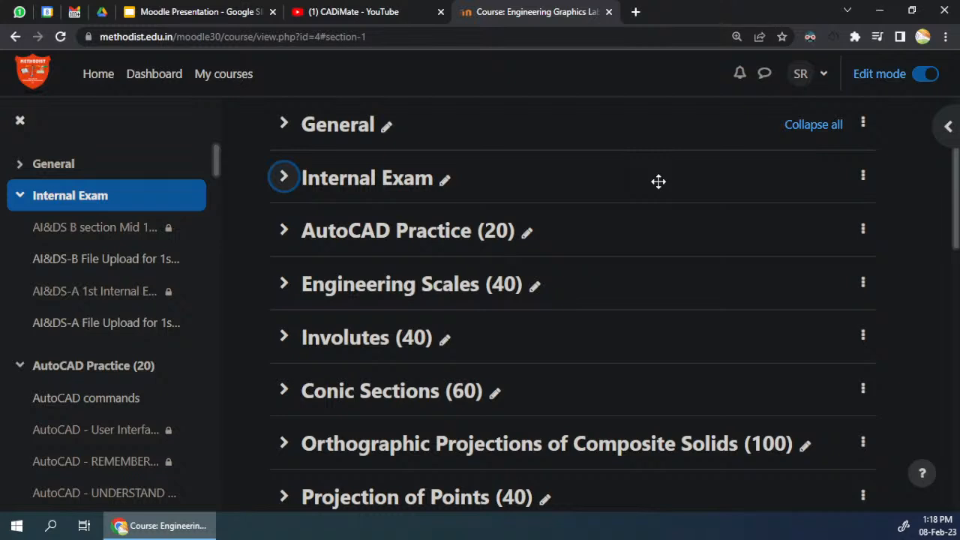
Step: Review the account options for the signed-in user and open the Dashboard
{"action": "scroll", "coordinate": [571, 171], "scroll_direction": "up", "scroll_amount": 2}
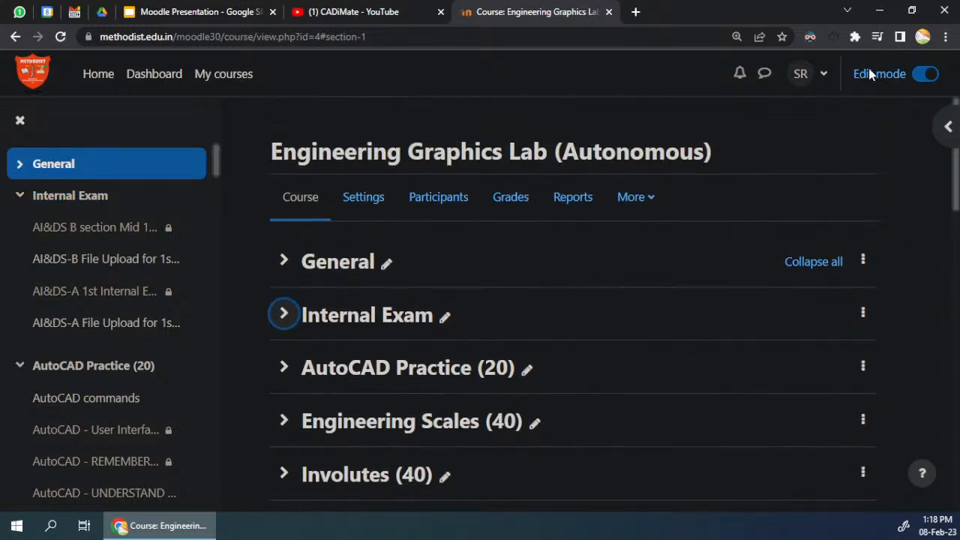
{"action": "left_click", "coordinate": [818, 74]}
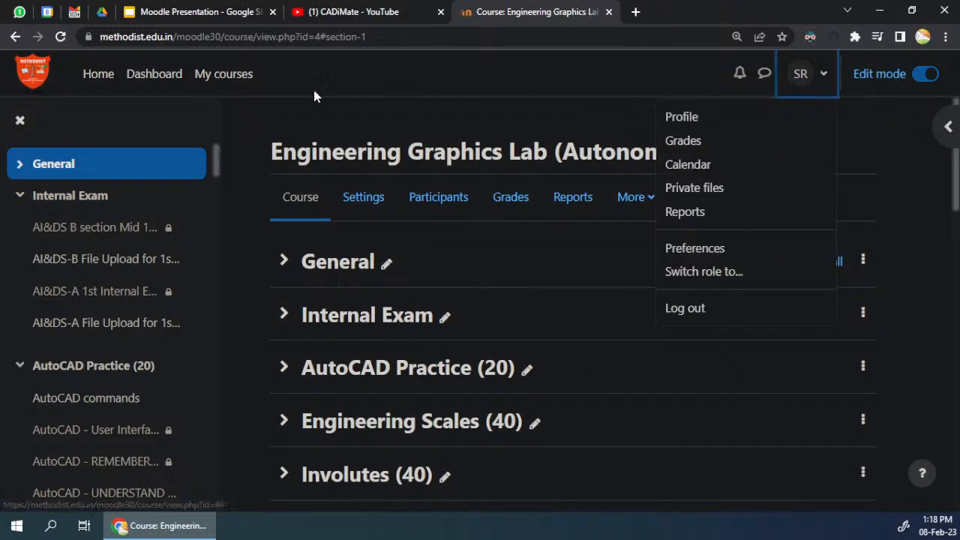
{"action": "left_click", "coordinate": [142, 82]}
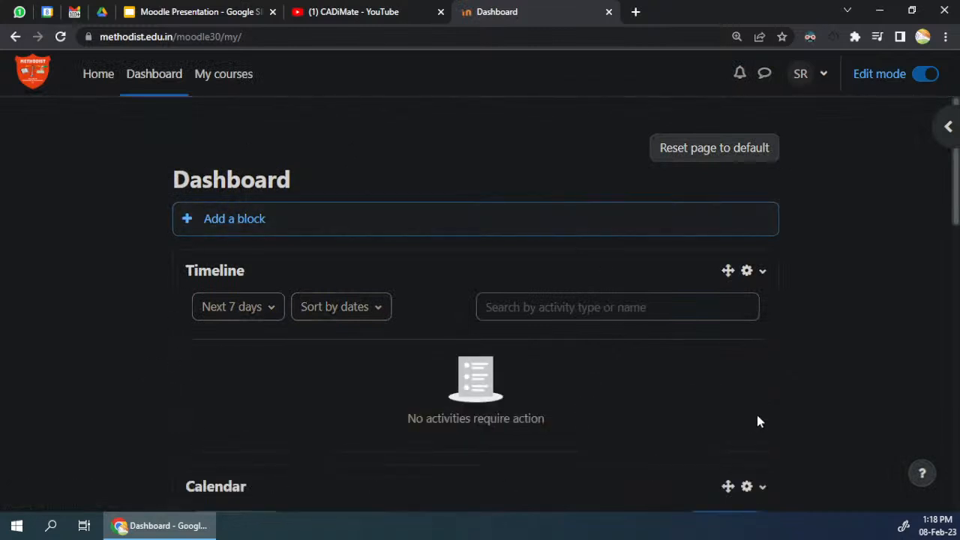
Step: Open My courses and examine the course cards, including which ones are hidden from students
{"action": "left_click", "coordinate": [237, 83]}
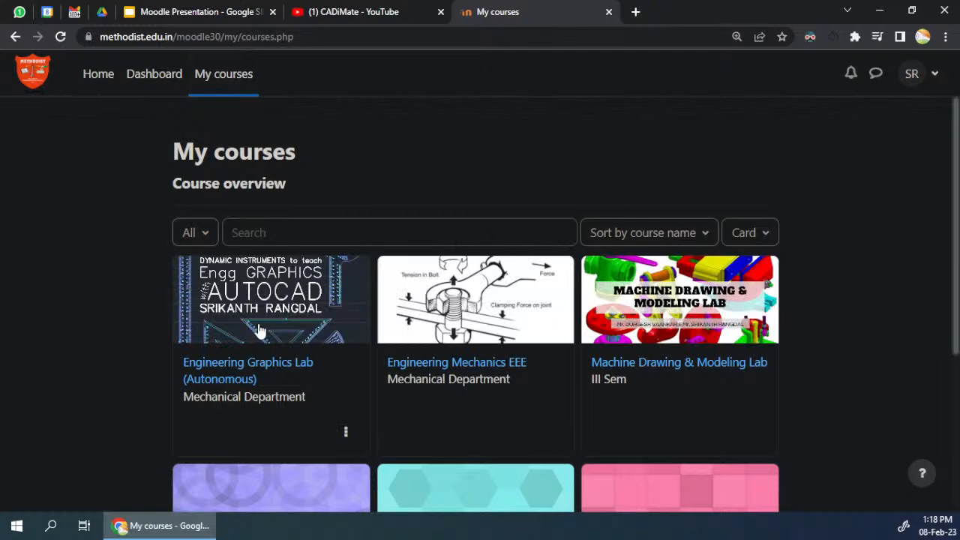
{"action": "scroll", "coordinate": [261, 328], "scroll_direction": "down", "scroll_amount": 3}
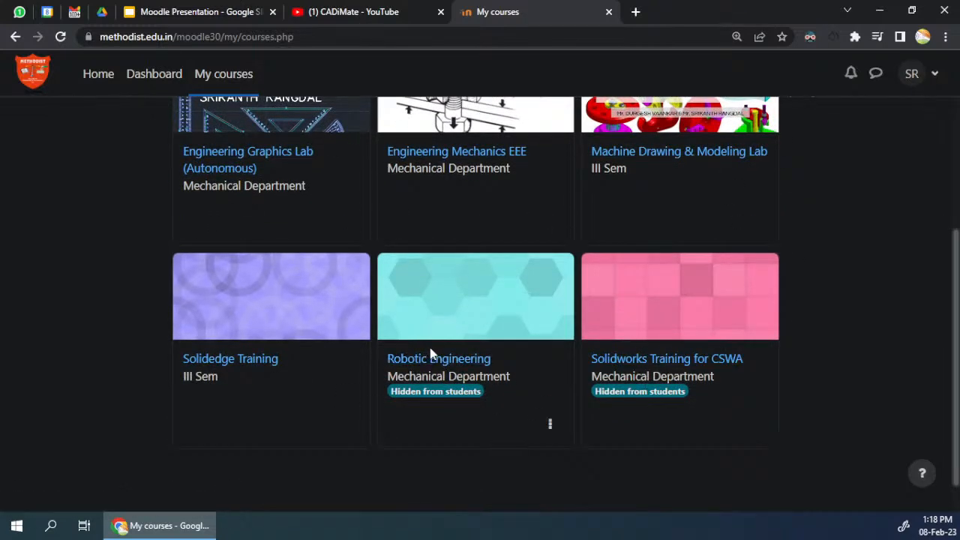
{"action": "scroll", "coordinate": [427, 328], "scroll_direction": "up", "scroll_amount": 3}
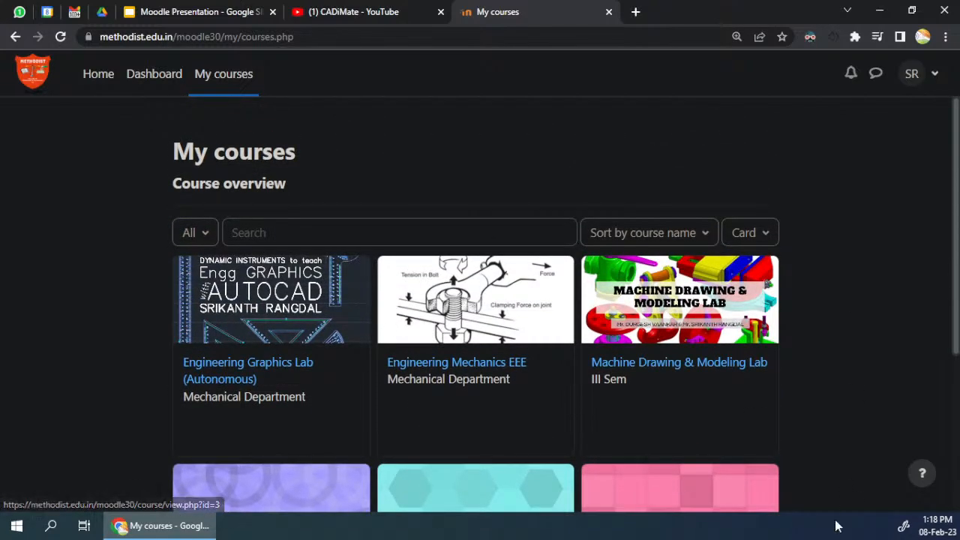
{"action": "scroll", "coordinate": [756, 363], "scroll_direction": "down", "scroll_amount": 3}
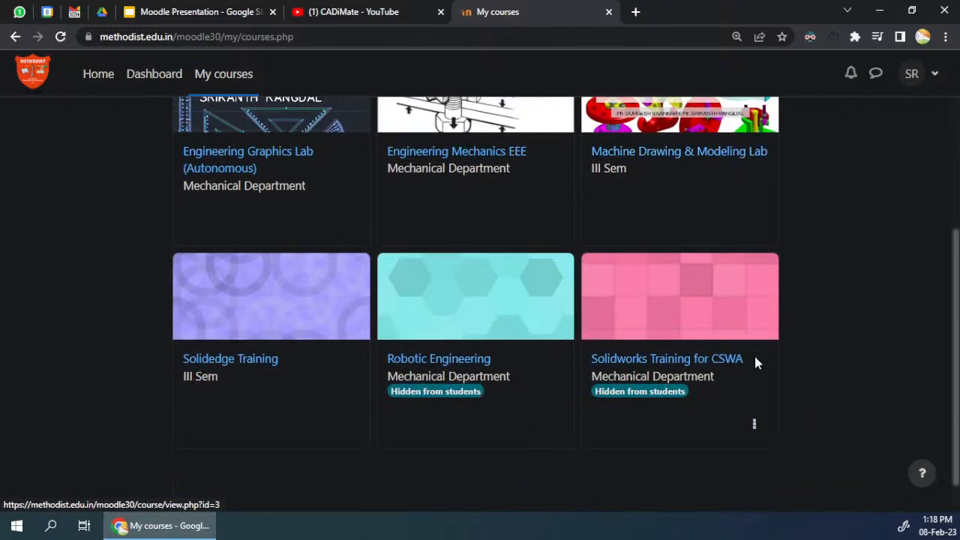
{"action": "scroll", "coordinate": [753, 362], "scroll_direction": "up", "scroll_amount": 2}
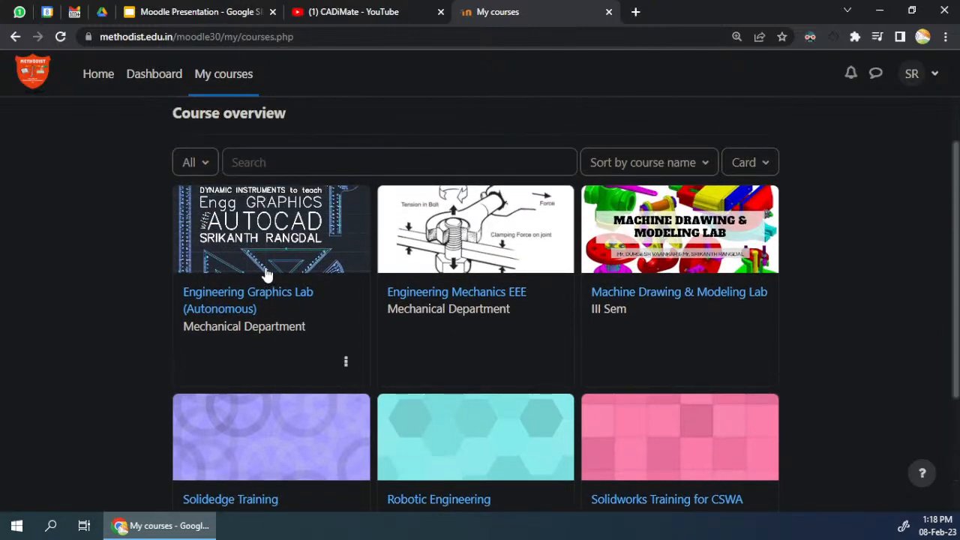
{"action": "scroll", "coordinate": [468, 312], "scroll_direction": "down", "scroll_amount": 2}
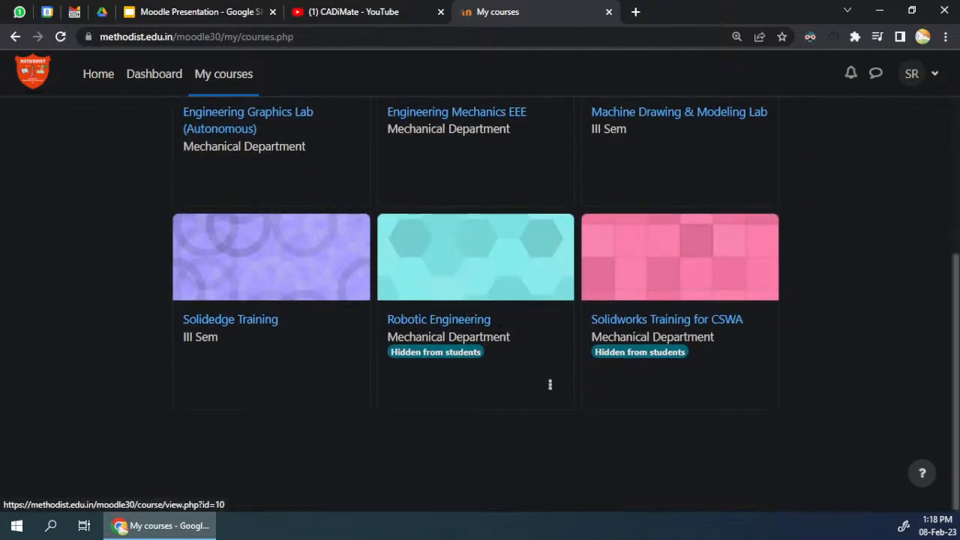
{"action": "scroll", "coordinate": [347, 271], "scroll_direction": "up", "scroll_amount": 1}
{"action": "scroll", "coordinate": [347, 272], "scroll_direction": "up", "scroll_amount": 2}
{"action": "scroll", "coordinate": [347, 272], "scroll_direction": "down", "scroll_amount": 2}
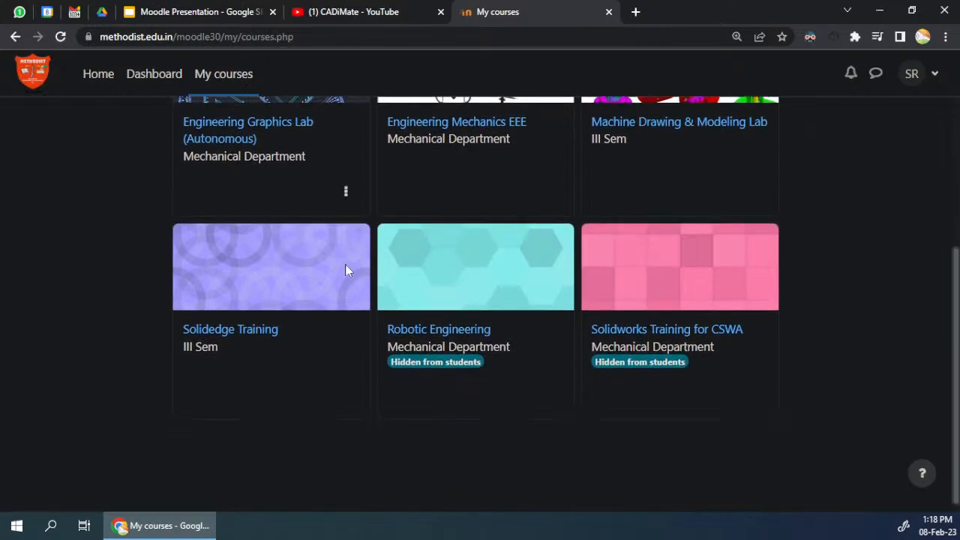
{"action": "scroll", "coordinate": [348, 271], "scroll_direction": "up", "scroll_amount": 3}
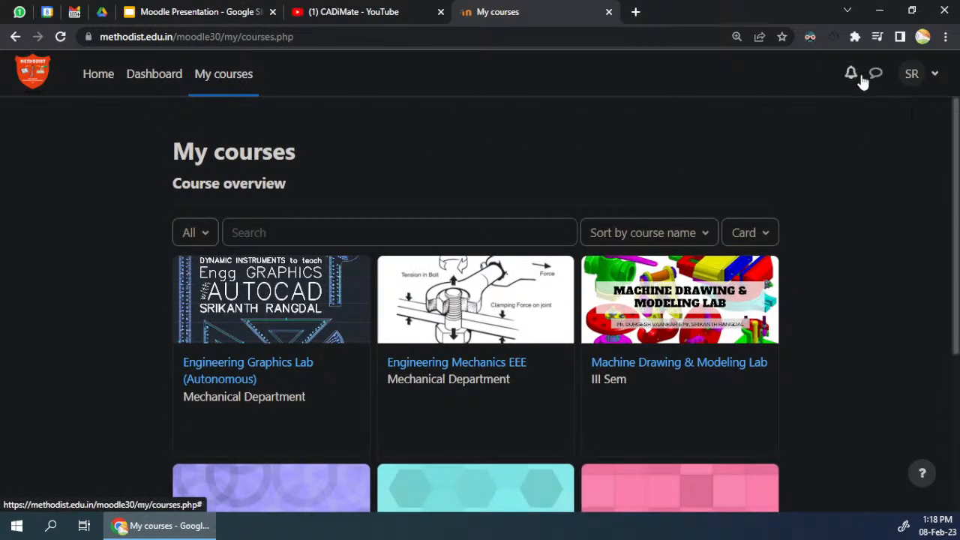
Step: Log out of the current Moodle account and go to the login page
{"action": "left_click", "coordinate": [914, 77]}
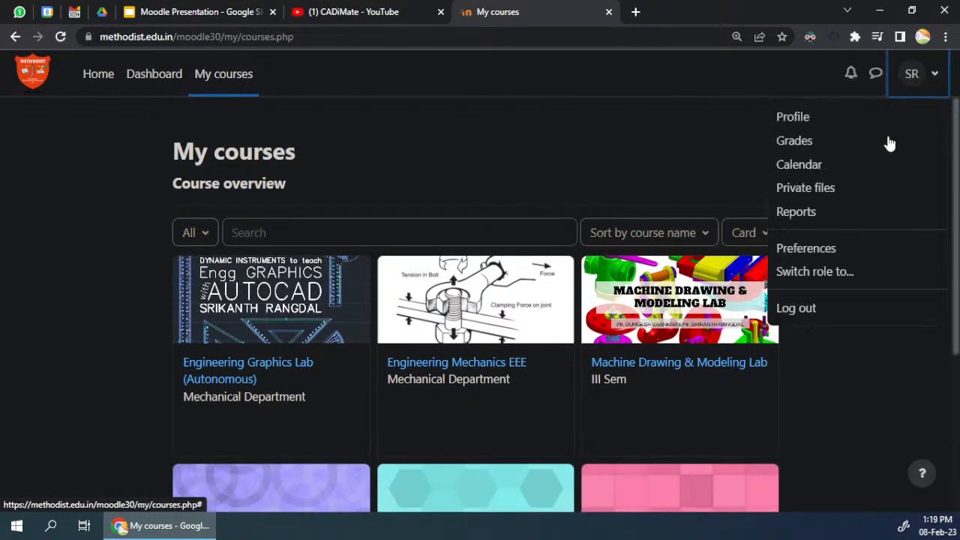
{"action": "left_click", "coordinate": [806, 315]}
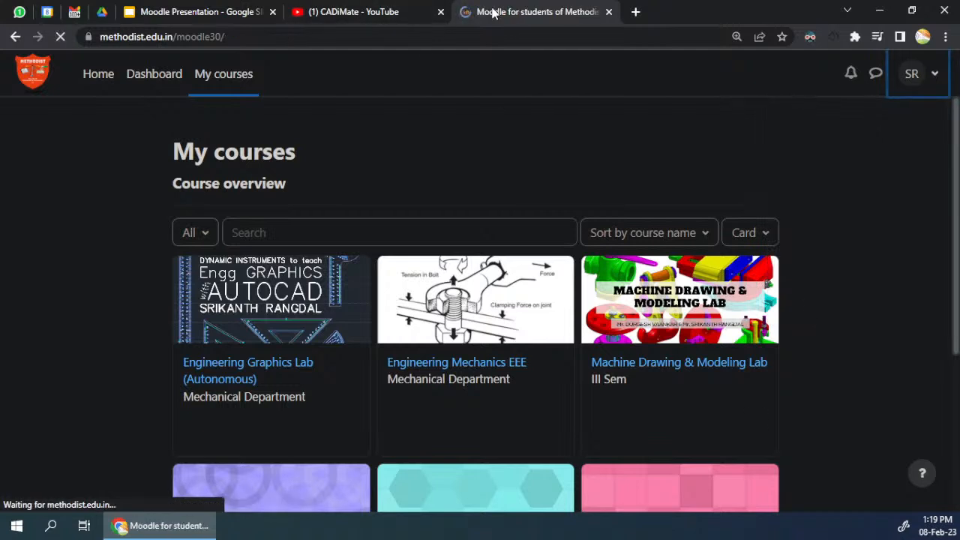
{"action": "left_click", "coordinate": [930, 73]}
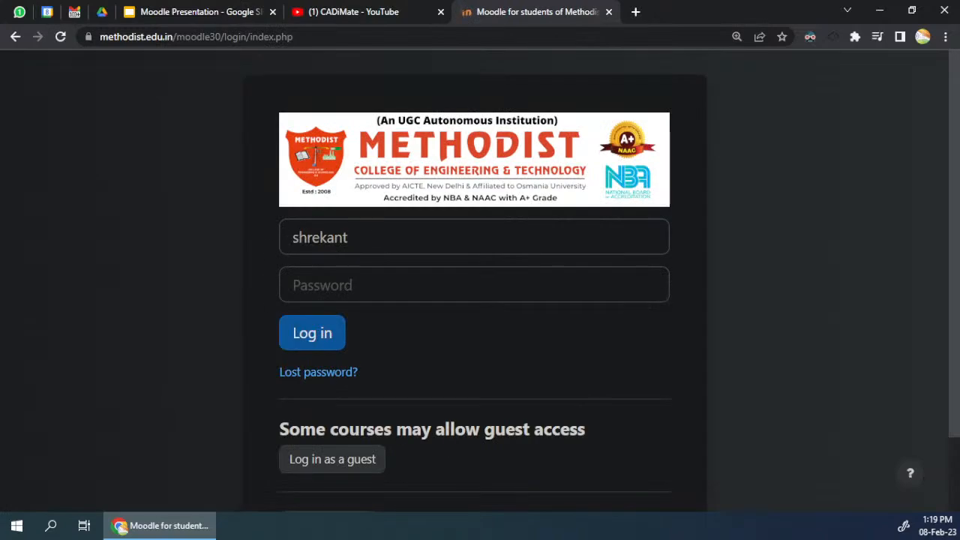
Step: Log in as newuser with the account password and dismiss the browser's offer to save it
{"action": "double_click", "coordinate": [385, 238]}
{"action": "type", "text": "newser"}
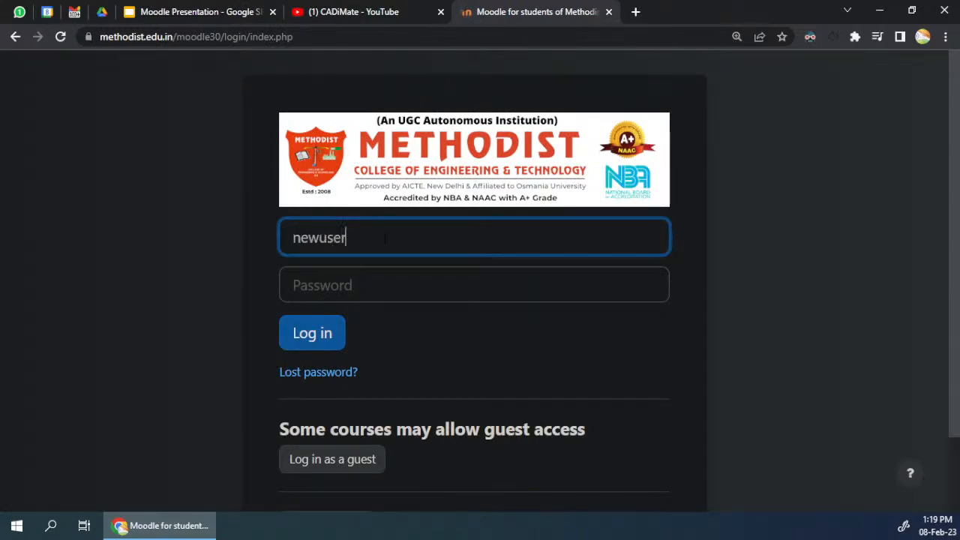
{"action": "key", "text": "Tab"}
{"action": "type", "text": "•••"}
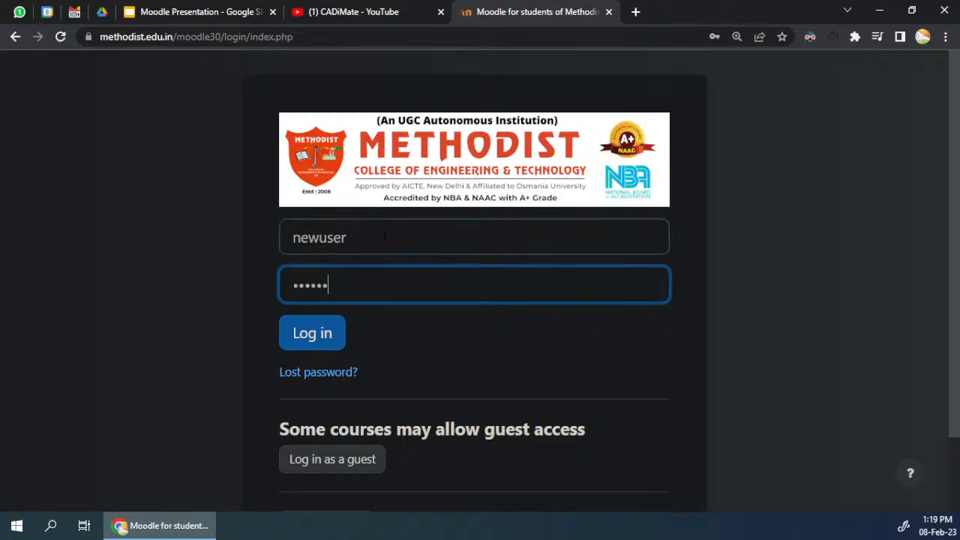
{"action": "key", "text": "ctrl+a"}
{"action": "key", "text": "BackSpace"}
{"action": "type", "text": "••••"}
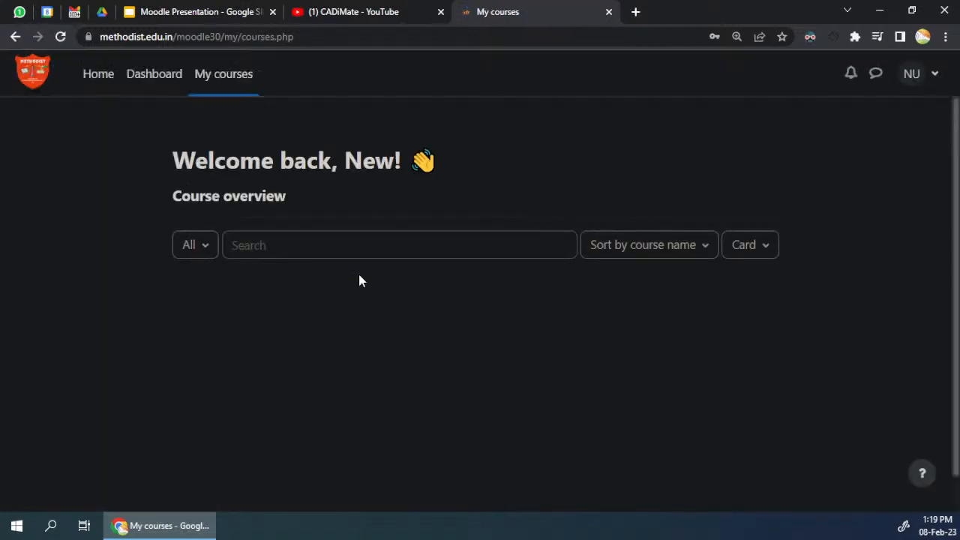
{"action": "left_click", "coordinate": [604, 224]}
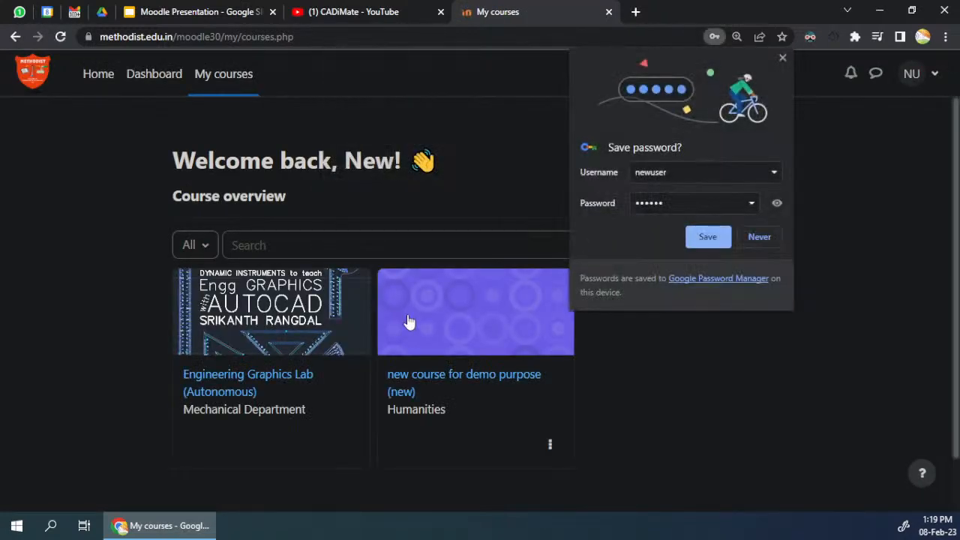
{"action": "left_click", "coordinate": [783, 58]}
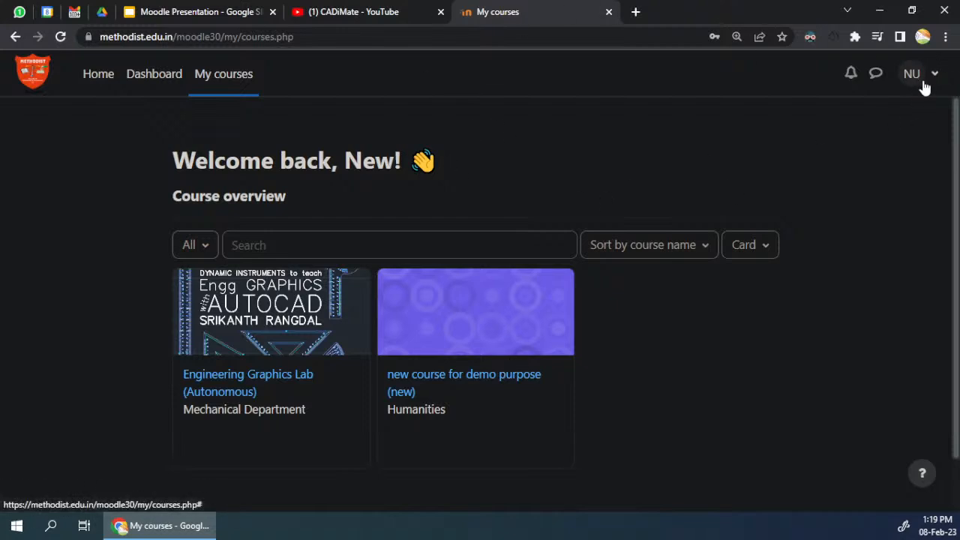
Step: Open a new Incognito window and tile it side by side with the My courses window
{"action": "left_click", "coordinate": [946, 36]}
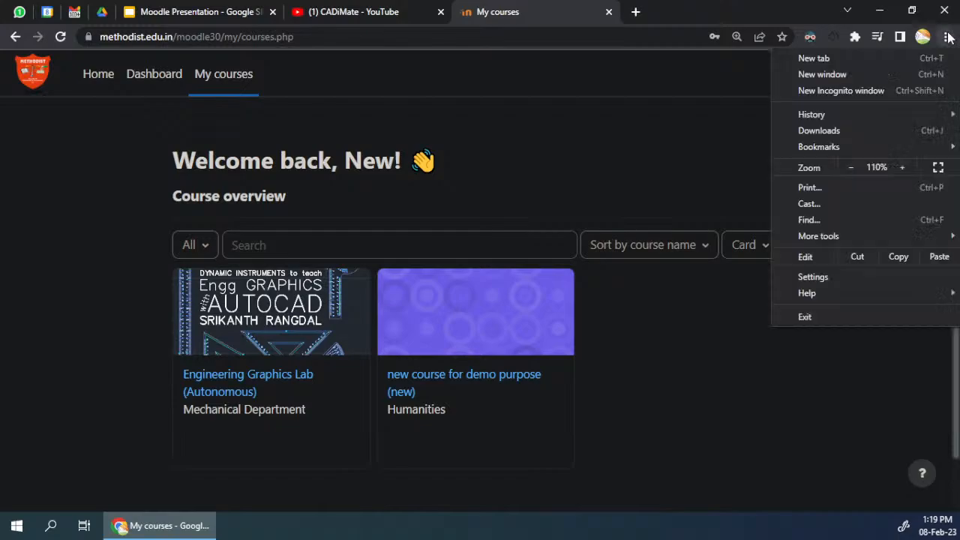
{"action": "left_click", "coordinate": [894, 93]}
{"action": "key", "text": "super+Left"}
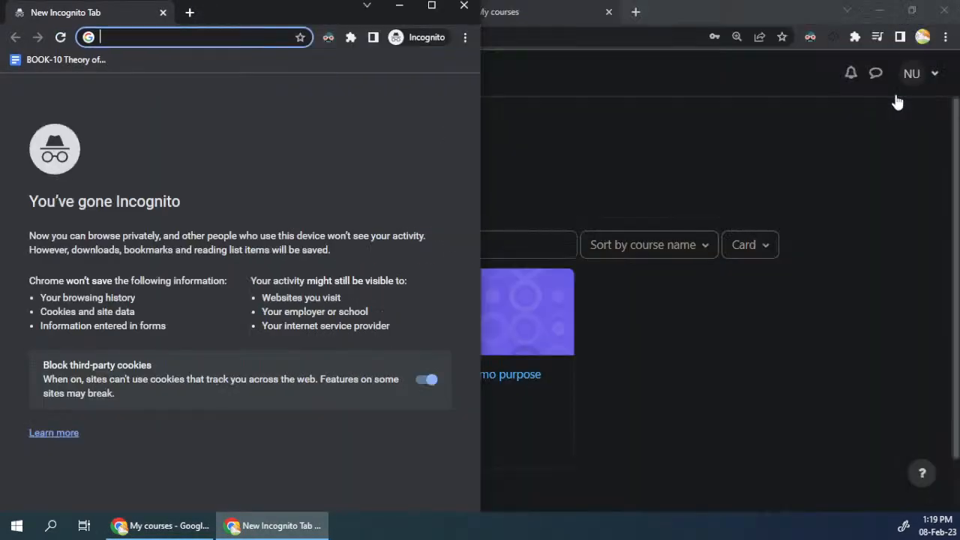
{"action": "left_click", "coordinate": [800, 6]}
{"action": "key", "text": "super+Right"}
Step: Try to open the Moodle site in the Incognito window at methodist.edu.in/moode30
{"action": "left_click", "coordinate": [214, 37]}
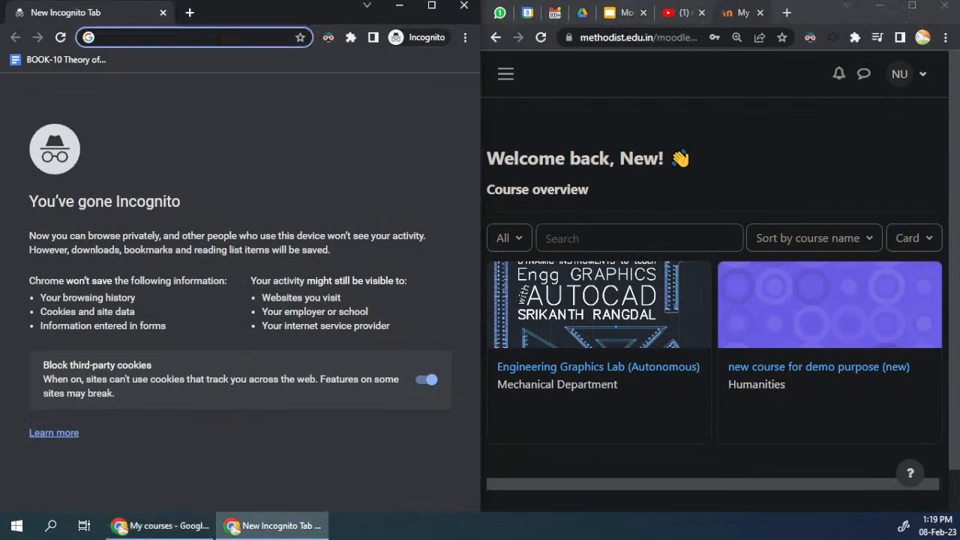
{"action": "type", "text": "mtho"}
{"action": "key", "text": "BackSpace"}
{"action": "key", "text": "BackSpace"}
{"action": "key", "text": "BackSpace"}
{"action": "type", "text": "ethod"}
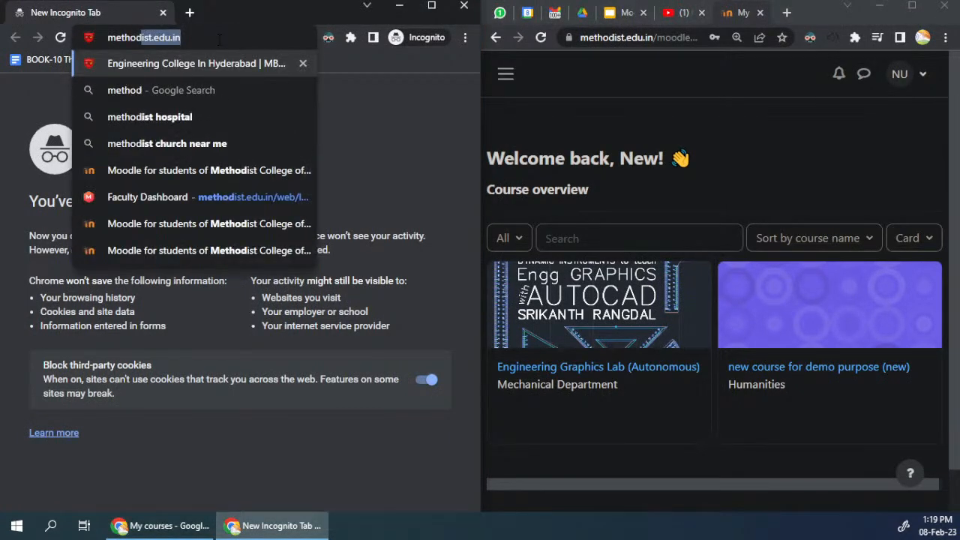
{"action": "key", "text": "Right"}
{"action": "type", "text": "/mo"}
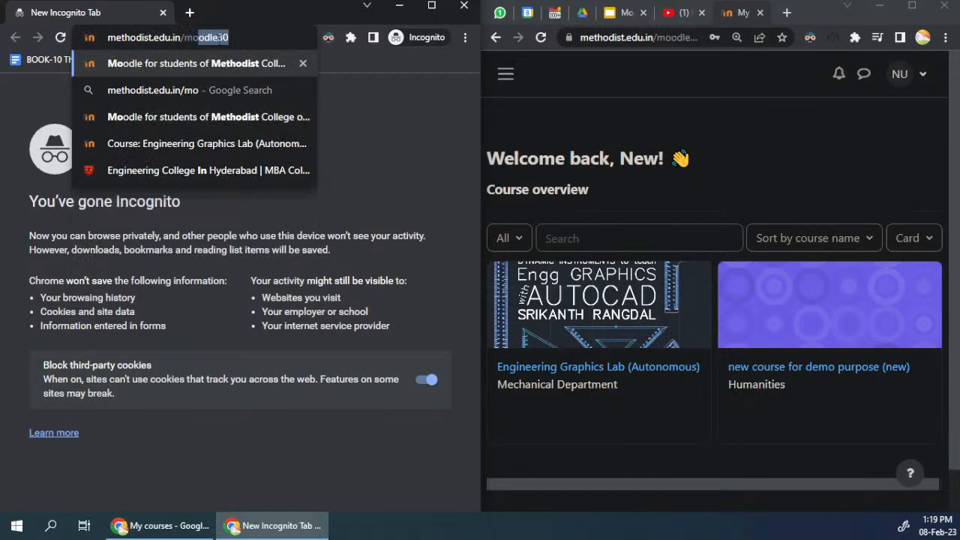
{"action": "type", "text": "ode30"}
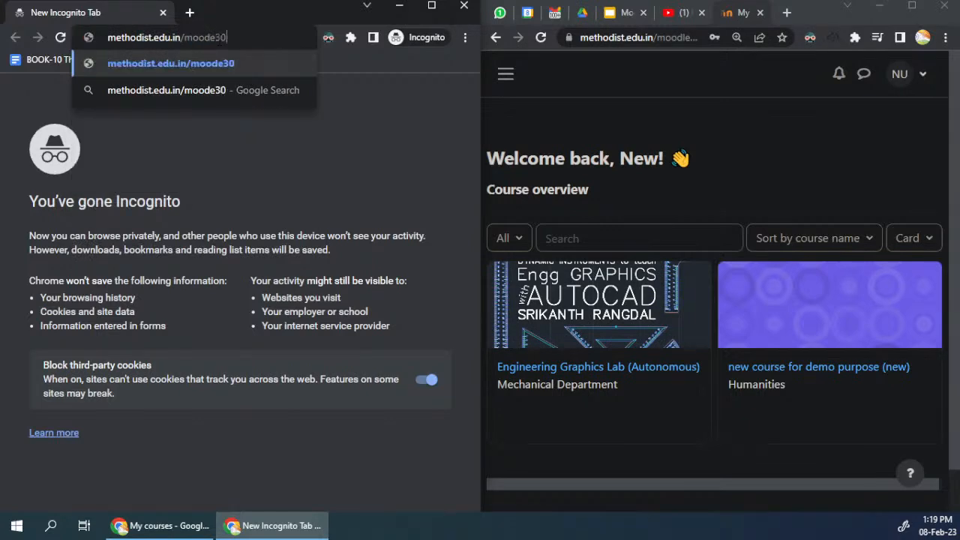
{"action": "key", "text": "Return"}
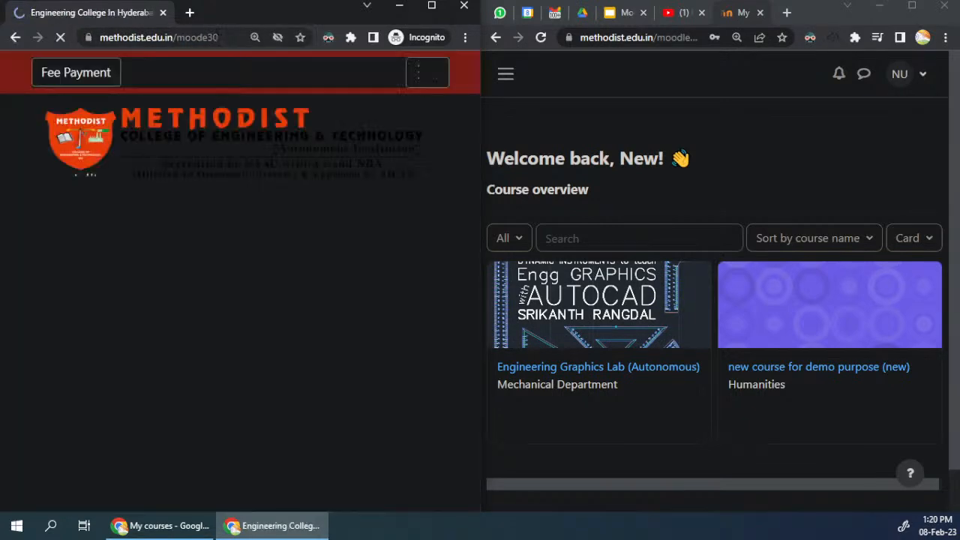
Step: Reload the methodist.edu.in/moode30 address and maximize the Incognito window
{"action": "left_click", "coordinate": [218, 39]}
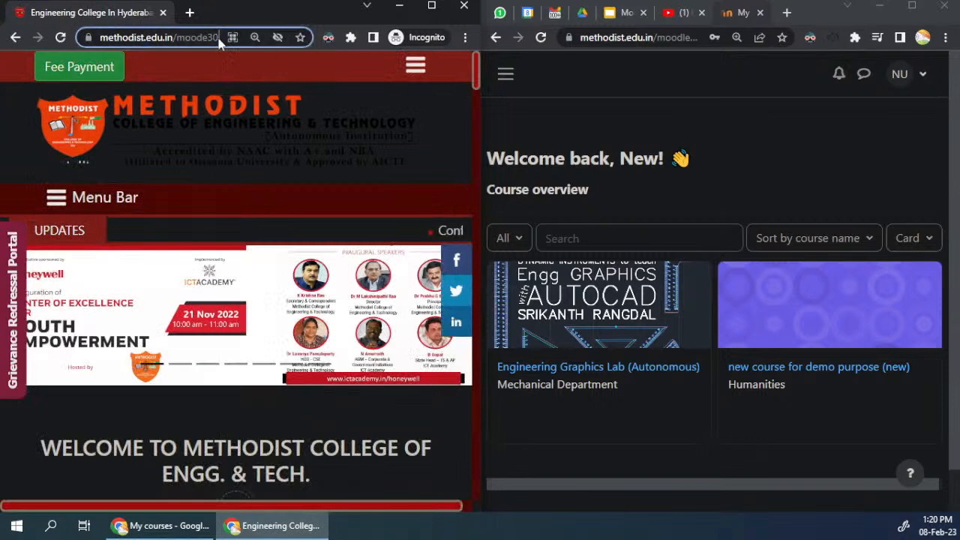
{"action": "key", "text": "Return"}
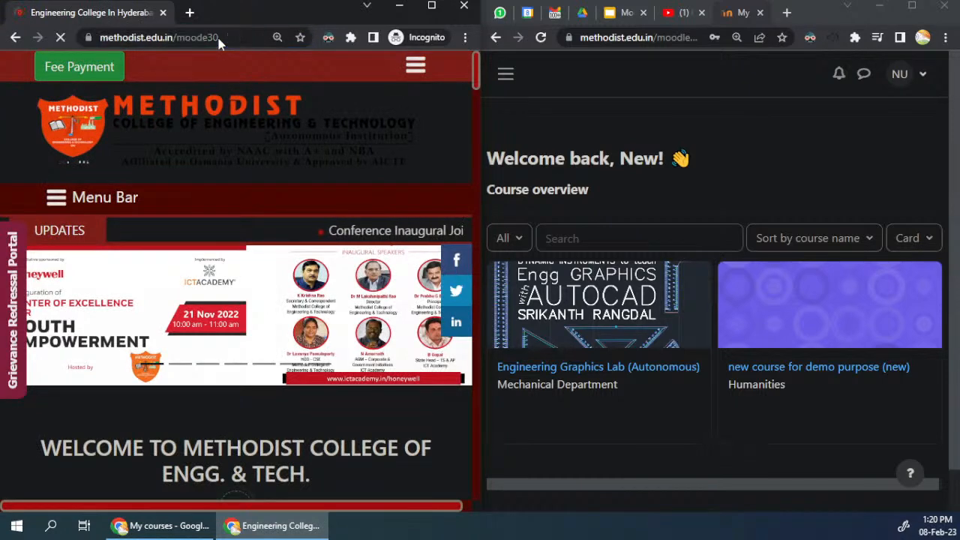
{"action": "left_click", "coordinate": [431, 6]}
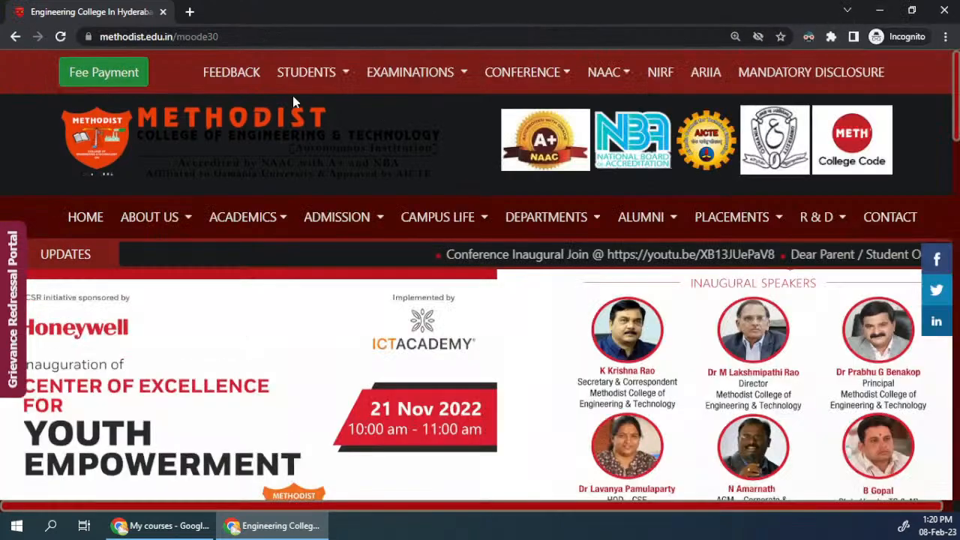
{"action": "left_click", "coordinate": [229, 37]}
{"action": "key", "text": "Return"}
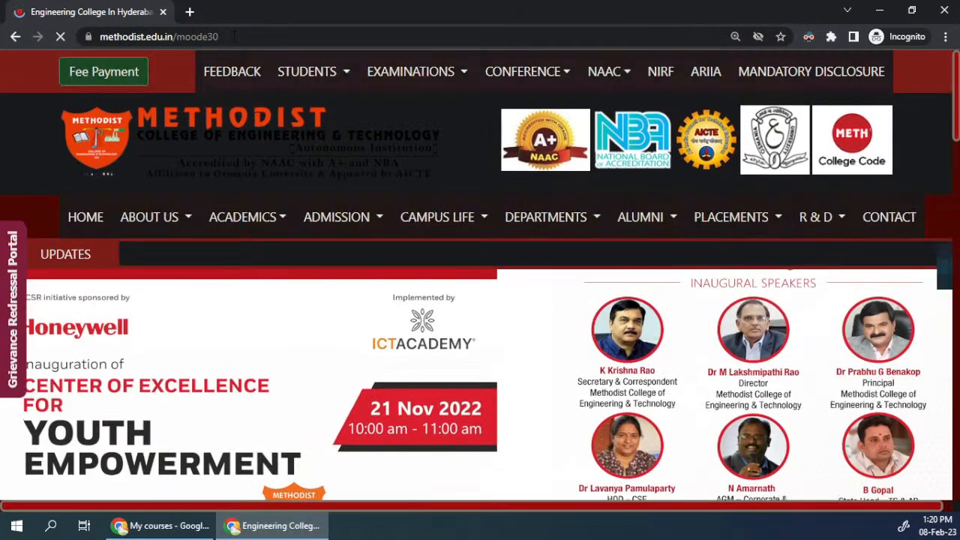
Step: Copy the My courses address from the regular browser window, load it in the Incognito window and maximize that window
{"action": "left_click_drag", "start_coordinate": [482, 25], "coordinate": [433, 92]}
{"action": "right_click", "coordinate": [652, 39]}
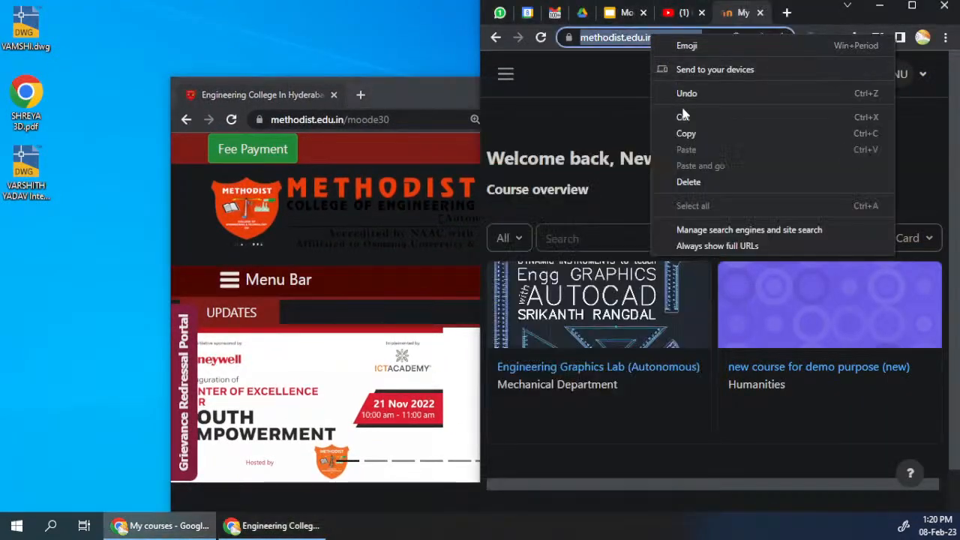
{"action": "left_click", "coordinate": [686, 134]}
{"action": "right_click", "coordinate": [388, 120]}
{"action": "left_click", "coordinate": [455, 234]}
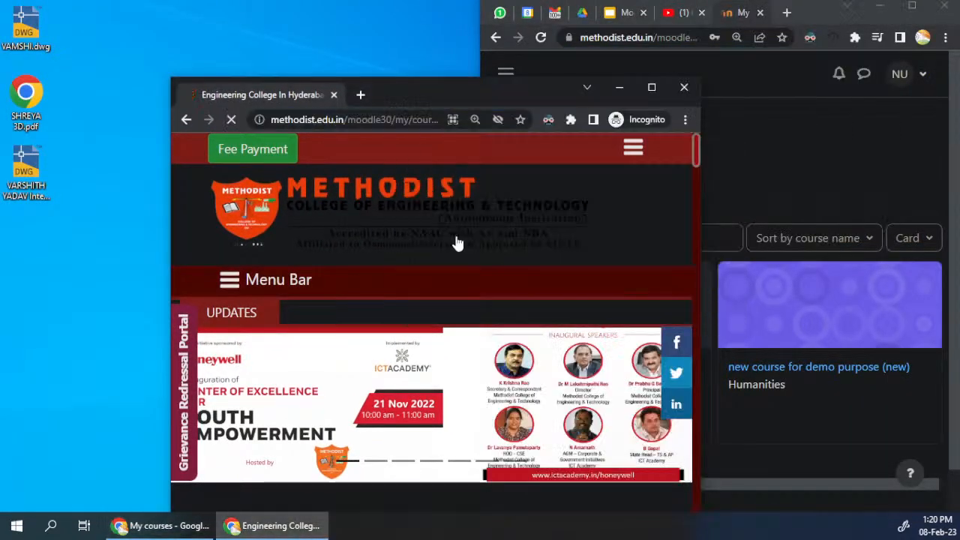
{"action": "key", "text": "super+Left"}
{"action": "key", "text": "super+Up"}
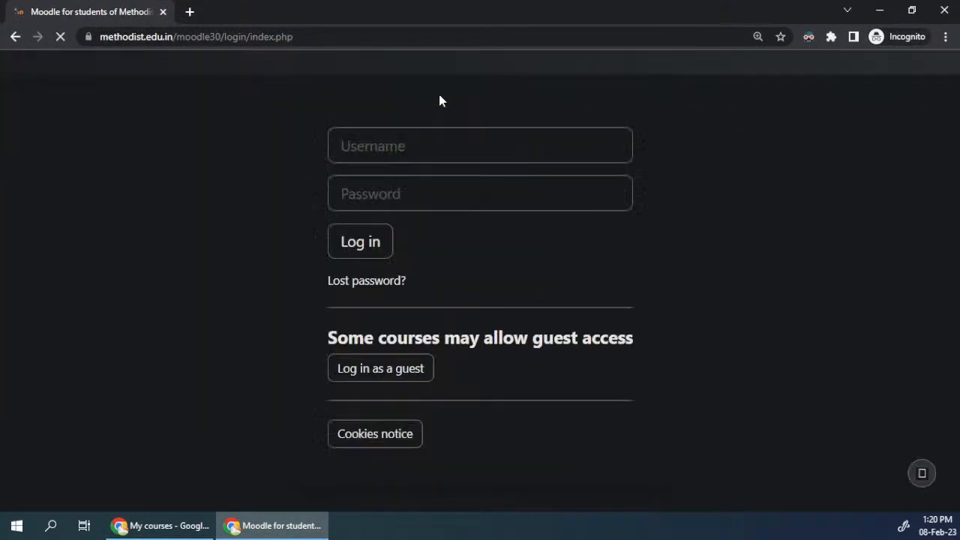
Step: Log in to Moodle in the Incognito window with the original account's username and password
{"action": "left_click", "coordinate": [417, 237]}
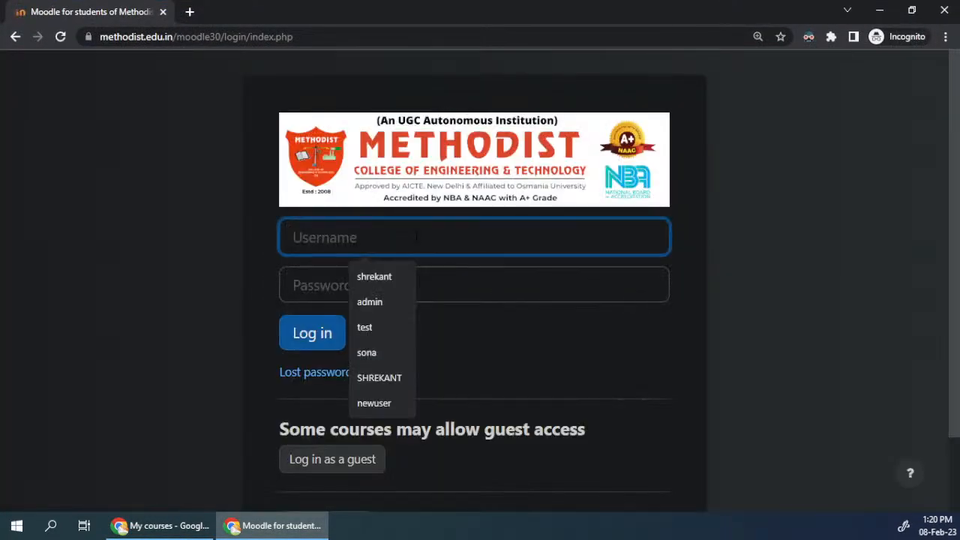
{"action": "type", "text": "shrekant"}
{"action": "key", "text": "Tab"}
{"action": "type", "text": "s••••••••"}
{"action": "key", "text": "Return"}
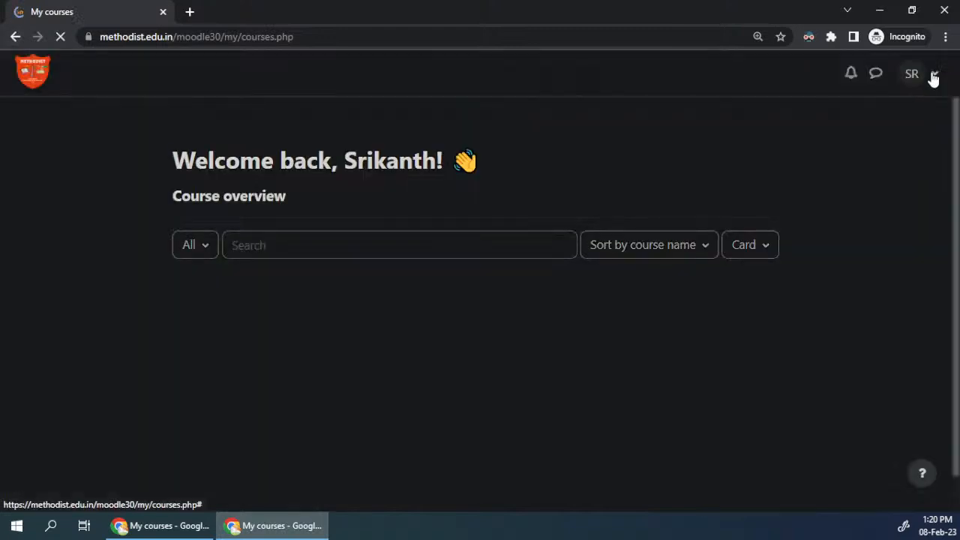
Step: Log out of the current Moodle account in the Incognito window and bring up the login page again
{"action": "left_click", "coordinate": [933, 76]}
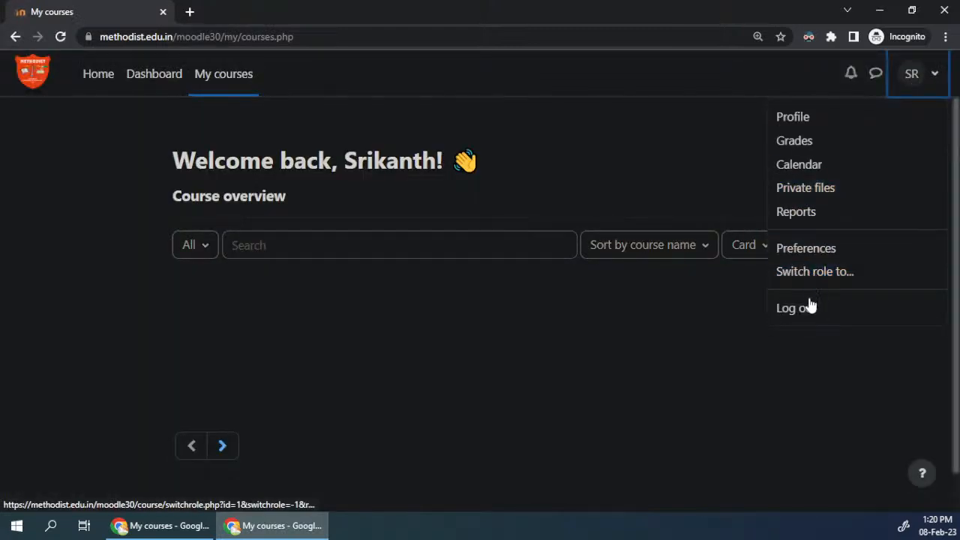
{"action": "left_click", "coordinate": [807, 307]}
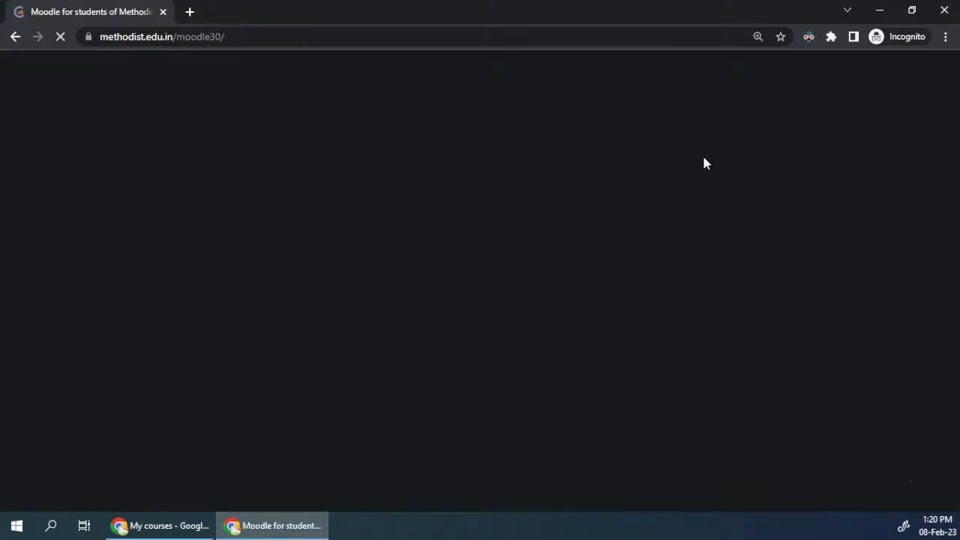
{"action": "left_click", "coordinate": [932, 75]}
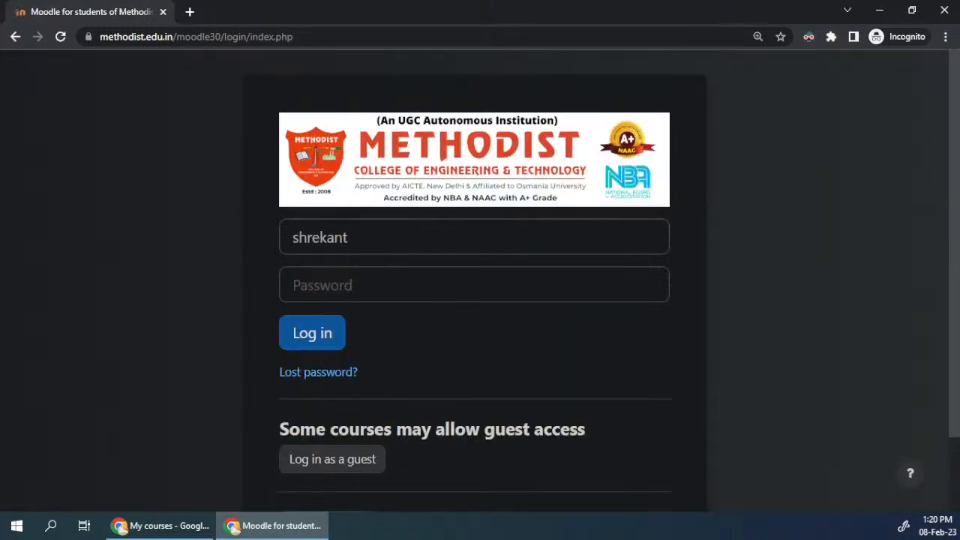
Step: Log in to Moodle with the username admin and the account password
{"action": "double_click", "coordinate": [320, 237]}
{"action": "type", "text": "admin"}
{"action": "key", "text": "Tab"}
{"action": "type", "text": "admin"}
{"action": "key", "text": "ctrl+a"}
{"action": "type", "text": "••"}
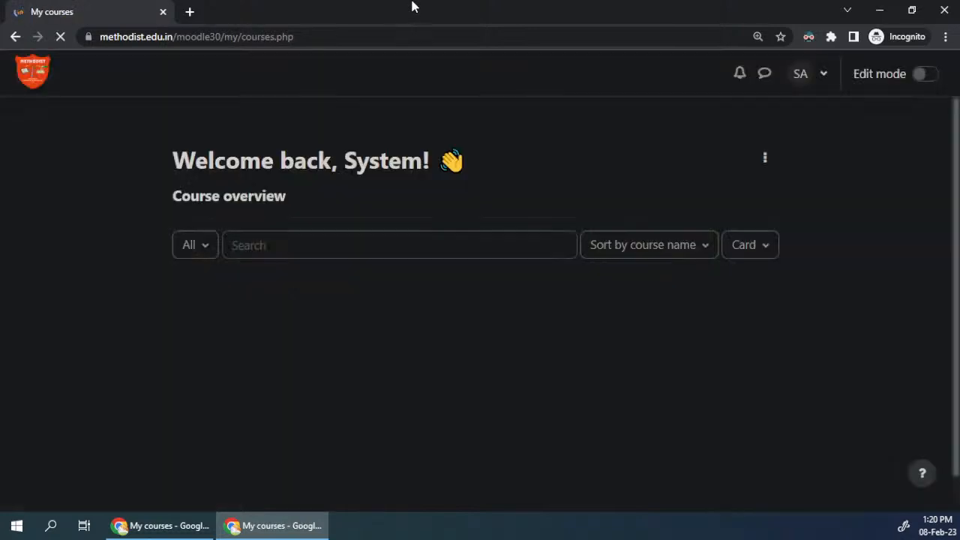
Step: Maximize the Incognito window and open the Template 442 course from the Mechanical Department category on the site home page
{"action": "double_click", "coordinate": [412, 6]}
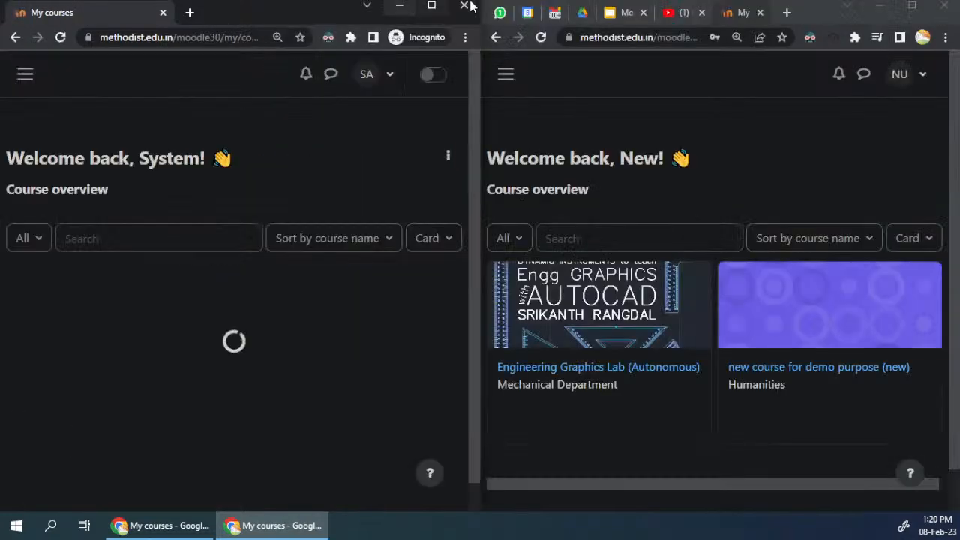
{"action": "left_click", "coordinate": [431, 6]}
{"action": "left_click", "coordinate": [90, 75]}
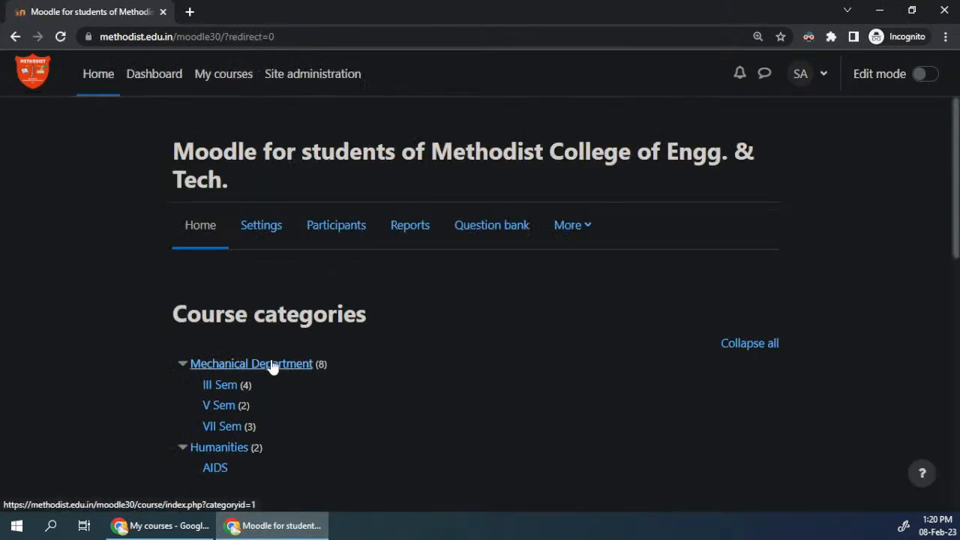
{"action": "left_click", "coordinate": [271, 365]}
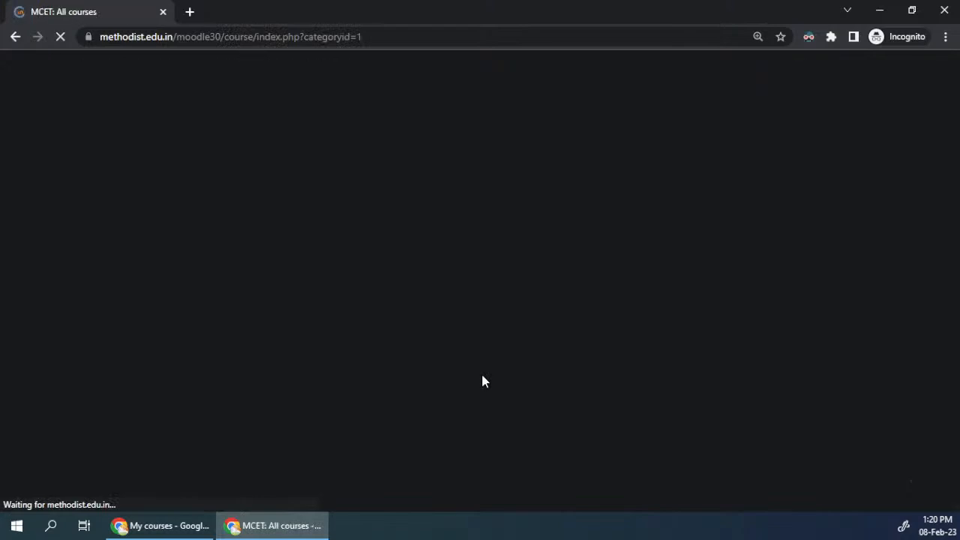
{"action": "scroll", "coordinate": [482, 382], "scroll_direction": "down", "scroll_amount": 4}
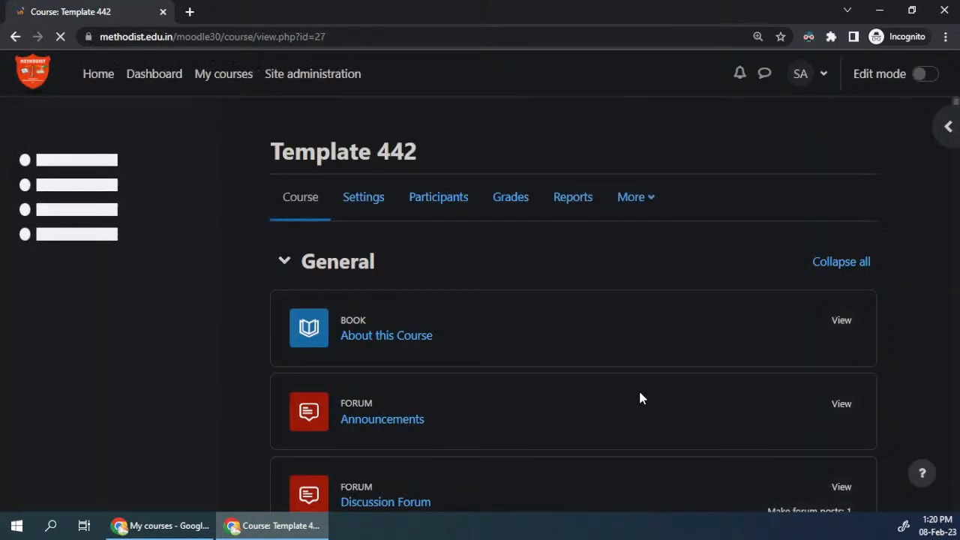
Step: Open the Demo Test quiz in the Template 442 course and start a preview of it
{"action": "scroll", "coordinate": [349, 207], "scroll_direction": "down", "scroll_amount": 5}
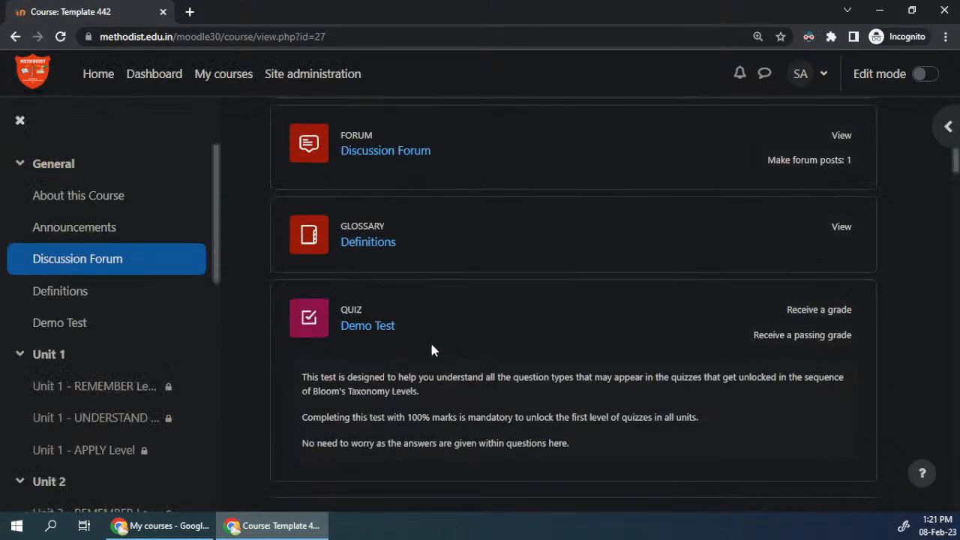
{"action": "left_click", "coordinate": [381, 330]}
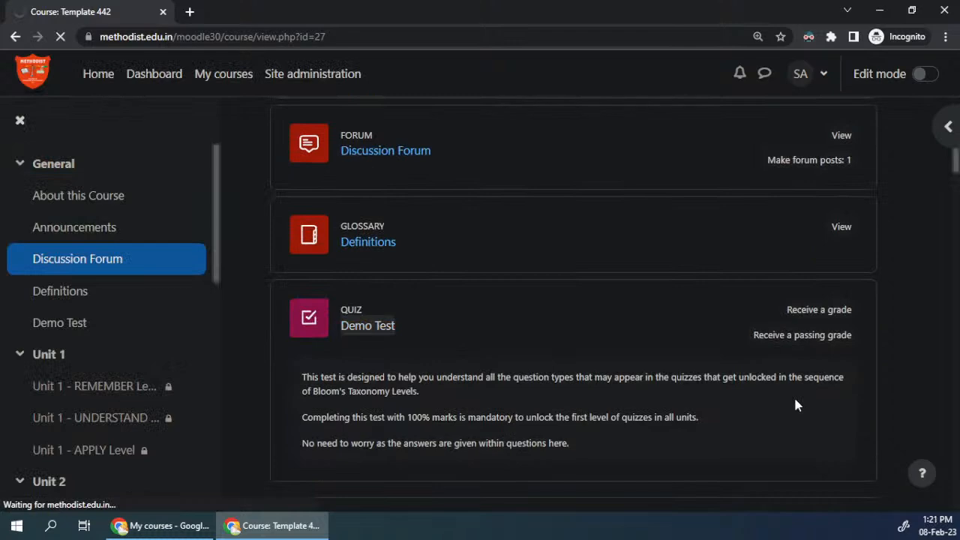
{"action": "scroll", "coordinate": [640, 351], "scroll_direction": "down", "scroll_amount": 3}
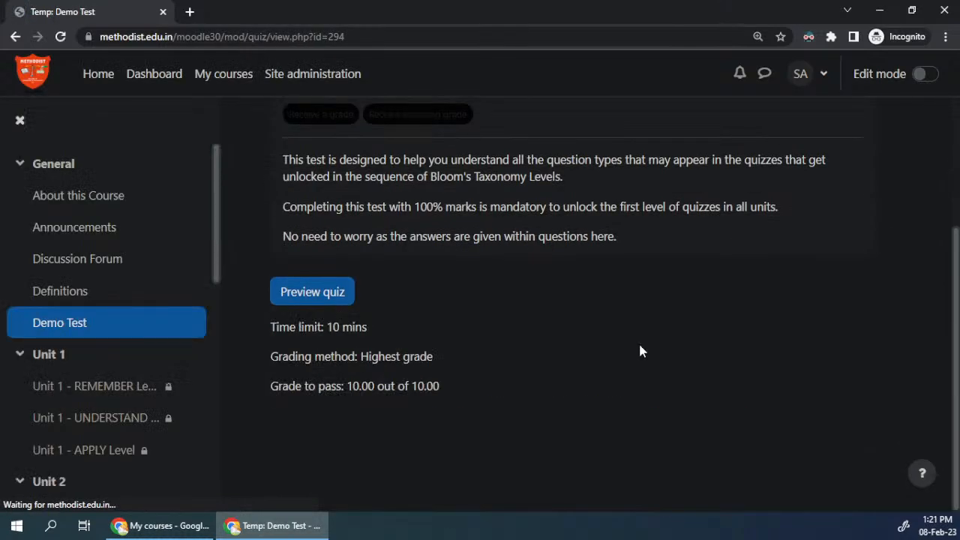
{"action": "left_click", "coordinate": [327, 298]}
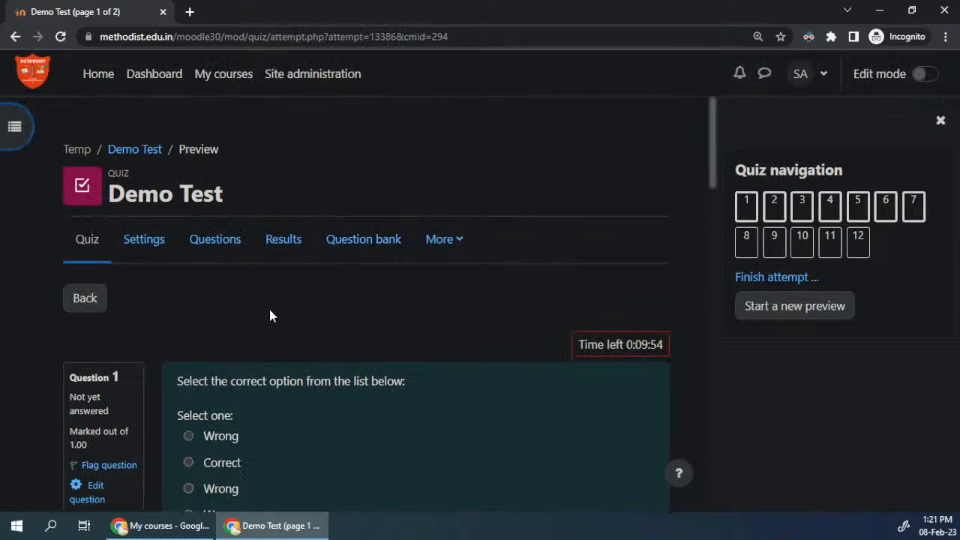
Step: Look through the quiz by jumping to question 8 on the second page and returning to question 1
{"action": "scroll", "coordinate": [463, 306], "scroll_direction": "down", "scroll_amount": 2}
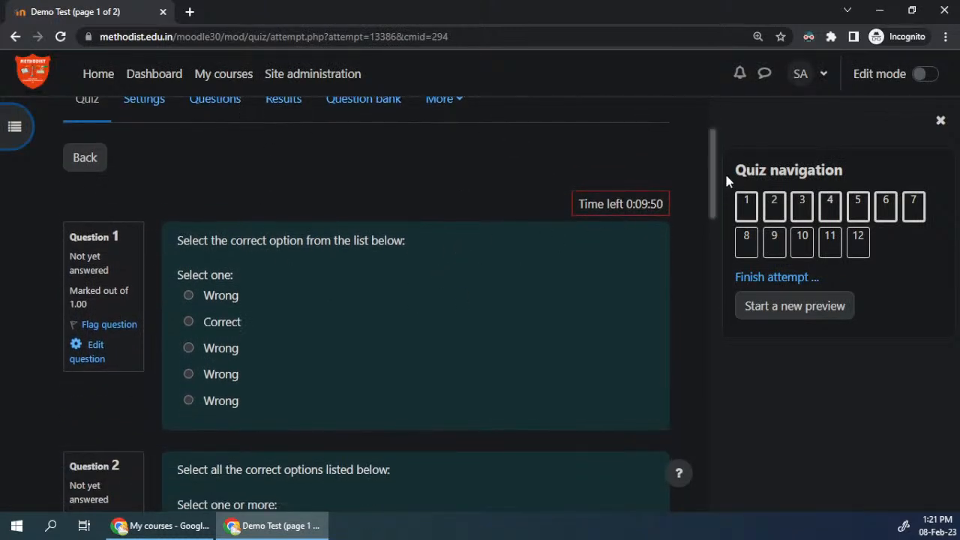
{"action": "left_click_drag", "start_coordinate": [712, 164], "coordinate": [705, 123]}
{"action": "left_click", "coordinate": [746, 242]}
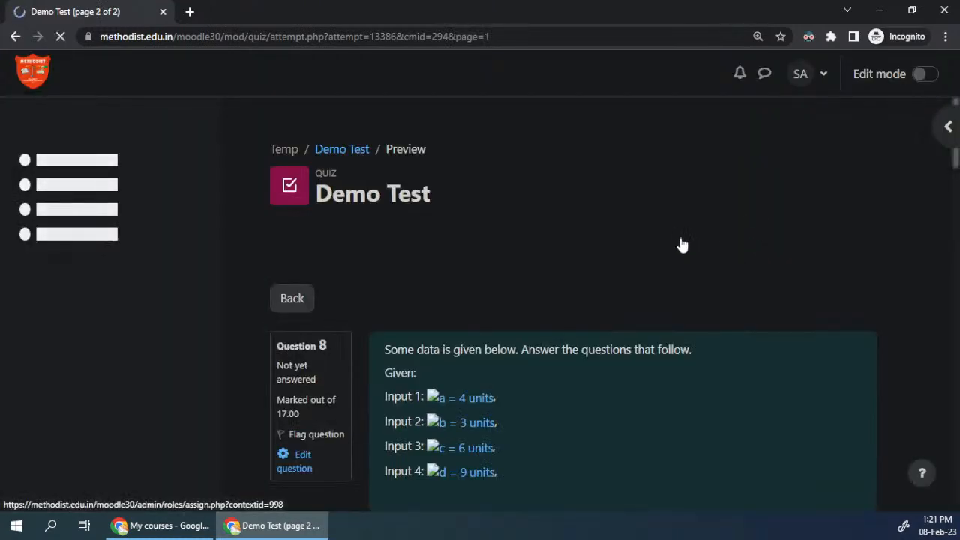
{"action": "left_click_drag", "start_coordinate": [957, 178], "coordinate": [958, 150]}
{"action": "left_click", "coordinate": [947, 129]}
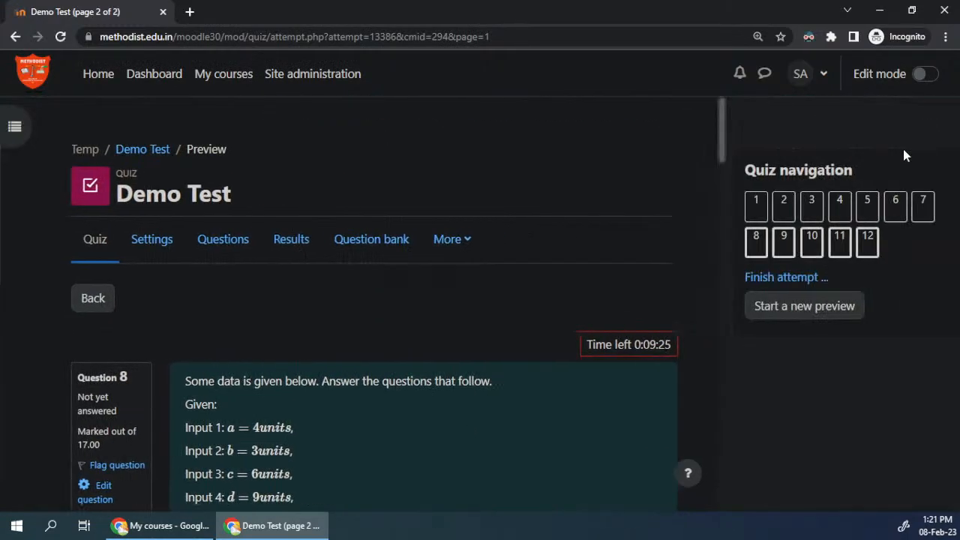
{"action": "left_click", "coordinate": [748, 205]}
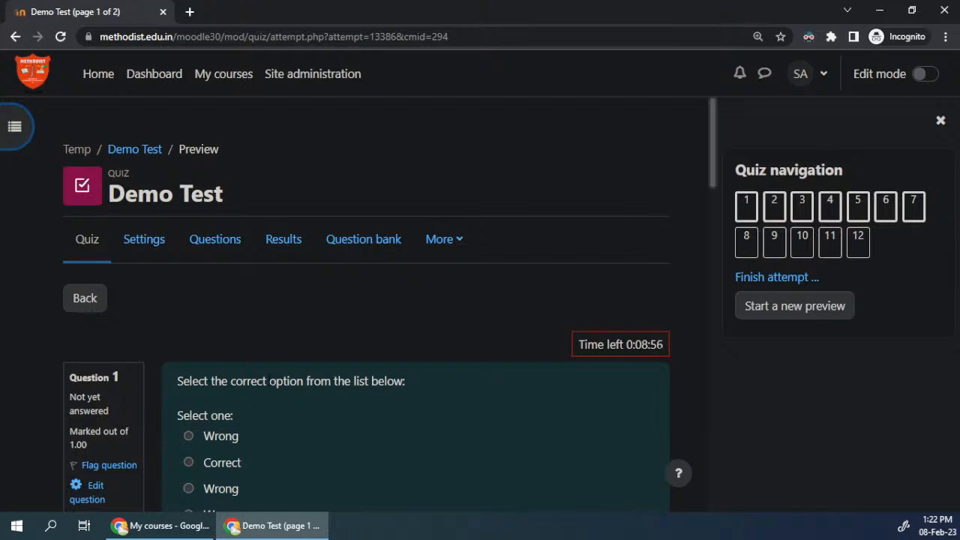
Step: Enlarge the quiz page and review the prompt and answer options of question 1
{"action": "key", "text": "ctrl+plus"}
{"action": "scroll", "coordinate": [267, 376], "scroll_direction": "down", "scroll_amount": 3}
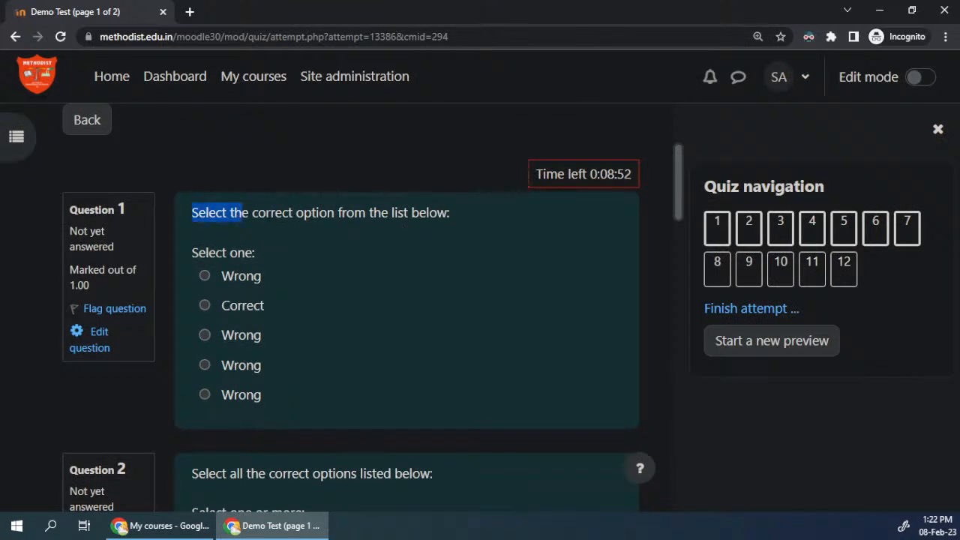
{"action": "left_click_drag", "start_coordinate": [193, 213], "coordinate": [460, 216]}
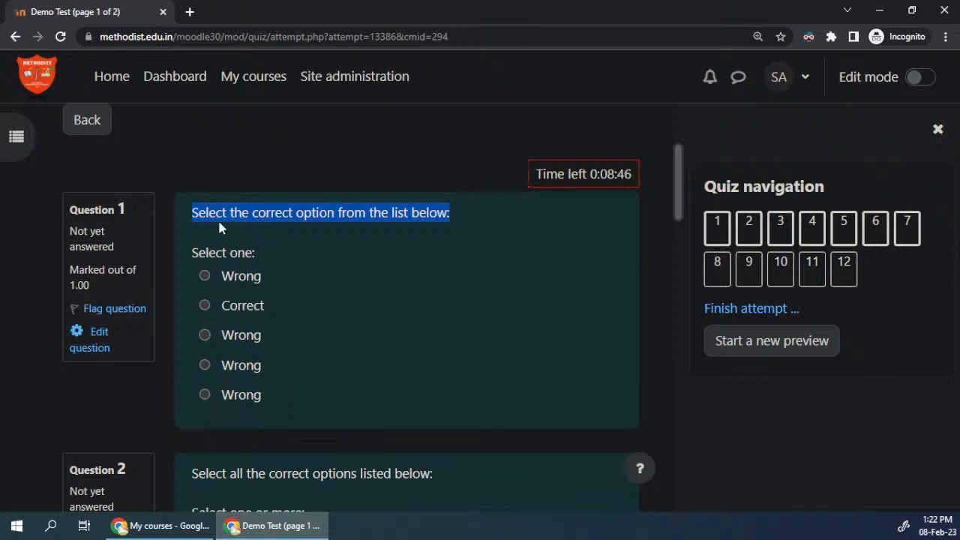
{"action": "key", "text": "ctrl+plus"}
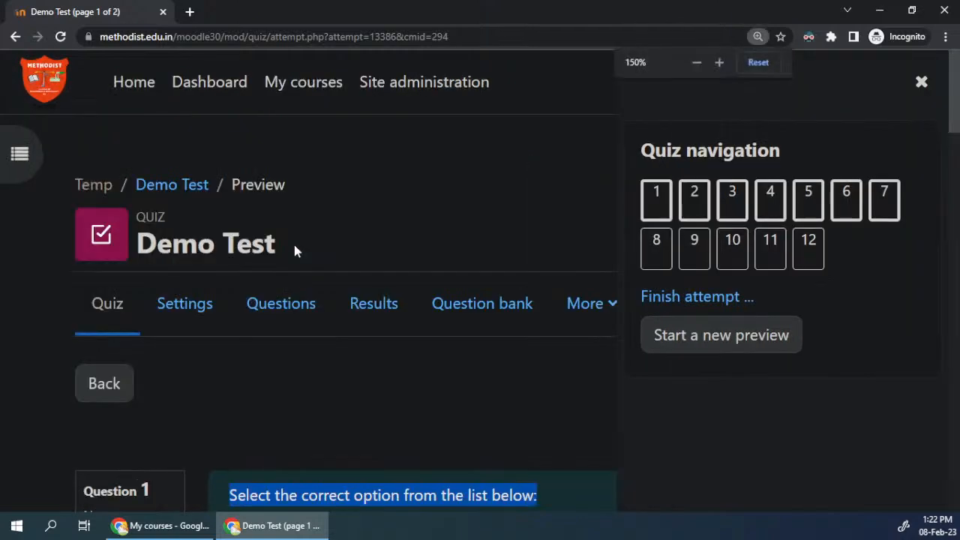
{"action": "scroll", "coordinate": [294, 246], "scroll_direction": "down", "scroll_amount": 5}
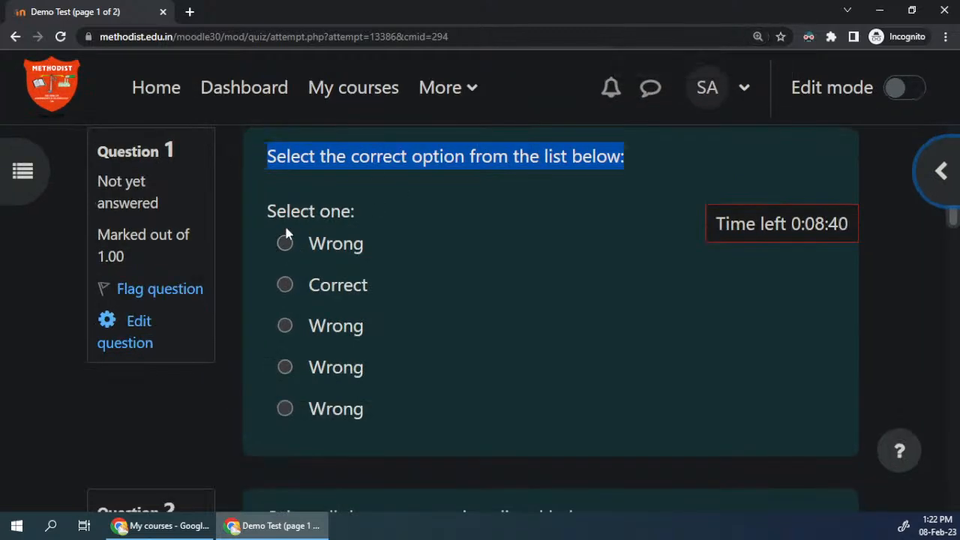
{"action": "left_click_drag", "start_coordinate": [291, 223], "coordinate": [379, 414]}
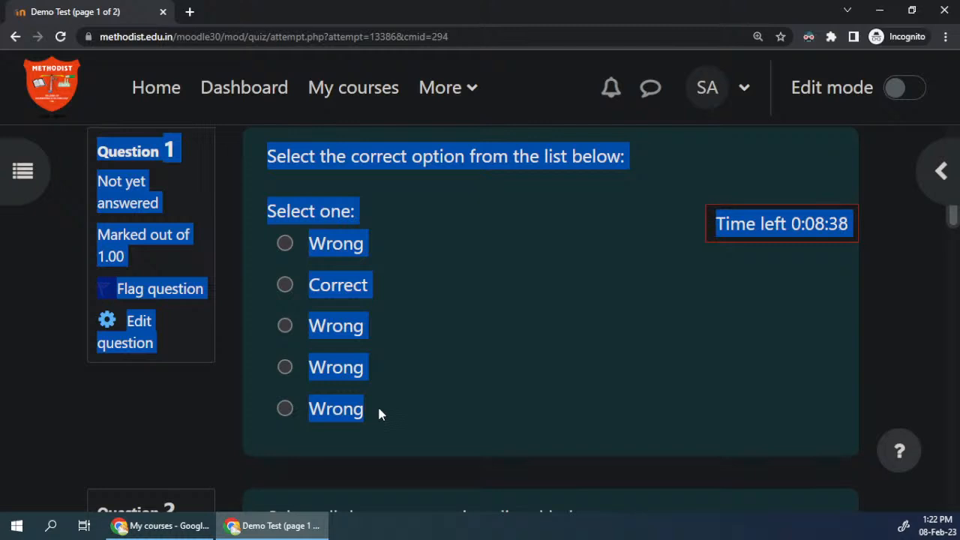
{"action": "left_click", "coordinate": [340, 212]}
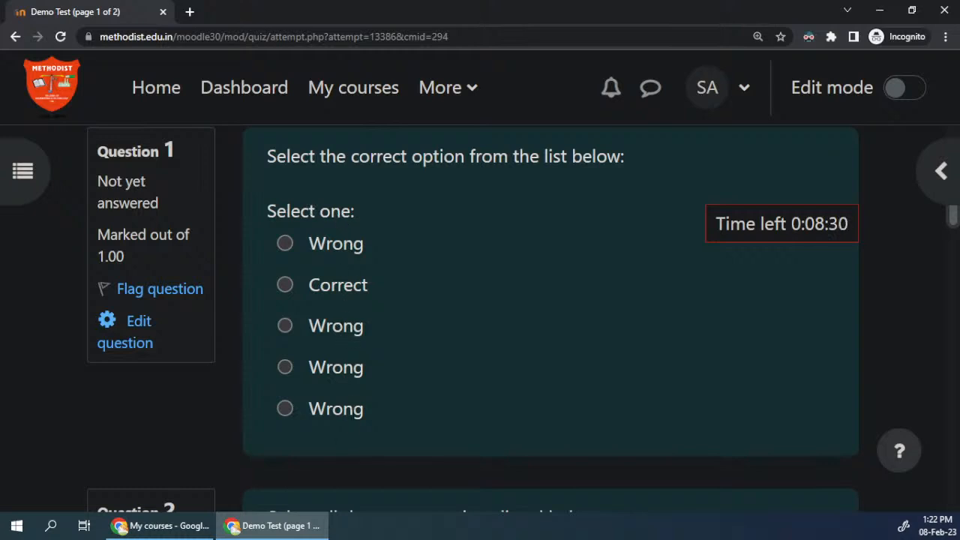
Step: Answer question 1 with the option Correct
{"action": "left_click", "coordinate": [285, 285]}
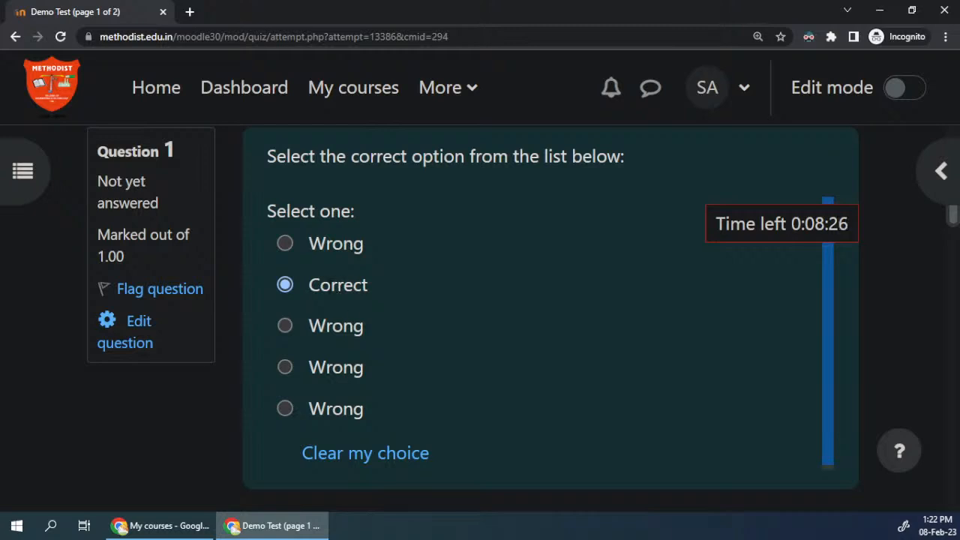
{"action": "key", "text": "ctrl+a"}
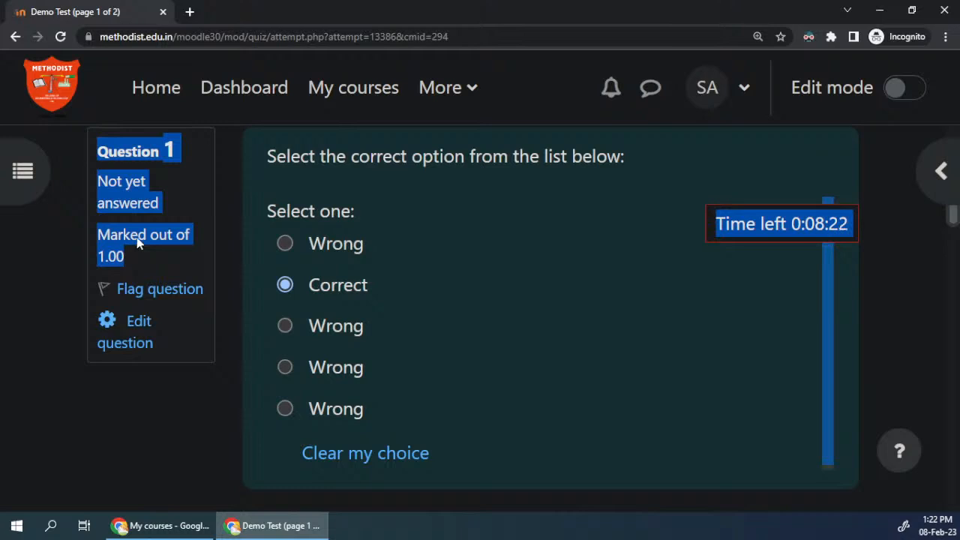
{"action": "left_click", "coordinate": [301, 252]}
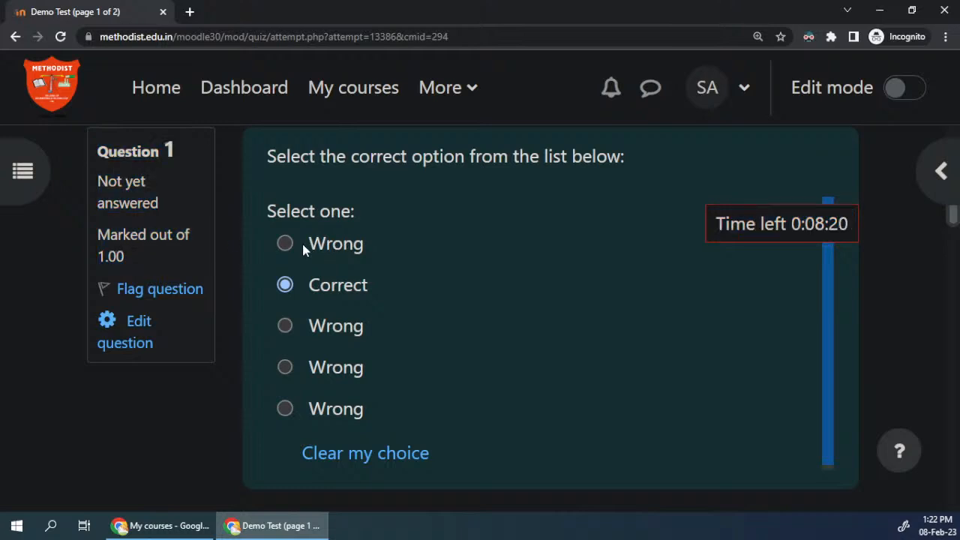
{"action": "key", "text": "Up"}
{"action": "key", "text": "Down"}
Step: Tick both Correct options in question 2
{"action": "scroll", "coordinate": [192, 399], "scroll_direction": "down", "scroll_amount": 1}
{"action": "scroll", "coordinate": [194, 397], "scroll_direction": "down", "scroll_amount": 4}
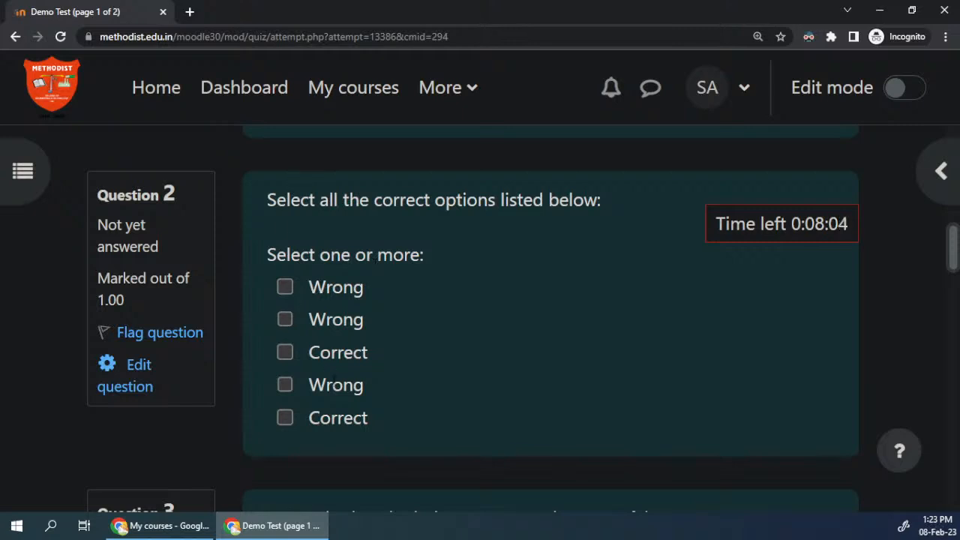
{"action": "left_click", "coordinate": [323, 354]}
{"action": "left_click", "coordinate": [322, 418]}
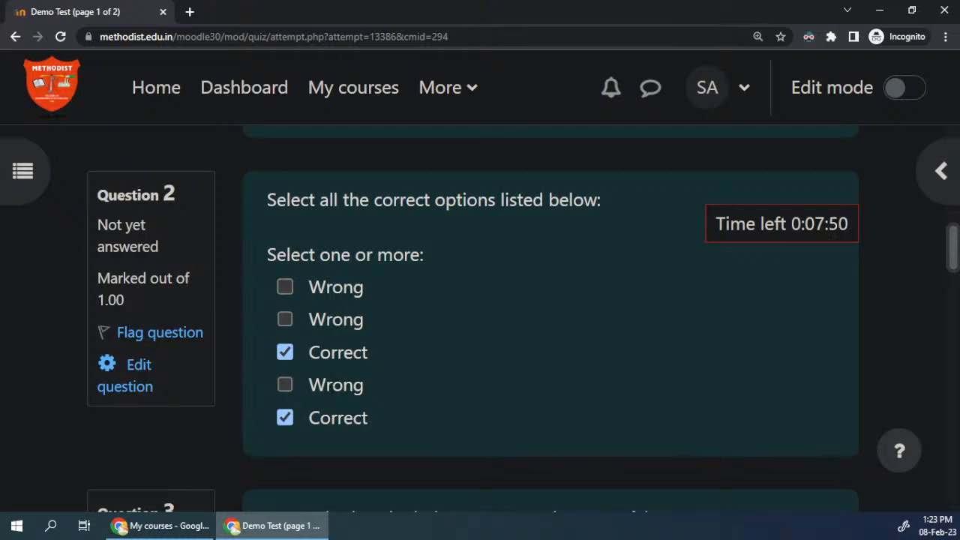
Step: Try ticking all three Wrong options in question 2 as well, and clear them again
{"action": "left_click", "coordinate": [336, 385]}
{"action": "left_click", "coordinate": [319, 387]}
{"action": "left_click", "coordinate": [315, 385]}
{"action": "left_click", "coordinate": [330, 319]}
{"action": "left_click", "coordinate": [330, 288]}
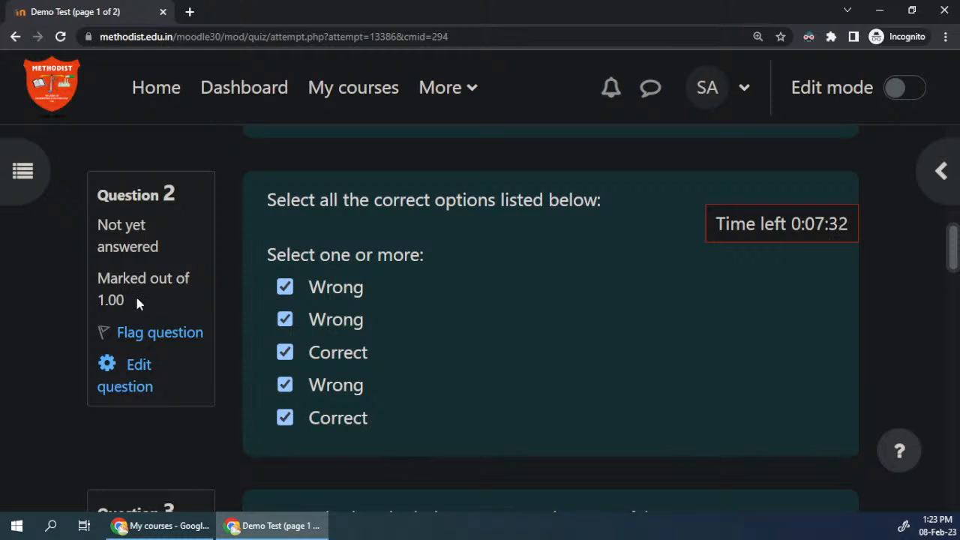
{"action": "left_click", "coordinate": [285, 385]}
{"action": "left_click", "coordinate": [336, 320]}
{"action": "left_click", "coordinate": [339, 291]}
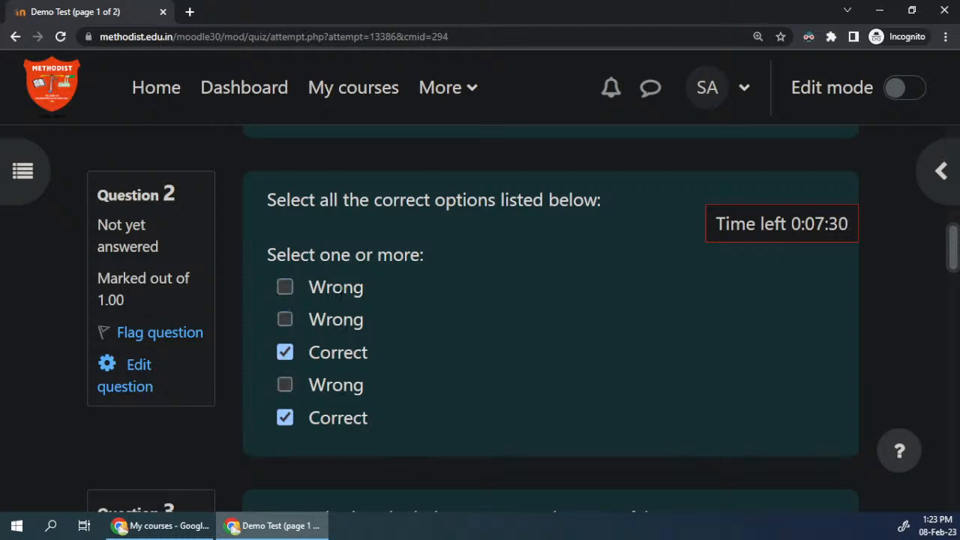
Step: Tick the fourth option, Wrong, in question 2 and answer question 3 with True
{"action": "left_click", "coordinate": [285, 385]}
{"action": "scroll", "coordinate": [404, 372], "scroll_direction": "down", "scroll_amount": 5}
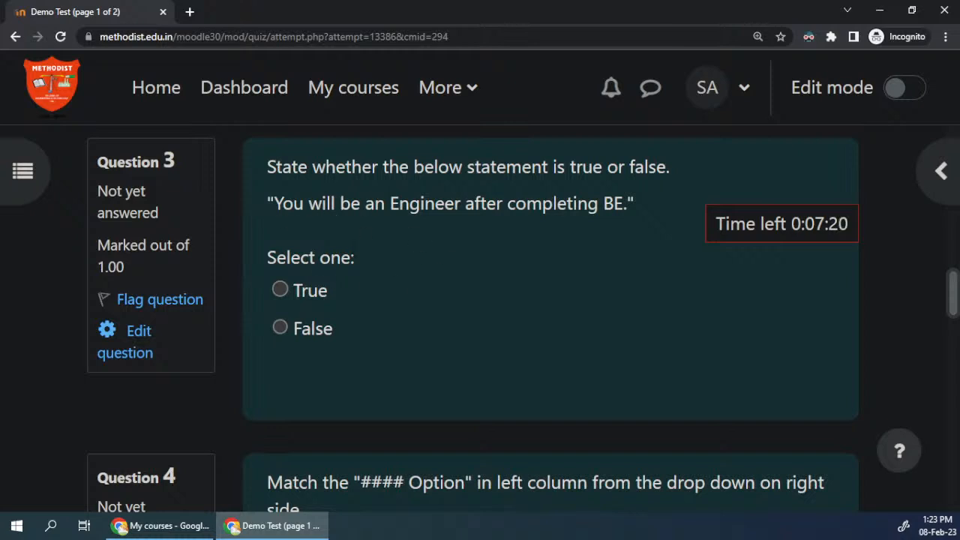
{"action": "scroll", "coordinate": [343, 315], "scroll_direction": "up", "scroll_amount": 10}
{"action": "scroll", "coordinate": [345, 321], "scroll_direction": "up", "scroll_amount": 1}
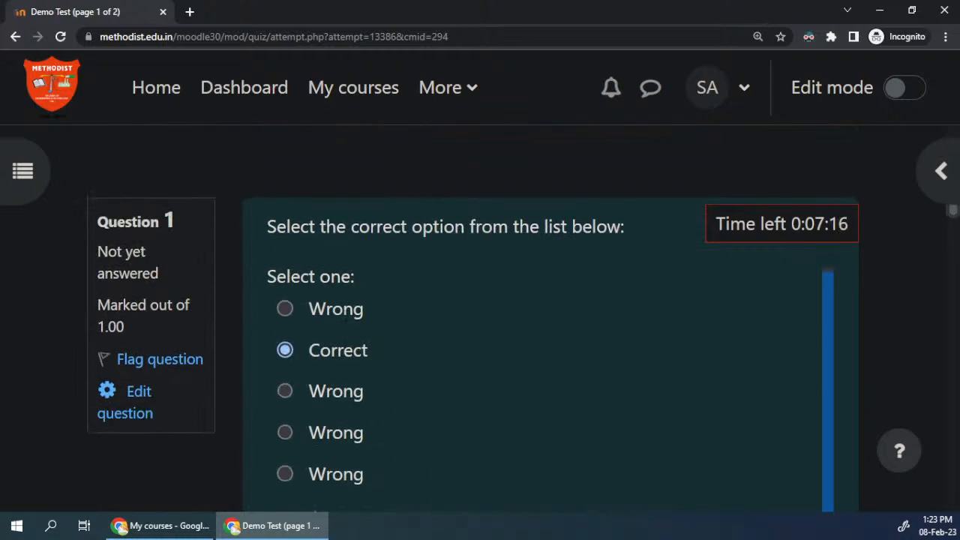
{"action": "scroll", "coordinate": [418, 341], "scroll_direction": "down", "scroll_amount": 10}
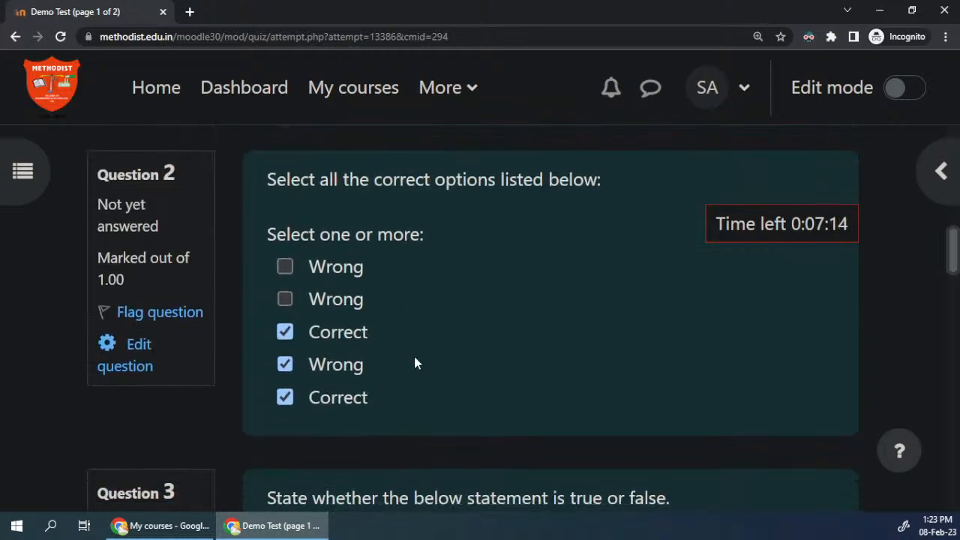
{"action": "scroll", "coordinate": [413, 362], "scroll_direction": "down", "scroll_amount": 1}
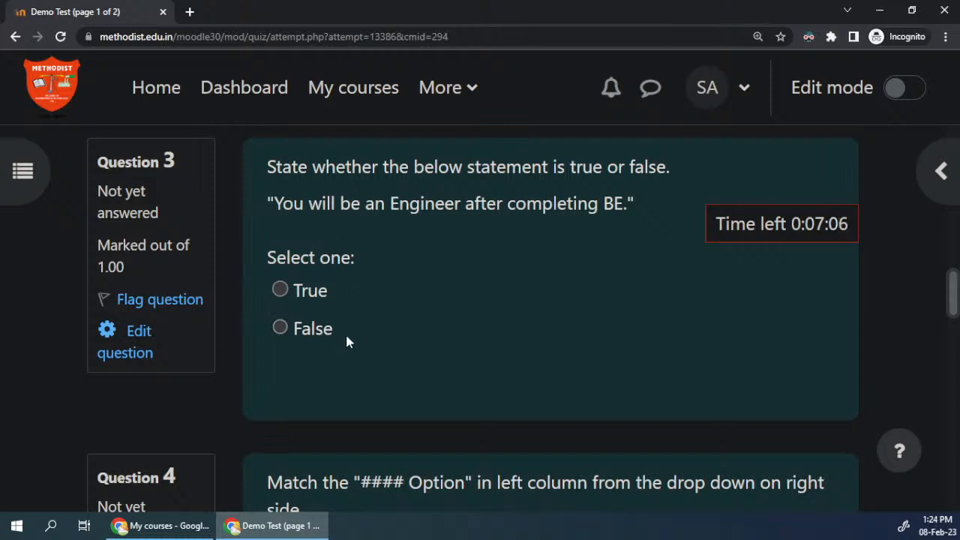
{"action": "scroll", "coordinate": [353, 304], "scroll_direction": "up", "scroll_amount": 1}
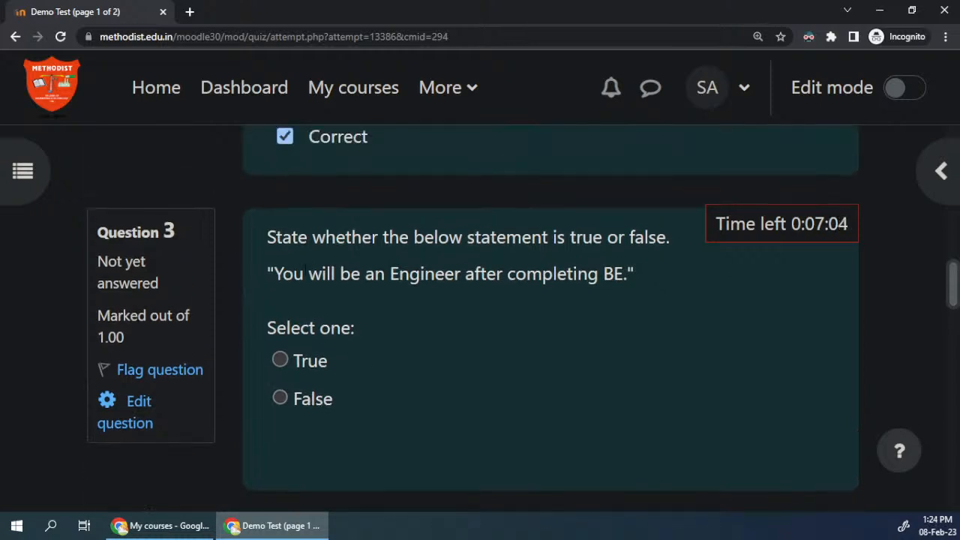
{"action": "left_click", "coordinate": [314, 363]}
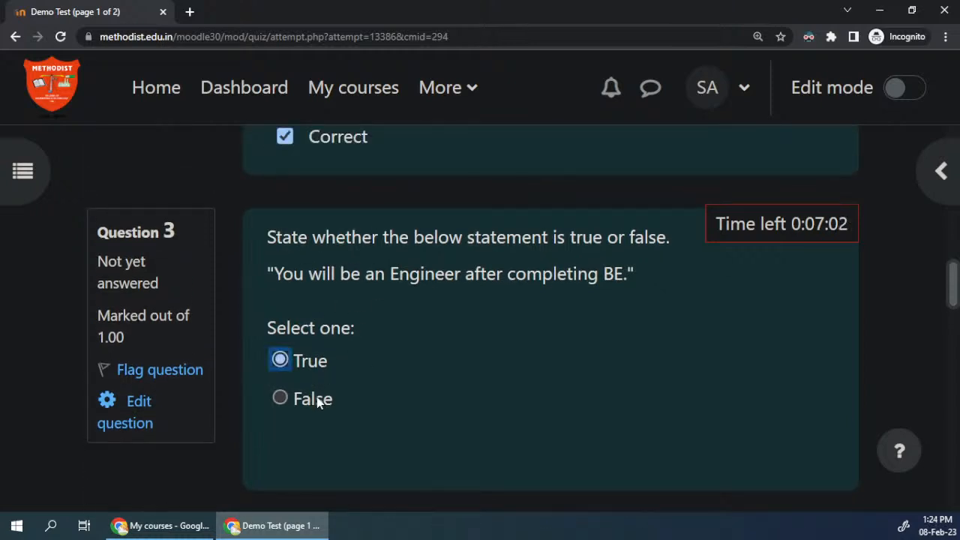
Step: Highlight the statement in question 3 and select True as its answer
{"action": "left_click_drag", "start_coordinate": [271, 274], "coordinate": [623, 274]}
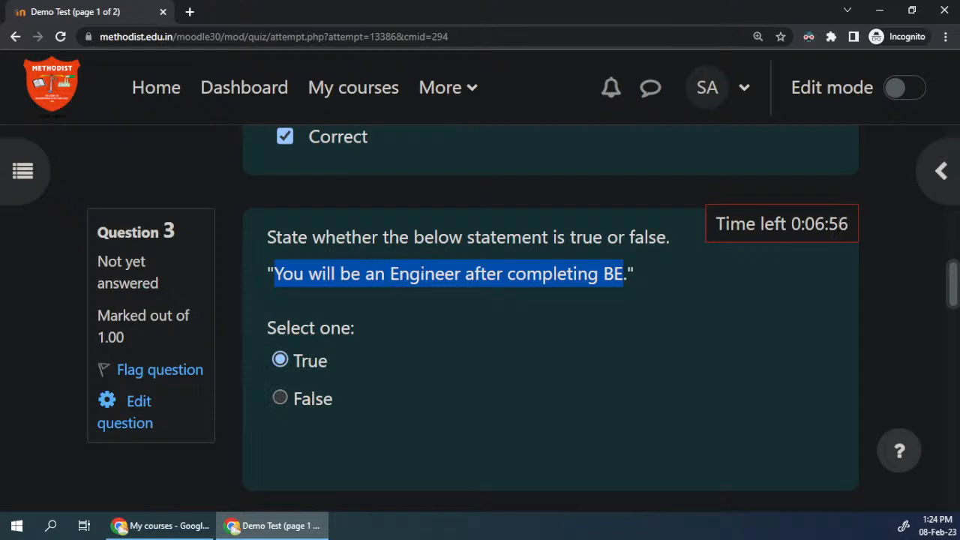
{"action": "left_click", "coordinate": [314, 363]}
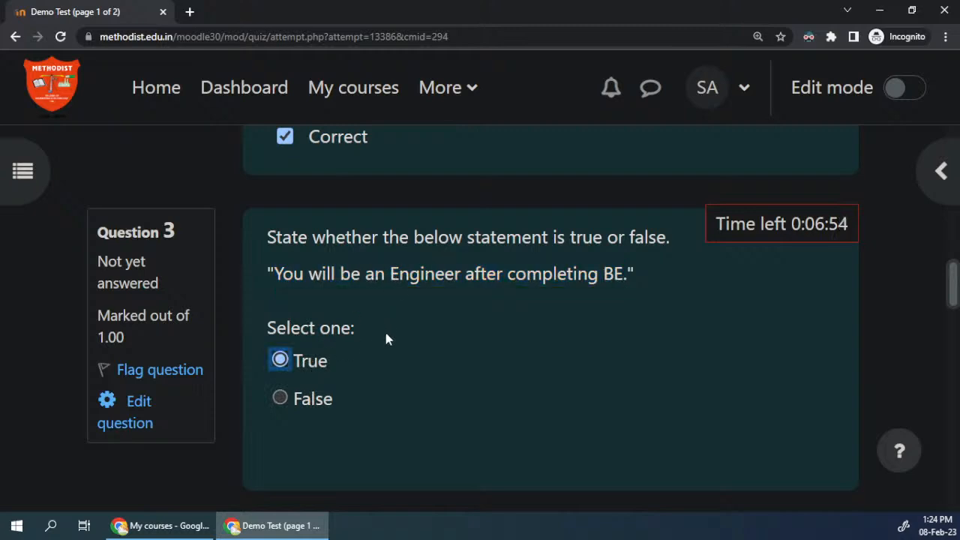
Step: Read the five statements to match in question 4 and look back over the answers given to questions 1 to 3
{"action": "scroll", "coordinate": [384, 334], "scroll_direction": "down", "scroll_amount": 2}
{"action": "scroll", "coordinate": [386, 339], "scroll_direction": "down", "scroll_amount": 3}
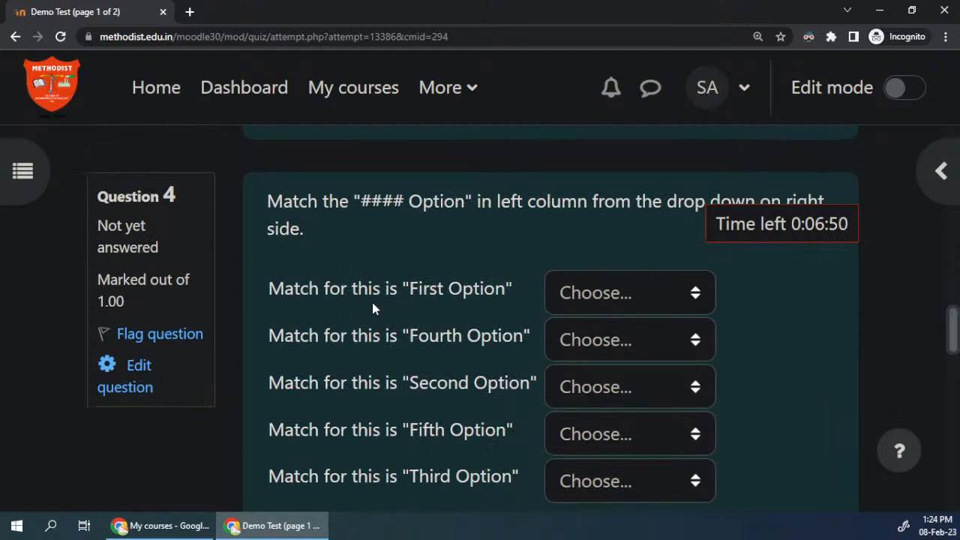
{"action": "left_click_drag", "start_coordinate": [352, 289], "coordinate": [384, 473]}
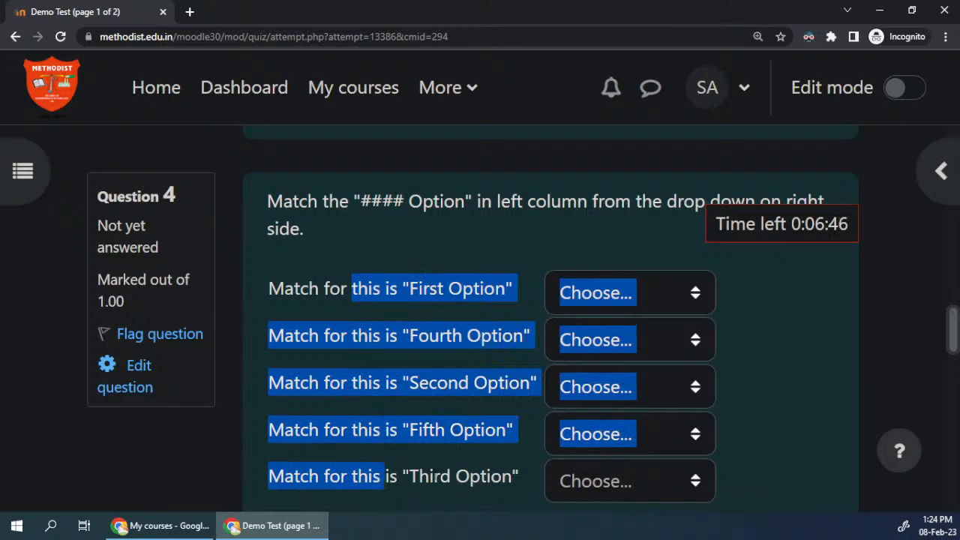
{"action": "left_click", "coordinate": [416, 391]}
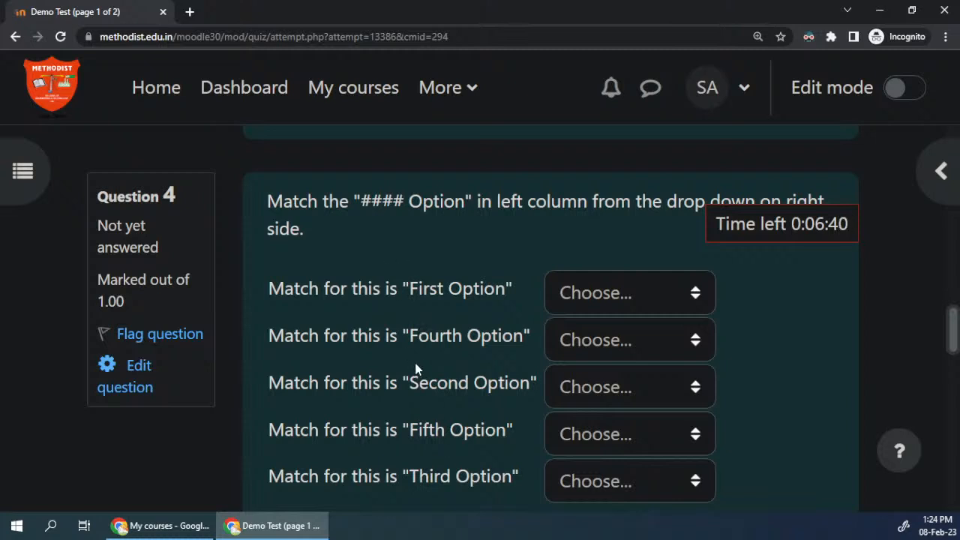
{"action": "left_click", "coordinate": [638, 299]}
{"action": "left_click", "coordinate": [450, 308]}
{"action": "double_click", "coordinate": [432, 481]}
{"action": "double_click", "coordinate": [428, 342]}
{"action": "left_click", "coordinate": [431, 436]}
{"action": "double_click", "coordinate": [427, 431]}
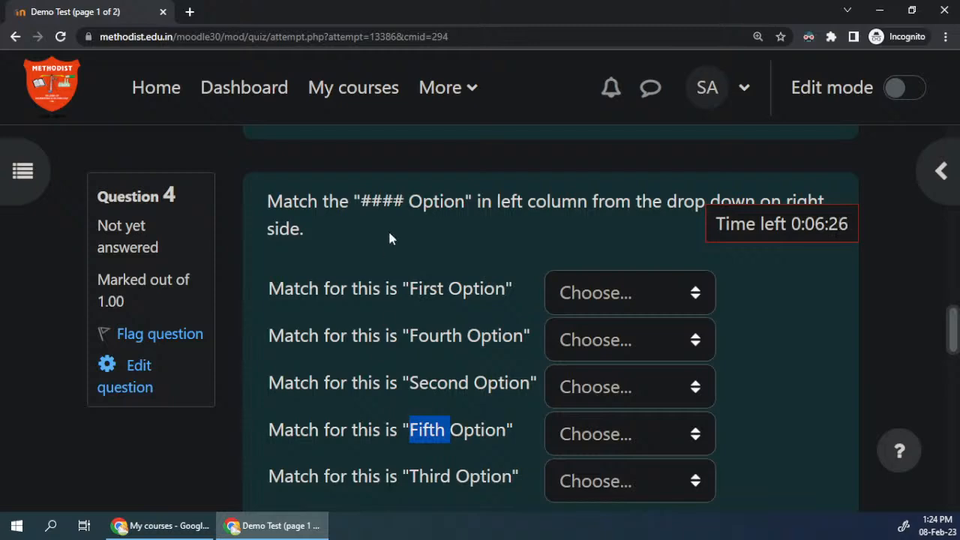
{"action": "scroll", "coordinate": [358, 300], "scroll_direction": "up", "scroll_amount": 10}
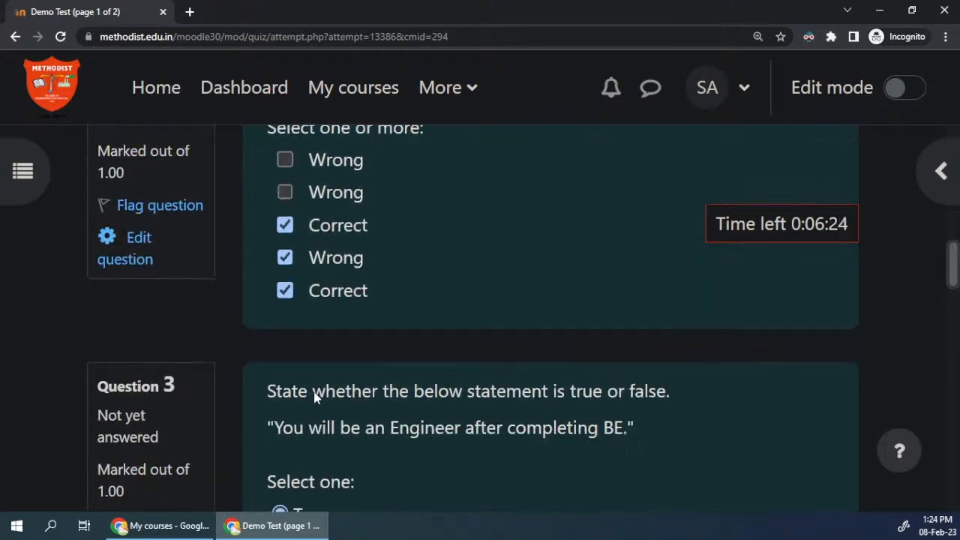
{"action": "scroll", "coordinate": [322, 178], "scroll_direction": "up", "scroll_amount": 3}
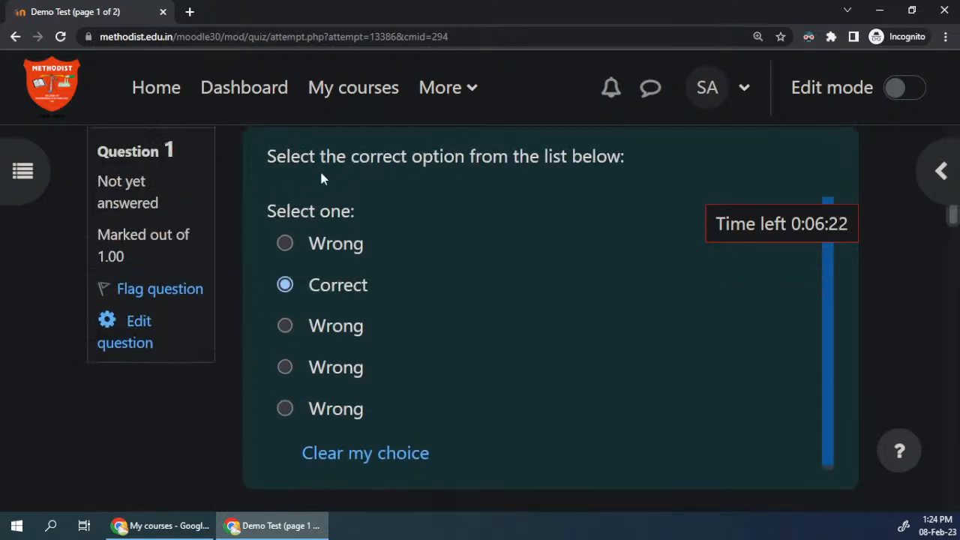
{"action": "scroll", "coordinate": [418, 363], "scroll_direction": "down", "scroll_amount": 5}
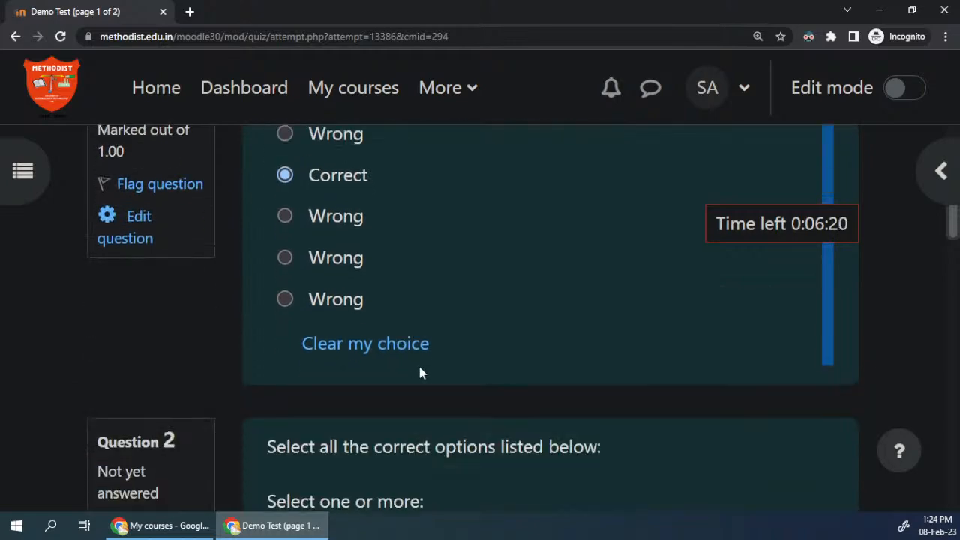
{"action": "scroll", "coordinate": [418, 363], "scroll_direction": "down", "scroll_amount": 8}
{"action": "double_click", "coordinate": [420, 363]}
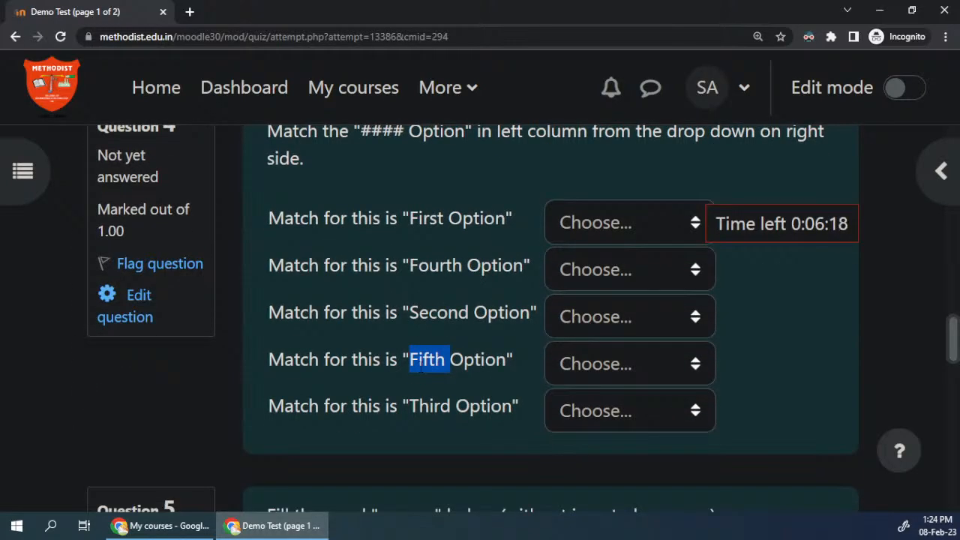
{"action": "scroll", "coordinate": [421, 366], "scroll_direction": "up", "scroll_amount": 1}
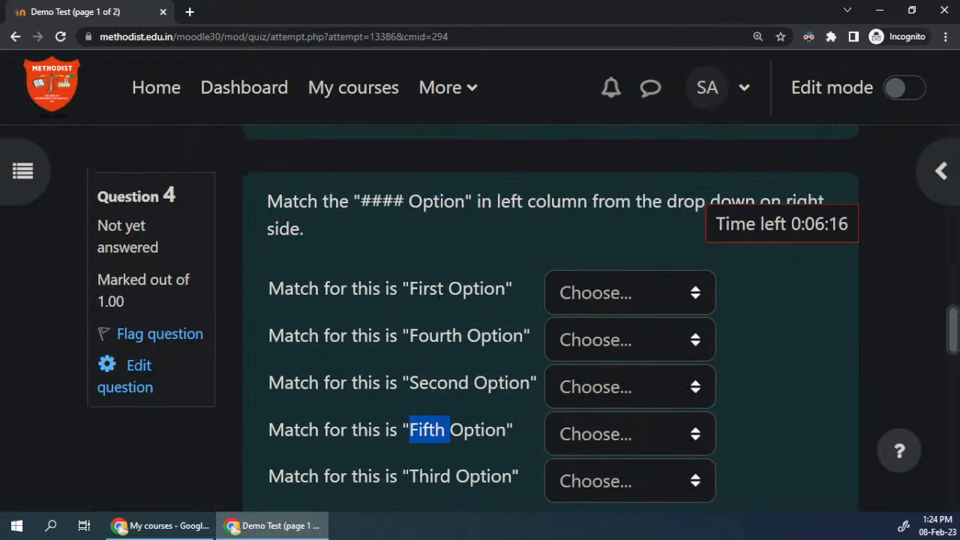
Step: Match question 4's statements with First Option, Fourth Option, Second Option, Fifth Option and Third Option, in that order
{"action": "left_click", "coordinate": [594, 294]}
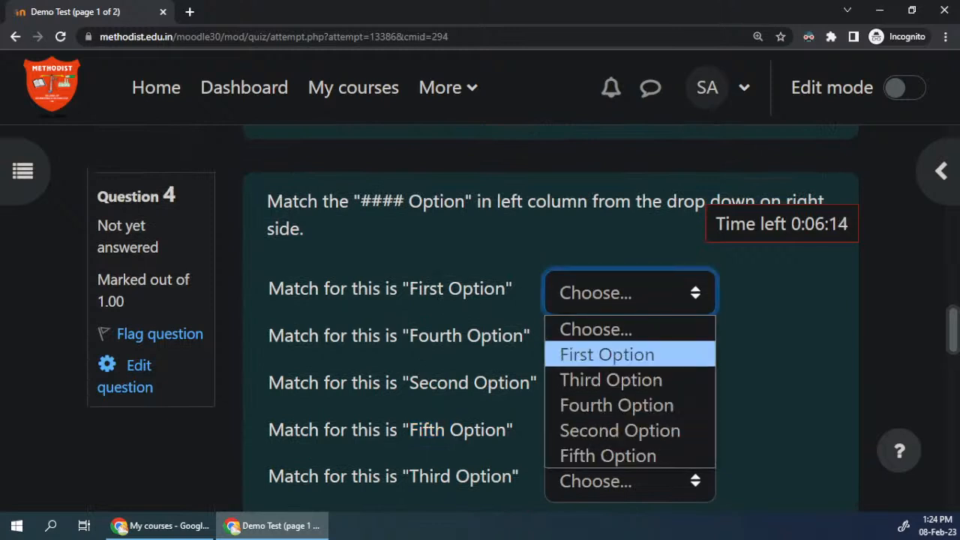
{"action": "left_click", "coordinate": [589, 352]}
{"action": "left_click", "coordinate": [619, 342]}
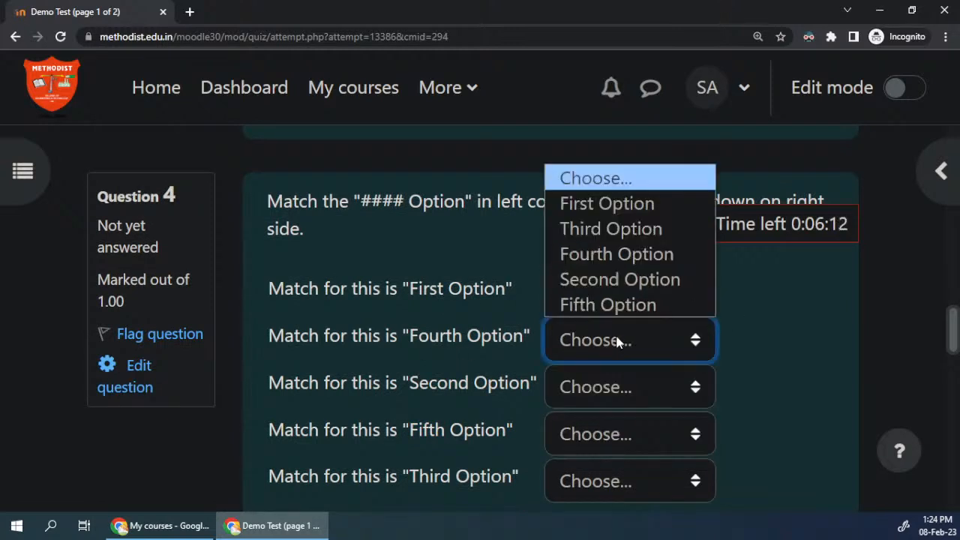
{"action": "left_click", "coordinate": [598, 255]}
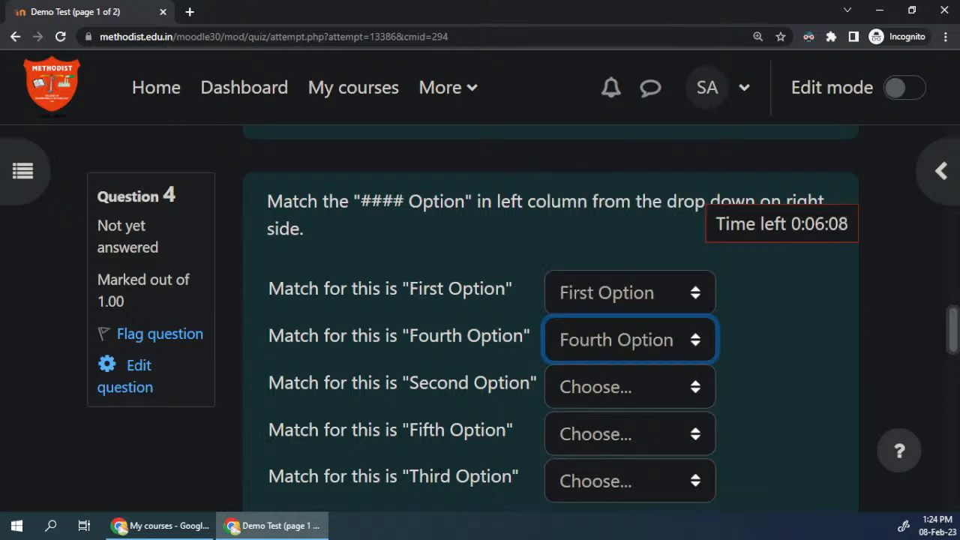
{"action": "left_click", "coordinate": [566, 395]}
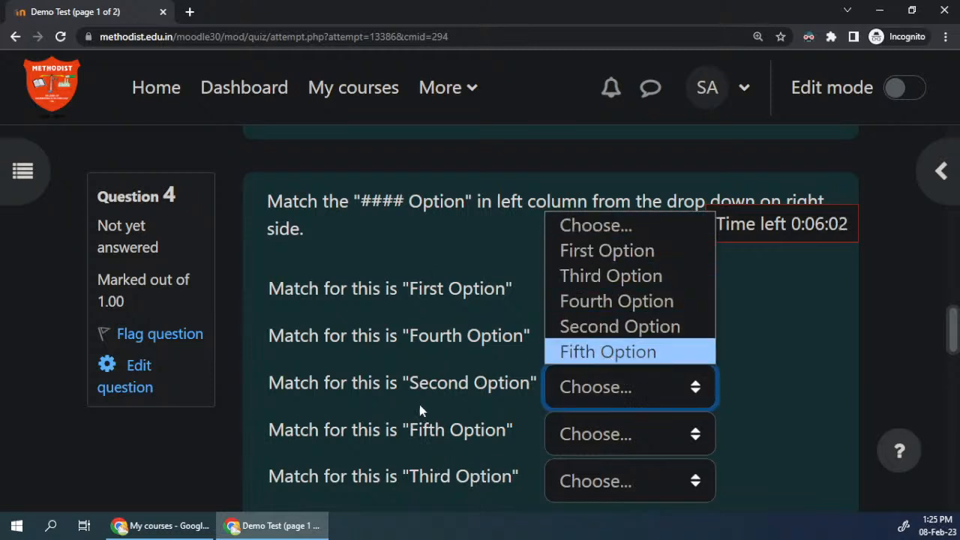
{"action": "key", "text": "Up"}
{"action": "key", "text": "Return"}
{"action": "left_click", "coordinate": [599, 433]}
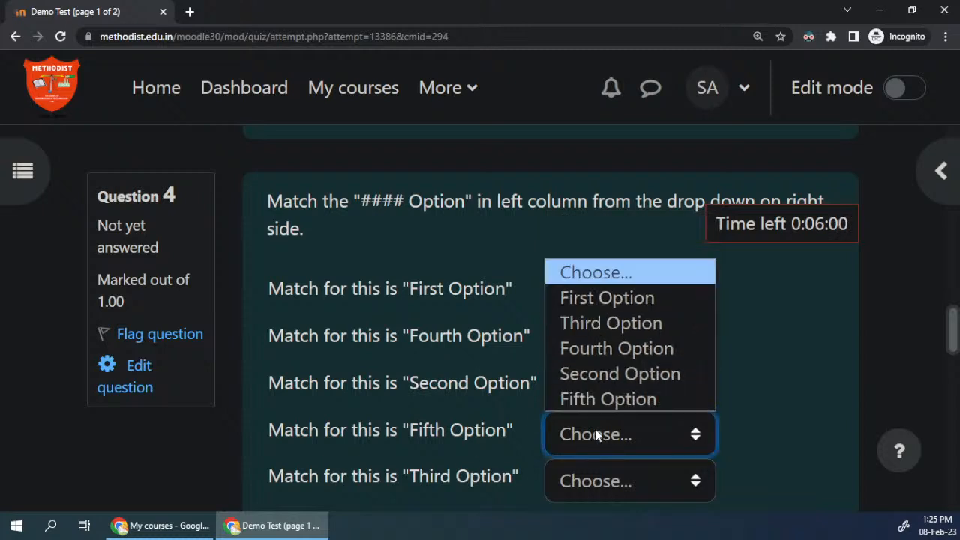
{"action": "left_click", "coordinate": [608, 399]}
{"action": "left_click", "coordinate": [584, 489]}
{"action": "left_click", "coordinate": [593, 369]}
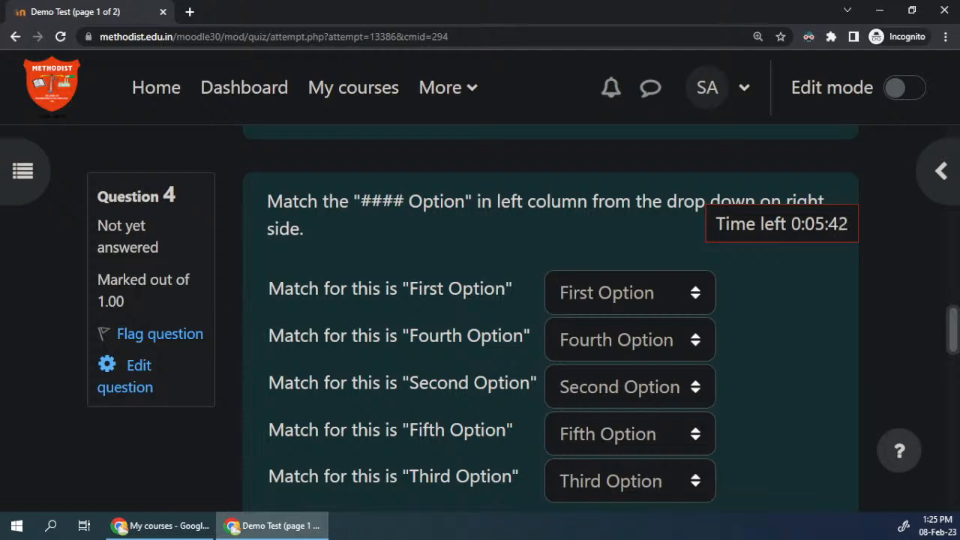
Step: Read question 5's instruction and fill in the word "answer", without inverted commas, as its answer
{"action": "scroll", "coordinate": [219, 299], "scroll_direction": "down", "scroll_amount": 5}
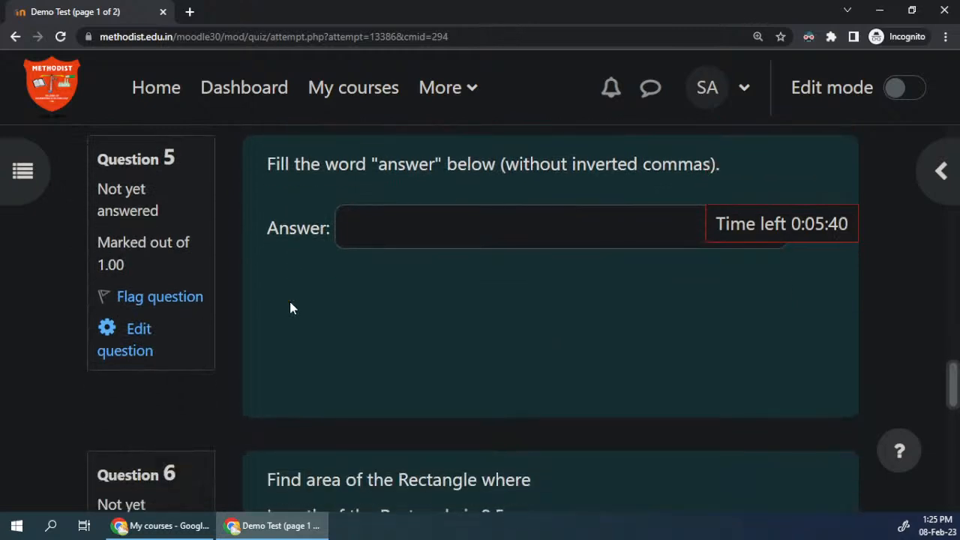
{"action": "scroll", "coordinate": [372, 263], "scroll_direction": "up", "scroll_amount": 1}
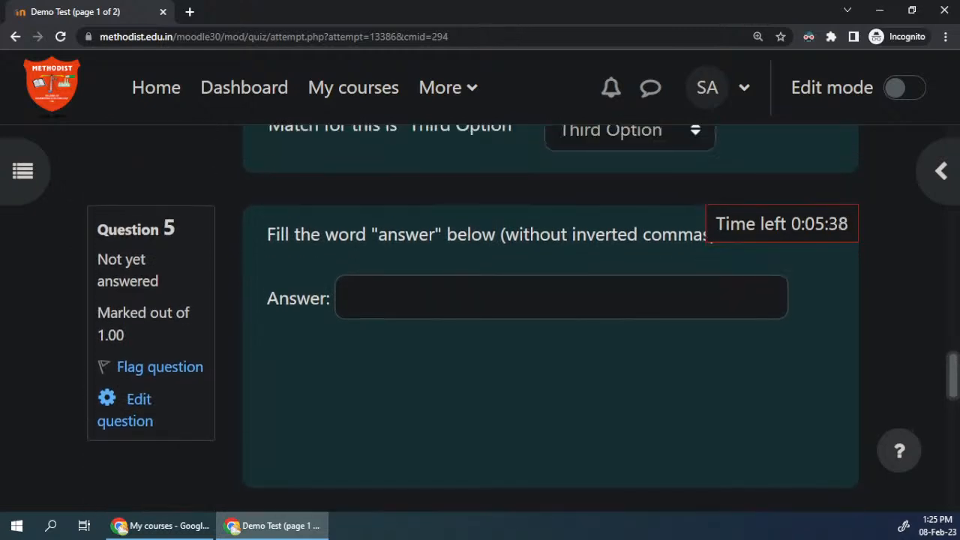
{"action": "left_click_drag", "start_coordinate": [255, 234], "coordinate": [665, 252]}
{"action": "left_click", "coordinate": [666, 246]}
{"action": "scroll", "coordinate": [588, 337], "scroll_direction": "up", "scroll_amount": 1}
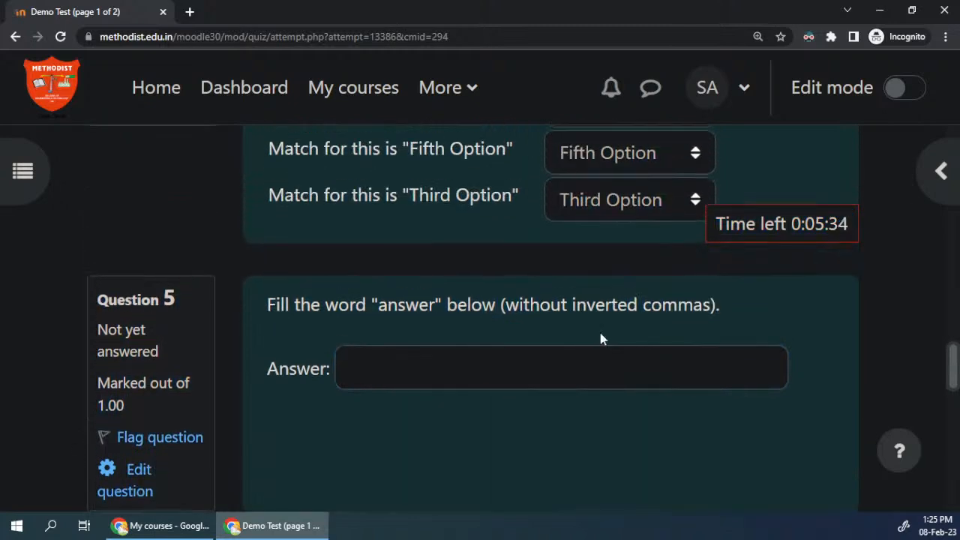
{"action": "left_click_drag", "start_coordinate": [605, 306], "coordinate": [420, 308]}
{"action": "left_click", "coordinate": [425, 368]}
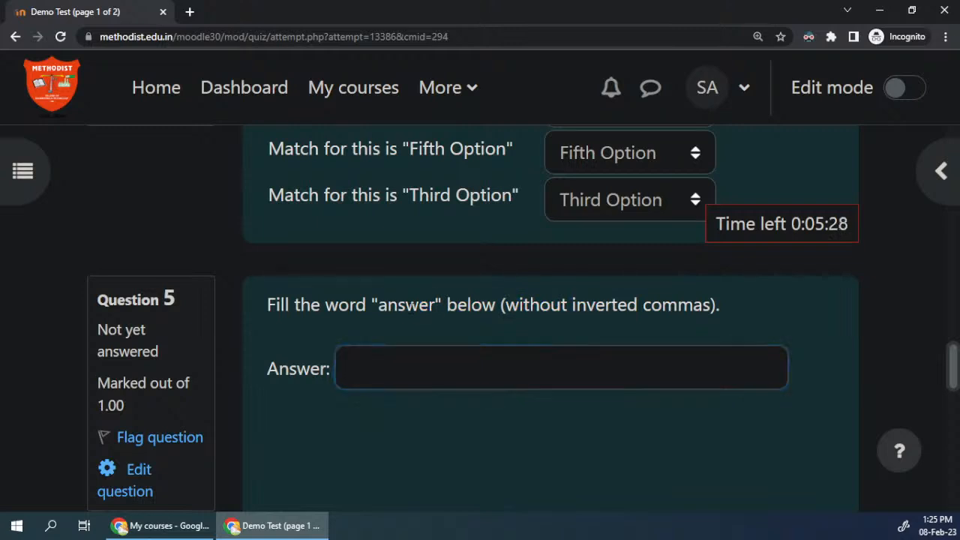
{"action": "double_click", "coordinate": [391, 305]}
{"action": "left_click_drag", "start_coordinate": [391, 305], "coordinate": [402, 375]}
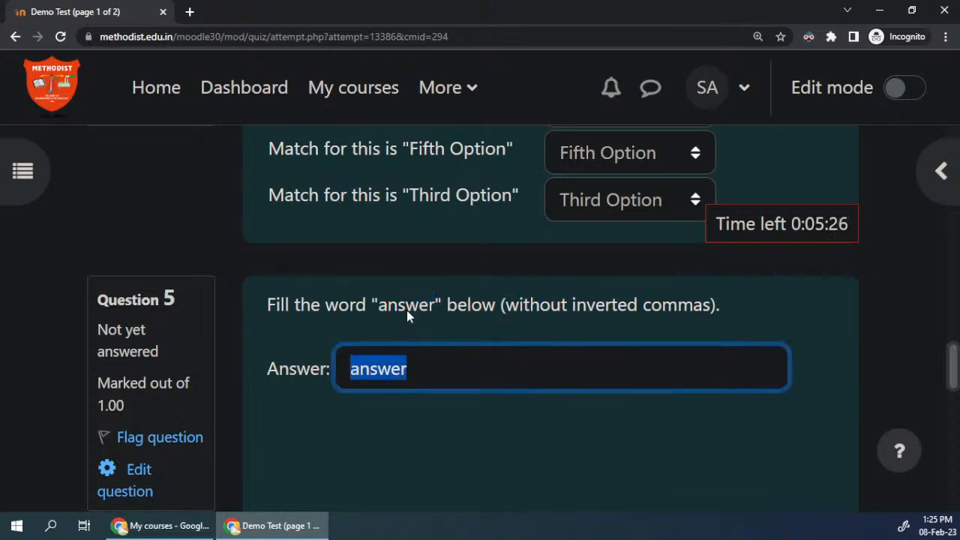
Step: Compare the word filled in for question 5 with the word quoted in its instruction
{"action": "left_click", "coordinate": [397, 367]}
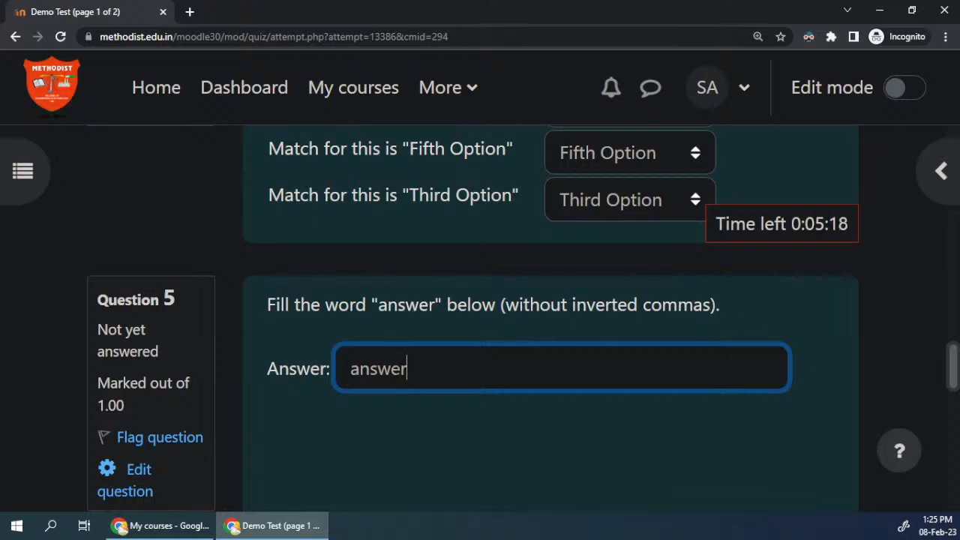
{"action": "key", "text": "ctrl+a"}
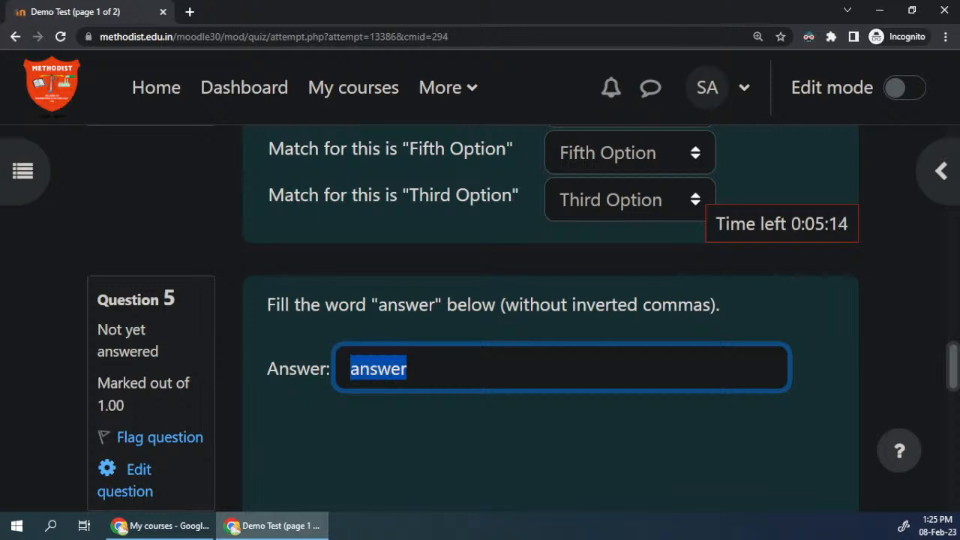
{"action": "left_click_drag", "start_coordinate": [379, 306], "coordinate": [495, 306]}
{"action": "left_click", "coordinate": [422, 367]}
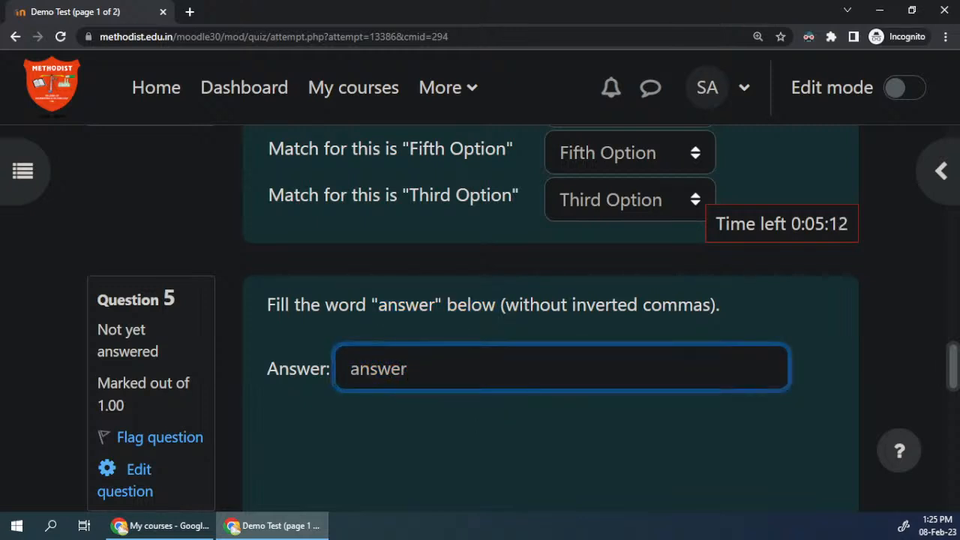
{"action": "left_click", "coordinate": [441, 427]}
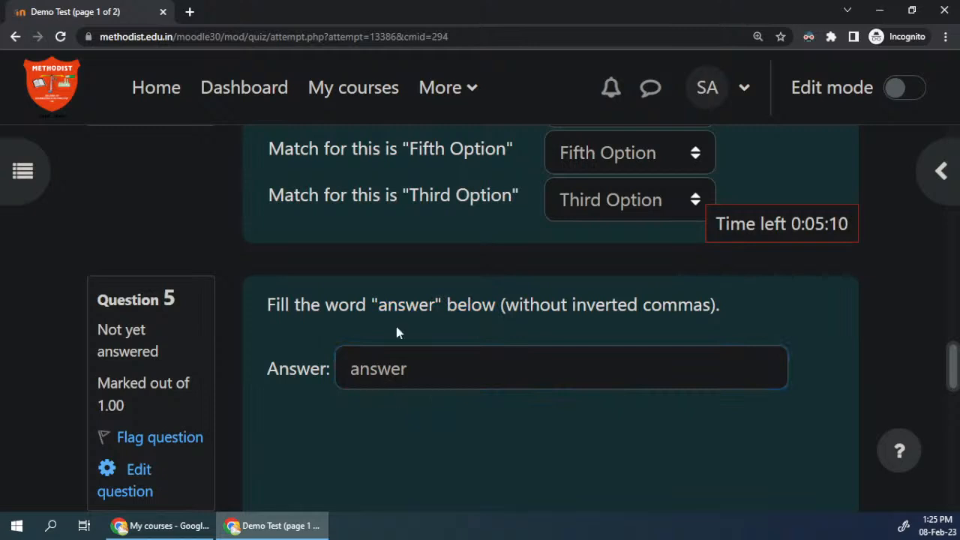
{"action": "double_click", "coordinate": [390, 367]}
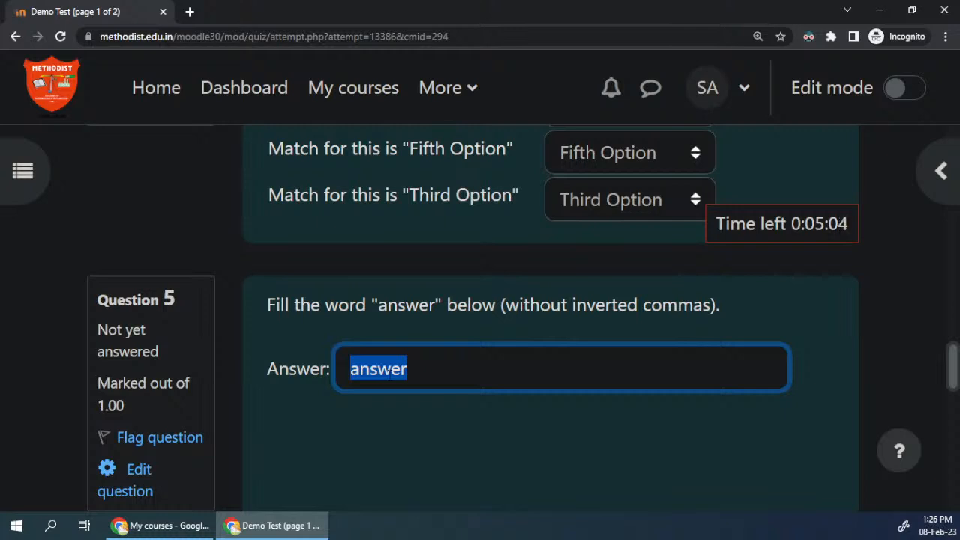
{"action": "left_click", "coordinate": [395, 368]}
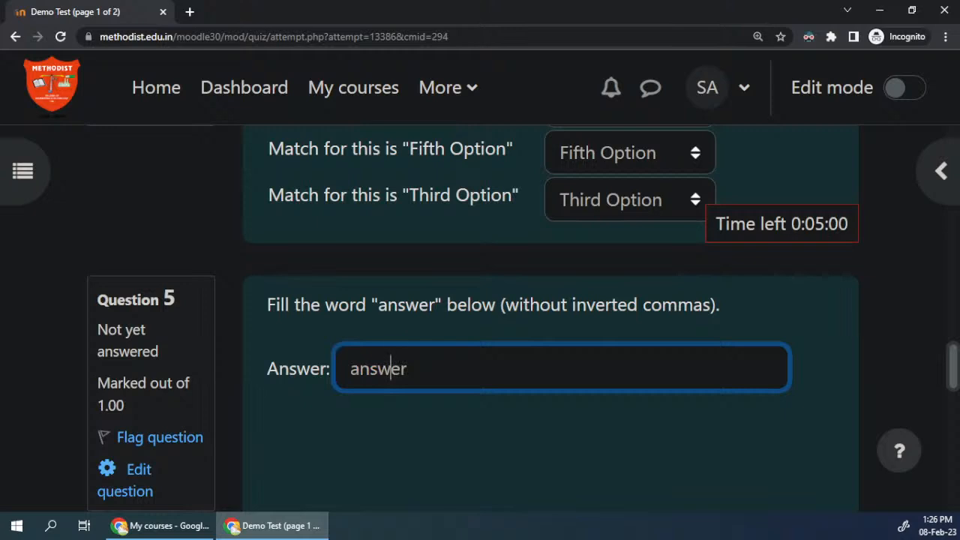
Step: Read question 6's rectangle length and breadth, its area formula and the instruction on what to fill in
{"action": "scroll", "coordinate": [378, 371], "scroll_direction": "down", "scroll_amount": 4}
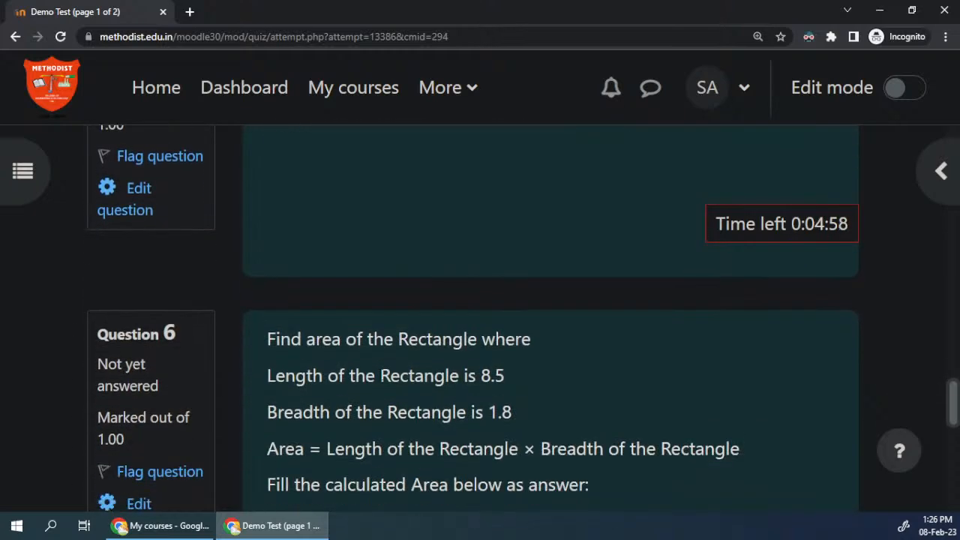
{"action": "scroll", "coordinate": [380, 381], "scroll_direction": "down", "scroll_amount": 2}
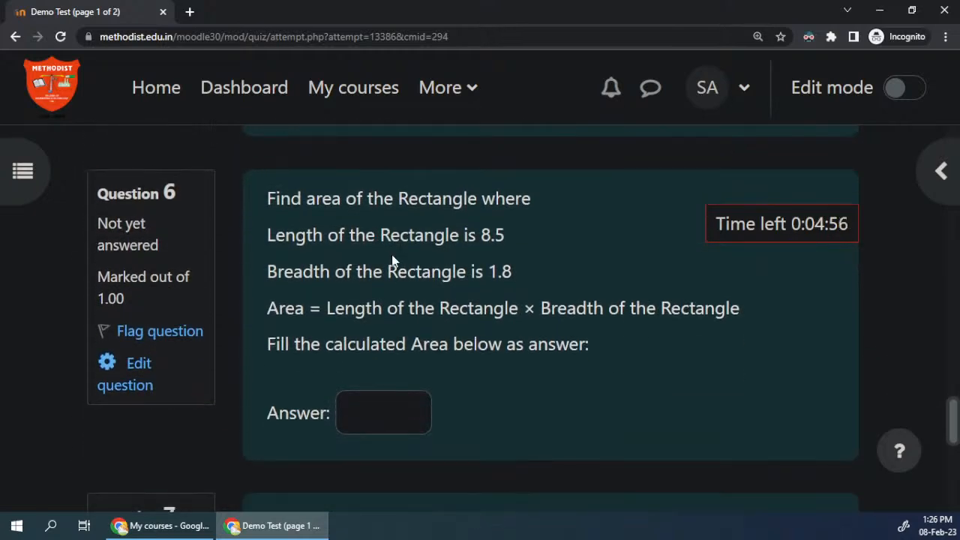
{"action": "left_click_drag", "start_coordinate": [383, 199], "coordinate": [406, 344]}
{"action": "left_click", "coordinate": [490, 287]}
{"action": "scroll", "coordinate": [491, 287], "scroll_direction": "up", "scroll_amount": 1}
{"action": "left_click_drag", "start_coordinate": [506, 306], "coordinate": [485, 306]}
{"action": "left_click_drag", "start_coordinate": [513, 342], "coordinate": [488, 342]}
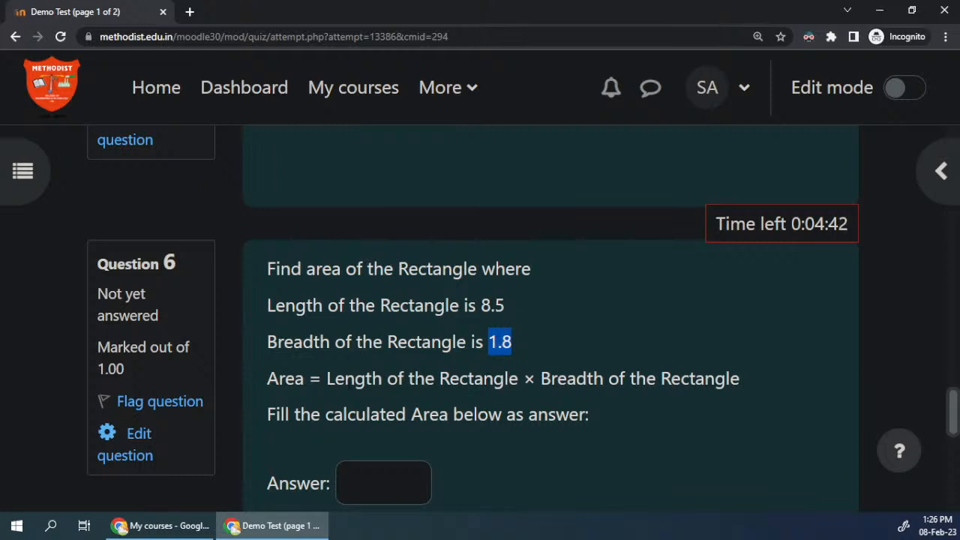
{"action": "left_click_drag", "start_coordinate": [264, 379], "coordinate": [754, 384]}
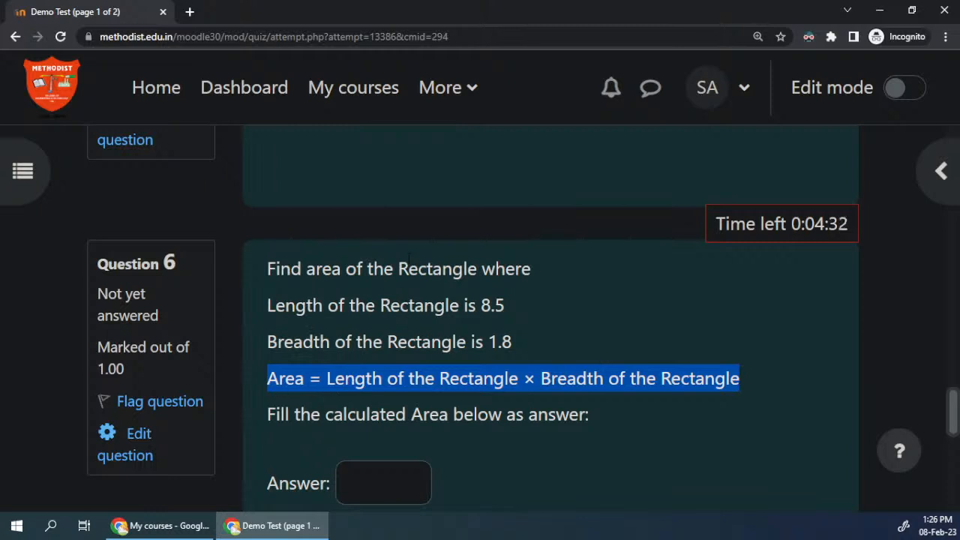
{"action": "left_click_drag", "start_coordinate": [481, 306], "coordinate": [513, 345]}
{"action": "left_click_drag", "start_coordinate": [268, 415], "coordinate": [614, 416]}
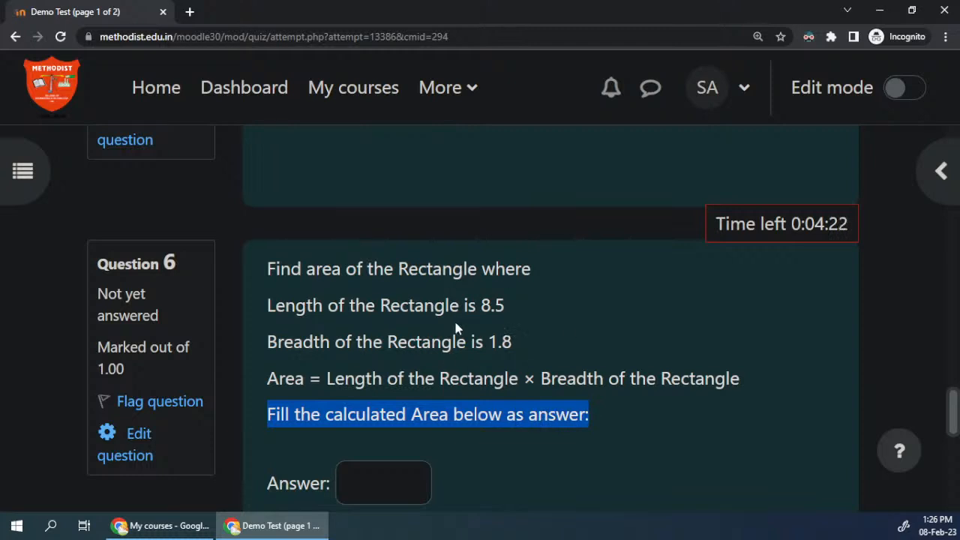
Step: Multiply 8.5 by 1.8 in Calculator, return to the quiz and fill in 15.3 as question 6's answer
{"action": "scroll", "coordinate": [489, 289], "scroll_direction": "down", "scroll_amount": 1}
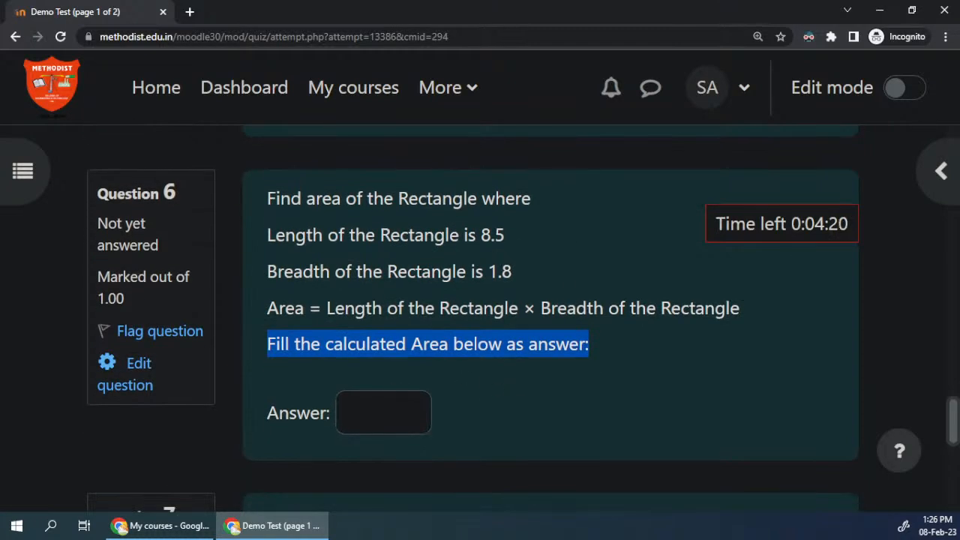
{"action": "key", "text": "Tab"}
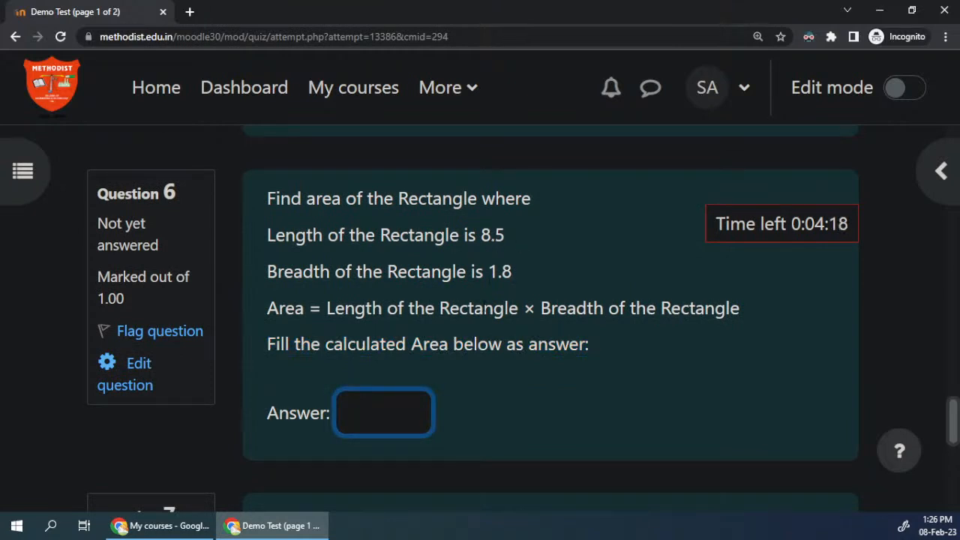
{"action": "key", "text": "super"}
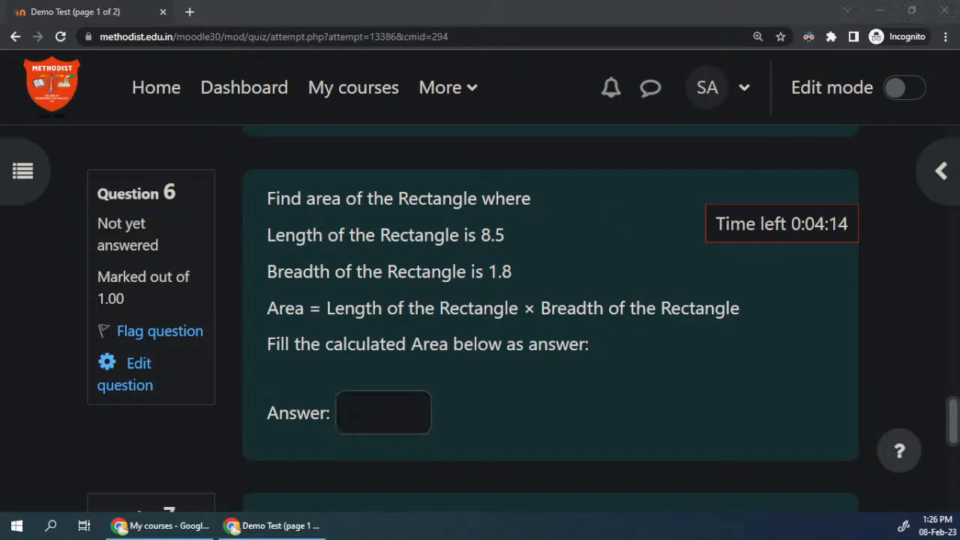
{"action": "left_click_drag", "start_coordinate": [309, 71], "coordinate": [178, 65]}
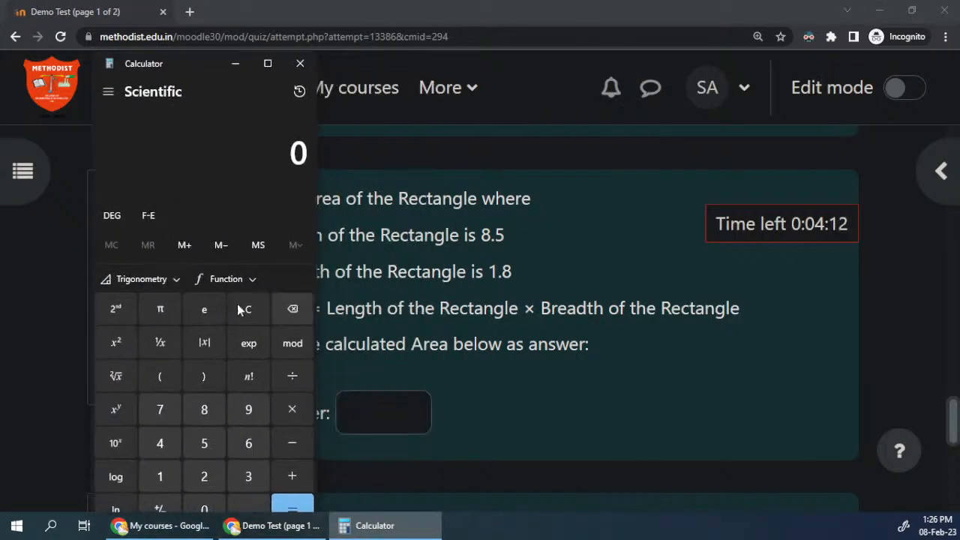
{"action": "type", "text": "8"}
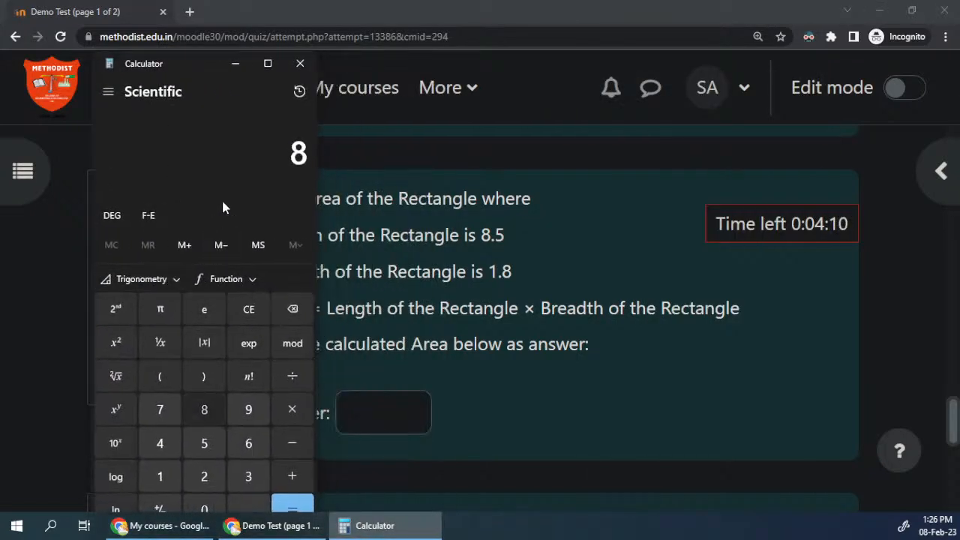
{"action": "type", "text": ".5*"}
{"action": "type", "text": "1.8"}
{"action": "key", "text": "Return"}
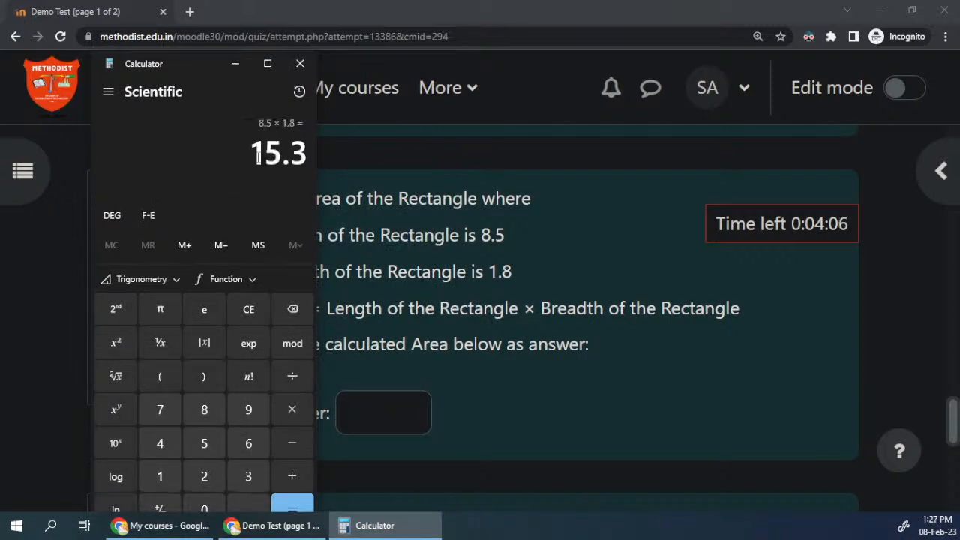
{"action": "key", "text": "alt+Tab"}
{"action": "type", "text": "15.3"}
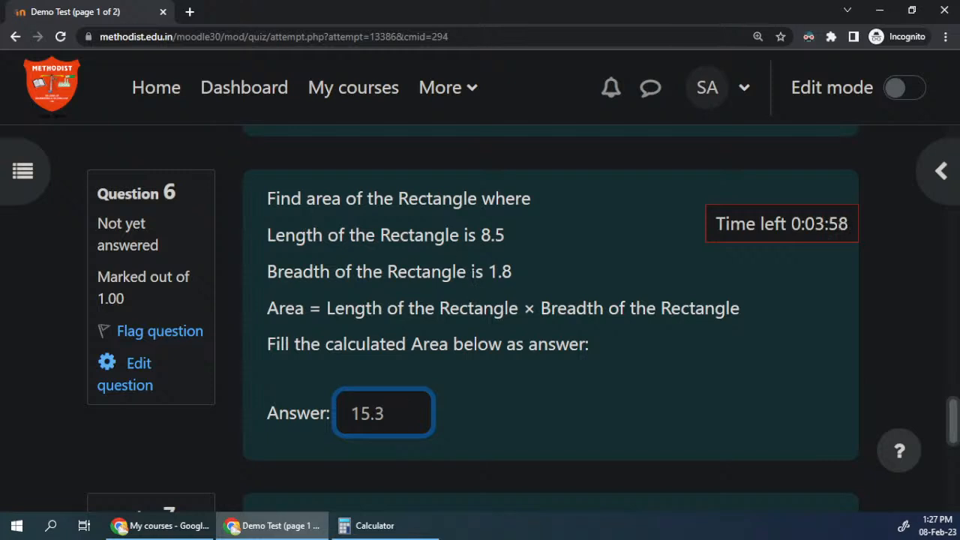
Step: Read question 7's rectangle length and breadth and compare them with the four area options, especially 3 × 5
{"action": "scroll", "coordinate": [404, 320], "scroll_direction": "down", "scroll_amount": 2}
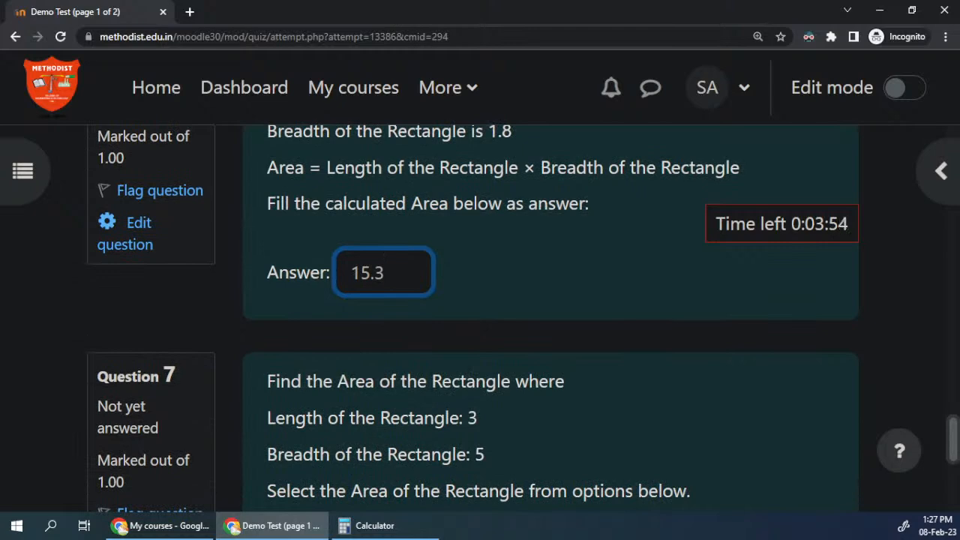
{"action": "scroll", "coordinate": [428, 360], "scroll_direction": "down", "scroll_amount": 2}
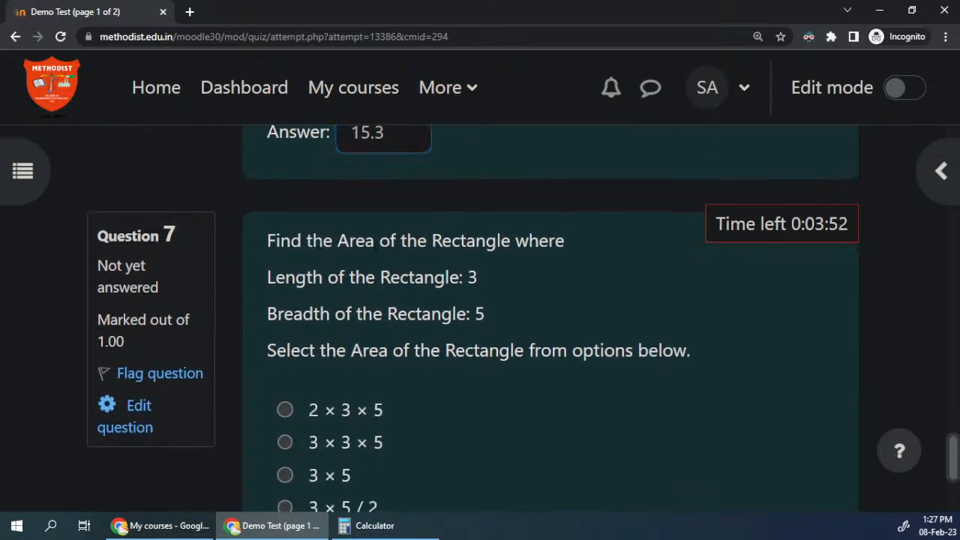
{"action": "scroll", "coordinate": [396, 272], "scroll_direction": "down", "scroll_amount": 2}
{"action": "scroll", "coordinate": [382, 226], "scroll_direction": "up", "scroll_amount": 1}
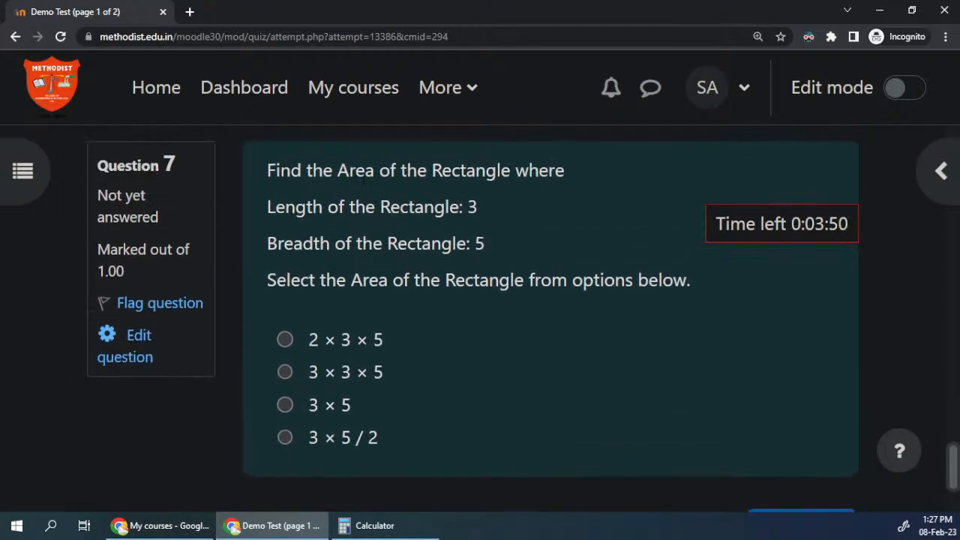
{"action": "left_click_drag", "start_coordinate": [365, 171], "coordinate": [362, 244]}
{"action": "left_click", "coordinate": [362, 244]}
{"action": "left_click_drag", "start_coordinate": [351, 403], "coordinate": [307, 405]}
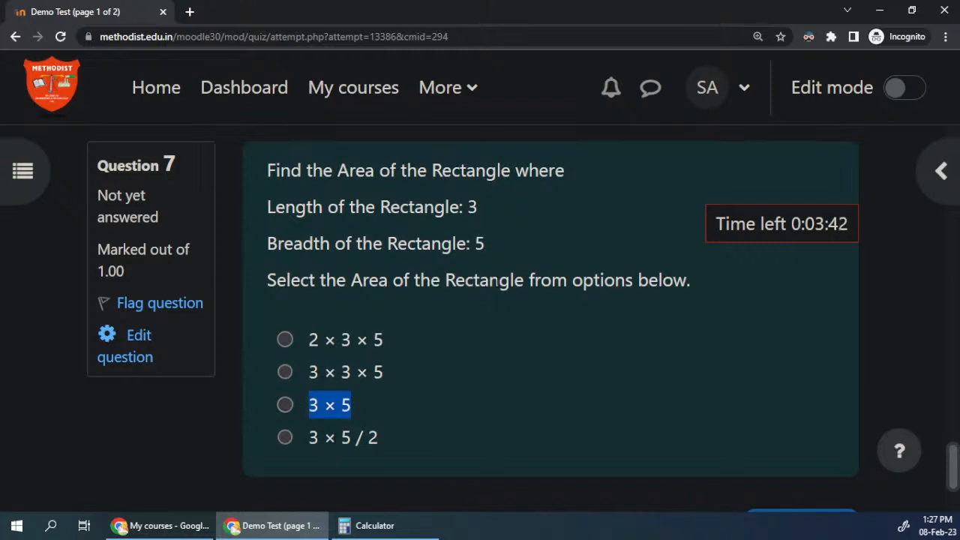
{"action": "left_click", "coordinate": [475, 208]}
{"action": "scroll", "coordinate": [481, 255], "scroll_direction": "up", "scroll_amount": 2}
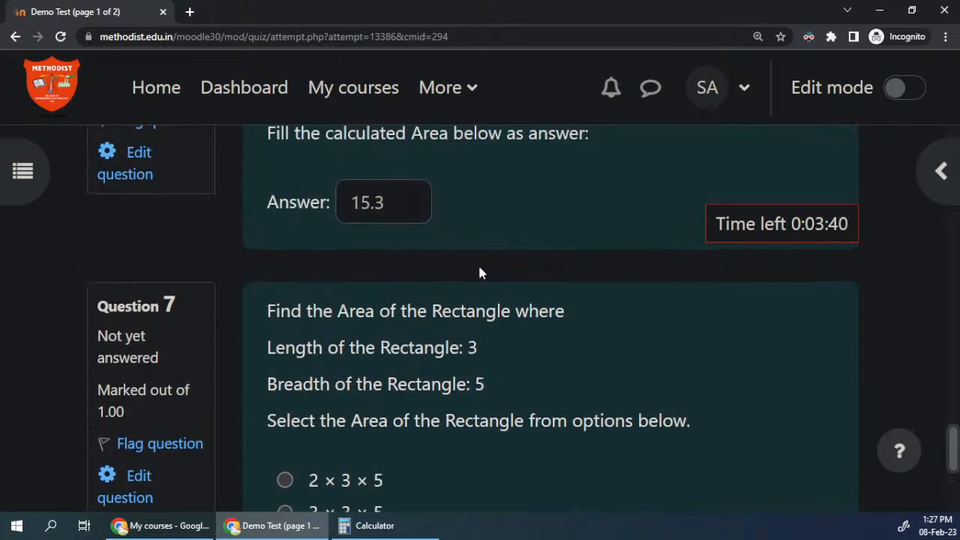
{"action": "scroll", "coordinate": [480, 266], "scroll_direction": "down", "scroll_amount": 1}
{"action": "scroll", "coordinate": [400, 394], "scroll_direction": "down", "scroll_amount": 2}
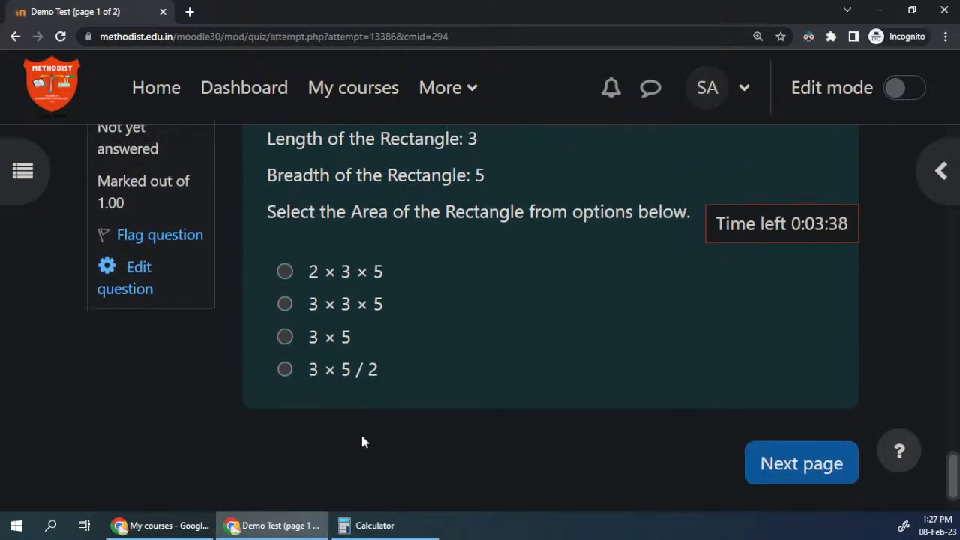
{"action": "left_click_drag", "start_coordinate": [356, 338], "coordinate": [309, 337]}
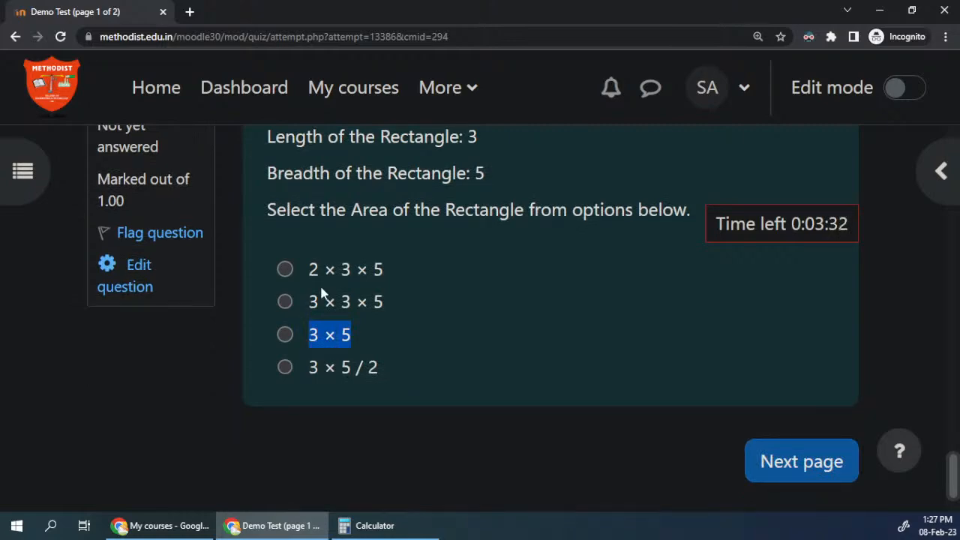
Step: Return to the beginning of the quiz's first page and go to question 8 through the quiz navigation
{"action": "scroll", "coordinate": [295, 249], "scroll_direction": "up", "scroll_amount": 15}
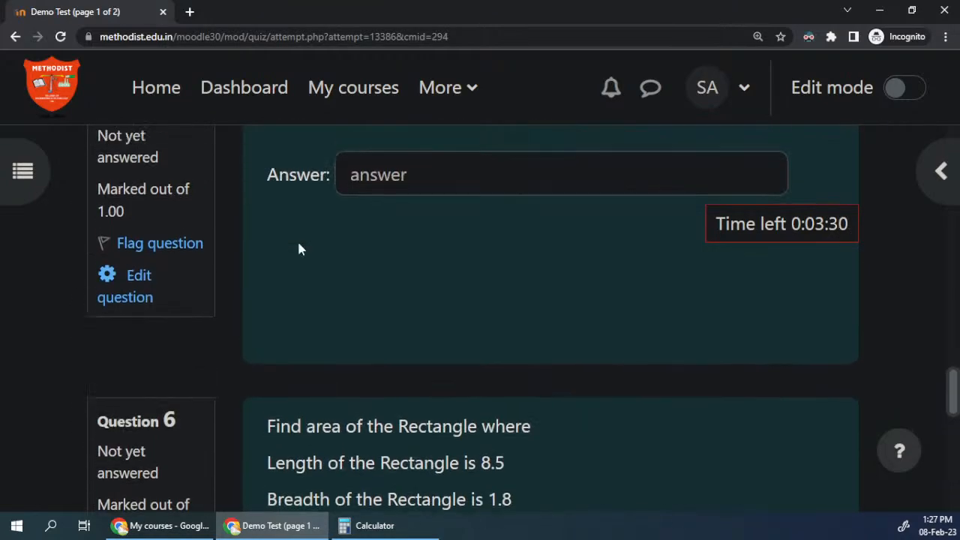
{"action": "scroll", "coordinate": [299, 249], "scroll_direction": "up", "scroll_amount": 10}
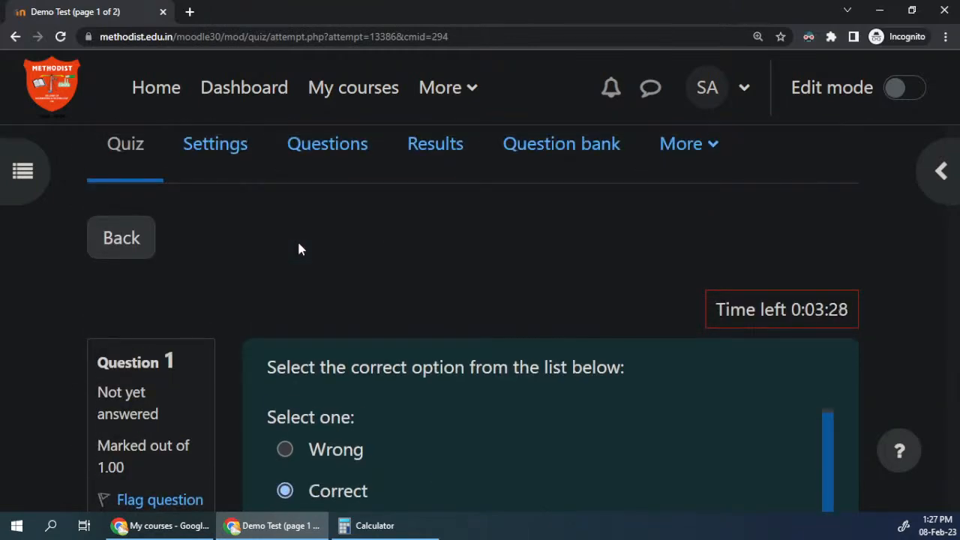
{"action": "scroll", "coordinate": [298, 249], "scroll_direction": "down", "scroll_amount": 3}
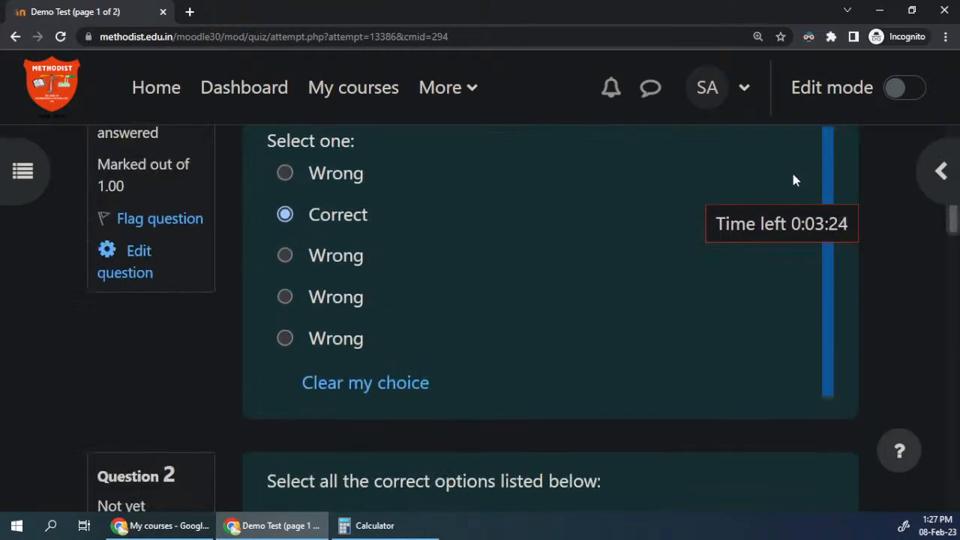
{"action": "left_click", "coordinate": [941, 171]}
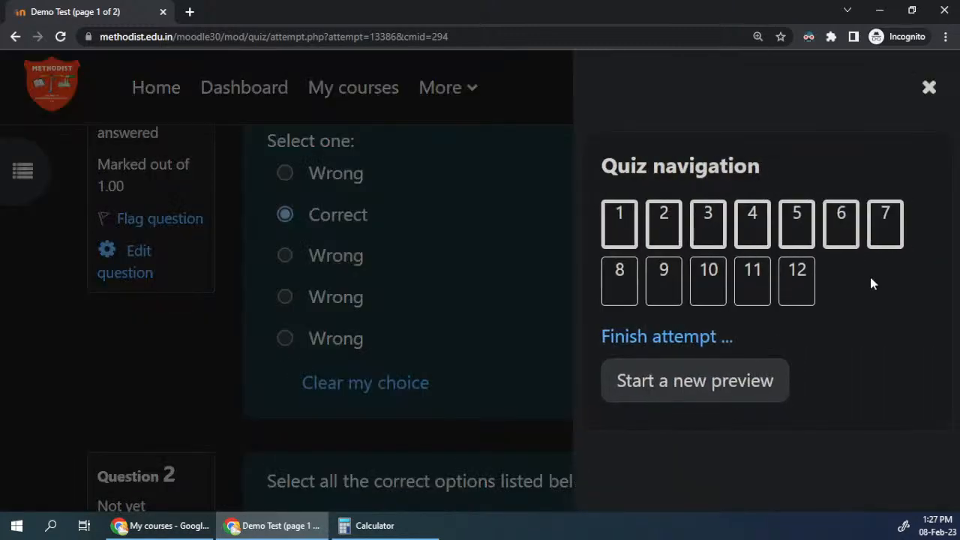
{"action": "left_click", "coordinate": [619, 282]}
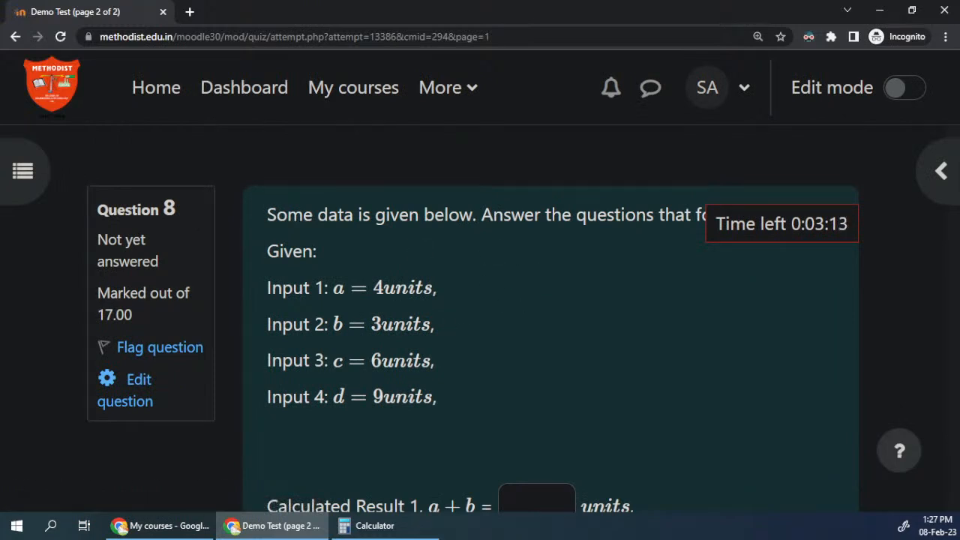
Step: Look through question 8's given inputs and sub-questions, and fill in 7 for Calculated Result 1, a + b
{"action": "scroll", "coordinate": [439, 311], "scroll_direction": "down", "scroll_amount": 3}
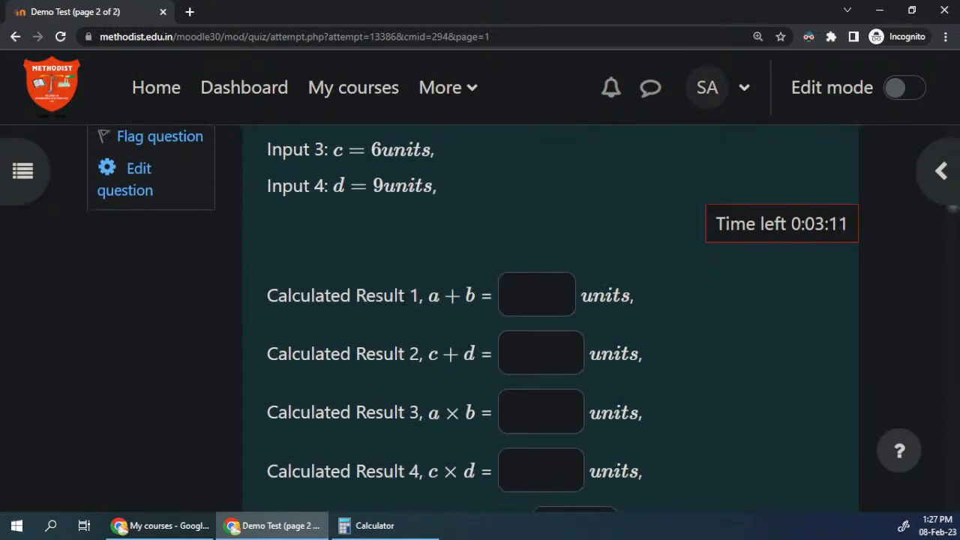
{"action": "scroll", "coordinate": [405, 298], "scroll_direction": "down", "scroll_amount": 10}
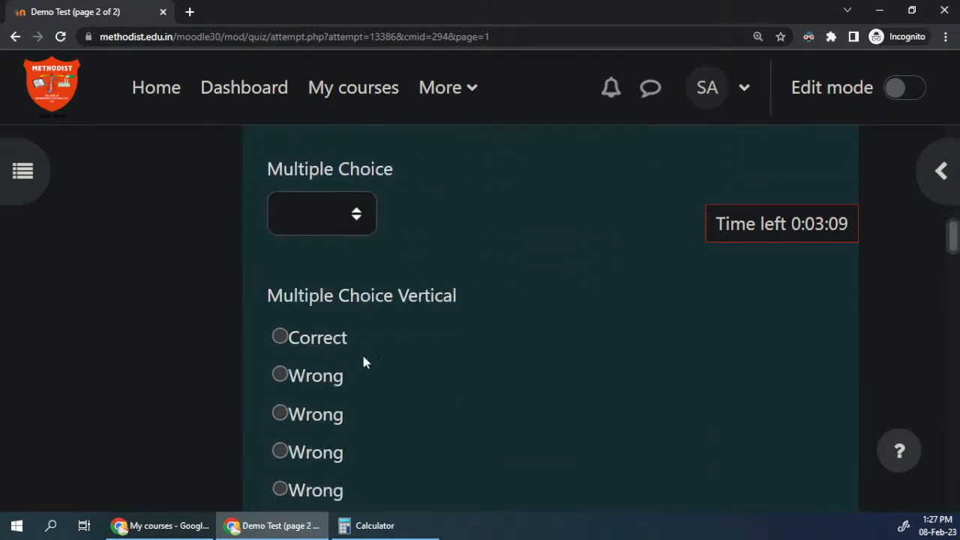
{"action": "scroll", "coordinate": [367, 368], "scroll_direction": "down", "scroll_amount": 6}
{"action": "scroll", "coordinate": [396, 427], "scroll_direction": "up", "scroll_amount": 13}
{"action": "scroll", "coordinate": [395, 424], "scroll_direction": "up", "scroll_amount": 6}
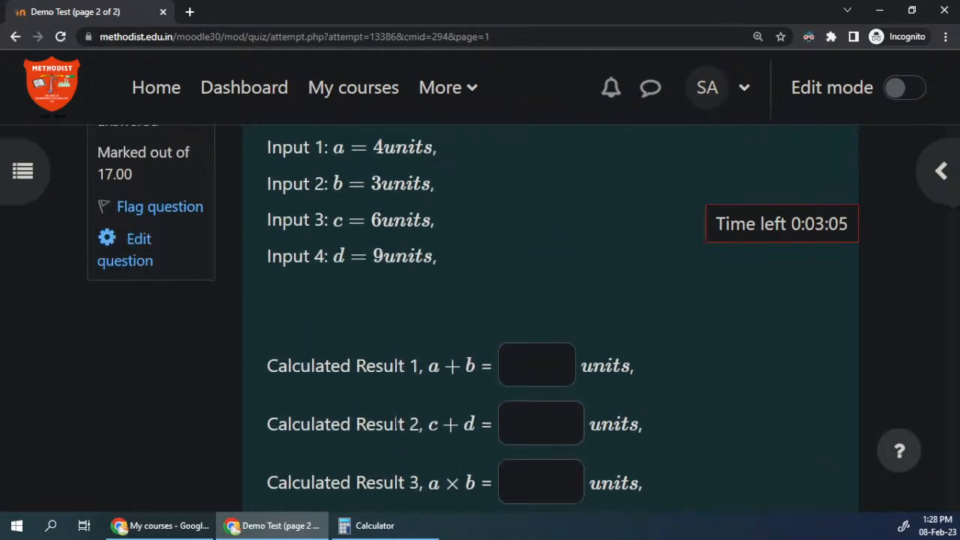
{"action": "key", "text": "ctrl+a"}
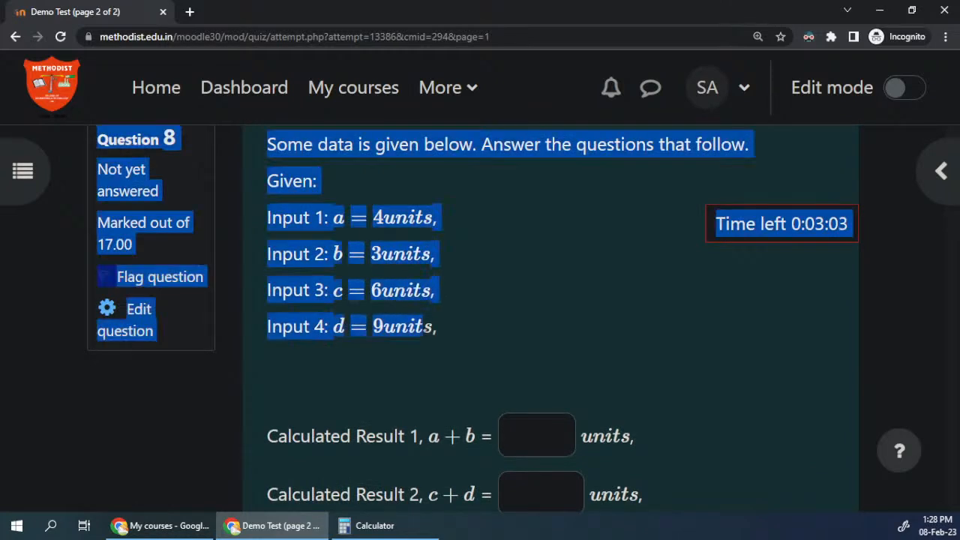
{"action": "left_click", "coordinate": [408, 217]}
{"action": "left_click", "coordinate": [544, 432]}
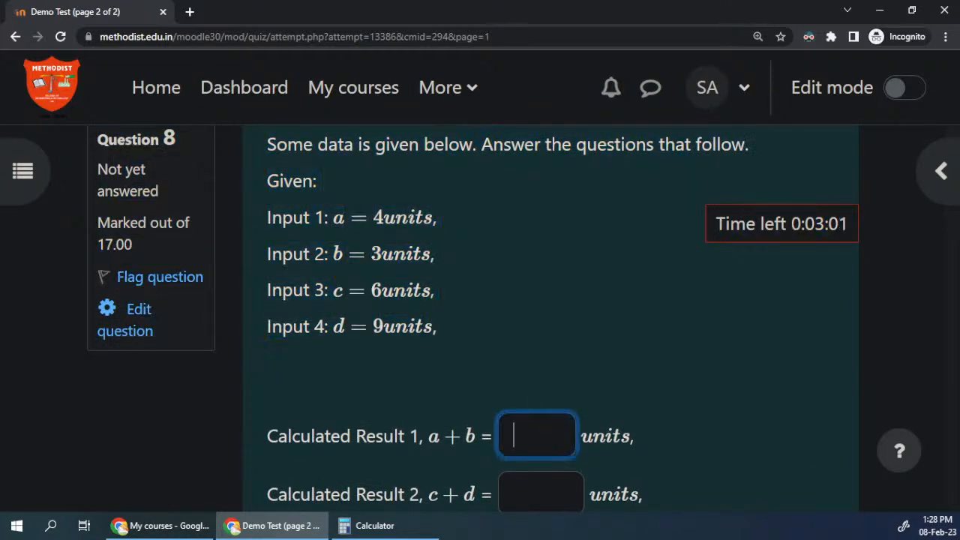
{"action": "type", "text": "7"}
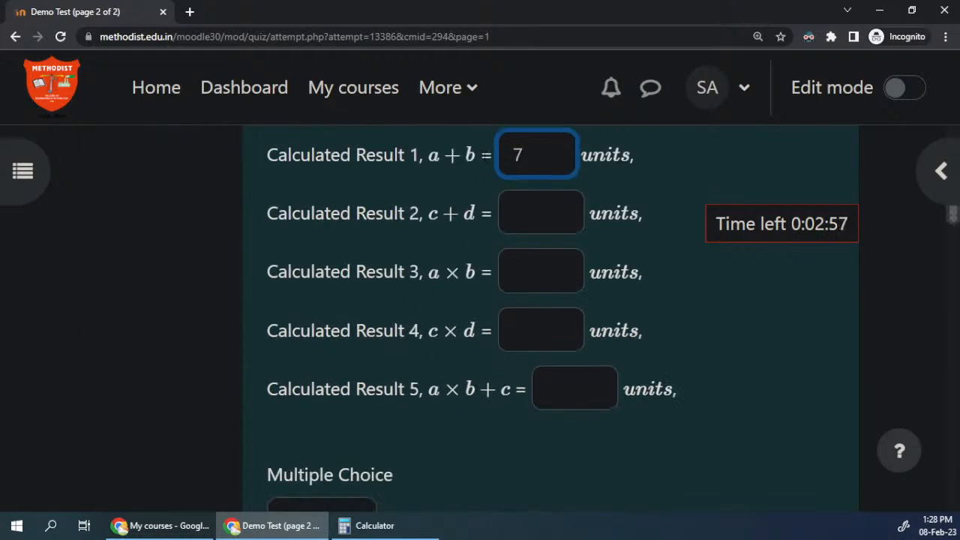
Step: Choose Correct for the Multiple Choice part of question 8
{"action": "scroll", "coordinate": [648, 394], "scroll_direction": "down", "scroll_amount": 3}
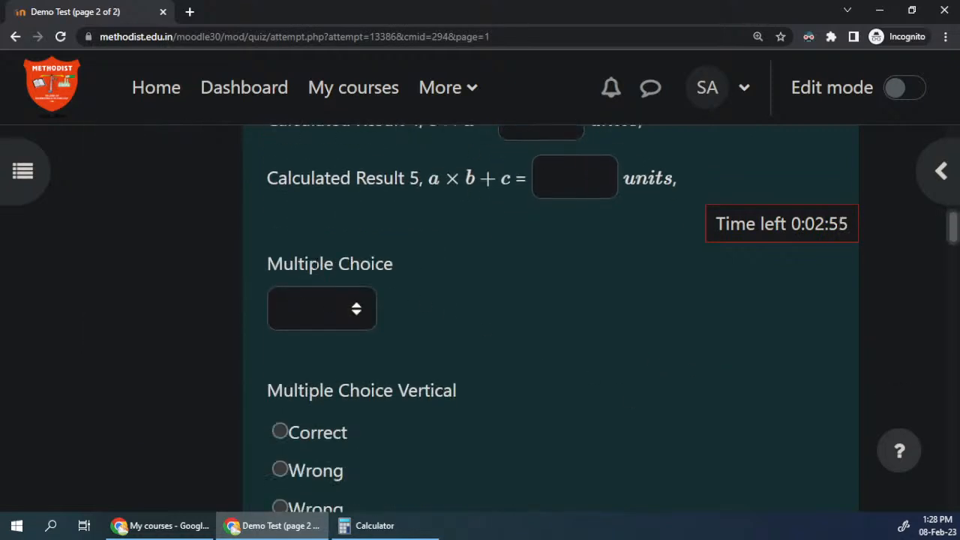
{"action": "left_click_drag", "start_coordinate": [284, 264], "coordinate": [395, 269]}
{"action": "left_click", "coordinate": [330, 307]}
{"action": "left_click", "coordinate": [302, 446]}
Step: Recheck the Multiple Choice options without changing the answer, and choose Correct under Multiple Choice Vertical
{"action": "scroll", "coordinate": [551, 315], "scroll_direction": "down", "scroll_amount": 2}
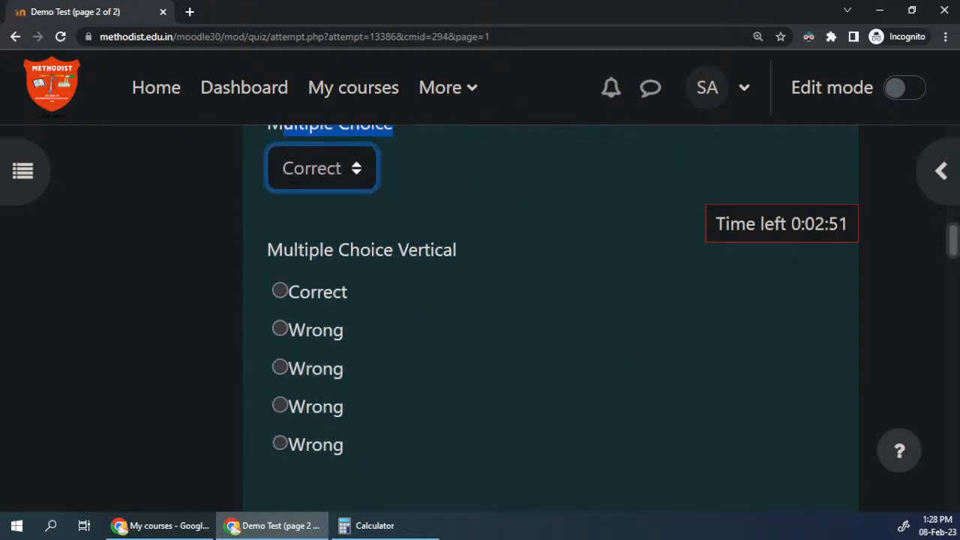
{"action": "left_click_drag", "start_coordinate": [338, 250], "coordinate": [425, 250]}
{"action": "left_click", "coordinate": [337, 166]}
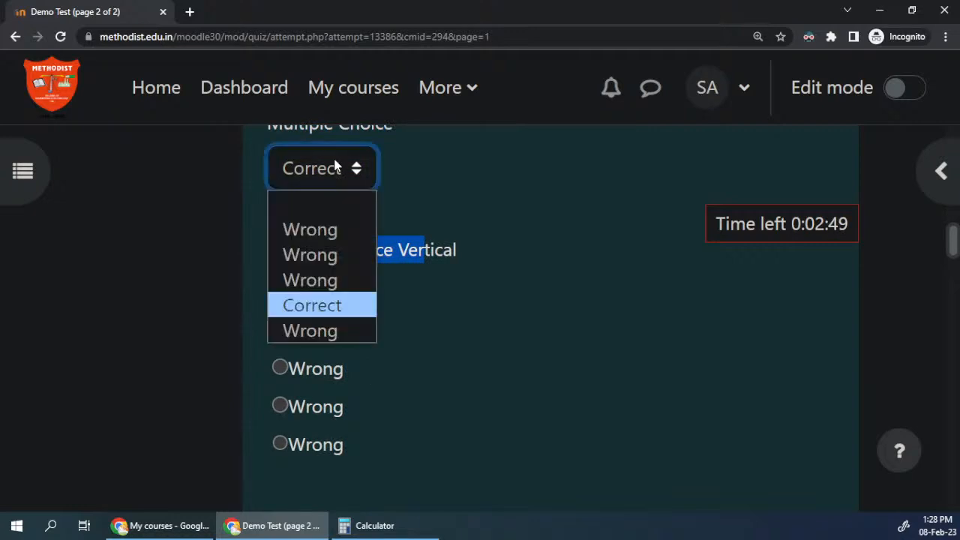
{"action": "left_click", "coordinate": [423, 184]}
{"action": "left_click", "coordinate": [317, 299]}
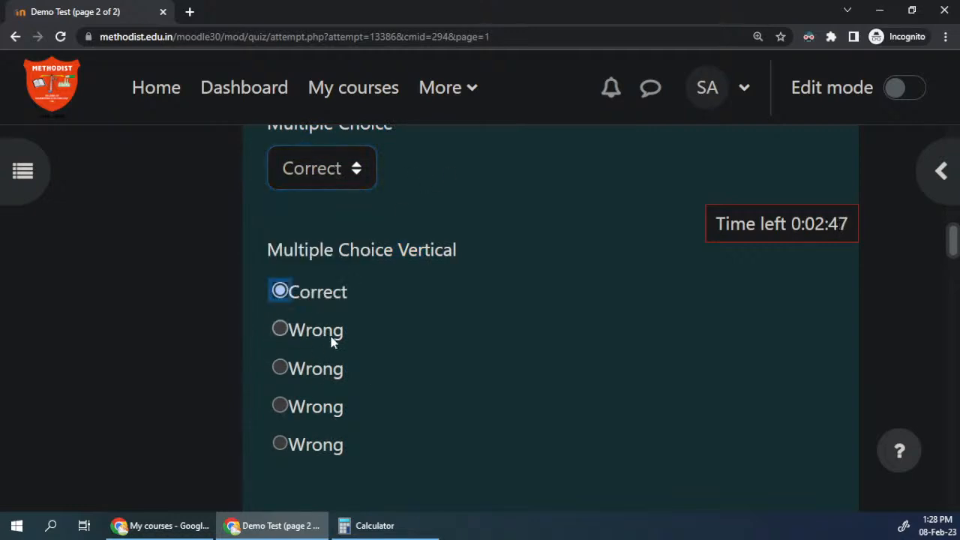
{"action": "scroll", "coordinate": [296, 377], "scroll_direction": "down", "scroll_amount": 2}
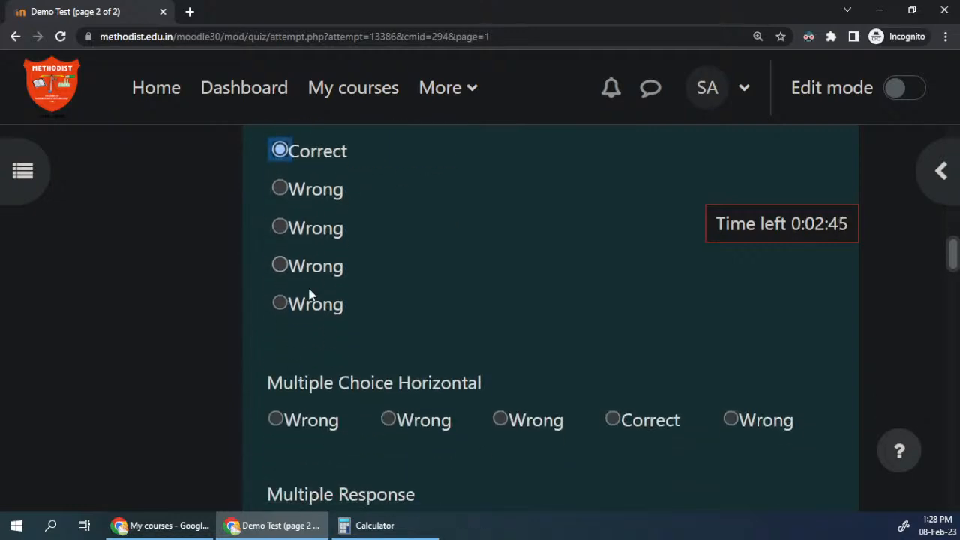
Step: Choose Correct under Multiple Choice Horizontal and tick the three Correct options under Multiple Response in question 8
{"action": "left_click", "coordinate": [613, 421]}
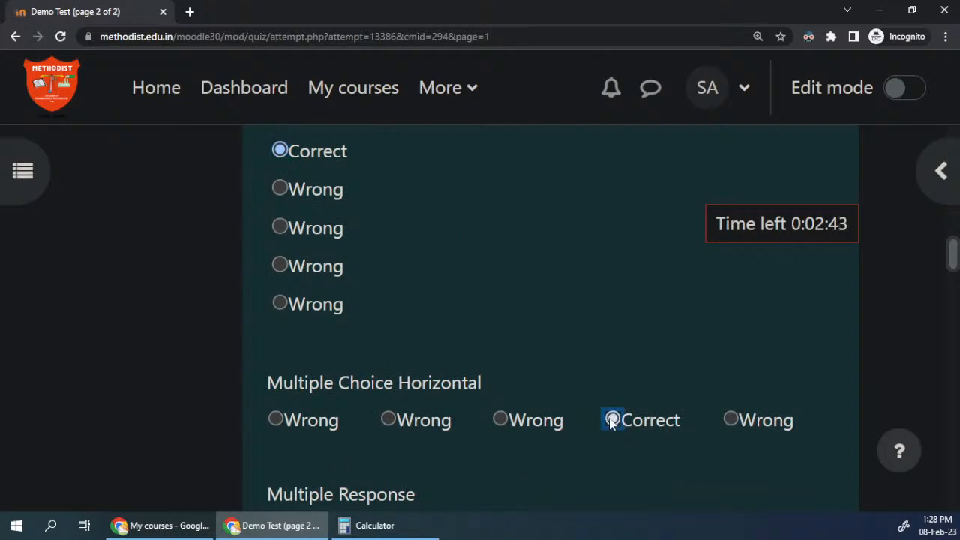
{"action": "scroll", "coordinate": [555, 412], "scroll_direction": "down", "scroll_amount": 5}
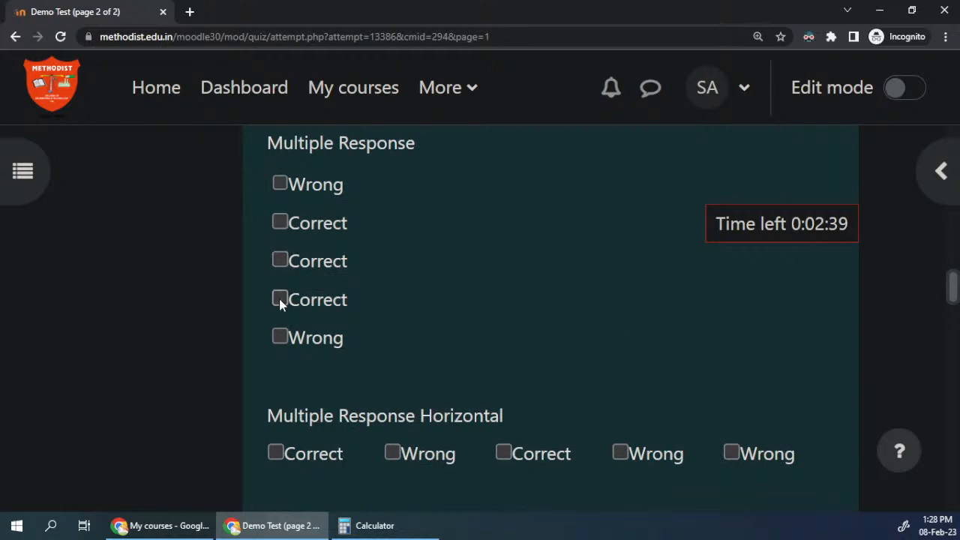
{"action": "scroll", "coordinate": [281, 300], "scroll_direction": "up", "scroll_amount": 2}
{"action": "left_click", "coordinate": [280, 439]}
{"action": "left_click", "coordinate": [280, 401]}
{"action": "left_click", "coordinate": [279, 363]}
Step: Tick both Correct options under Multiple Response Horizontal in question 8
{"action": "scroll", "coordinate": [321, 377], "scroll_direction": "down", "scroll_amount": 3}
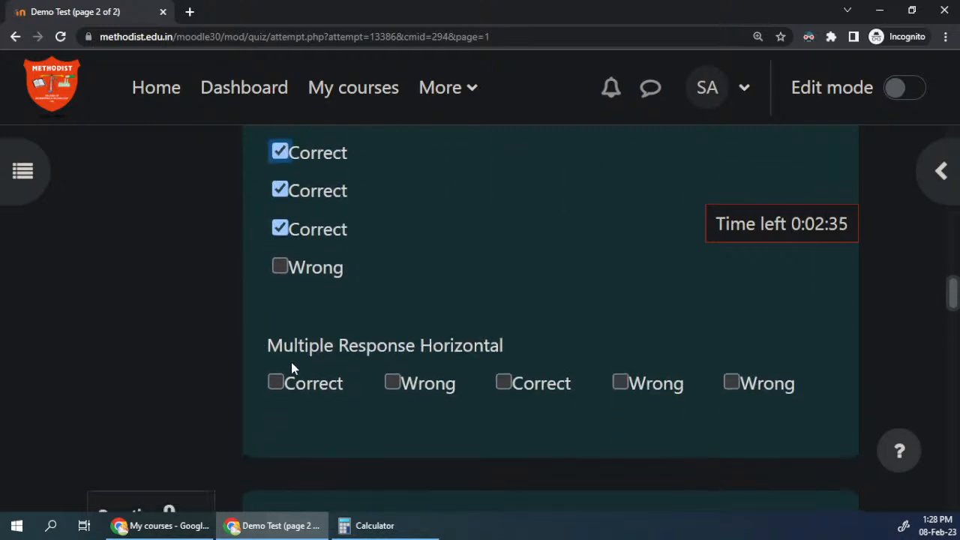
{"action": "left_click", "coordinate": [276, 382]}
{"action": "left_click", "coordinate": [520, 388]}
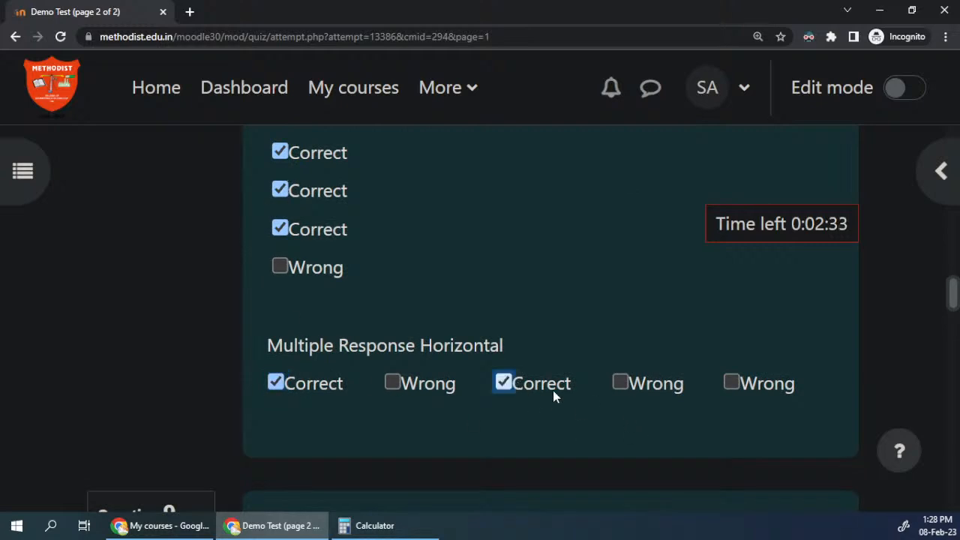
Step: Look back over question 8's sub-questions and examine how many marks the whole question carries
{"action": "scroll", "coordinate": [507, 382], "scroll_direction": "down", "scroll_amount": 2}
{"action": "scroll", "coordinate": [508, 385], "scroll_direction": "up", "scroll_amount": 6}
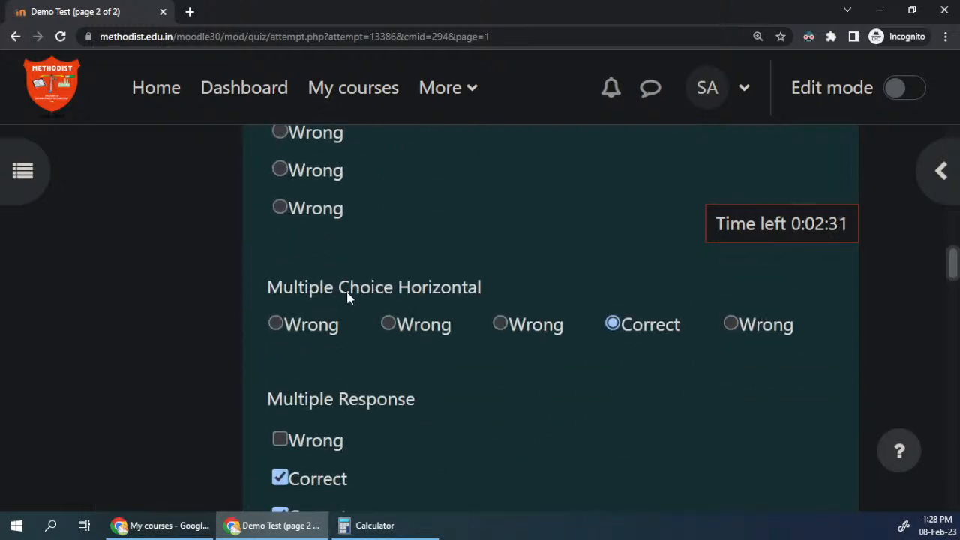
{"action": "scroll", "coordinate": [368, 388], "scroll_direction": "down", "scroll_amount": 2}
{"action": "scroll", "coordinate": [351, 432], "scroll_direction": "up", "scroll_amount": 6}
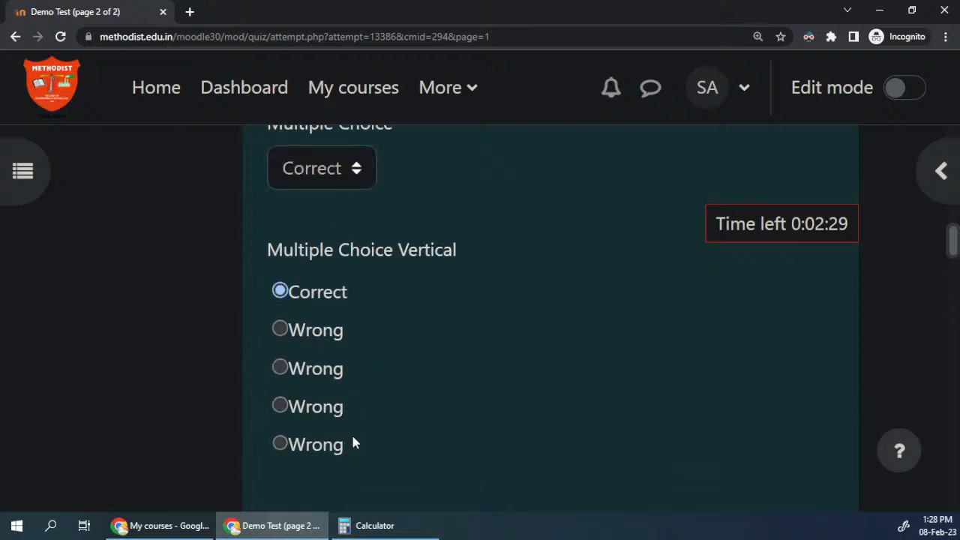
{"action": "scroll", "coordinate": [425, 401], "scroll_direction": "down", "scroll_amount": 1}
{"action": "scroll", "coordinate": [426, 401], "scroll_direction": "up", "scroll_amount": 8}
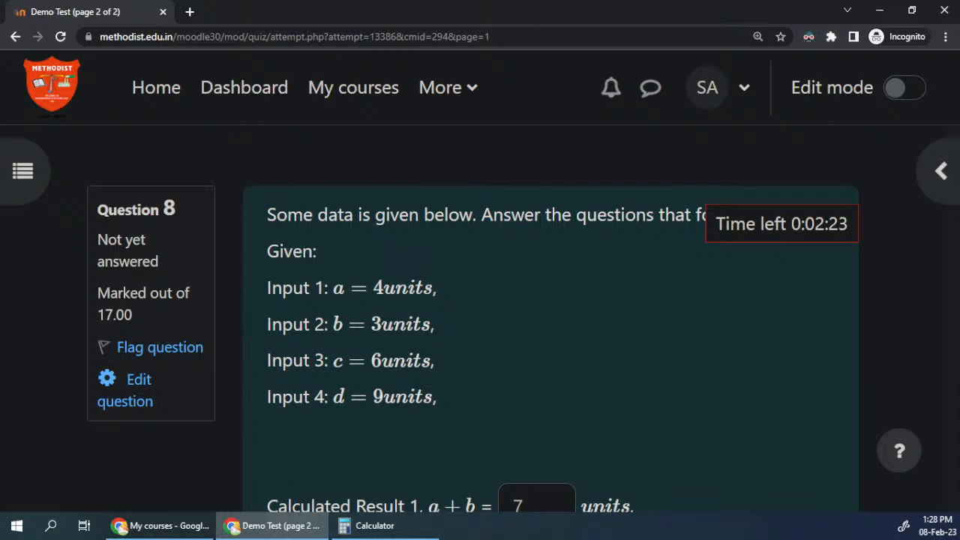
{"action": "left_click_drag", "start_coordinate": [97, 293], "coordinate": [133, 312]}
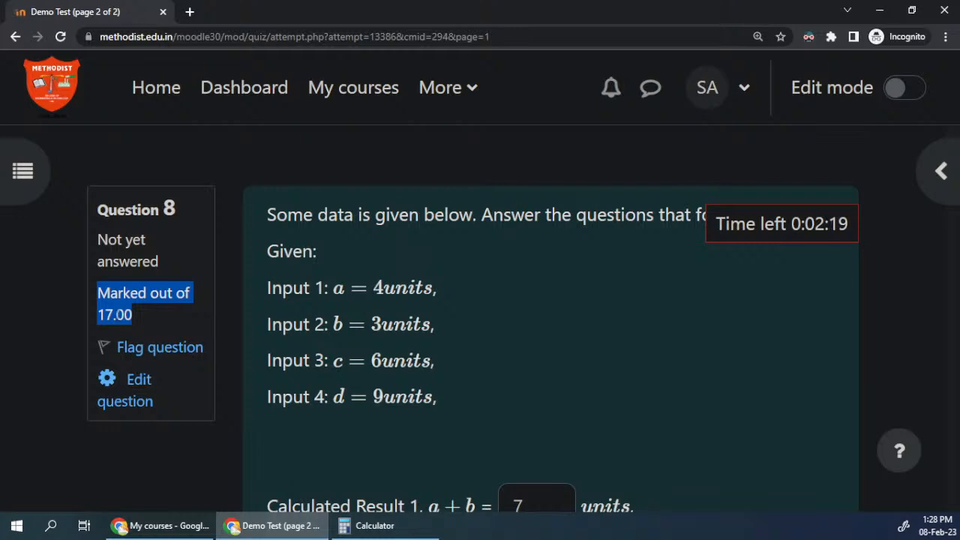
{"action": "scroll", "coordinate": [480, 316], "scroll_direction": "down", "scroll_amount": 5}
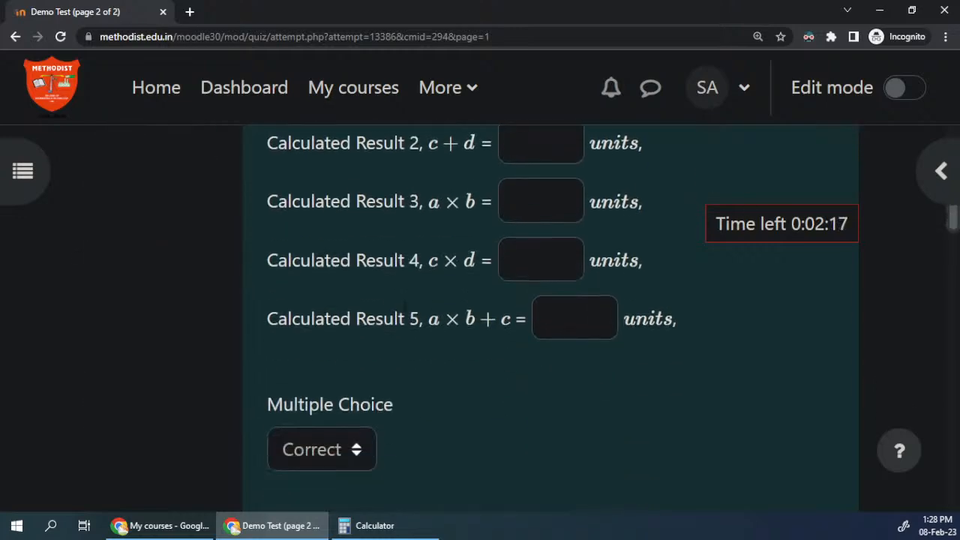
{"action": "scroll", "coordinate": [400, 306], "scroll_direction": "down", "scroll_amount": 10}
{"action": "scroll", "coordinate": [401, 307], "scroll_direction": "up", "scroll_amount": 5}
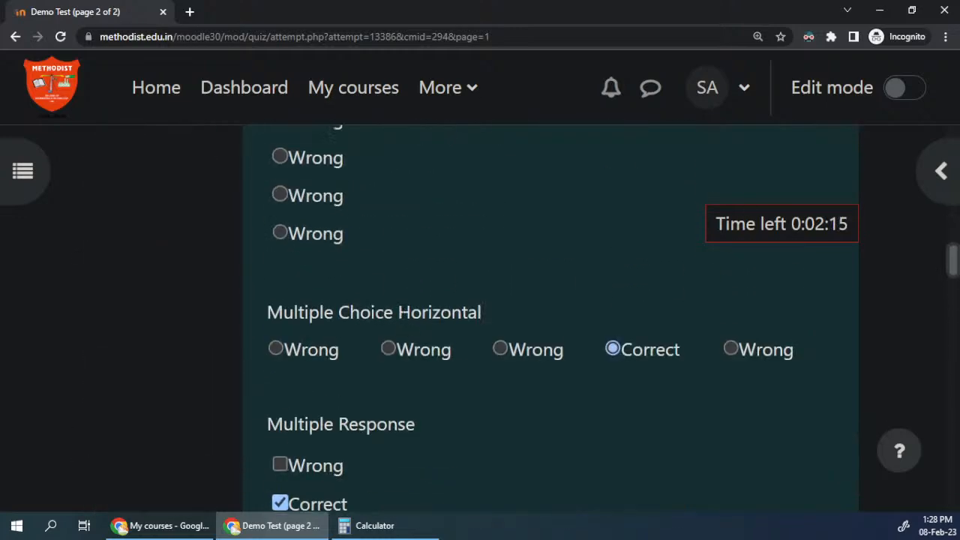
{"action": "scroll", "coordinate": [402, 316], "scroll_direction": "up", "scroll_amount": 10}
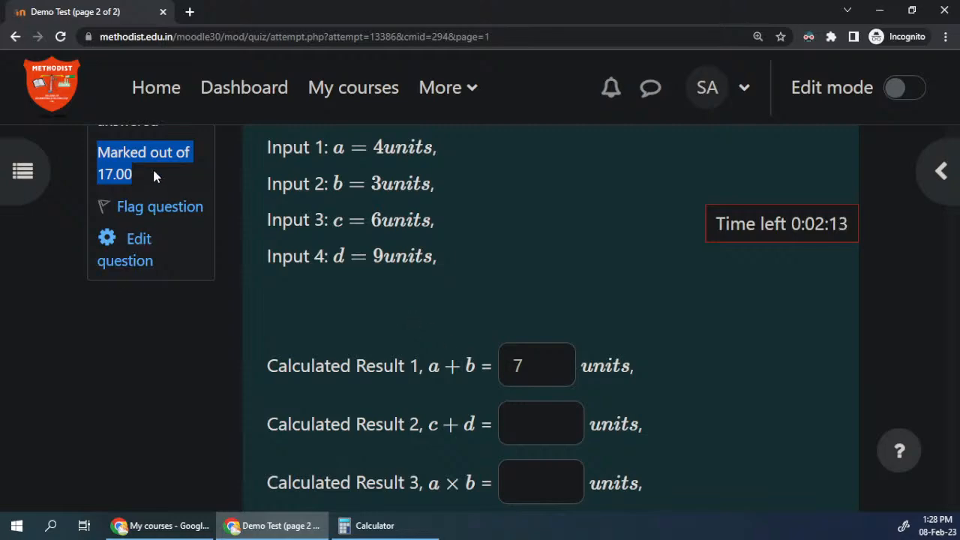
{"action": "scroll", "coordinate": [488, 333], "scroll_direction": "down", "scroll_amount": 10}
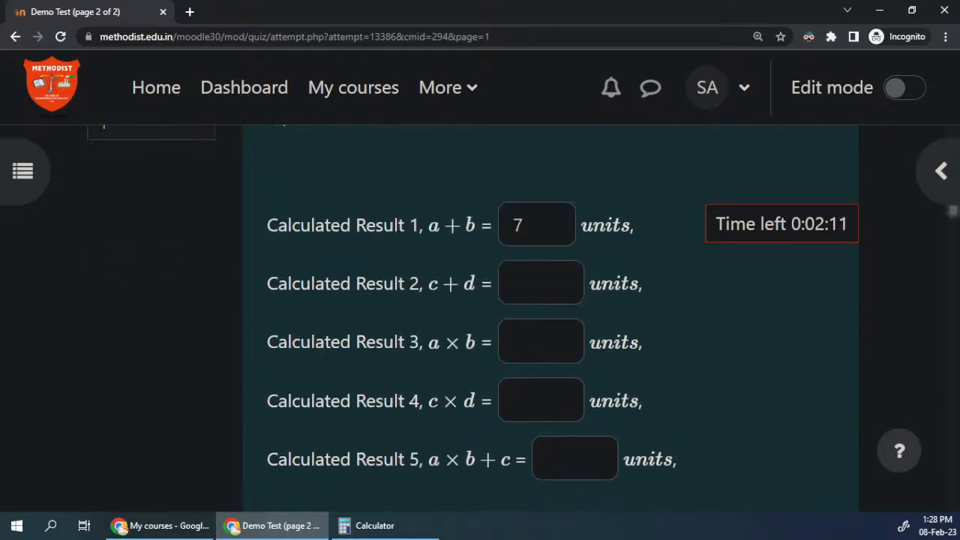
Step: In question 9, place the number tiles 1, 2, 3, 4 and 5 above their matching spellings
{"action": "scroll", "coordinate": [486, 339], "scroll_direction": "down", "scroll_amount": 8}
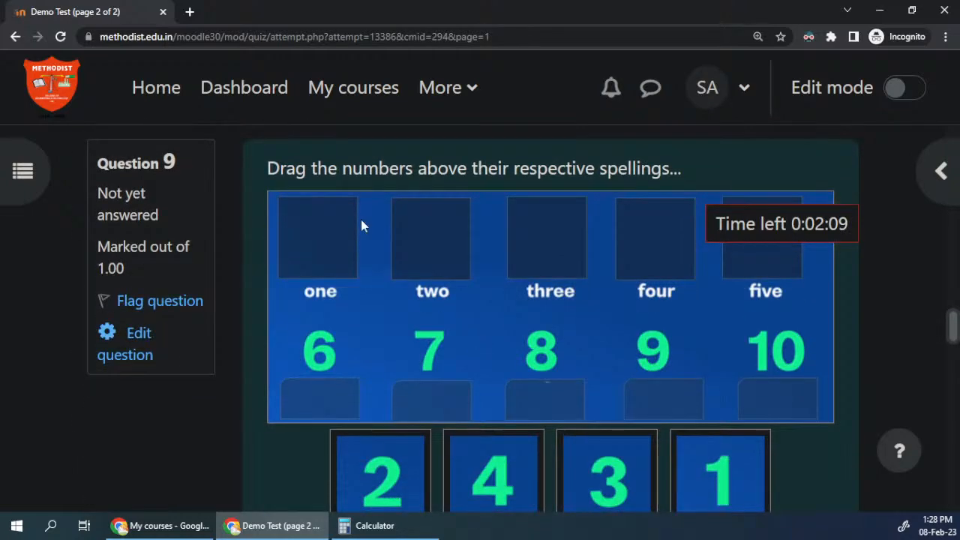
{"action": "scroll", "coordinate": [566, 373], "scroll_direction": "down", "scroll_amount": 2}
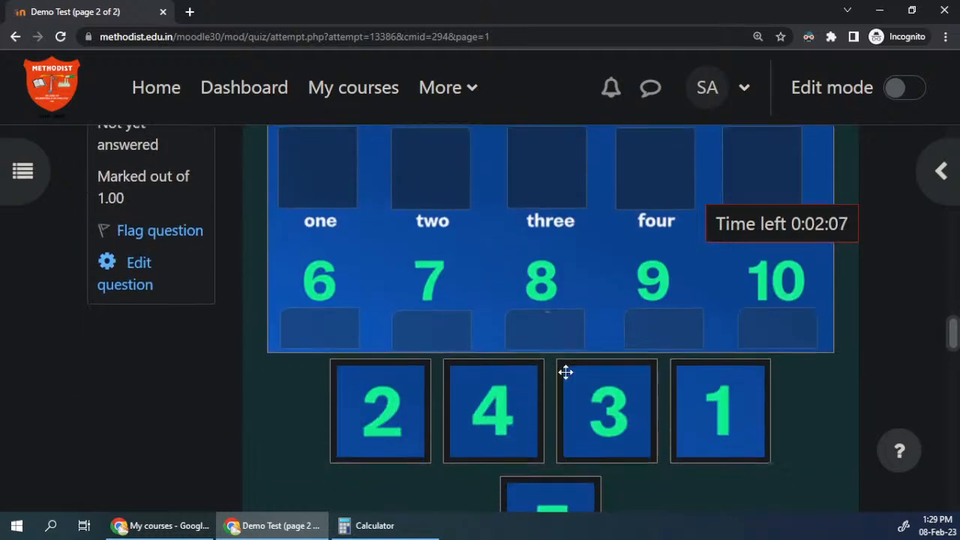
{"action": "scroll", "coordinate": [771, 450], "scroll_direction": "up", "scroll_amount": 1}
{"action": "left_click_drag", "start_coordinate": [770, 450], "coordinate": [319, 187]}
{"action": "left_click_drag", "start_coordinate": [368, 403], "coordinate": [435, 189]}
{"action": "left_click_drag", "start_coordinate": [590, 443], "coordinate": [538, 210]}
{"action": "left_click_drag", "start_coordinate": [581, 499], "coordinate": [794, 156]}
{"action": "left_click_drag", "start_coordinate": [529, 386], "coordinate": [652, 187]}
Step: Zoom the page out two levels so question 9's picture and its spelling blocks fit together
{"action": "scroll", "coordinate": [346, 322], "scroll_direction": "down", "scroll_amount": 3}
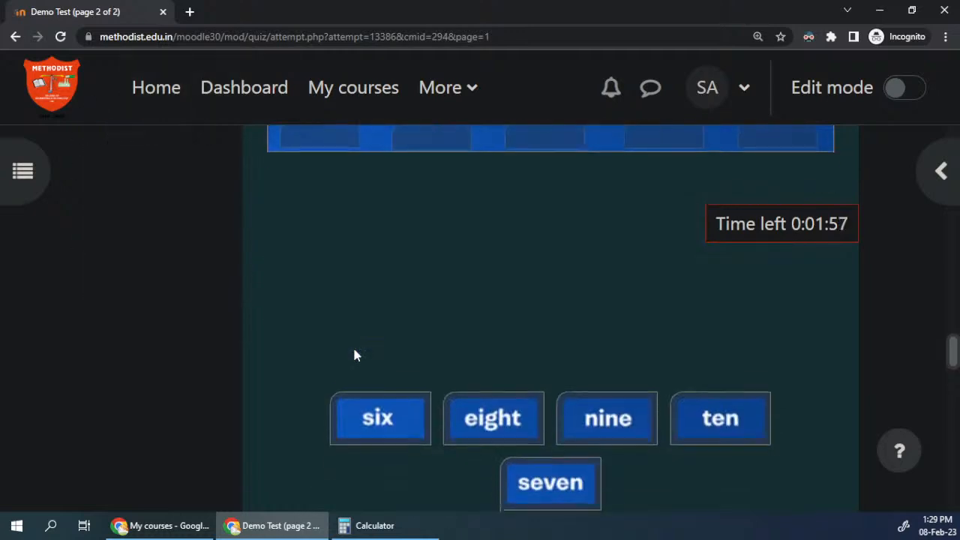
{"action": "scroll", "coordinate": [378, 405], "scroll_direction": "up", "scroll_amount": 3}
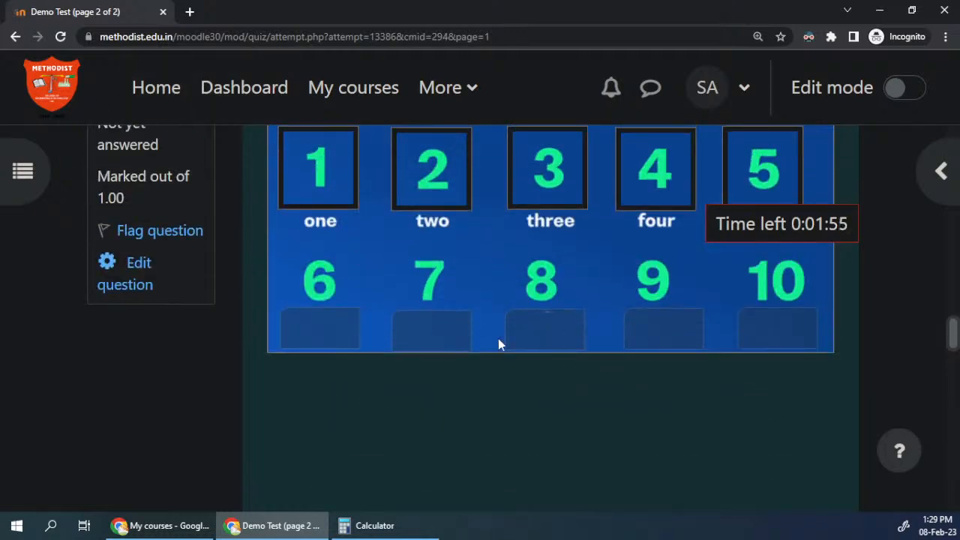
{"action": "key", "text": "ctrl+minus"}
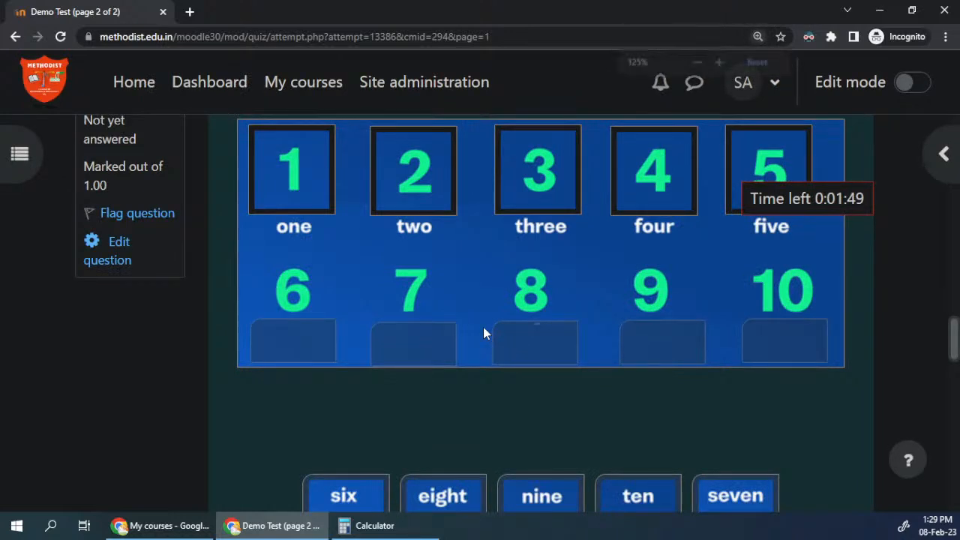
{"action": "key", "text": "ctrl+minus"}
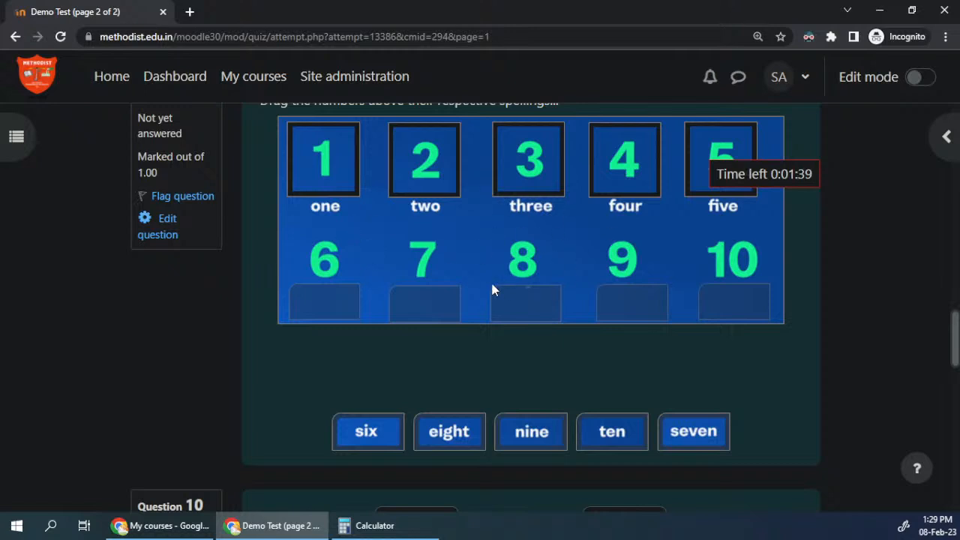
Step: In question 10, select Choice1, Choice2 and Choice3 in the three gaps of the first sentence
{"action": "scroll", "coordinate": [450, 259], "scroll_direction": "down", "scroll_amount": 4}
{"action": "left_click", "coordinate": [409, 242]}
{"action": "left_click", "coordinate": [409, 325]}
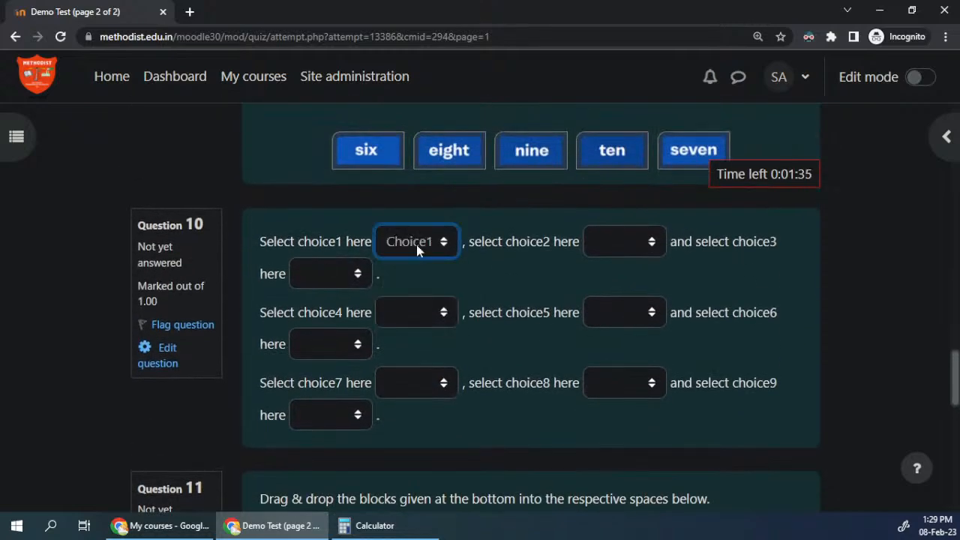
{"action": "left_click", "coordinate": [649, 257]}
{"action": "left_click", "coordinate": [617, 305]}
{"action": "left_click", "coordinate": [346, 274]}
{"action": "left_click", "coordinate": [328, 324]}
Step: Recheck the options of question 10's first gap, keeping Choice1, and select Choice4 in the choice4 gap
{"action": "left_click", "coordinate": [423, 246]}
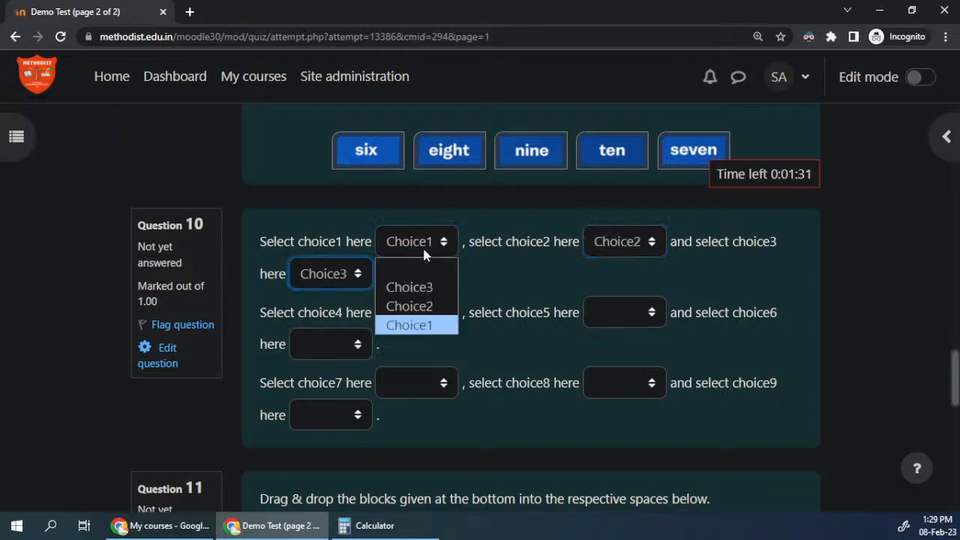
{"action": "left_click", "coordinate": [412, 318]}
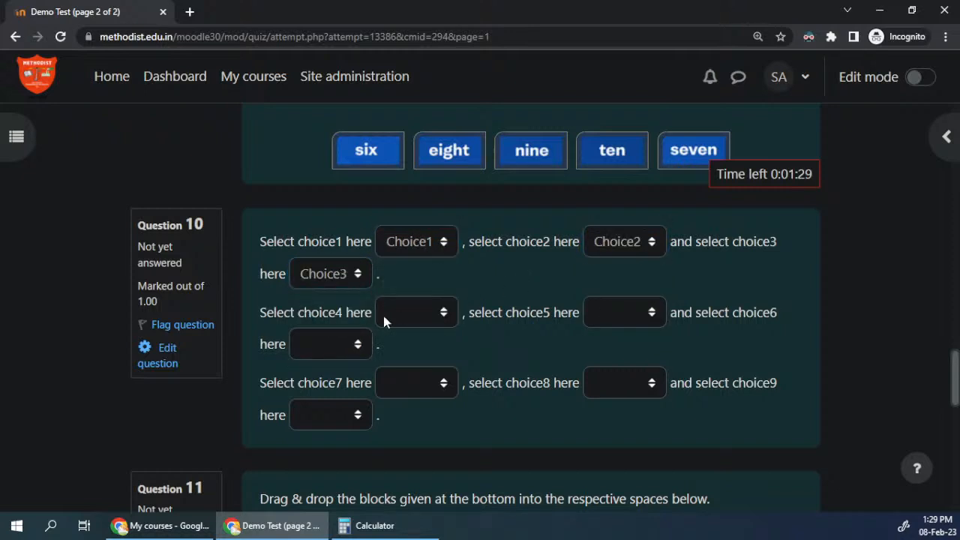
{"action": "left_click", "coordinate": [380, 318]}
{"action": "left_click", "coordinate": [409, 375]}
Step: In question 11, place the Choice A1, Choice A2 and Choice A3 blocks in their matching spaces
{"action": "scroll", "coordinate": [570, 356], "scroll_direction": "down", "scroll_amount": 3}
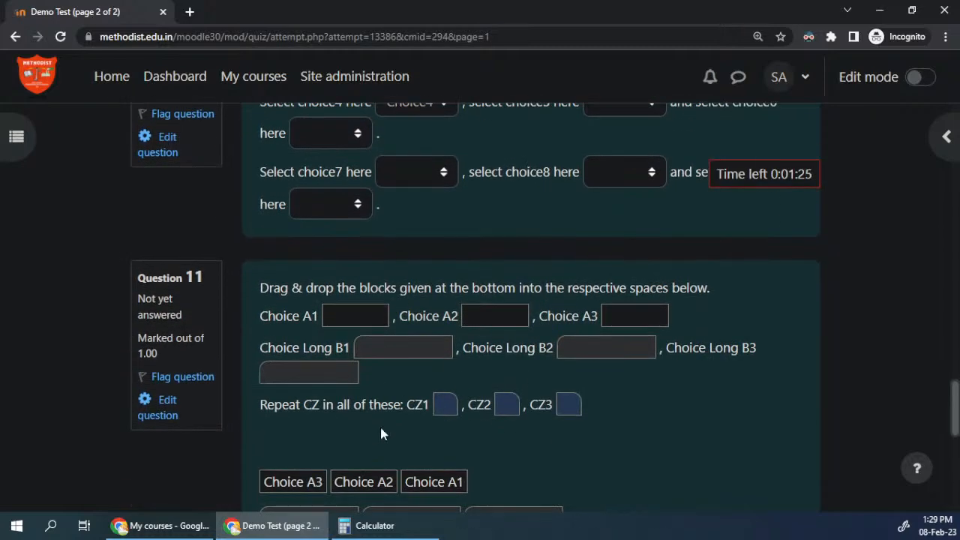
{"action": "left_click_drag", "start_coordinate": [451, 480], "coordinate": [356, 316]}
{"action": "left_click_drag", "start_coordinate": [363, 481], "coordinate": [496, 316]}
{"action": "left_click_drag", "start_coordinate": [306, 480], "coordinate": [633, 305]}
Step: In question 12, place the Red, Pink and Green markers on their matching parts and one Blue marker on the upper joint
{"action": "scroll", "coordinate": [512, 326], "scroll_direction": "down", "scroll_amount": 6}
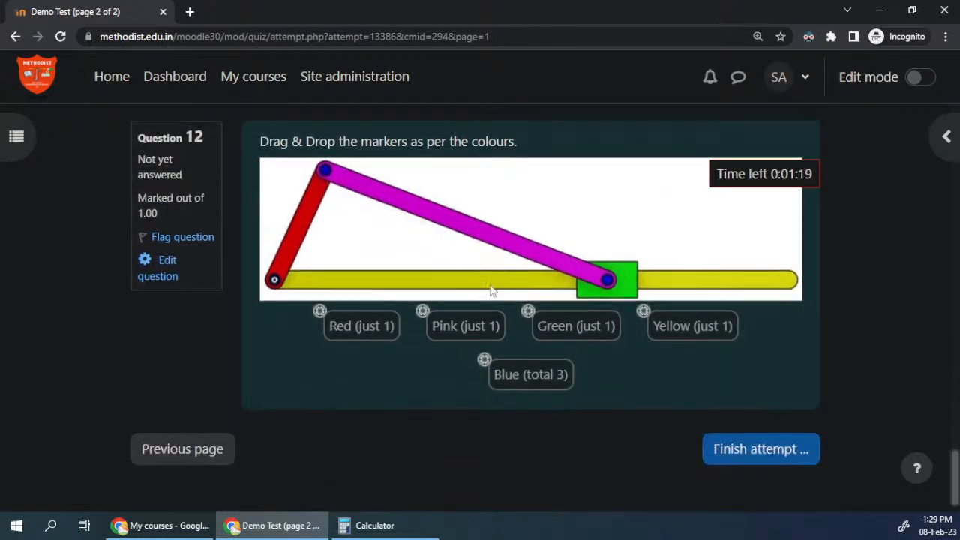
{"action": "scroll", "coordinate": [569, 365], "scroll_direction": "up", "scroll_amount": 1}
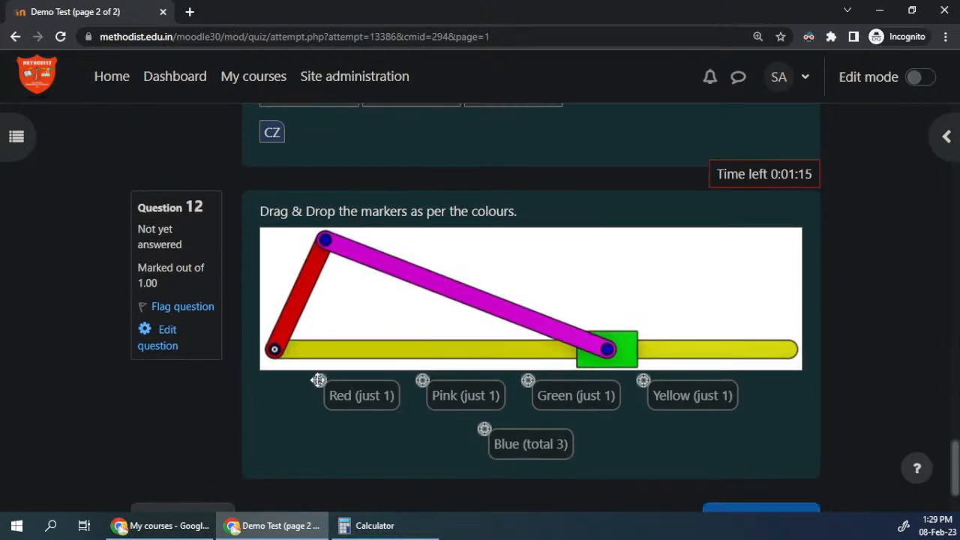
{"action": "left_click_drag", "start_coordinate": [350, 397], "coordinate": [325, 294]}
{"action": "left_click_drag", "start_coordinate": [472, 401], "coordinate": [473, 302]}
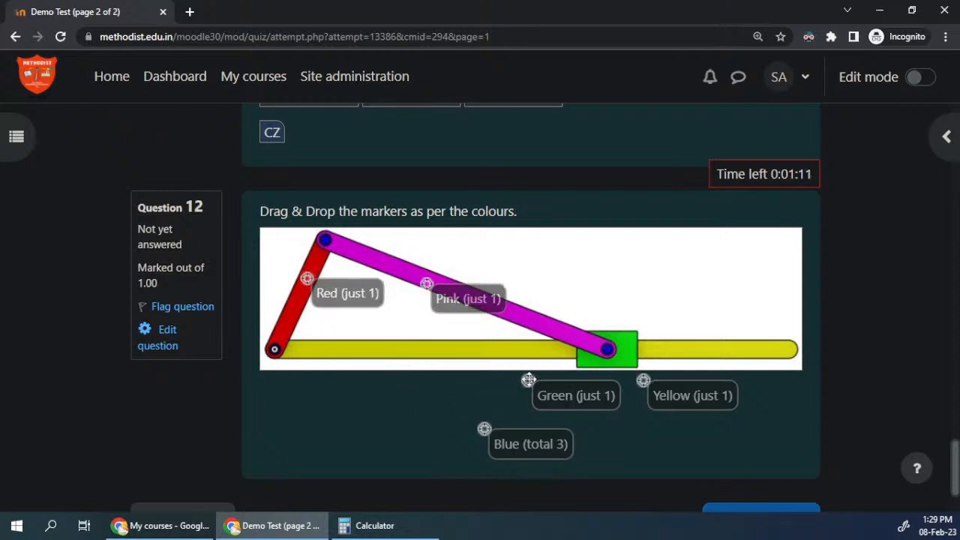
{"action": "left_click_drag", "start_coordinate": [562, 402], "coordinate": [658, 362]}
{"action": "left_click_drag", "start_coordinate": [538, 446], "coordinate": [372, 255]}
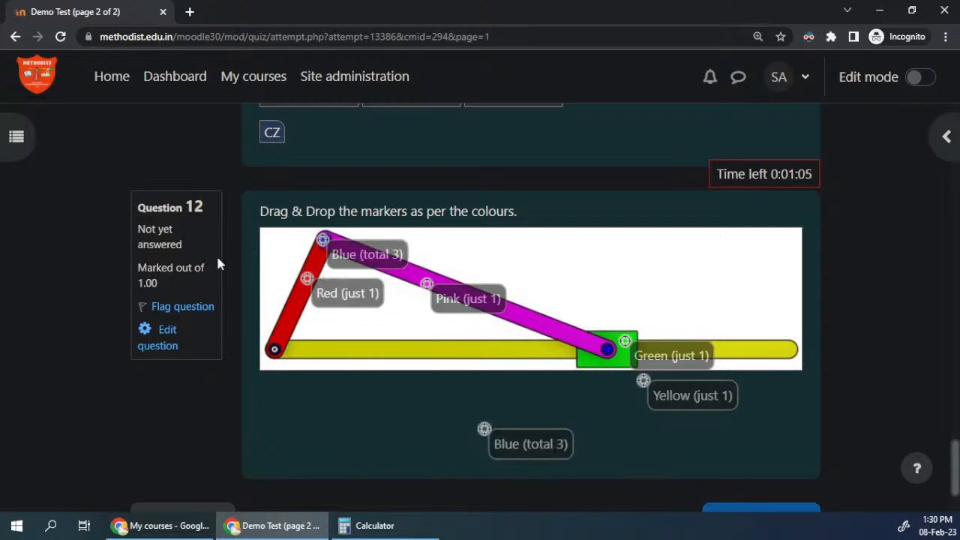
Step: Finish the attempt, then submit all answers from the attempt summary and confirm the submission
{"action": "scroll", "coordinate": [433, 403], "scroll_direction": "down", "scroll_amount": 2}
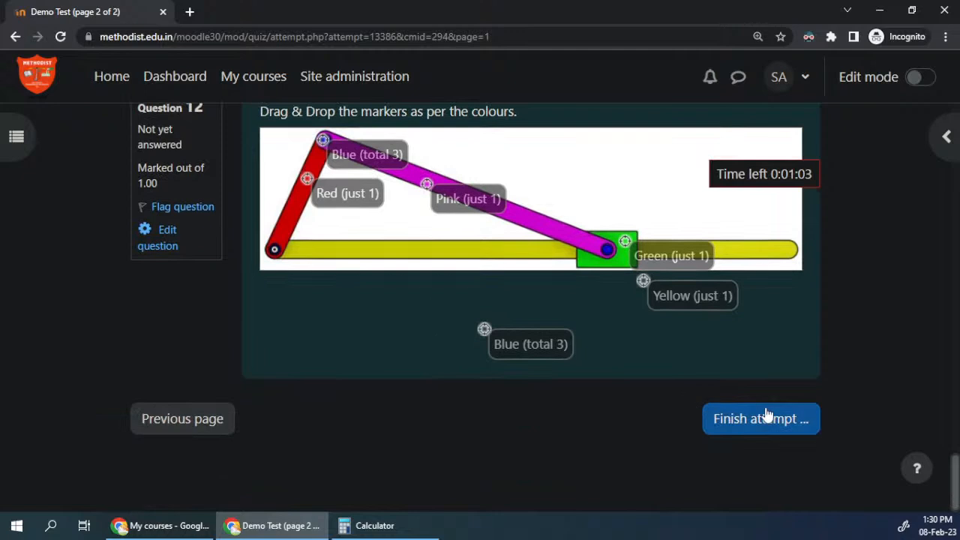
{"action": "left_click", "coordinate": [758, 423]}
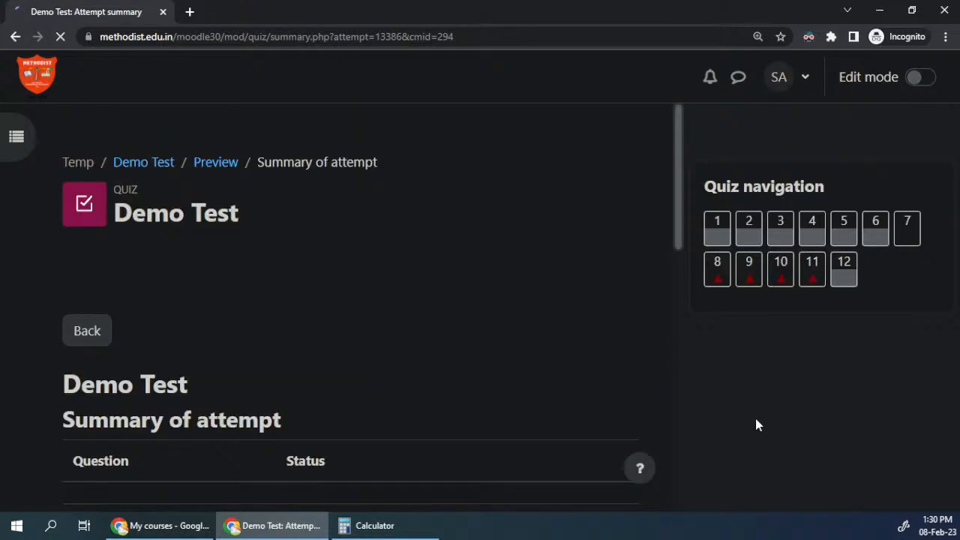
{"action": "scroll", "coordinate": [337, 277], "scroll_direction": "down", "scroll_amount": 9}
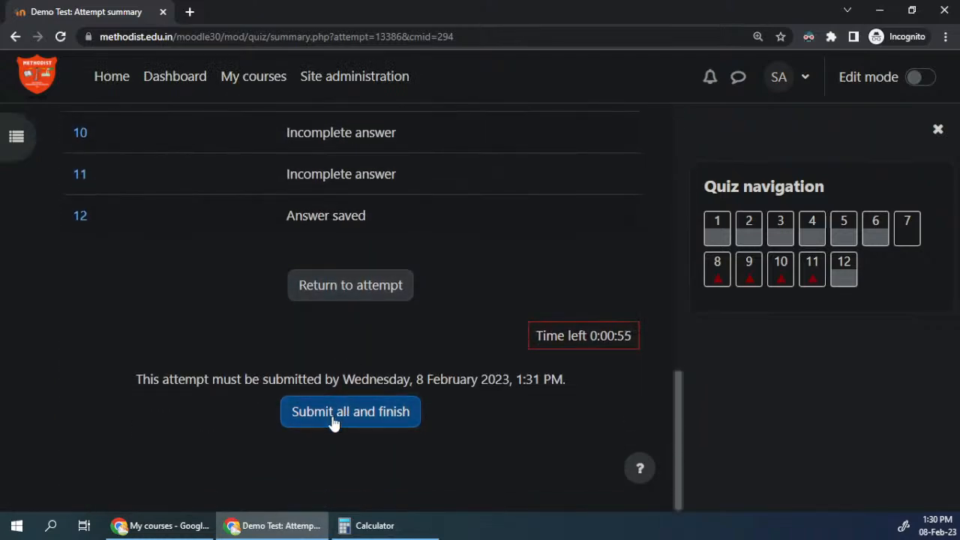
{"action": "left_click", "coordinate": [334, 419]}
{"action": "left_click", "coordinate": [458, 405]}
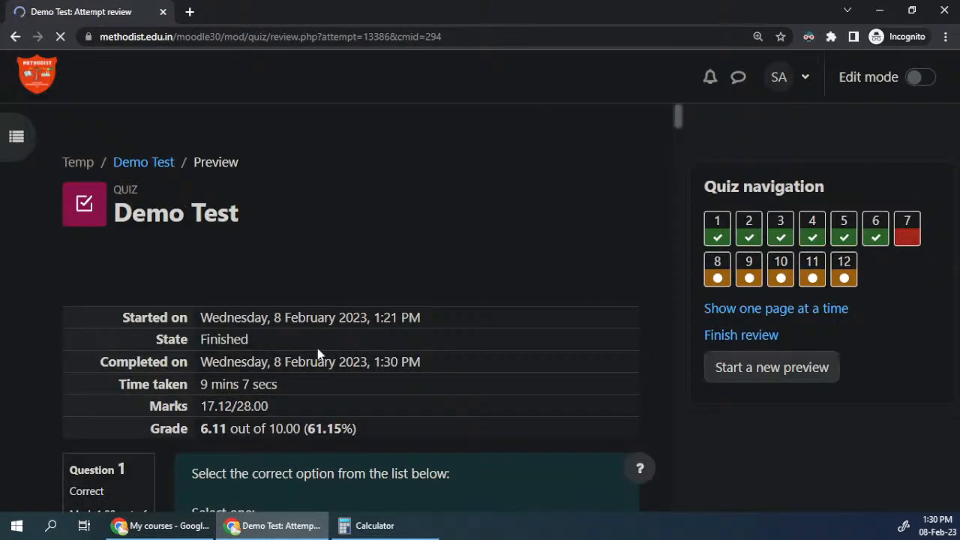
Step: Examine the marks and grade in the attempt review, and go to question 7's review through the quiz navigation
{"action": "left_click_drag", "start_coordinate": [200, 406], "coordinate": [200, 429]}
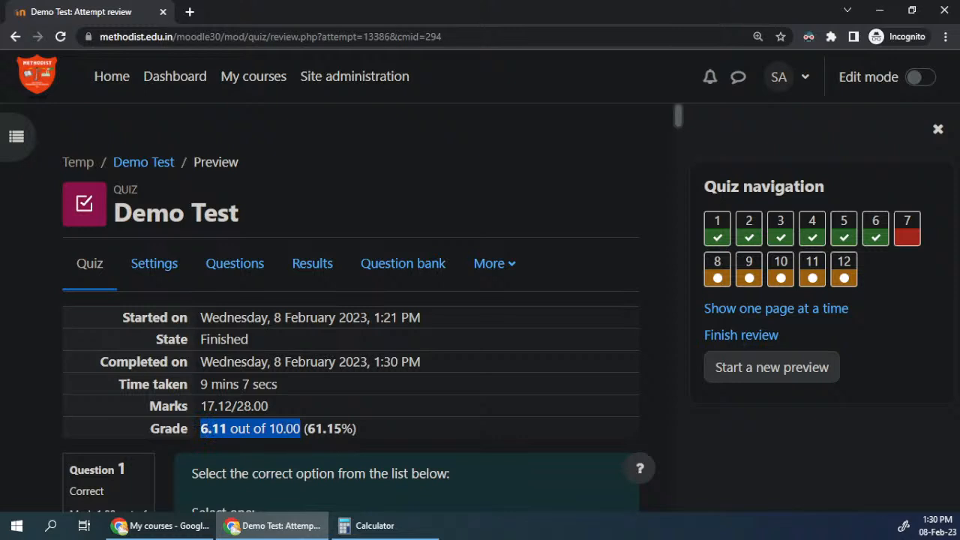
{"action": "left_click", "coordinate": [291, 429]}
{"action": "left_click_drag", "start_coordinate": [270, 429], "coordinate": [301, 429]}
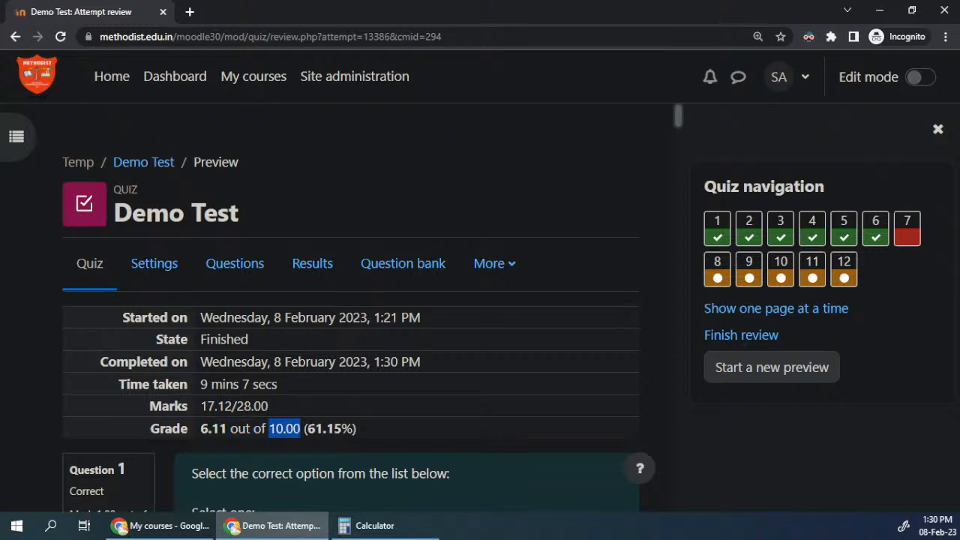
{"action": "left_click_drag", "start_coordinate": [221, 428], "coordinate": [201, 428]}
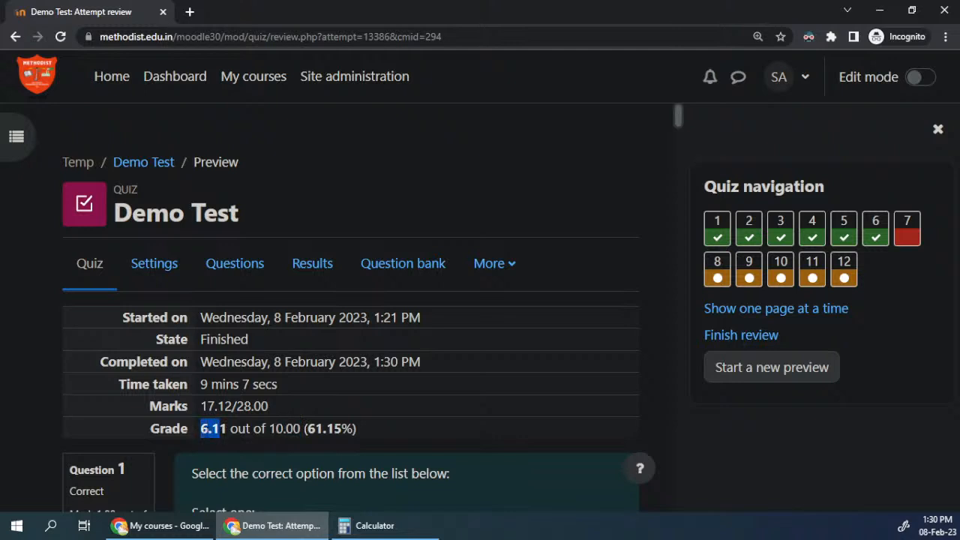
{"action": "left_click", "coordinate": [214, 443]}
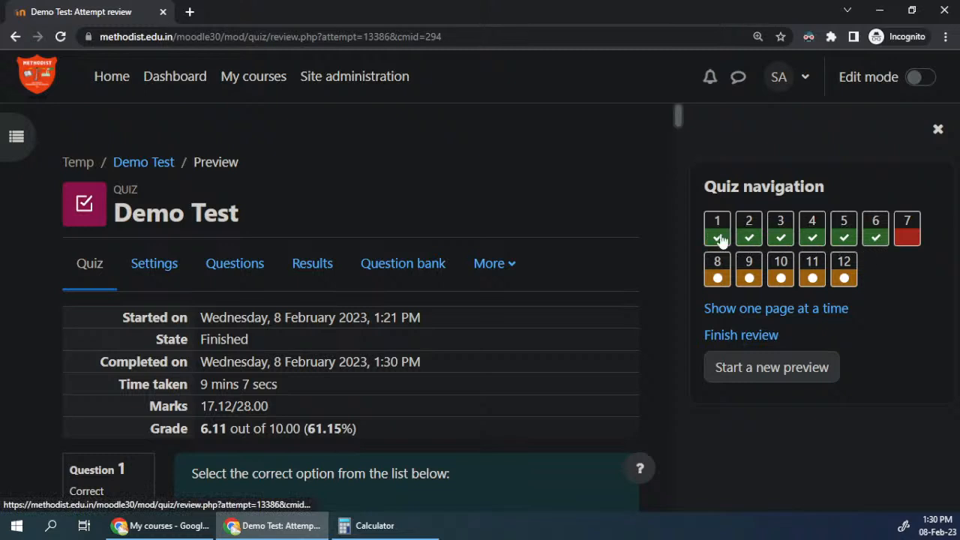
{"action": "left_click", "coordinate": [908, 242]}
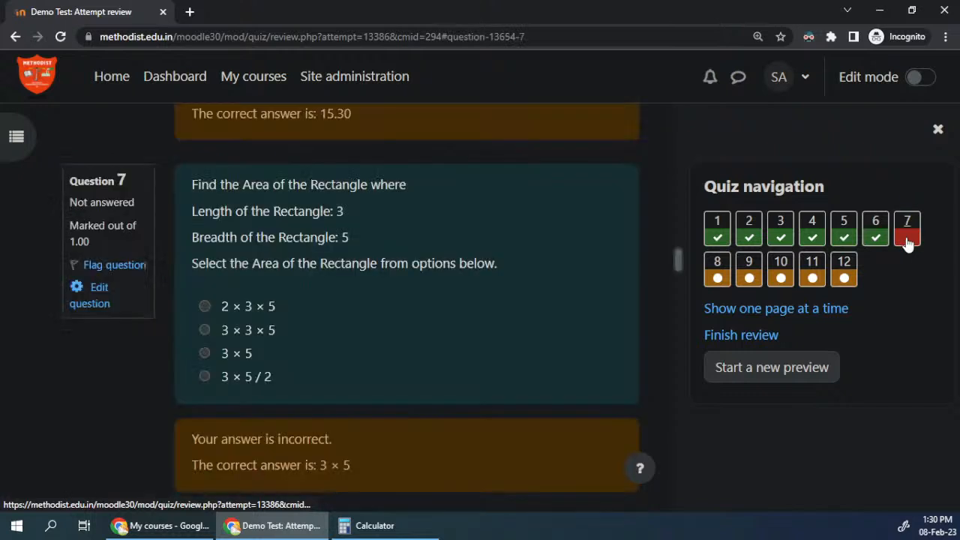
Step: Go to question 8's review and examine the marked answers and feedback across the questions, returning to the attempt summary
{"action": "left_click", "coordinate": [718, 270]}
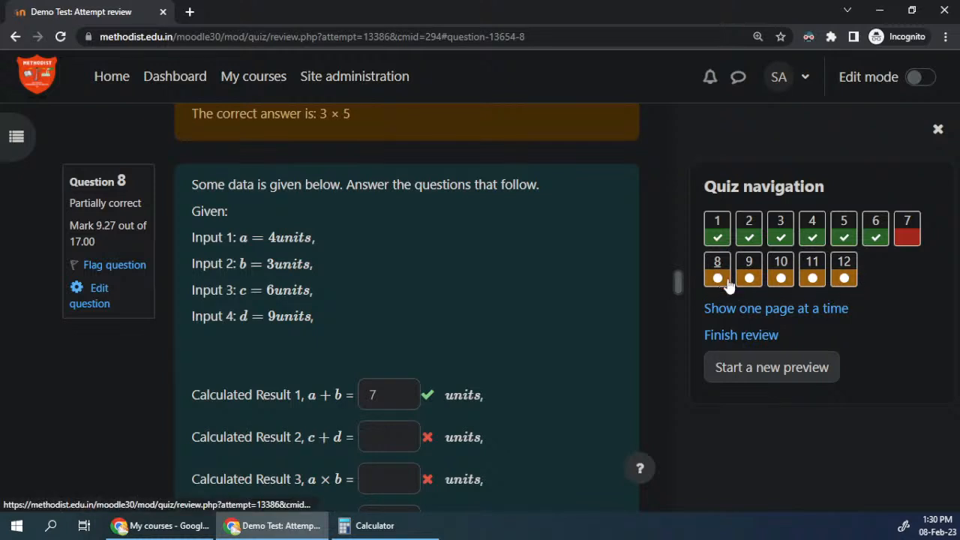
{"action": "scroll", "coordinate": [403, 354], "scroll_direction": "down", "scroll_amount": 5}
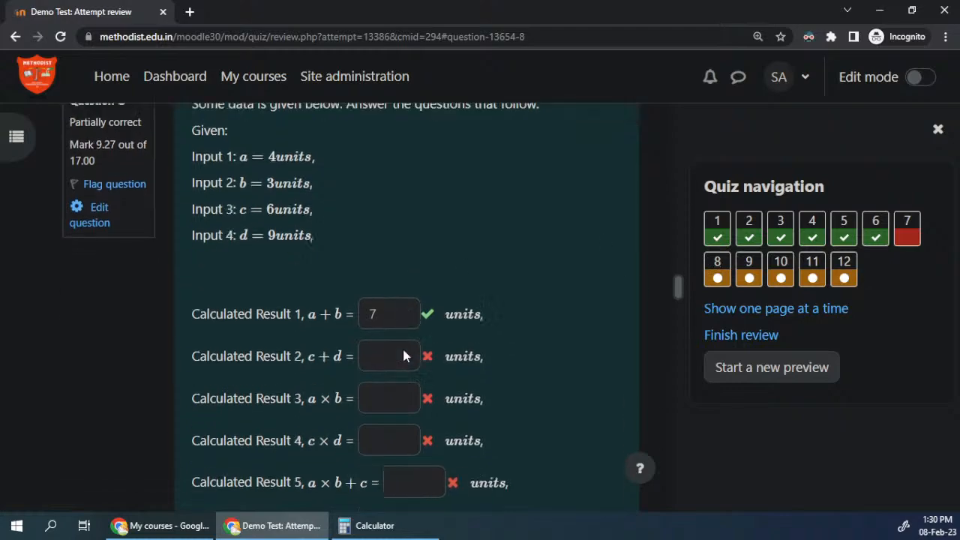
{"action": "left_click_drag", "start_coordinate": [690, 300], "coordinate": [665, 422]}
{"action": "left_click_drag", "start_coordinate": [251, 281], "coordinate": [290, 466]}
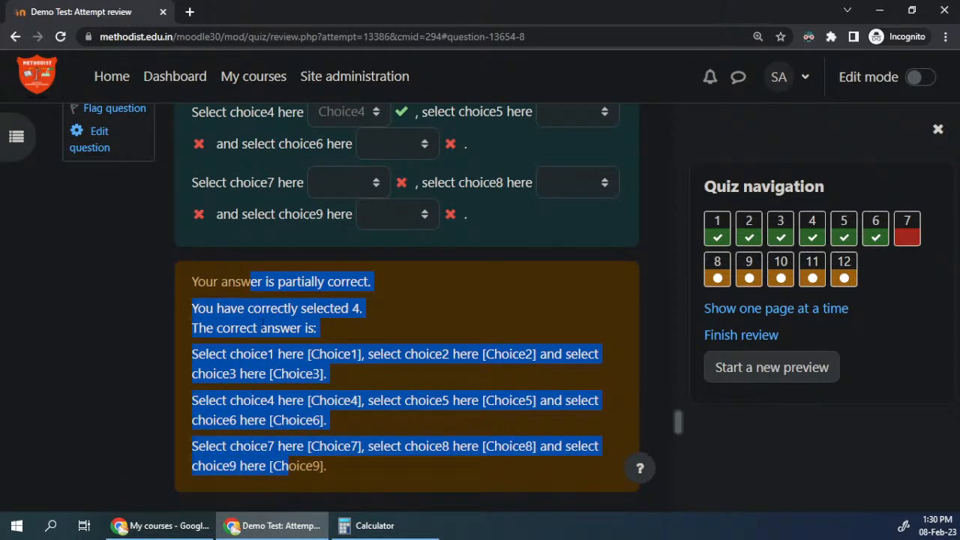
{"action": "scroll", "coordinate": [255, 324], "scroll_direction": "up", "scroll_amount": 8}
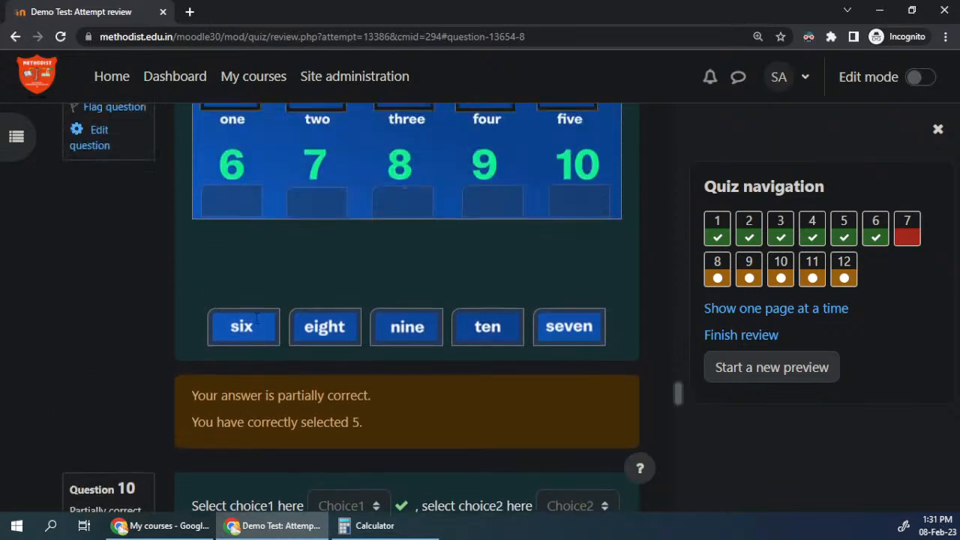
{"action": "scroll", "coordinate": [255, 324], "scroll_direction": "up", "scroll_amount": 10}
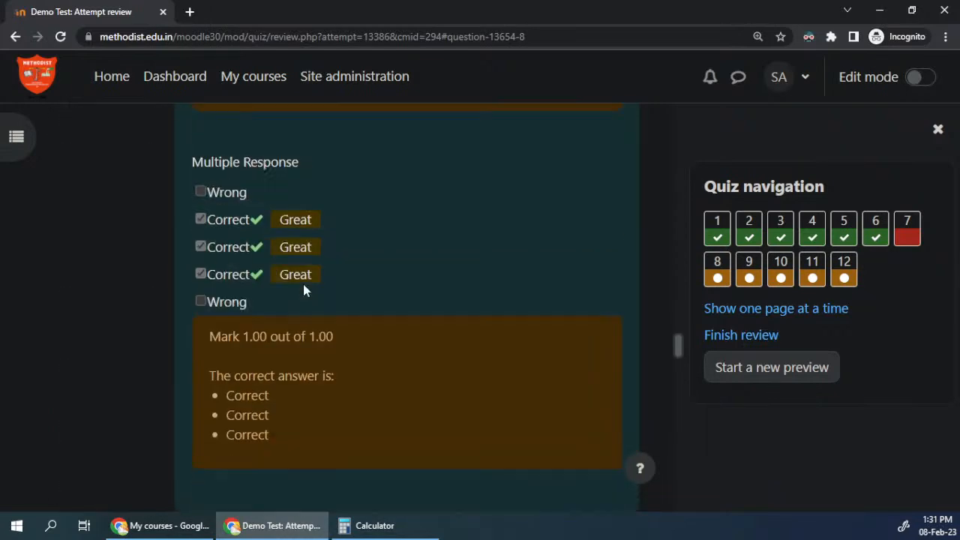
{"action": "scroll", "coordinate": [305, 312], "scroll_direction": "up", "scroll_amount": 4}
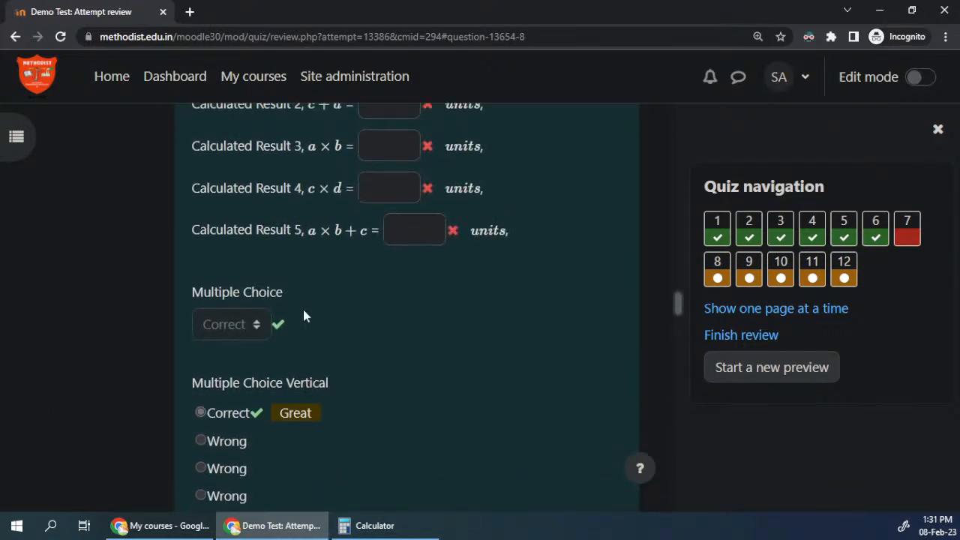
{"action": "scroll", "coordinate": [326, 306], "scroll_direction": "up", "scroll_amount": 3}
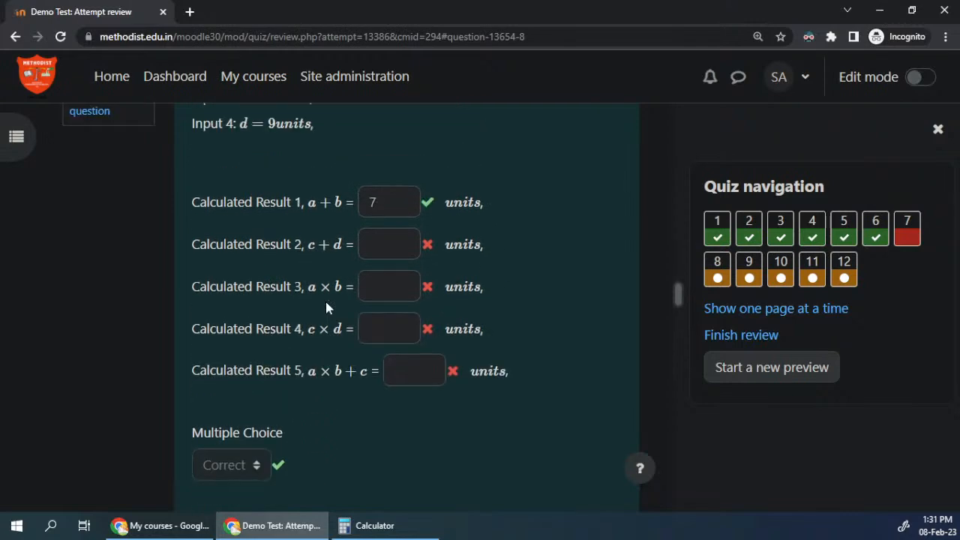
{"action": "scroll", "coordinate": [420, 304], "scroll_direction": "up", "scroll_amount": 8}
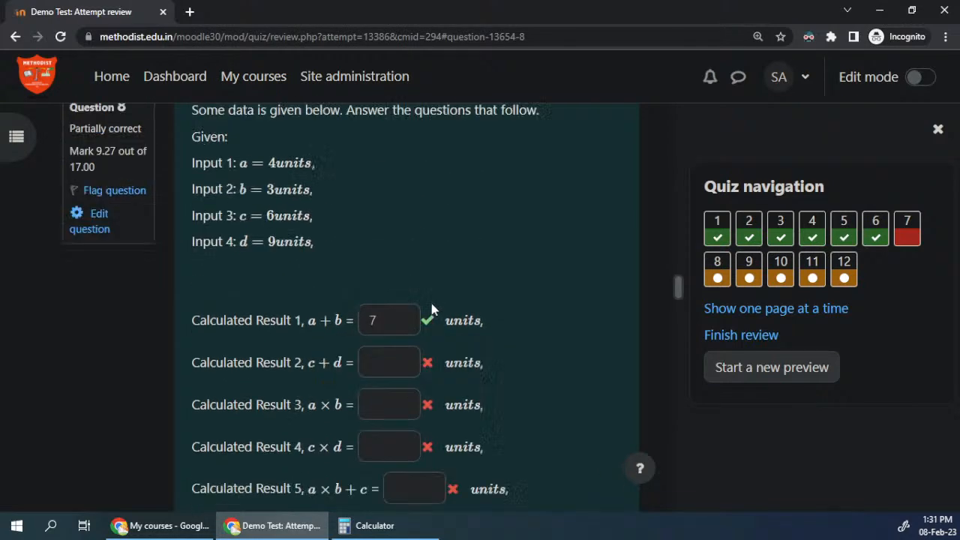
{"action": "scroll", "coordinate": [432, 307], "scroll_direction": "up", "scroll_amount": 15}
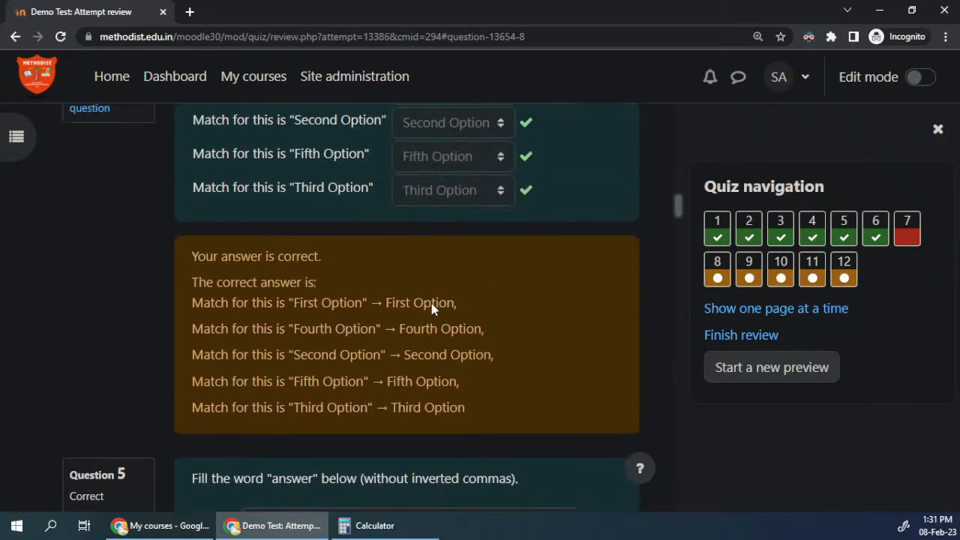
{"action": "scroll", "coordinate": [432, 308], "scroll_direction": "up", "scroll_amount": 10}
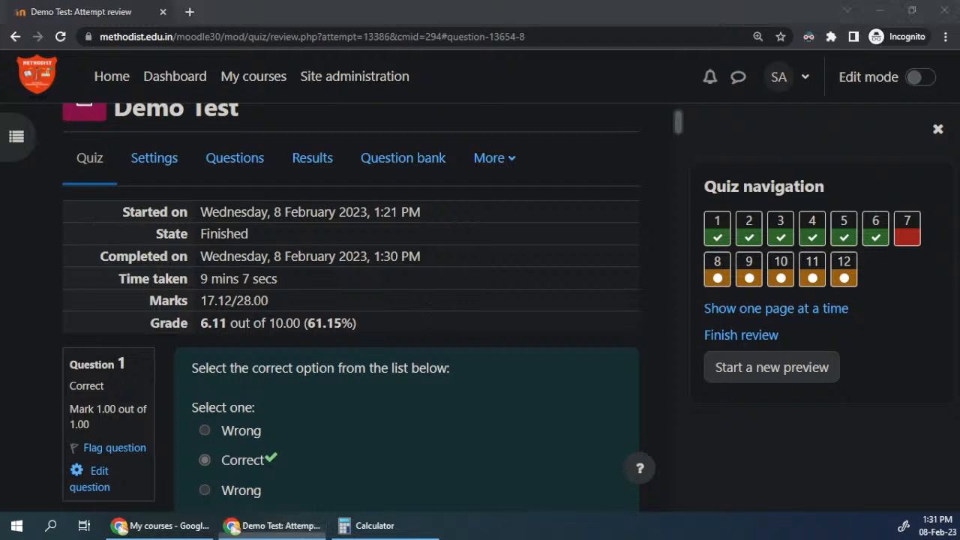
Step: Place the quiz review window beside the other browser window, open "new course for demo purpose (new)" there and maximize that window
{"action": "left_click", "coordinate": [291, 6]}
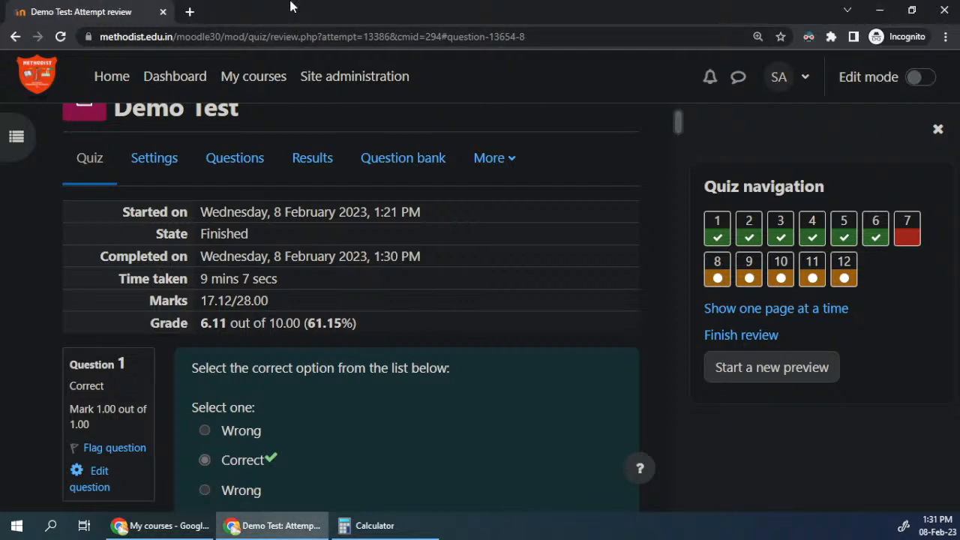
{"action": "key", "text": "super+Left"}
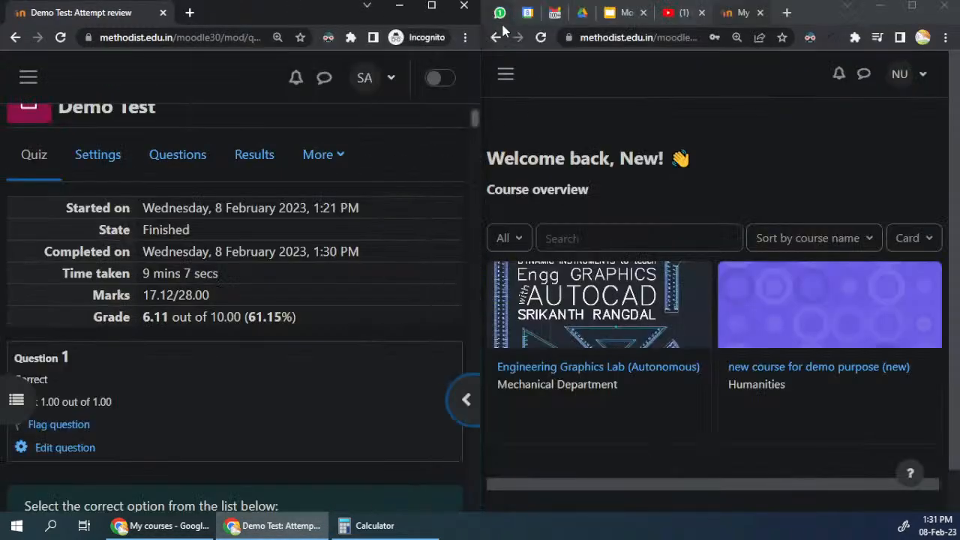
{"action": "left_click", "coordinate": [773, 324]}
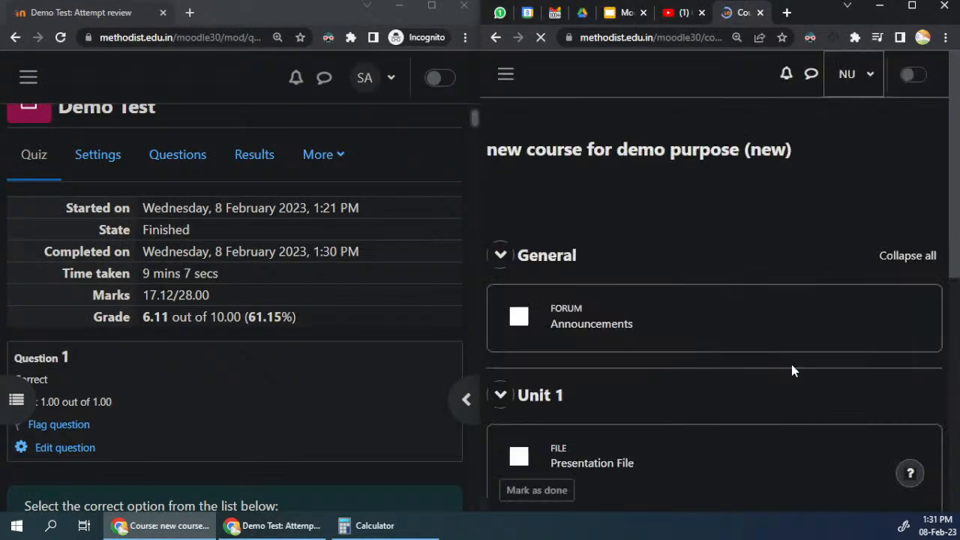
{"action": "scroll", "coordinate": [709, 282], "scroll_direction": "down", "scroll_amount": 5}
{"action": "scroll", "coordinate": [716, 274], "scroll_direction": "up", "scroll_amount": 2}
{"action": "scroll", "coordinate": [716, 274], "scroll_direction": "up", "scroll_amount": 2}
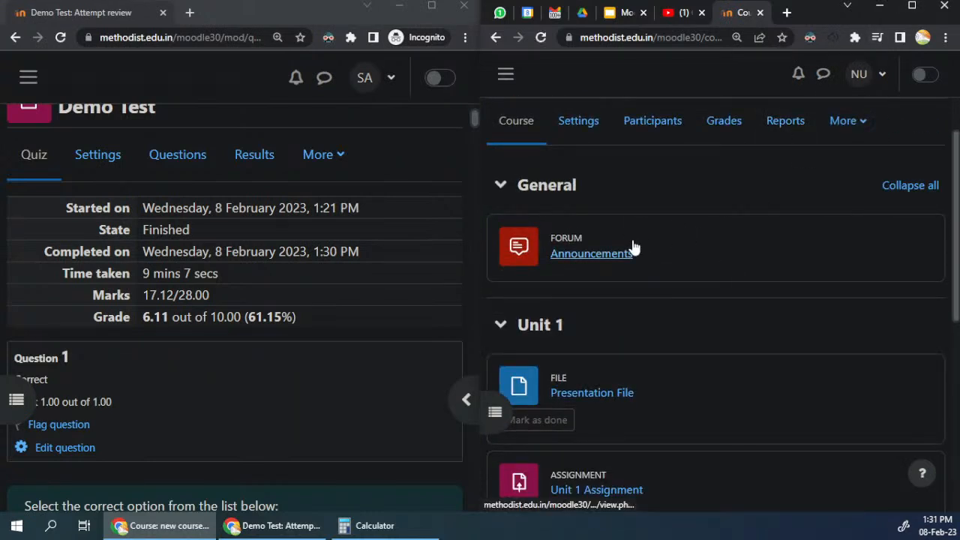
{"action": "left_click", "coordinate": [913, 15]}
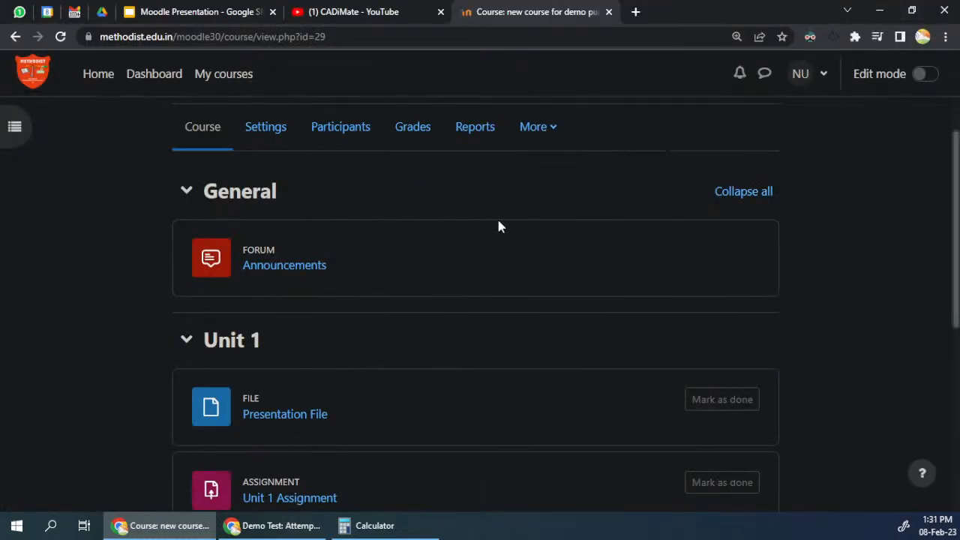
Step: Look over the course page's contents and open the course's question bank
{"action": "scroll", "coordinate": [498, 225], "scroll_direction": "up", "scroll_amount": 1}
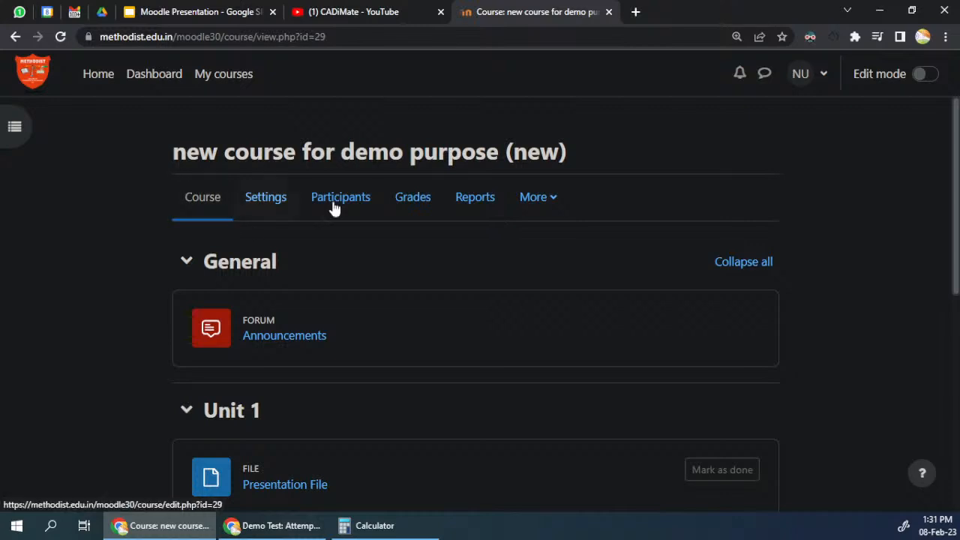
{"action": "scroll", "coordinate": [253, 205], "scroll_direction": "down", "scroll_amount": 6}
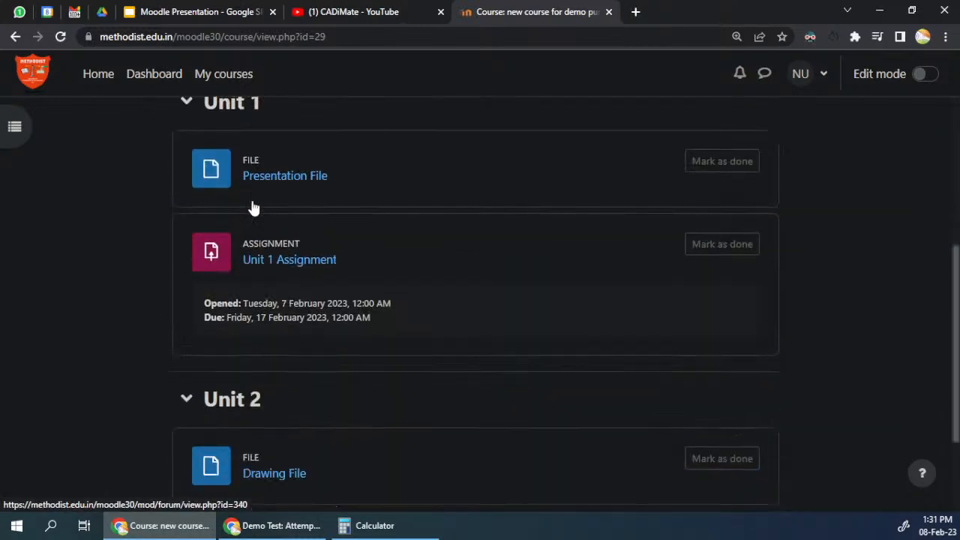
{"action": "scroll", "coordinate": [258, 238], "scroll_direction": "up", "scroll_amount": 6}
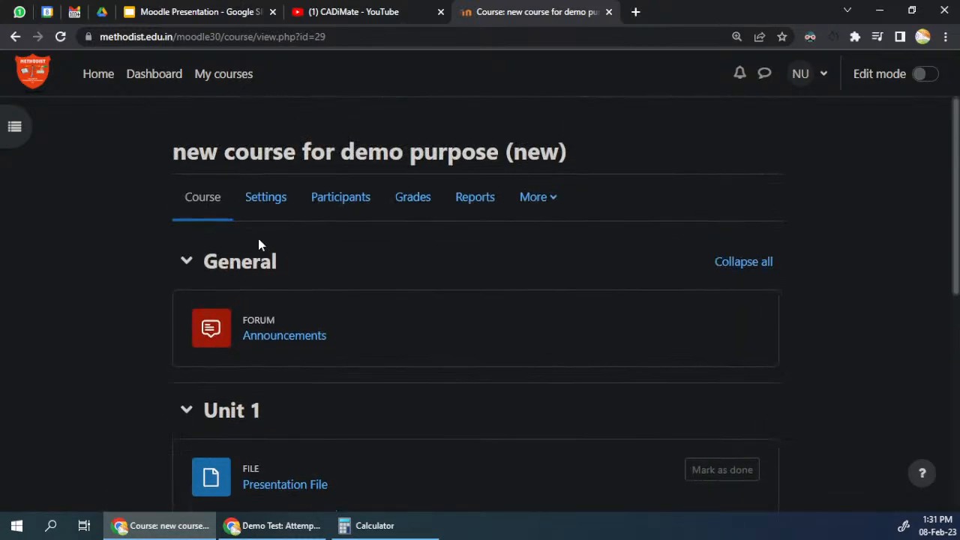
{"action": "left_click", "coordinate": [550, 201]}
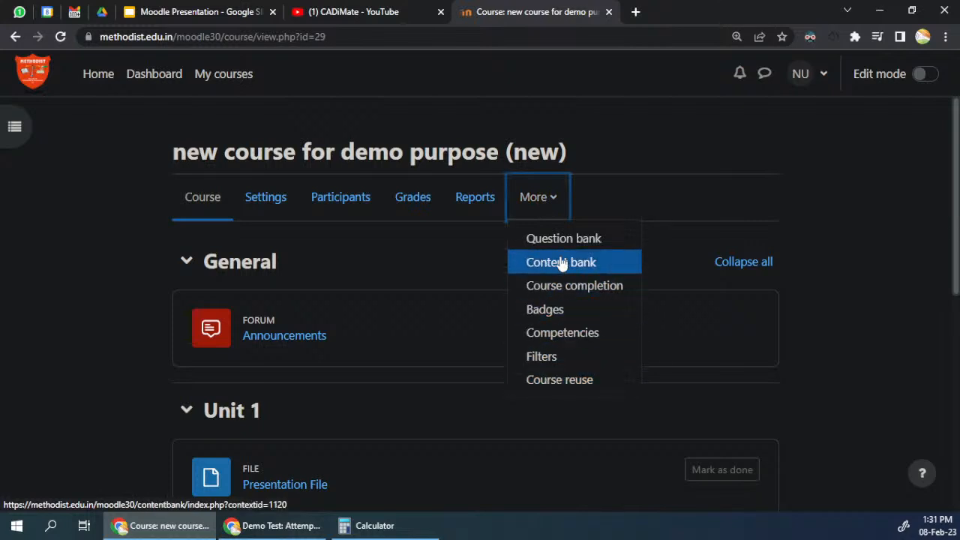
{"action": "left_click", "coordinate": [581, 244]}
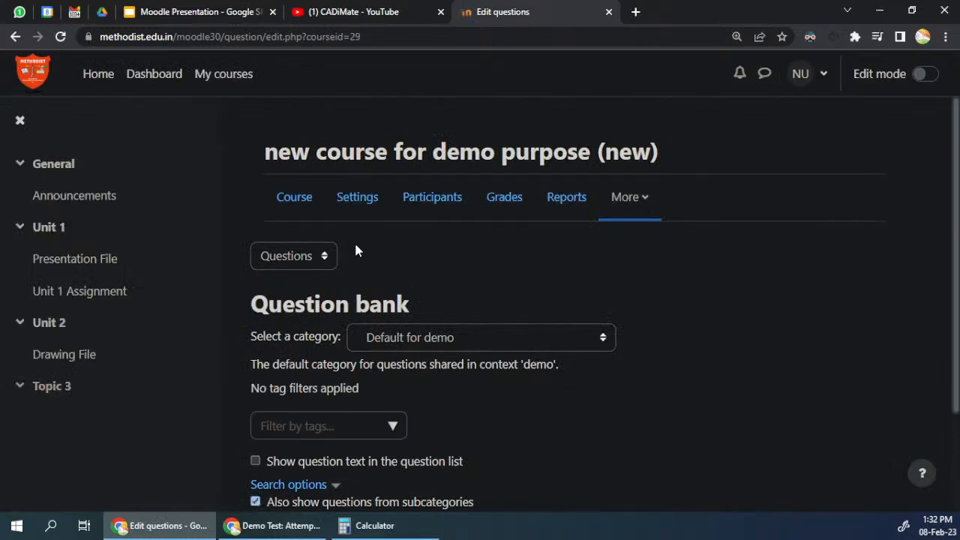
Step: Examine the categories available for selection in the question bank, keeping Default for demo
{"action": "scroll", "coordinate": [357, 252], "scroll_direction": "down", "scroll_amount": 2}
{"action": "left_click", "coordinate": [446, 213]}
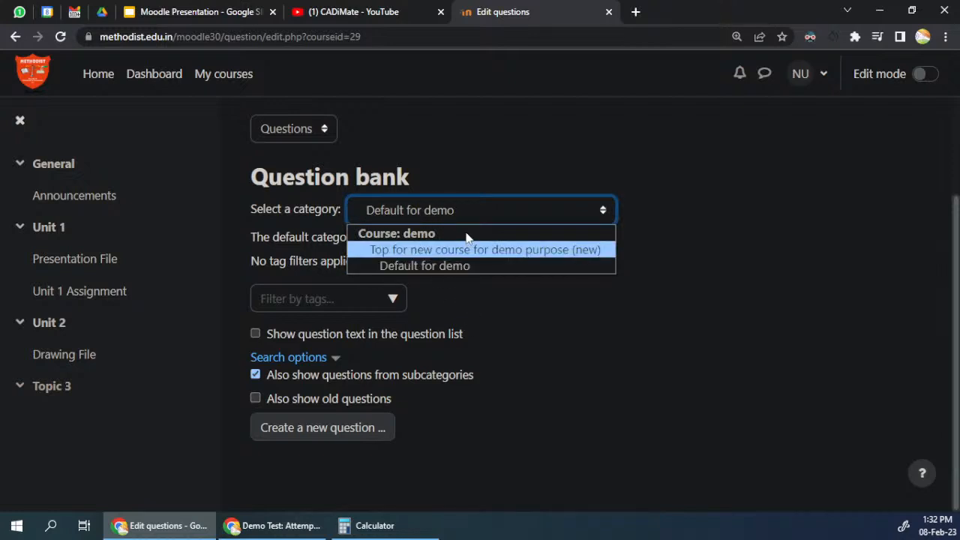
{"action": "left_click", "coordinate": [545, 169]}
Step: Switch the question bank from Questions to the Categories page
{"action": "left_click", "coordinate": [314, 130]}
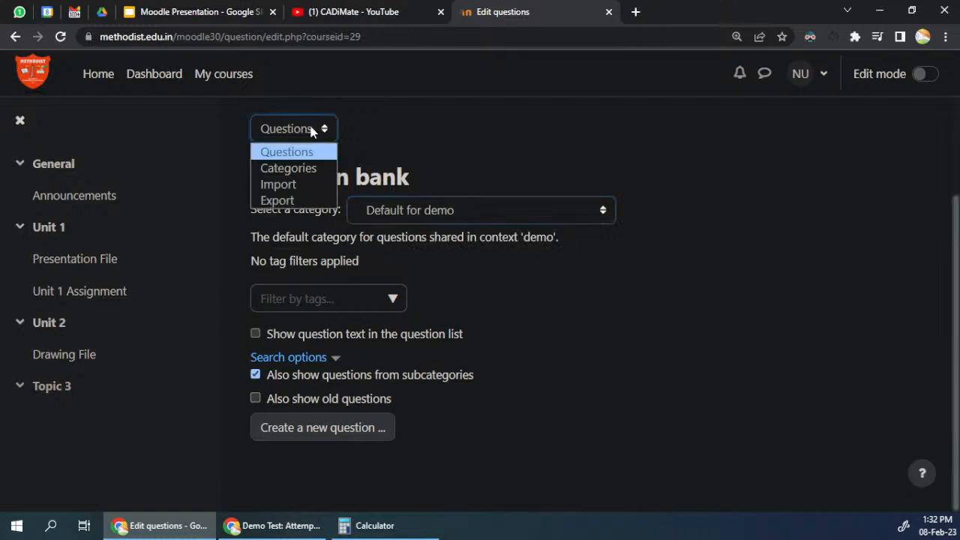
{"action": "left_click", "coordinate": [296, 133]}
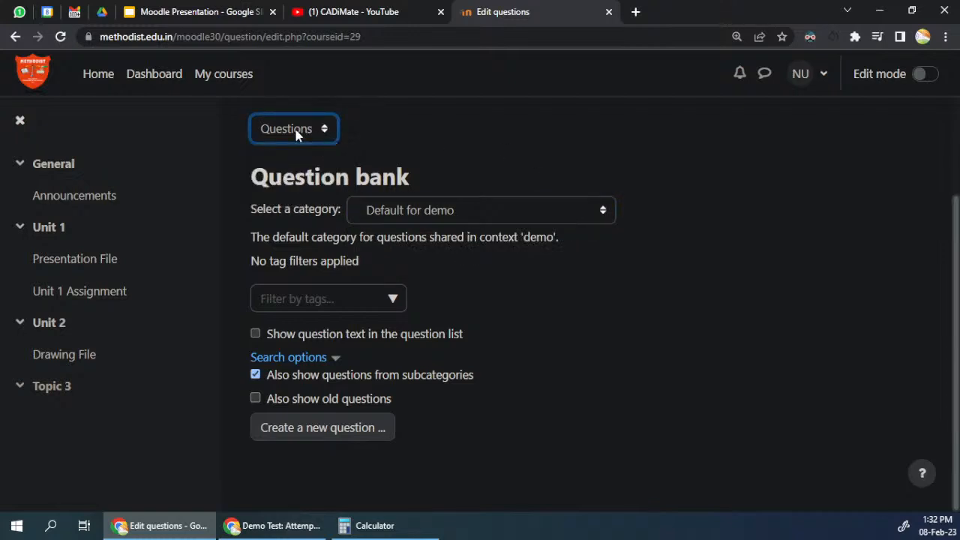
{"action": "left_click", "coordinate": [295, 133]}
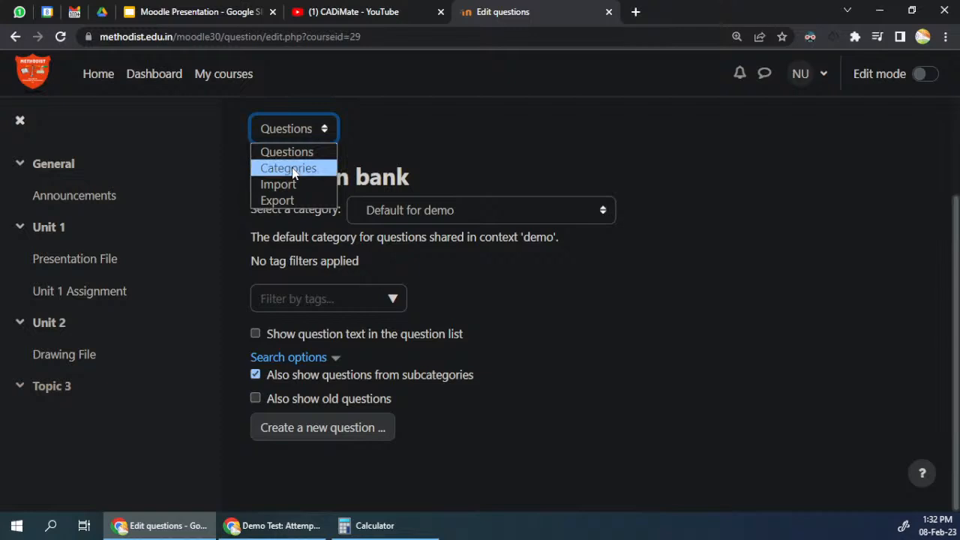
{"action": "left_click", "coordinate": [292, 169]}
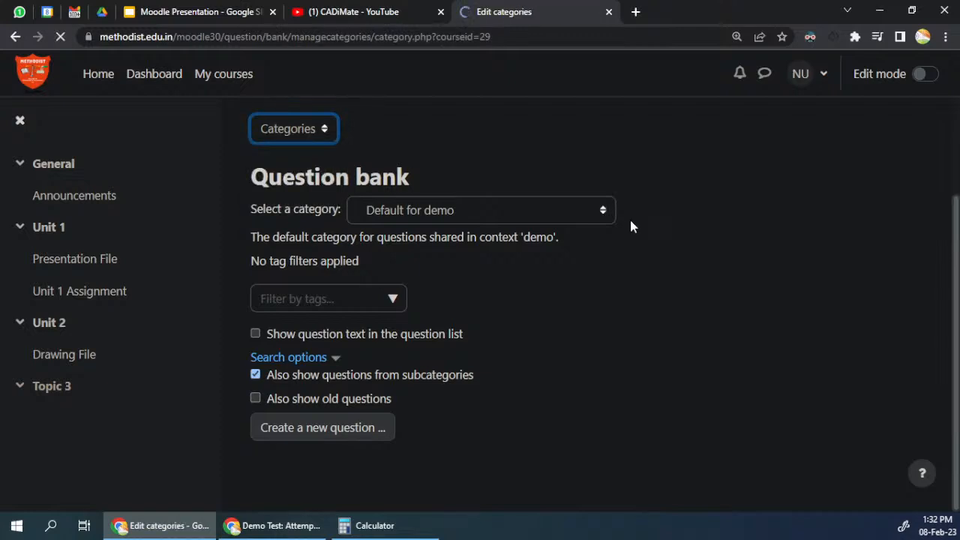
Step: Start adding a question category with Default for demo as its parent category
{"action": "scroll", "coordinate": [398, 388], "scroll_direction": "down", "scroll_amount": 1}
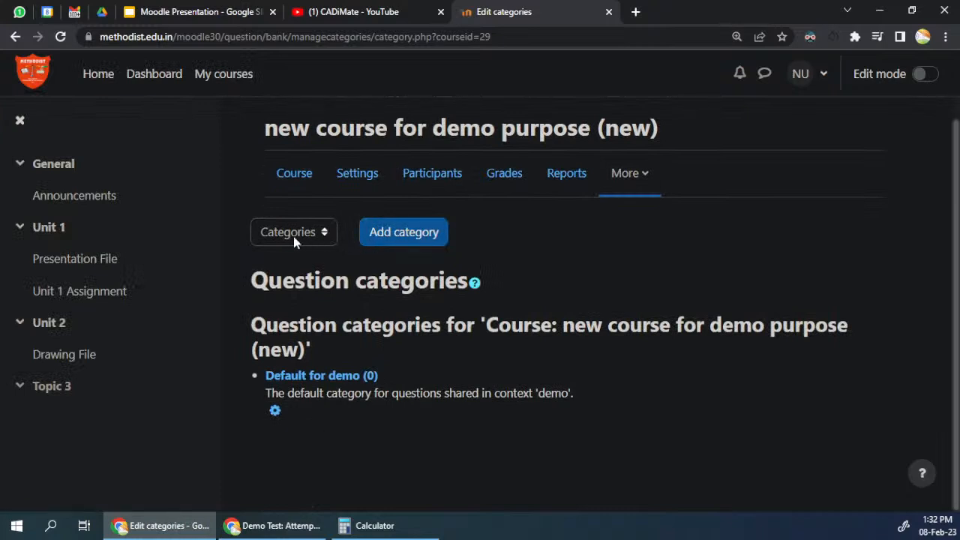
{"action": "left_click", "coordinate": [379, 234]}
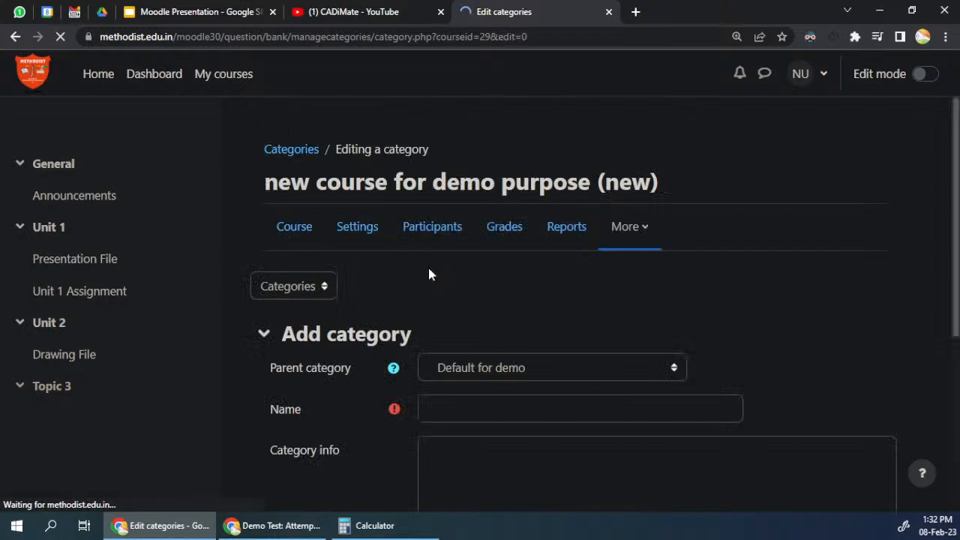
{"action": "scroll", "coordinate": [443, 285], "scroll_direction": "down", "scroll_amount": 1}
{"action": "scroll", "coordinate": [453, 300], "scroll_direction": "down", "scroll_amount": 1}
{"action": "left_click", "coordinate": [527, 235]}
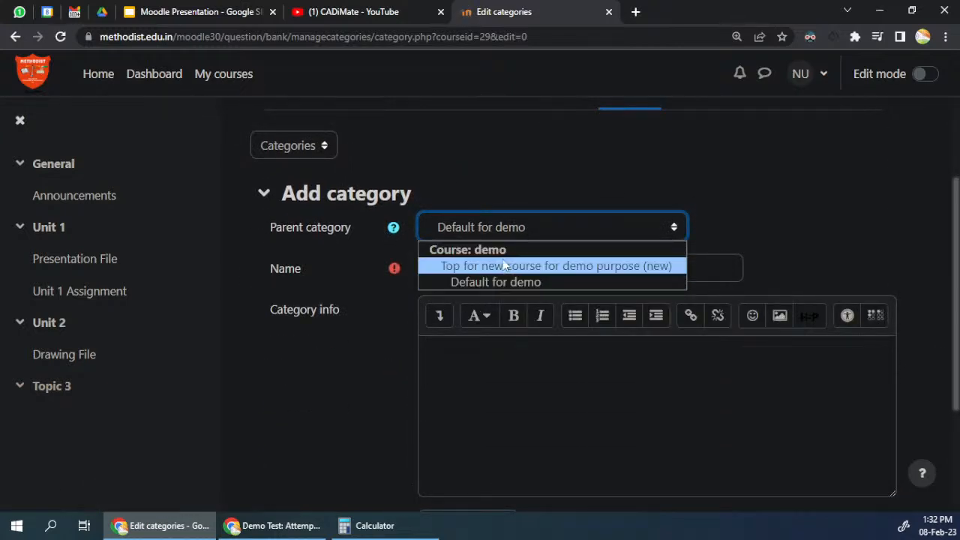
{"action": "left_click", "coordinate": [497, 283]}
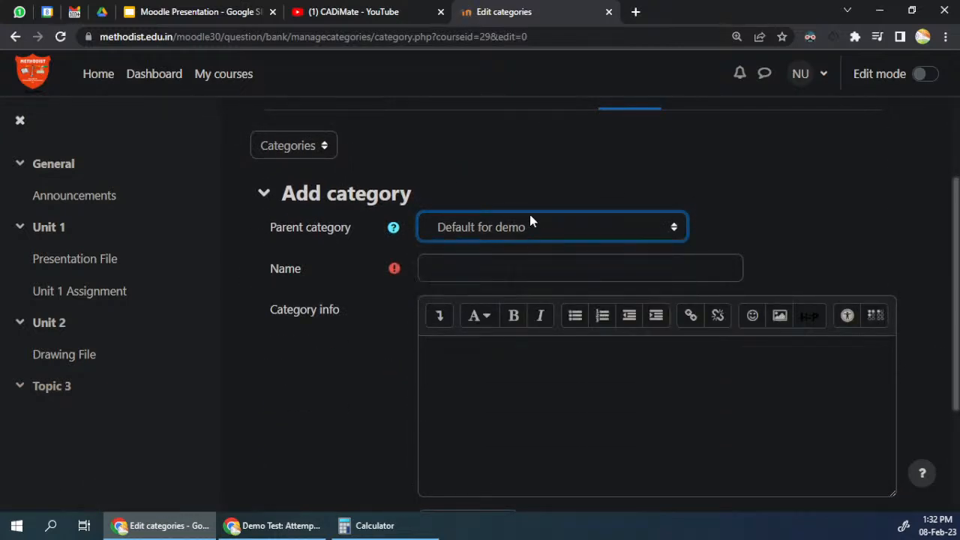
Step: Name the category "newcategory" and save it
{"action": "left_click", "coordinate": [499, 270]}
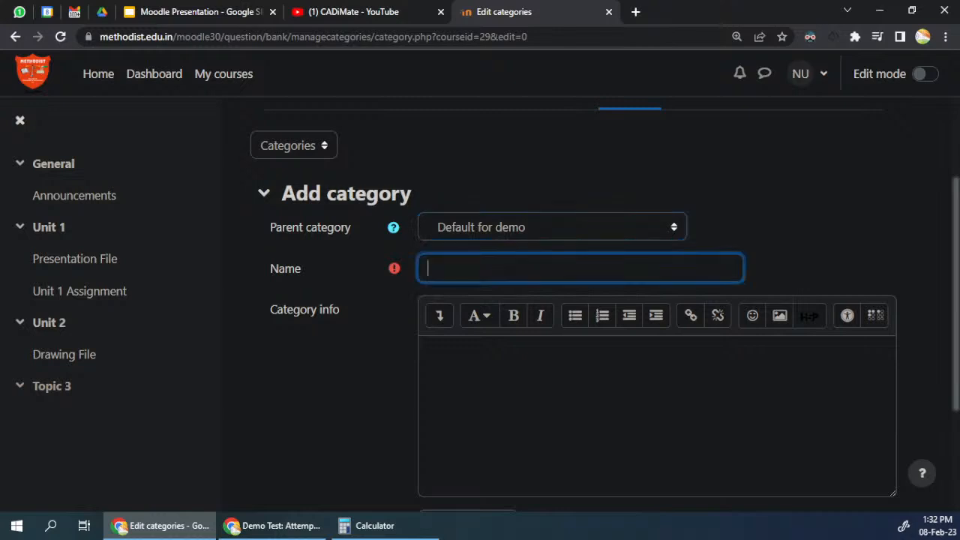
{"action": "type", "text": "newcategory"}
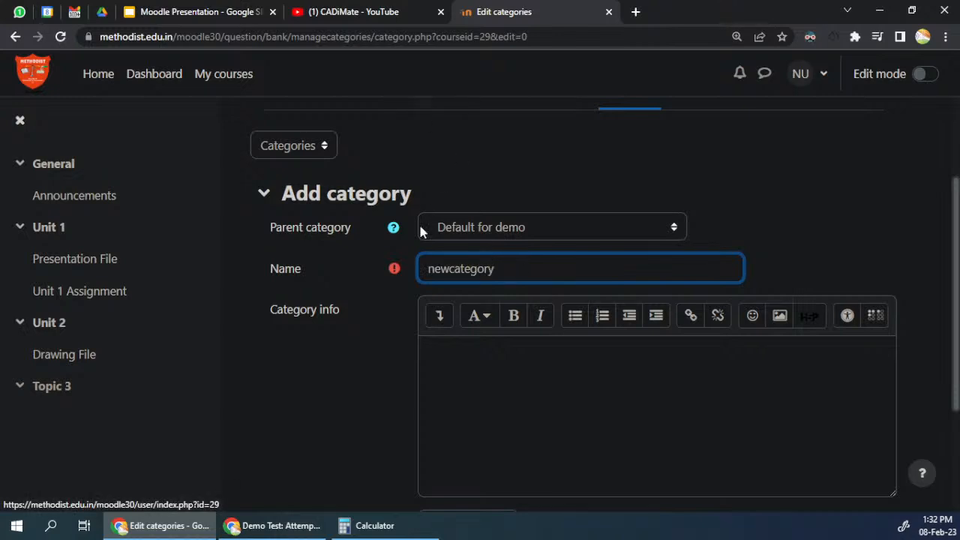
{"action": "scroll", "coordinate": [427, 207], "scroll_direction": "down", "scroll_amount": 2}
{"action": "left_click", "coordinate": [457, 411]}
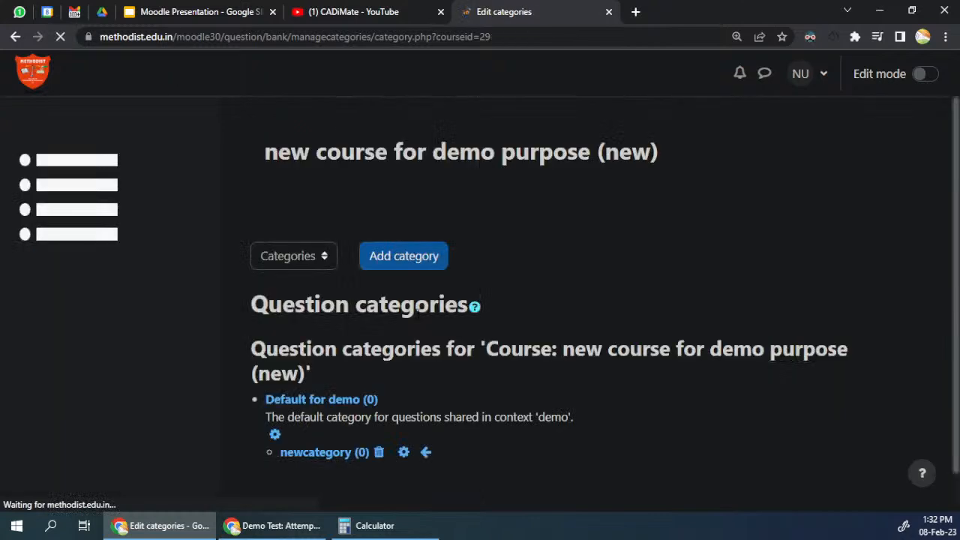
Step: Open newcategory from the question categories list to show its questions in the question bank
{"action": "scroll", "coordinate": [415, 317], "scroll_direction": "down", "scroll_amount": 2}
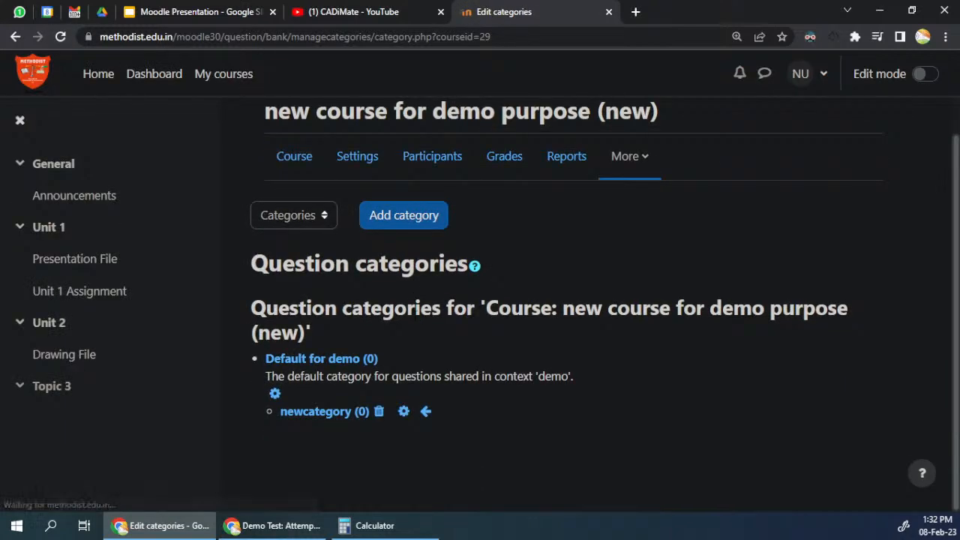
{"action": "left_click", "coordinate": [328, 417]}
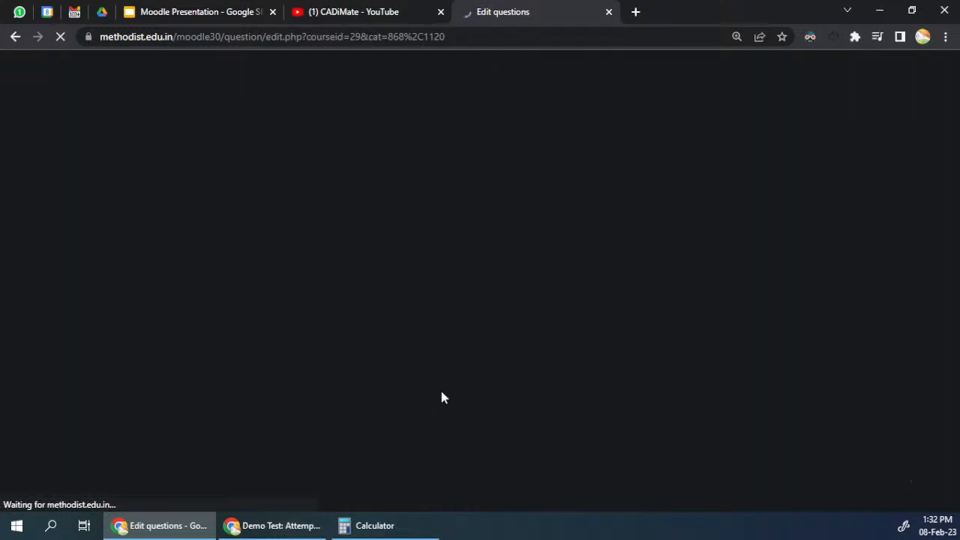
{"action": "scroll", "coordinate": [420, 386], "scroll_direction": "down", "scroll_amount": 2}
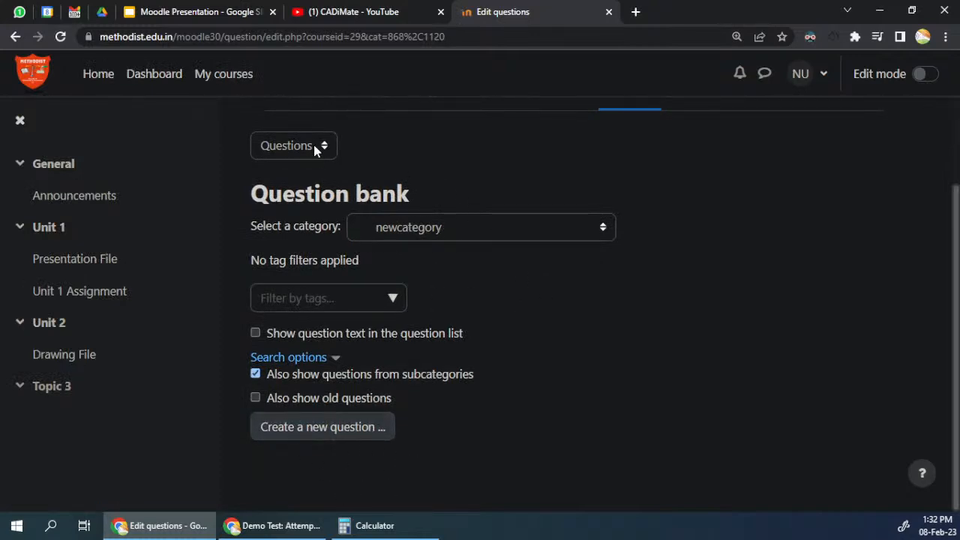
Step: Start creating a new question in newcategory and look over the available question types
{"action": "left_click", "coordinate": [300, 434]}
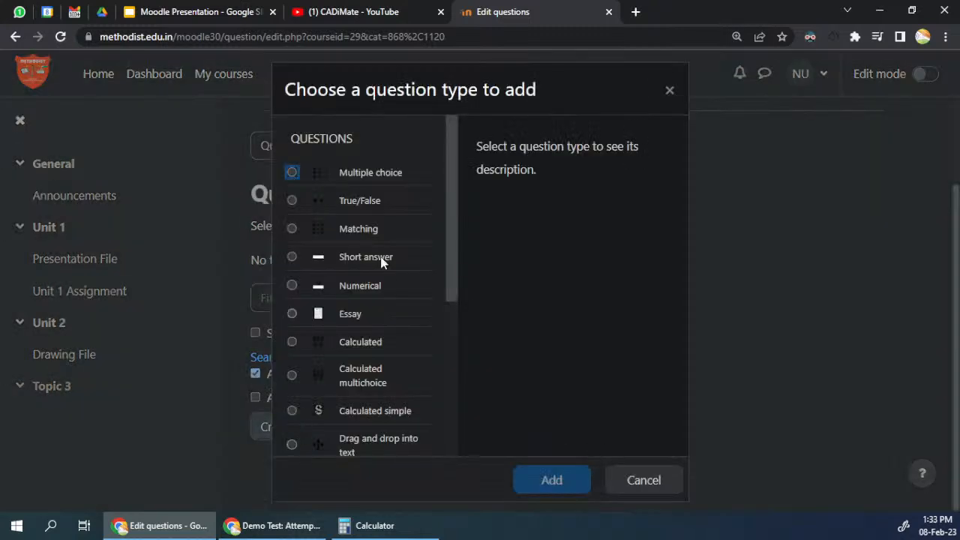
{"action": "mouse_move", "coordinate": [450, 154]}
{"action": "left_mouse_down"}
{"action": "mouse_move", "coordinate": [440, 318]}
{"action": "mouse_move", "coordinate": [451, 140]}
{"action": "left_mouse_up"}
Step: Look over the questions in the Demo Test attempt review, then return to the question type list
{"action": "left_click", "coordinate": [170, 526]}
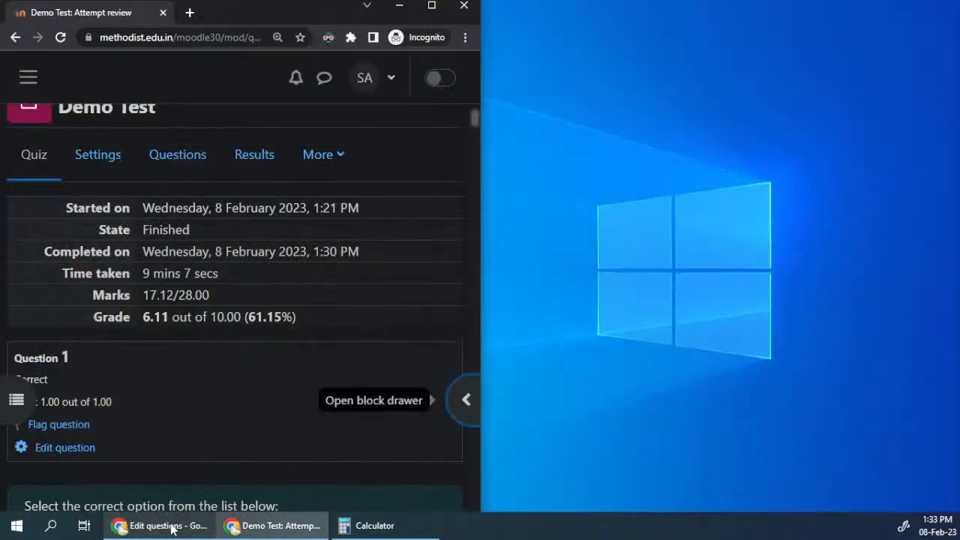
{"action": "left_click", "coordinate": [432, 6]}
{"action": "scroll", "coordinate": [544, 296], "scroll_direction": "down", "scroll_amount": 5}
{"action": "scroll", "coordinate": [538, 313], "scroll_direction": "down", "scroll_amount": 8}
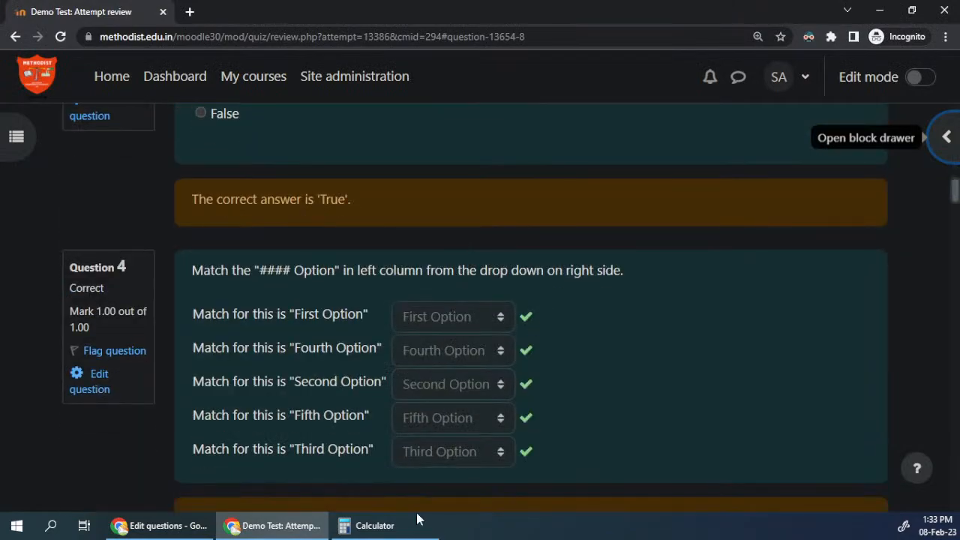
{"action": "left_click", "coordinate": [273, 530]}
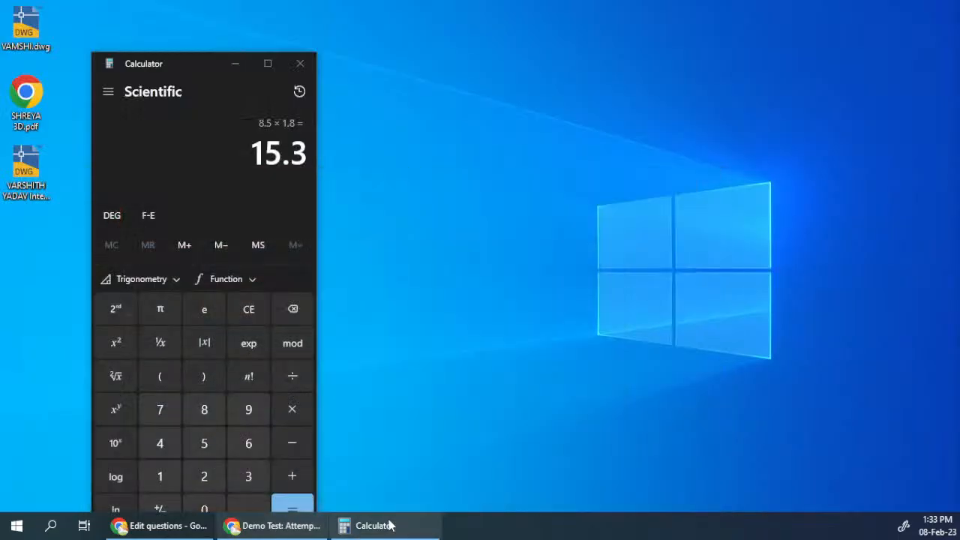
{"action": "left_click", "coordinate": [248, 529]}
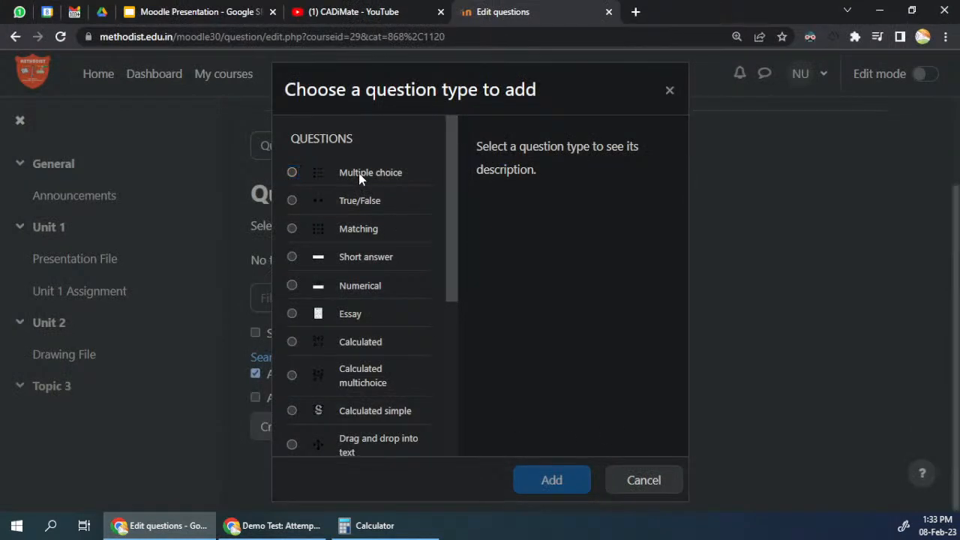
Step: Choose Multiple choice as the question type and add it to open its editing form
{"action": "left_click", "coordinate": [360, 178]}
{"action": "left_click", "coordinate": [540, 487]}
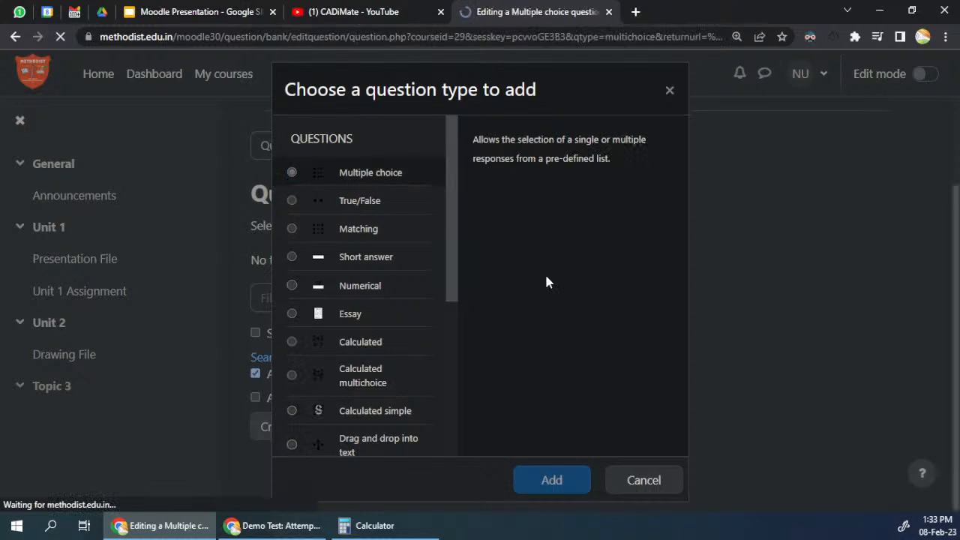
{"action": "scroll", "coordinate": [545, 283], "scroll_direction": "down", "scroll_amount": 2}
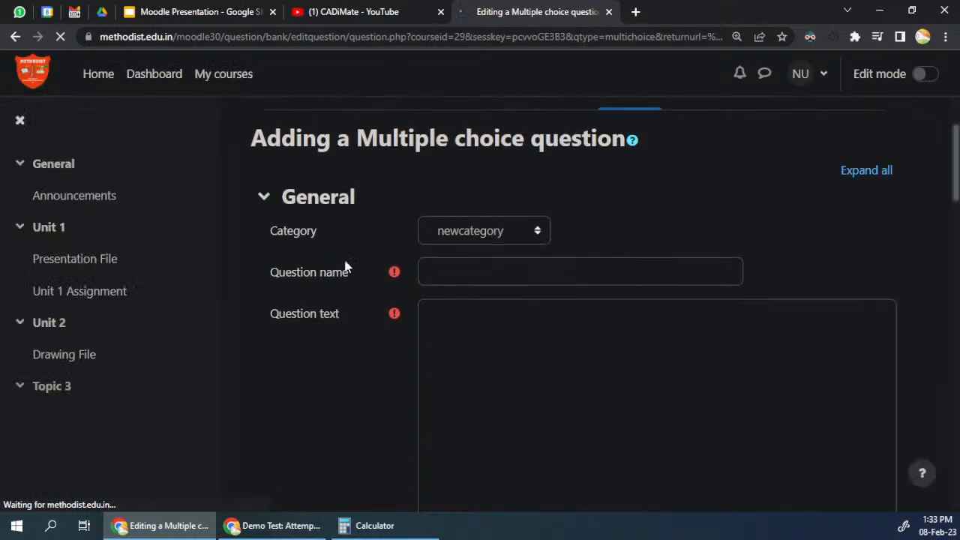
Step: Enter "question statement" as the name of the multiple choice question
{"action": "left_click", "coordinate": [464, 271]}
{"action": "type", "text": "quste"}
{"action": "type", "text": "etsi"}
{"action": "type", "text": "ion"}
{"action": "type", "text": " statement"}
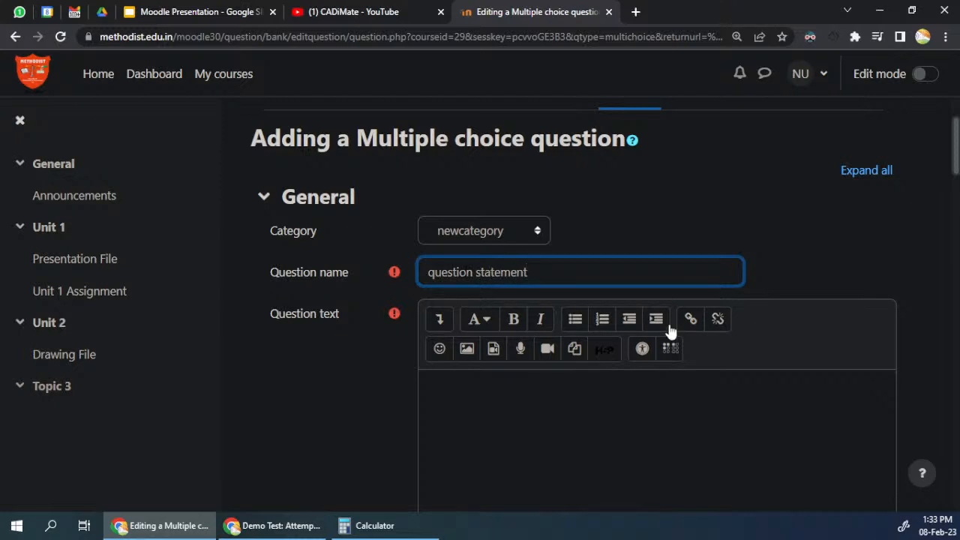
{"action": "left_click", "coordinate": [655, 418]}
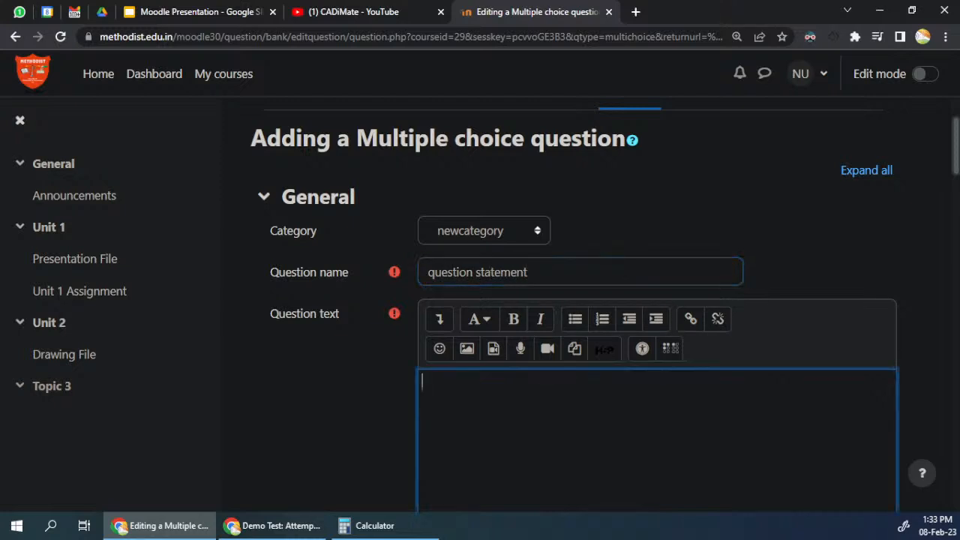
{"action": "triple_click", "coordinate": [492, 264]}
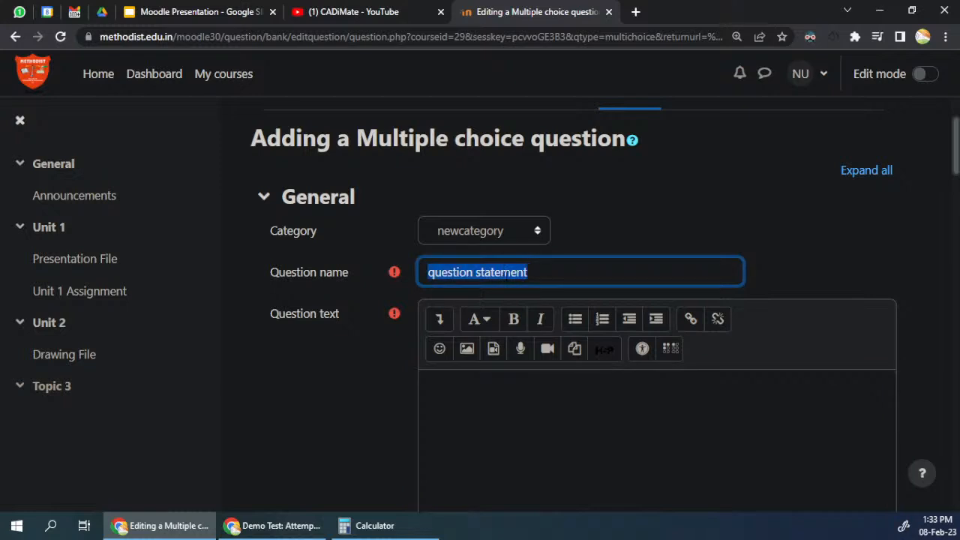
{"action": "left_click", "coordinate": [524, 272]}
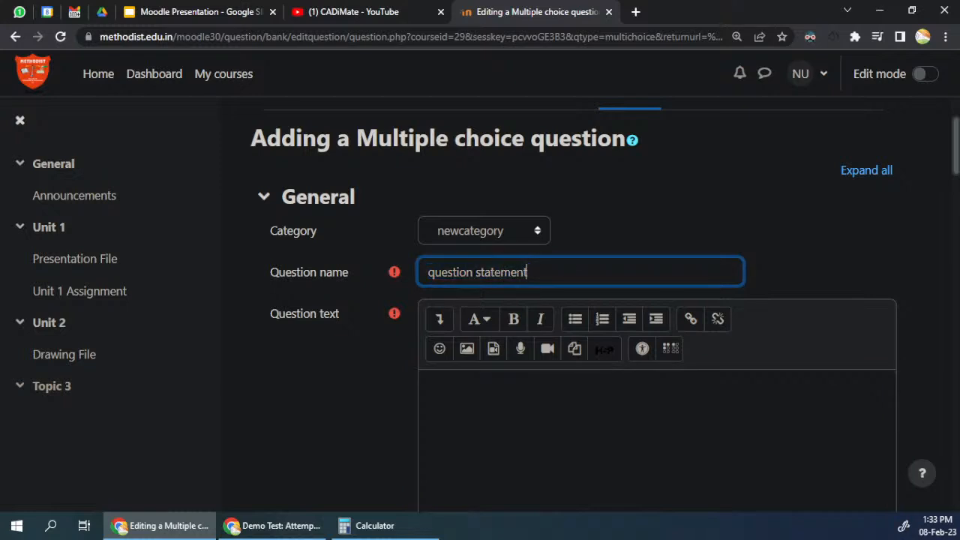
Step: Copy the question name into the question text, repeating "question statement" several times
{"action": "left_click_drag", "start_coordinate": [529, 272], "coordinate": [384, 272]}
{"action": "key", "text": "ctrl+c"}
{"action": "left_click", "coordinate": [459, 399]}
{"action": "key", "text": "ctrl+v"}
{"action": "key", "text": "ctrl+v"}
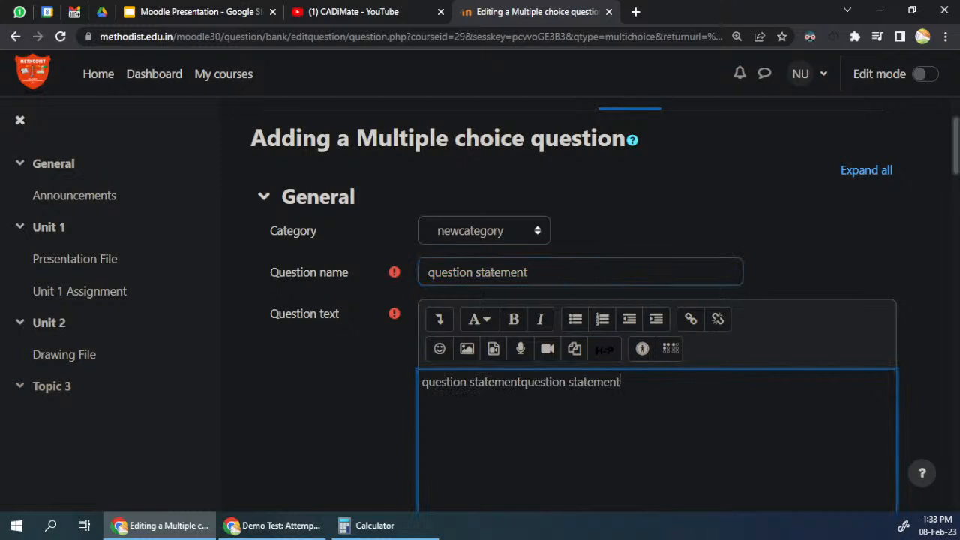
{"action": "key", "text": "ctrl+v"}
{"action": "key", "text": "ctrl+v"}
{"action": "key", "text": "ctrl+v"}
{"action": "key", "text": "ctrl+v"}
{"action": "left_click_drag", "start_coordinate": [521, 382], "coordinate": [529, 400]}
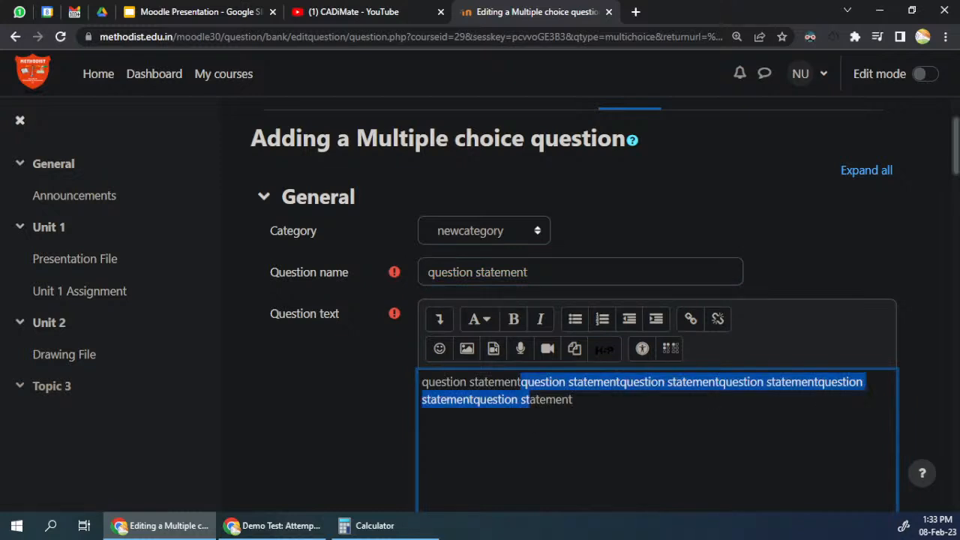
Step: Rename the question as "Q1MCQ", leaving the repeated statement as its question text
{"action": "triple_click", "coordinate": [523, 274]}
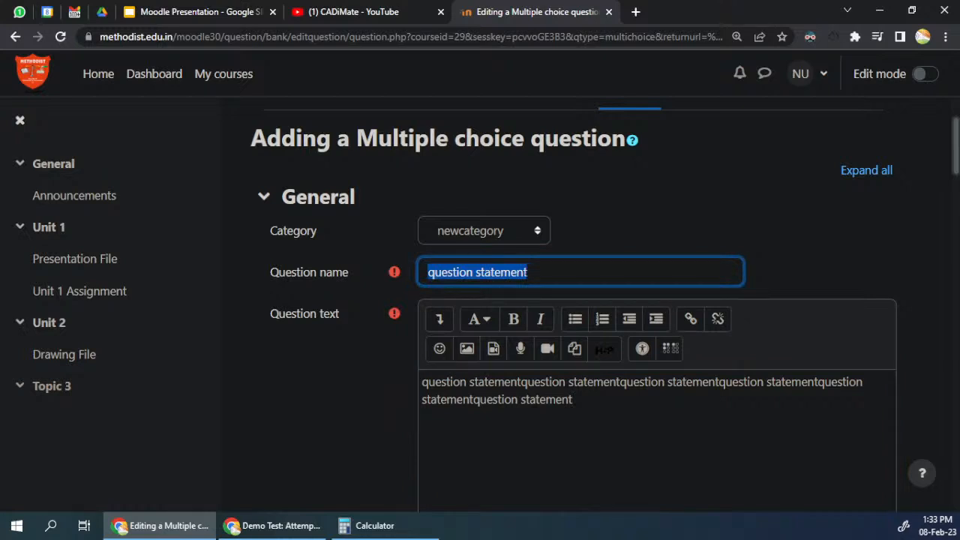
{"action": "type", "text": "Q1MCQ"}
{"action": "left_click", "coordinate": [524, 399]}
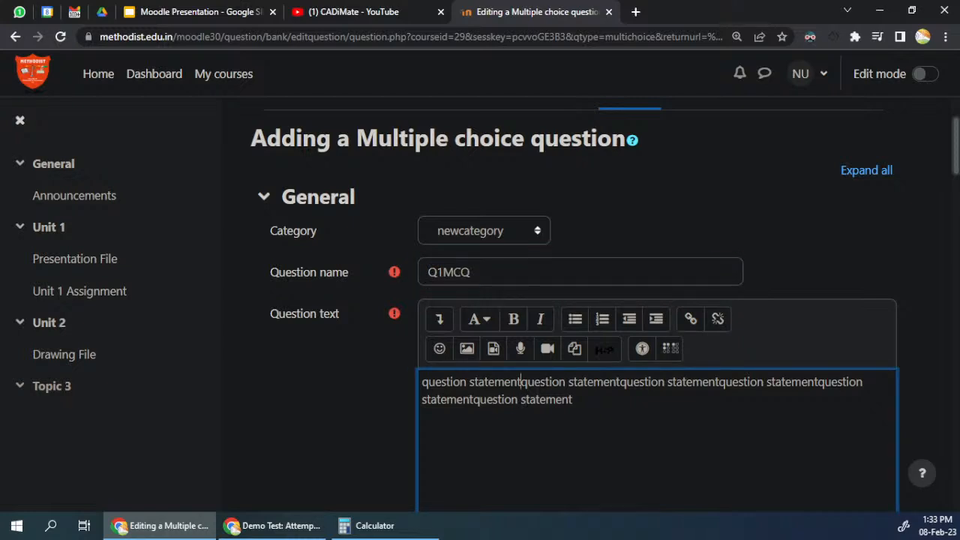
{"action": "left_click", "coordinate": [522, 382]}
{"action": "left_click", "coordinate": [624, 382]}
{"action": "left_click", "coordinate": [726, 382]}
Step: Enter "choice 1" as the first answer choice of the question
{"action": "scroll", "coordinate": [543, 378], "scroll_direction": "down", "scroll_amount": 10}
{"action": "scroll", "coordinate": [437, 260], "scroll_direction": "down", "scroll_amount": 7}
{"action": "scroll", "coordinate": [347, 242], "scroll_direction": "up", "scroll_amount": 2}
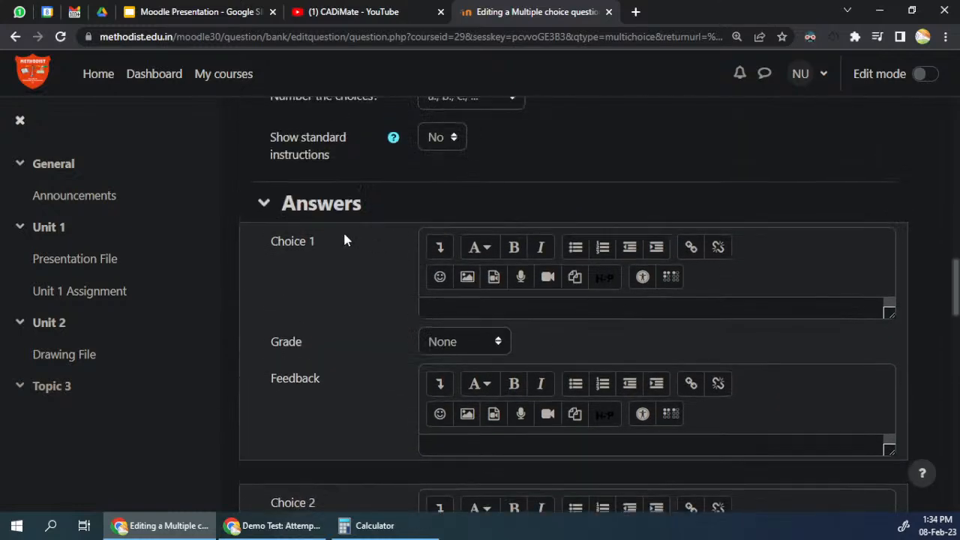
{"action": "left_click", "coordinate": [471, 308]}
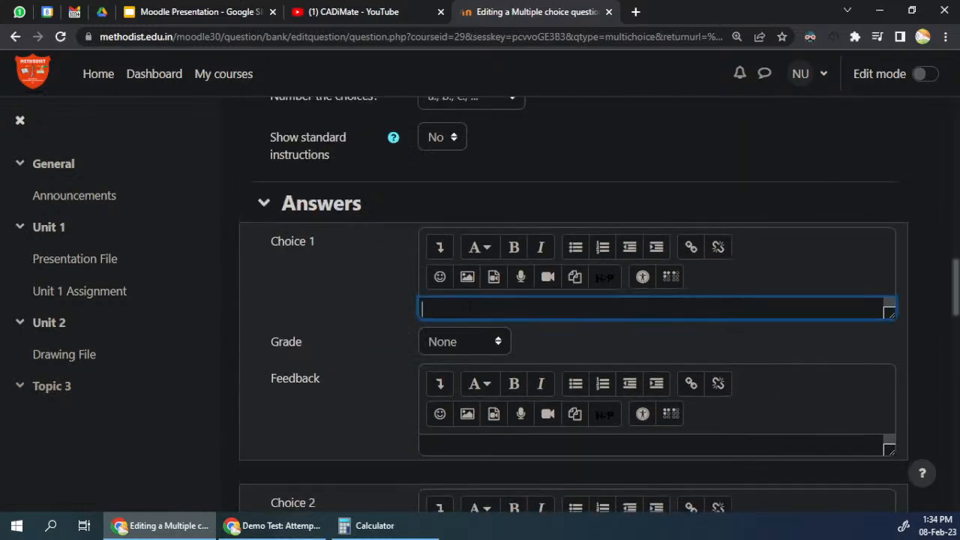
{"action": "type", "text": "CHO"}
{"action": "key", "text": "BackSpace"}
{"action": "key", "text": "BackSpace"}
{"action": "key", "text": "BackSpace"}
{"action": "key", "text": "BackSpace"}
{"action": "type", "text": "choice 1"}
{"action": "key", "text": "ctrl+a"}
Step: Fill in the next three answer choices as "choice 2", "choice 3" and "choice 4", reusing the copied word
{"action": "scroll", "coordinate": [541, 360], "scroll_direction": "down", "scroll_amount": 2}
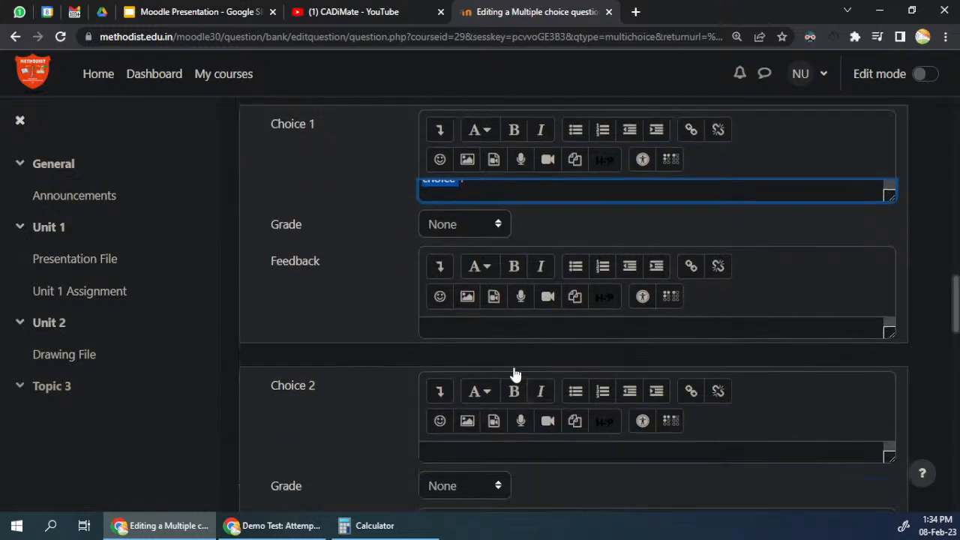
{"action": "left_click", "coordinate": [516, 428]}
{"action": "key", "text": "ctrl+v"}
{"action": "type", "text": "2"}
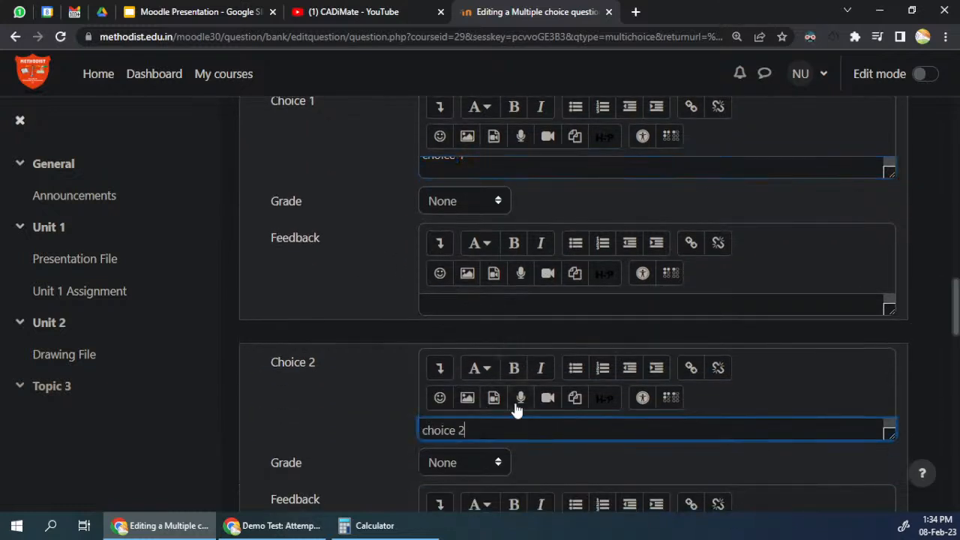
{"action": "scroll", "coordinate": [504, 402], "scroll_direction": "down", "scroll_amount": 4}
{"action": "left_click", "coordinate": [501, 409]}
{"action": "key", "text": "ctrl+v"}
{"action": "type", "text": "3"}
{"action": "scroll", "coordinate": [498, 384], "scroll_direction": "down", "scroll_amount": 3}
{"action": "left_click", "coordinate": [590, 457]}
{"action": "key", "text": "ctrl+v"}
{"action": "type", "text": "4"}
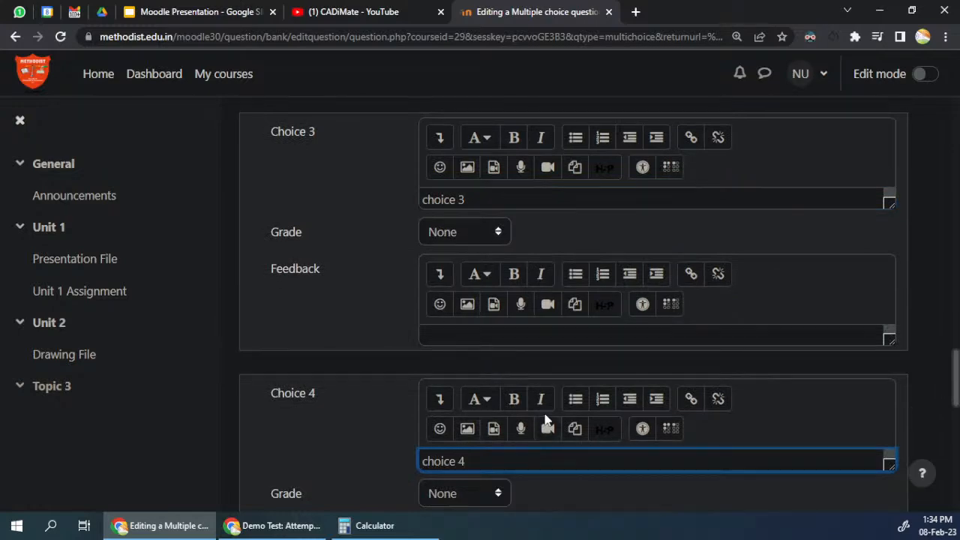
Step: Examine the answer choices with their Grade and Feedback fields from Choice 1 through Choice 5
{"action": "scroll", "coordinate": [553, 351], "scroll_direction": "down", "scroll_amount": 3}
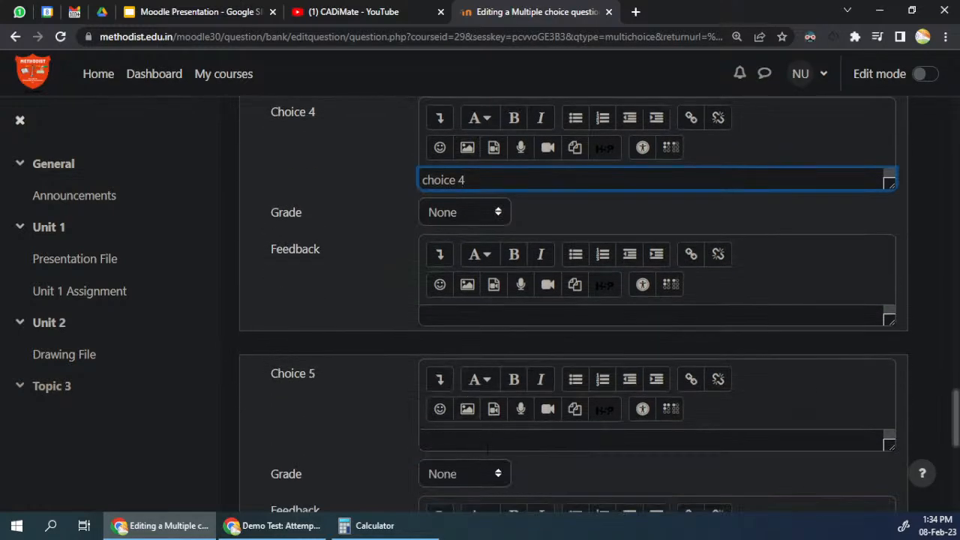
{"action": "scroll", "coordinate": [369, 343], "scroll_direction": "up", "scroll_amount": 4}
{"action": "scroll", "coordinate": [377, 350], "scroll_direction": "up", "scroll_amount": 3}
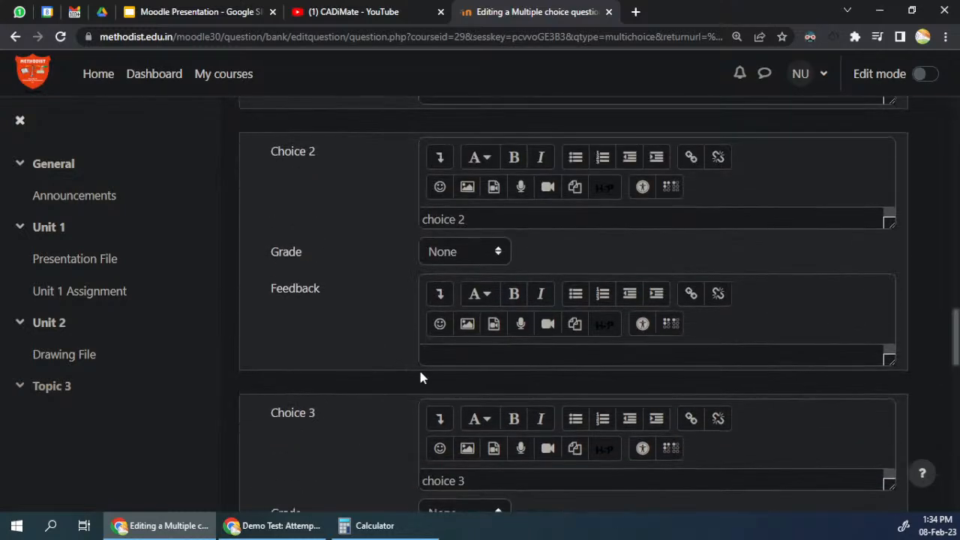
{"action": "scroll", "coordinate": [446, 218], "scroll_direction": "up", "scroll_amount": 4}
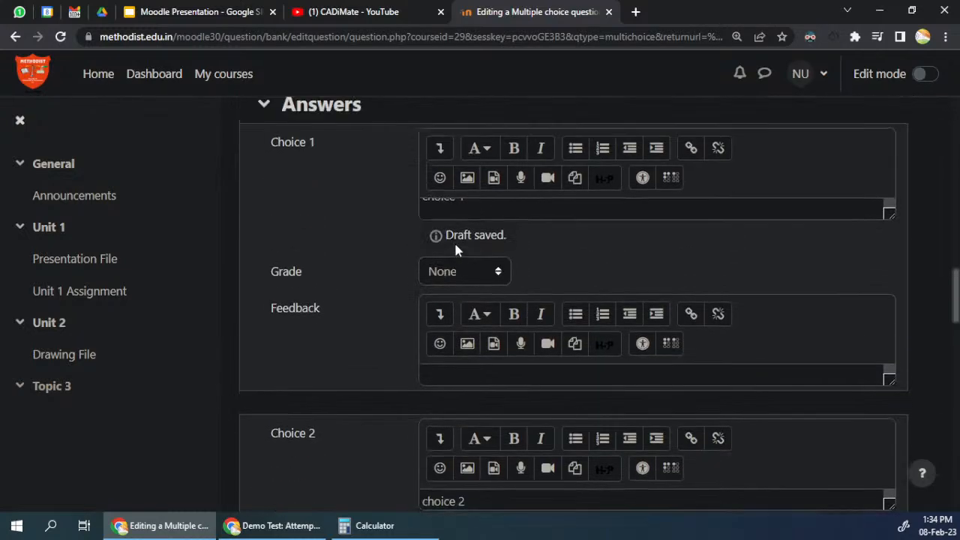
{"action": "scroll", "coordinate": [481, 430], "scroll_direction": "down", "scroll_amount": 5}
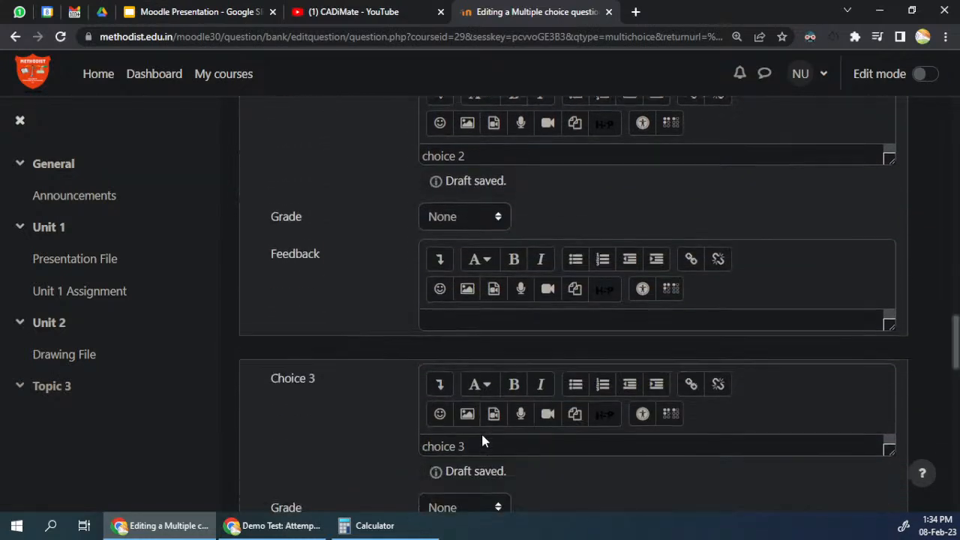
{"action": "scroll", "coordinate": [440, 226], "scroll_direction": "down", "scroll_amount": 5}
{"action": "left_click", "coordinate": [465, 379]}
{"action": "scroll", "coordinate": [442, 160], "scroll_direction": "up", "scroll_amount": 10}
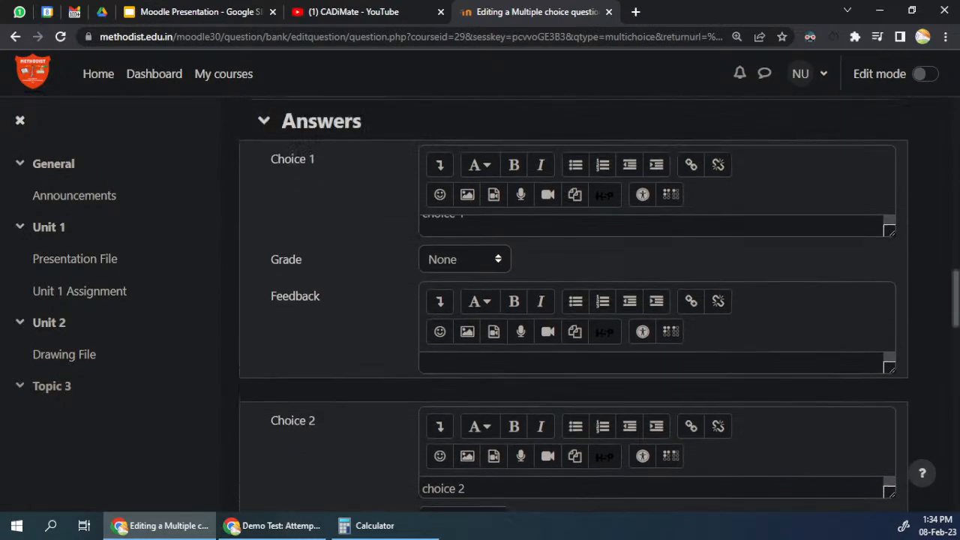
{"action": "scroll", "coordinate": [437, 386], "scroll_direction": "down", "scroll_amount": 2}
{"action": "scroll", "coordinate": [437, 386], "scroll_direction": "down", "scroll_amount": 4}
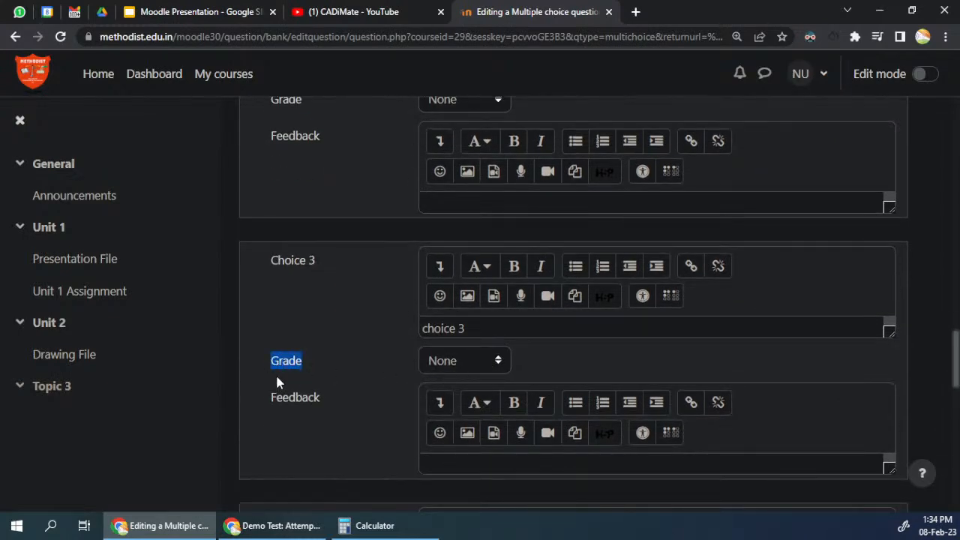
Step: Mark Choice 3 as the correct answer by setting its grade to 100%
{"action": "left_click", "coordinate": [463, 360]}
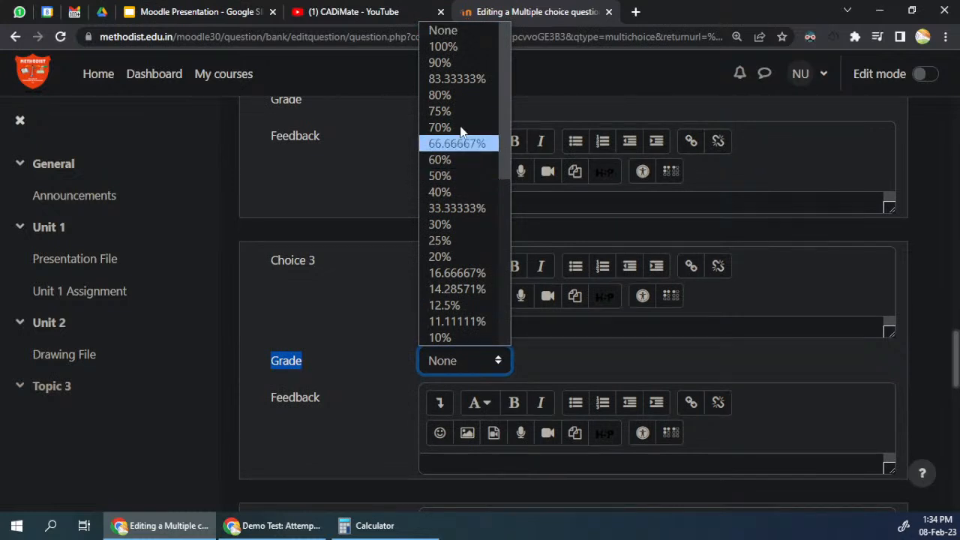
{"action": "left_click", "coordinate": [470, 46]}
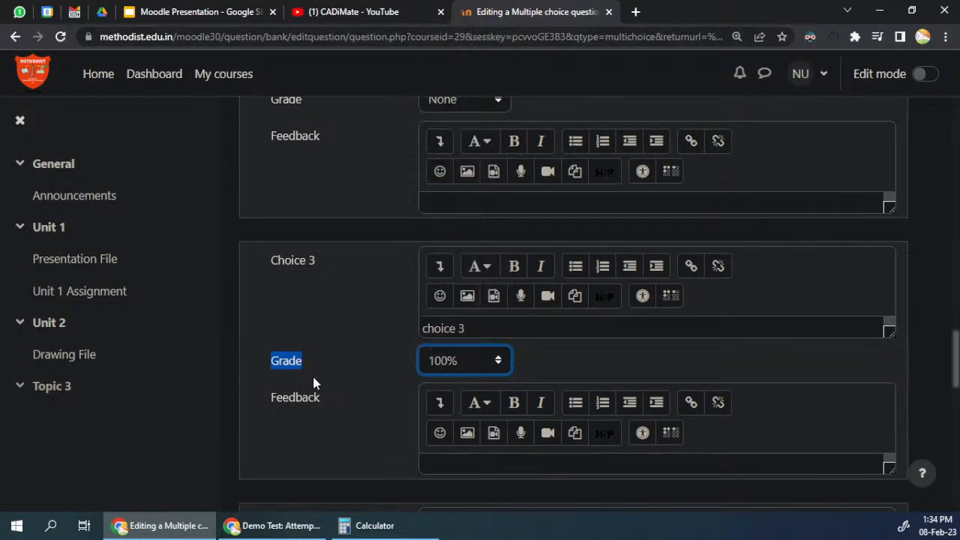
{"action": "key", "text": "shift+Tab"}
Step: Look through the available grade percentages for Choice 2 without choosing one
{"action": "scroll", "coordinate": [321, 333], "scroll_direction": "up", "scroll_amount": 3}
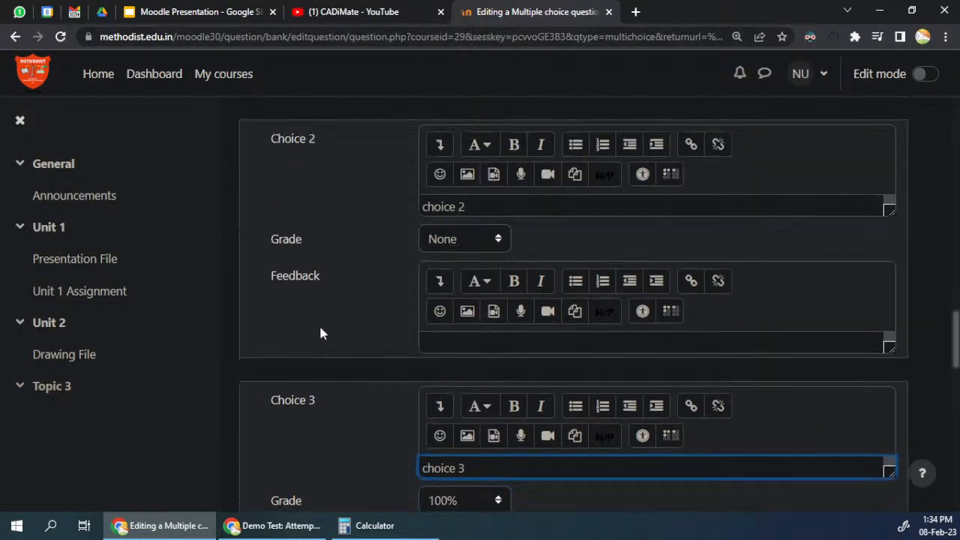
{"action": "left_click", "coordinate": [440, 315]}
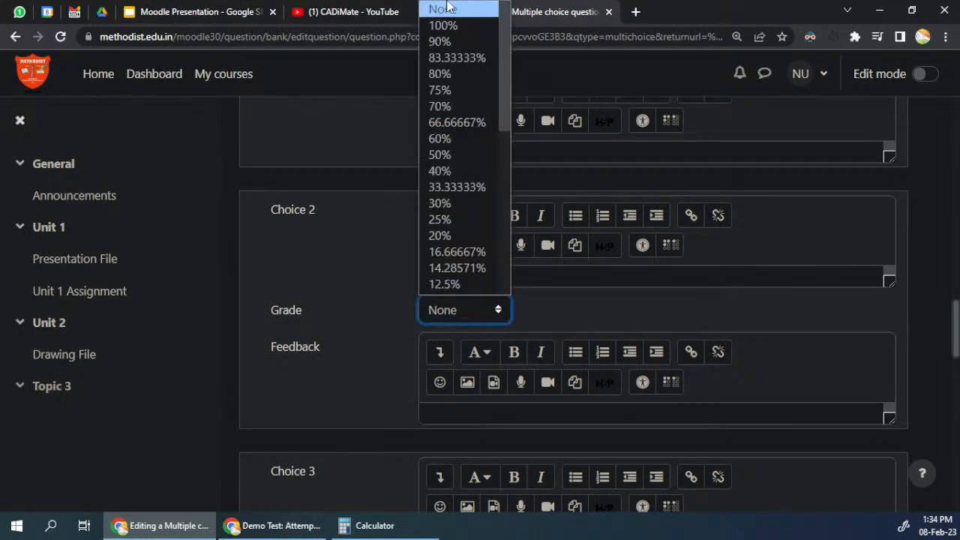
{"action": "scroll", "coordinate": [457, 189], "scroll_direction": "down", "scroll_amount": 5}
{"action": "scroll", "coordinate": [453, 183], "scroll_direction": "up", "scroll_amount": 5}
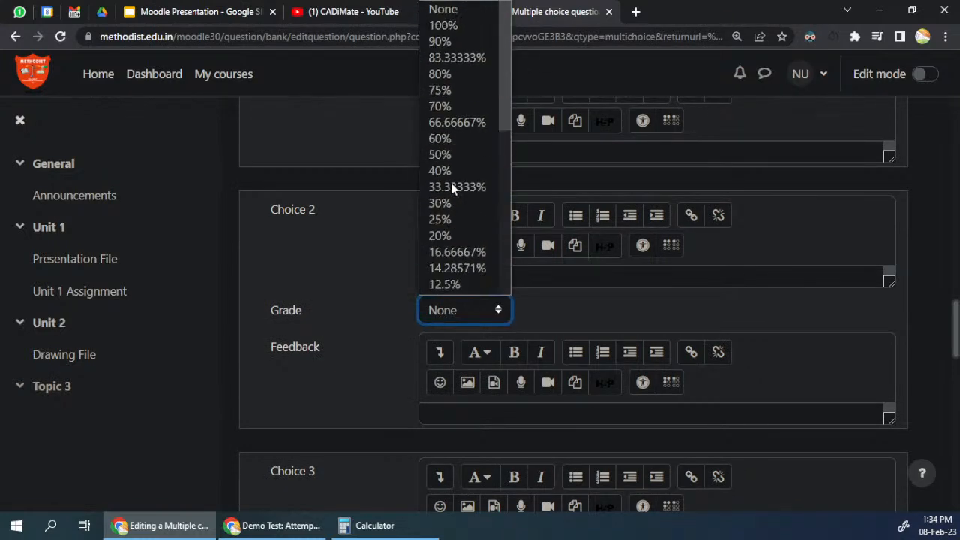
{"action": "left_click", "coordinate": [306, 229]}
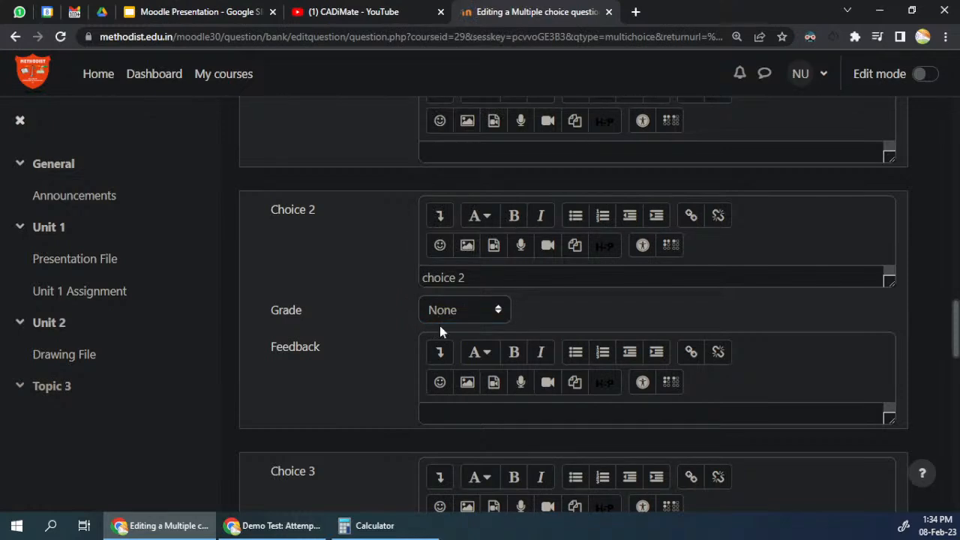
Step: Save the changes to the multiple choice question and return to the question bank
{"action": "scroll", "coordinate": [356, 332], "scroll_direction": "down", "scroll_amount": 1}
{"action": "scroll", "coordinate": [352, 340], "scroll_direction": "down", "scroll_amount": 9}
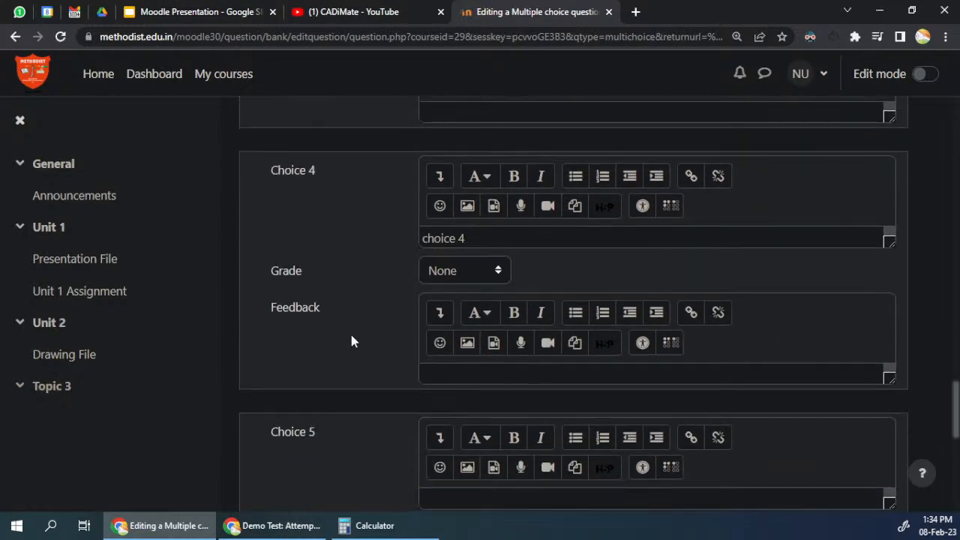
{"action": "scroll", "coordinate": [352, 341], "scroll_direction": "down", "scroll_amount": 2}
{"action": "left_click", "coordinate": [463, 399]}
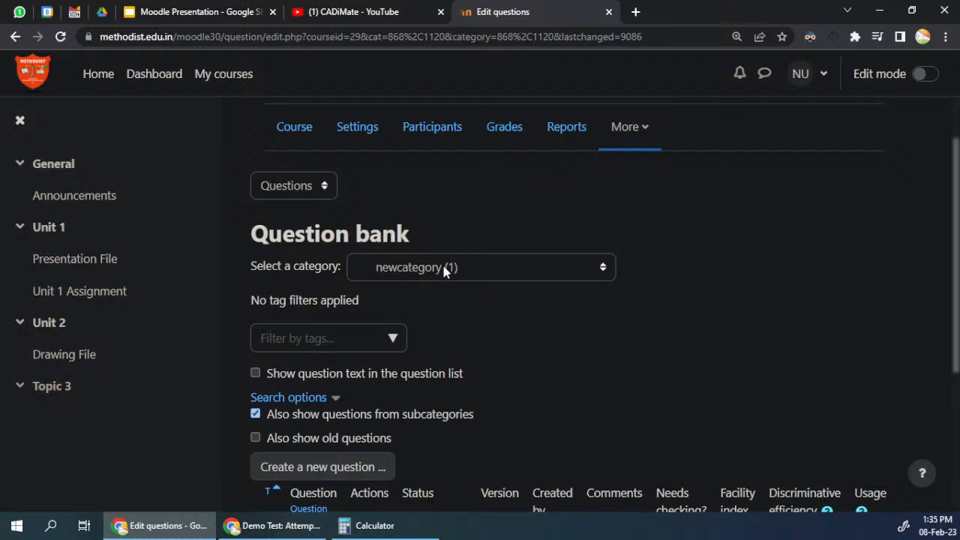
Step: Preview the Q1MCQ question from the question bank and review its question statement and answer choices
{"action": "scroll", "coordinate": [450, 314], "scroll_direction": "down", "scroll_amount": 3}
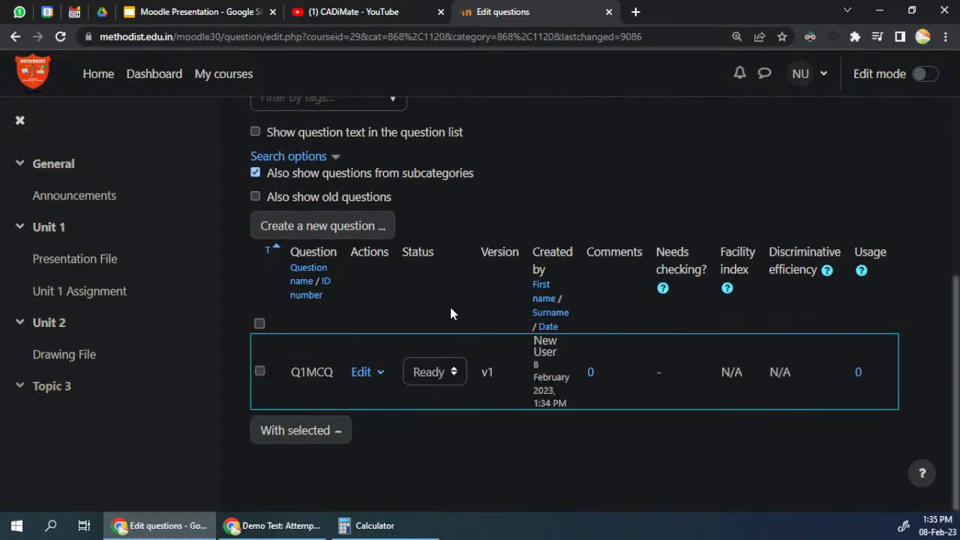
{"action": "left_click", "coordinate": [367, 375]}
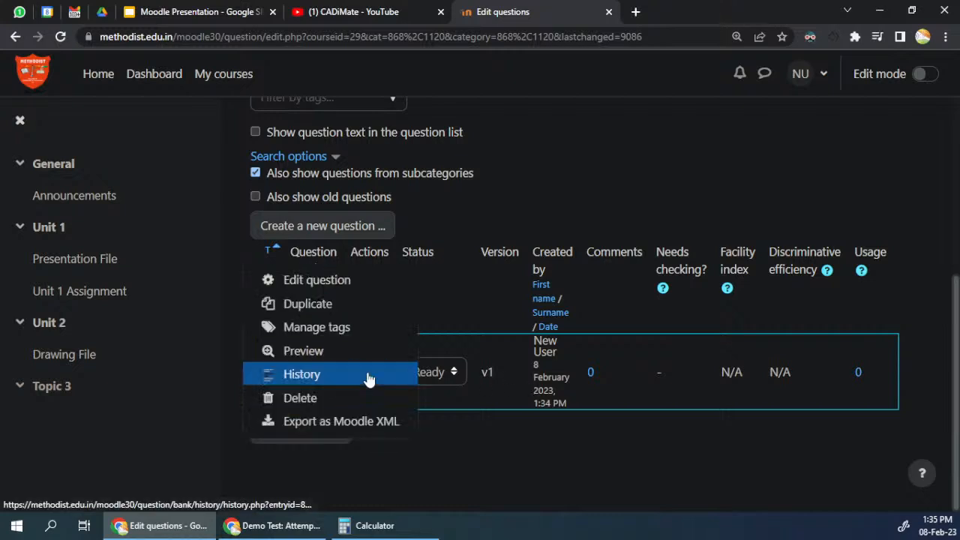
{"action": "left_click", "coordinate": [317, 351]}
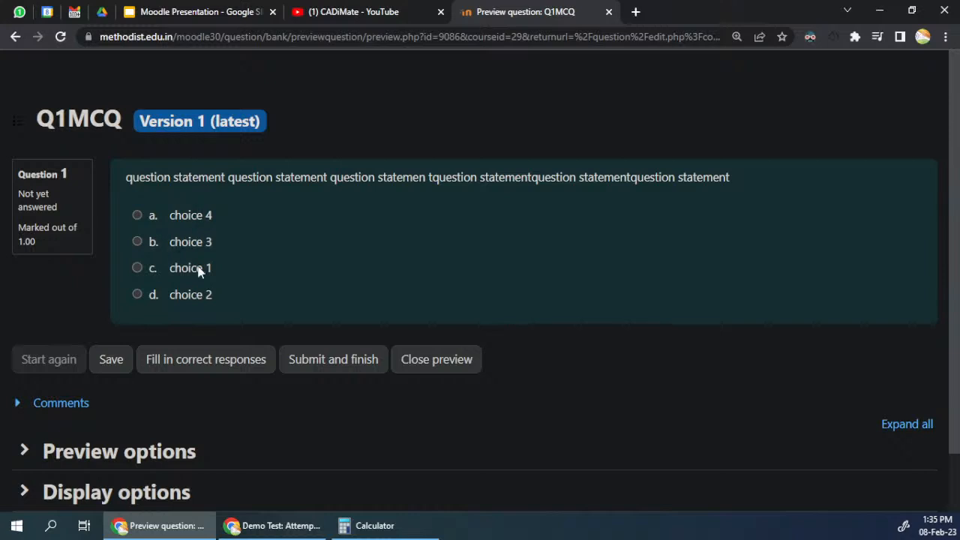
{"action": "left_click_drag", "start_coordinate": [181, 215], "coordinate": [202, 285]}
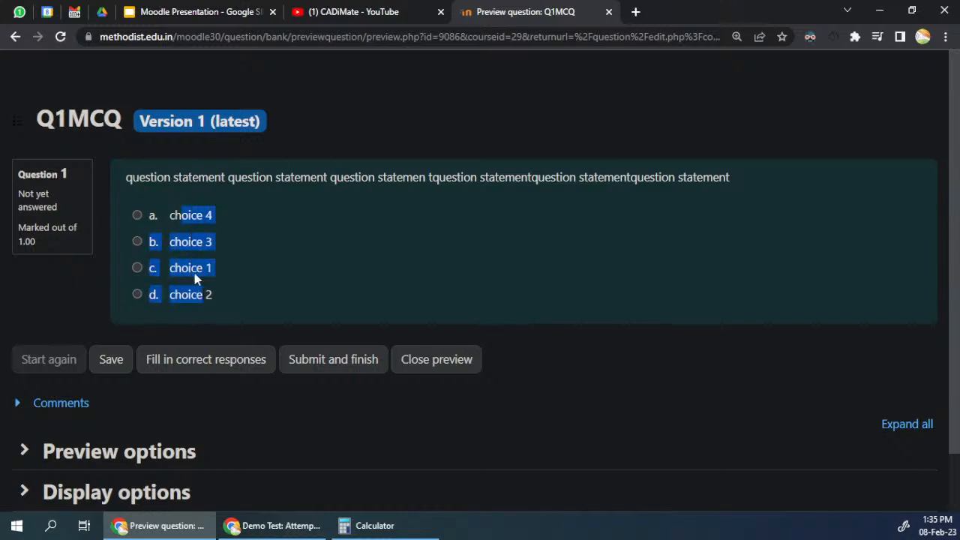
{"action": "left_click_drag", "start_coordinate": [126, 177], "coordinate": [729, 177]}
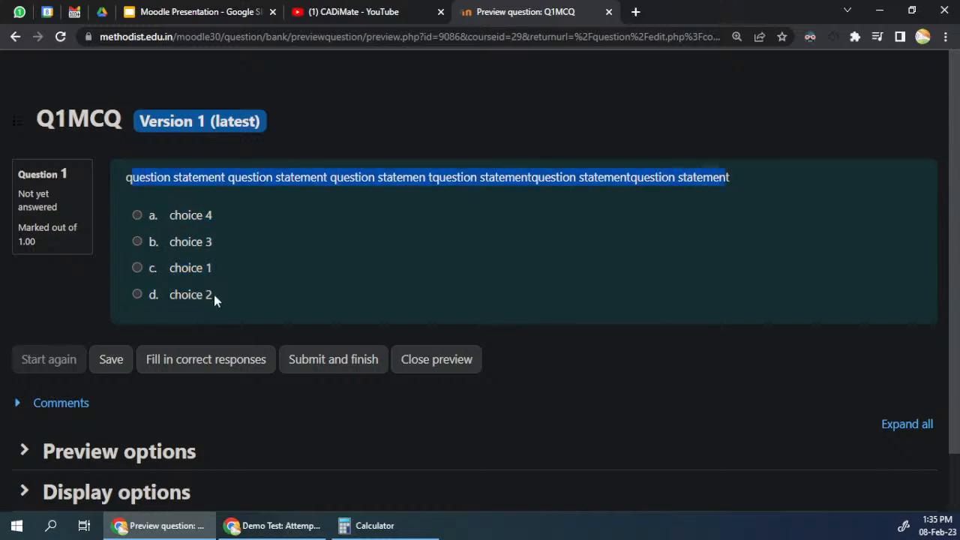
Step: Answer the previewed question with choice 3, submit it, and check the marking of that choice
{"action": "left_click", "coordinate": [173, 248]}
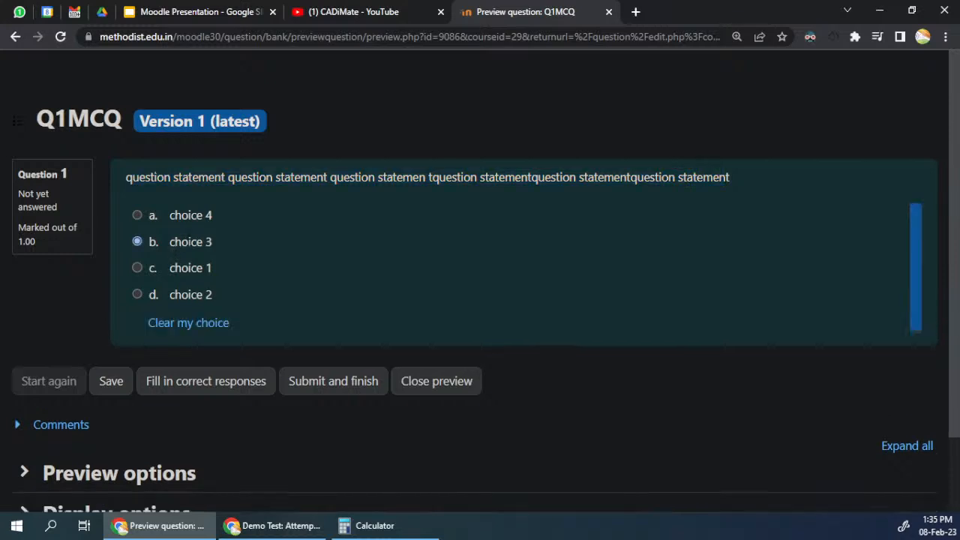
{"action": "left_click", "coordinate": [324, 387]}
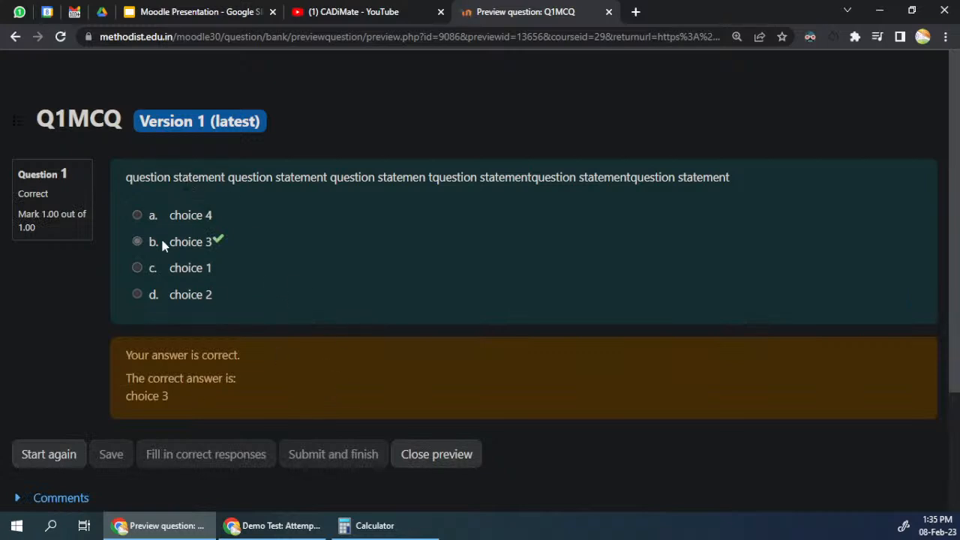
{"action": "left_click_drag", "start_coordinate": [168, 243], "coordinate": [213, 243]}
Step: Restart the preview, submit choice 1 as the answer, review the feedback message, and close the preview
{"action": "left_click", "coordinate": [27, 455]}
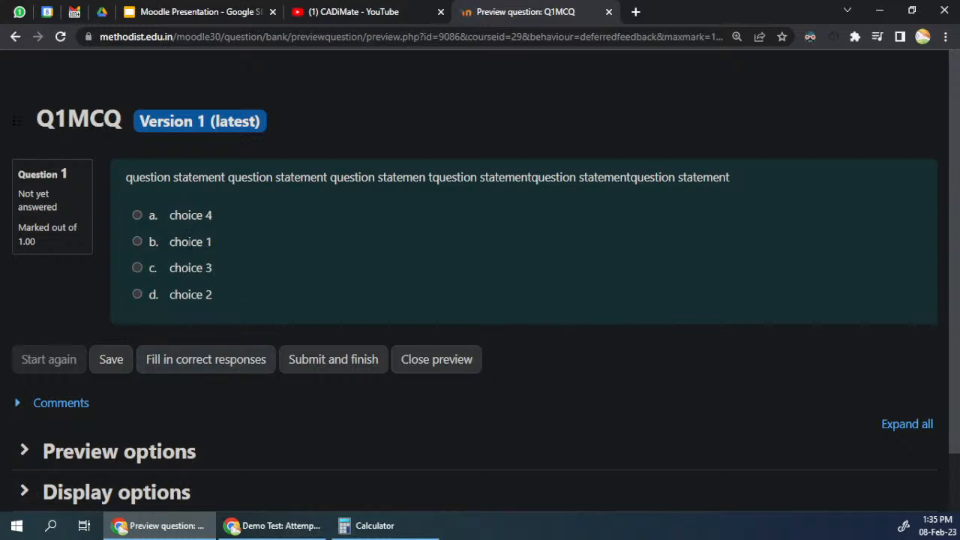
{"action": "left_click", "coordinate": [180, 241]}
{"action": "left_click", "coordinate": [343, 380]}
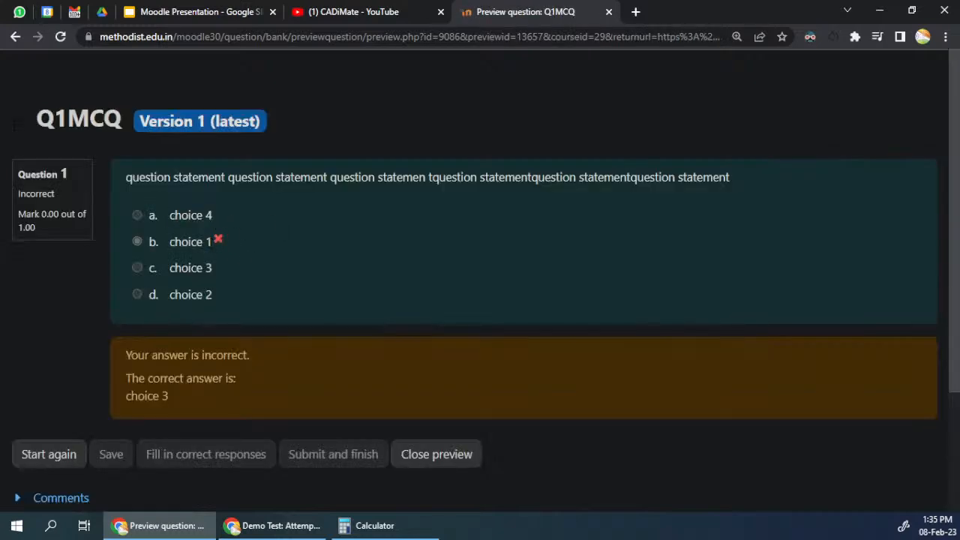
{"action": "left_click_drag", "start_coordinate": [123, 357], "coordinate": [197, 403]}
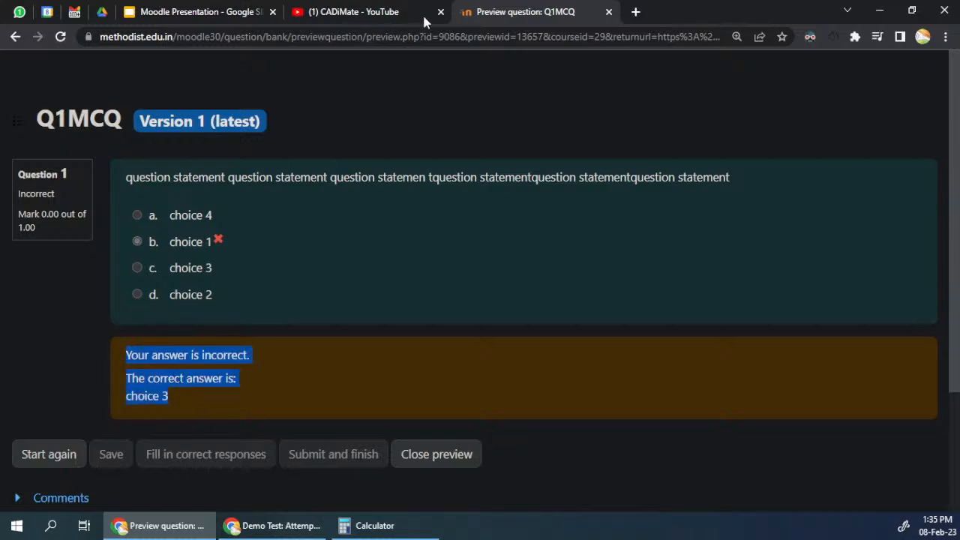
{"action": "left_click", "coordinate": [447, 465]}
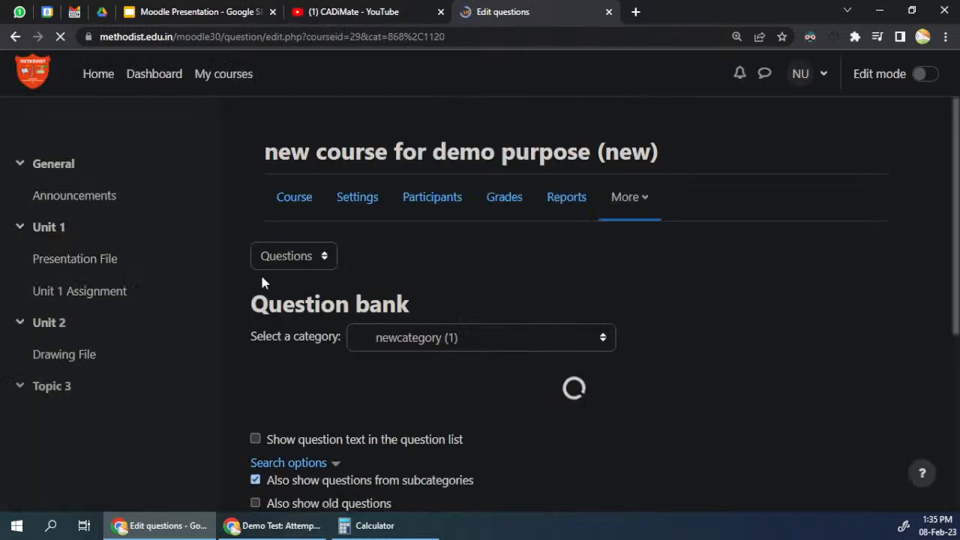
Step: Open Q1MCQ for editing and enter "Feedback for wrong option" as the feedback for Choice 1
{"action": "scroll", "coordinate": [262, 281], "scroll_direction": "down", "scroll_amount": 4}
{"action": "left_click", "coordinate": [364, 371]}
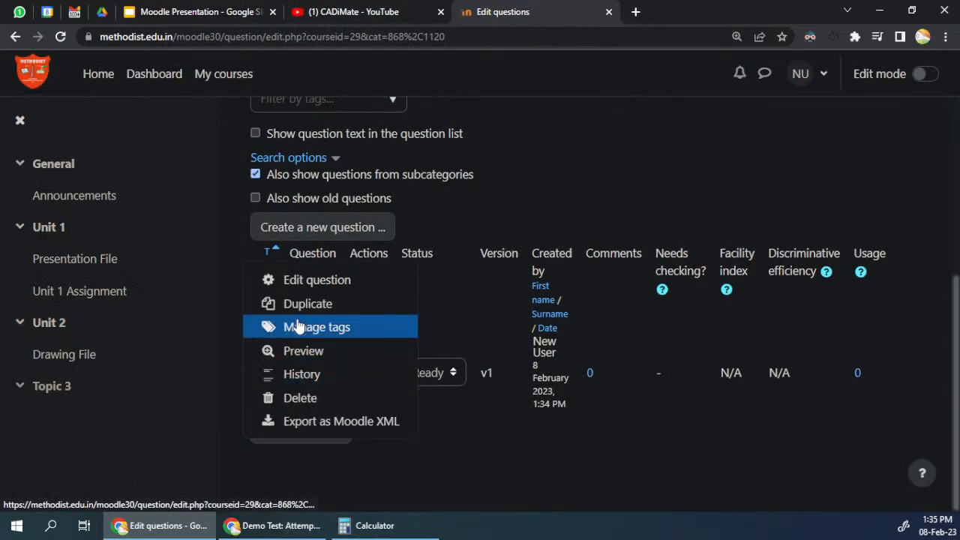
{"action": "left_click", "coordinate": [300, 282]}
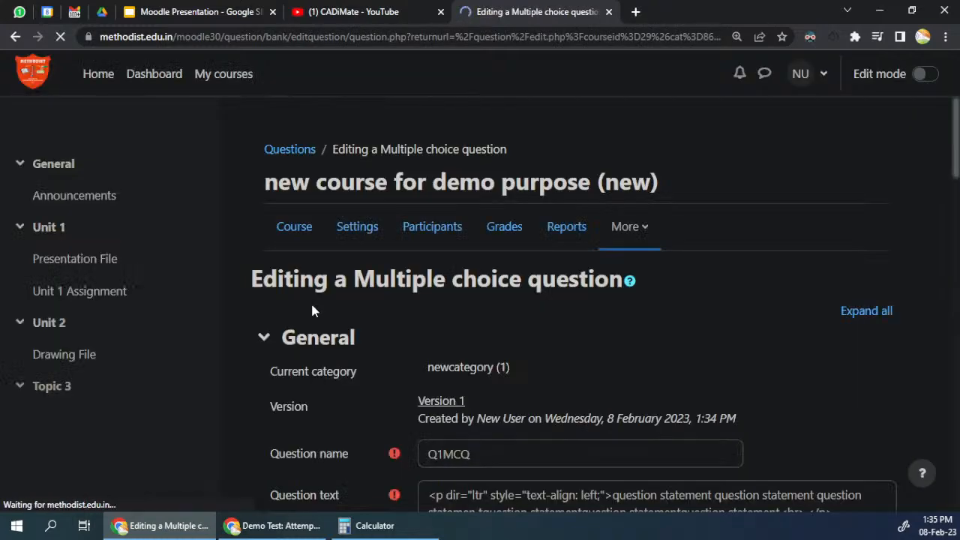
{"action": "scroll", "coordinate": [311, 304], "scroll_direction": "down", "scroll_amount": 5}
{"action": "scroll", "coordinate": [310, 316], "scroll_direction": "down", "scroll_amount": 10}
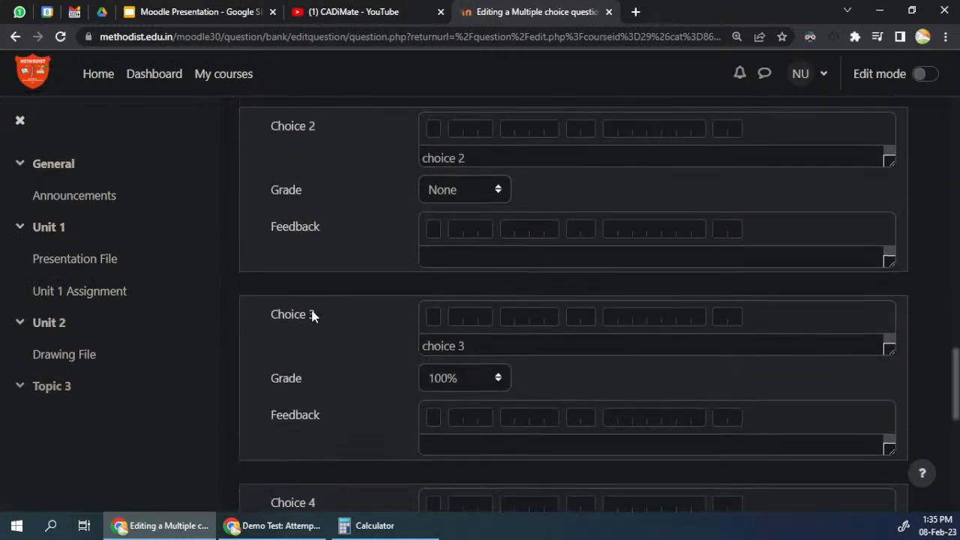
{"action": "scroll", "coordinate": [432, 225], "scroll_direction": "up", "scroll_amount": 4}
{"action": "left_click", "coordinate": [450, 405]}
{"action": "type", "text": "Feedback for wrong option"}
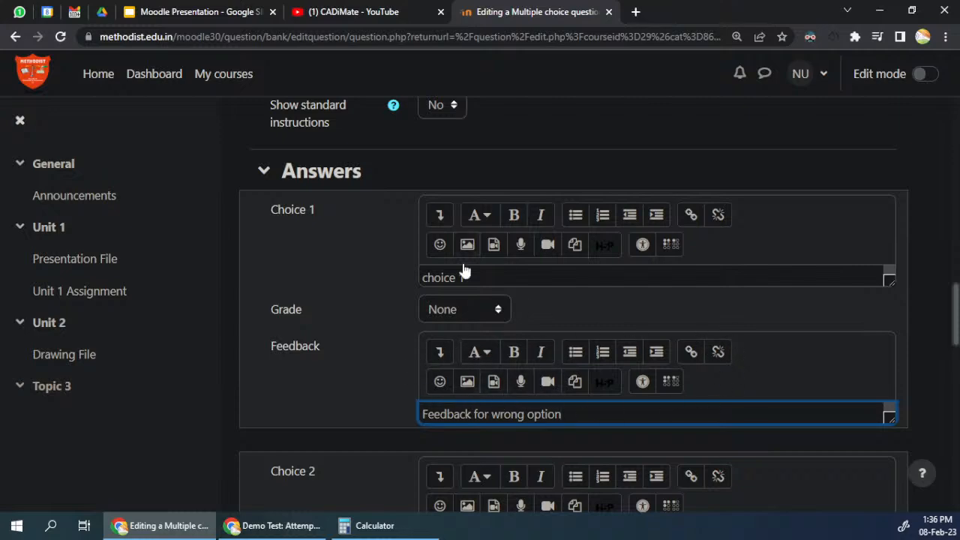
Step: Look over the feedback fields of the other choices and save the changes to the question
{"action": "scroll", "coordinate": [429, 428], "scroll_direction": "down", "scroll_amount": 9}
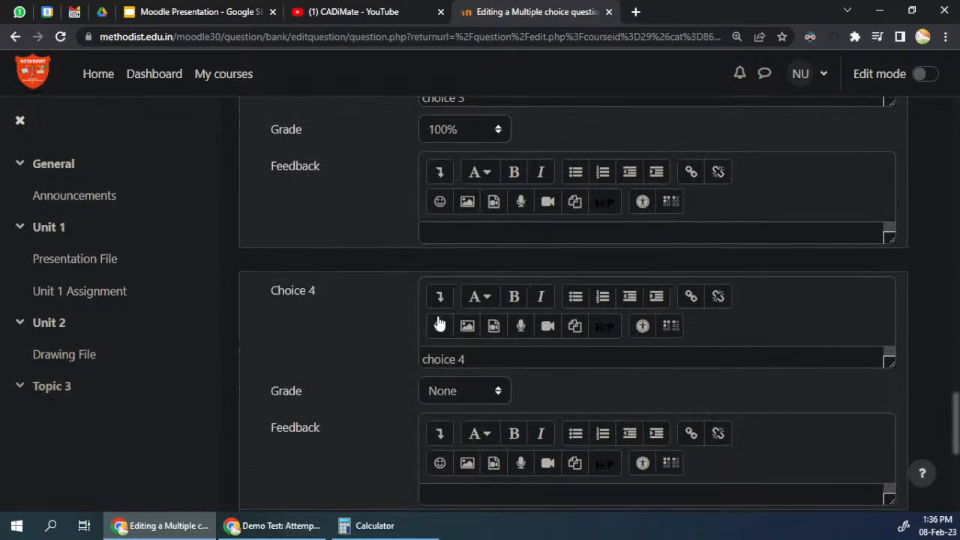
{"action": "scroll", "coordinate": [439, 319], "scroll_direction": "down", "scroll_amount": 10}
{"action": "scroll", "coordinate": [440, 368], "scroll_direction": "up", "scroll_amount": 20}
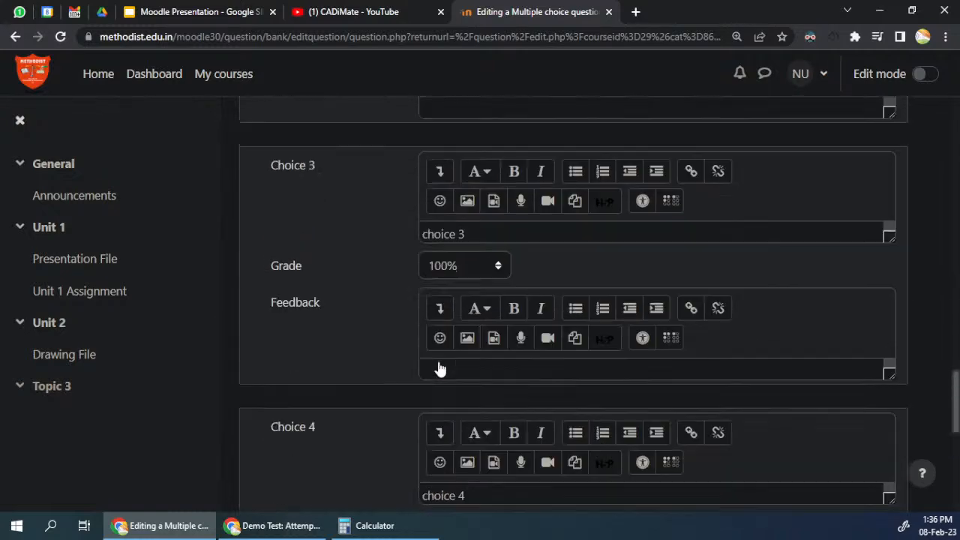
{"action": "scroll", "coordinate": [306, 364], "scroll_direction": "down", "scroll_amount": 15}
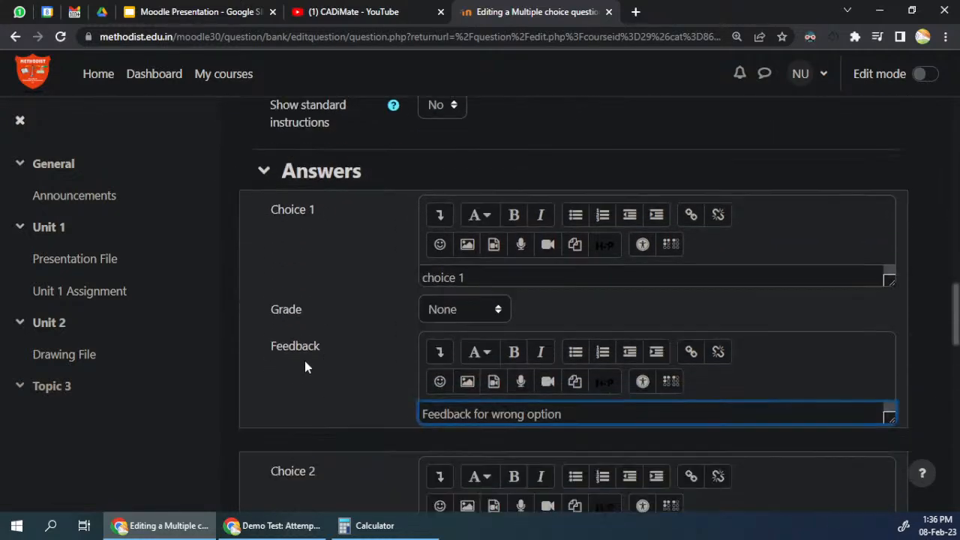
{"action": "left_click", "coordinate": [484, 404]}
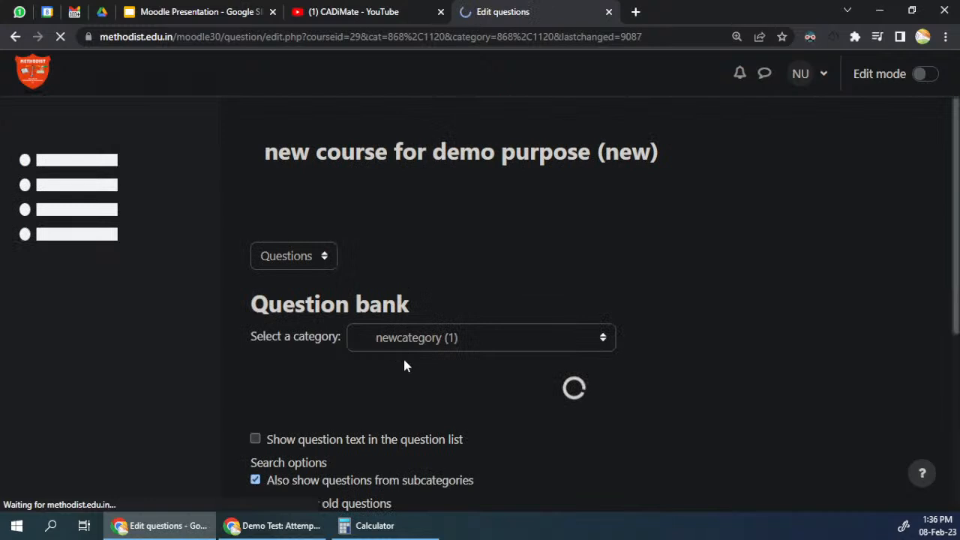
Step: Preview the updated Q1MCQ question and submit choice 1 as the answer
{"action": "left_click", "coordinate": [368, 377]}
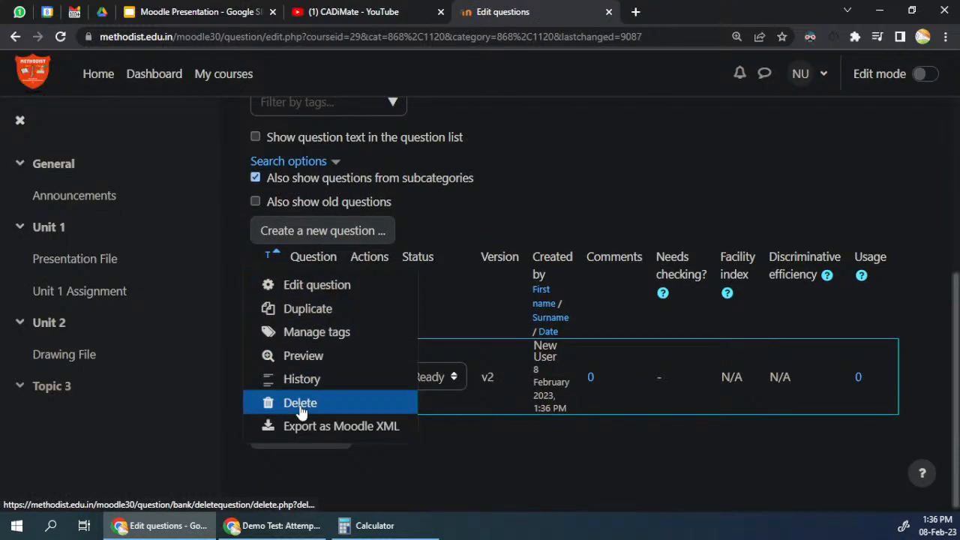
{"action": "left_click", "coordinate": [305, 359]}
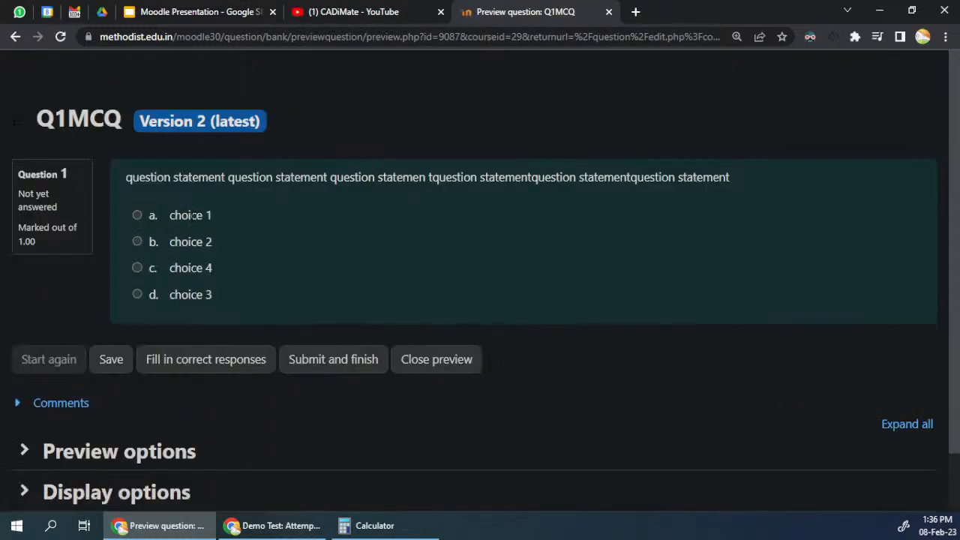
{"action": "left_click", "coordinate": [193, 216]}
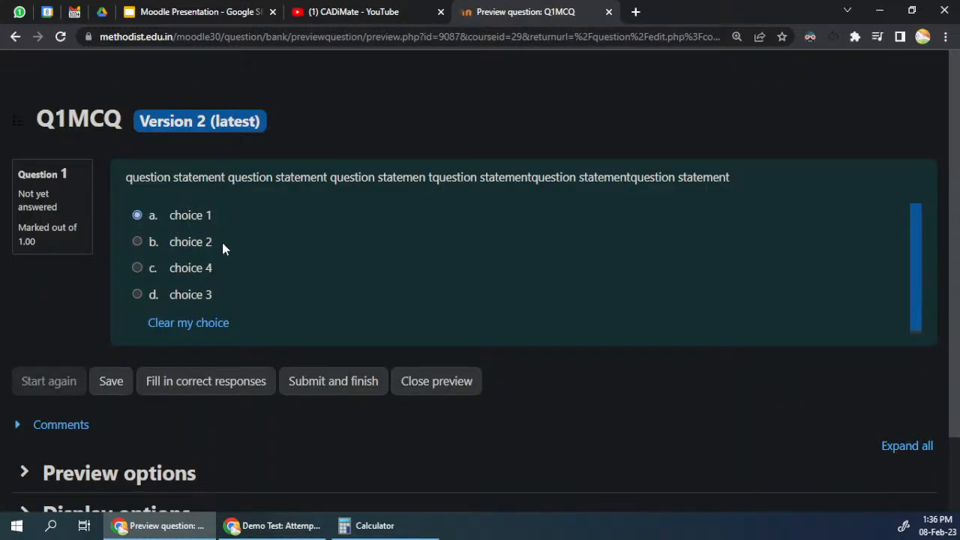
{"action": "left_click", "coordinate": [325, 379]}
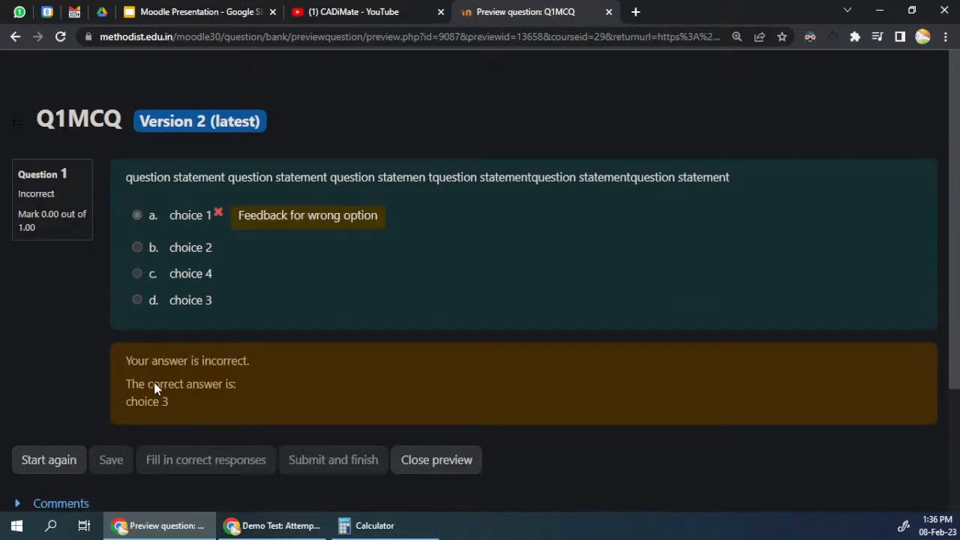
Step: Examine the correct answer line and the feedback text beside choice 1 in the submitted preview
{"action": "left_click_drag", "start_coordinate": [125, 389], "coordinate": [247, 388]}
{"action": "left_click_drag", "start_coordinate": [115, 407], "coordinate": [162, 402]}
{"action": "left_click_drag", "start_coordinate": [237, 217], "coordinate": [380, 218]}
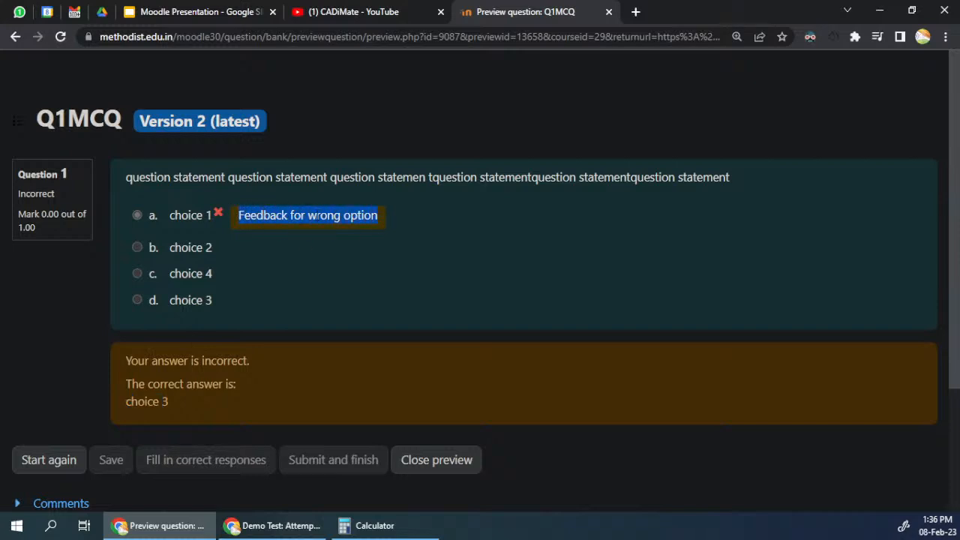
{"action": "left_click", "coordinate": [316, 217]}
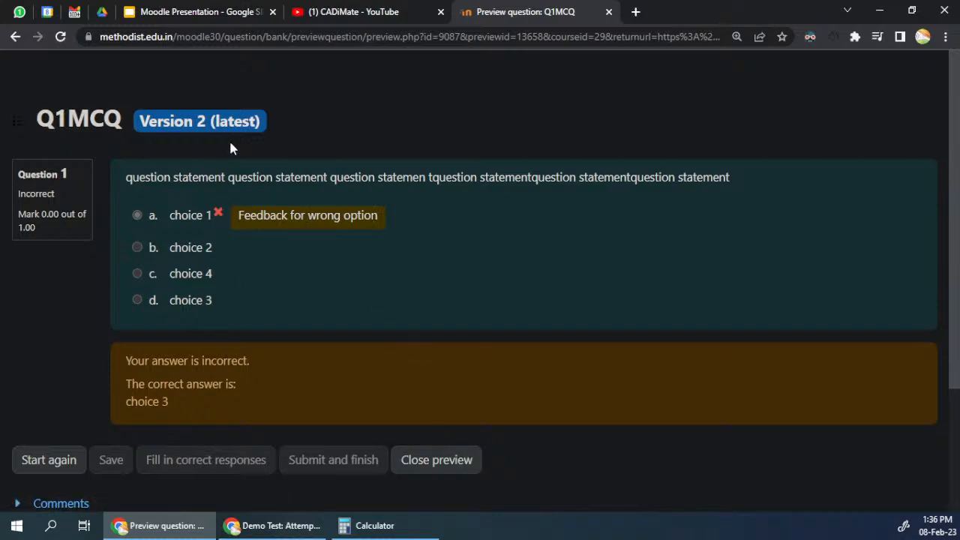
Step: Close the question preview and start a new True/False question from the question bank
{"action": "left_click", "coordinate": [422, 471]}
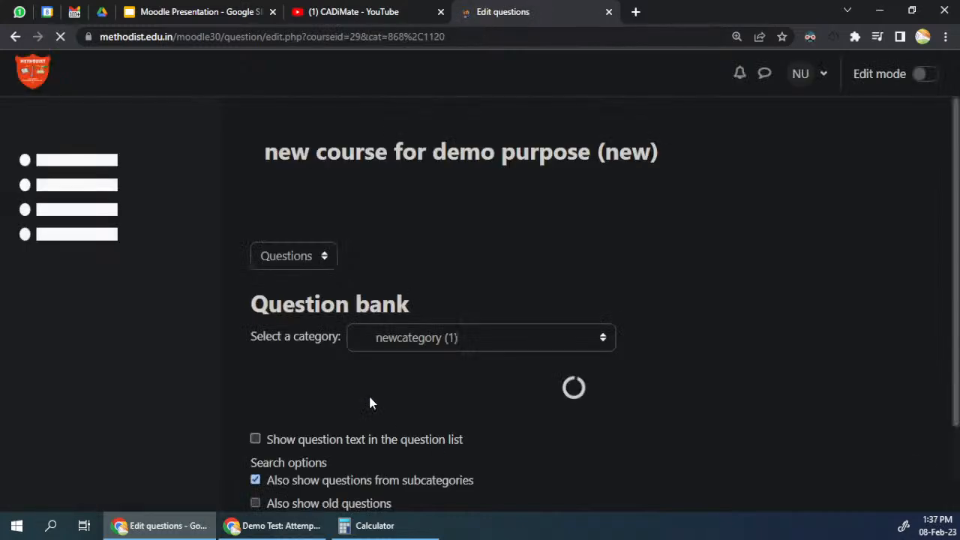
{"action": "scroll", "coordinate": [420, 306], "scroll_direction": "down", "scroll_amount": 2}
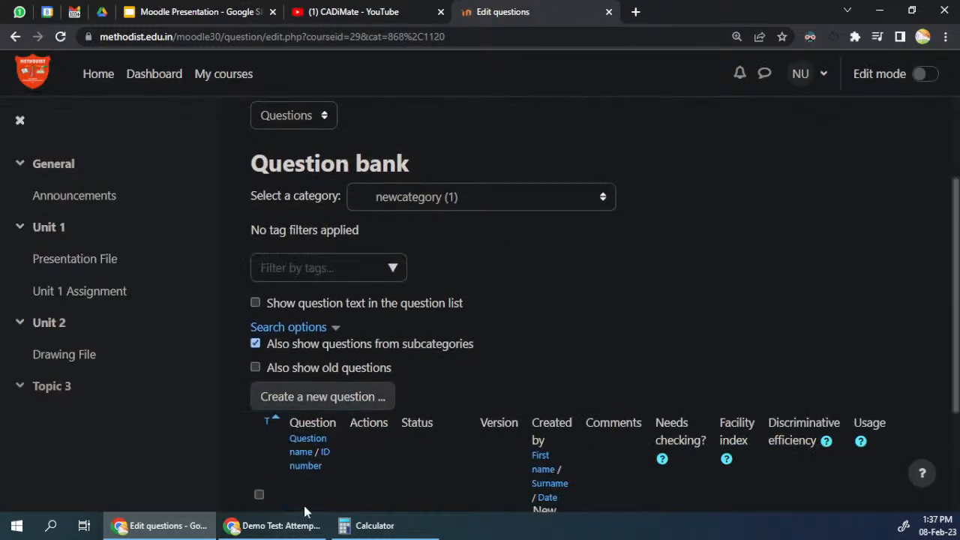
{"action": "scroll", "coordinate": [304, 456], "scroll_direction": "down", "scroll_amount": 2}
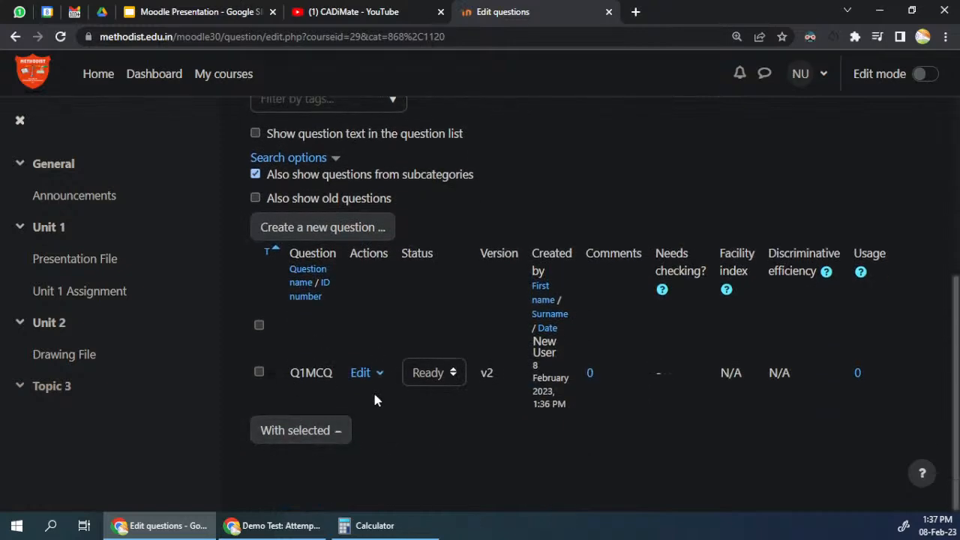
{"action": "scroll", "coordinate": [376, 400], "scroll_direction": "up", "scroll_amount": 1}
{"action": "left_click", "coordinate": [337, 299]}
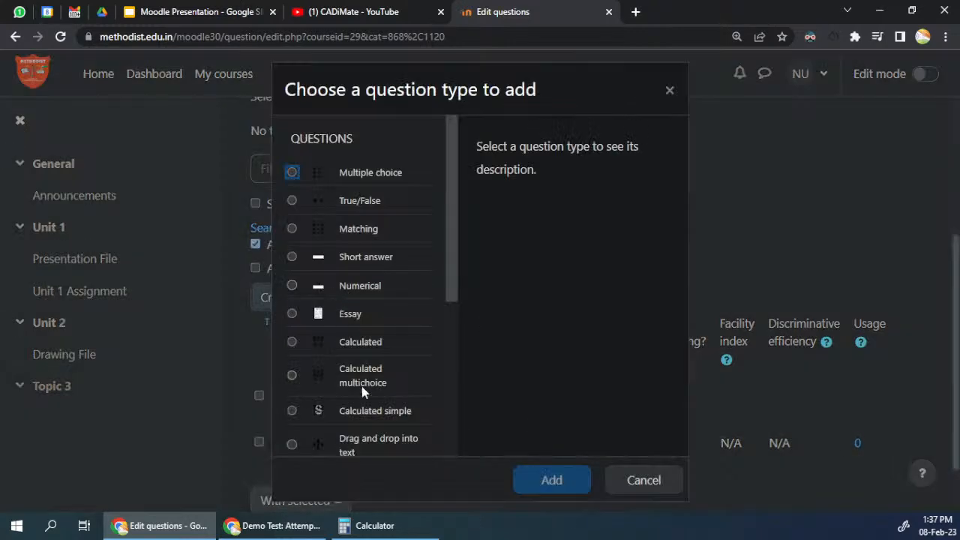
{"action": "left_click", "coordinate": [348, 200]}
{"action": "left_click", "coordinate": [543, 484]}
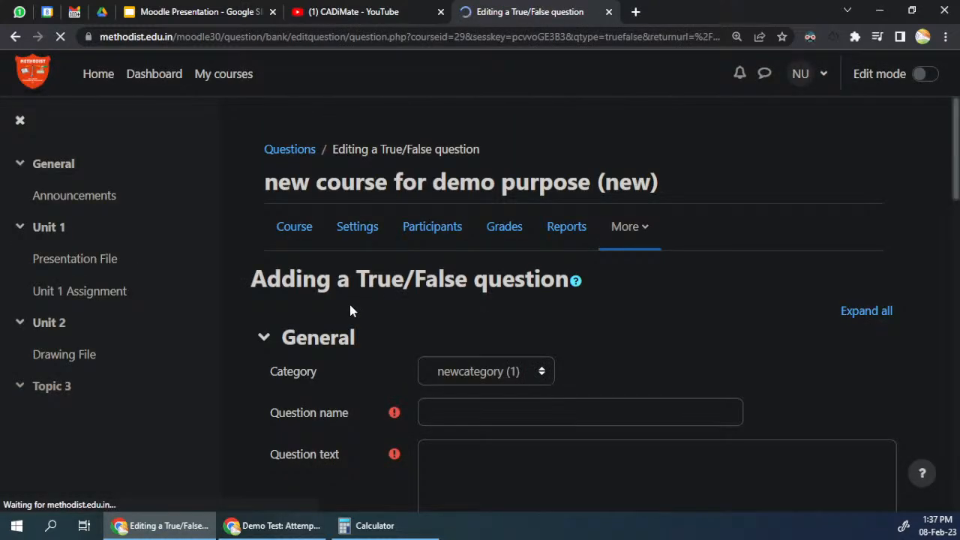
Step: Name the true/false question "tf`1" and enter "statement true" as its question text
{"action": "scroll", "coordinate": [350, 304], "scroll_direction": "down", "scroll_amount": 3}
{"action": "left_click", "coordinate": [438, 199]}
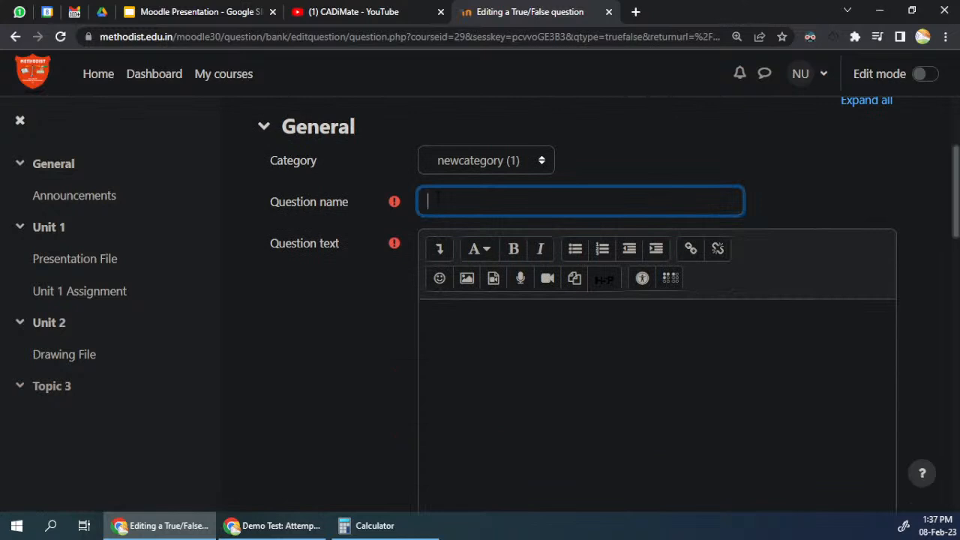
{"action": "type", "text": "tf1"}
{"action": "left_click", "coordinate": [440, 310]}
{"action": "scroll", "coordinate": [517, 353], "scroll_direction": "down", "scroll_amount": 3}
{"action": "scroll", "coordinate": [516, 353], "scroll_direction": "up", "scroll_amount": 3}
{"action": "type", "text": "state"}
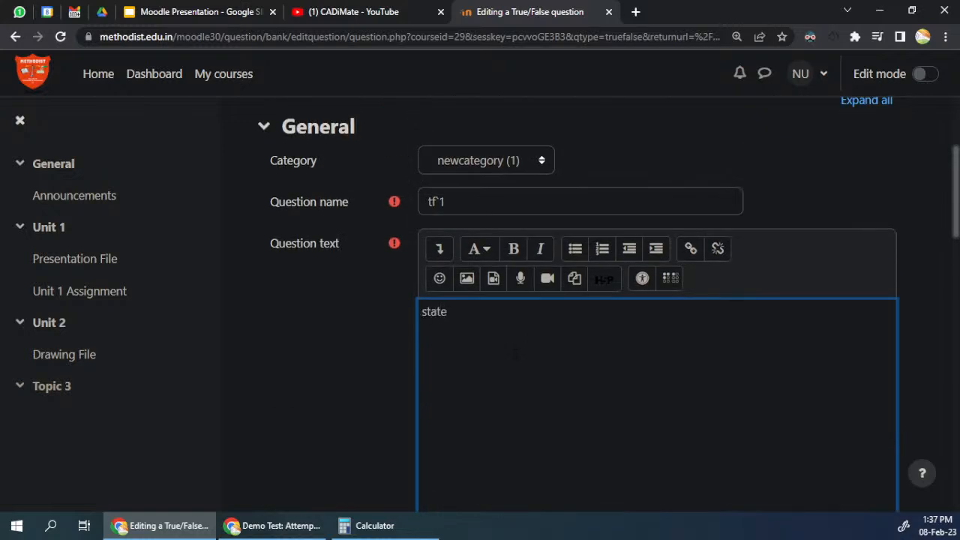
{"action": "type", "text": "ment true"}
Step: Look over the true/false form's status, default mark, feedback, correct answer, multiple tries and tags settings
{"action": "scroll", "coordinate": [413, 334], "scroll_direction": "down", "scroll_amount": 10}
{"action": "scroll", "coordinate": [412, 331], "scroll_direction": "down", "scroll_amount": 7}
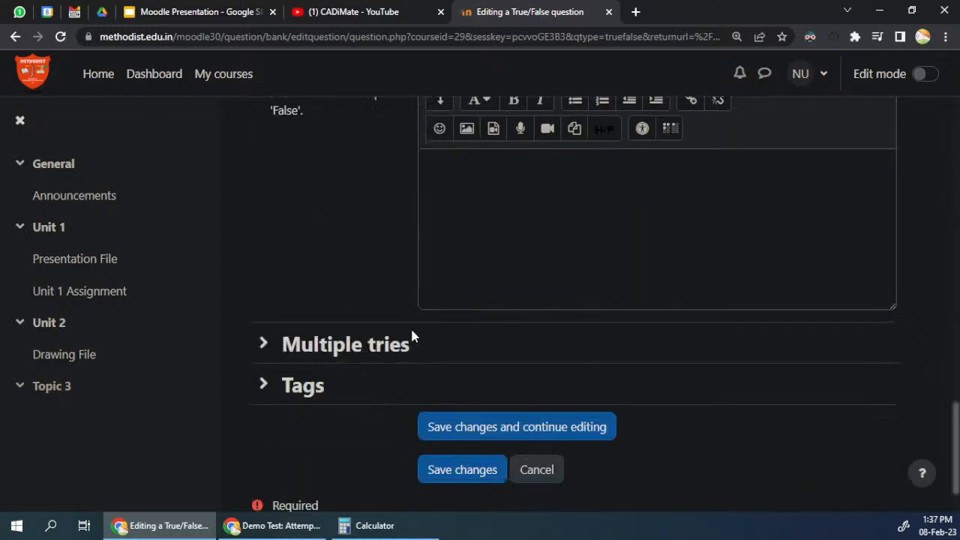
{"action": "scroll", "coordinate": [412, 331], "scroll_direction": "up", "scroll_amount": 8}
{"action": "scroll", "coordinate": [410, 334], "scroll_direction": "up", "scroll_amount": 5}
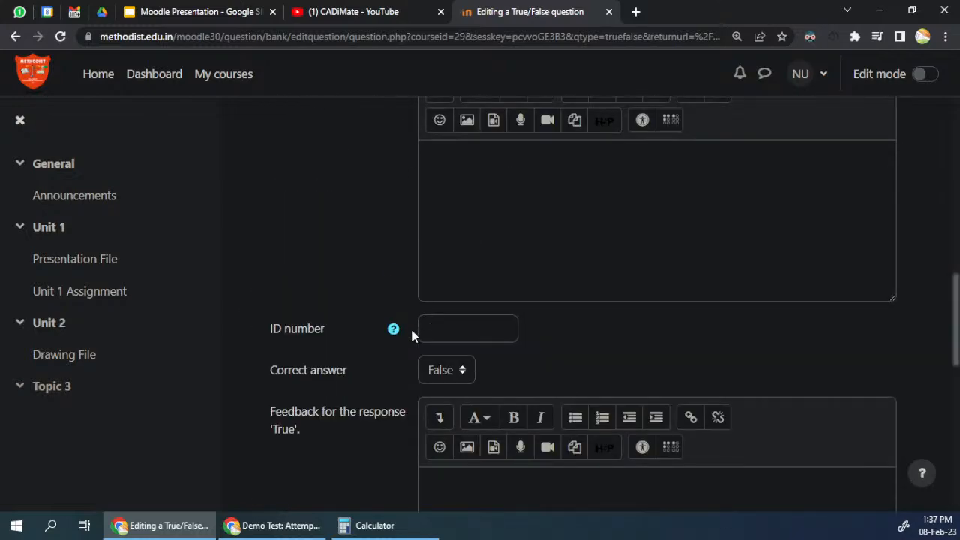
{"action": "scroll", "coordinate": [398, 325], "scroll_direction": "down", "scroll_amount": 4}
{"action": "scroll", "coordinate": [360, 330], "scroll_direction": "down", "scroll_amount": 10}
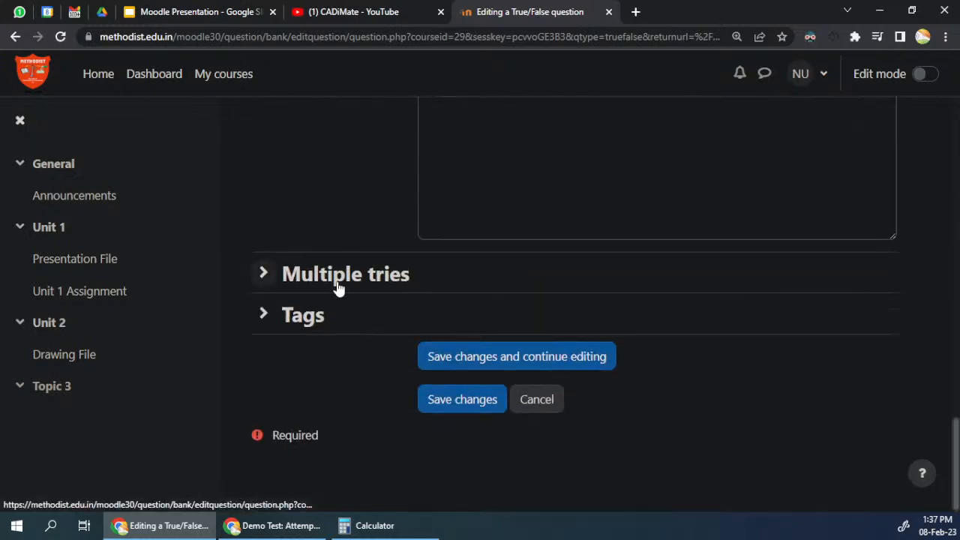
{"action": "scroll", "coordinate": [337, 285], "scroll_direction": "up", "scroll_amount": 4}
{"action": "scroll", "coordinate": [338, 291], "scroll_direction": "up", "scroll_amount": 5}
{"action": "scroll", "coordinate": [338, 292], "scroll_direction": "up", "scroll_amount": 3}
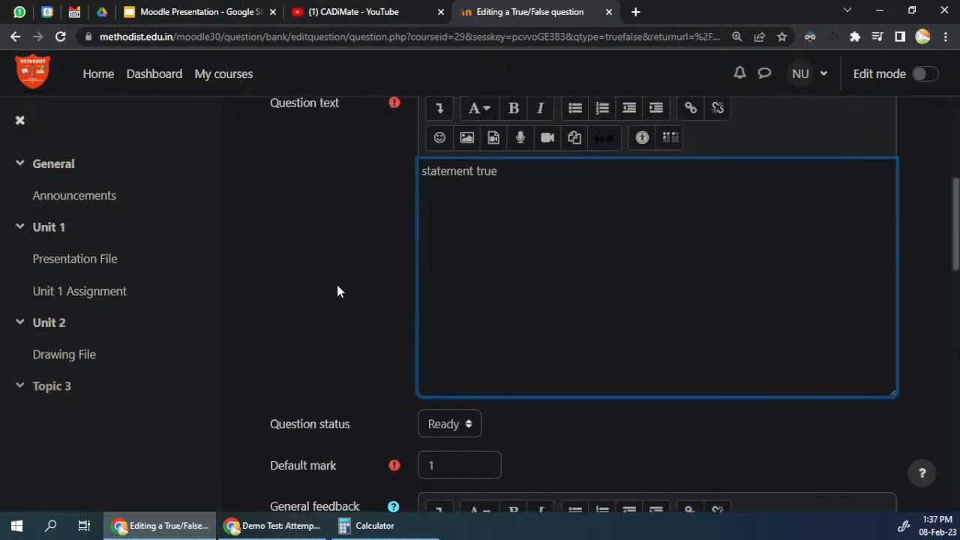
{"action": "scroll", "coordinate": [338, 291], "scroll_direction": "up", "scroll_amount": 2}
{"action": "scroll", "coordinate": [337, 290], "scroll_direction": "down", "scroll_amount": 3}
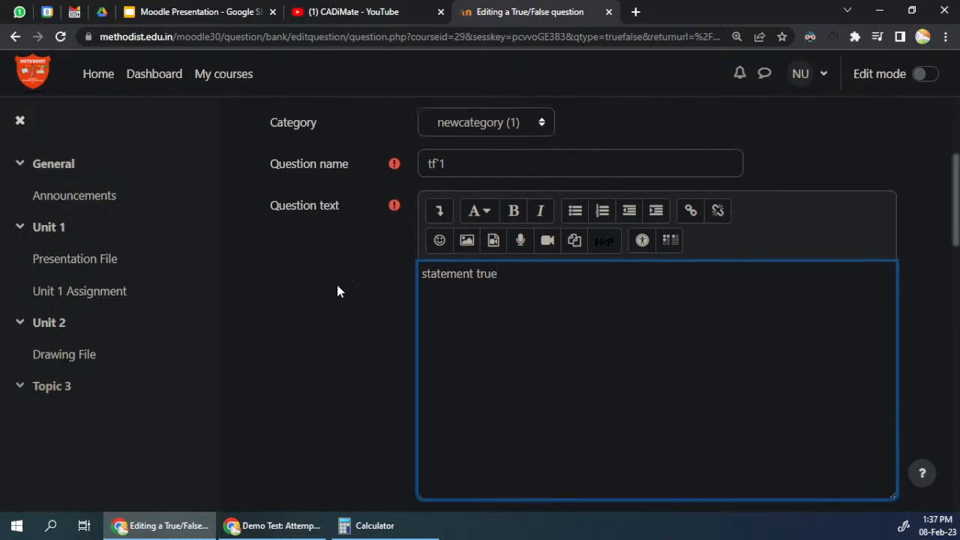
{"action": "scroll", "coordinate": [363, 360], "scroll_direction": "down", "scroll_amount": 5}
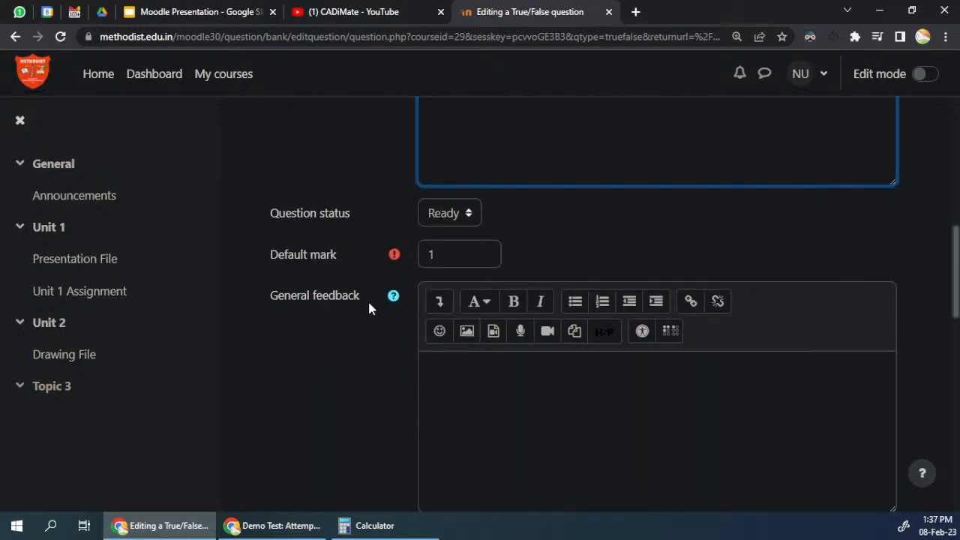
Step: Set the correct answer to False and save the true/false question
{"action": "left_click", "coordinate": [453, 375]}
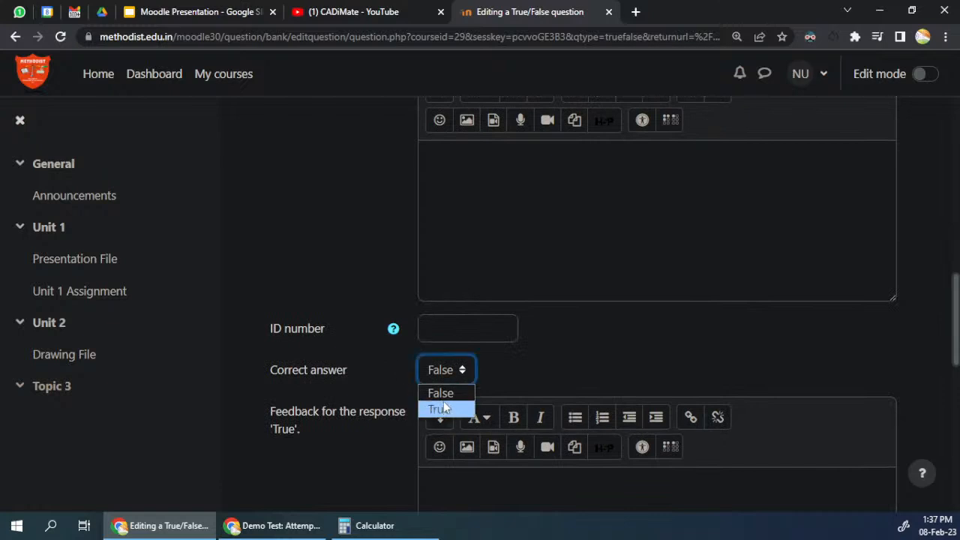
{"action": "left_click", "coordinate": [441, 393]}
{"action": "scroll", "coordinate": [345, 325], "scroll_direction": "down", "scroll_amount": 3}
{"action": "scroll", "coordinate": [343, 325], "scroll_direction": "down", "scroll_amount": 5}
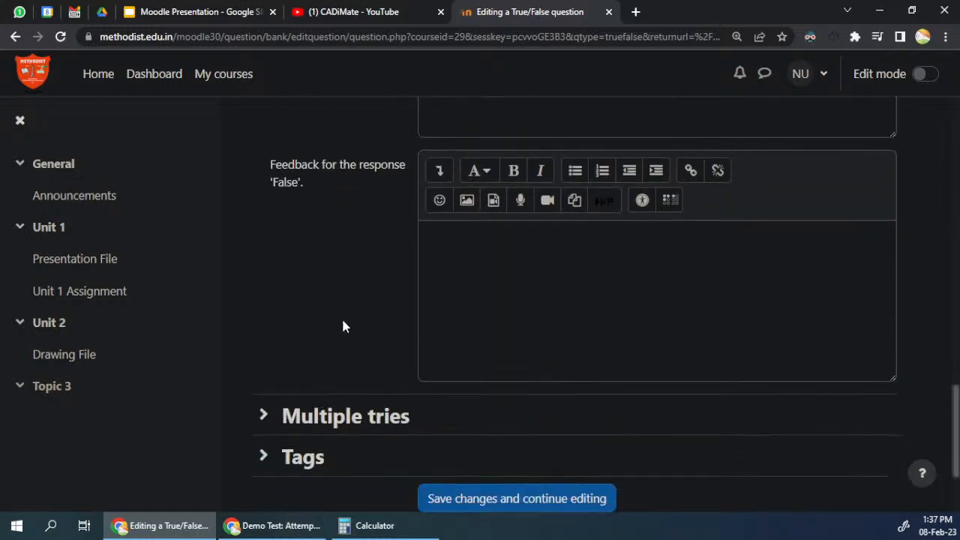
{"action": "left_click", "coordinate": [478, 399]}
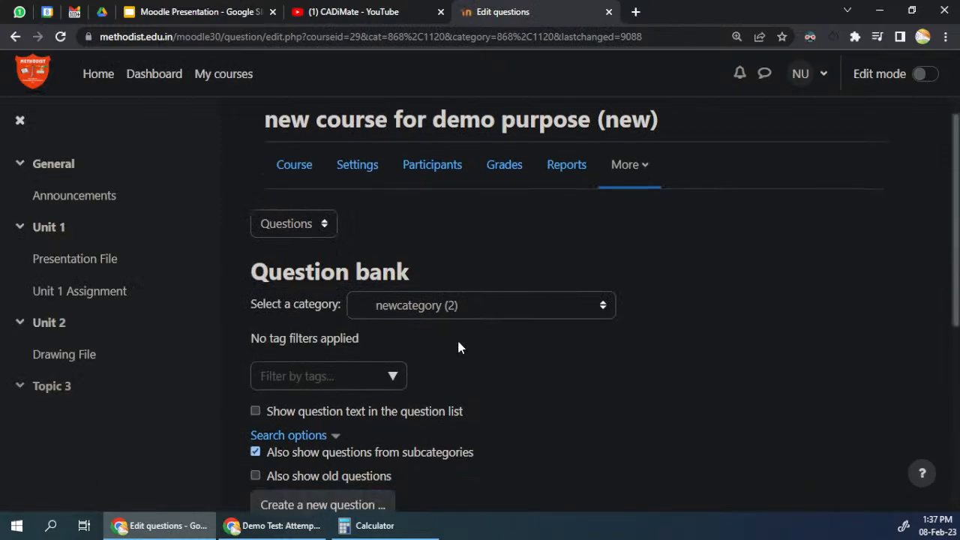
Step: Add a new Matching question from the question bank and switch to its editing form in the separate browser tab
{"action": "left_click", "coordinate": [329, 325]}
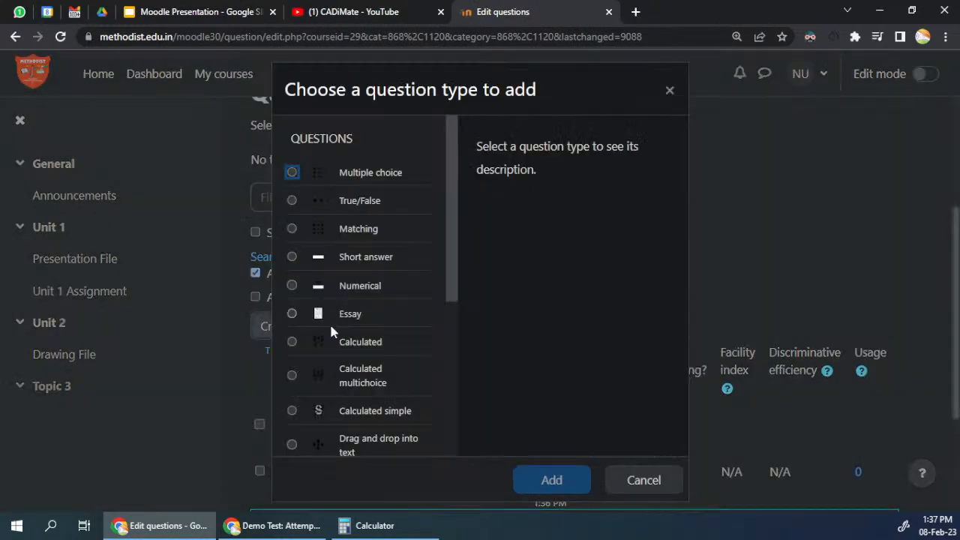
{"action": "left_click", "coordinate": [350, 227]}
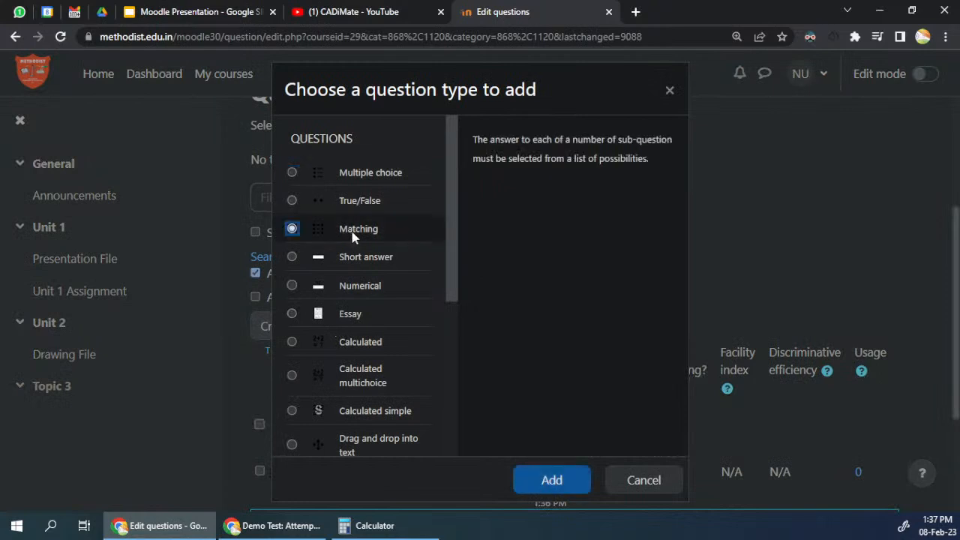
{"action": "left_click", "coordinate": [550, 483]}
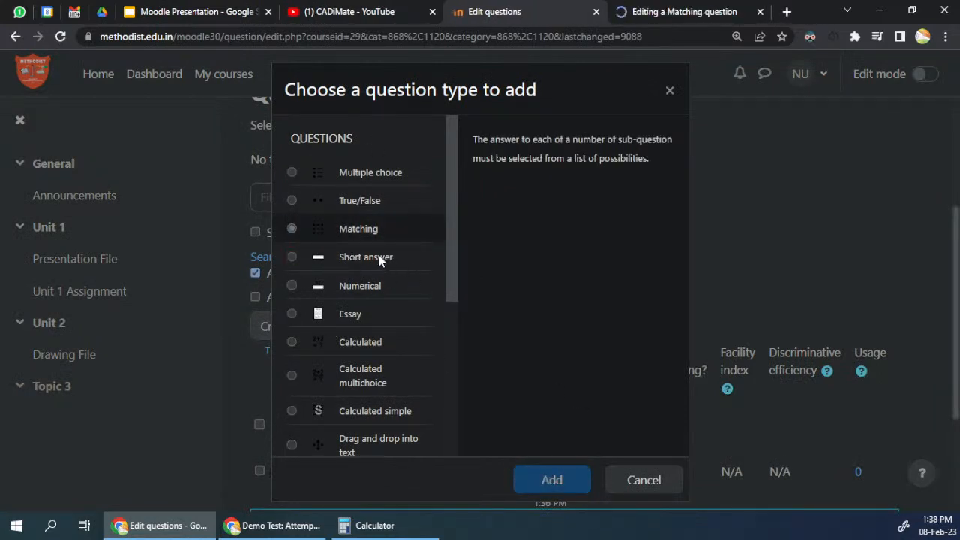
{"action": "left_click", "coordinate": [670, 91]}
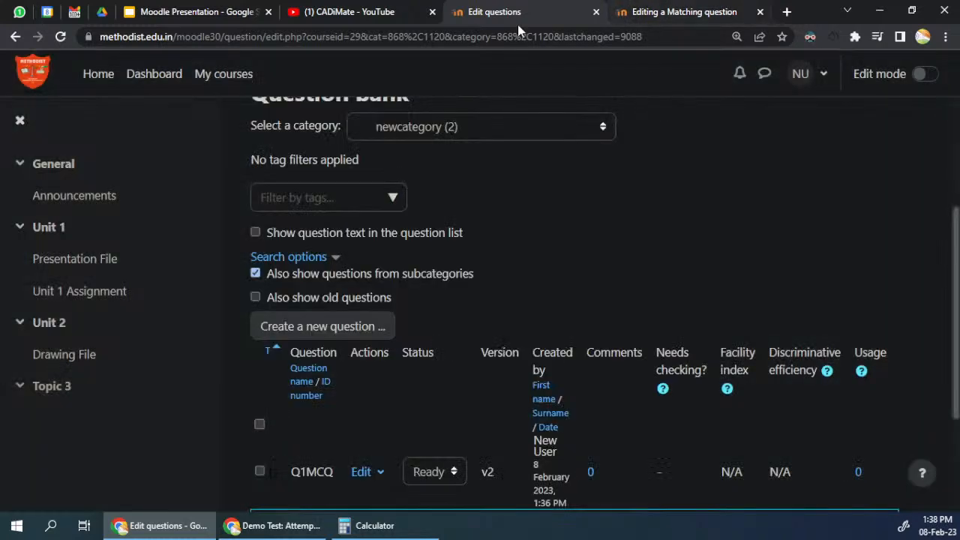
{"action": "left_click", "coordinate": [327, 335]}
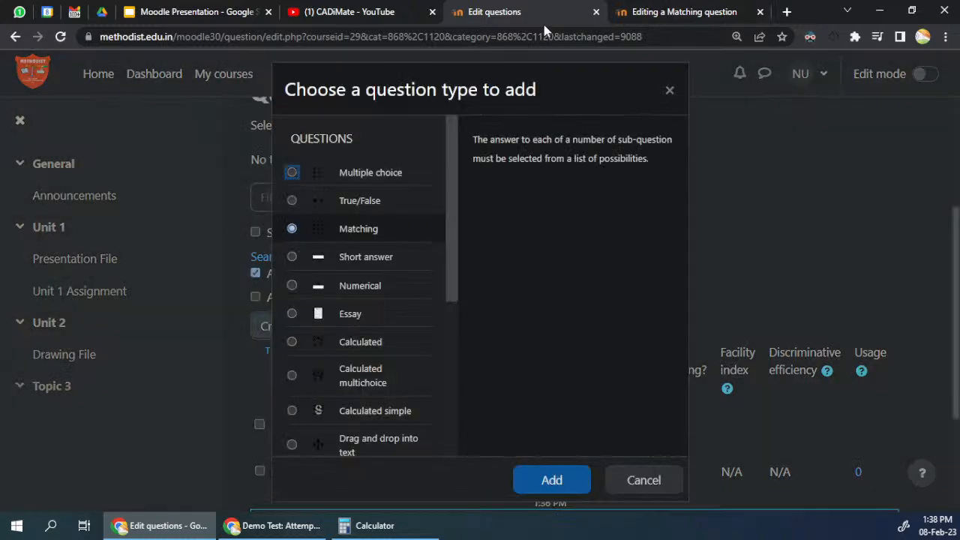
{"action": "left_click", "coordinate": [295, 231]}
{"action": "left_click", "coordinate": [551, 481]}
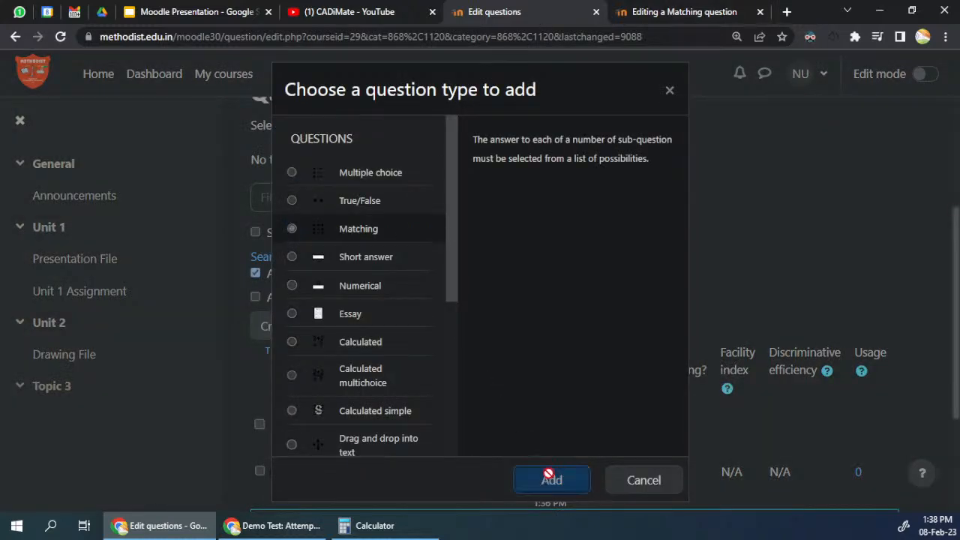
{"action": "left_click", "coordinate": [570, 9]}
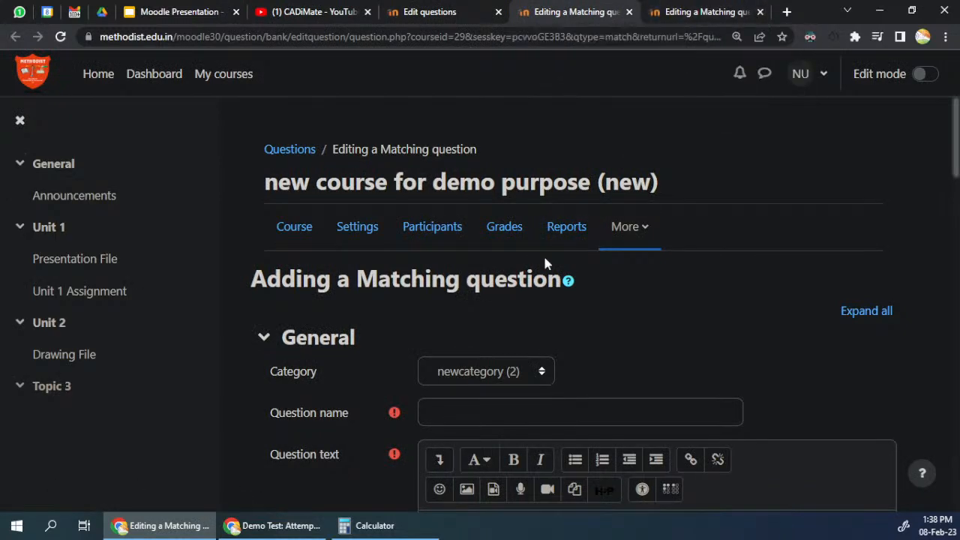
Step: Name the matching question "match1"
{"action": "scroll", "coordinate": [545, 261], "scroll_direction": "down", "scroll_amount": 7}
{"action": "scroll", "coordinate": [540, 315], "scroll_direction": "up", "scroll_amount": 5}
{"action": "left_click", "coordinate": [480, 271]}
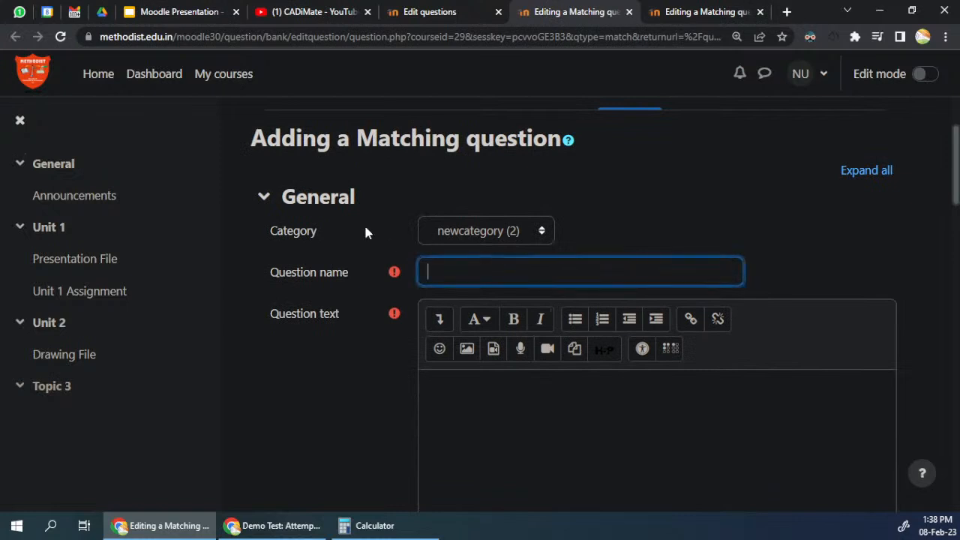
{"action": "left_click_drag", "start_coordinate": [358, 140], "coordinate": [572, 144]}
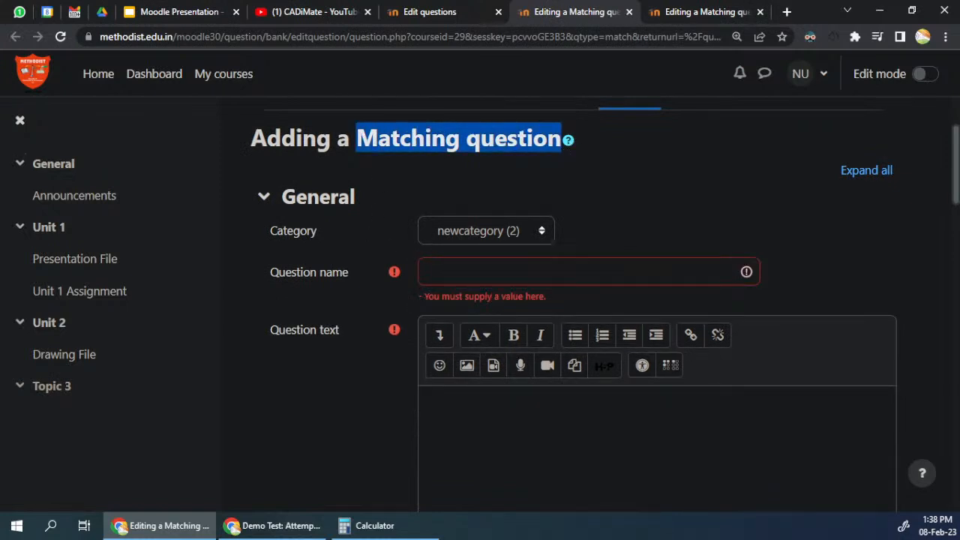
{"action": "left_click", "coordinate": [491, 272]}
{"action": "type", "text": "match1"}
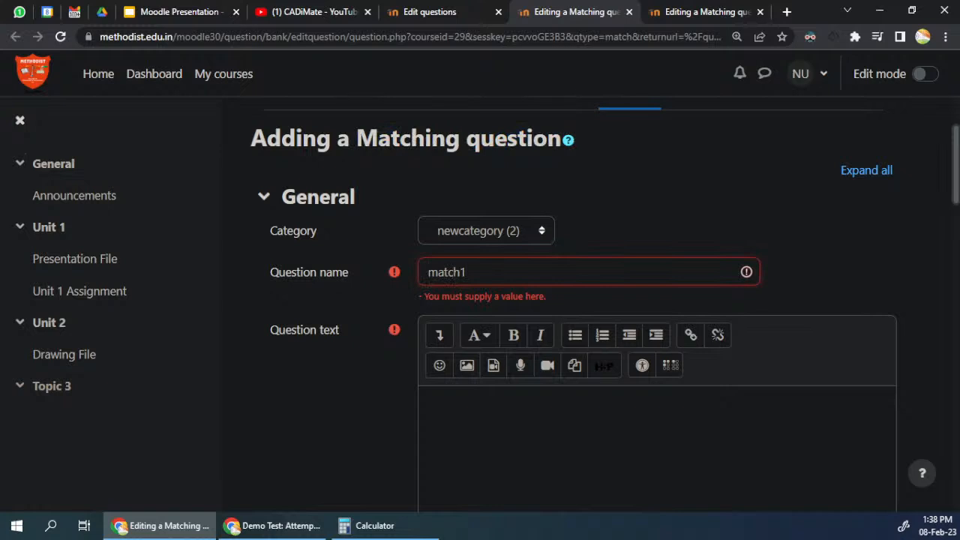
Step: Enter "match the left column options with the rights ones" as the matching question's text
{"action": "scroll", "coordinate": [537, 283], "scroll_direction": "down", "scroll_amount": 5}
{"action": "scroll", "coordinate": [538, 282], "scroll_direction": "up", "scroll_amount": 3}
{"action": "left_click", "coordinate": [538, 283]}
{"action": "type", "text": "mat"}
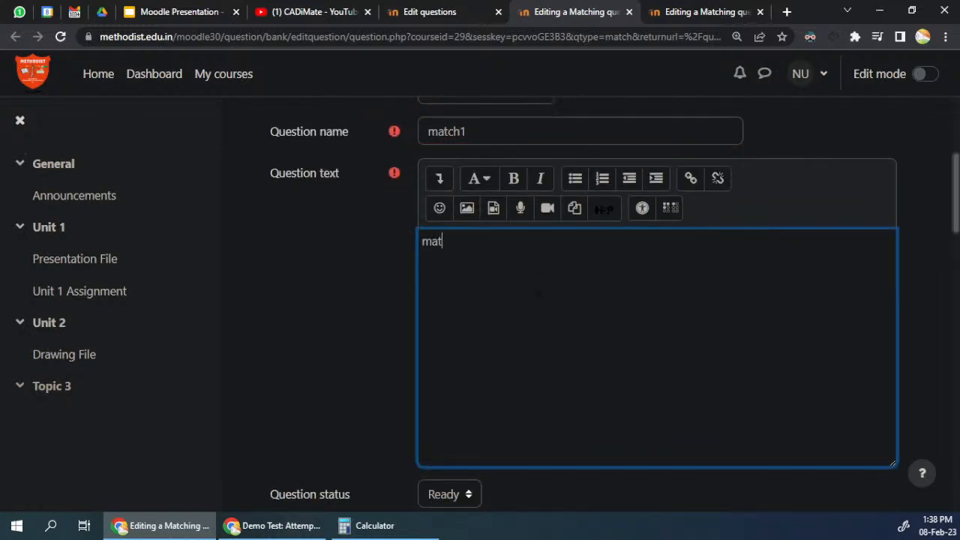
{"action": "type", "text": "ch the left column options with the rights onwee"}
{"action": "key", "text": "shift+Left"}
{"action": "key", "text": "shift+Left"}
{"action": "key", "text": "shift+Left"}
{"action": "type", "text": "es"}
Step: Enter "Option left 1" as Question 1 in the Answers section and "answer 1" as its answer
{"action": "scroll", "coordinate": [586, 300], "scroll_direction": "down", "scroll_amount": 5}
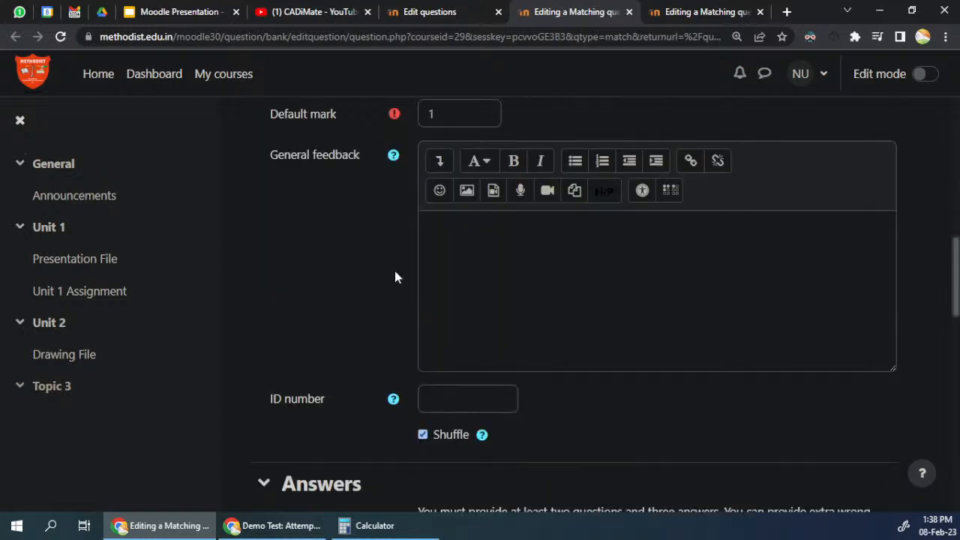
{"action": "scroll", "coordinate": [379, 288], "scroll_direction": "down", "scroll_amount": 5}
{"action": "left_click", "coordinate": [466, 315]}
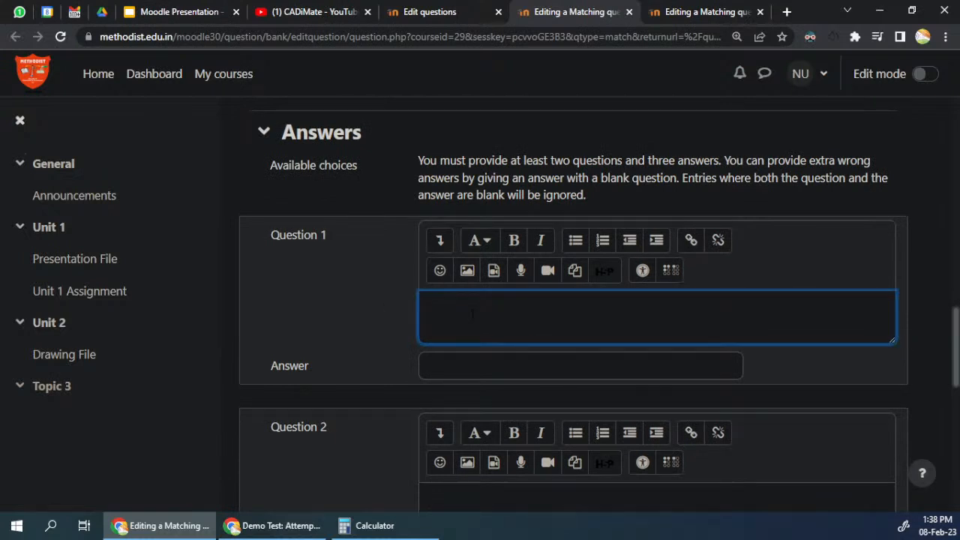
{"action": "type", "text": "Option left 1"}
{"action": "key", "text": "Tab"}
{"action": "type", "text": "answer"}
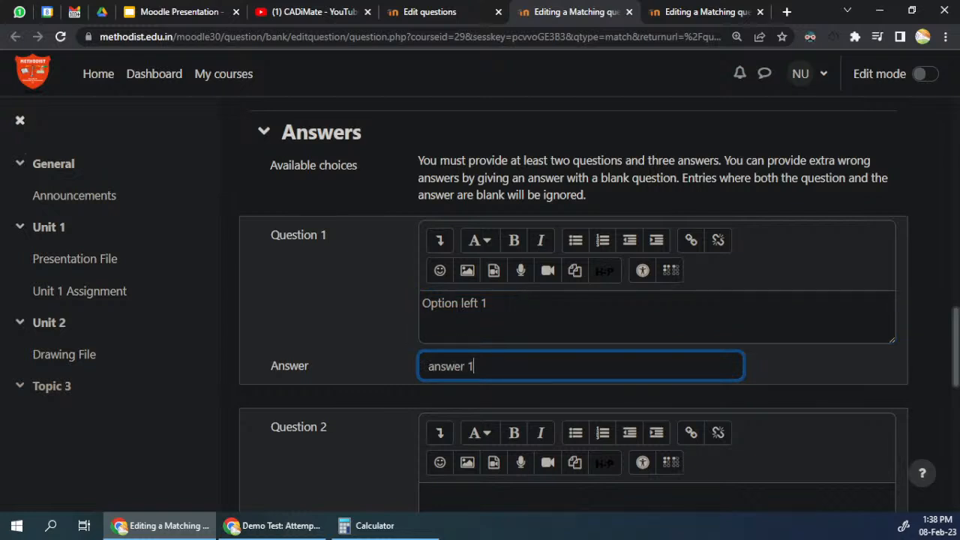
{"action": "scroll", "coordinate": [491, 436], "scroll_direction": "down", "scroll_amount": 2}
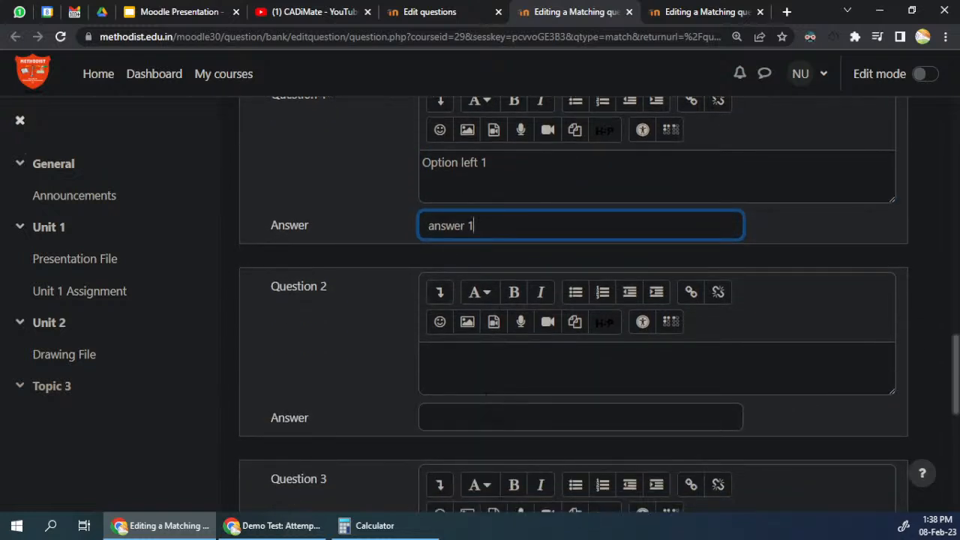
{"action": "left_click", "coordinate": [486, 368]}
{"action": "type", "text": "choice"}
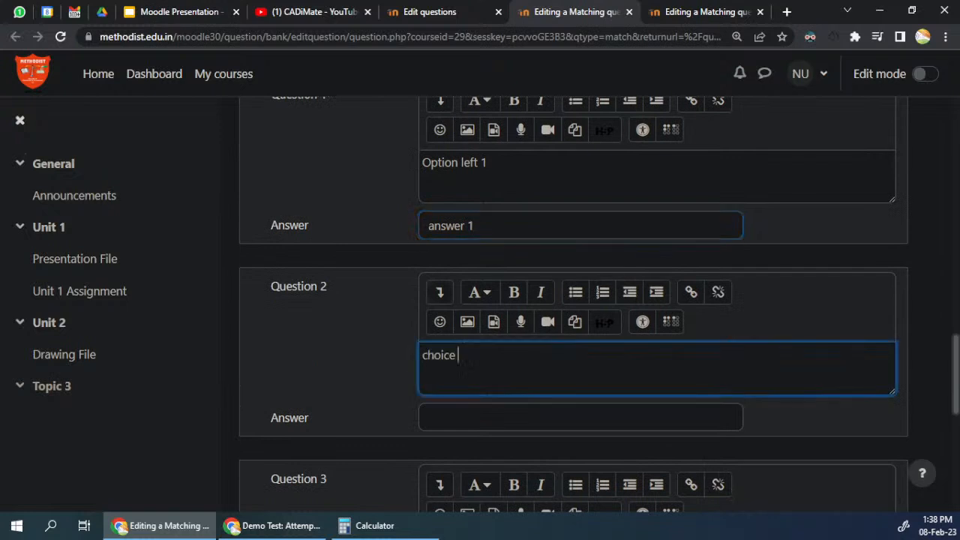
{"action": "left_click_drag", "start_coordinate": [482, 364], "coordinate": [395, 365]}
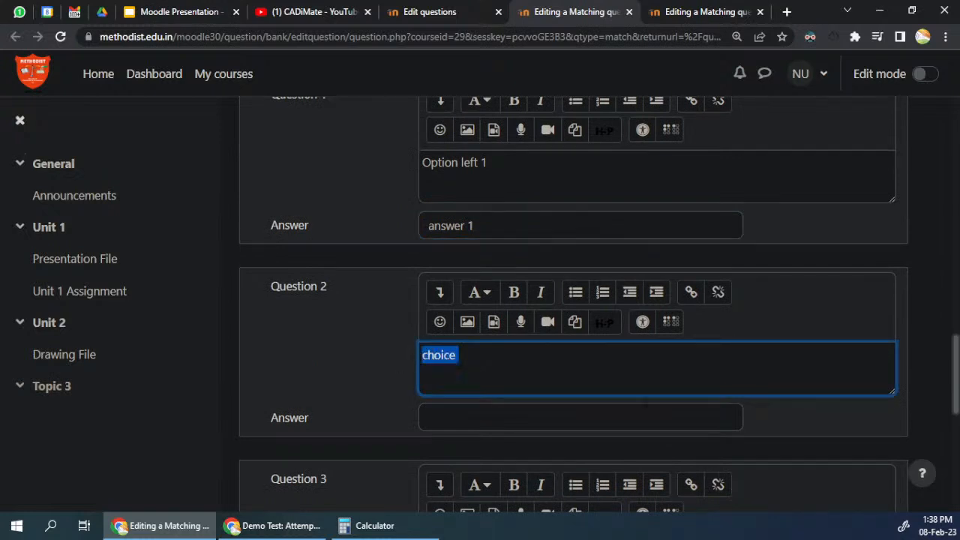
{"action": "left_click", "coordinate": [480, 363]}
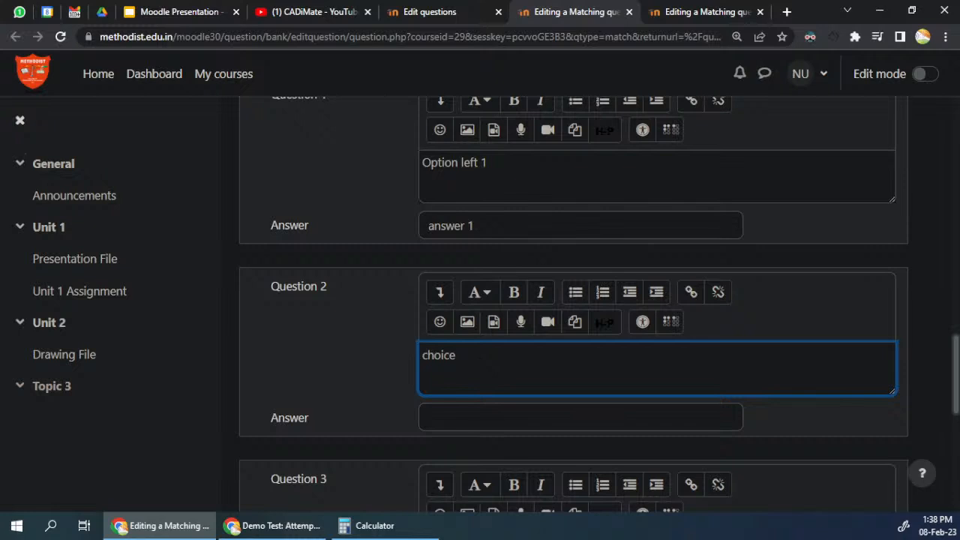
Step: Reuse Question 1's wording to enter "Option left 2" as Question 2 and "Option left 3" as Question 3
{"action": "left_click_drag", "start_coordinate": [480, 162], "coordinate": [420, 166]}
{"action": "key", "text": "ctrl+c"}
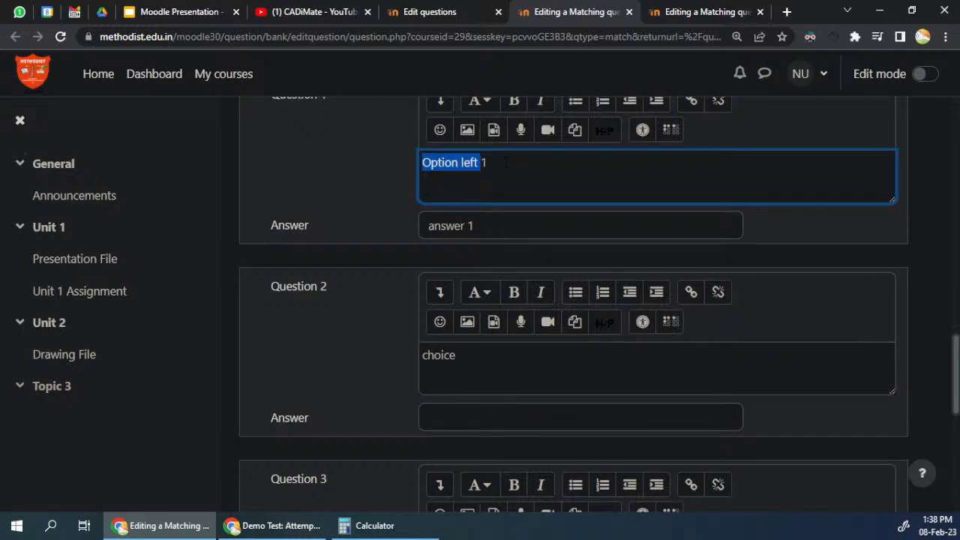
{"action": "left_click", "coordinate": [486, 356]}
{"action": "key", "text": "ctrl+a"}
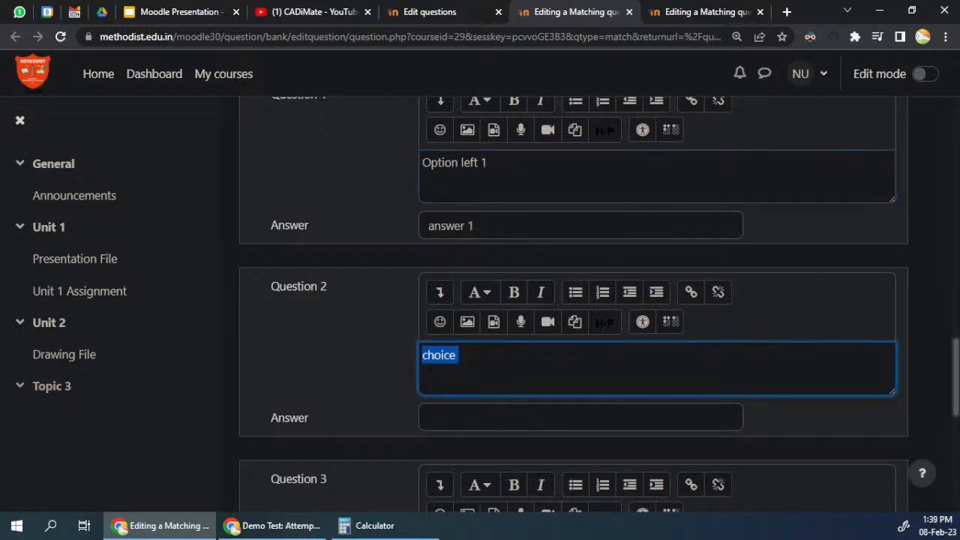
{"action": "key", "text": "ctrl+v"}
{"action": "type", "text": "2"}
{"action": "scroll", "coordinate": [498, 396], "scroll_direction": "down", "scroll_amount": 2}
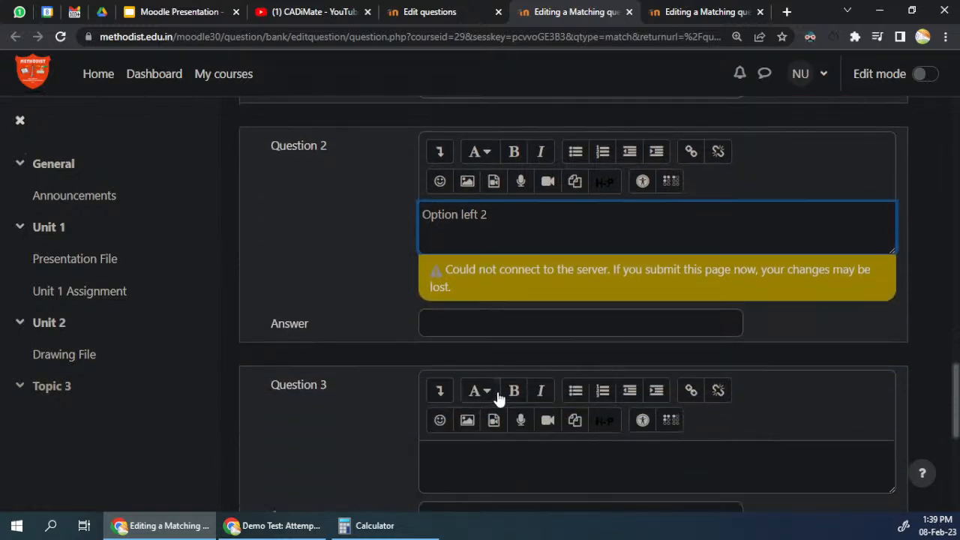
{"action": "left_click", "coordinate": [484, 451]}
{"action": "key", "text": "ctrl+v"}
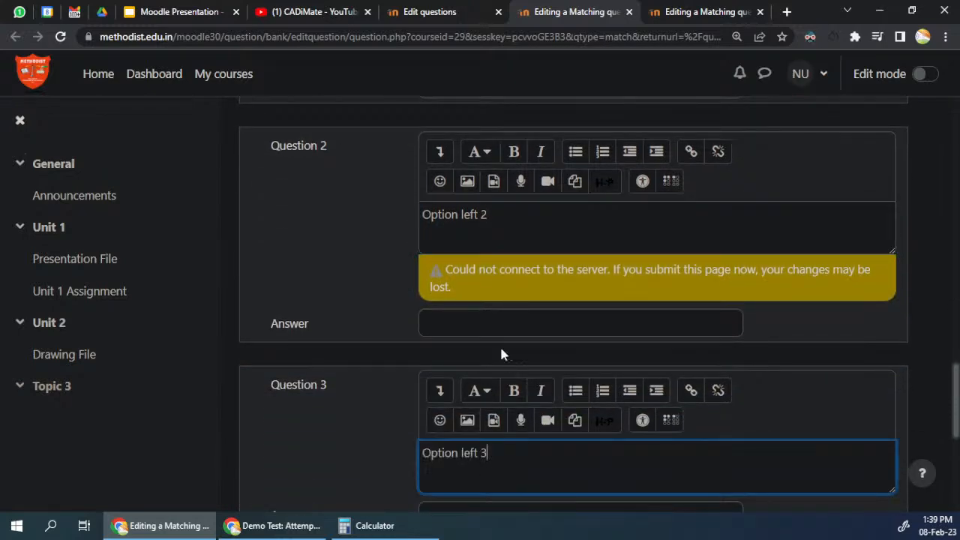
Step: Copy Question 1's answer to the other two questions, changing it to "answer 2" for Question 2 and "answer 3" for Question 3
{"action": "scroll", "coordinate": [505, 365], "scroll_direction": "up", "scroll_amount": 3}
{"action": "left_click", "coordinate": [540, 297]}
{"action": "key", "text": "ctrl+a"}
{"action": "key", "text": "ctrl+c"}
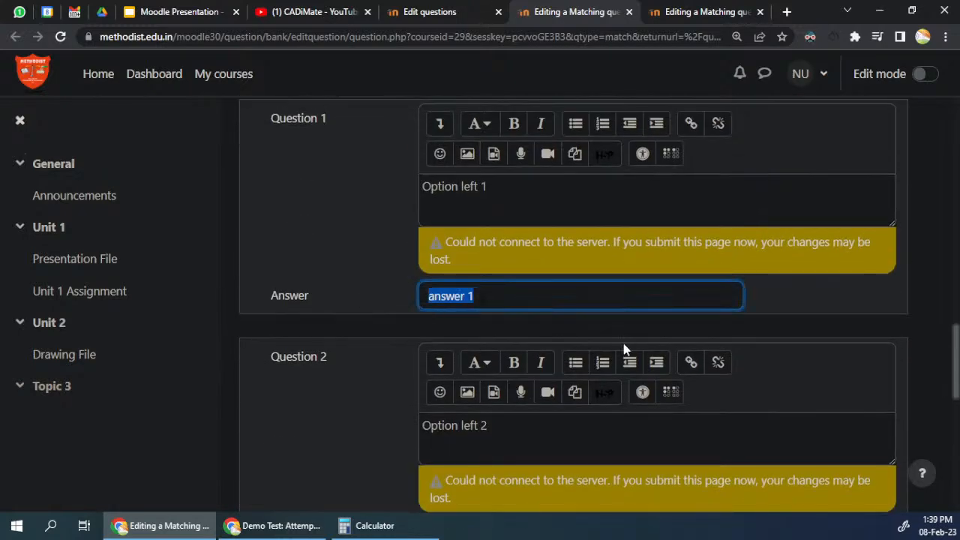
{"action": "scroll", "coordinate": [624, 348], "scroll_direction": "down", "scroll_amount": 3}
{"action": "left_click", "coordinate": [484, 321]}
{"action": "key", "text": "ctrl+v"}
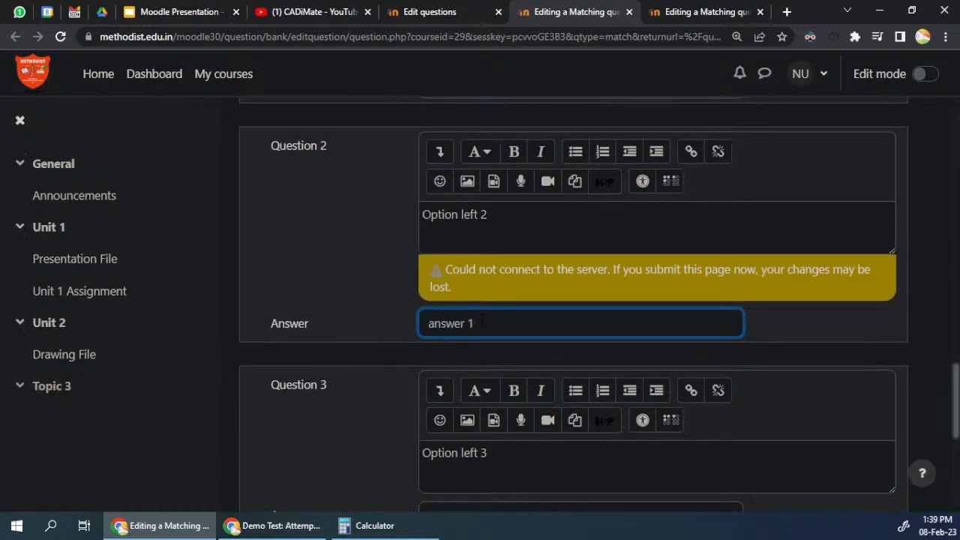
{"action": "scroll", "coordinate": [510, 330], "scroll_direction": "down", "scroll_amount": 3}
{"action": "left_click", "coordinate": [510, 307]}
{"action": "key", "text": "ctrl+v"}
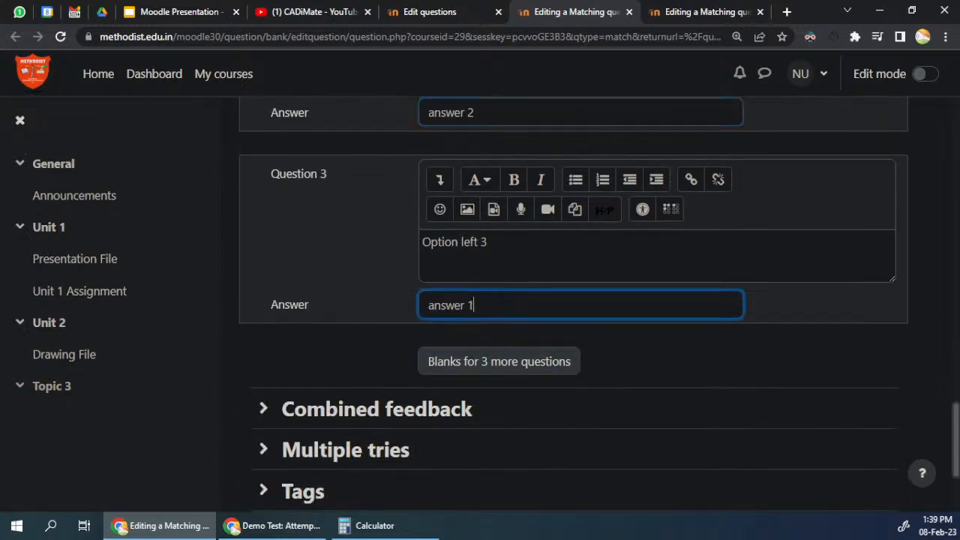
{"action": "type", "text": "3"}
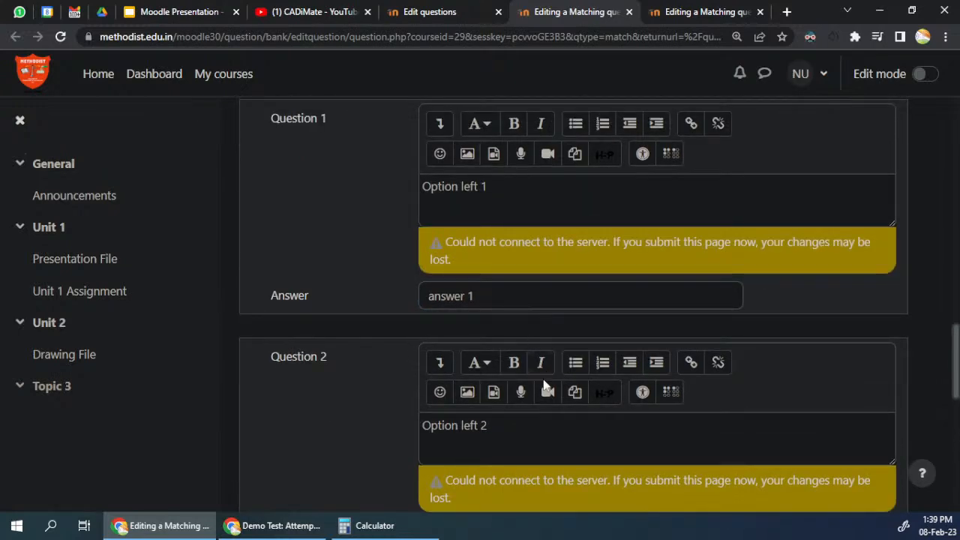
Step: Save the matching question and open the preview of match1 from the question bank
{"action": "scroll", "coordinate": [540, 375], "scroll_direction": "down", "scroll_amount": 8}
{"action": "left_click", "coordinate": [473, 403]}
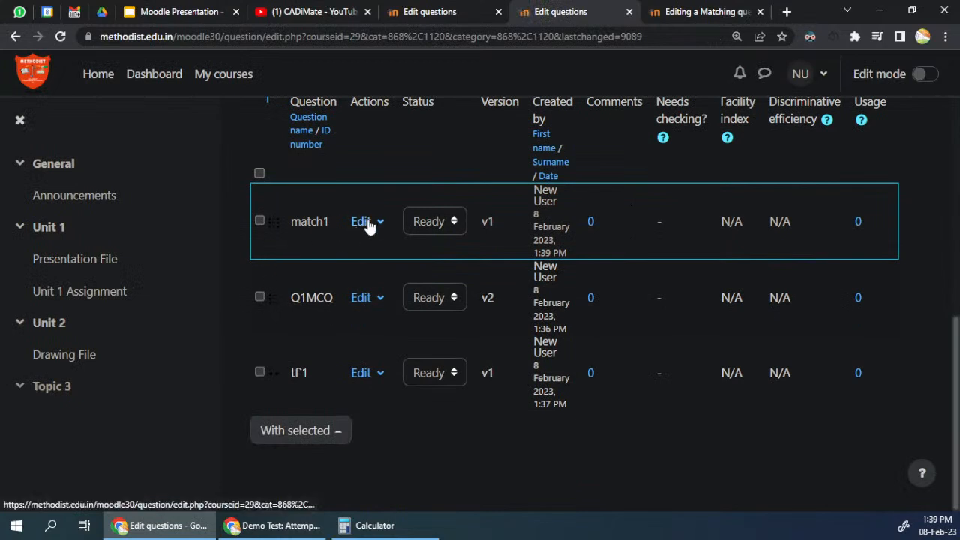
{"action": "left_click", "coordinate": [367, 223]}
{"action": "left_click", "coordinate": [319, 320]}
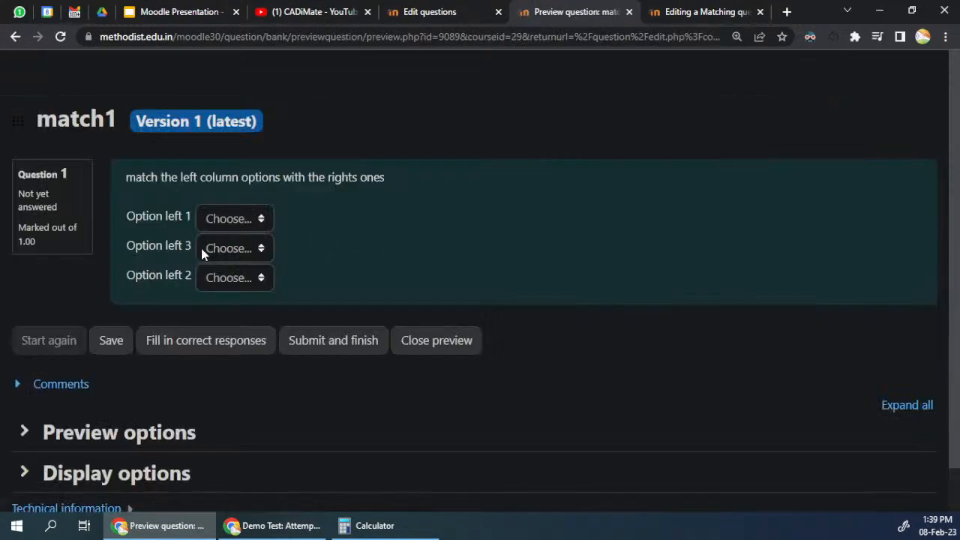
Step: In the preview, match Option left 1, 3 and 2 with answer 1, answer 3 and answer 2, and submit the attempt
{"action": "left_click", "coordinate": [212, 219]}
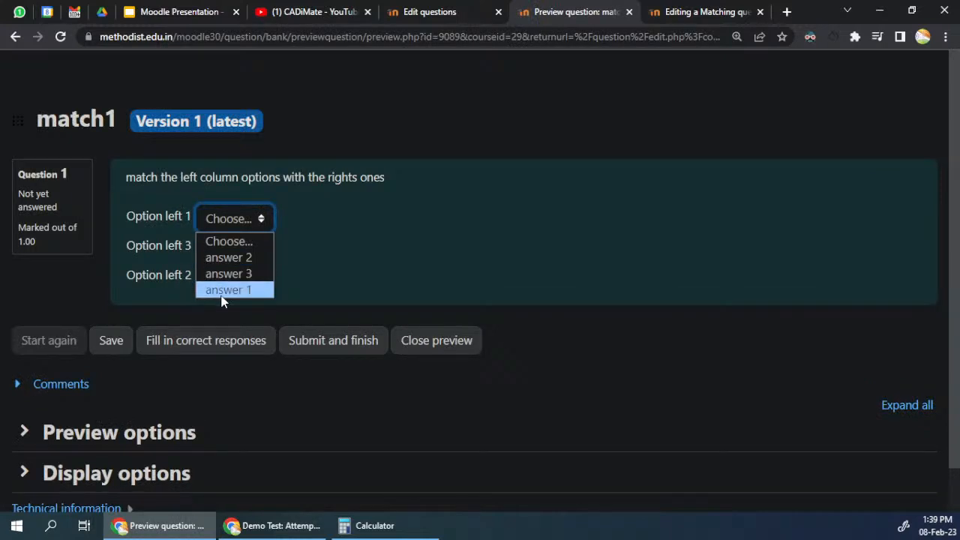
{"action": "left_click", "coordinate": [218, 290]}
{"action": "left_click_drag", "start_coordinate": [167, 214], "coordinate": [229, 253]}
{"action": "left_click", "coordinate": [229, 250]}
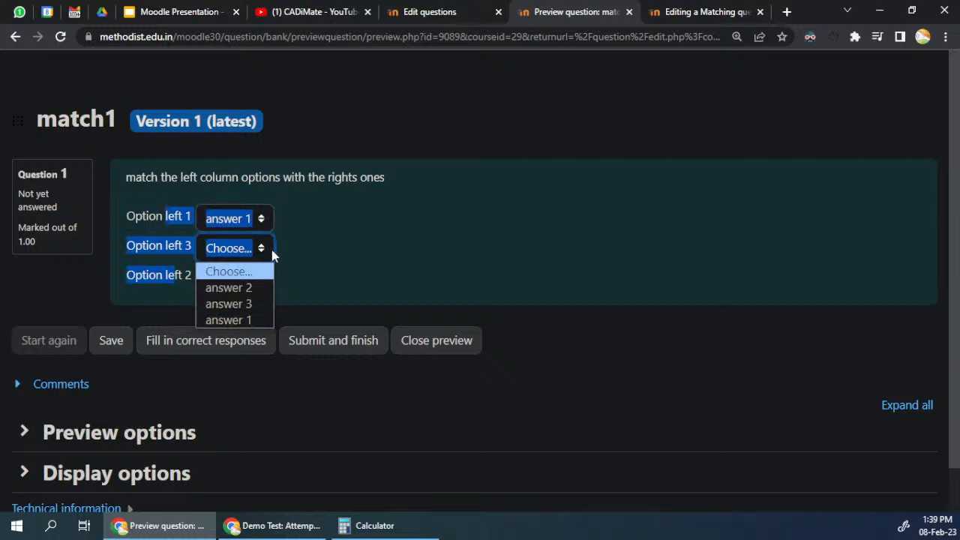
{"action": "left_click", "coordinate": [240, 307]}
{"action": "left_click", "coordinate": [210, 279]}
{"action": "left_click", "coordinate": [237, 316]}
{"action": "left_click", "coordinate": [335, 280]}
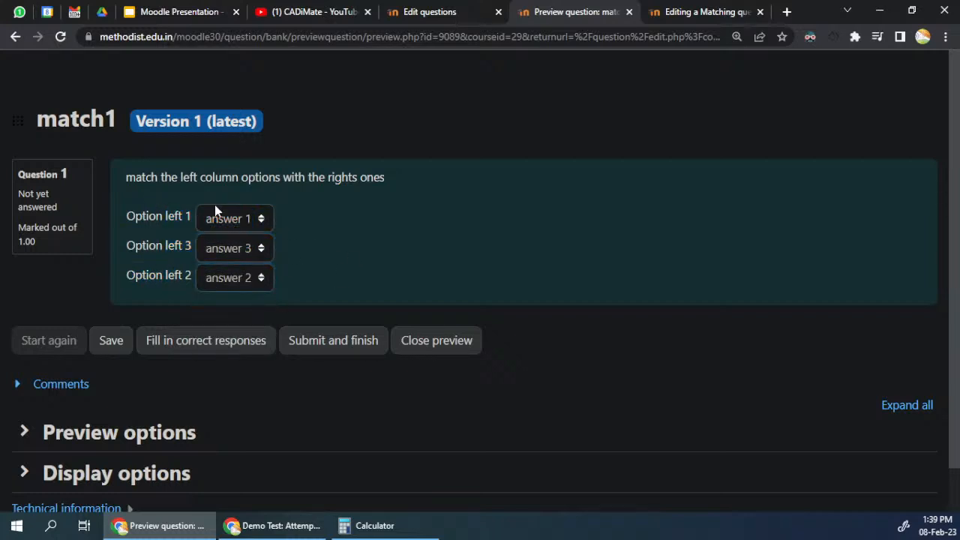
{"action": "left_click", "coordinate": [338, 343]}
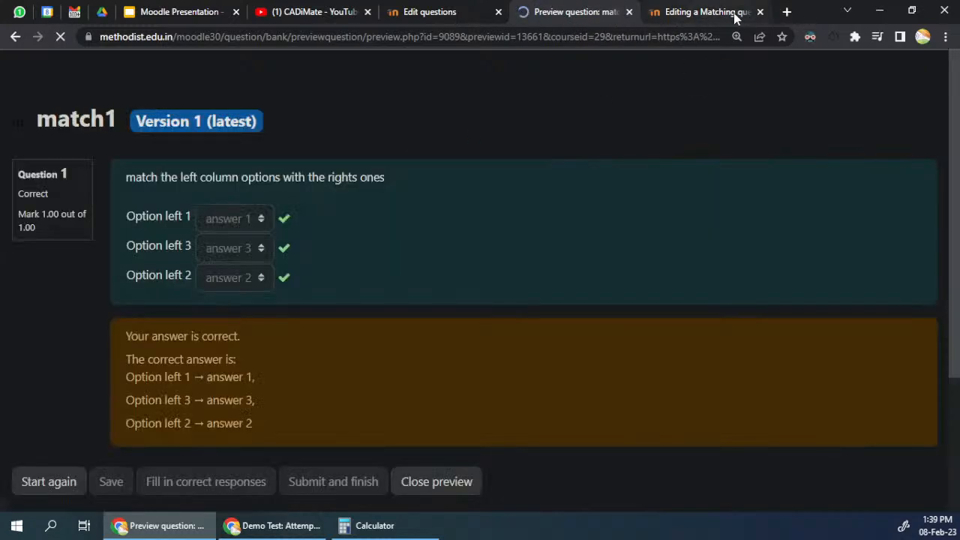
Step: Close the spare matching question and preview browser tabs and dismiss the leftover question type chooser
{"action": "left_click", "coordinate": [760, 12]}
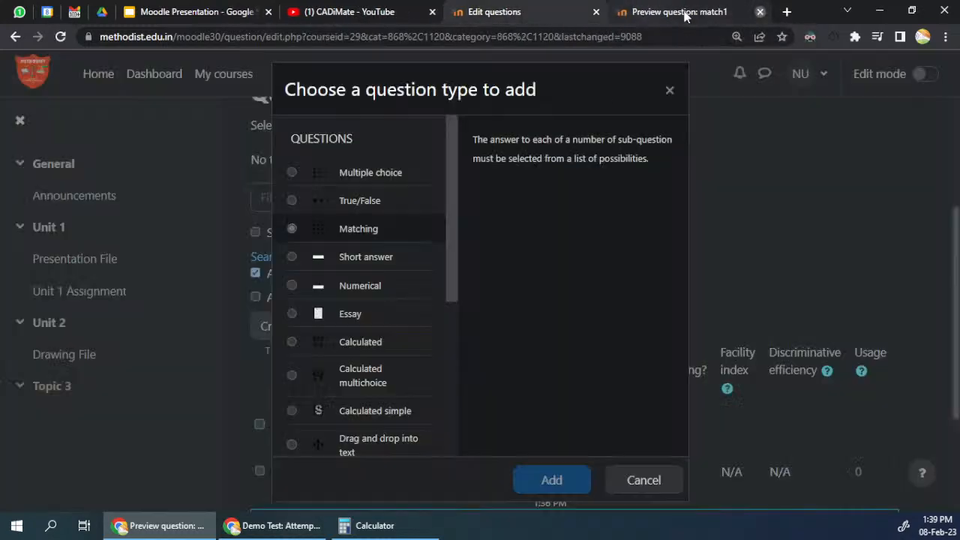
{"action": "left_click", "coordinate": [760, 12]}
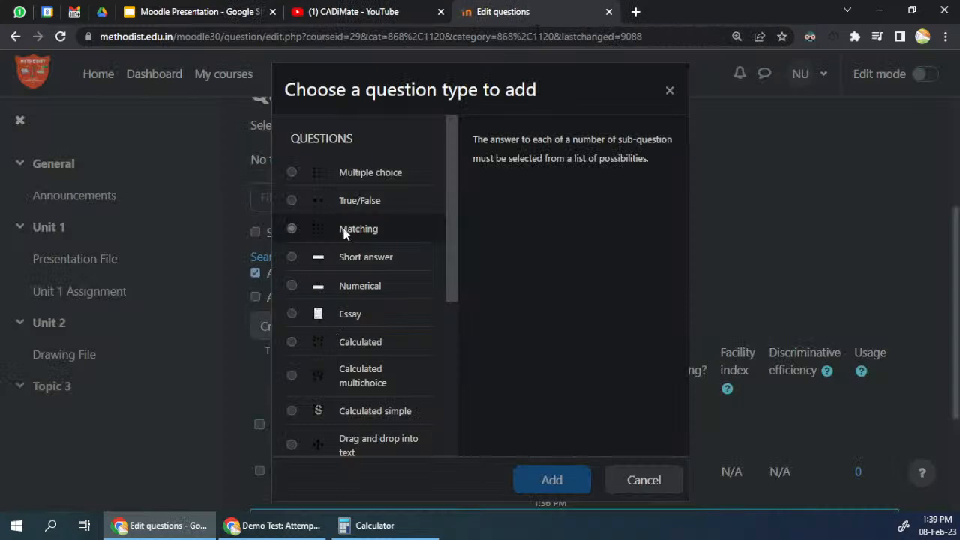
{"action": "left_click", "coordinate": [639, 480]}
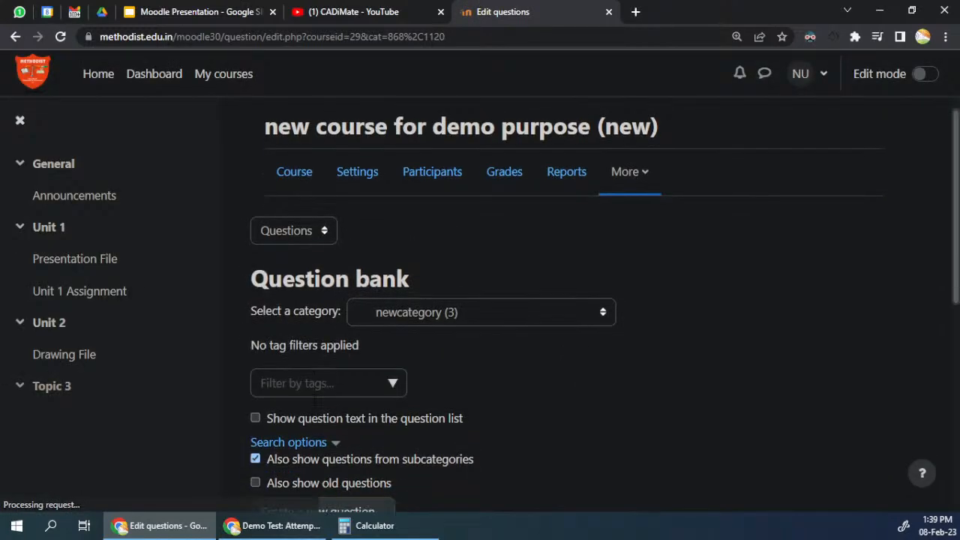
Step: Create a new Short answer question in the newcategory question bank
{"action": "scroll", "coordinate": [309, 353], "scroll_direction": "down", "scroll_amount": 4}
{"action": "left_click", "coordinate": [315, 259]}
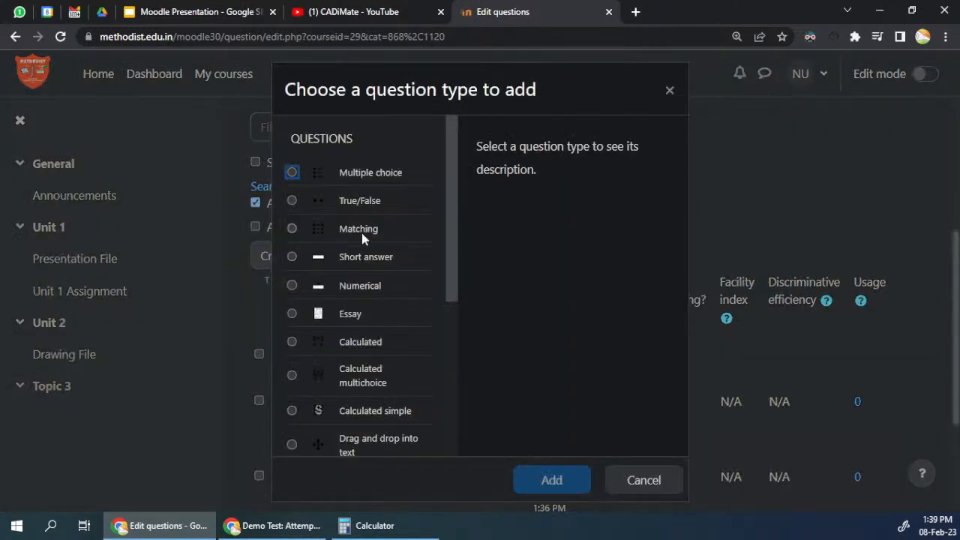
{"action": "left_click", "coordinate": [359, 264]}
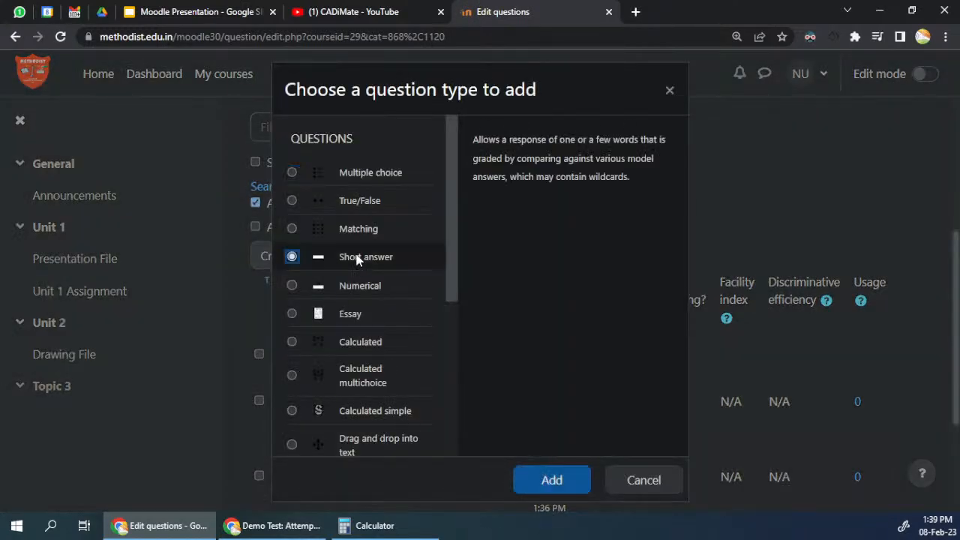
{"action": "left_click", "coordinate": [560, 486]}
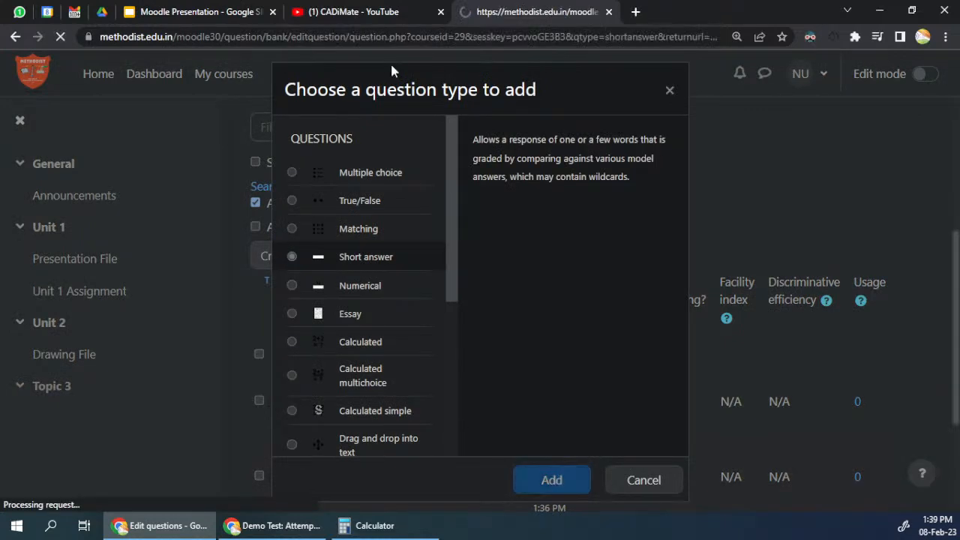
Step: Name the short answer question "short1"
{"action": "scroll", "coordinate": [461, 303], "scroll_direction": "down", "scroll_amount": 6}
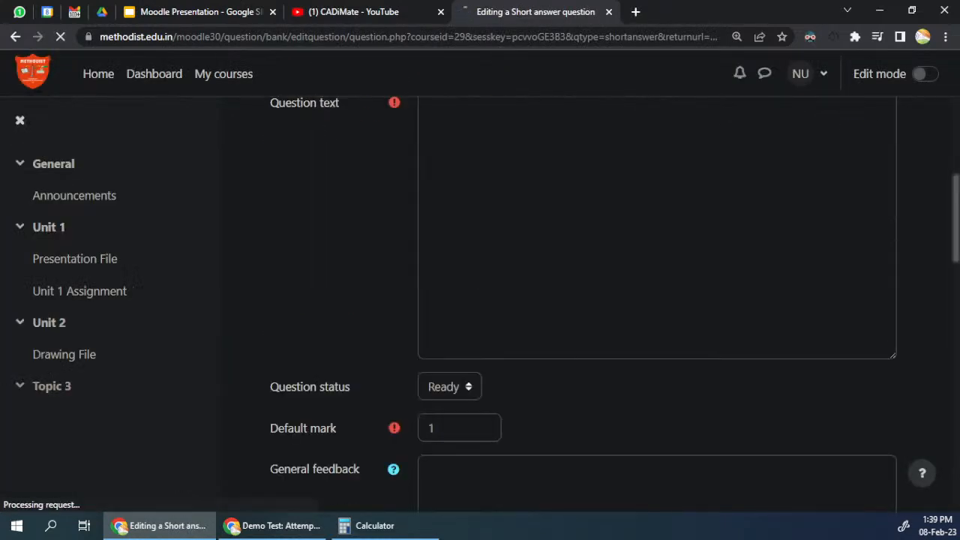
{"action": "left_click", "coordinate": [463, 201]}
{"action": "type", "text": "short1"}
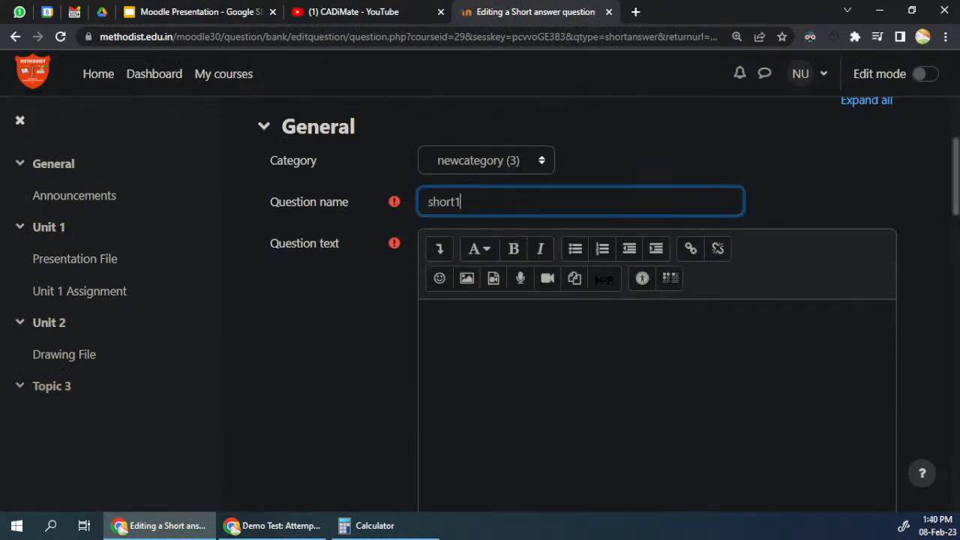
Step: Enter the short answer question's text, a sample phrase beginning with "statement for"
{"action": "scroll", "coordinate": [534, 253], "scroll_direction": "down", "scroll_amount": 3}
{"action": "left_click", "coordinate": [534, 252]}
{"action": "type", "text": "st"}
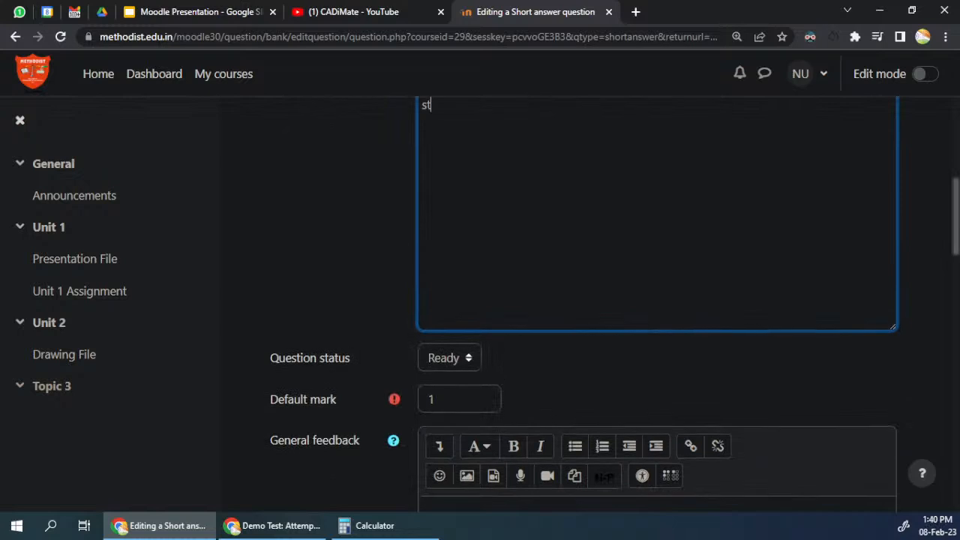
{"action": "type", "text": "atement for st"}
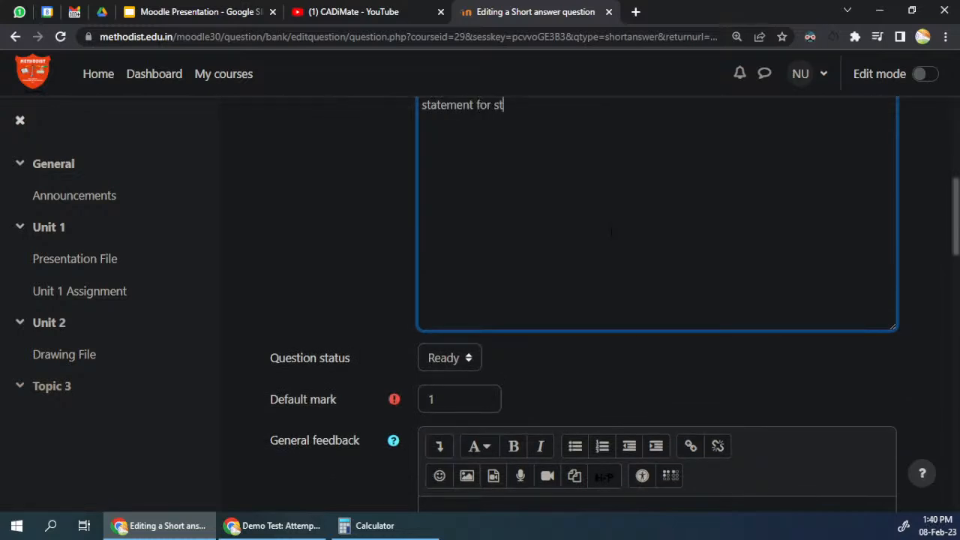
{"action": "type", "text": "ort"}
Step: Enter "options" as Answer 1 and "option" as Answer 2 of the short answer question
{"action": "scroll", "coordinate": [612, 231], "scroll_direction": "down", "scroll_amount": 10}
{"action": "left_click", "coordinate": [462, 177]}
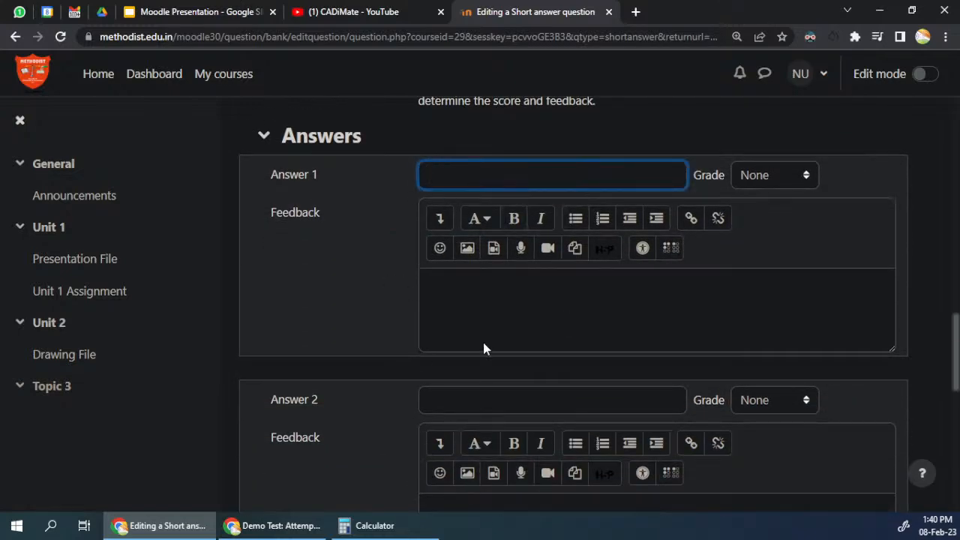
{"action": "type", "text": "options"}
{"action": "left_click", "coordinate": [444, 401]}
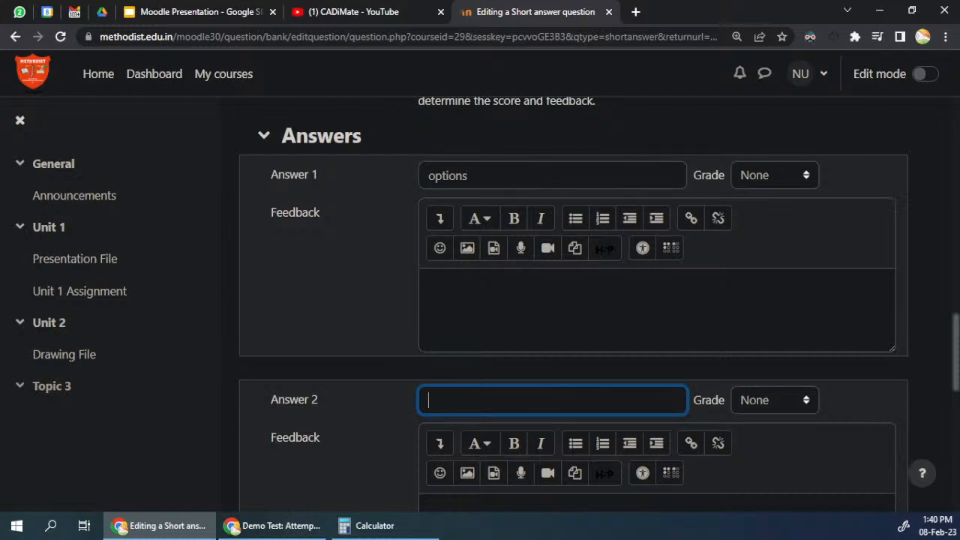
{"action": "type", "text": "option"}
Step: Enter the misspelled variant "opitoin" as Answer 3 of the short answer question
{"action": "scroll", "coordinate": [458, 437], "scroll_direction": "down", "scroll_amount": 5}
{"action": "left_click", "coordinate": [465, 273]}
{"action": "scroll", "coordinate": [465, 274], "scroll_direction": "up", "scroll_amount": 2}
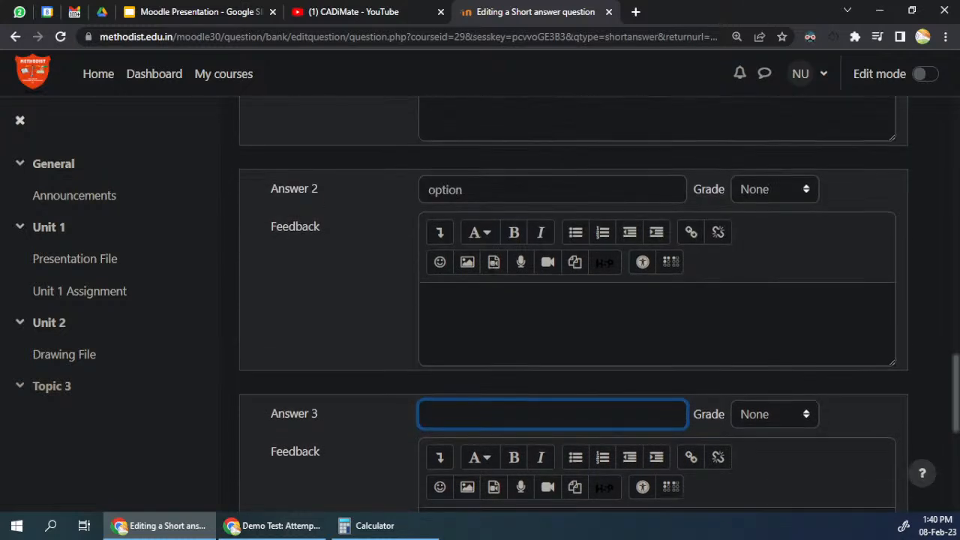
{"action": "type", "text": "o"}
{"action": "type", "text": "pi"}
{"action": "type", "text": "toin"}
{"action": "double_click", "coordinate": [446, 414]}
{"action": "double_click", "coordinate": [437, 190]}
Step: Set the grade of both Answer 1 and Answer 2 to 100%
{"action": "scroll", "coordinate": [521, 285], "scroll_direction": "up", "scroll_amount": 3}
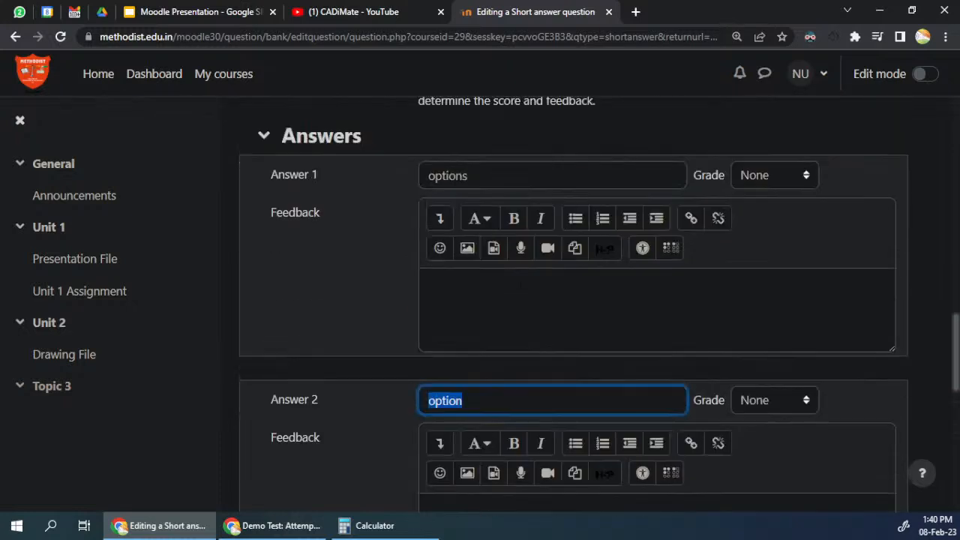
{"action": "left_click", "coordinate": [785, 184]}
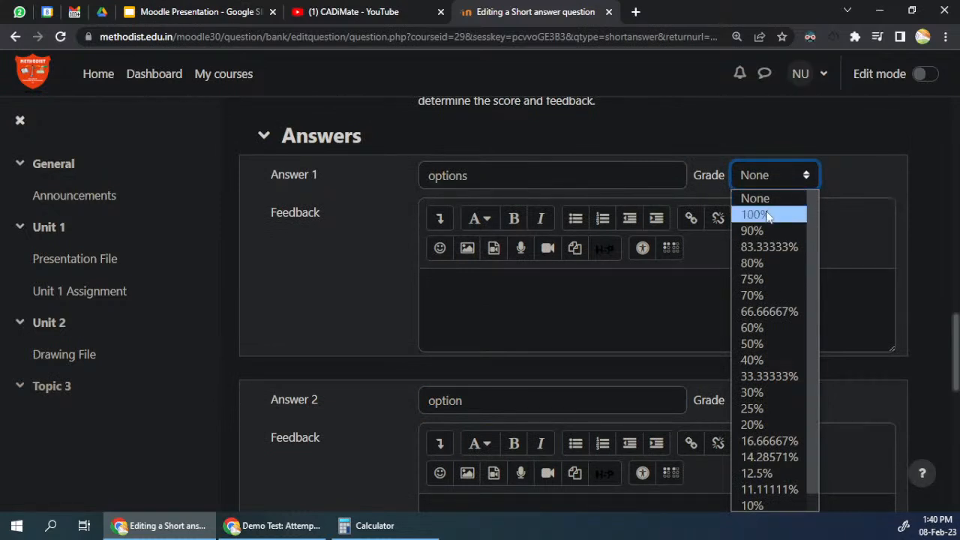
{"action": "left_click", "coordinate": [765, 213]}
{"action": "scroll", "coordinate": [520, 120], "scroll_direction": "down", "scroll_amount": 1}
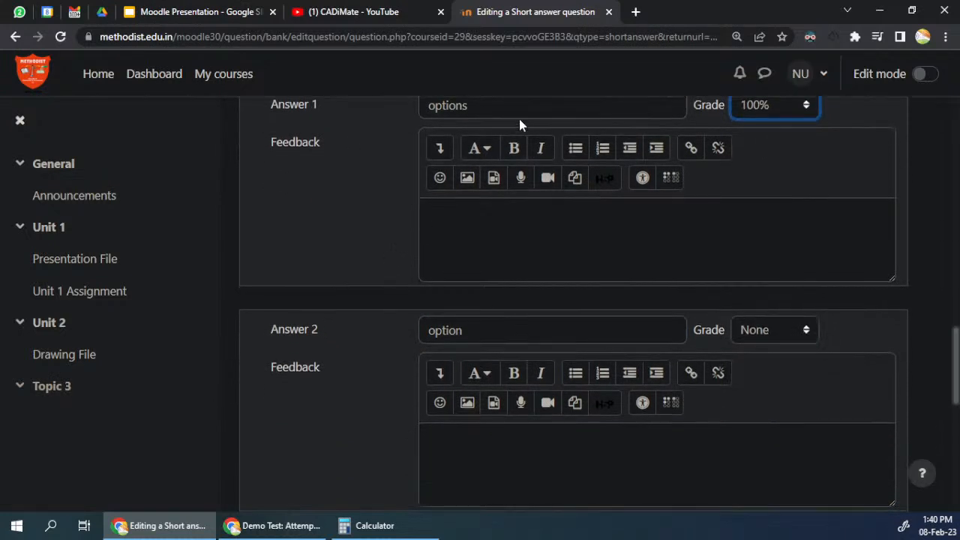
{"action": "left_click", "coordinate": [777, 330]}
{"action": "left_click", "coordinate": [753, 23]}
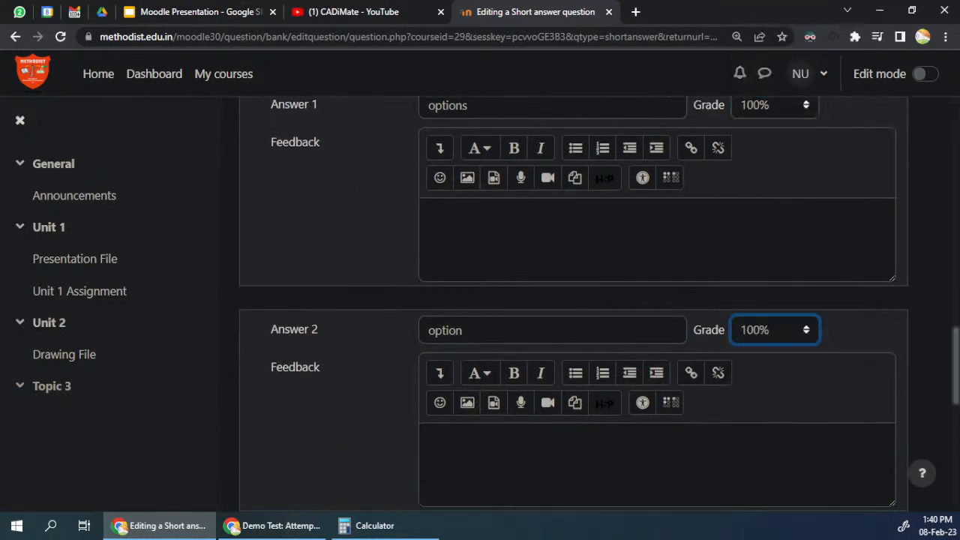
Step: Set the grade of Answer 3 to 80% and save the short answer question
{"action": "scroll", "coordinate": [319, 372], "scroll_direction": "down", "scroll_amount": 3}
{"action": "left_click", "coordinate": [600, 347]}
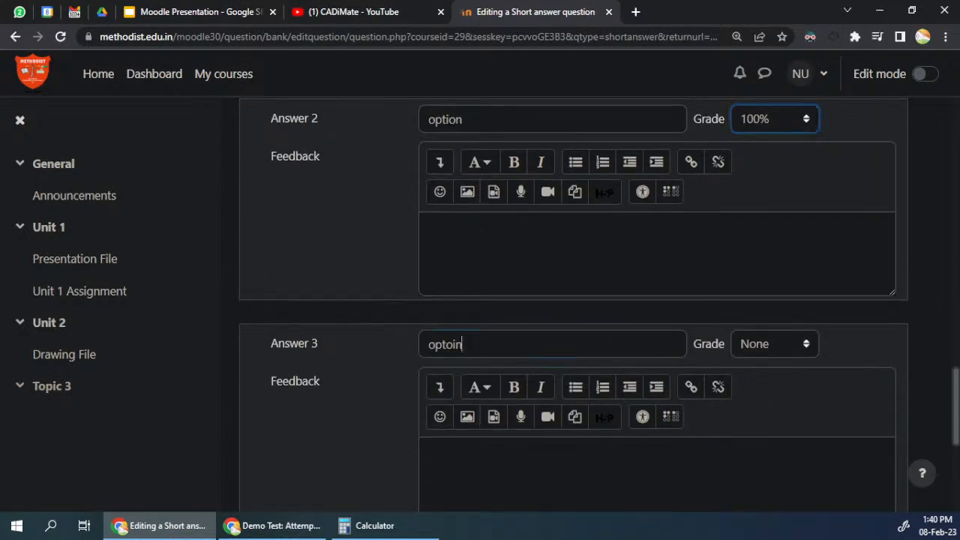
{"action": "left_click", "coordinate": [750, 351]}
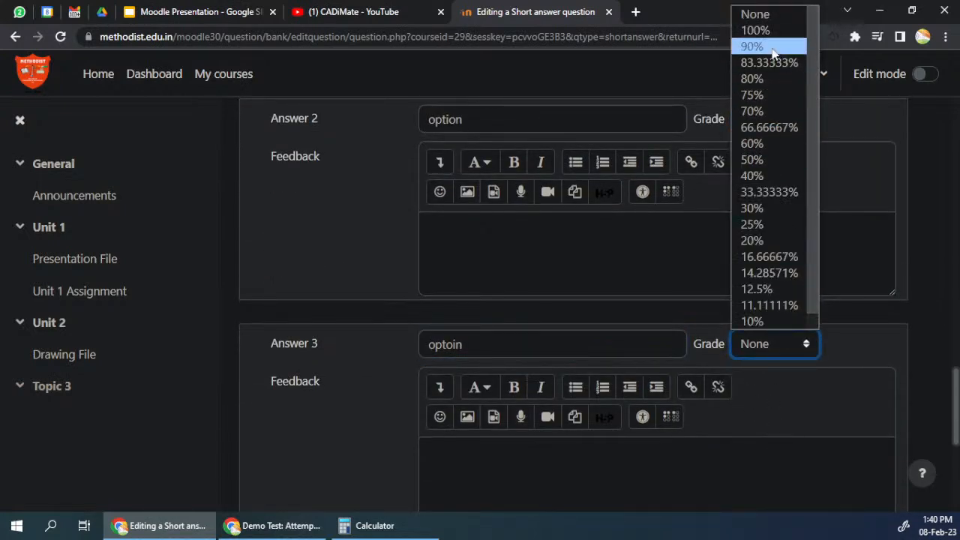
{"action": "left_click", "coordinate": [766, 79]}
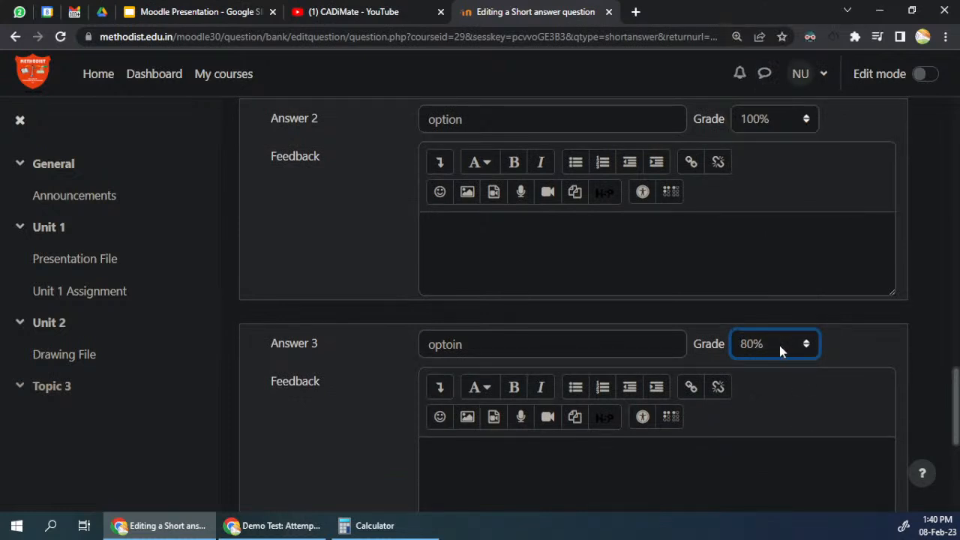
{"action": "left_click", "coordinate": [850, 349]}
{"action": "scroll", "coordinate": [434, 356], "scroll_direction": "down", "scroll_amount": 3}
{"action": "scroll", "coordinate": [462, 402], "scroll_direction": "down", "scroll_amount": 2}
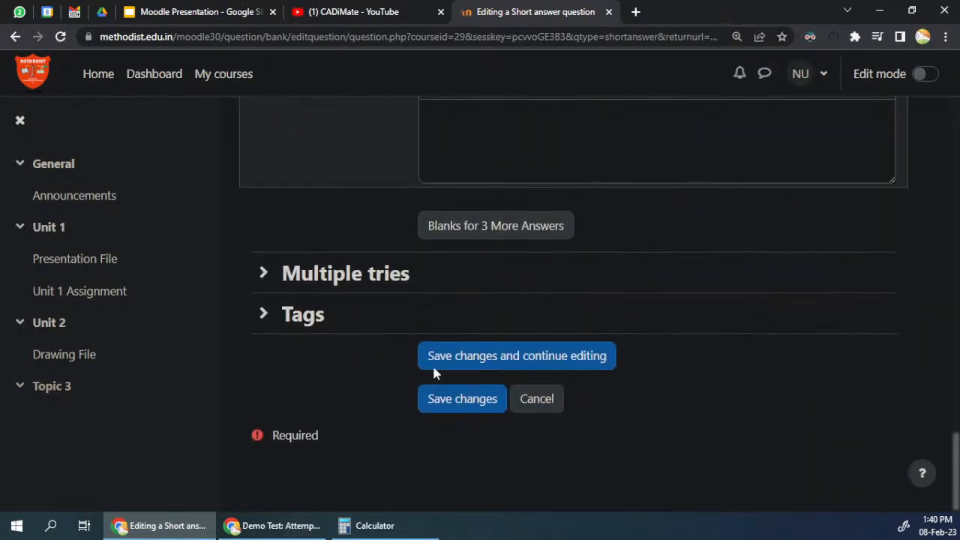
{"action": "left_click", "coordinate": [450, 403]}
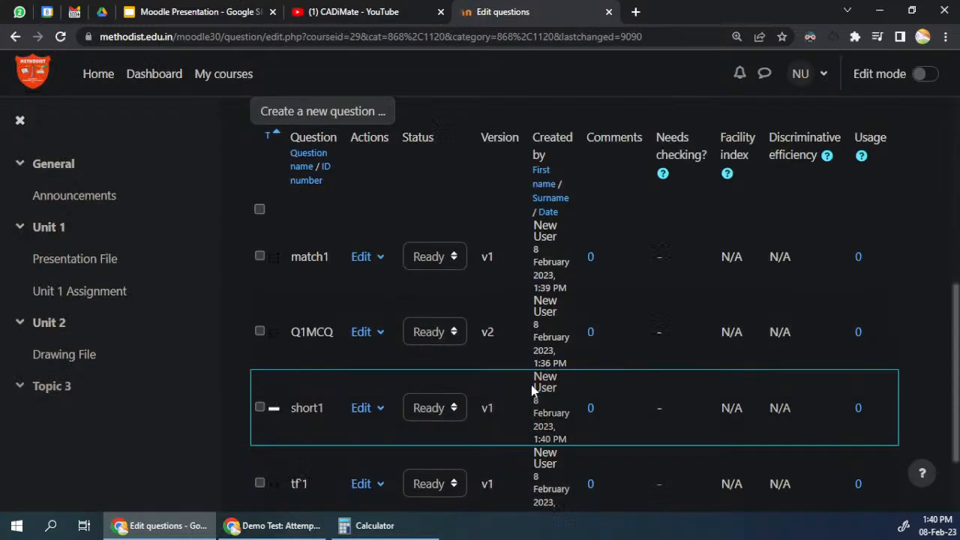
Step: Add a Numerical question to the question bank and name it "Num1"
{"action": "scroll", "coordinate": [531, 385], "scroll_direction": "up", "scroll_amount": 5}
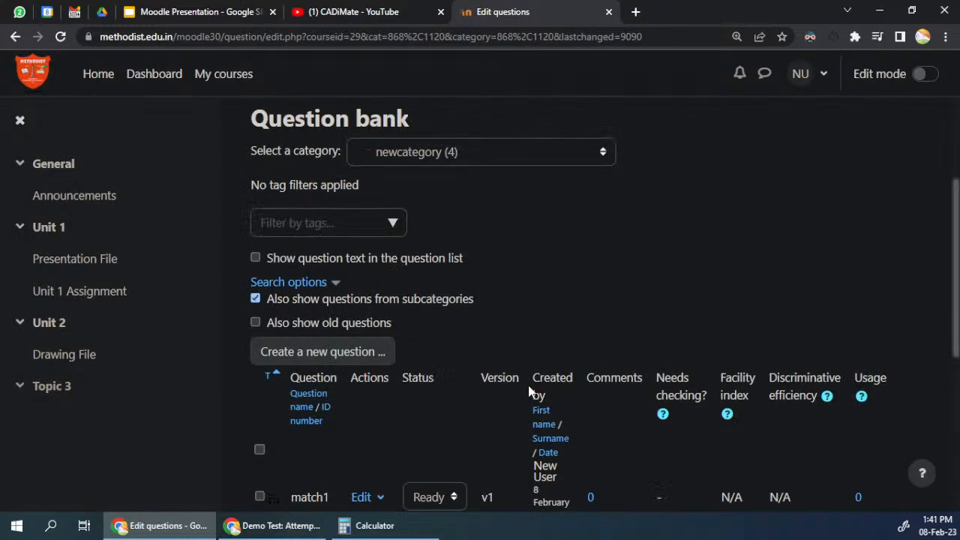
{"action": "left_click", "coordinate": [323, 352]}
{"action": "scroll", "coordinate": [456, 233], "scroll_direction": "down", "scroll_amount": 1}
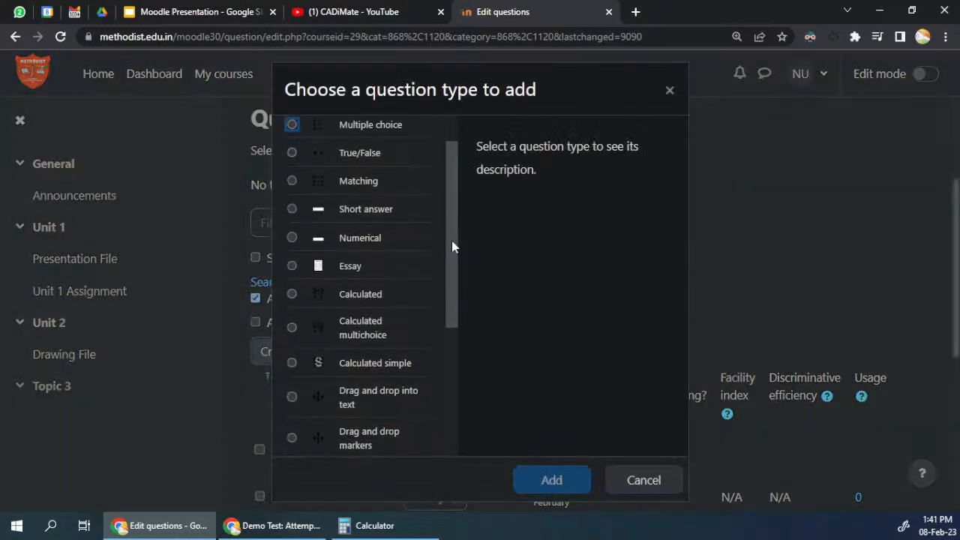
{"action": "left_click", "coordinate": [360, 240]}
{"action": "left_click", "coordinate": [549, 482]}
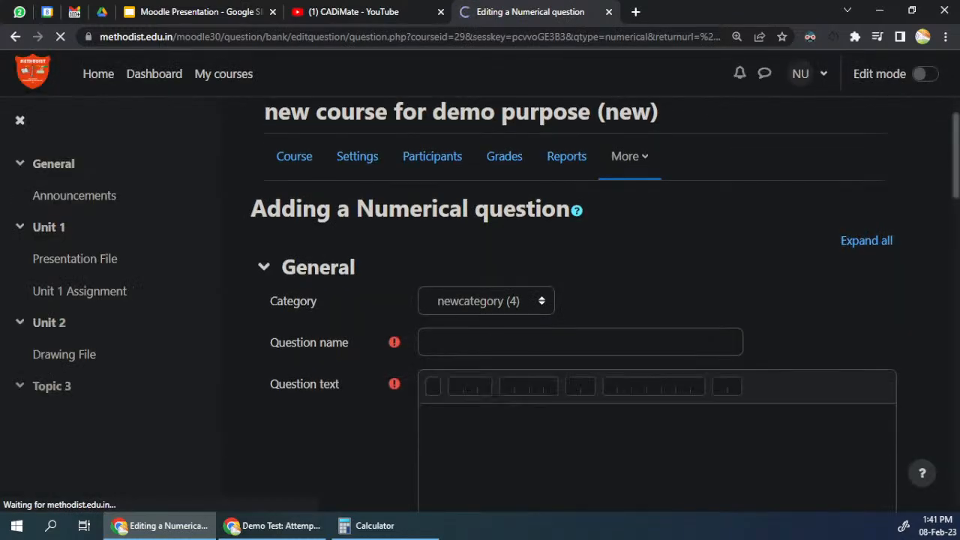
{"action": "type", "text": "Num1"}
{"action": "key", "text": "Tab"}
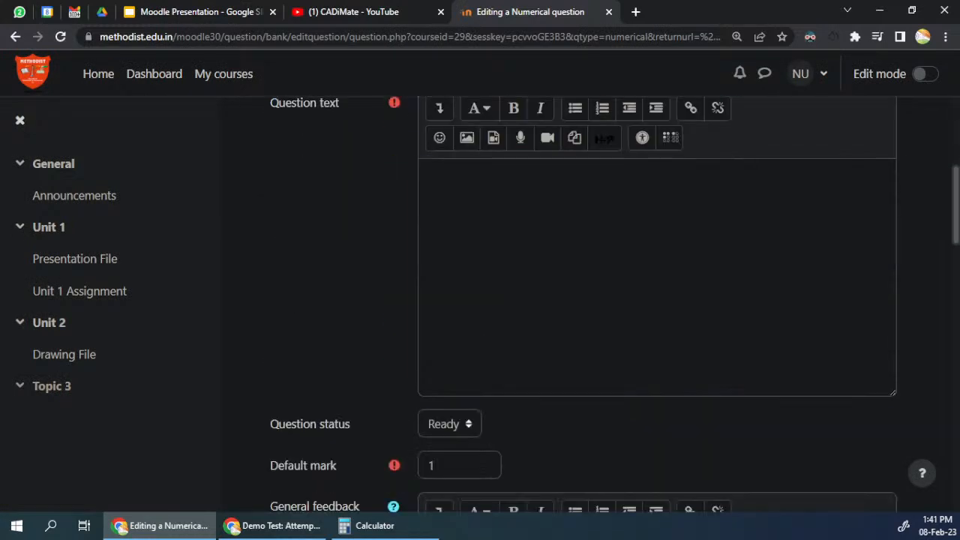
Step: Enter the question text "find area of rectangle" with "length = 5" and "breadth = 6" on separate lines
{"action": "type", "text": "in"}
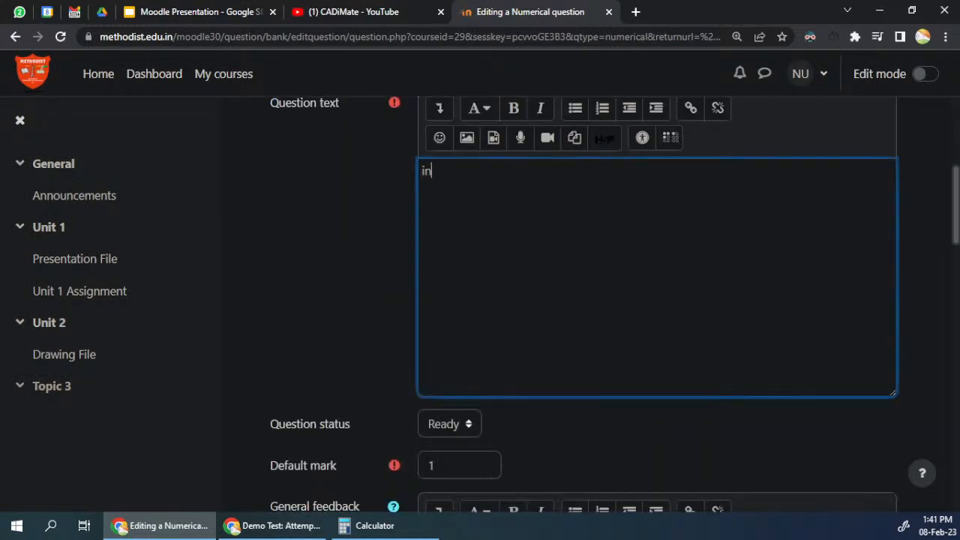
{"action": "type", "text": "fin a"}
{"action": "key", "text": "BackSpace"}
{"action": "key", "text": "BackSpace"}
{"action": "key", "text": "BackSpace"}
{"action": "type", "text": "nd aread"}
{"action": "key", "text": "BackSpace"}
{"action": "key", "text": "BackSpace"}
{"action": "type", "text": "of rectang"}
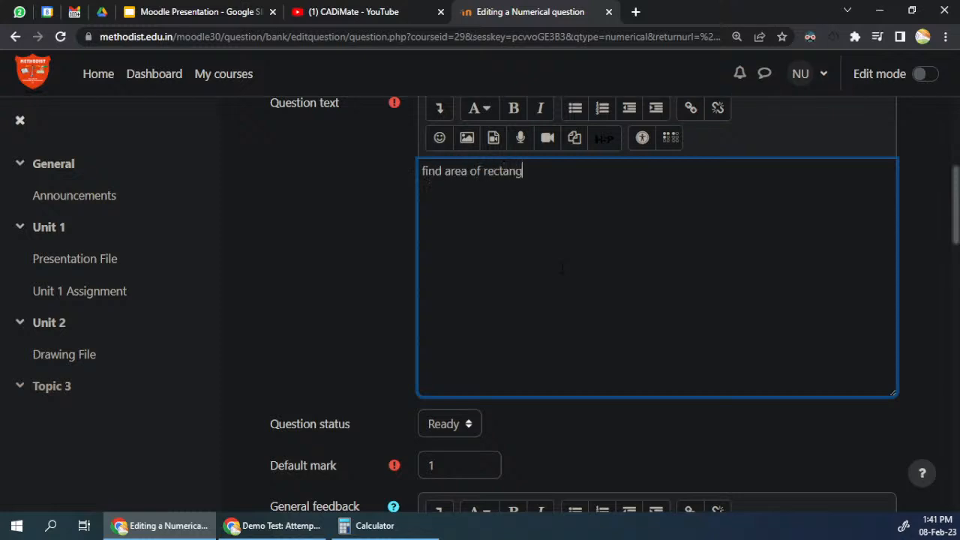
{"action": "type", "text": "le length = 5 "}
{"action": "type", "text": "breadth"}
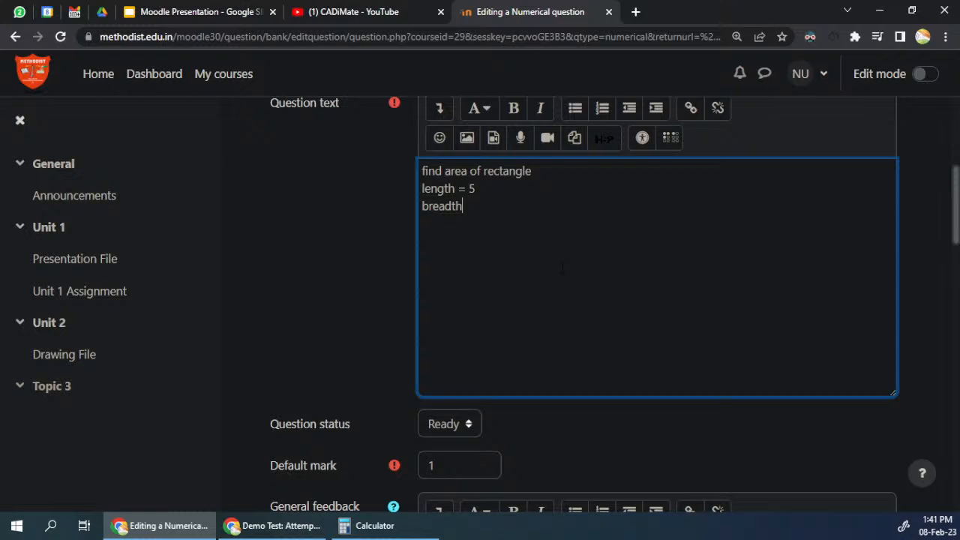
{"action": "type", "text": " = 6"}
Step: Enter 30 as Answer 1 of the numerical question with an accepted error of 1
{"action": "scroll", "coordinate": [562, 269], "scroll_direction": "down", "scroll_amount": 5}
{"action": "left_click", "coordinate": [477, 342]}
{"action": "type", "text": "30"}
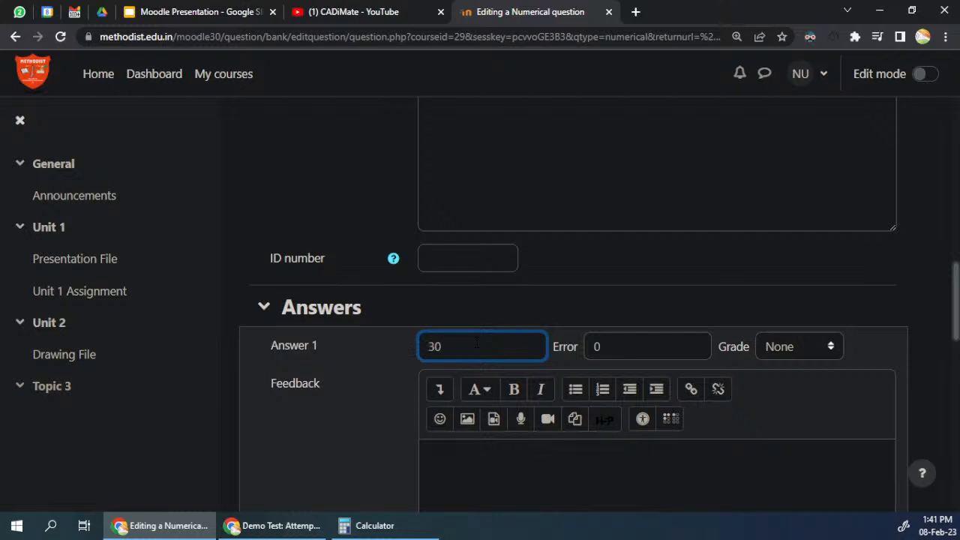
{"action": "key", "text": "Tab"}
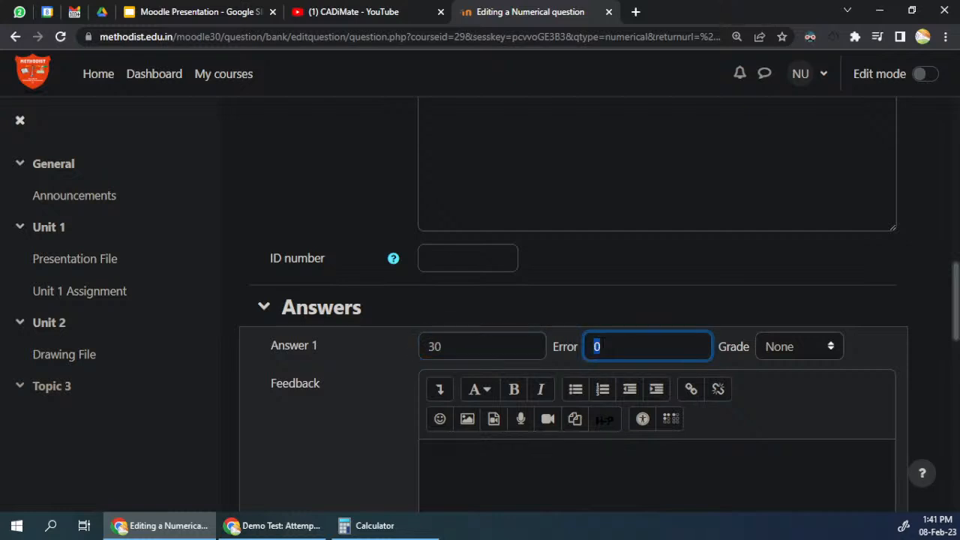
{"action": "type", "text": ".1"}
{"action": "key", "text": "ctrl+a"}
{"action": "key", "text": "shift+Right"}
{"action": "key", "text": "BackSpace"}
{"action": "key", "text": "BackSpace"}
{"action": "type", "text": "1"}
Step: Set the grade of Answer 1 to 100%
{"action": "left_click", "coordinate": [783, 347]}
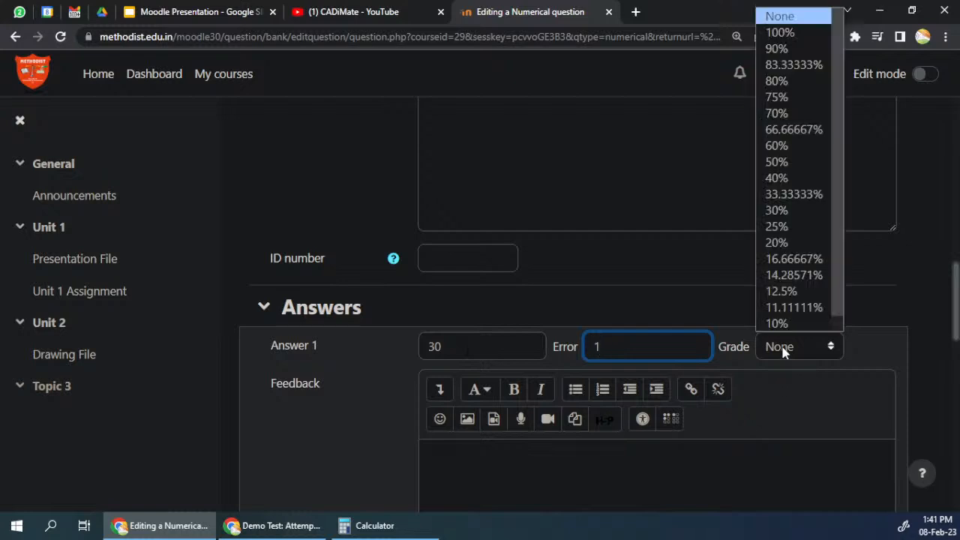
{"action": "left_click", "coordinate": [783, 32]}
{"action": "left_click", "coordinate": [747, 287]}
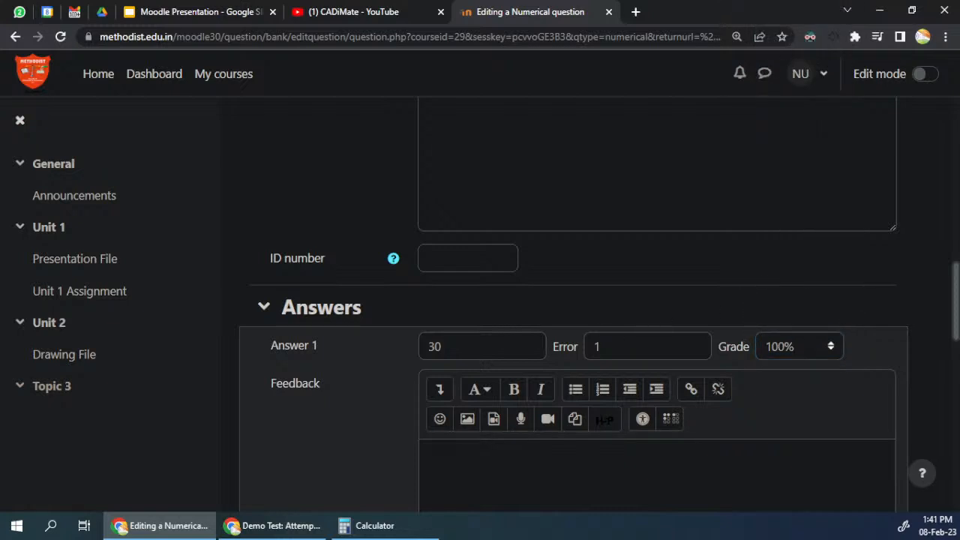
{"action": "left_click", "coordinate": [593, 341]}
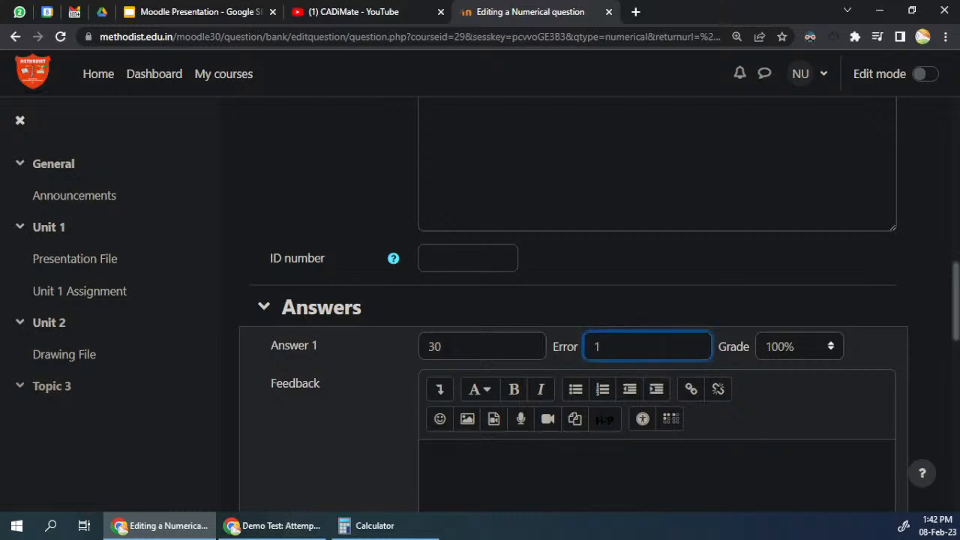
{"action": "left_click", "coordinate": [531, 352]}
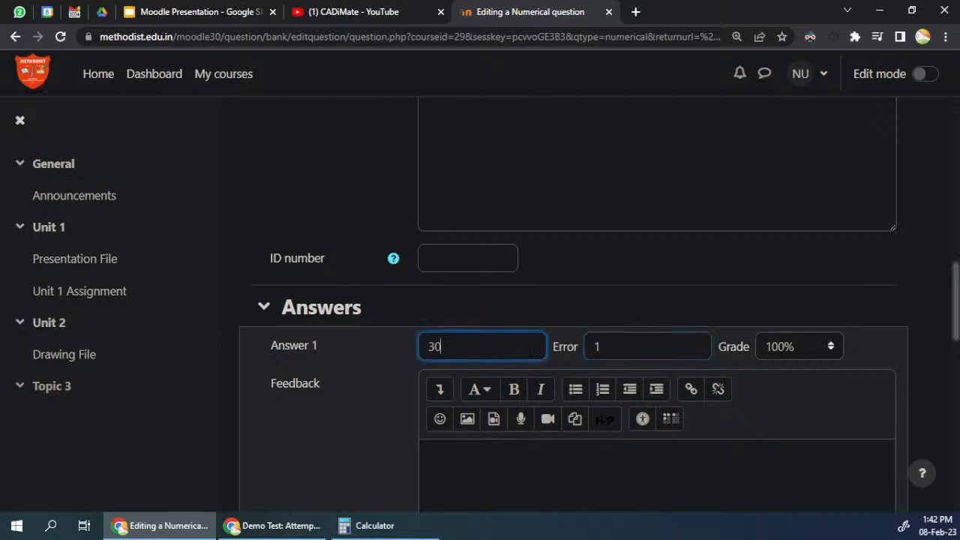
Step: Set the grade of the numerical question's Answer 2 to 50%
{"action": "scroll", "coordinate": [574, 304], "scroll_direction": "down", "scroll_amount": 5}
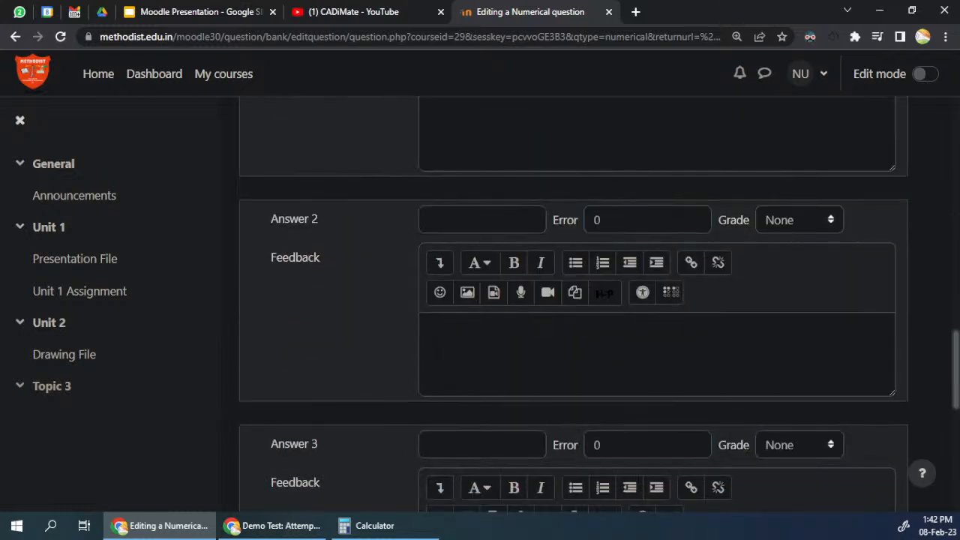
{"action": "left_click", "coordinate": [823, 220]}
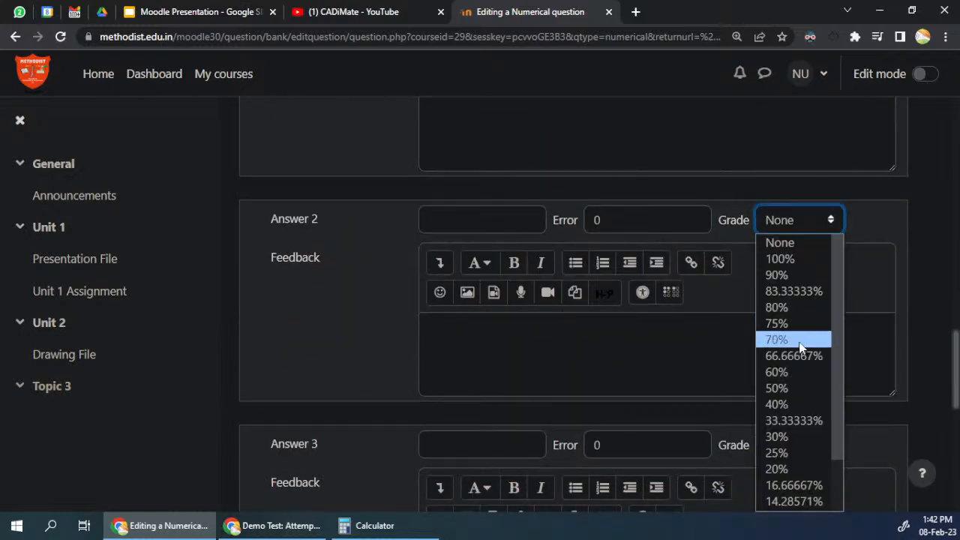
{"action": "left_click", "coordinate": [785, 389]}
{"action": "left_click", "coordinate": [482, 220]}
Step: Change the accepted error of Answer 1 to .1
{"action": "scroll", "coordinate": [480, 306], "scroll_direction": "up", "scroll_amount": 4}
{"action": "double_click", "coordinate": [636, 276]}
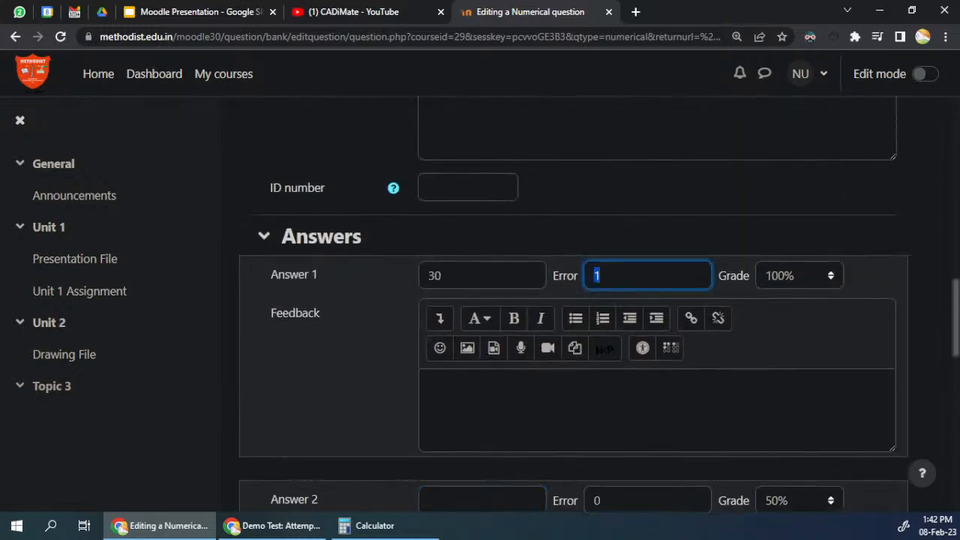
{"action": "type", "text": ".1"}
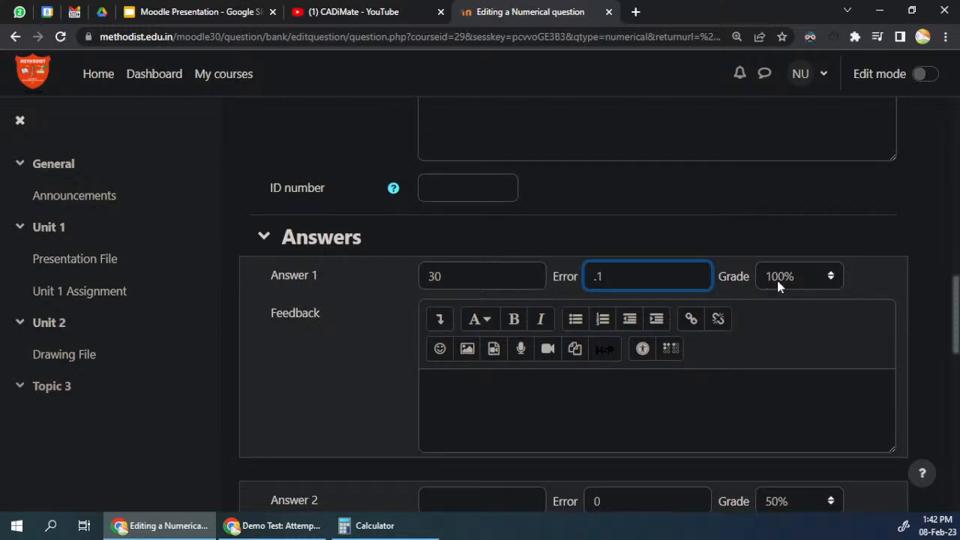
Step: Enter 30 as Answer 2 with an accepted error of 1 and save the numerical question
{"action": "scroll", "coordinate": [778, 279], "scroll_direction": "down", "scroll_amount": 4}
{"action": "double_click", "coordinate": [606, 220]}
{"action": "type", "text": "1"}
{"action": "left_click", "coordinate": [429, 220]}
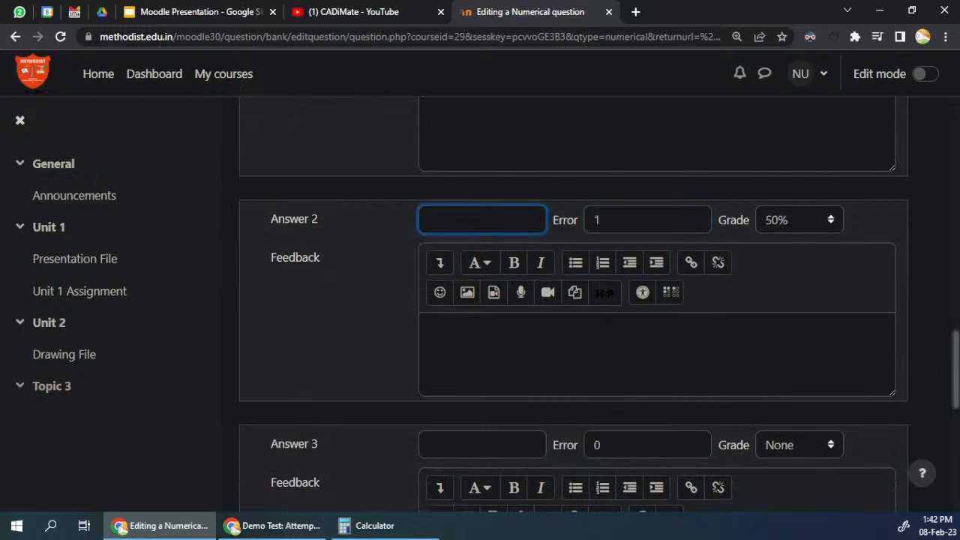
{"action": "type", "text": "30"}
{"action": "scroll", "coordinate": [351, 300], "scroll_direction": "down", "scroll_amount": 7}
{"action": "left_click", "coordinate": [472, 404]}
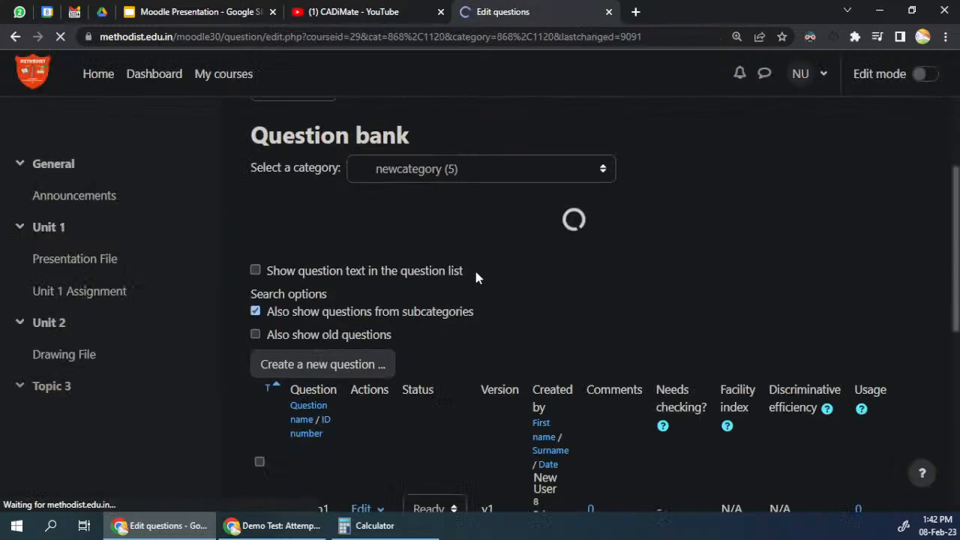
Step: Preview the Num1 question, submit 30.1 as the answer and check the awarded mark
{"action": "left_click", "coordinate": [366, 268]}
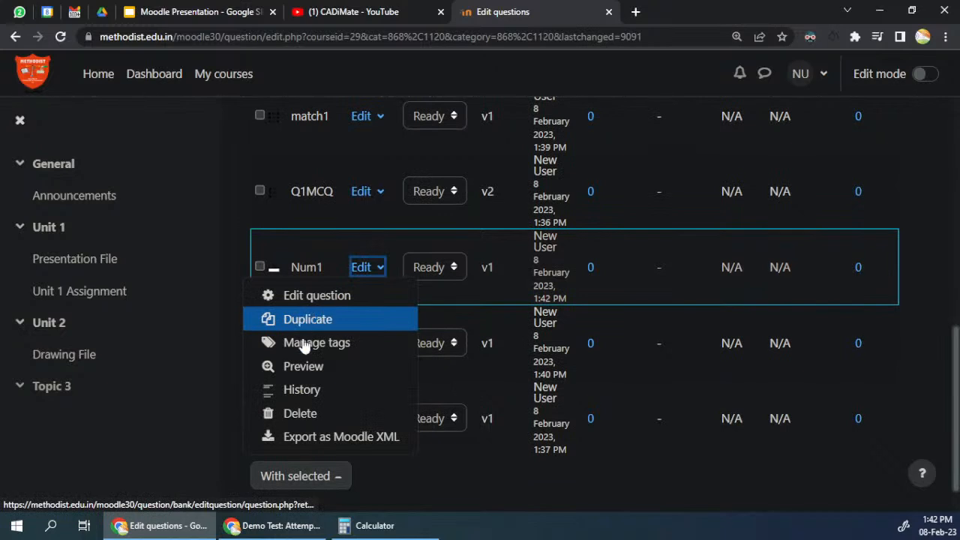
{"action": "left_click", "coordinate": [300, 366]}
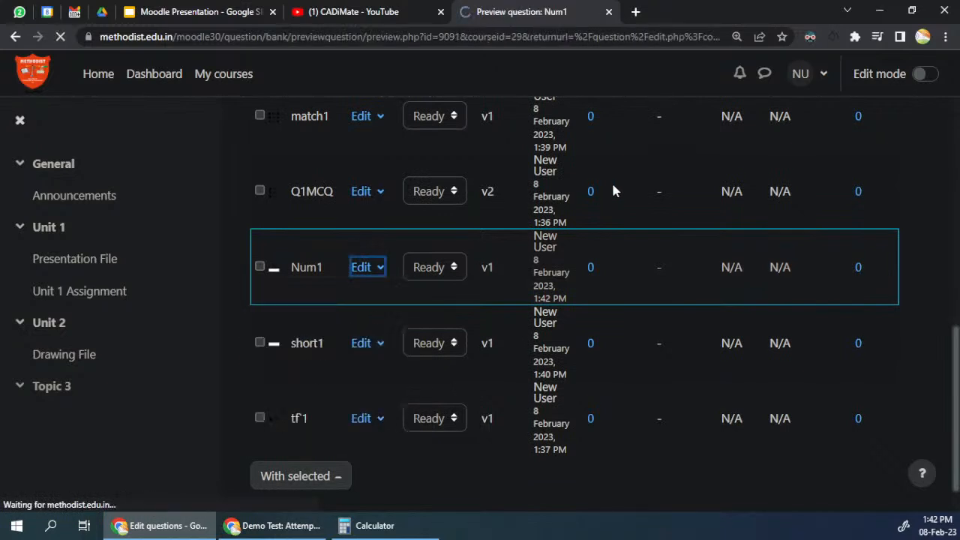
{"action": "left_click", "coordinate": [276, 256]}
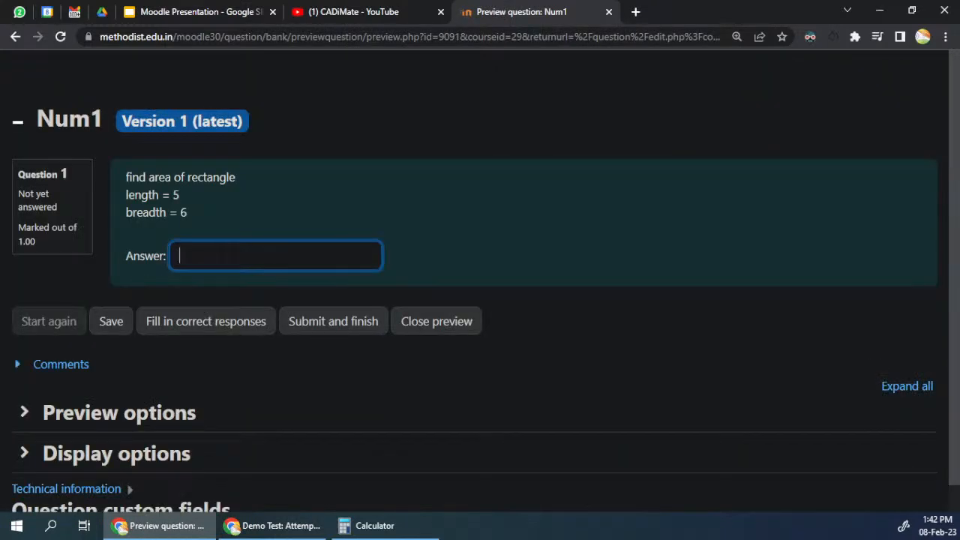
{"action": "type", "text": "301"}
{"action": "key", "text": "BackSpace"}
{"action": "type", "text": ".1"}
{"action": "left_click", "coordinate": [324, 321]}
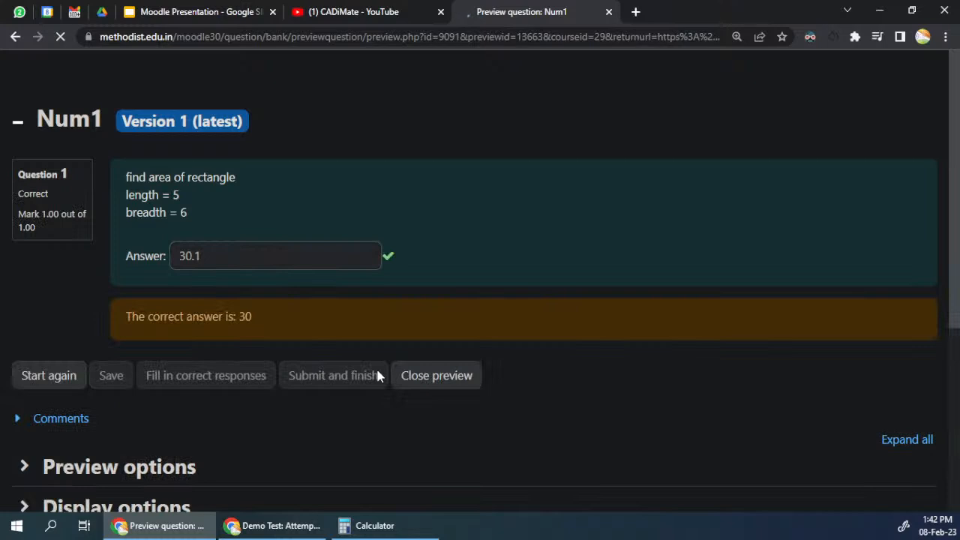
{"action": "left_click_drag", "start_coordinate": [41, 214], "coordinate": [55, 234]}
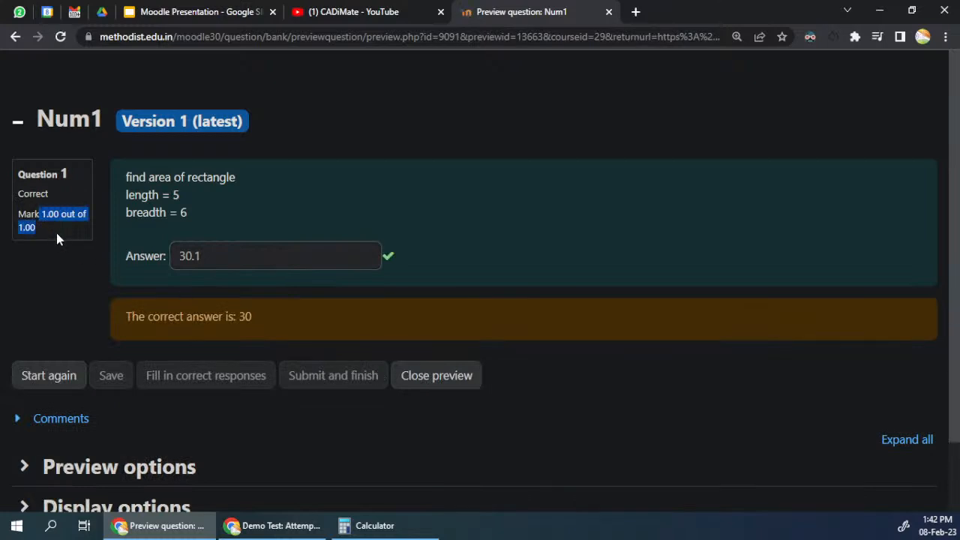
{"action": "left_click", "coordinate": [259, 259]}
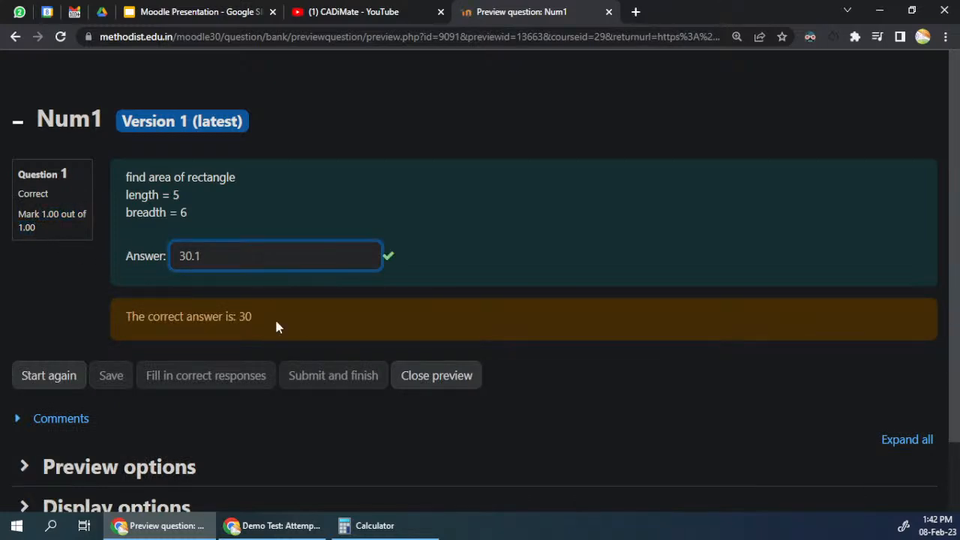
Step: Restart the Num1 preview, submit 31 to check its mark, and close the preview
{"action": "left_click", "coordinate": [84, 383]}
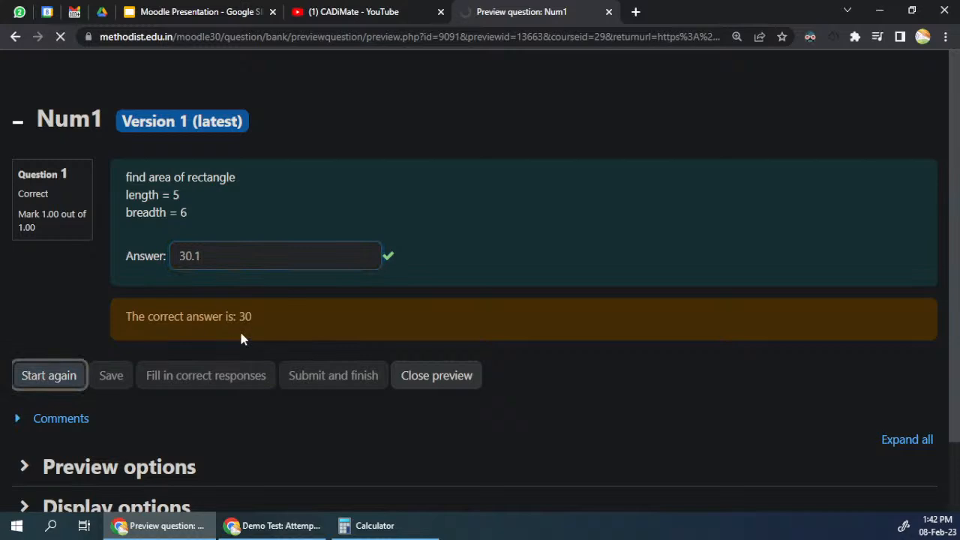
{"action": "key", "text": "ctrl+plus"}
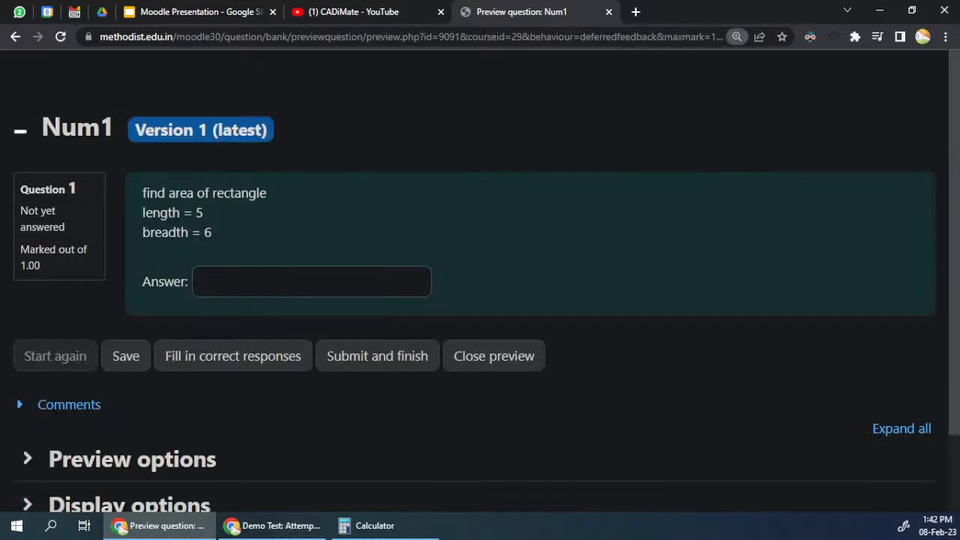
{"action": "left_click", "coordinate": [244, 284]}
{"action": "type", "text": "31"}
{"action": "left_click", "coordinate": [382, 364]}
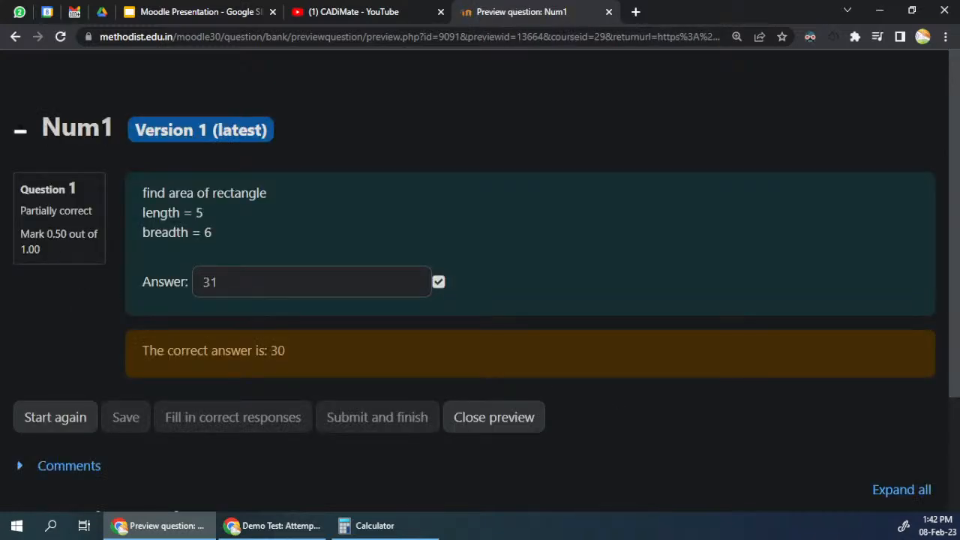
{"action": "left_click_drag", "start_coordinate": [47, 234], "coordinate": [46, 251]}
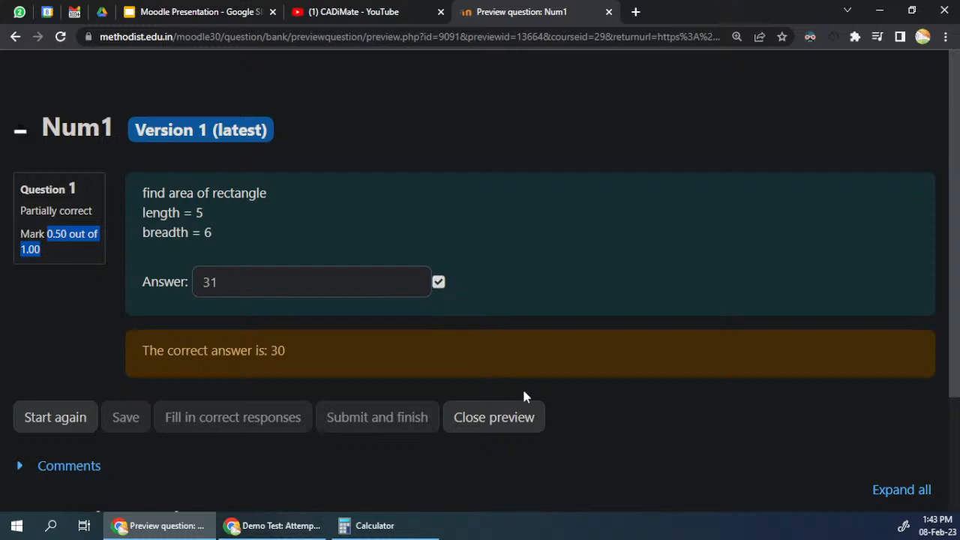
{"action": "left_click", "coordinate": [515, 421]}
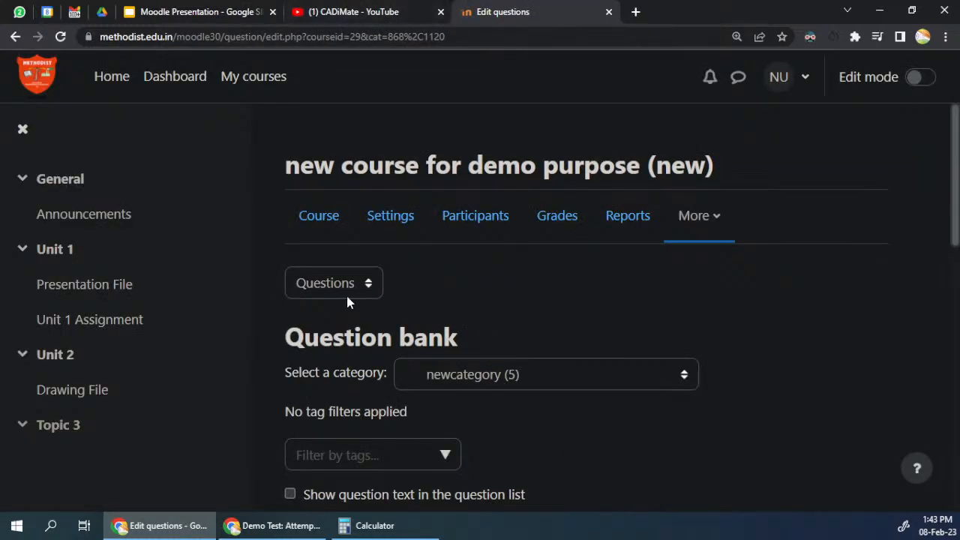
Step: Start adding a Calculated simple question to the newcategory question bank
{"action": "scroll", "coordinate": [349, 300], "scroll_direction": "down", "scroll_amount": 4}
{"action": "left_click", "coordinate": [388, 321]}
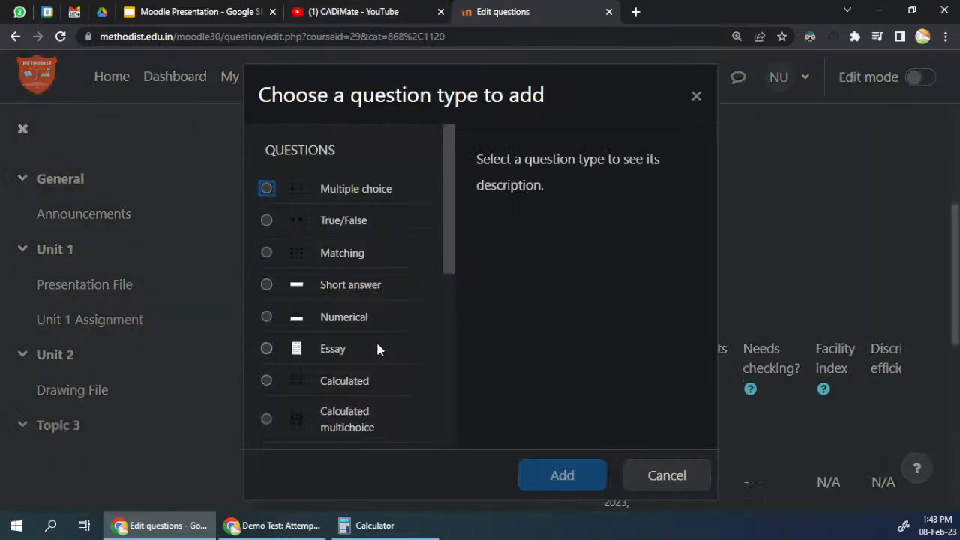
{"action": "left_click_drag", "start_coordinate": [450, 225], "coordinate": [453, 313]}
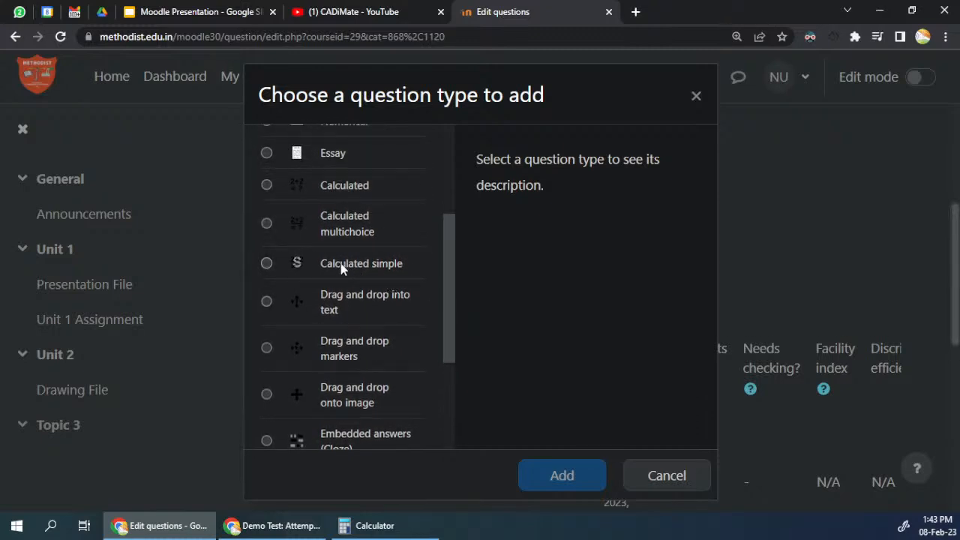
{"action": "left_click", "coordinate": [375, 270]}
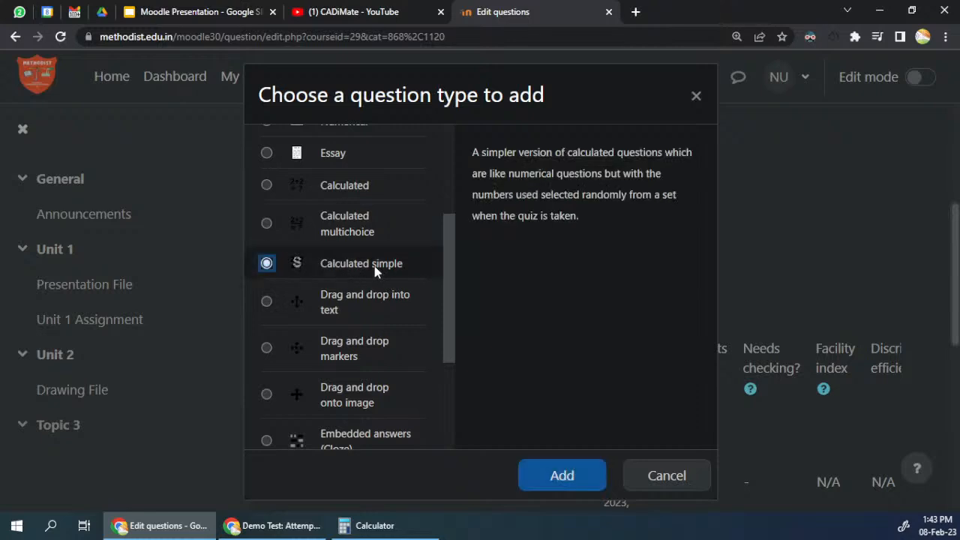
{"action": "left_click", "coordinate": [562, 475]}
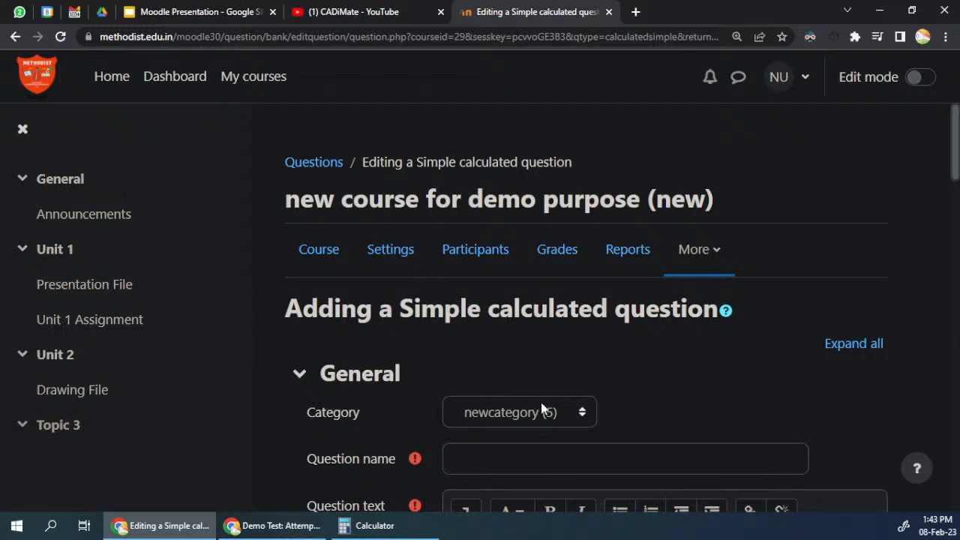
Step: Name the question cal1 and enter "find area of rectangle" as the first line of the question text
{"action": "scroll", "coordinate": [540, 390], "scroll_direction": "down", "scroll_amount": 4}
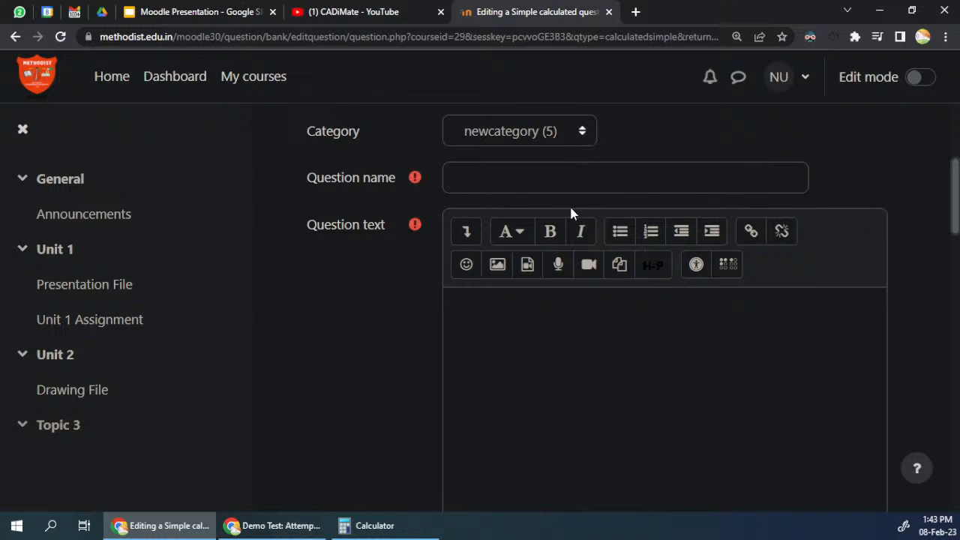
{"action": "left_click", "coordinate": [510, 188]}
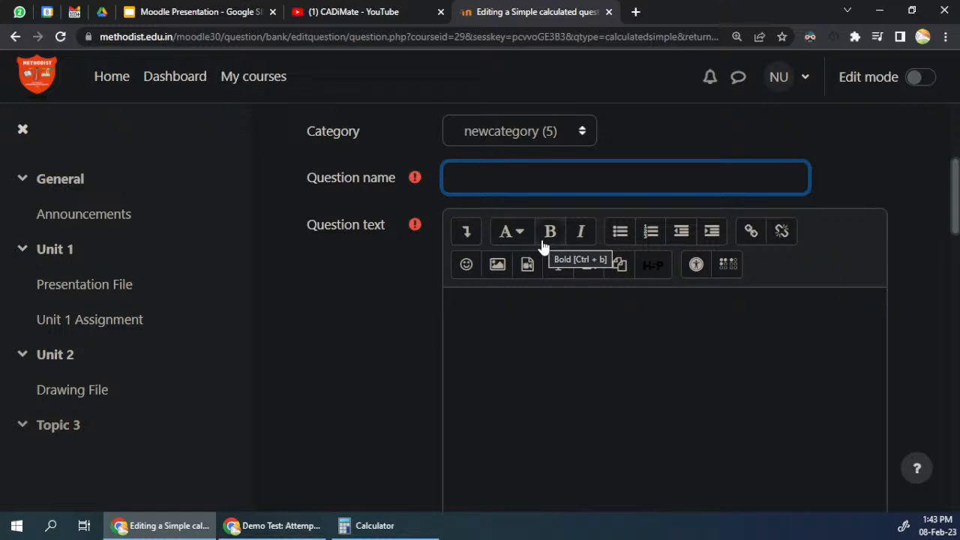
{"action": "type", "text": "cal1"}
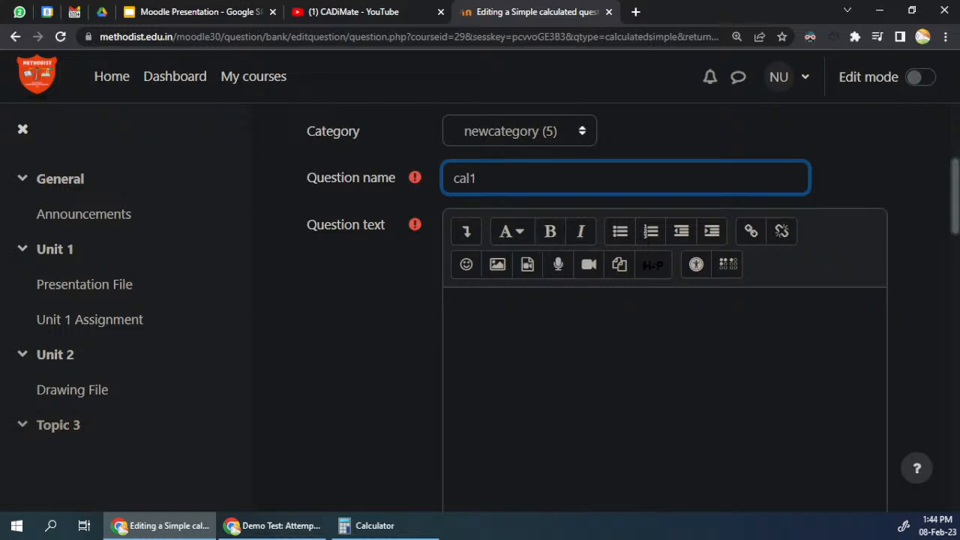
{"action": "key", "text": "Tab"}
{"action": "type", "text": "rectangle"}
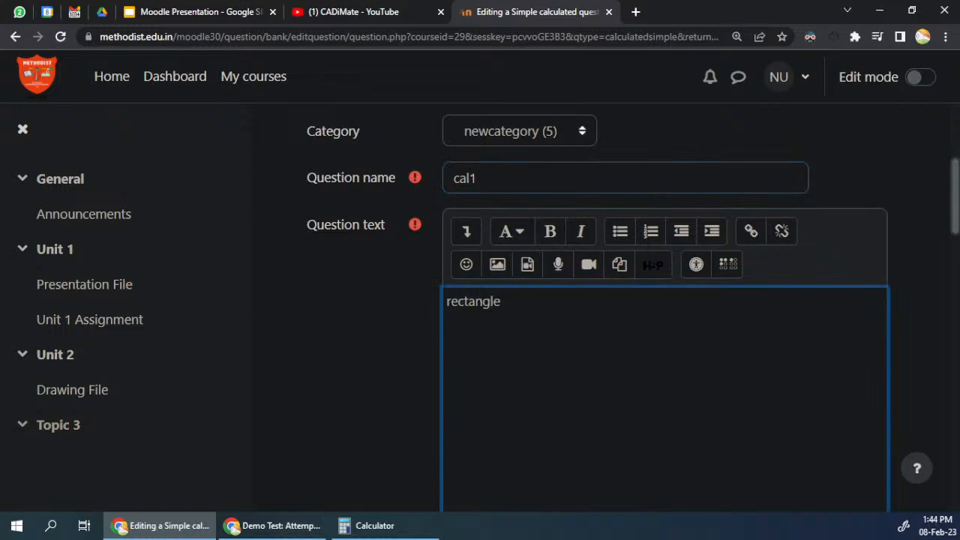
{"action": "key", "text": "Home"}
{"action": "type", "text": "find area o"}
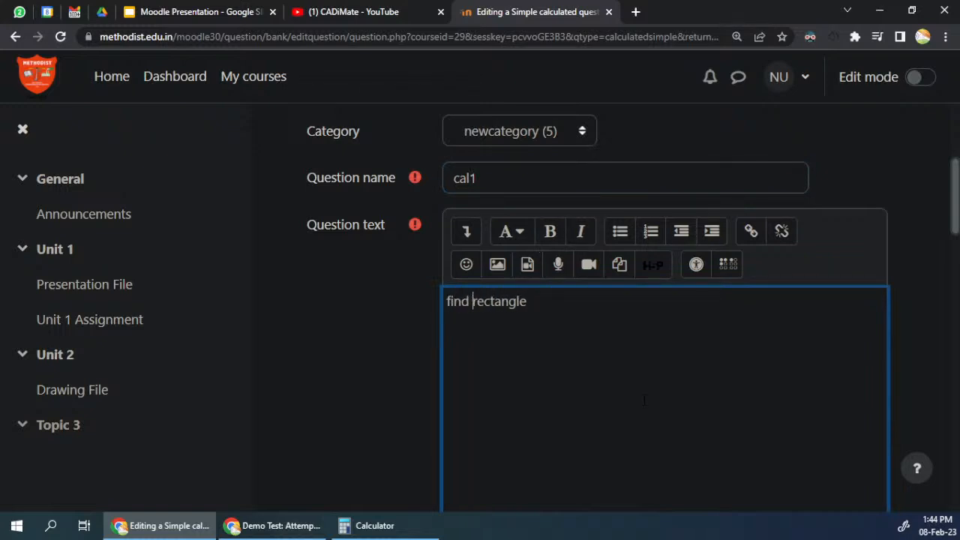
{"action": "type", "text": "f"}
{"action": "key", "text": "End"}
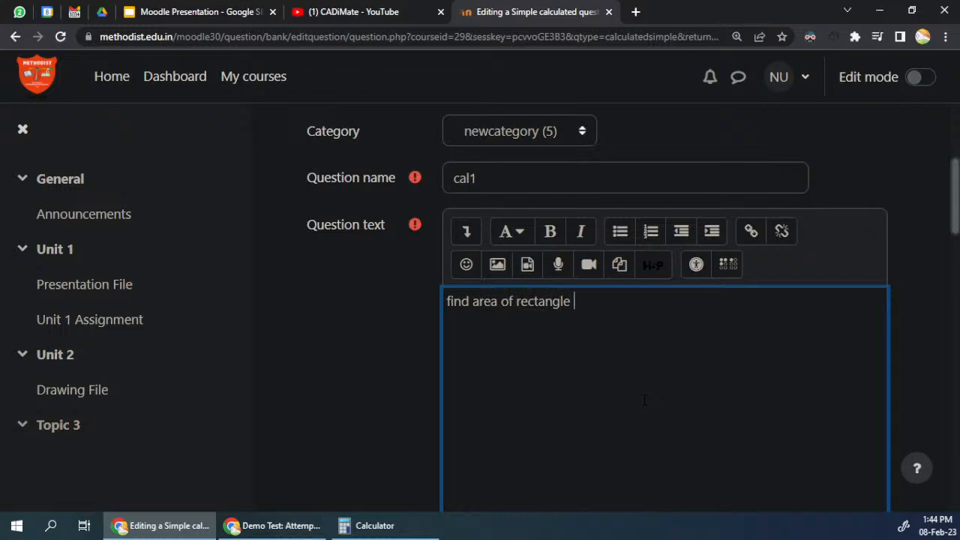
Step: Add the line "length = {a}" to the question text
{"action": "key", "text": "Return"}
{"action": "type", "text": "elgnth"}
{"action": "key", "text": "shift+Home"}
{"action": "type", "text": "length"}
{"action": "type", "text": " = ["}
{"action": "key", "text": "BackSpace"}
{"action": "type", "text": "{"}
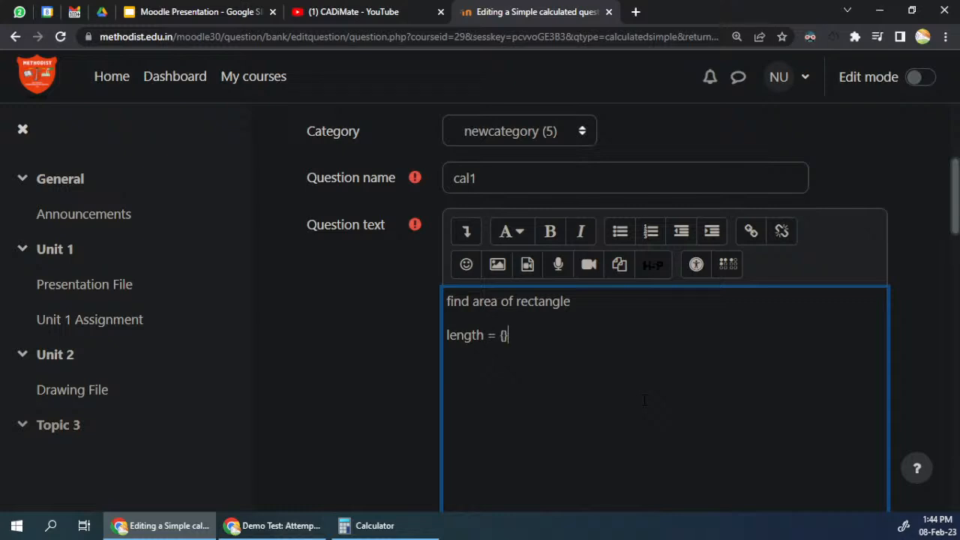
{"action": "type", "text": "l}"}
{"action": "key", "text": "BackSpace"}
{"action": "key", "text": "BackSpace"}
{"action": "type", "text": "a}"}
Step: Add the line "breadth = {b}" to the question text, followed by a new line
{"action": "key", "text": "Return"}
{"action": "type", "text": "breadth ="}
{"action": "type", "text": " []"}
{"action": "key", "text": "BackSpace"}
{"action": "key", "text": "BackSpace"}
{"action": "type", "text": "{}"}
{"action": "key", "text": "Left"}
{"action": "type", "text": "b"}
{"action": "key", "text": "Right"}
{"action": "key", "text": "Return"}
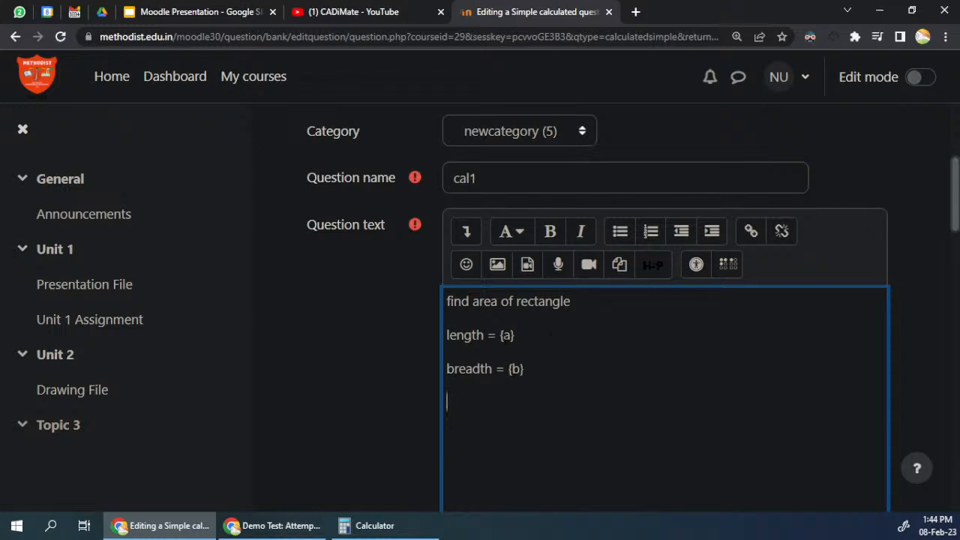
Step: Enter {a}*{b} as the Answer 1 formula
{"action": "left_click_drag", "start_coordinate": [498, 335], "coordinate": [515, 336]}
{"action": "scroll", "coordinate": [532, 355], "scroll_direction": "down", "scroll_amount": 3}
{"action": "scroll", "coordinate": [532, 355], "scroll_direction": "up", "scroll_amount": 2}
{"action": "left_click_drag", "start_coordinate": [574, 231], "coordinate": [446, 231]}
{"action": "scroll", "coordinate": [523, 316], "scroll_direction": "down", "scroll_amount": 5}
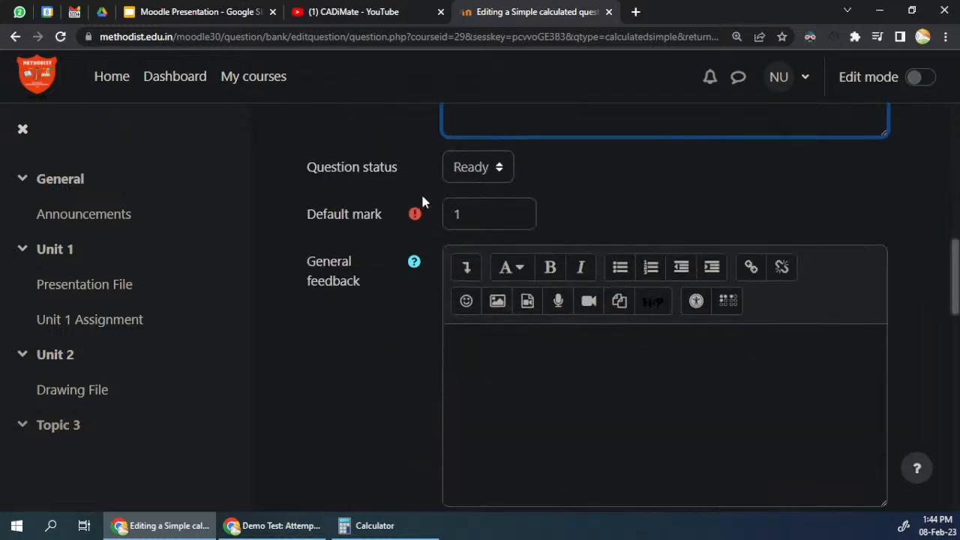
{"action": "scroll", "coordinate": [444, 193], "scroll_direction": "down", "scroll_amount": 6}
{"action": "left_click", "coordinate": [526, 285]}
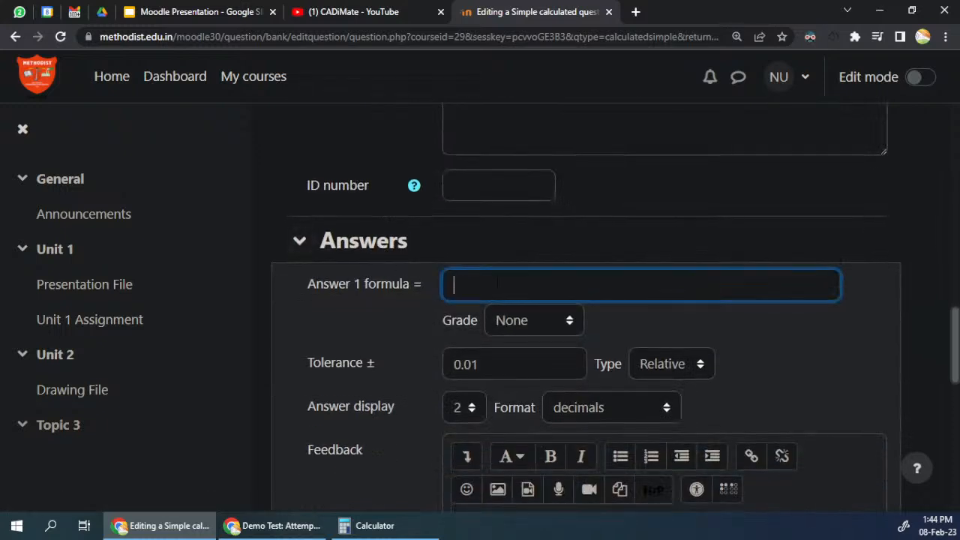
{"action": "type", "text": "[]"}
{"action": "key", "text": "BackSpace"}
{"action": "key", "text": "BackSpace"}
{"action": "type", "text": "{}*{}"}
{"action": "key", "text": "Left"}
{"action": "key", "text": "Left"}
{"action": "key", "text": "Left"}
{"action": "key", "text": "Left"}
Step: Set the grade of Answer 1 to 100%
{"action": "left_click", "coordinate": [553, 319]}
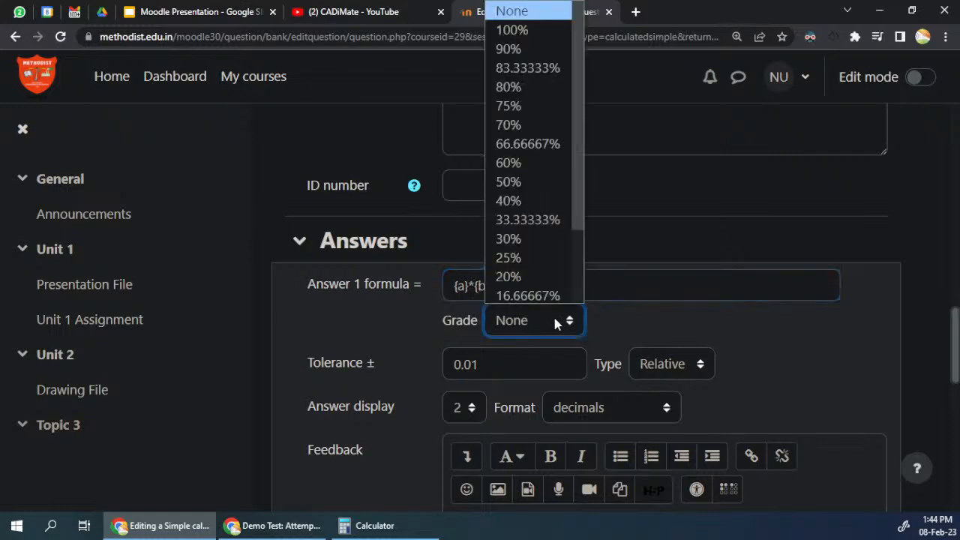
{"action": "left_click", "coordinate": [499, 28]}
{"action": "left_click", "coordinate": [636, 322]}
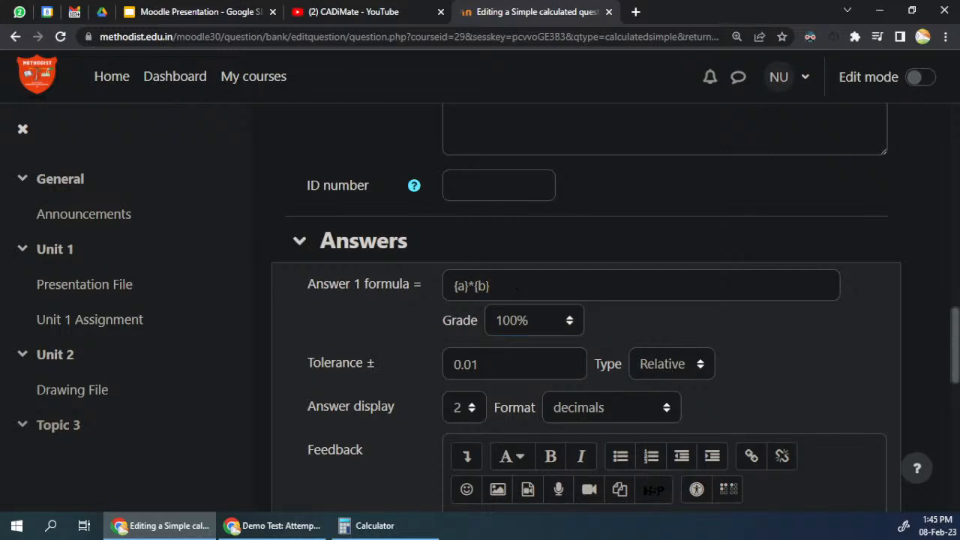
Step: Examine the tolerance and the decimal-place choices for the Answer 1 display without changing them
{"action": "left_click_drag", "start_coordinate": [478, 364], "coordinate": [425, 371]}
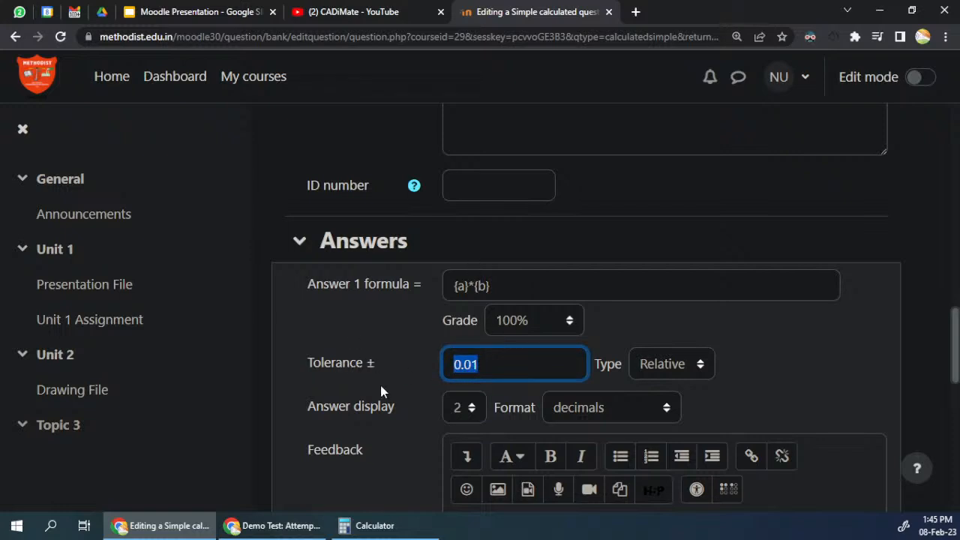
{"action": "left_click", "coordinate": [459, 410]}
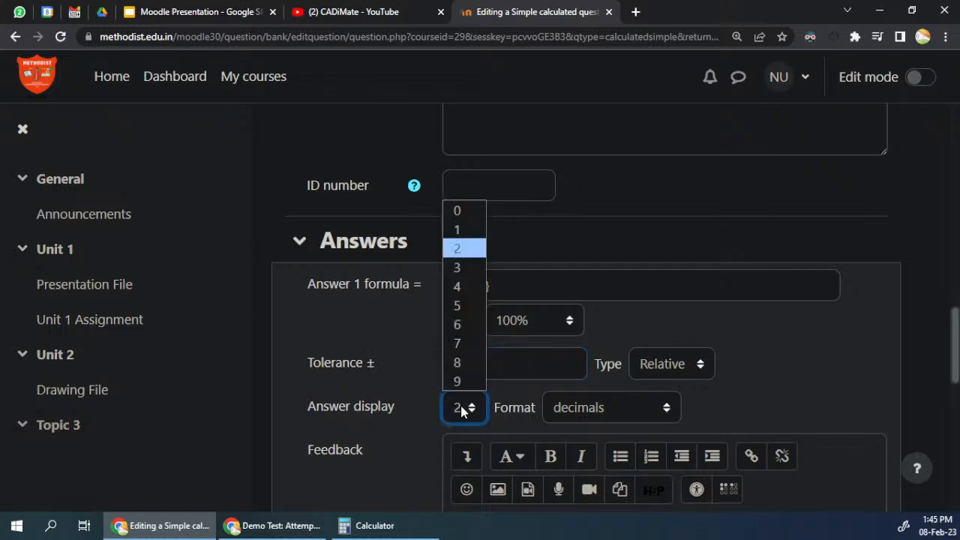
{"action": "left_click", "coordinate": [849, 337]}
{"action": "scroll", "coordinate": [404, 300], "scroll_direction": "down", "scroll_amount": 4}
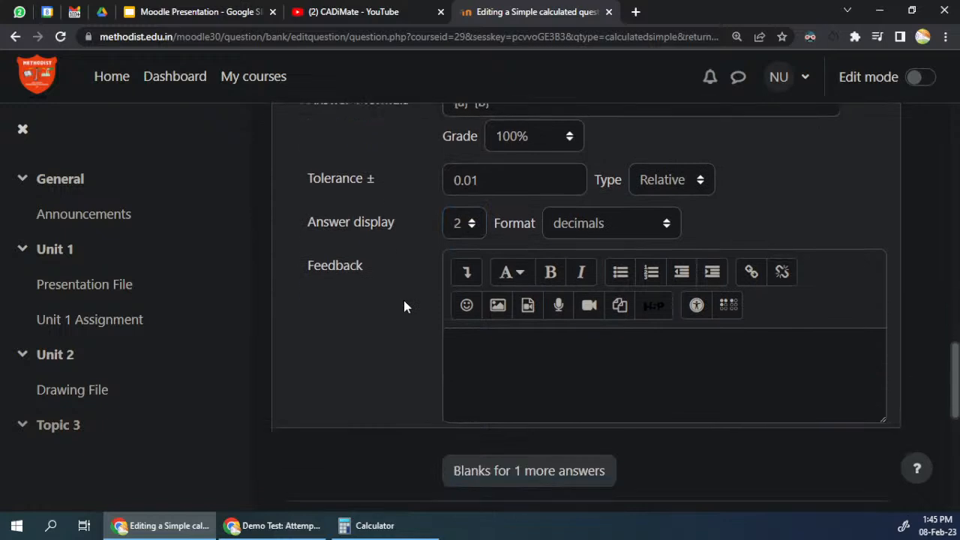
{"action": "scroll", "coordinate": [508, 251], "scroll_direction": "up", "scroll_amount": 3}
{"action": "left_click", "coordinate": [382, 219]}
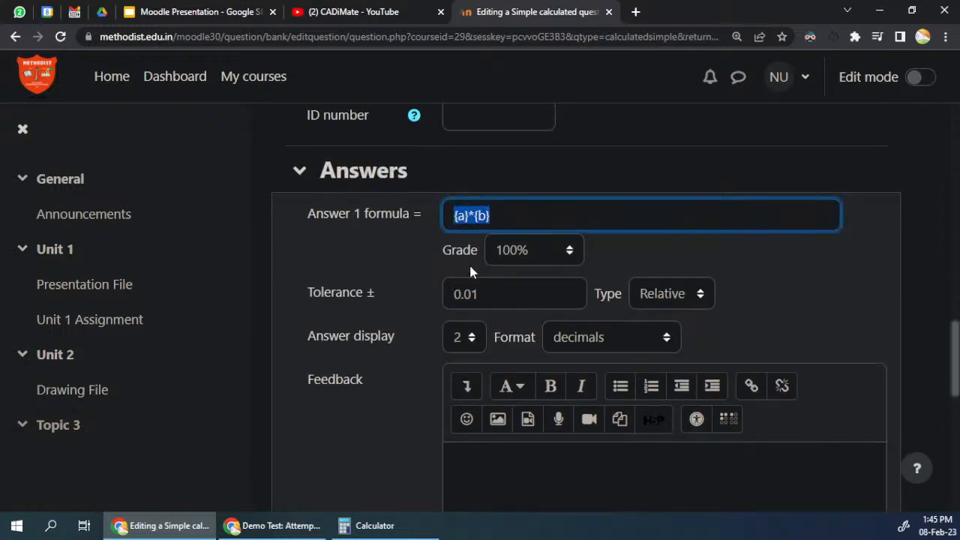
{"action": "left_click", "coordinate": [514, 294]}
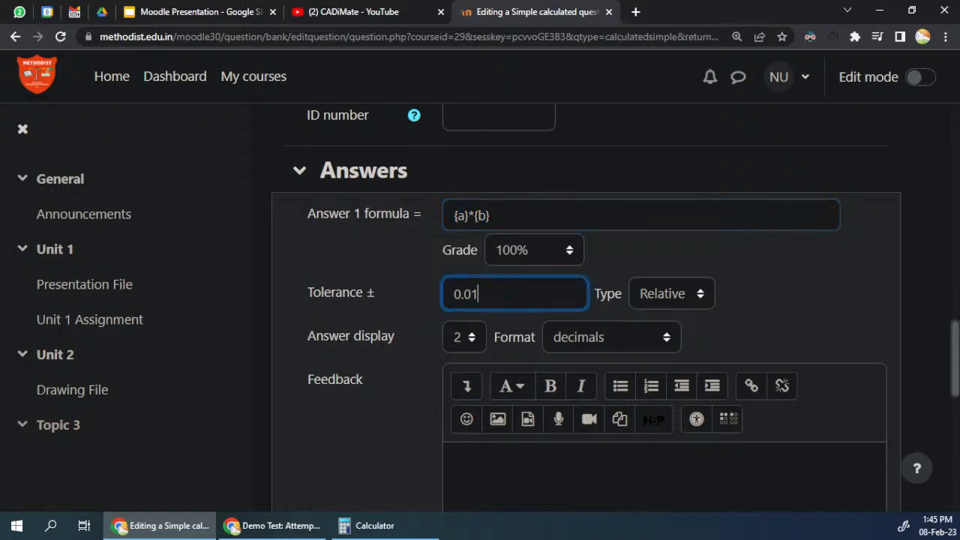
{"action": "scroll", "coordinate": [513, 299], "scroll_direction": "down", "scroll_amount": 2}
Step: Enter "area = length x breadth" as the feedback for Answer 1
{"action": "left_click", "coordinate": [525, 343]}
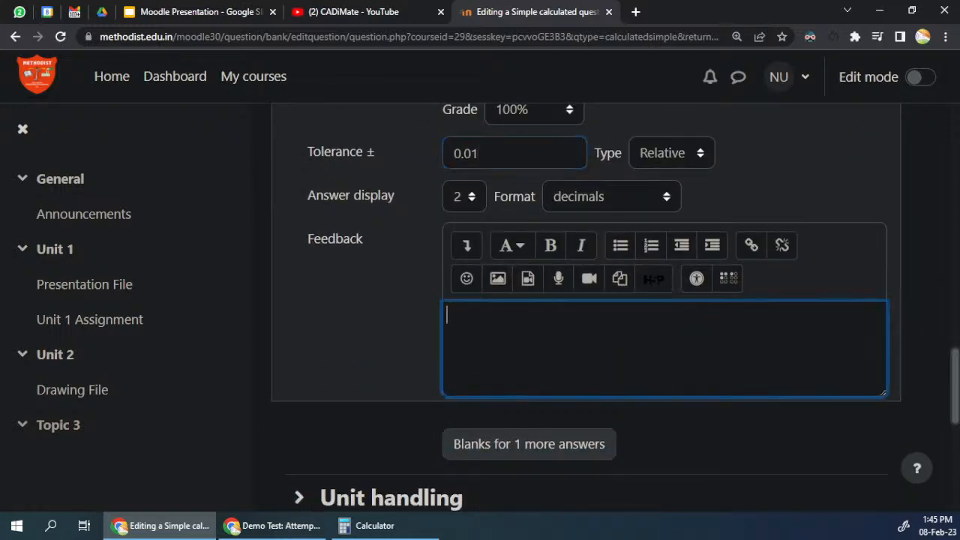
{"action": "scroll", "coordinate": [525, 343], "scroll_direction": "up", "scroll_amount": 1}
{"action": "left_click_drag", "start_coordinate": [501, 146], "coordinate": [298, 143]}
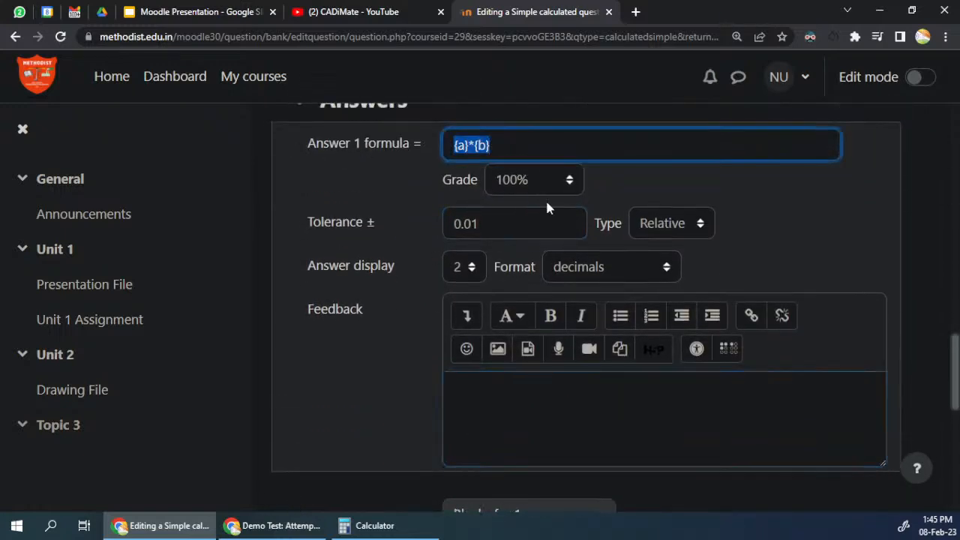
{"action": "left_click", "coordinate": [547, 414]}
{"action": "type", "text": "aread"}
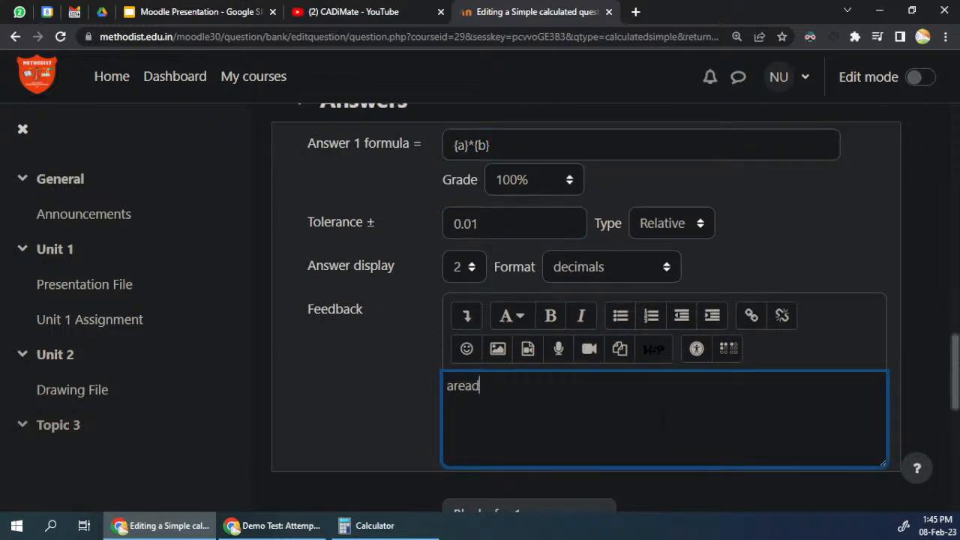
{"action": "key", "text": "BackSpace"}
{"action": "type", "text": " = length x"}
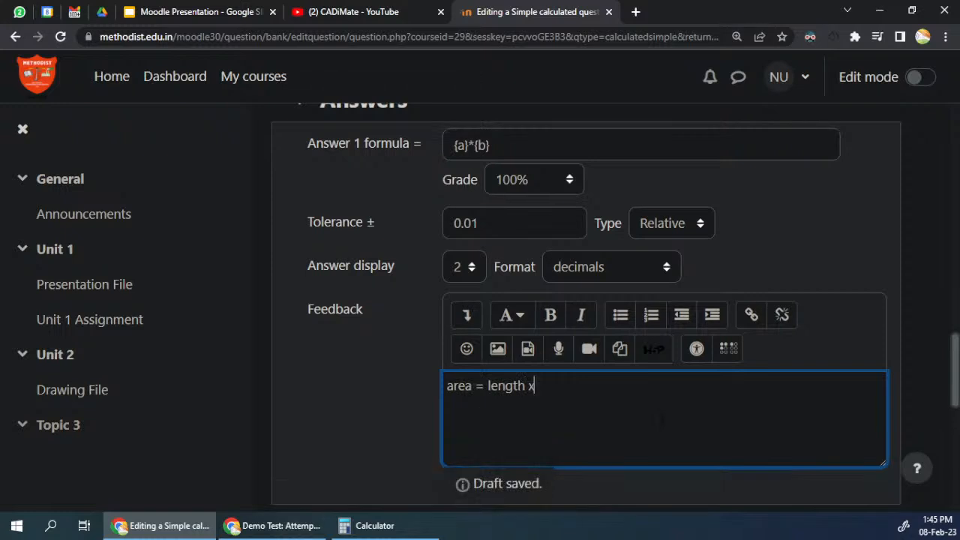
{"action": "type", "text": " breat"}
{"action": "type", "text": "h"}
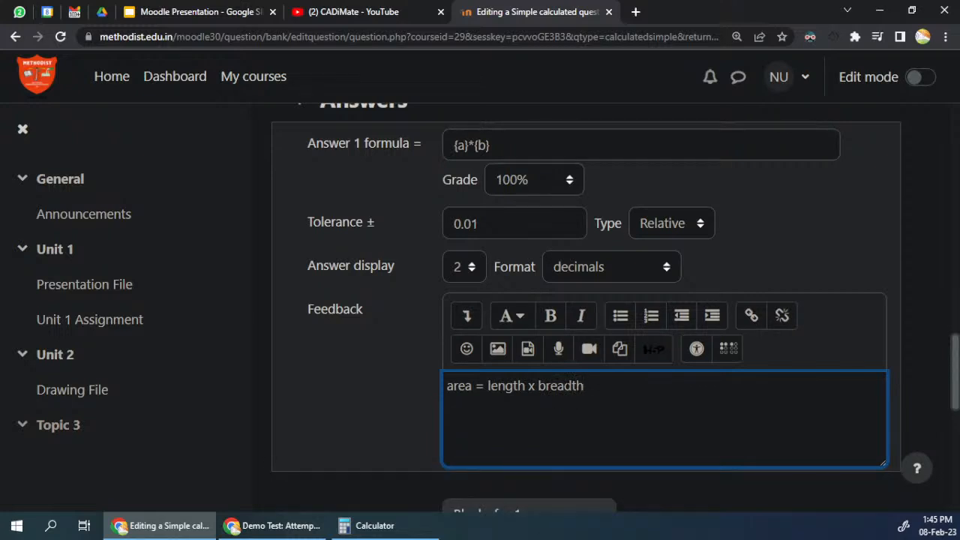
{"action": "left_click_drag", "start_coordinate": [587, 387], "coordinate": [405, 392]}
{"action": "left_click", "coordinate": [541, 386]}
Step: Try to save the cal1 simple calculated question
{"action": "scroll", "coordinate": [418, 407], "scroll_direction": "down", "scroll_amount": 4}
{"action": "scroll", "coordinate": [411, 406], "scroll_direction": "down", "scroll_amount": 3}
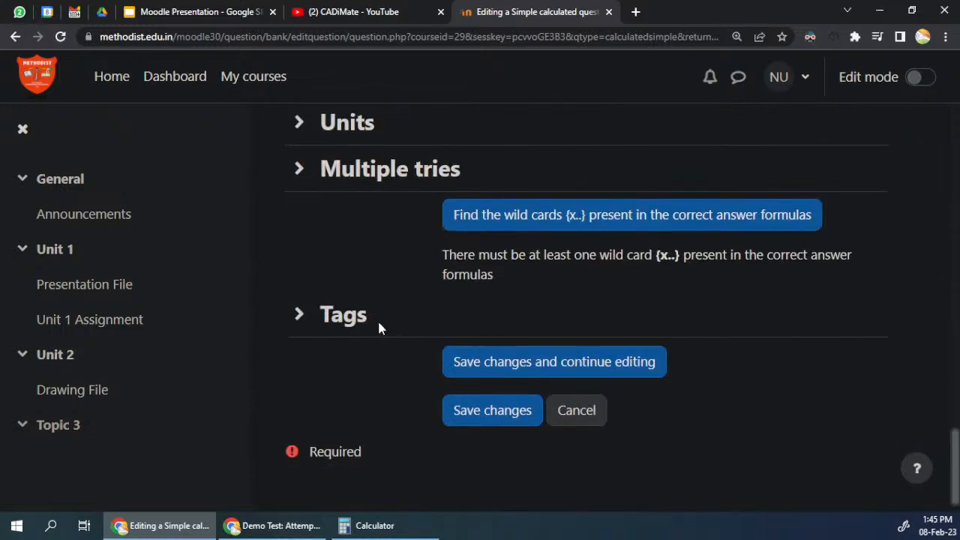
{"action": "scroll", "coordinate": [380, 326], "scroll_direction": "up", "scroll_amount": 3}
{"action": "scroll", "coordinate": [402, 401], "scroll_direction": "down", "scroll_amount": 3}
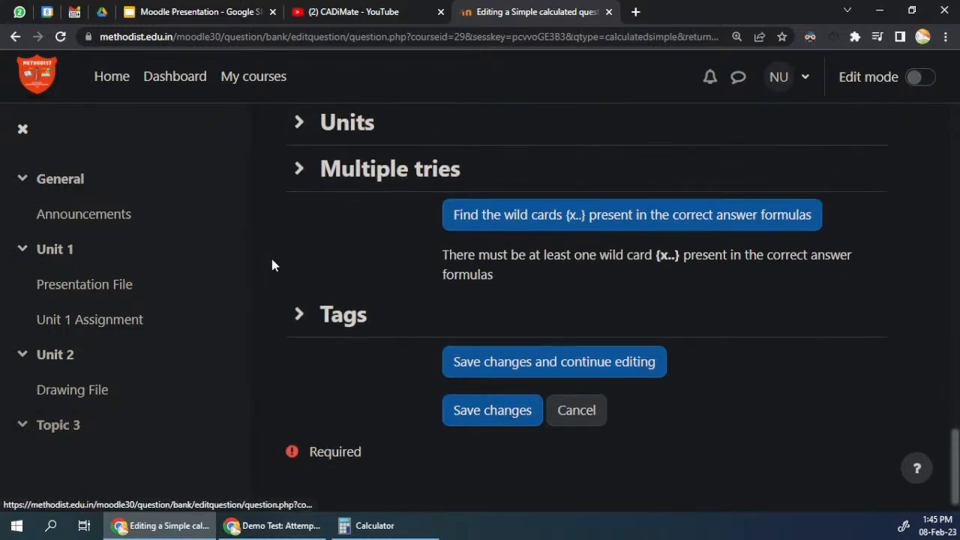
{"action": "left_click", "coordinate": [506, 418]}
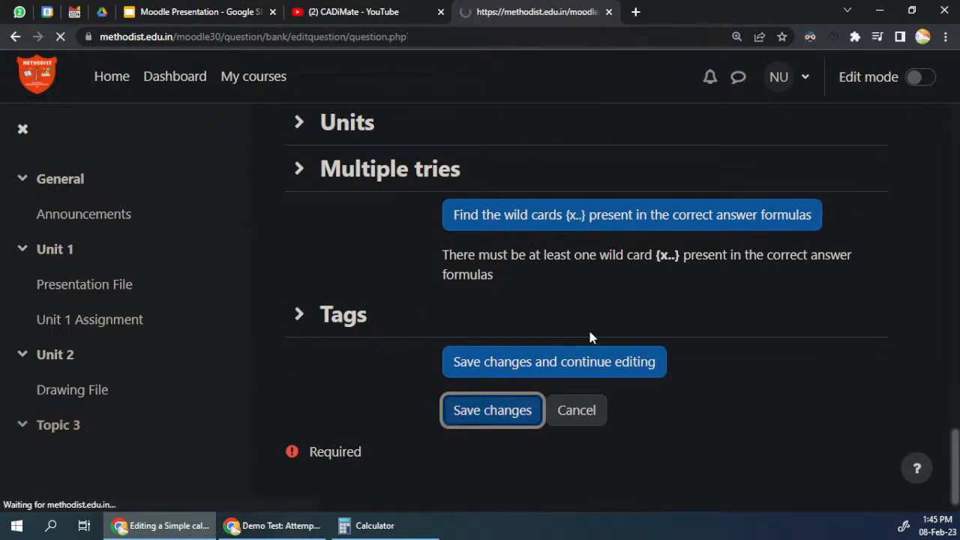
Step: Look through the reloaded cal1 question form and try to save it again
{"action": "scroll", "coordinate": [359, 323], "scroll_direction": "down", "scroll_amount": 12}
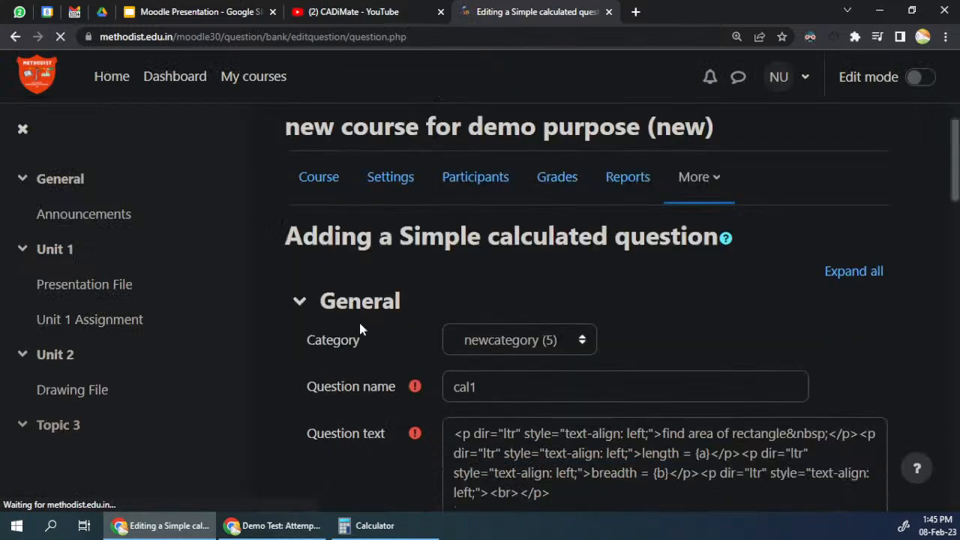
{"action": "scroll", "coordinate": [359, 323], "scroll_direction": "down", "scroll_amount": 8}
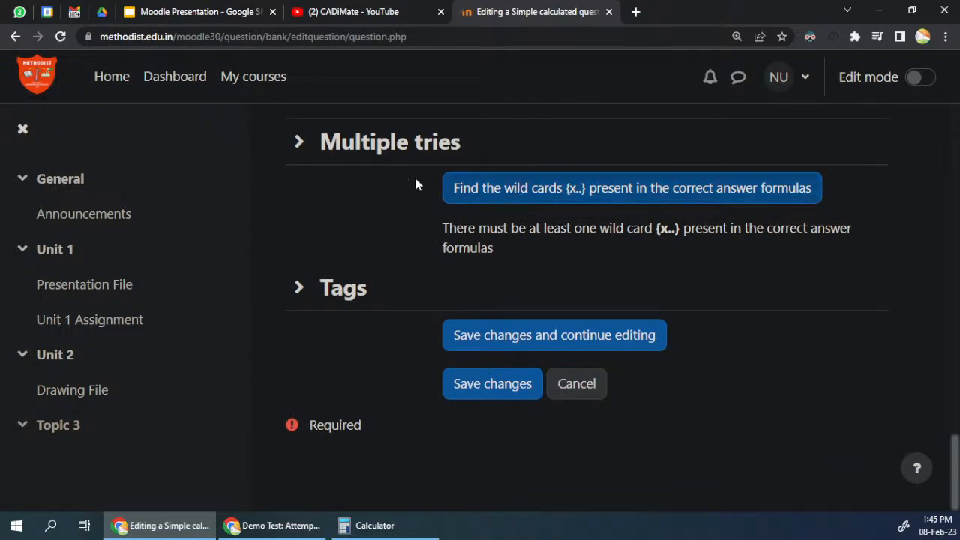
{"action": "scroll", "coordinate": [480, 371], "scroll_direction": "up", "scroll_amount": 15}
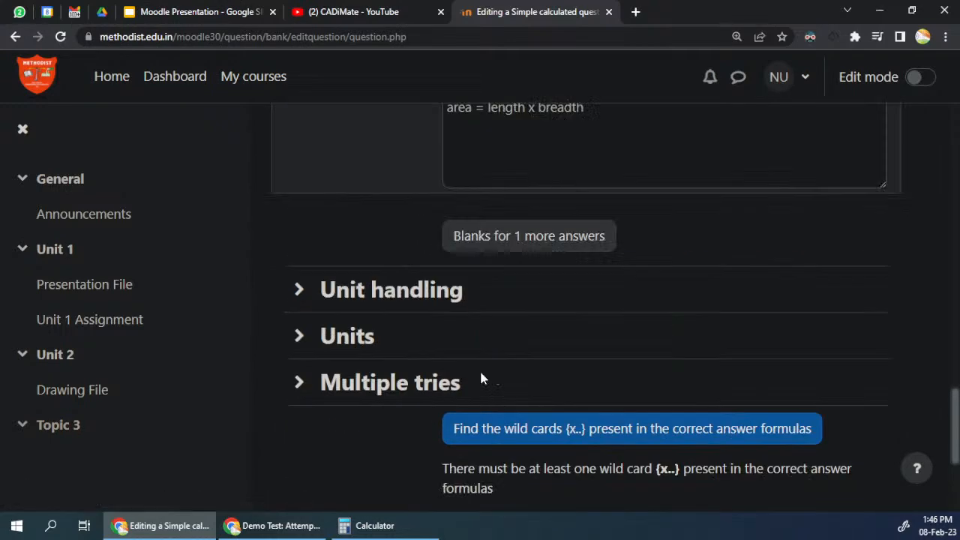
{"action": "scroll", "coordinate": [481, 377], "scroll_direction": "up", "scroll_amount": 5}
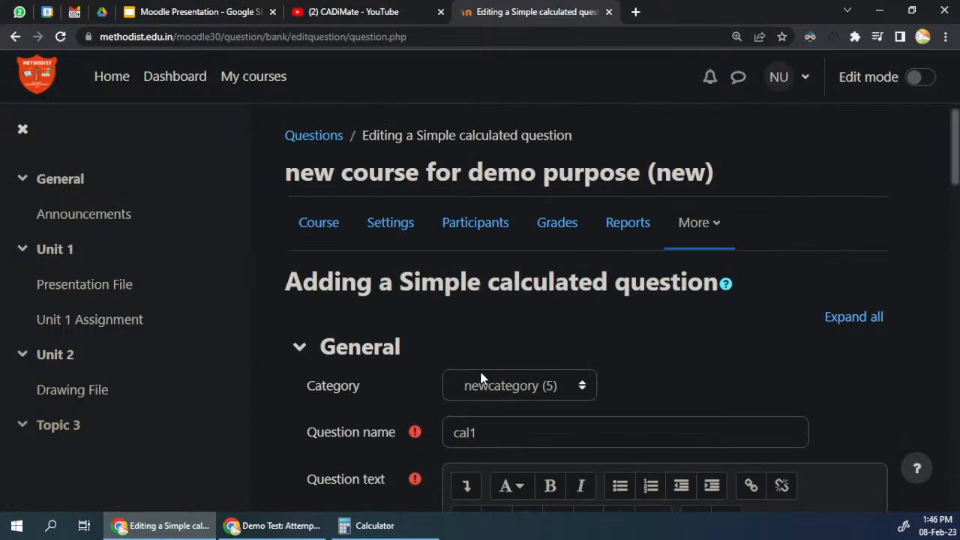
{"action": "scroll", "coordinate": [480, 378], "scroll_direction": "down", "scroll_amount": 15}
{"action": "scroll", "coordinate": [474, 379], "scroll_direction": "down", "scroll_amount": 2}
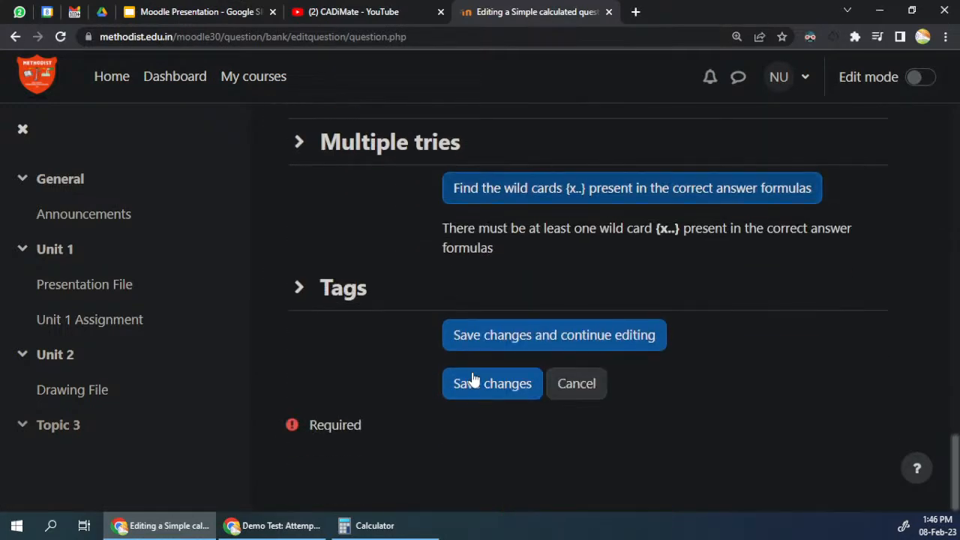
{"action": "left_click", "coordinate": [523, 390]}
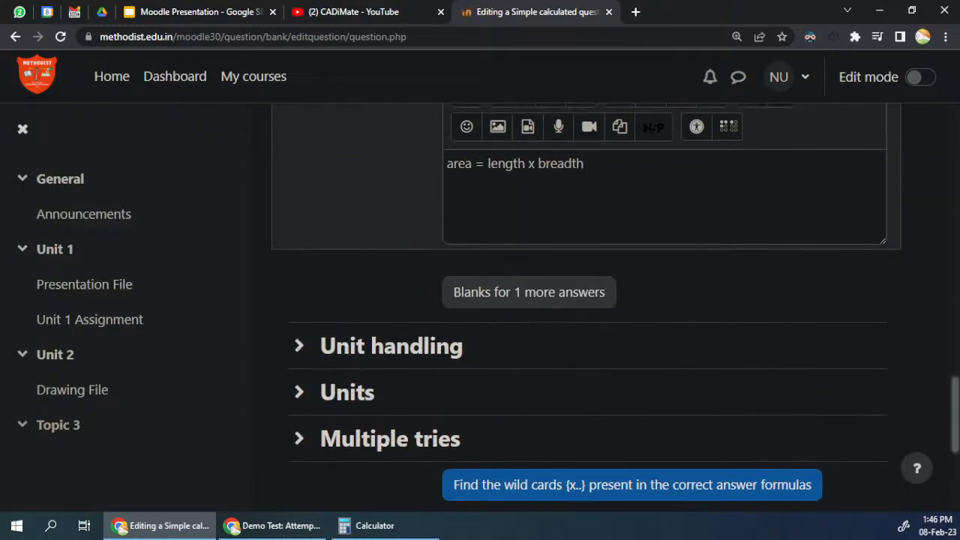
Step: Find the wild cards present in the correct answer formulas of the cal1 question
{"action": "scroll", "coordinate": [532, 341], "scroll_direction": "down", "scroll_amount": 3}
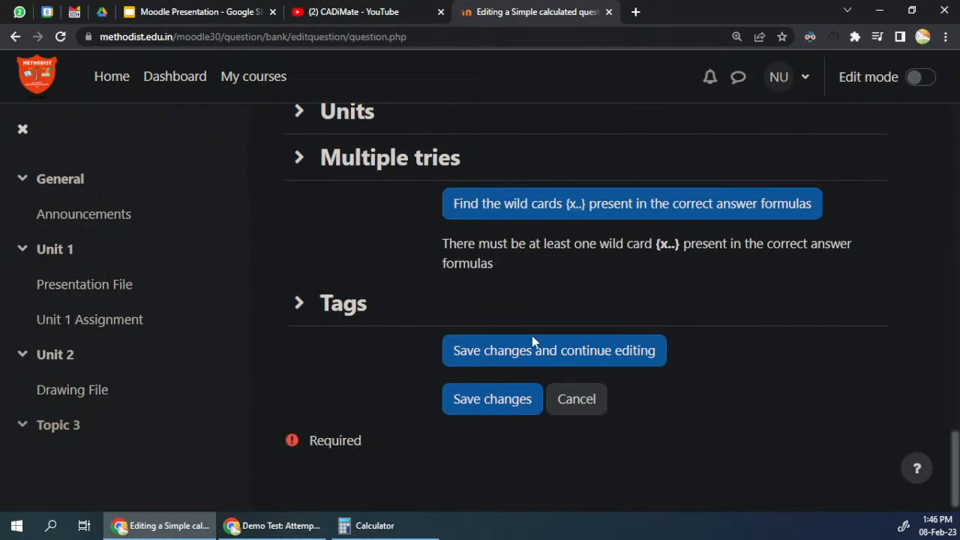
{"action": "left_click", "coordinate": [551, 214]}
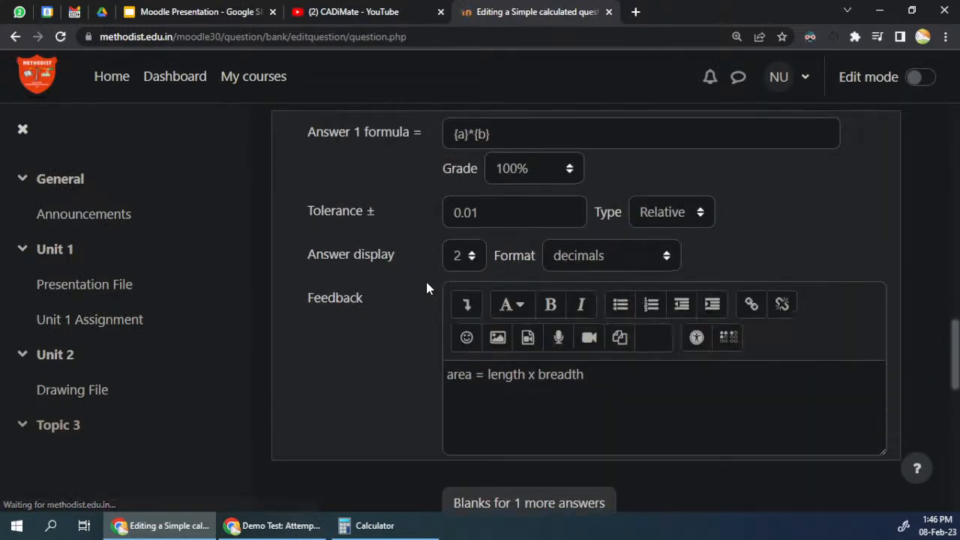
{"action": "scroll", "coordinate": [427, 289], "scroll_direction": "up", "scroll_amount": 2}
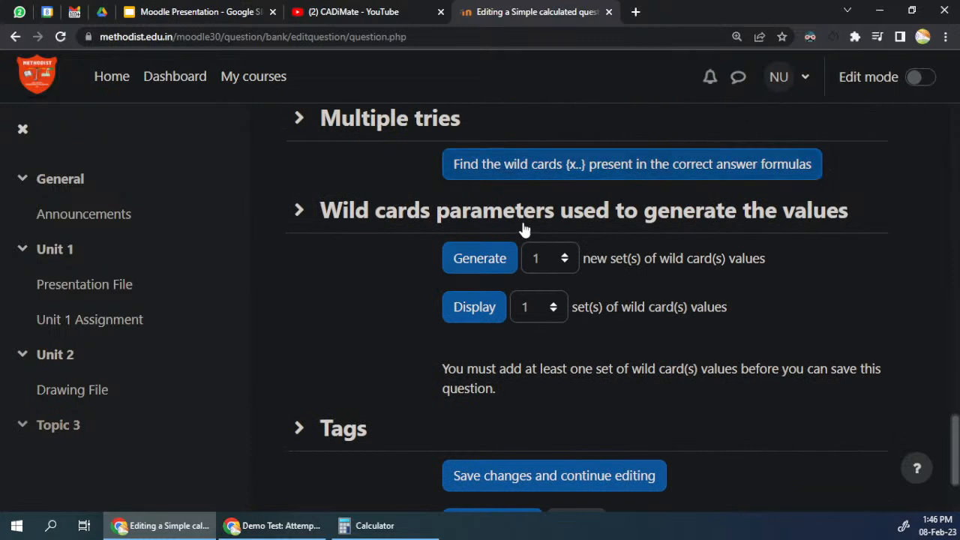
Step: Set the wild card options to generate 100 new sets of values and display 5 sets
{"action": "left_click", "coordinate": [543, 257]}
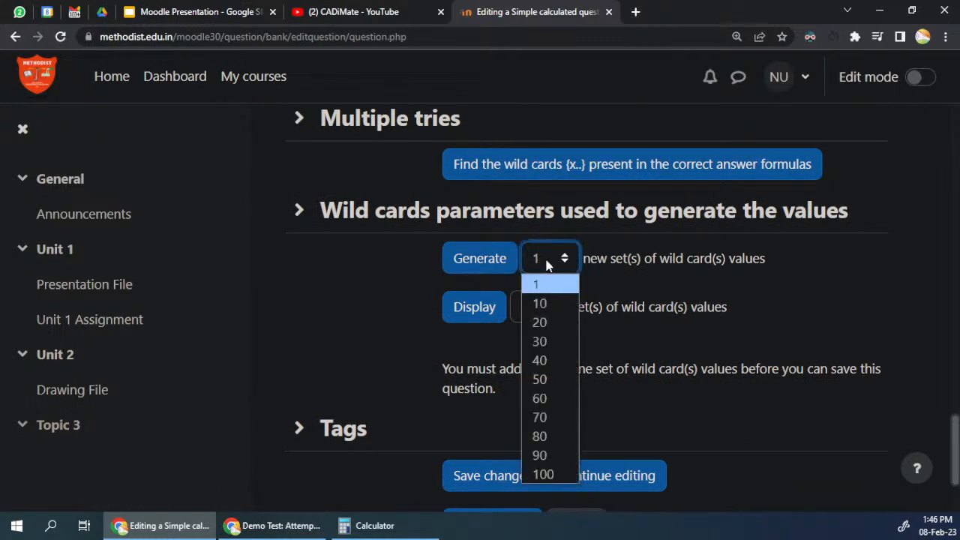
{"action": "left_click", "coordinate": [541, 342]}
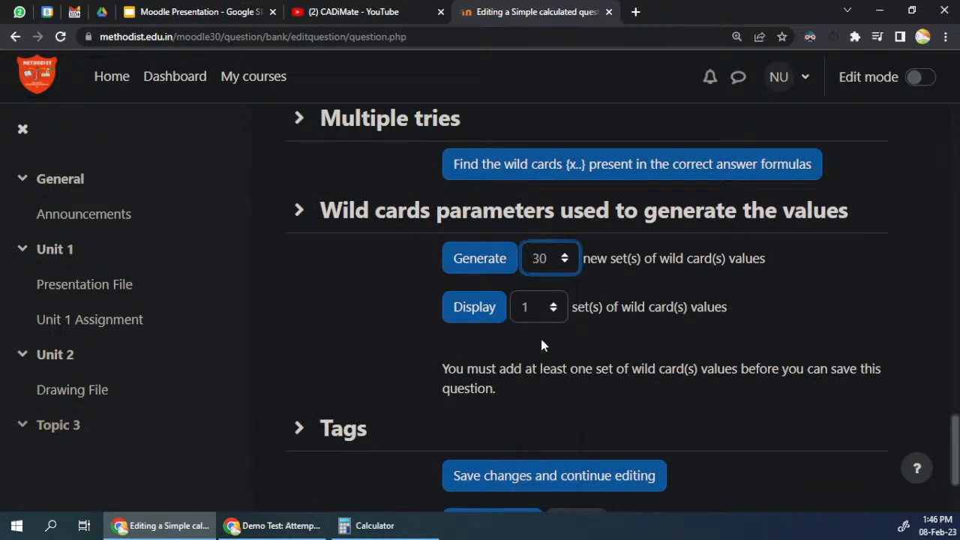
{"action": "left_click", "coordinate": [540, 263]}
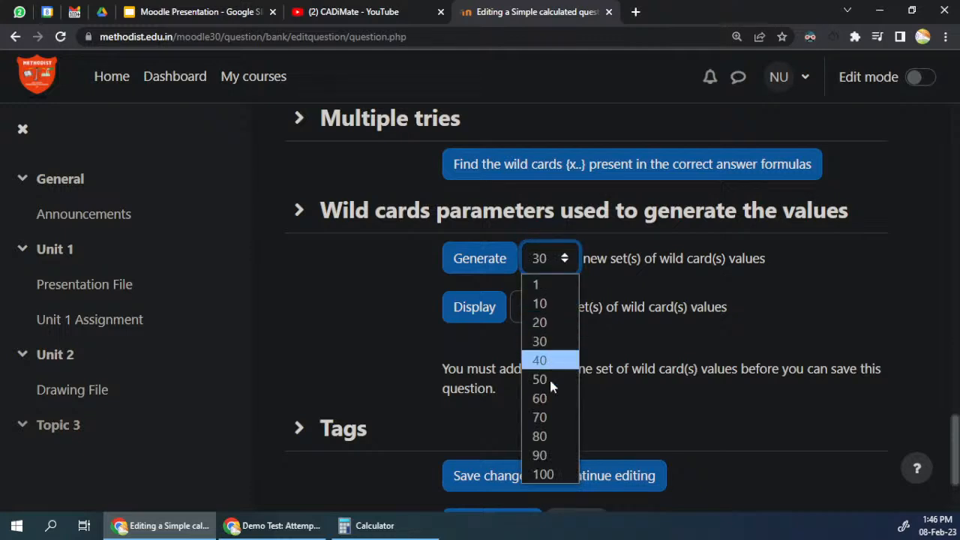
{"action": "left_click", "coordinate": [548, 472]}
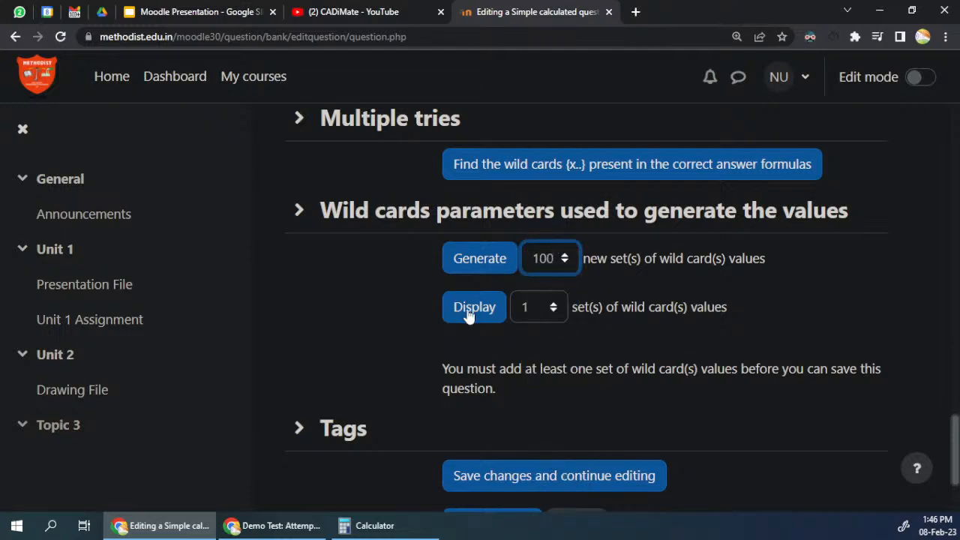
{"action": "left_click", "coordinate": [550, 308]}
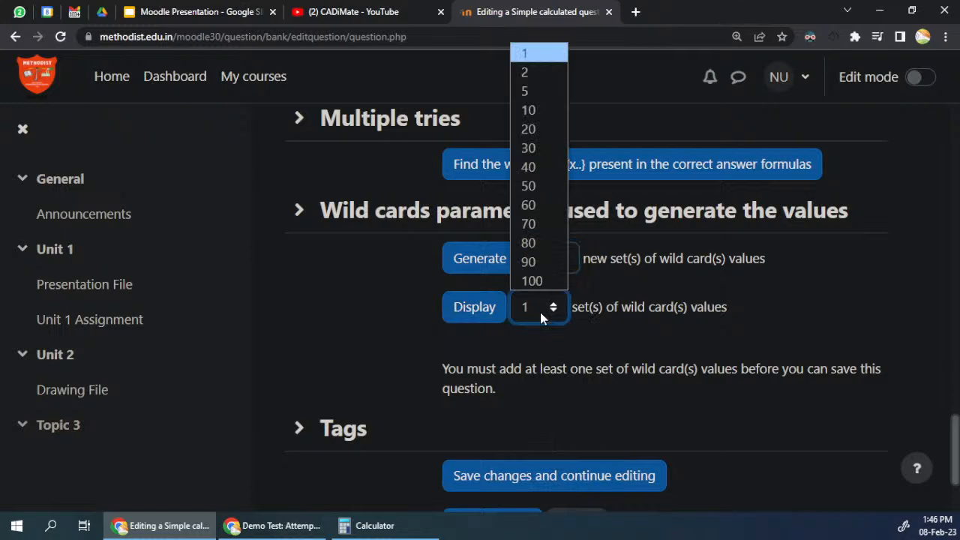
{"action": "left_click", "coordinate": [530, 108]}
{"action": "left_click", "coordinate": [534, 306]}
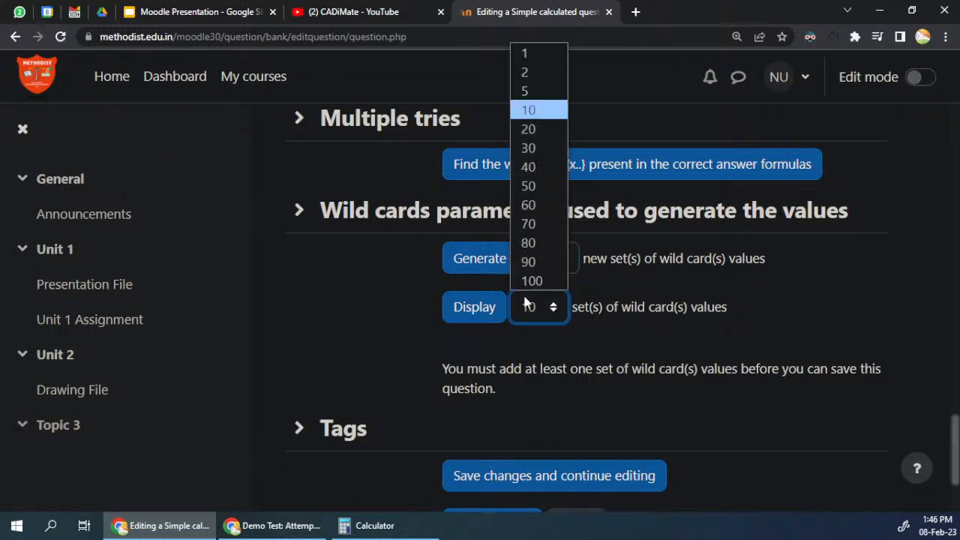
{"action": "left_click", "coordinate": [548, 91]}
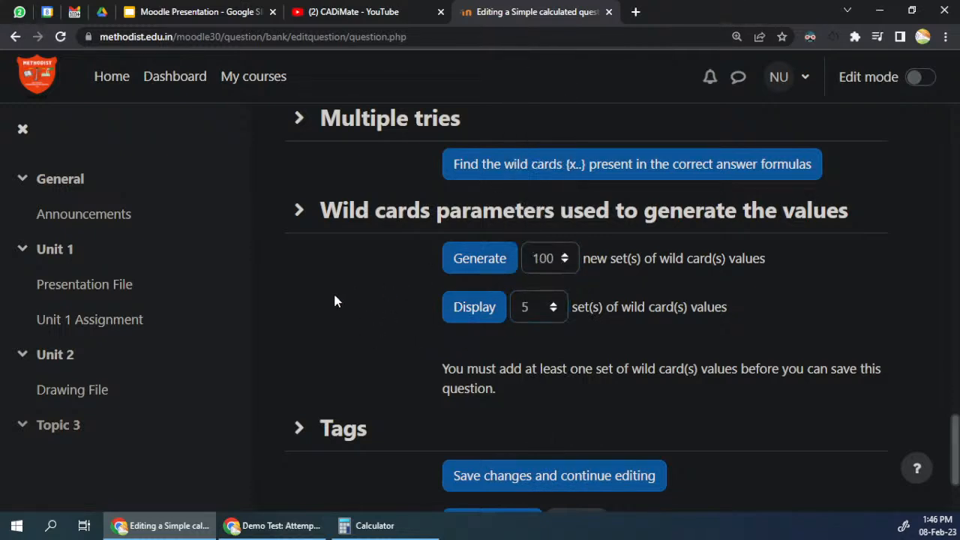
Step: Try to save the cal1 question with the chosen wild card set options
{"action": "scroll", "coordinate": [353, 294], "scroll_direction": "down", "scroll_amount": 2}
{"action": "scroll", "coordinate": [409, 283], "scroll_direction": "up", "scroll_amount": 6}
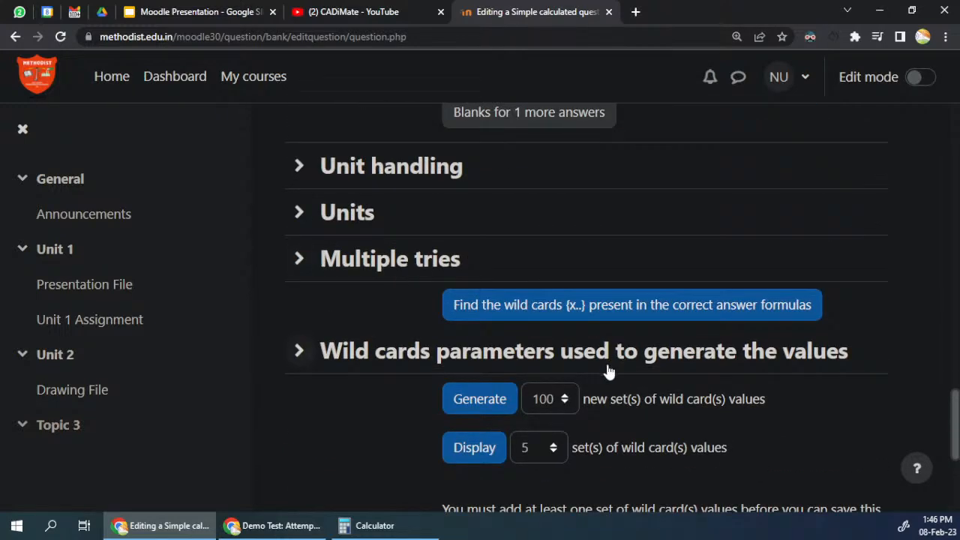
{"action": "scroll", "coordinate": [486, 327], "scroll_direction": "down", "scroll_amount": 6}
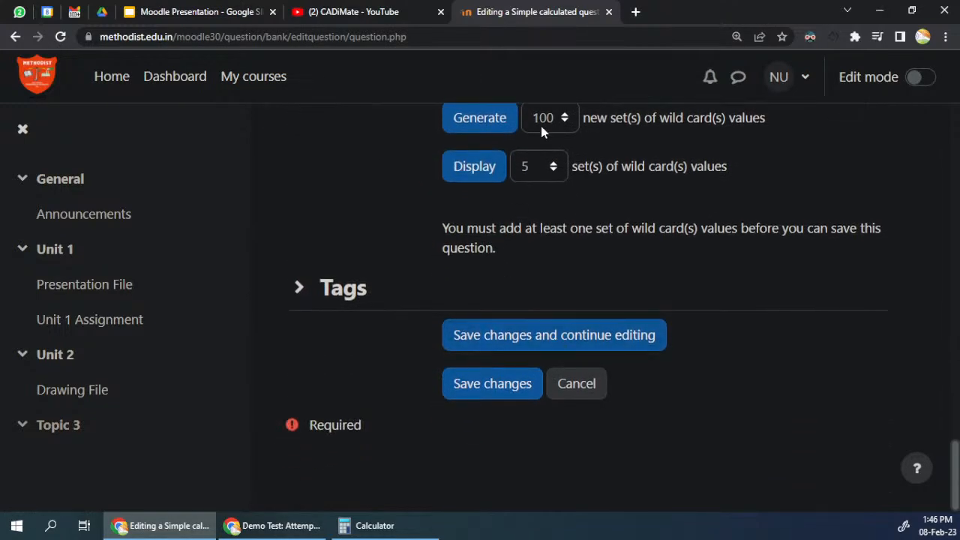
{"action": "left_click", "coordinate": [500, 396]}
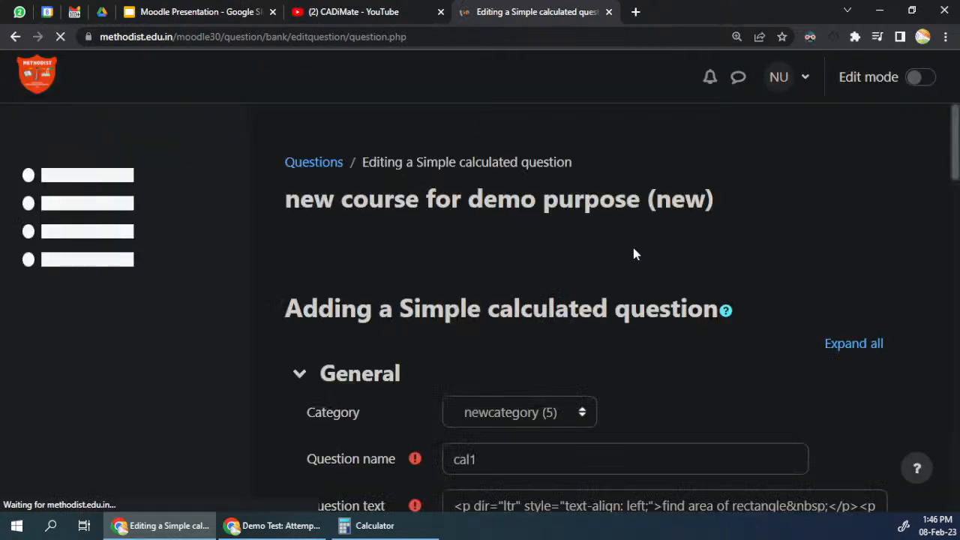
Step: Try to generate the 100 new sets of wild card values for cal1
{"action": "scroll", "coordinate": [628, 259], "scroll_direction": "down", "scroll_amount": 15}
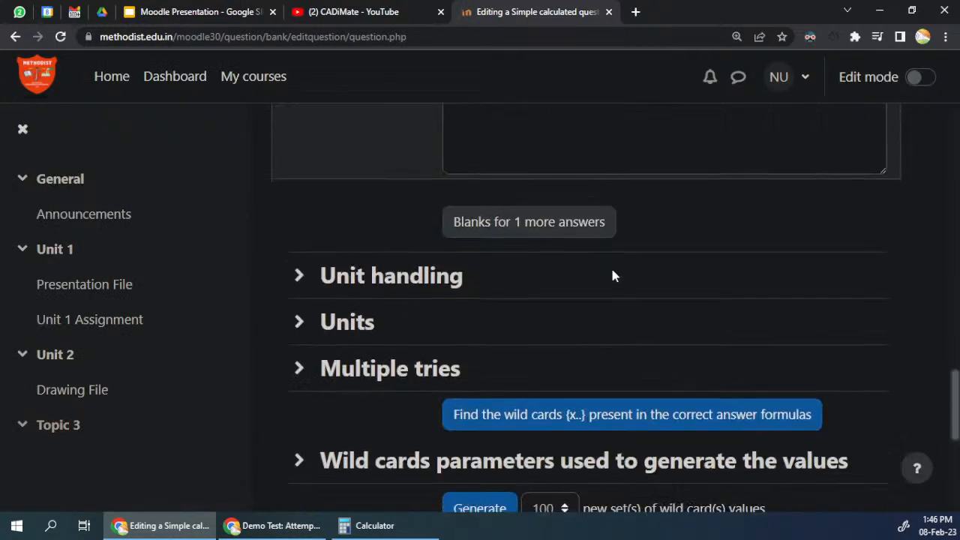
{"action": "scroll", "coordinate": [611, 277], "scroll_direction": "down", "scroll_amount": 1}
{"action": "scroll", "coordinate": [531, 291], "scroll_direction": "down", "scroll_amount": 2}
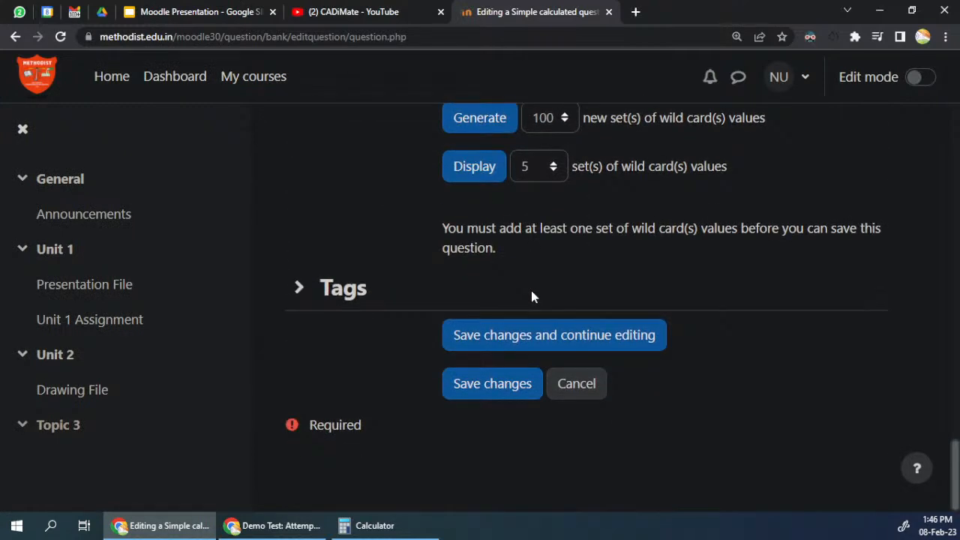
{"action": "scroll", "coordinate": [532, 296], "scroll_direction": "up", "scroll_amount": 3}
{"action": "left_click", "coordinate": [475, 258]}
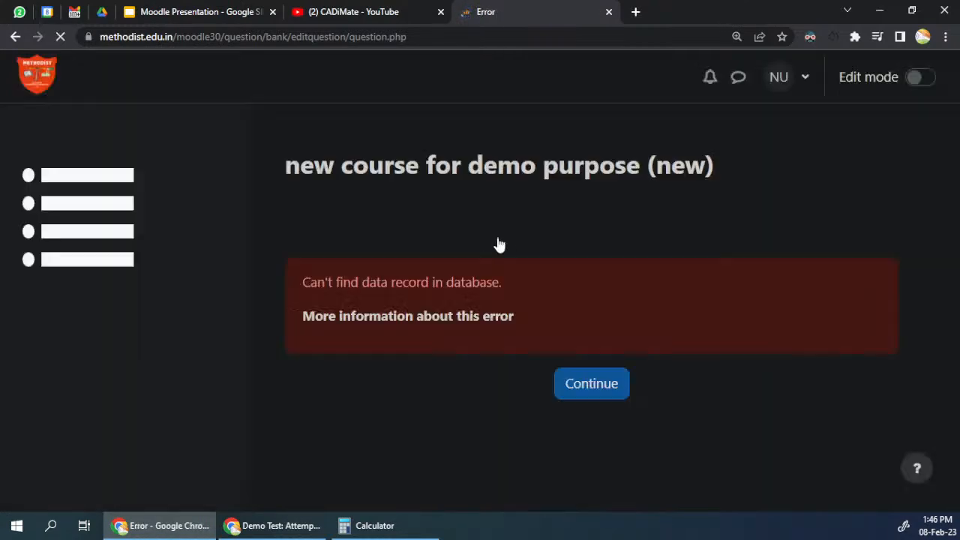
Step: Leave the error pages and go back to the cal1 simple calculated question form
{"action": "left_click", "coordinate": [593, 384]}
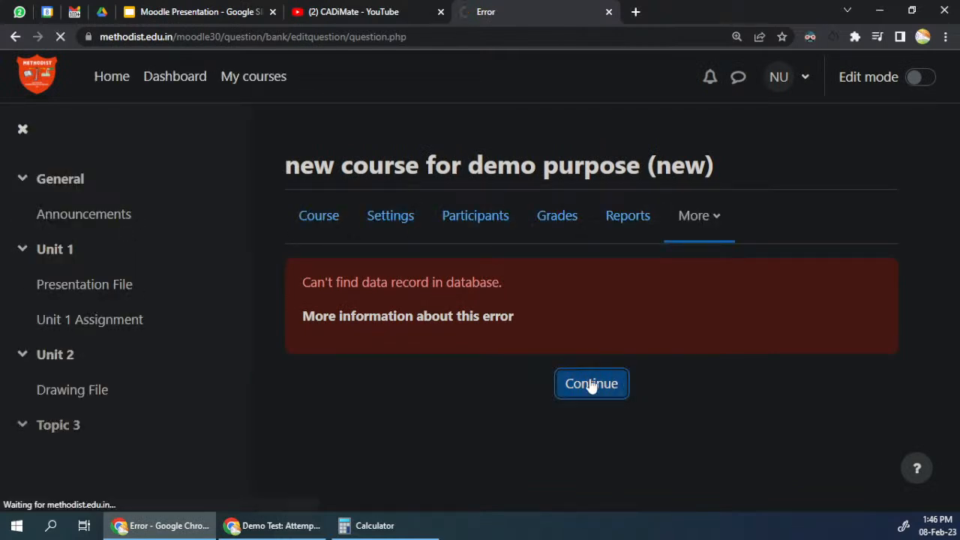
{"action": "left_click", "coordinate": [494, 326]}
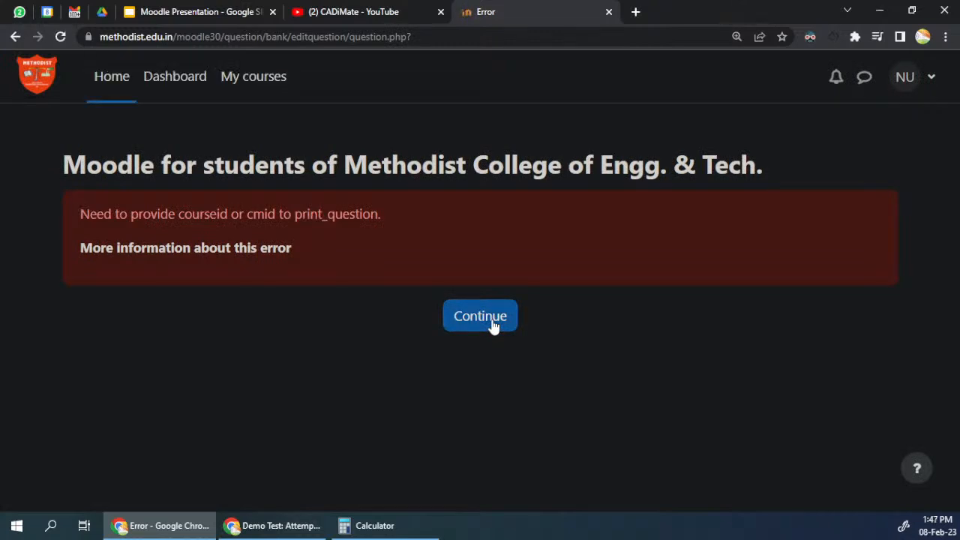
{"action": "left_click", "coordinate": [478, 318]}
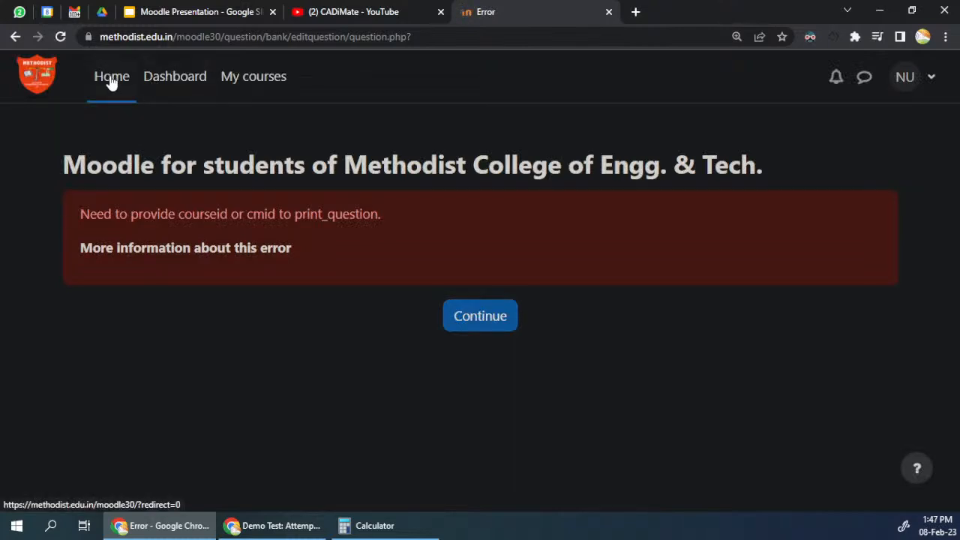
{"action": "right_click", "coordinate": [16, 36]}
{"action": "left_click", "coordinate": [83, 150]}
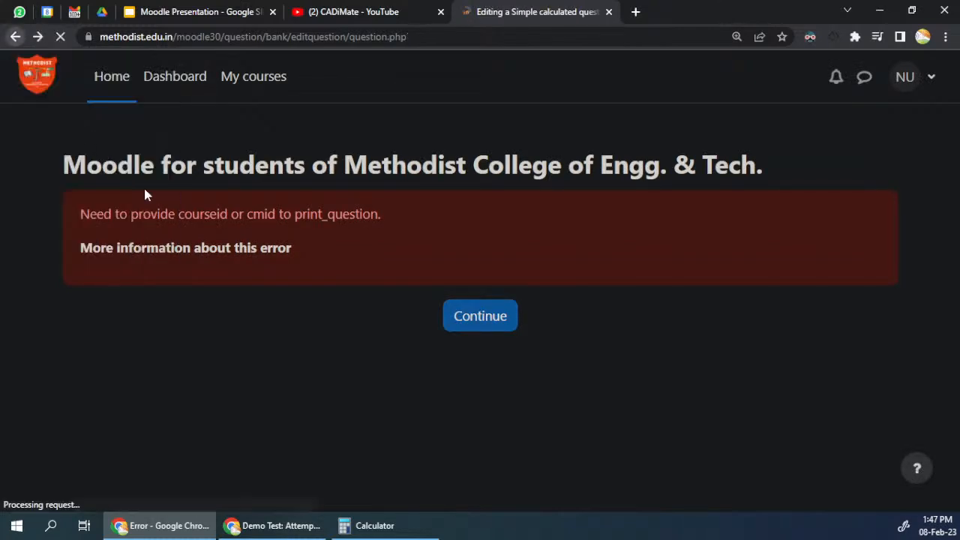
Step: Find the wild cards in the answer formula again and try to generate 10 new sets of values
{"action": "scroll", "coordinate": [395, 350], "scroll_direction": "down", "scroll_amount": 15}
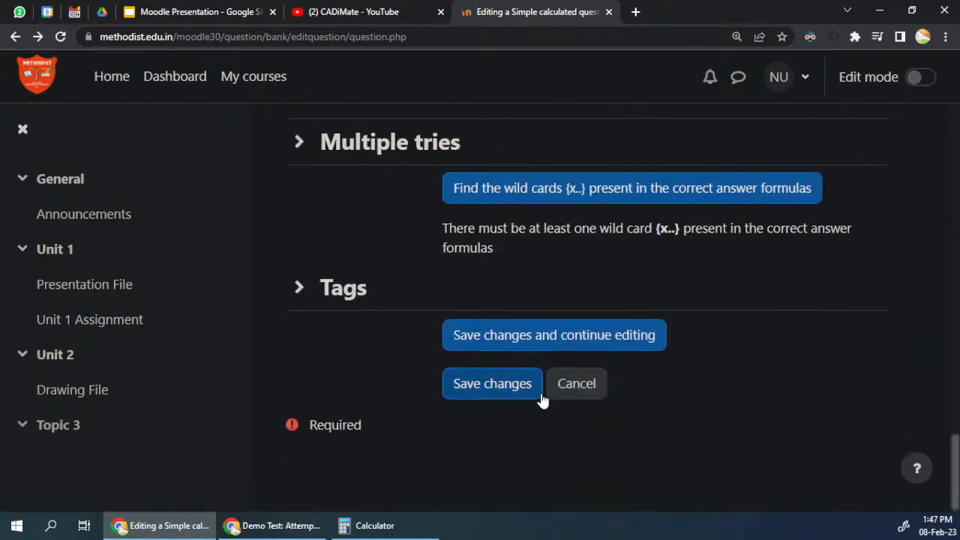
{"action": "scroll", "coordinate": [533, 383], "scroll_direction": "up", "scroll_amount": 3}
{"action": "left_click", "coordinate": [563, 334]}
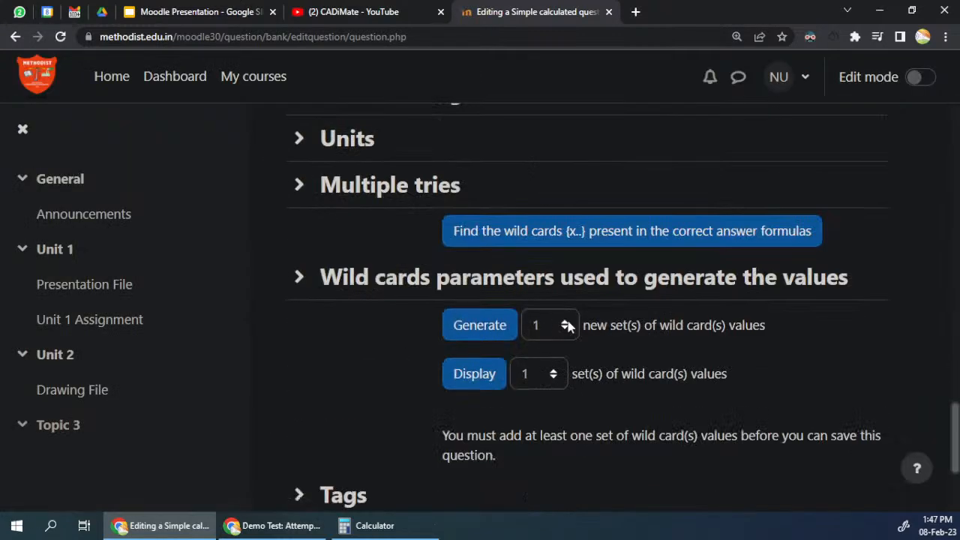
{"action": "left_click", "coordinate": [562, 325]}
{"action": "left_click", "coordinate": [539, 128]}
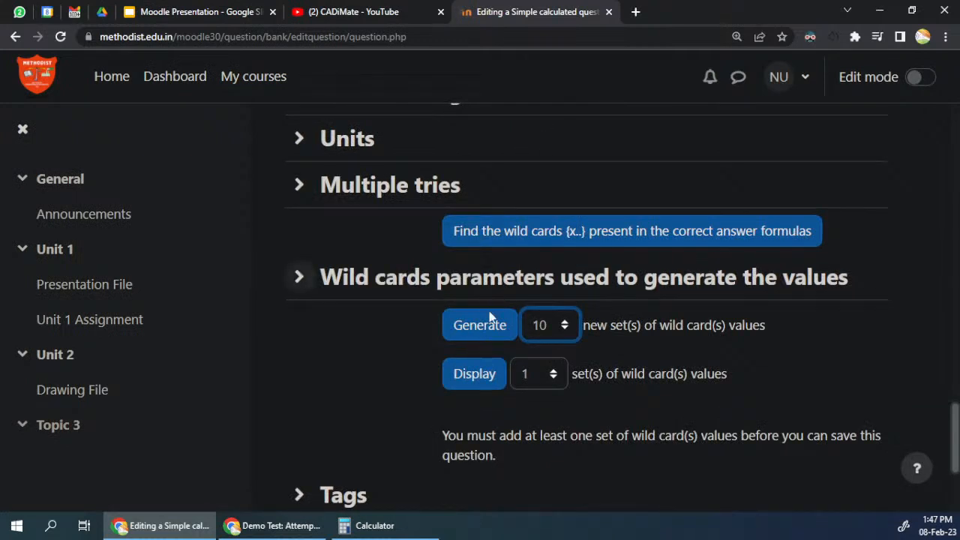
{"action": "left_click", "coordinate": [501, 341]}
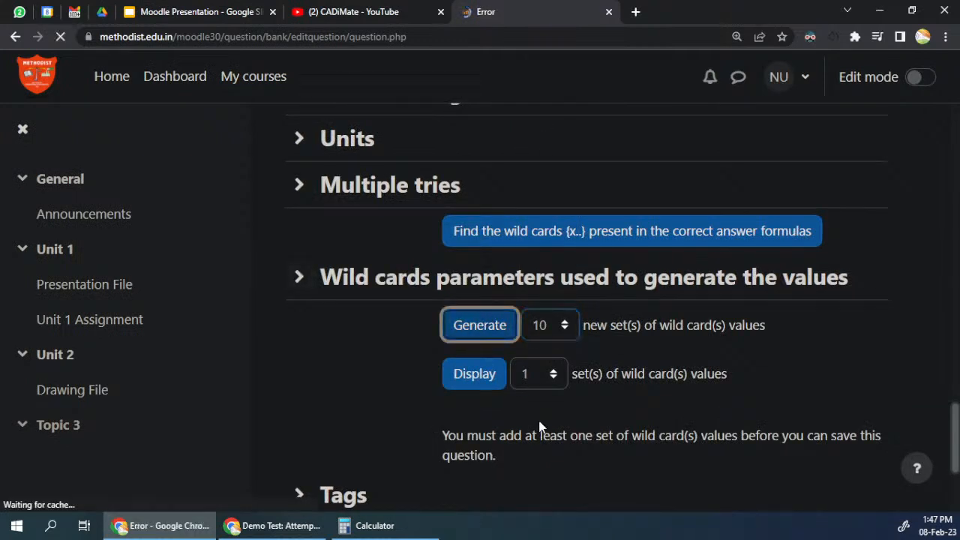
Step: Leave the error pages and return to the question bank's list for newcategory
{"action": "left_click", "coordinate": [578, 398]}
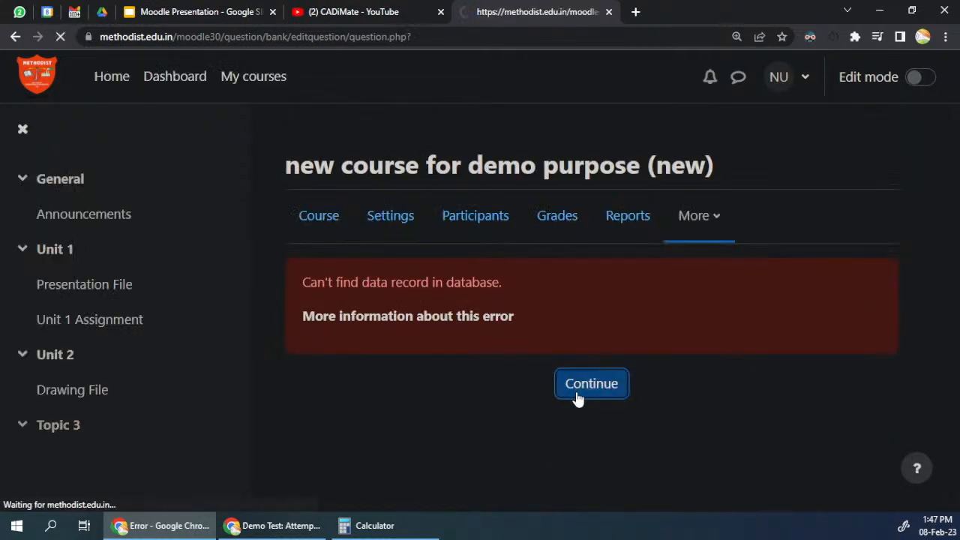
{"action": "left_click", "coordinate": [483, 318]}
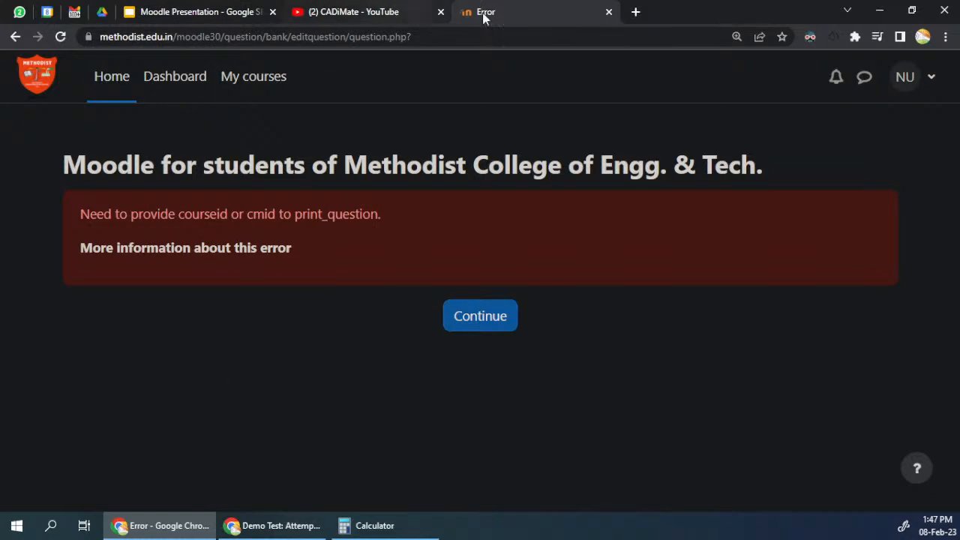
{"action": "right_click", "coordinate": [14, 41]}
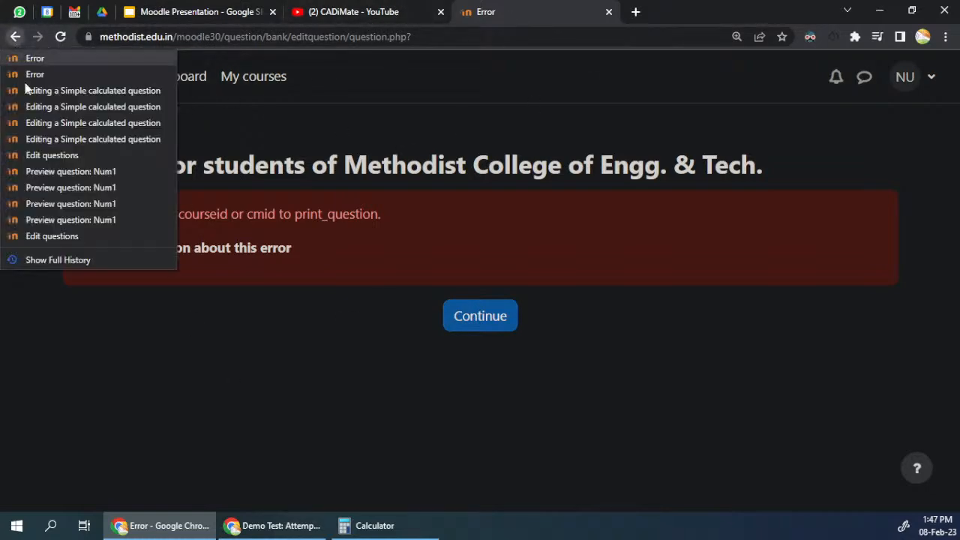
{"action": "left_click", "coordinate": [21, 155]}
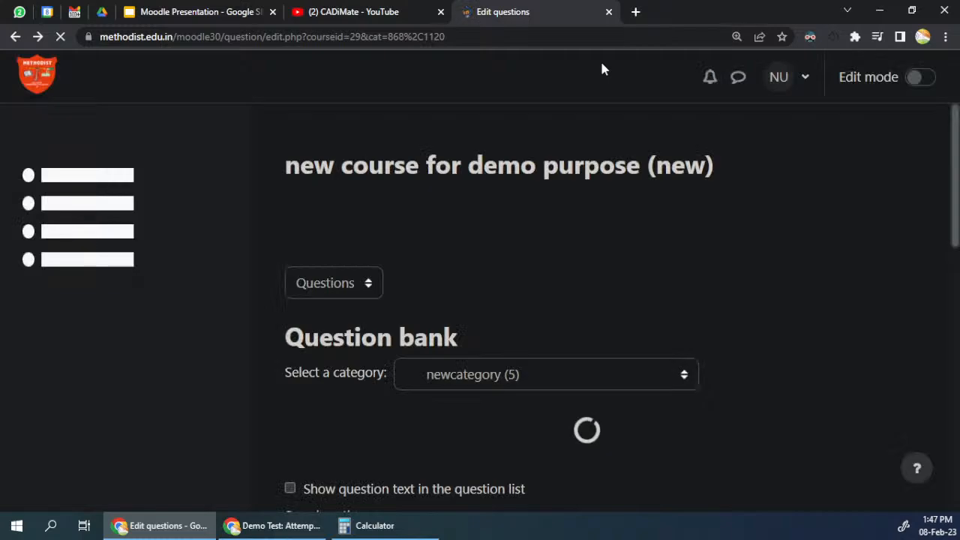
Step: Start adding a new Drag and drop into text question to newcategory
{"action": "scroll", "coordinate": [645, 330], "scroll_direction": "down", "scroll_amount": 5}
{"action": "scroll", "coordinate": [393, 328], "scroll_direction": "up", "scroll_amount": 5}
{"action": "scroll", "coordinate": [397, 352], "scroll_direction": "down", "scroll_amount": 3}
{"action": "left_click", "coordinate": [378, 328]}
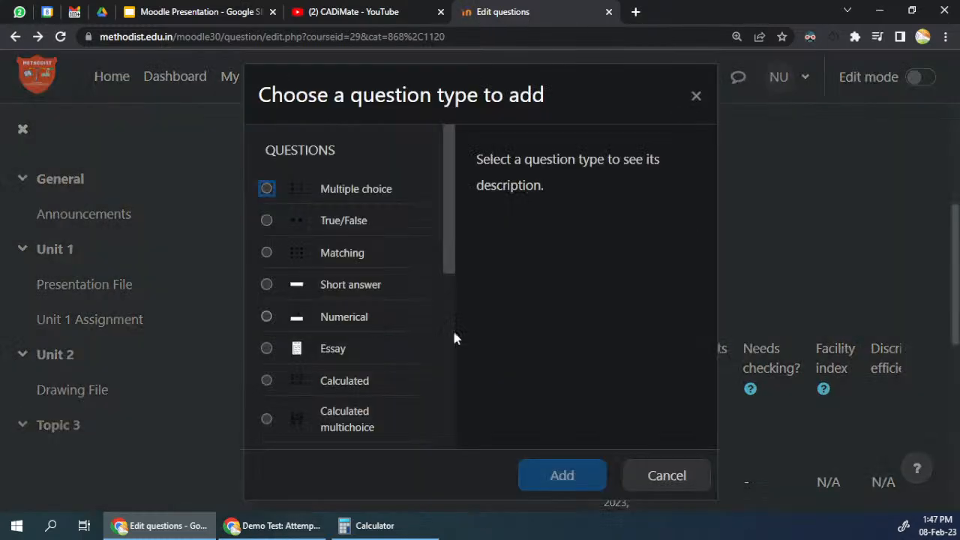
{"action": "scroll", "coordinate": [450, 225], "scroll_direction": "down", "scroll_amount": 2}
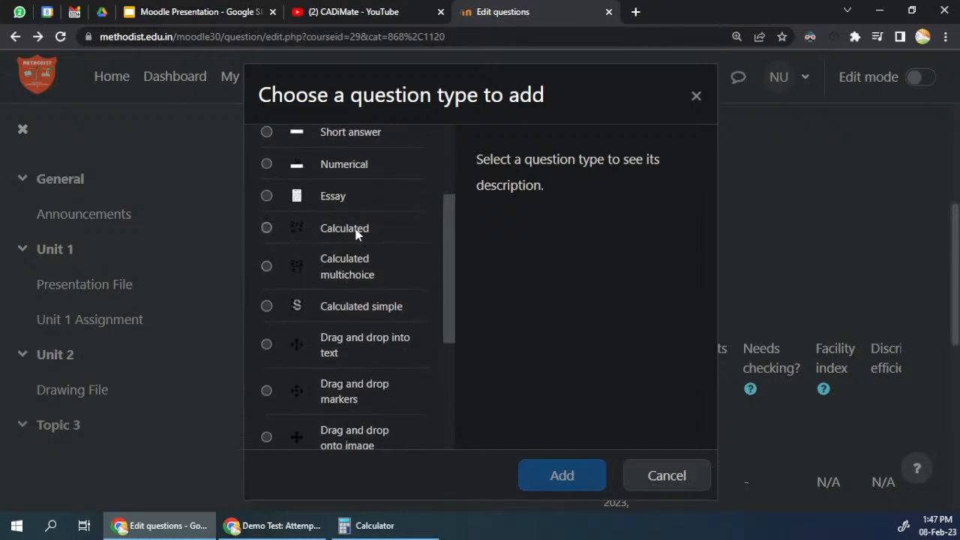
{"action": "scroll", "coordinate": [439, 275], "scroll_direction": "down", "scroll_amount": 3}
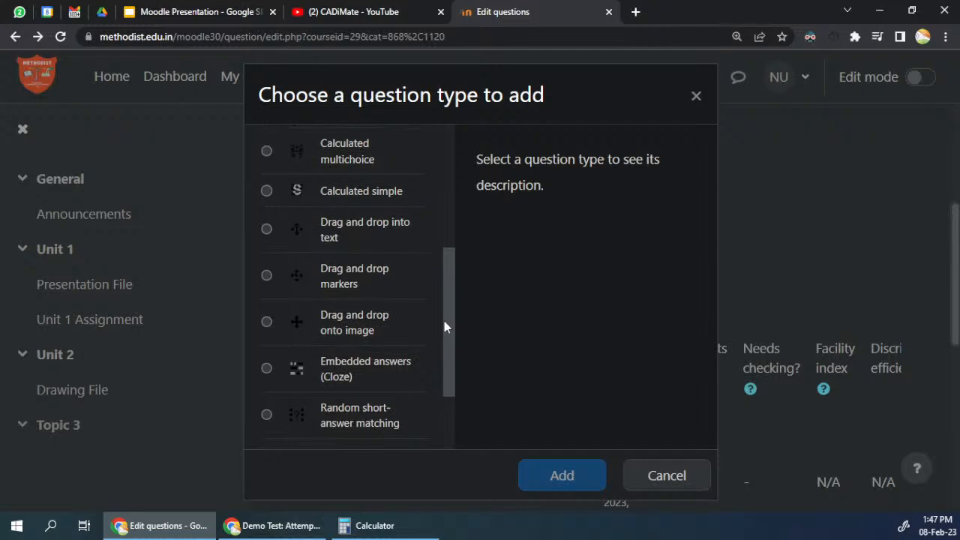
{"action": "left_click", "coordinate": [326, 218]}
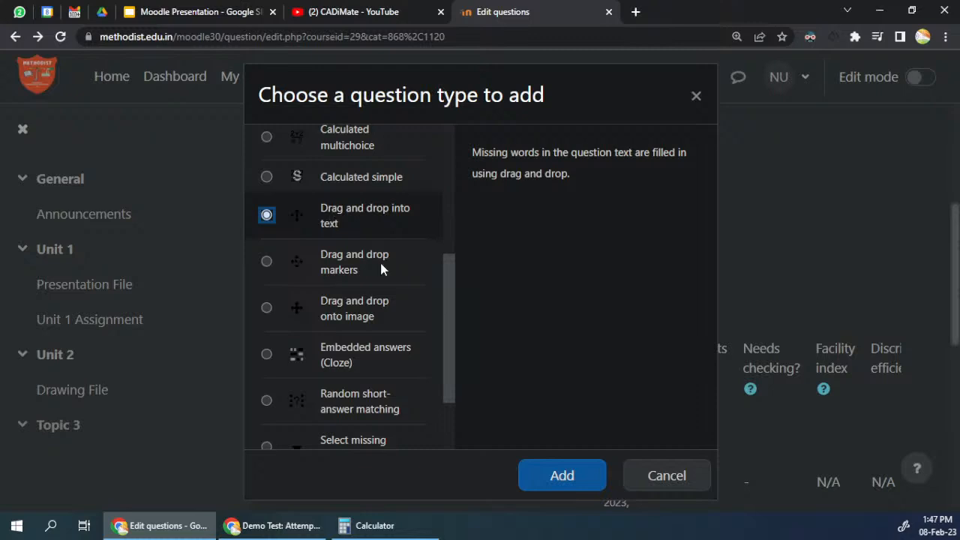
{"action": "left_click", "coordinate": [580, 478]}
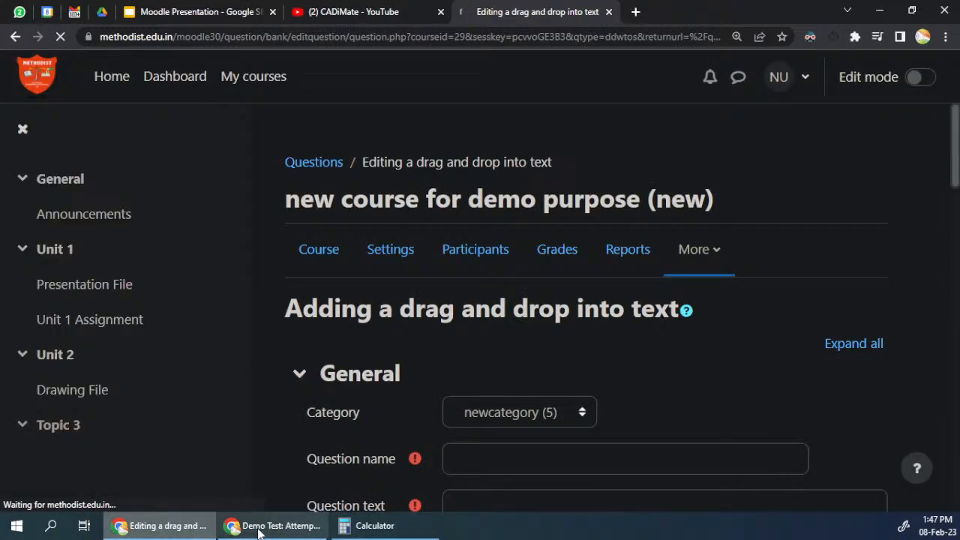
Step: Switch to the Demo Test attempt review and examine how Question 11's drag and drop blocks and blanks are laid out
{"action": "left_click", "coordinate": [252, 528]}
{"action": "scroll", "coordinate": [521, 318], "scroll_direction": "down", "scroll_amount": 8}
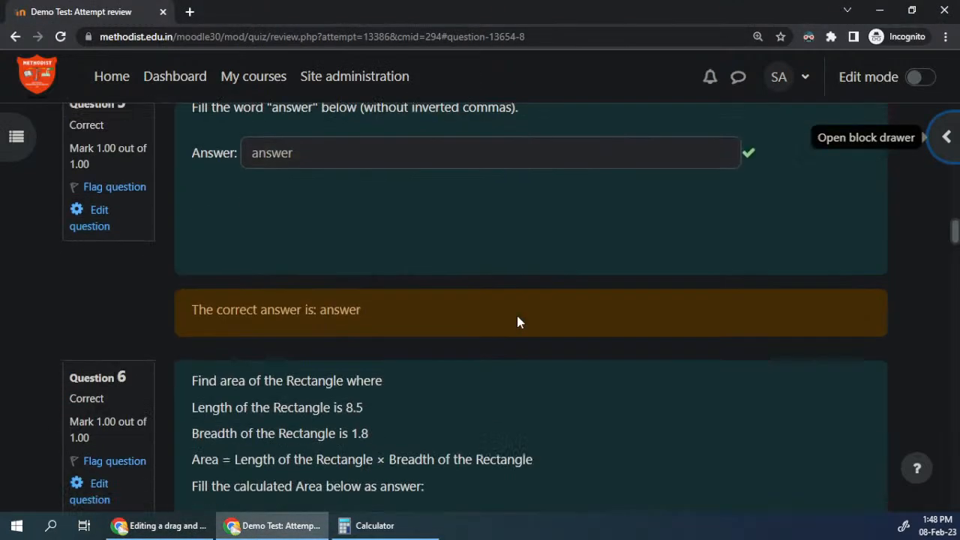
{"action": "scroll", "coordinate": [516, 313], "scroll_direction": "down", "scroll_amount": 12}
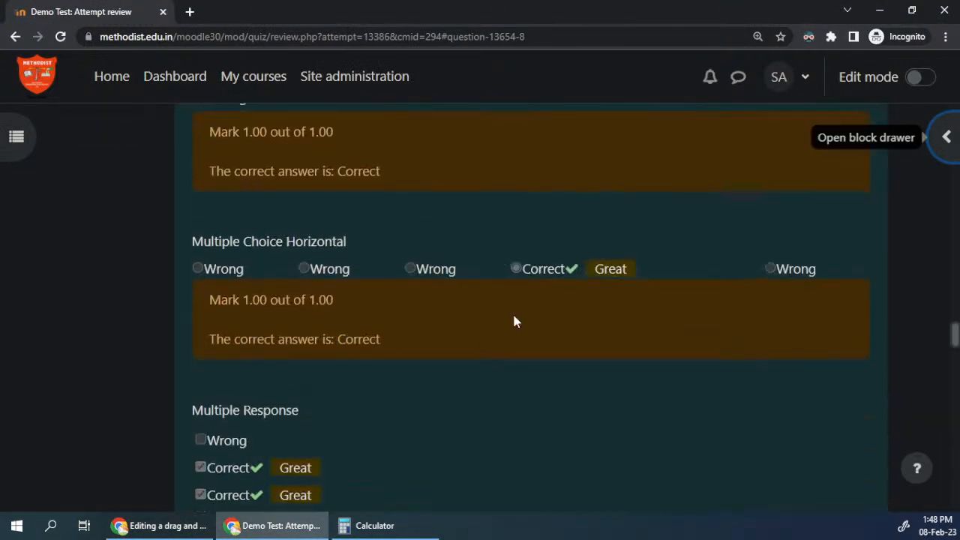
{"action": "scroll", "coordinate": [514, 321], "scroll_direction": "down", "scroll_amount": 15}
{"action": "scroll", "coordinate": [507, 316], "scroll_direction": "down", "scroll_amount": 3}
{"action": "scroll", "coordinate": [437, 292], "scroll_direction": "up", "scroll_amount": 1}
{"action": "left_click", "coordinate": [353, 290]}
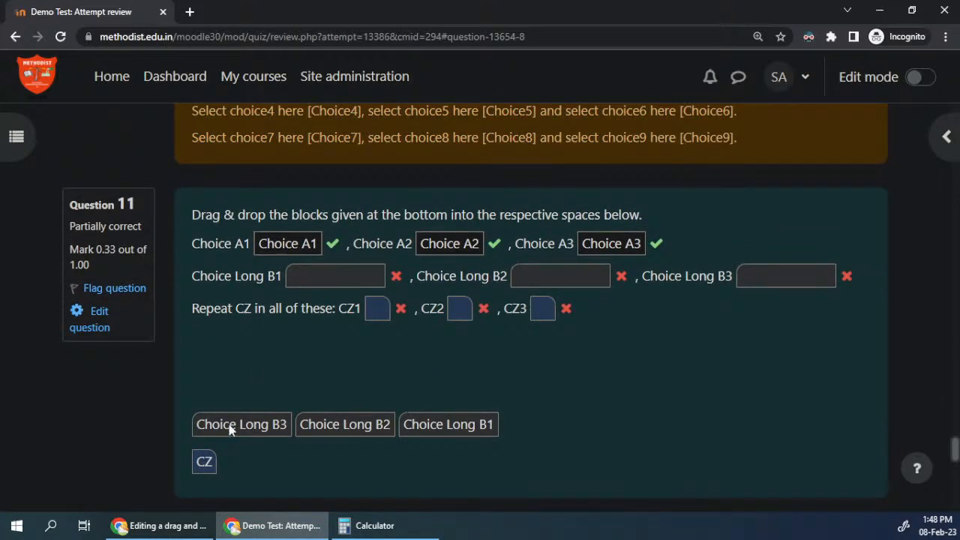
{"action": "left_click_drag", "start_coordinate": [236, 393], "coordinate": [234, 370]}
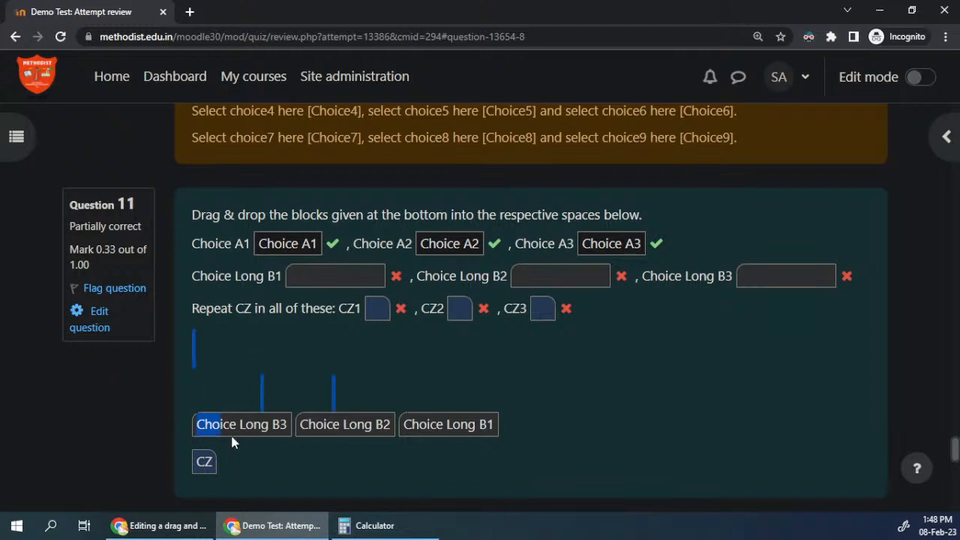
{"action": "left_click", "coordinate": [236, 430]}
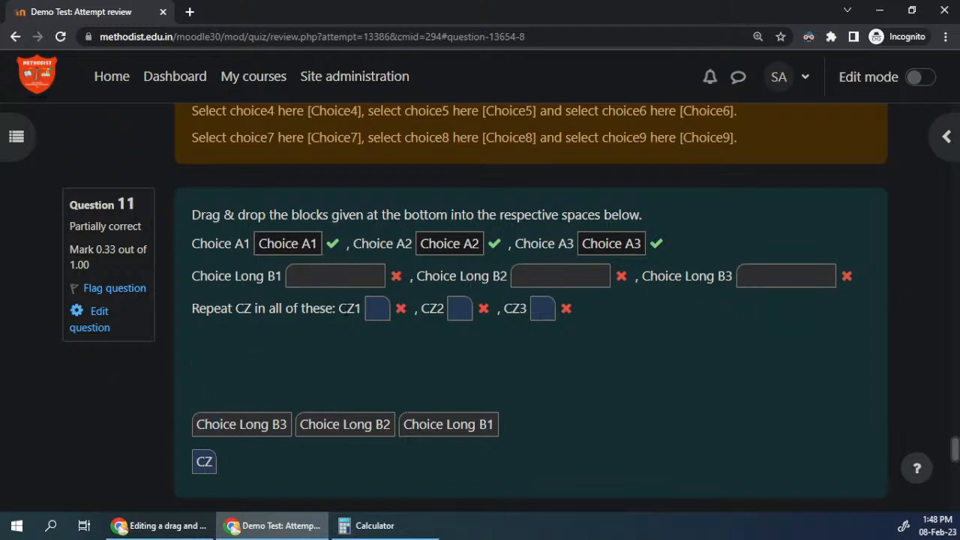
{"action": "left_click", "coordinate": [248, 525]}
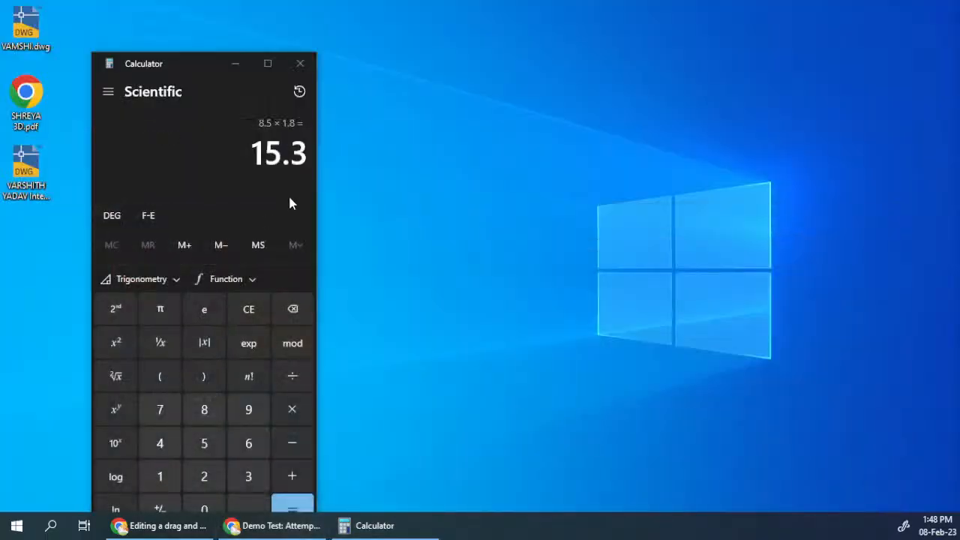
Step: Return to the drag and drop into text question form and name the question drag1
{"action": "left_click", "coordinate": [187, 529]}
{"action": "scroll", "coordinate": [432, 330], "scroll_direction": "down", "scroll_amount": 3}
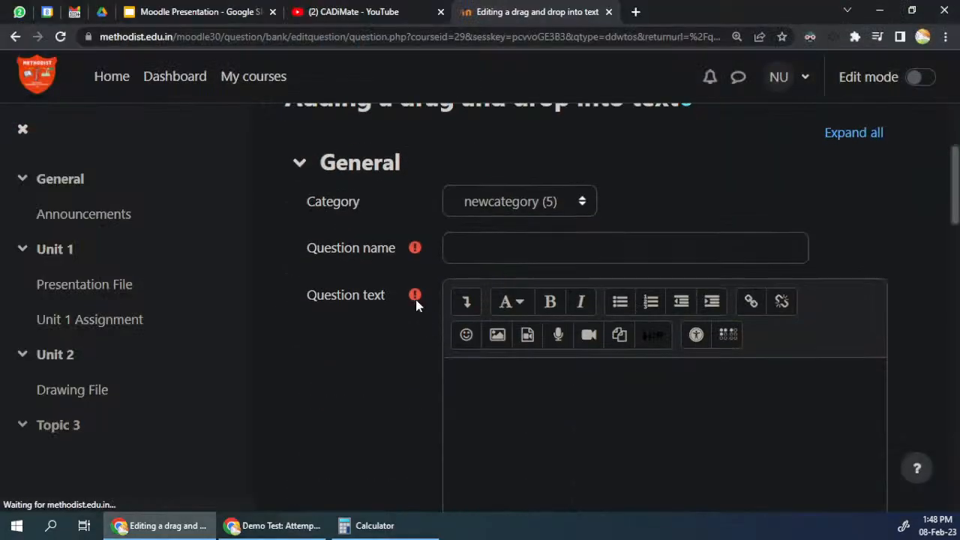
{"action": "left_click", "coordinate": [497, 247]}
{"action": "type", "text": "drag1"}
Step: Enter "statement select choice 1 [[1]]" as the question text, with [[1]] marking the first drop space
{"action": "left_click", "coordinate": [518, 383]}
{"action": "scroll", "coordinate": [517, 383], "scroll_direction": "down", "scroll_amount": 3}
{"action": "scroll", "coordinate": [543, 396], "scroll_direction": "up", "scroll_amount": 2}
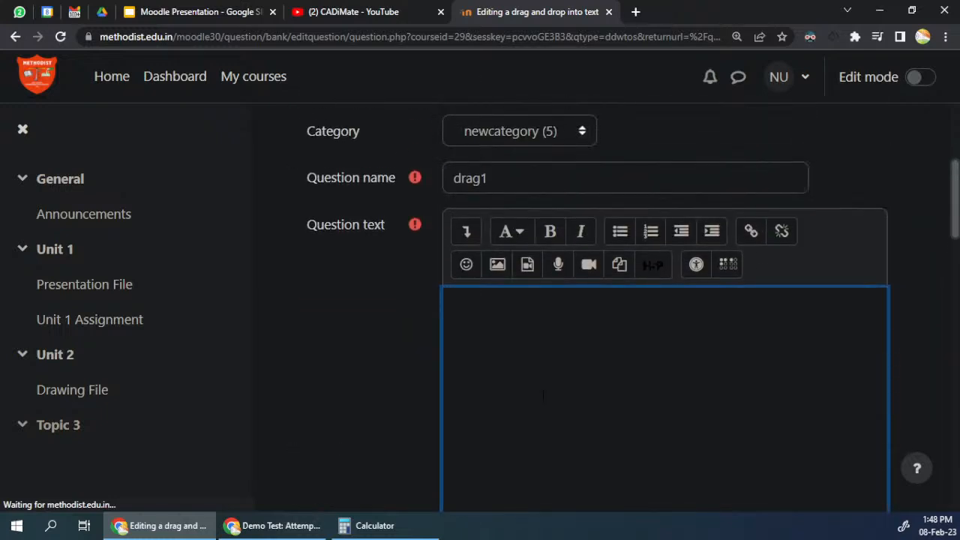
{"action": "type", "text": "statemetn"}
{"action": "type", "text": " select "}
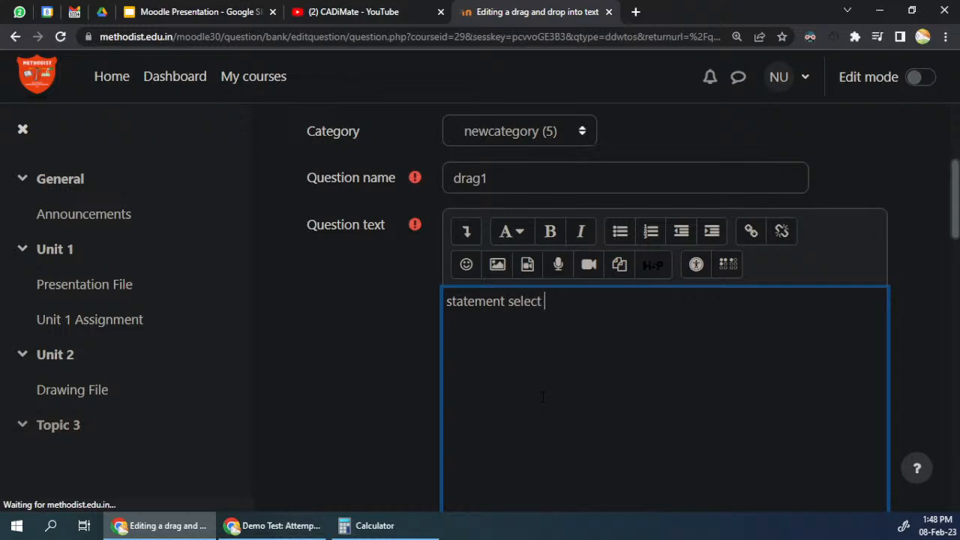
{"action": "type", "text": "choie 1 [[1]]"}
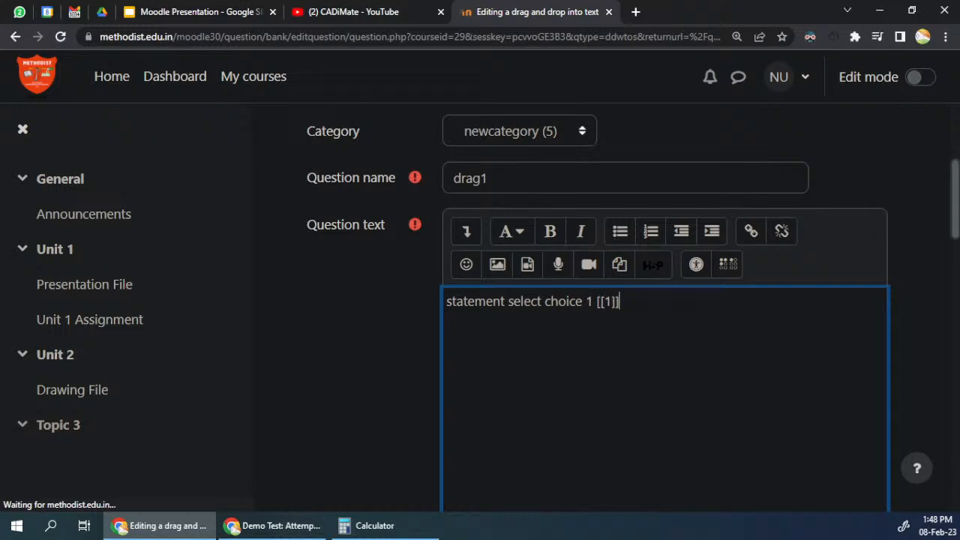
{"action": "left_click_drag", "start_coordinate": [606, 302], "coordinate": [611, 303]}
{"action": "left_click", "coordinate": [605, 302]}
{"action": "key", "text": "shift+Right"}
Step: Fill in the answers of choices [[1]], [[2]] and [[3]] as choice 1, choice 2 and choice 3
{"action": "scroll", "coordinate": [397, 348], "scroll_direction": "down", "scroll_amount": 15}
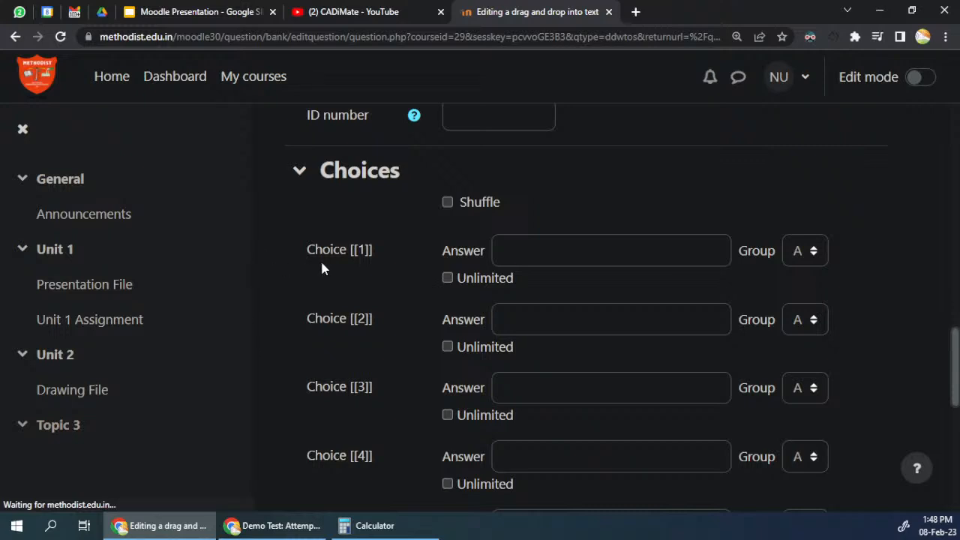
{"action": "left_click_drag", "start_coordinate": [307, 250], "coordinate": [374, 253]}
{"action": "left_click", "coordinate": [529, 251]}
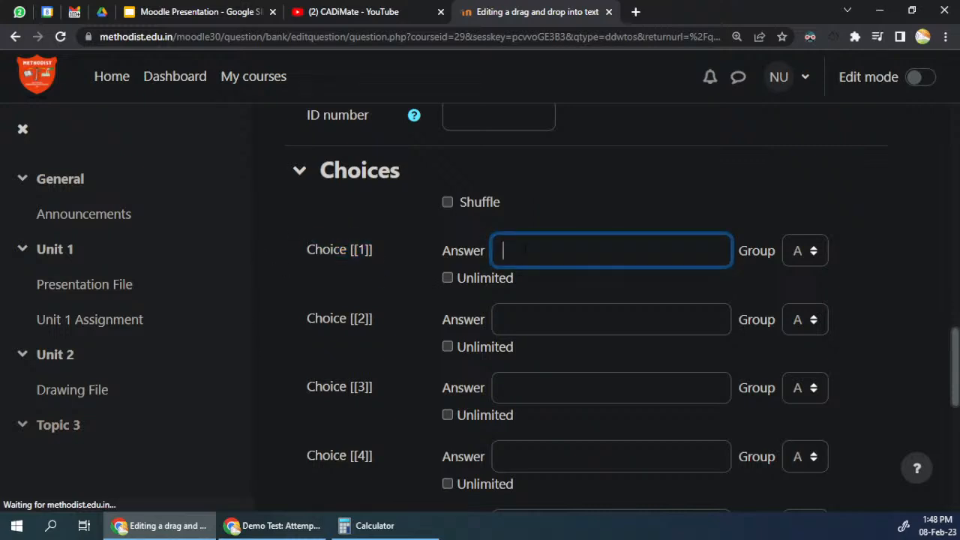
{"action": "type", "text": "choice"}
{"action": "left_click_drag", "start_coordinate": [543, 252], "coordinate": [447, 253]}
{"action": "key", "text": "ctrl+c"}
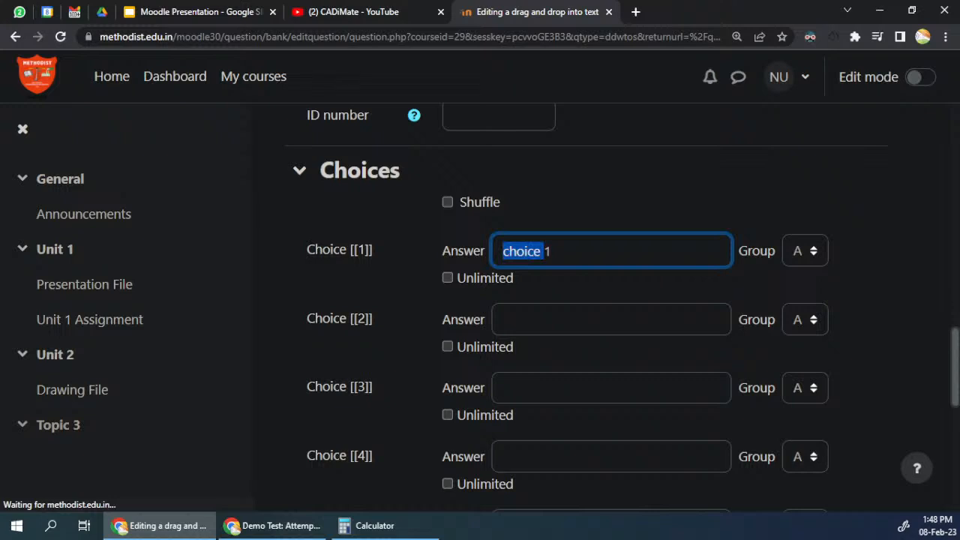
{"action": "left_click", "coordinate": [525, 319]}
{"action": "key", "text": "ctrl+v"}
{"action": "type", "text": "2"}
{"action": "left_click", "coordinate": [525, 388]}
{"action": "key", "text": "ctrl+v"}
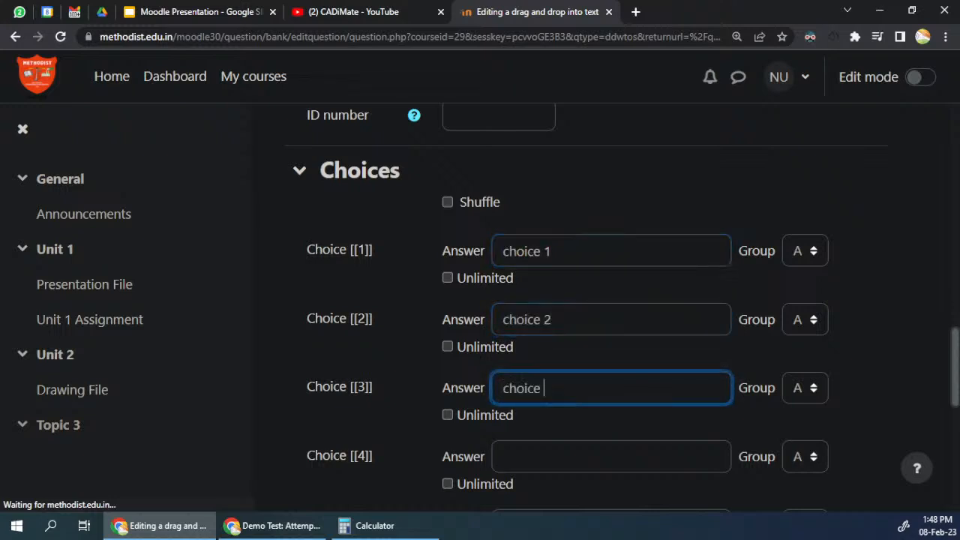
{"action": "type", "text": "3"}
Step: Add the lines "choice 2 [[2]]" and "choice 3 [[3]]" to the question text and move "choice 1 [[1]]" onto its own line
{"action": "scroll", "coordinate": [596, 376], "scroll_direction": "up", "scroll_amount": 15}
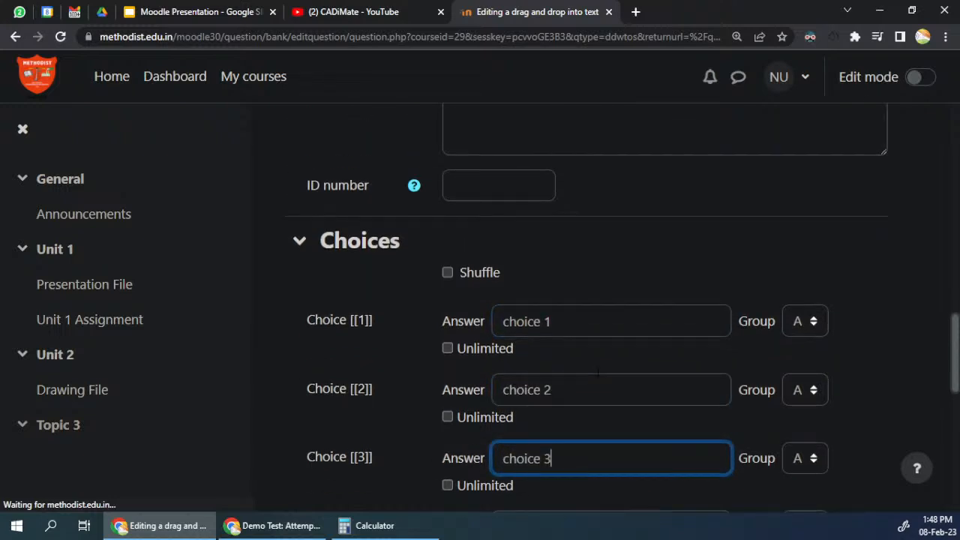
{"action": "left_click", "coordinate": [623, 442]}
{"action": "key", "text": "Return"}
{"action": "type", "text": "choice 2 [[2]]"}
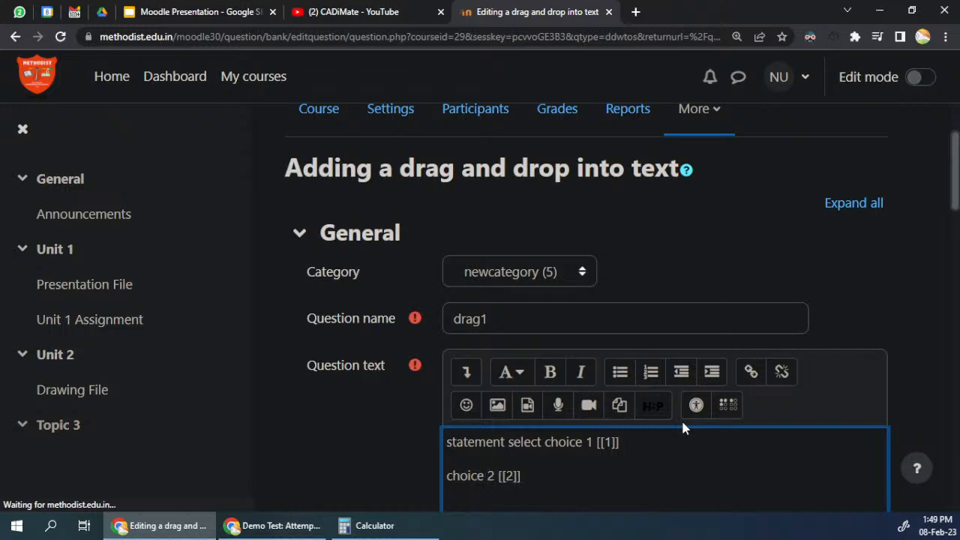
{"action": "key", "text": "Return"}
{"action": "type", "text": "choic"}
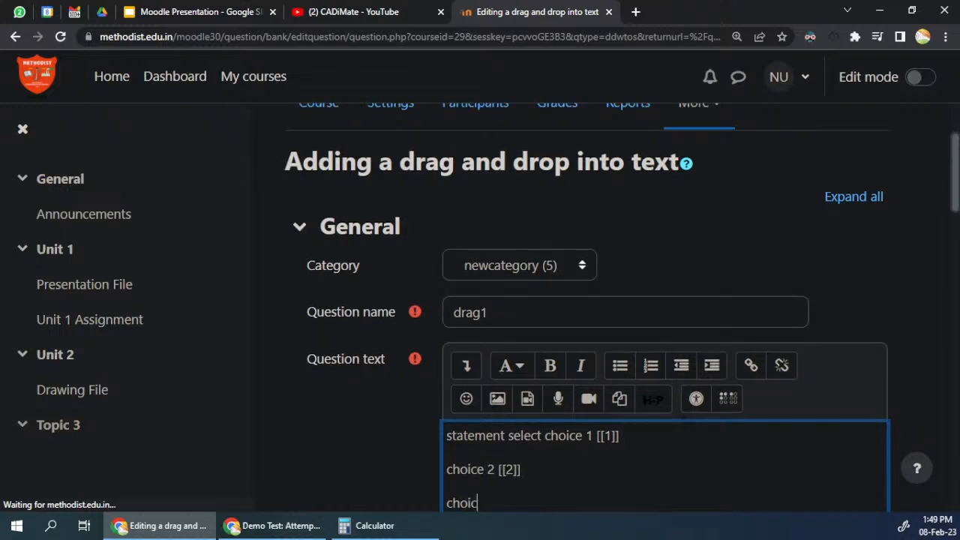
{"action": "type", "text": "e 3 [[3"}
{"action": "scroll", "coordinate": [675, 423], "scroll_direction": "down", "scroll_amount": 4}
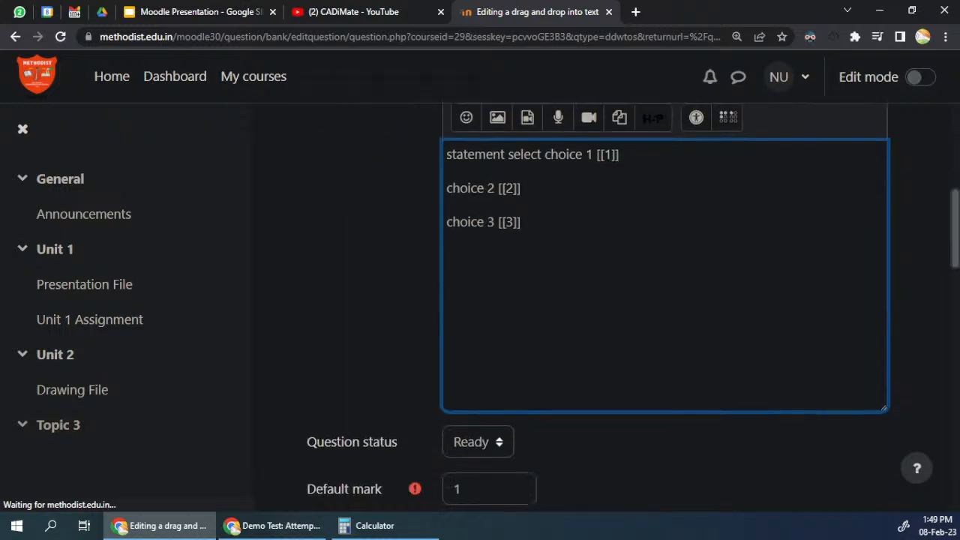
{"action": "key", "text": "Return"}
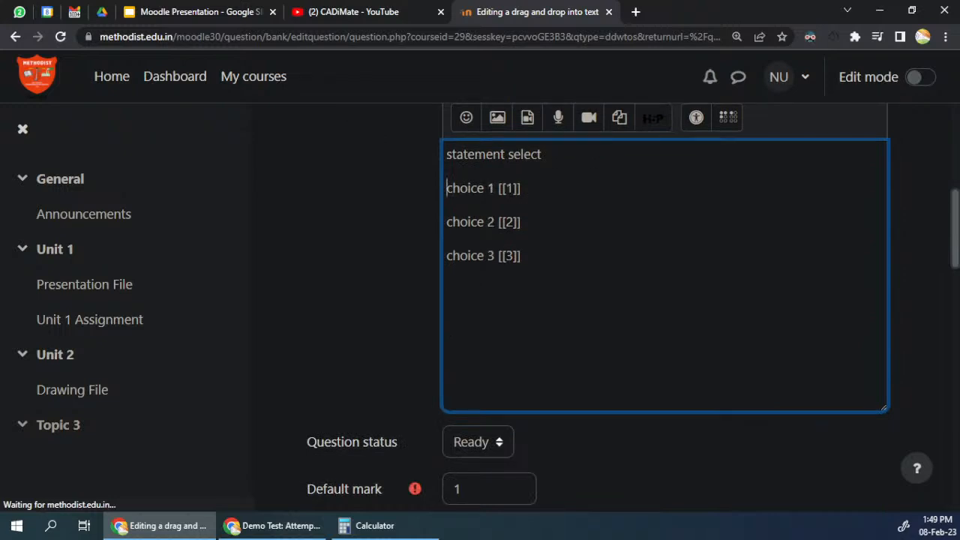
{"action": "key", "text": "ctrl+shift+Right"}
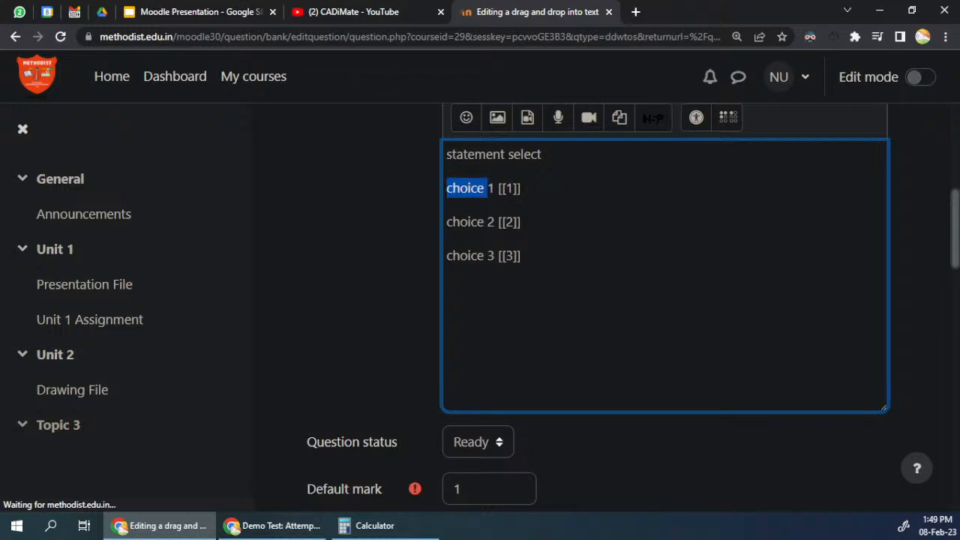
Step: Prefix the three choice answers with b so they read bchoice 1, bchoice 2 and bchoice 3
{"action": "scroll", "coordinate": [523, 266], "scroll_direction": "down", "scroll_amount": 10}
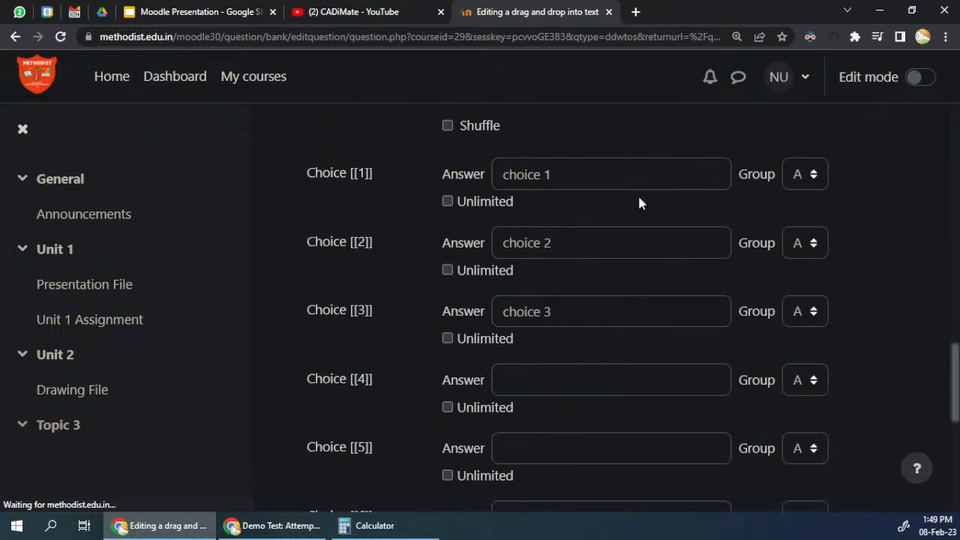
{"action": "triple_click", "coordinate": [528, 174]}
{"action": "left_click", "coordinate": [552, 174]}
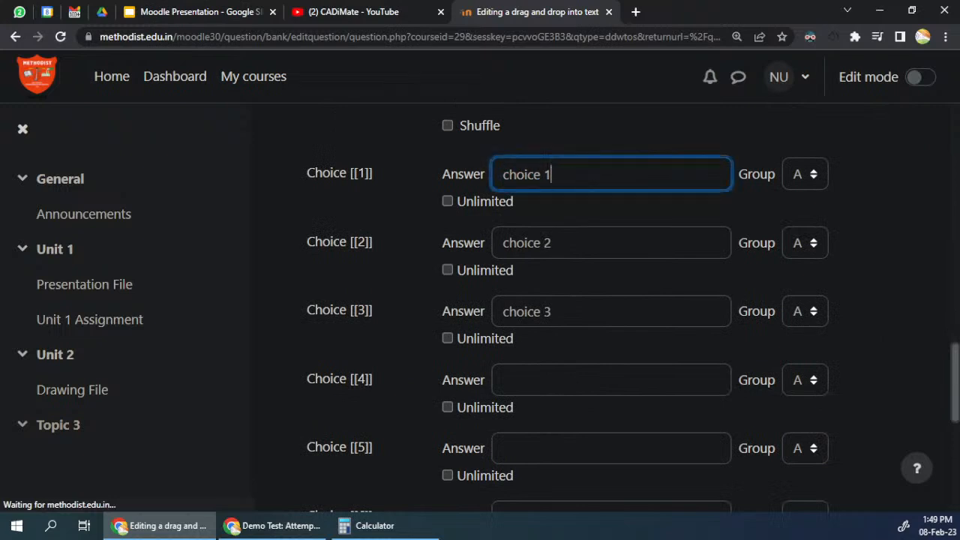
{"action": "type", "text": "b"}
{"action": "left_click", "coordinate": [503, 242]}
{"action": "type", "text": "b"}
{"action": "left_click", "coordinate": [503, 311]}
{"action": "type", "text": "b"}
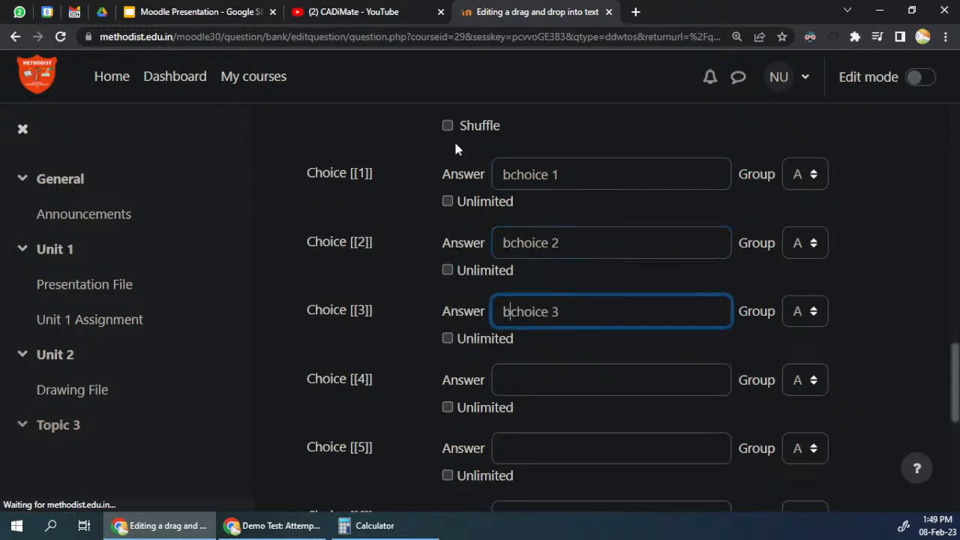
Step: Save the new question and open the preview of drag1 from the question list
{"action": "scroll", "coordinate": [588, 233], "scroll_direction": "down", "scroll_amount": 10}
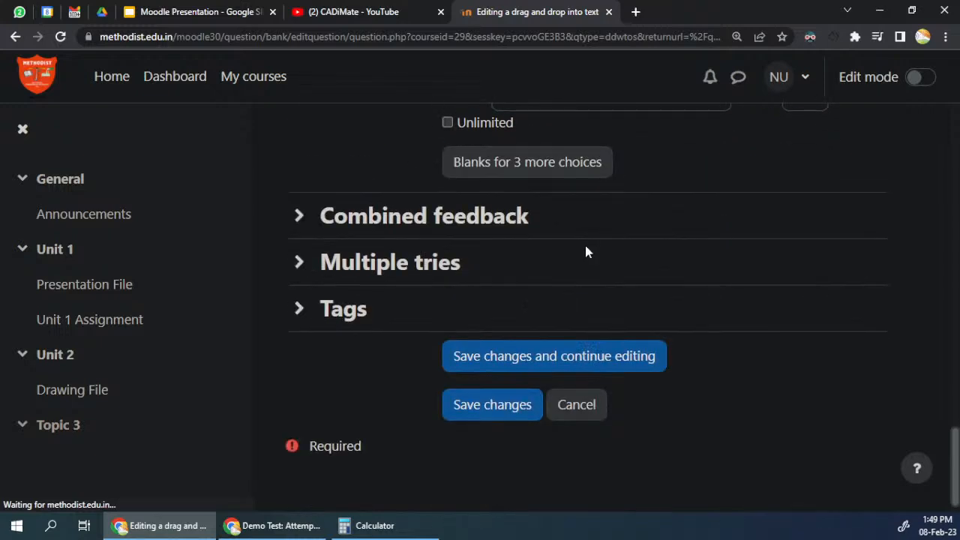
{"action": "left_click", "coordinate": [501, 409]}
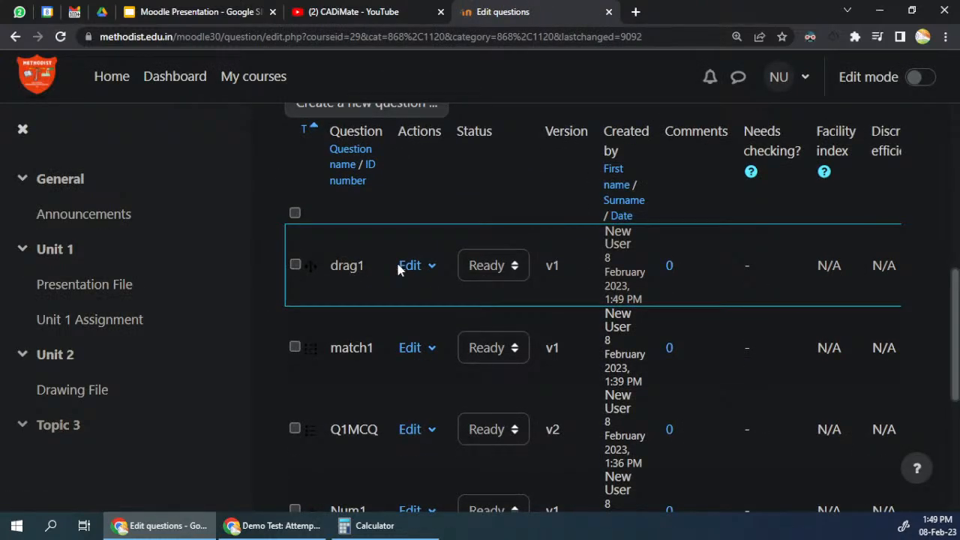
{"action": "left_click", "coordinate": [412, 267]}
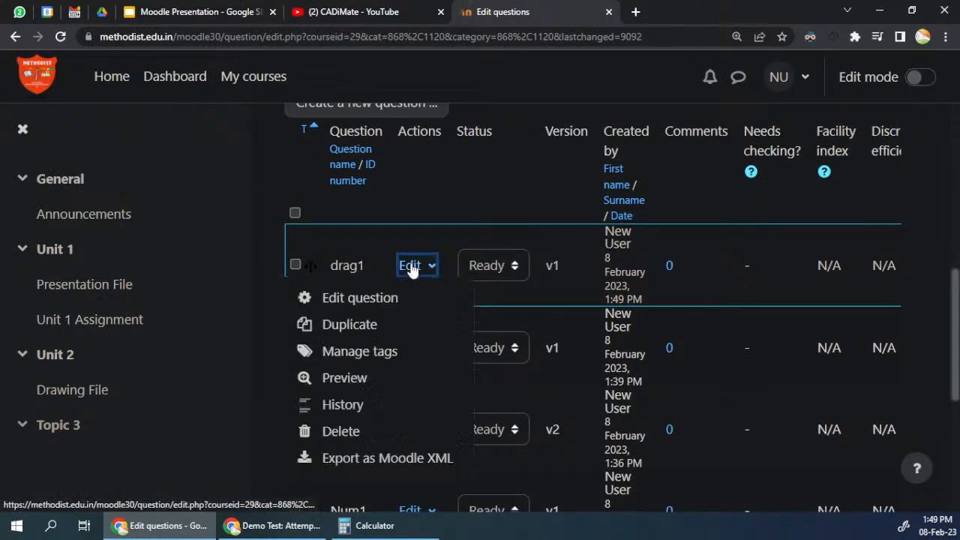
{"action": "left_click", "coordinate": [345, 380]}
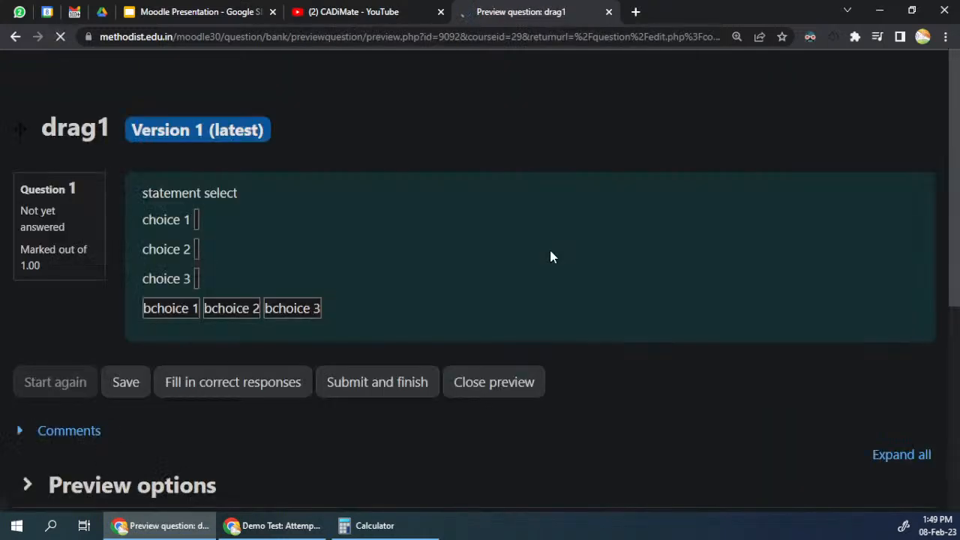
Step: Place bchoice 1, bchoice 2 and bchoice 3 in their matching spaces in the preview and submit the attempt
{"action": "left_click_drag", "start_coordinate": [144, 221], "coordinate": [192, 220]}
{"action": "left_click_drag", "start_coordinate": [144, 254], "coordinate": [191, 253]}
{"action": "left_click_drag", "start_coordinate": [143, 286], "coordinate": [183, 286]}
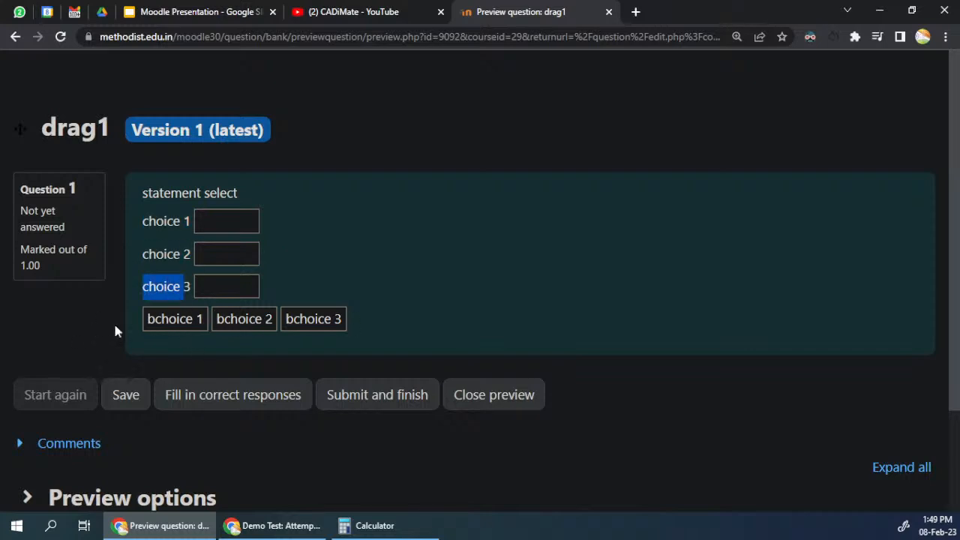
{"action": "left_click", "coordinate": [356, 273]}
{"action": "left_click_drag", "start_coordinate": [174, 319], "coordinate": [223, 223]}
{"action": "left_click_drag", "start_coordinate": [235, 315], "coordinate": [227, 259]}
{"action": "left_click_drag", "start_coordinate": [323, 320], "coordinate": [241, 290]}
{"action": "left_click", "coordinate": [394, 396]}
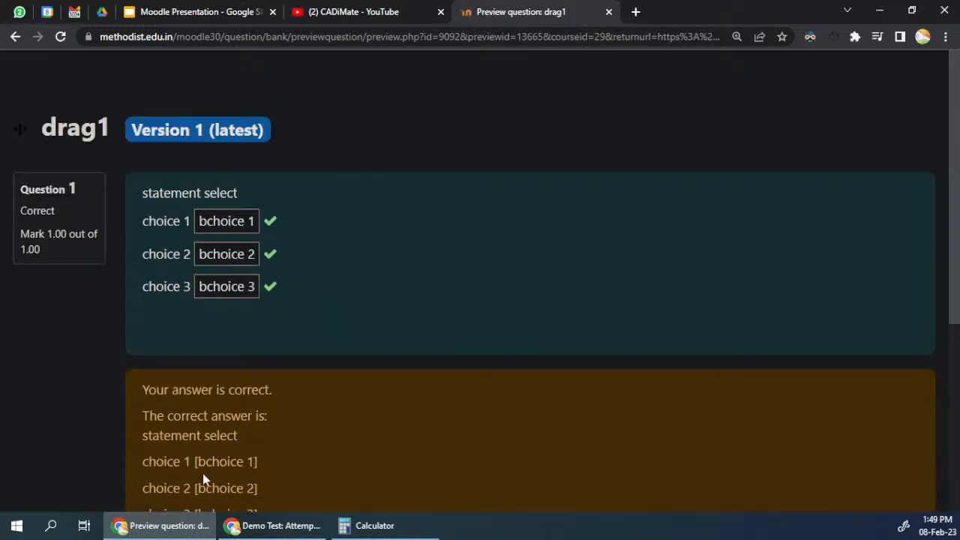
Step: Restart the preview, place bchoice 2, bchoice 1 and bchoice 3 in the spaces for choices 1, 2 and 3, and submit
{"action": "scroll", "coordinate": [181, 435], "scroll_direction": "down", "scroll_amount": 4}
{"action": "left_click", "coordinate": [58, 268]}
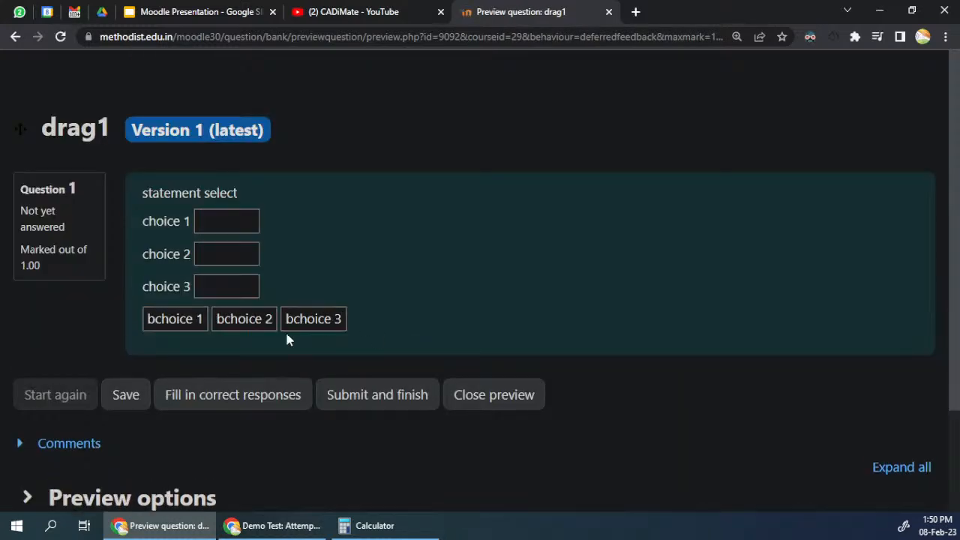
{"action": "left_click_drag", "start_coordinate": [194, 320], "coordinate": [238, 257]}
{"action": "left_click_drag", "start_coordinate": [246, 319], "coordinate": [238, 222]}
{"action": "left_click_drag", "start_coordinate": [297, 311], "coordinate": [219, 286]}
{"action": "left_click_drag", "start_coordinate": [227, 253], "coordinate": [261, 383]}
{"action": "mouse_move", "coordinate": [238, 225]}
{"action": "left_mouse_down"}
{"action": "mouse_move", "coordinate": [251, 288]}
{"action": "mouse_move", "coordinate": [238, 254]}
{"action": "mouse_move", "coordinate": [266, 282]}
{"action": "mouse_move", "coordinate": [268, 314]}
{"action": "mouse_move", "coordinate": [227, 222]}
{"action": "left_mouse_up"}
{"action": "left_click_drag", "start_coordinate": [175, 319], "coordinate": [229, 262]}
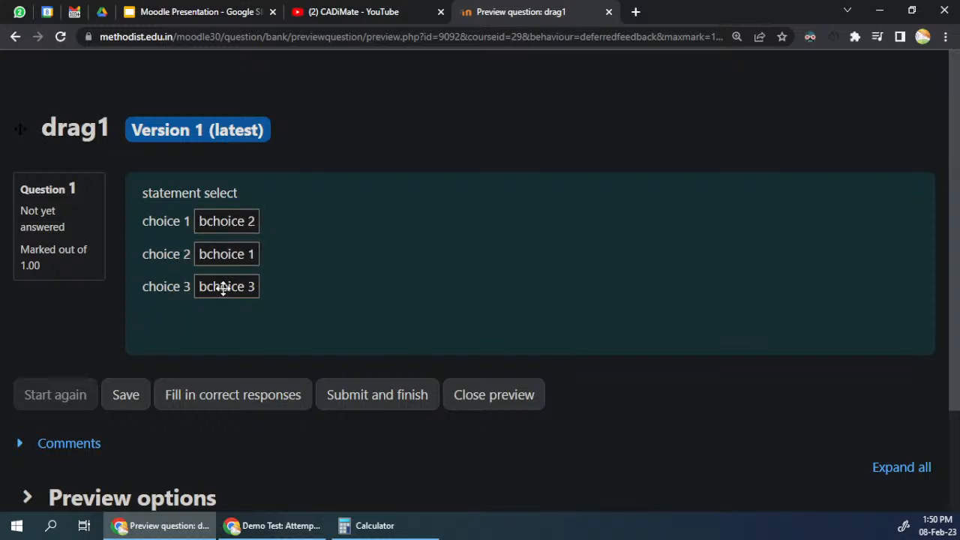
{"action": "left_click", "coordinate": [353, 406]}
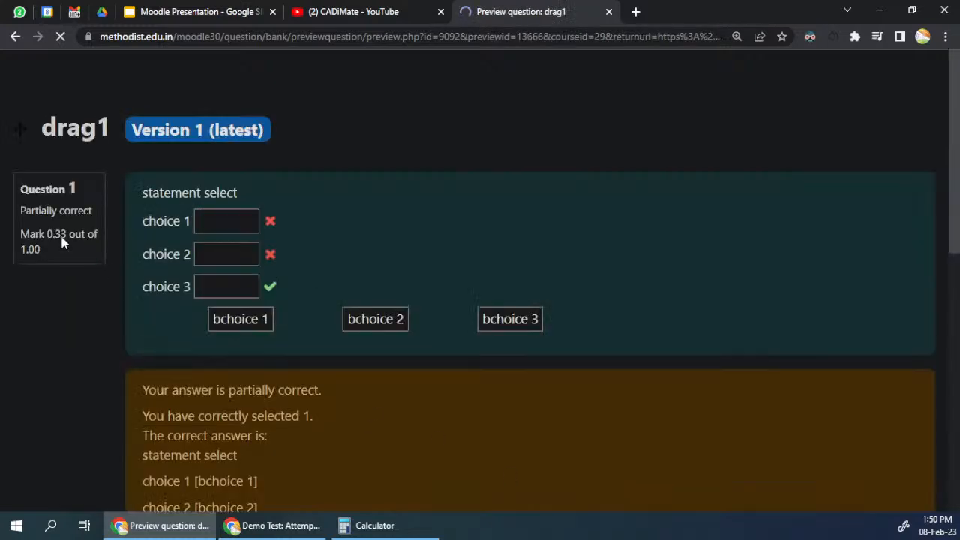
Step: Review the feedback on the attempt, close the preview and return to the question creation option in newcategory's question list
{"action": "scroll", "coordinate": [339, 255], "scroll_direction": "down", "scroll_amount": 3}
{"action": "scroll", "coordinate": [339, 255], "scroll_direction": "up", "scroll_amount": 3}
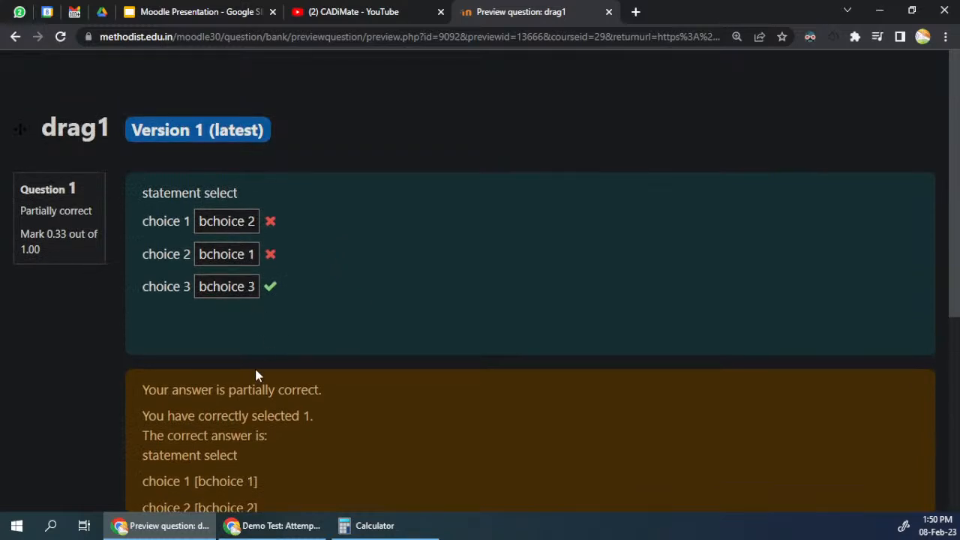
{"action": "scroll", "coordinate": [510, 353], "scroll_direction": "down", "scroll_amount": 5}
{"action": "left_click", "coordinate": [518, 262]}
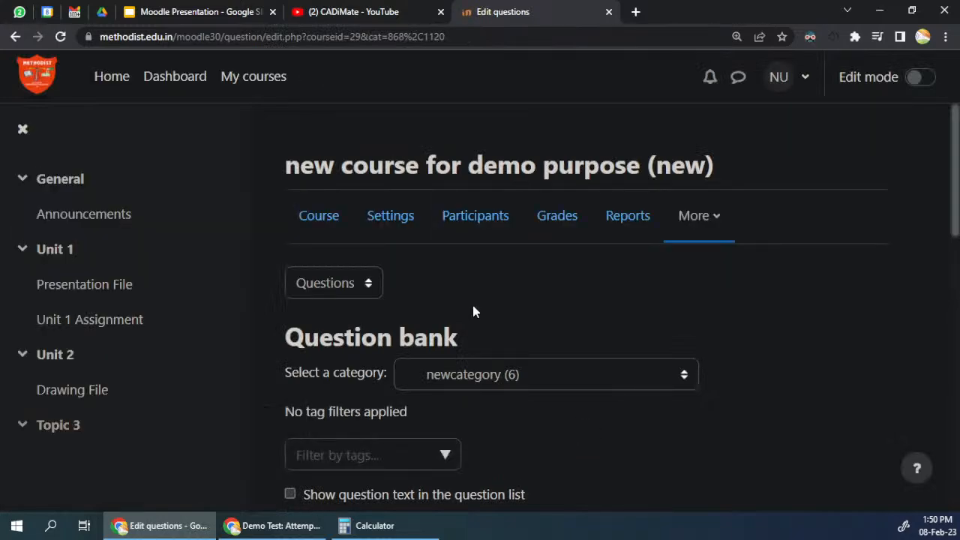
{"action": "scroll", "coordinate": [473, 312], "scroll_direction": "down", "scroll_amount": 7}
{"action": "scroll", "coordinate": [450, 300], "scroll_direction": "up", "scroll_amount": 3}
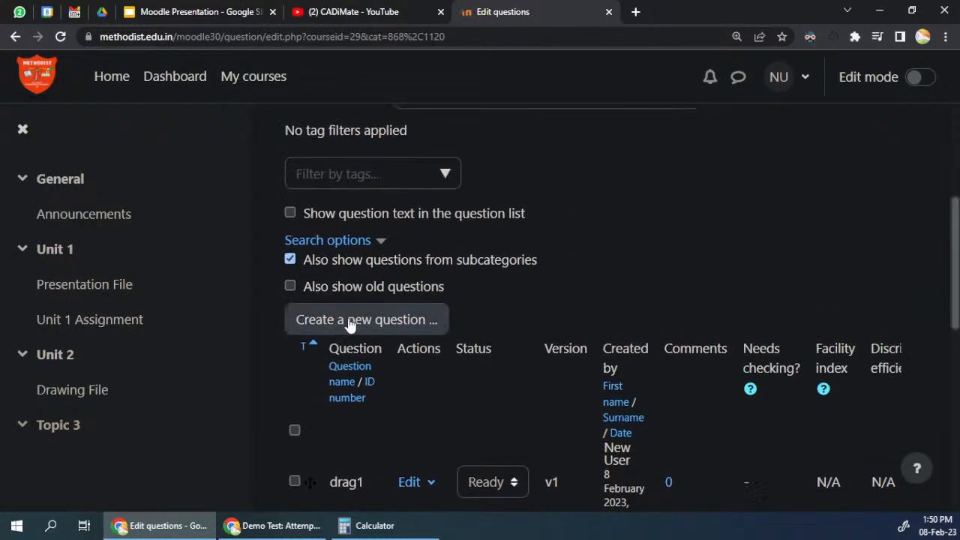
Step: Add a new question of the Drag and drop markers type to newcategory
{"action": "left_click", "coordinate": [350, 322]}
{"action": "left_click_drag", "start_coordinate": [446, 230], "coordinate": [459, 379]}
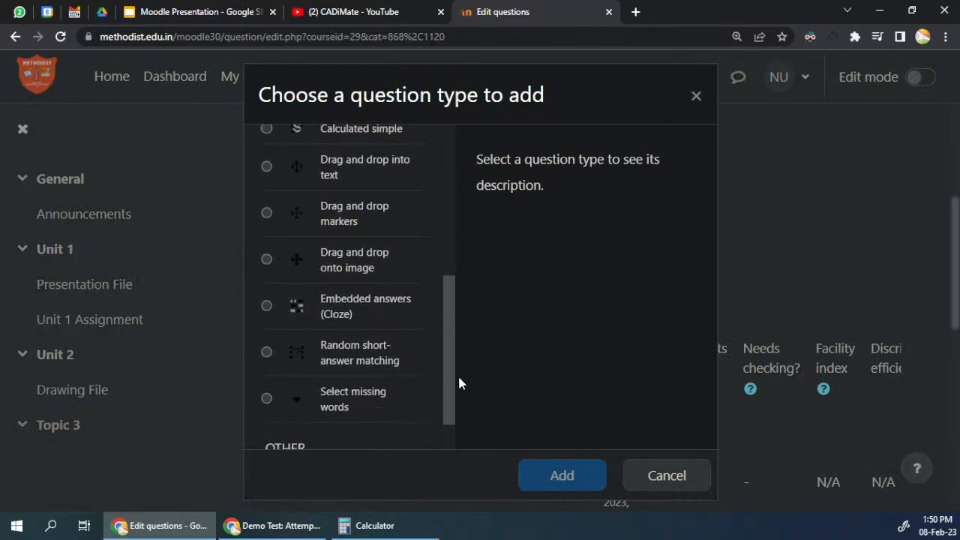
{"action": "left_click", "coordinate": [350, 208]}
{"action": "left_click", "coordinate": [527, 481]}
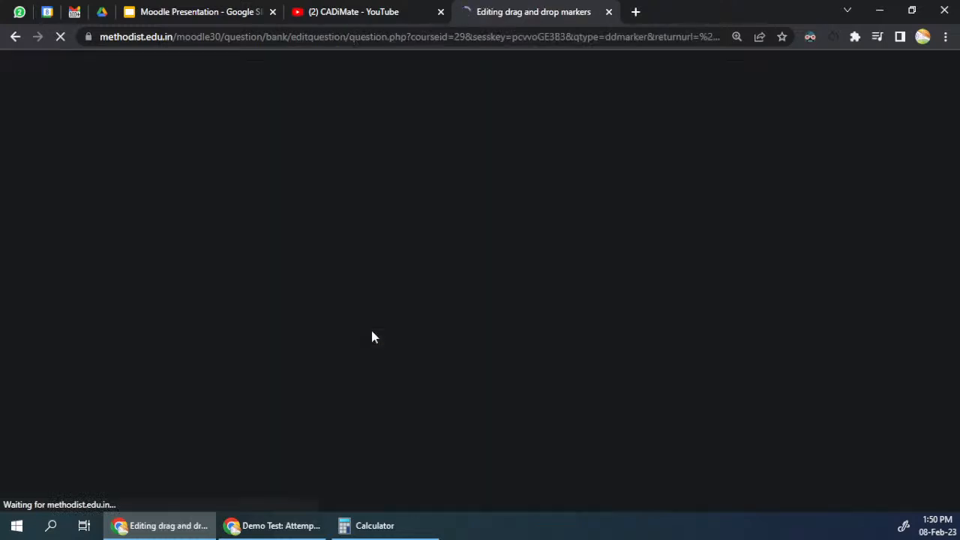
Step: Name the new drag and drop markers question "drag marker1"
{"action": "scroll", "coordinate": [372, 328], "scroll_direction": "down", "scroll_amount": 3}
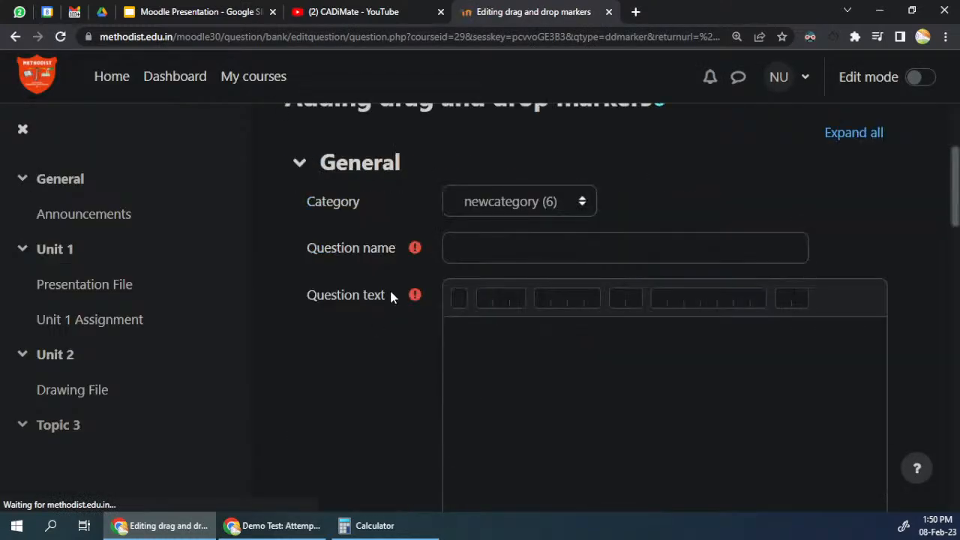
{"action": "left_click", "coordinate": [525, 248]}
{"action": "type", "text": "d"}
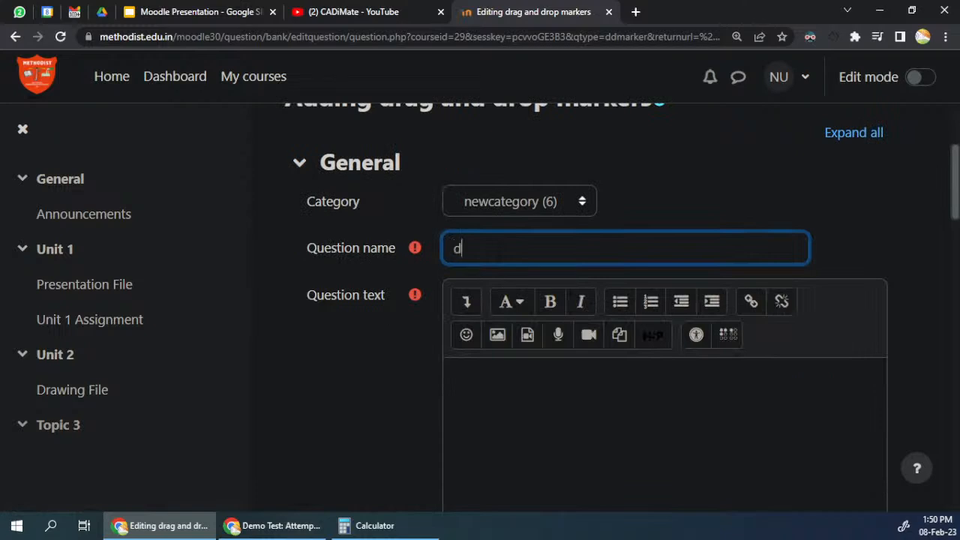
{"action": "type", "text": "rag marker"}
{"action": "scroll", "coordinate": [530, 197], "scroll_direction": "down", "scroll_amount": 2}
{"action": "scroll", "coordinate": [530, 198], "scroll_direction": "up", "scroll_amount": 2}
Step: Enter "drag the marker to the lcoations" as the question text
{"action": "left_click", "coordinate": [537, 409]}
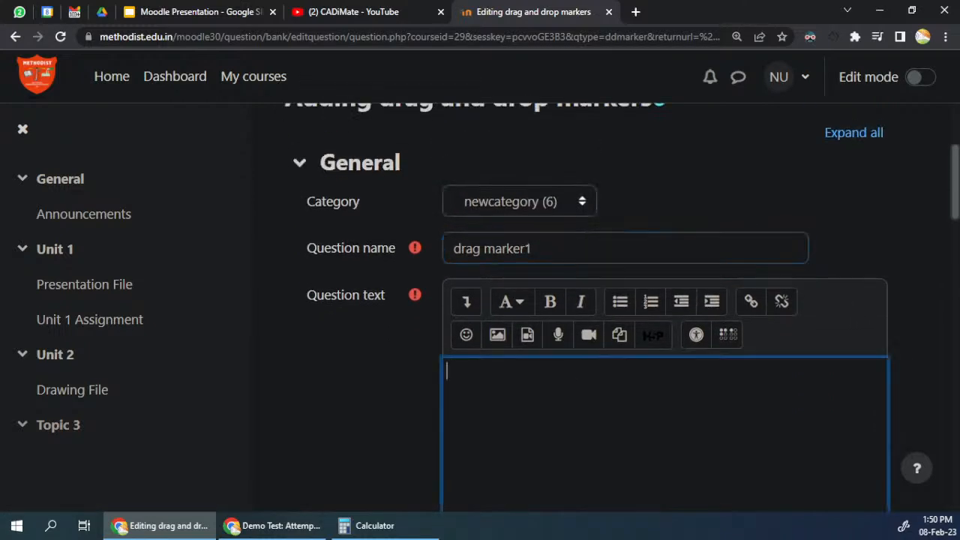
{"action": "scroll", "coordinate": [537, 409], "scroll_direction": "down", "scroll_amount": 3}
{"action": "scroll", "coordinate": [349, 268], "scroll_direction": "down", "scroll_amount": 8}
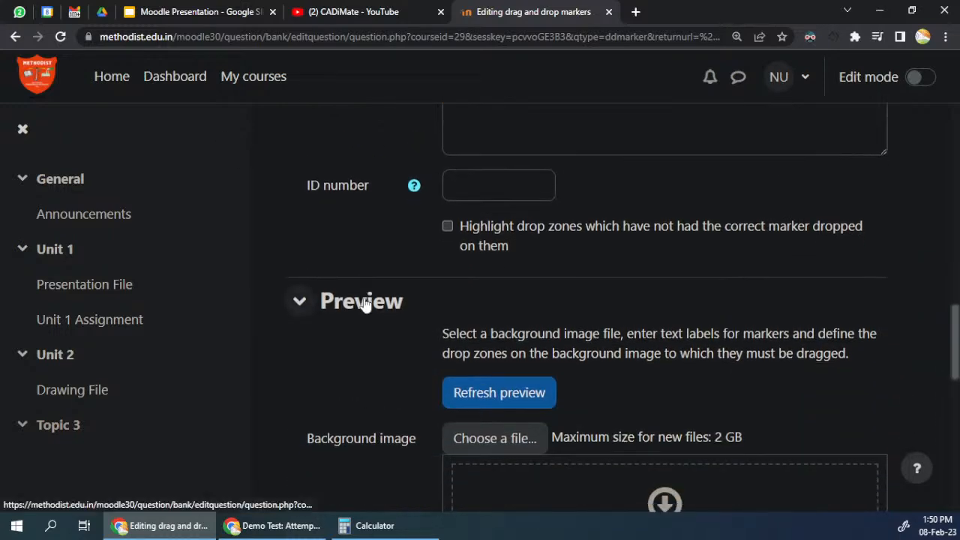
{"action": "scroll", "coordinate": [368, 302], "scroll_direction": "up", "scroll_amount": 5}
{"action": "scroll", "coordinate": [466, 301], "scroll_direction": "up", "scroll_amount": 3}
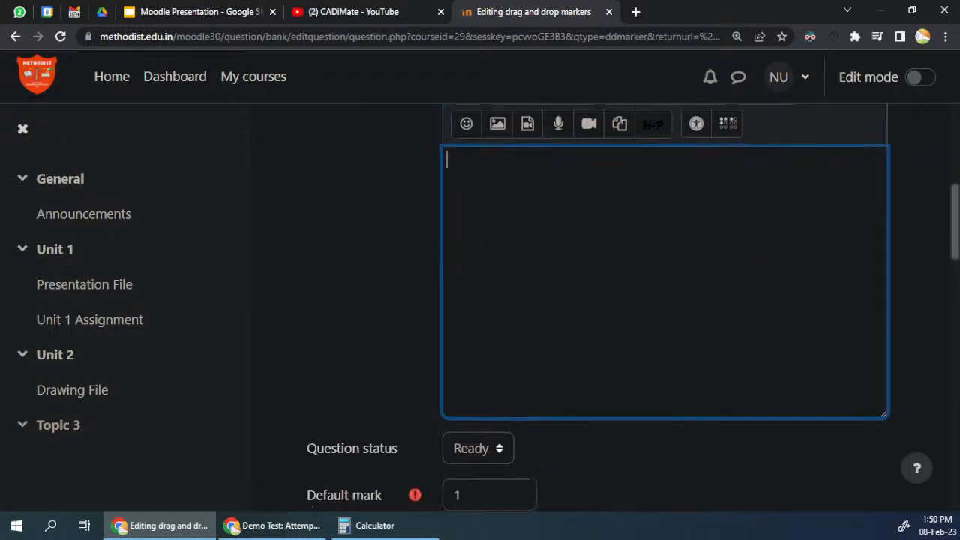
{"action": "type", "text": "drag the marker to th"}
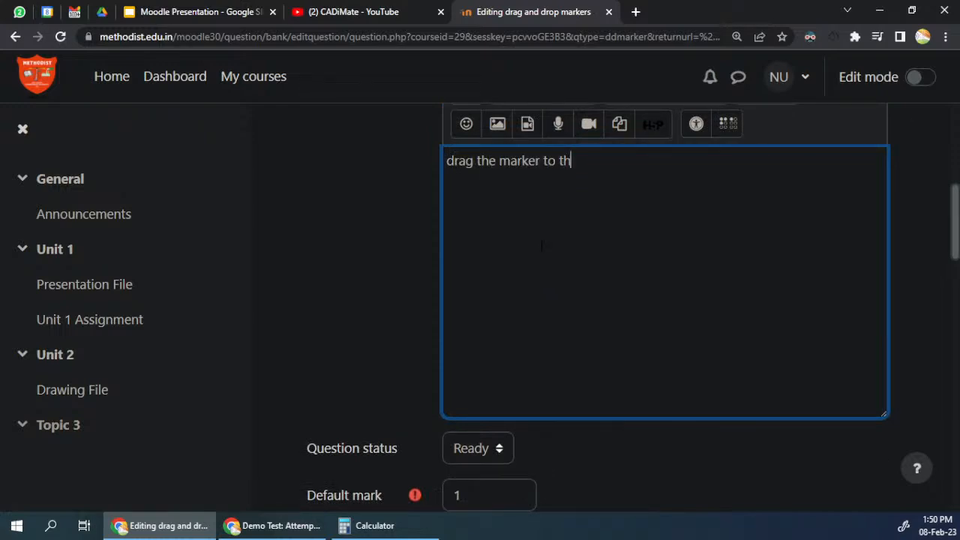
{"action": "type", "text": "e lcoations"}
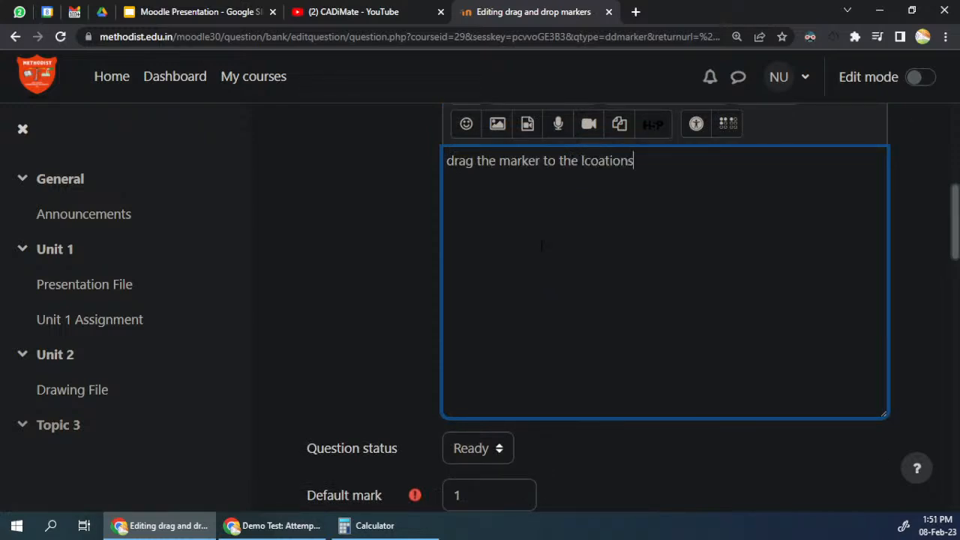
{"action": "key", "text": "alt+Tab"}
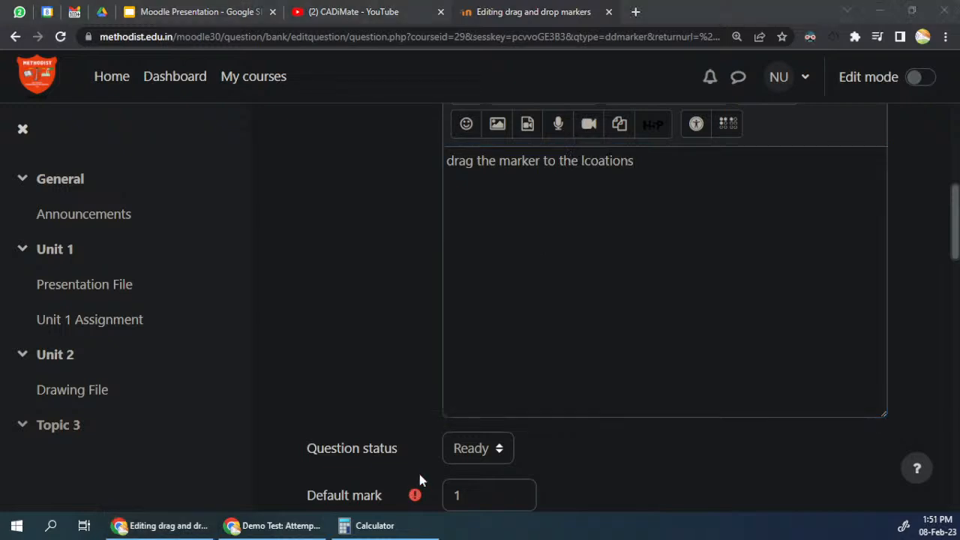
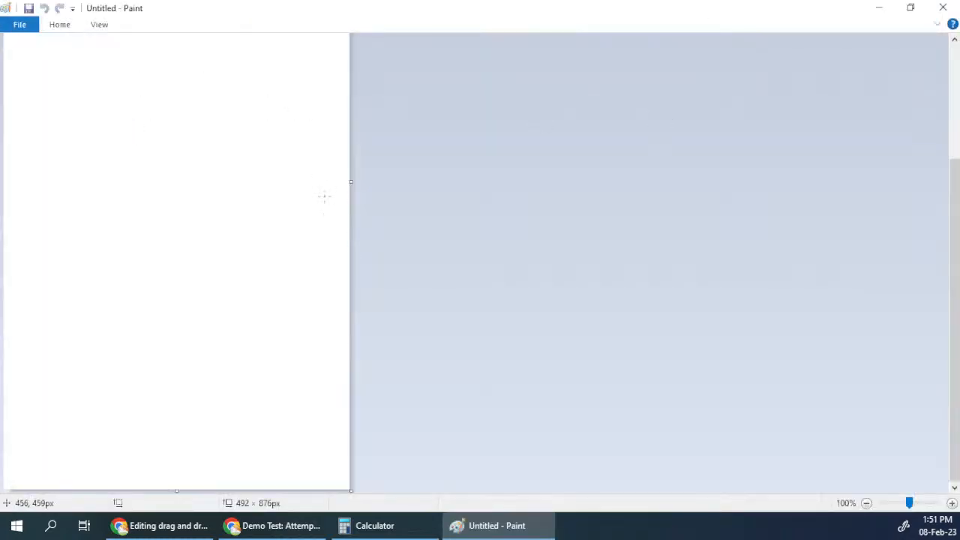
Step: Shrink the blank Paint canvas to about 262 × 269 px
{"action": "left_click_drag", "start_coordinate": [176, 491], "coordinate": [208, 107]}
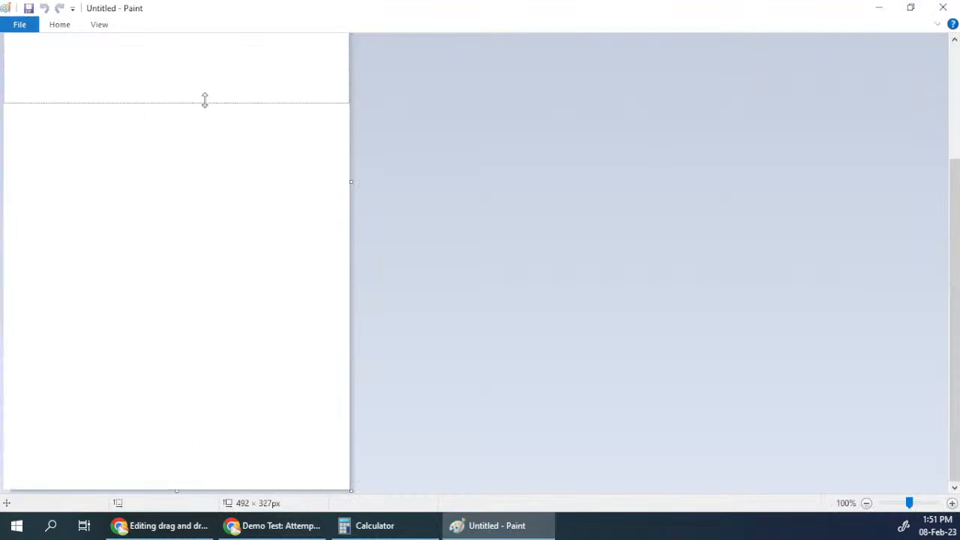
{"action": "left_click_drag", "start_coordinate": [350, 263], "coordinate": [188, 227]}
Step: Draw black rectangle outlines in all four quarters of the canvas with a narrow cross-shaped gap between them, plus a small one inside the lower-right quarter
{"action": "left_click", "coordinate": [59, 24]}
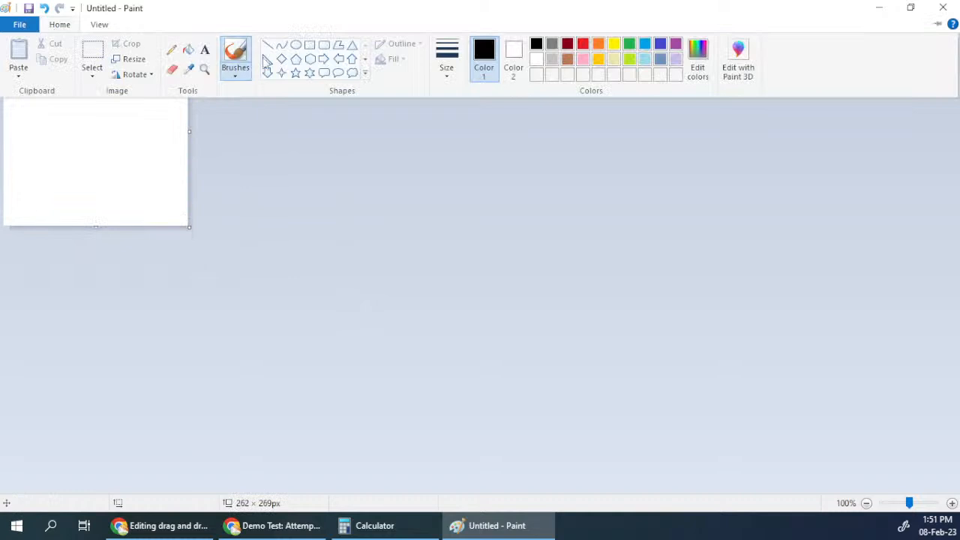
{"action": "left_click", "coordinate": [310, 44]}
{"action": "left_click_drag", "start_coordinate": [84, 125], "coordinate": [3, 9]}
{"action": "left_click", "coordinate": [91, 123]}
{"action": "left_click_drag", "start_coordinate": [91, 123], "coordinate": [243, 5]}
{"action": "left_click", "coordinate": [81, 150]}
{"action": "left_click_drag", "start_coordinate": [82, 135], "coordinate": [1, 316]}
{"action": "left_click_drag", "start_coordinate": [167, 198], "coordinate": [175, 192]}
{"action": "left_click_drag", "start_coordinate": [90, 137], "coordinate": [292, 302]}
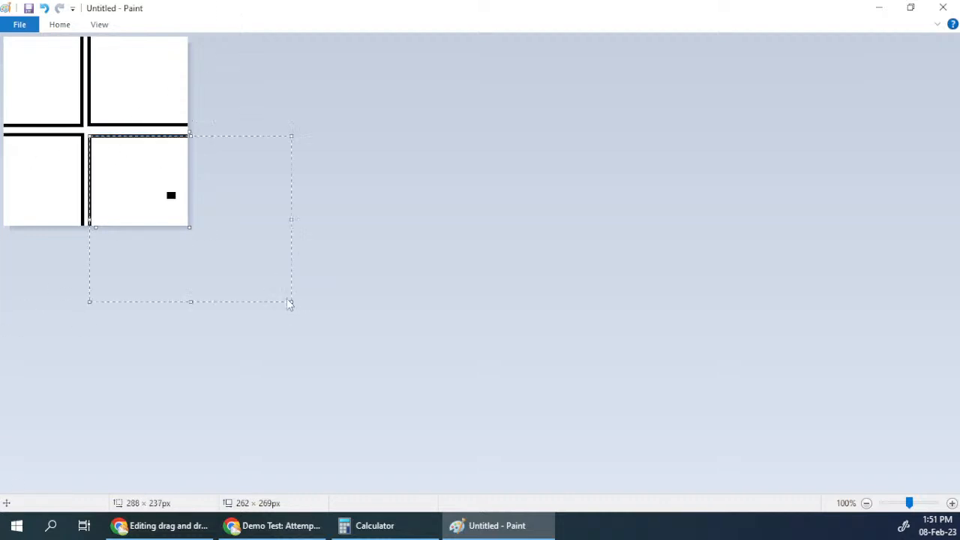
{"action": "left_click", "coordinate": [345, 155]}
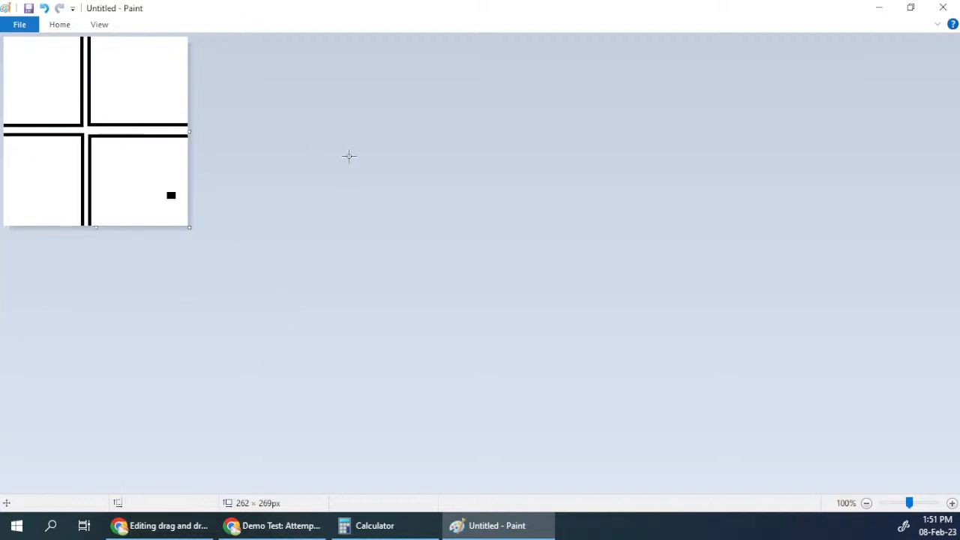
Step: Fill the lower-right quarter of the drawing with red and the lower-left quarter with orange
{"action": "left_click", "coordinate": [54, 25]}
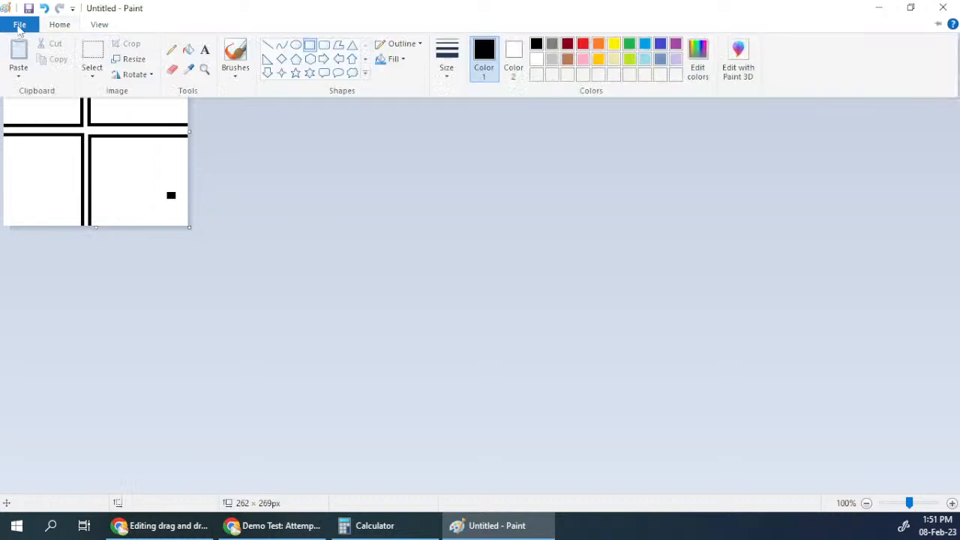
{"action": "left_click", "coordinate": [189, 51]}
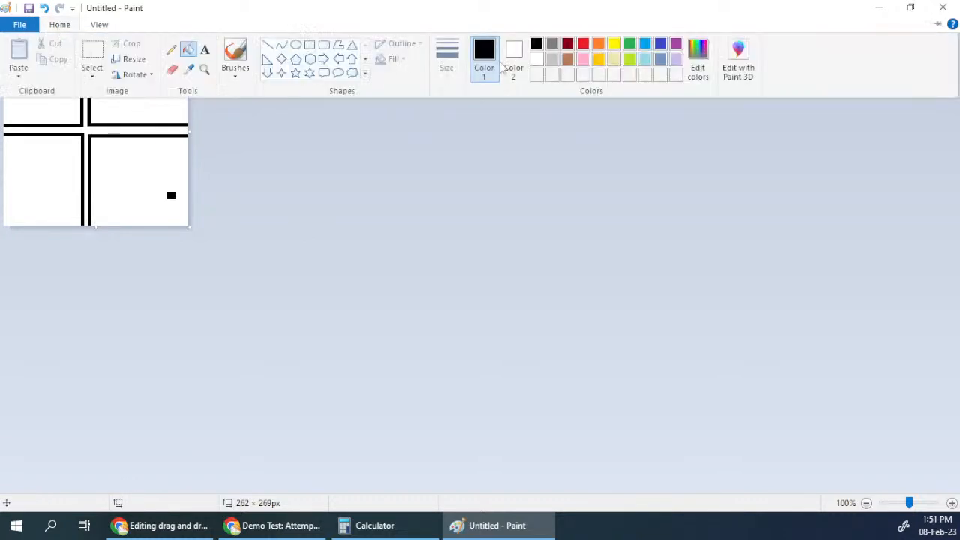
{"action": "left_click", "coordinate": [583, 44]}
{"action": "left_click", "coordinate": [160, 147]}
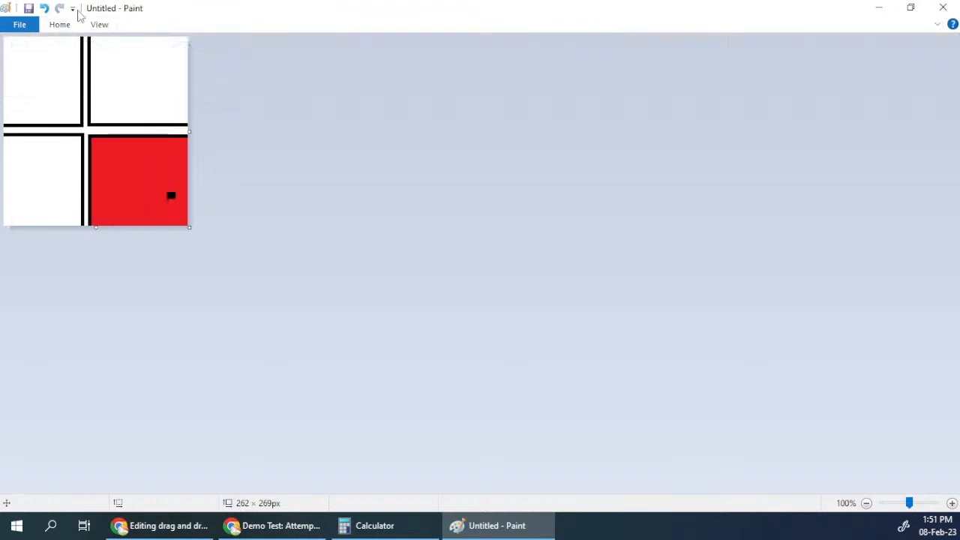
{"action": "left_click", "coordinate": [66, 26]}
{"action": "left_click", "coordinate": [599, 43]}
{"action": "left_click", "coordinate": [64, 163]}
Step: Fill the upper-left quarter of the drawing with green and the upper-right quarter with blue
{"action": "left_click", "coordinate": [69, 25]}
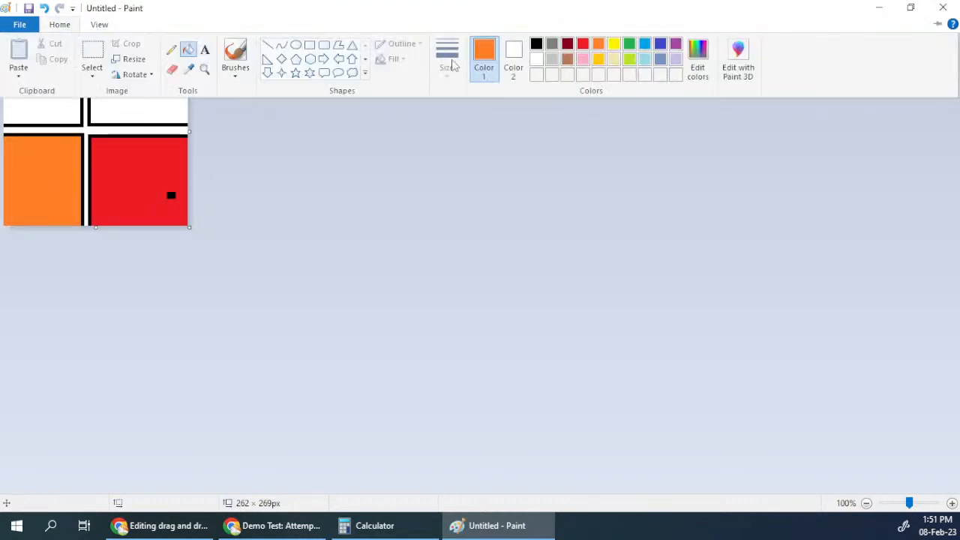
{"action": "left_click", "coordinate": [630, 44]}
{"action": "left_click", "coordinate": [56, 86]}
{"action": "left_click", "coordinate": [68, 26]}
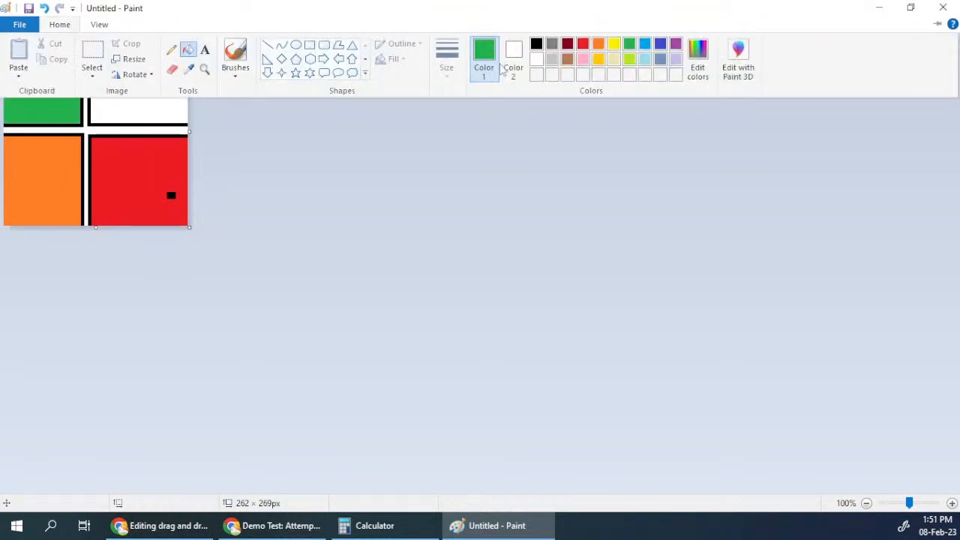
{"action": "left_click", "coordinate": [645, 44]}
{"action": "left_click", "coordinate": [126, 102]}
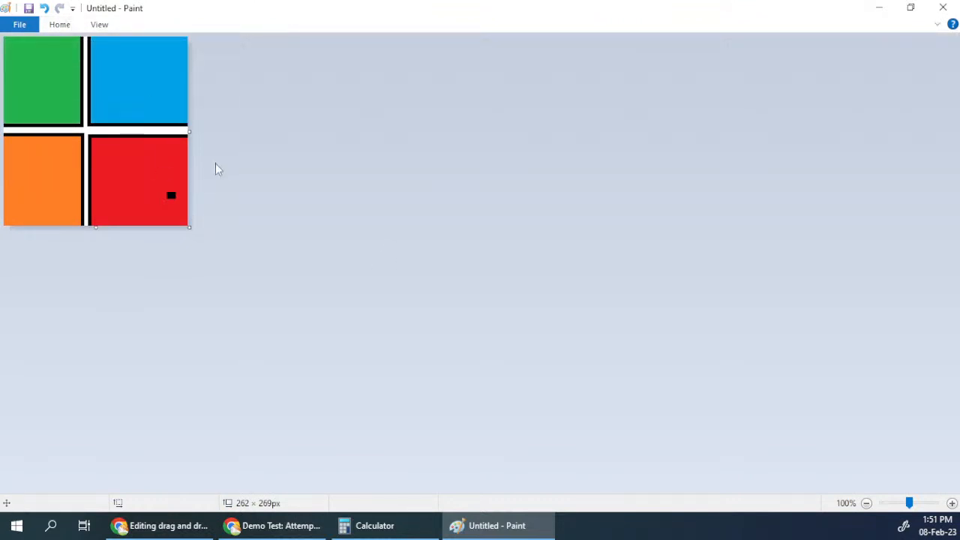
Step: Save the drawing to the Desktop as the PNG image "dragmarker"
{"action": "key", "text": "alt+f"}
{"action": "key", "text": "a"}
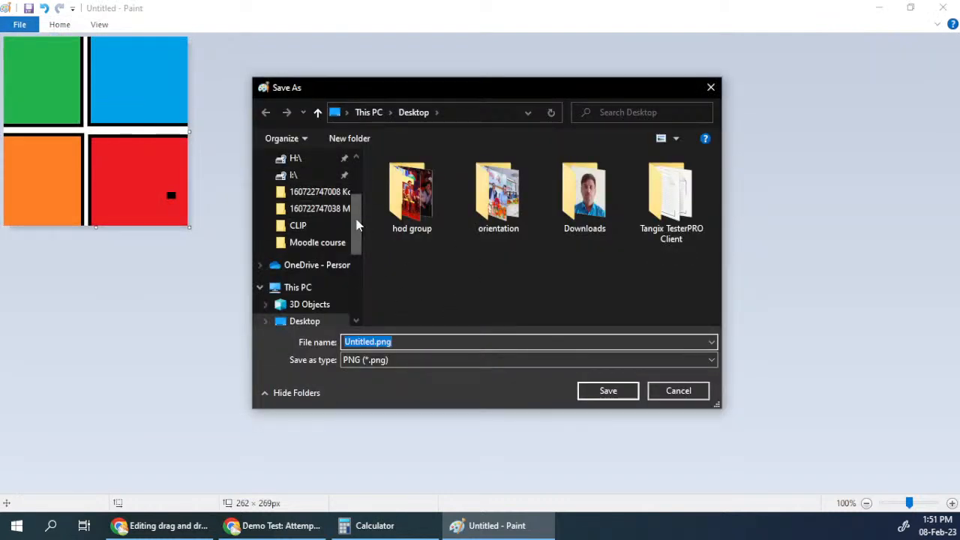
{"action": "left_click_drag", "start_coordinate": [356, 201], "coordinate": [350, 145]}
{"action": "left_click", "coordinate": [295, 187]}
{"action": "left_click", "coordinate": [438, 341]}
{"action": "type", "text": "dragmarker"}
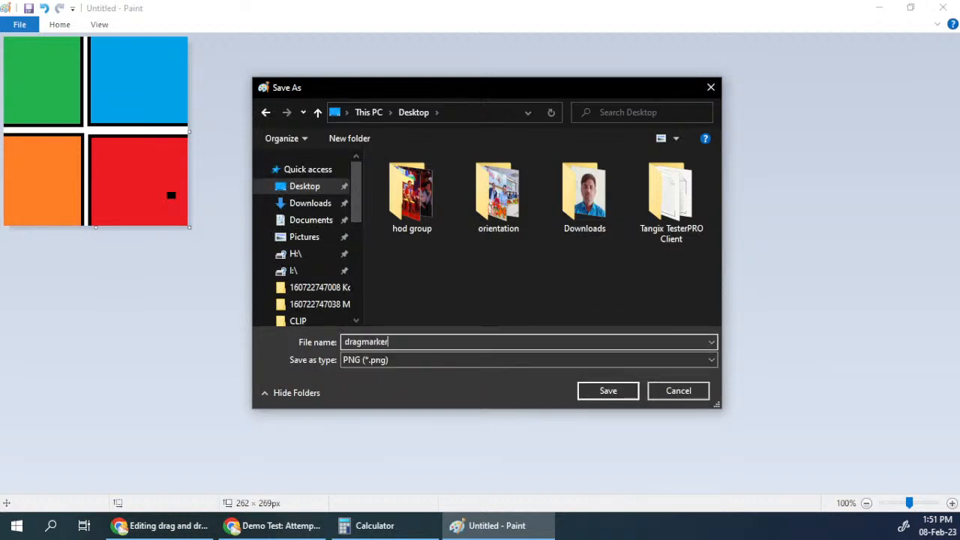
{"action": "key", "text": "Return"}
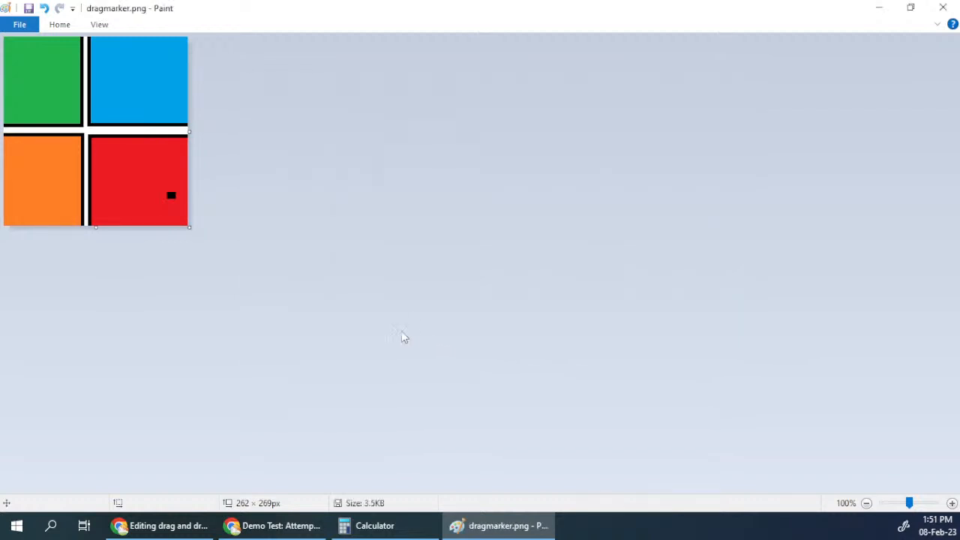
Step: Switch back to the Moodle question form in Chrome and open the file upload form for the background image
{"action": "left_click", "coordinate": [893, 8]}
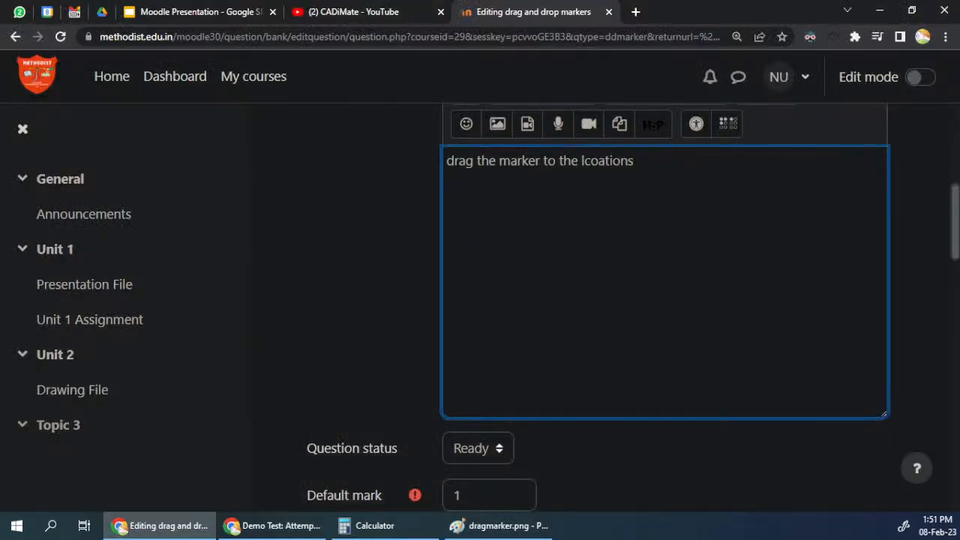
{"action": "scroll", "coordinate": [352, 293], "scroll_direction": "down", "scroll_amount": 13}
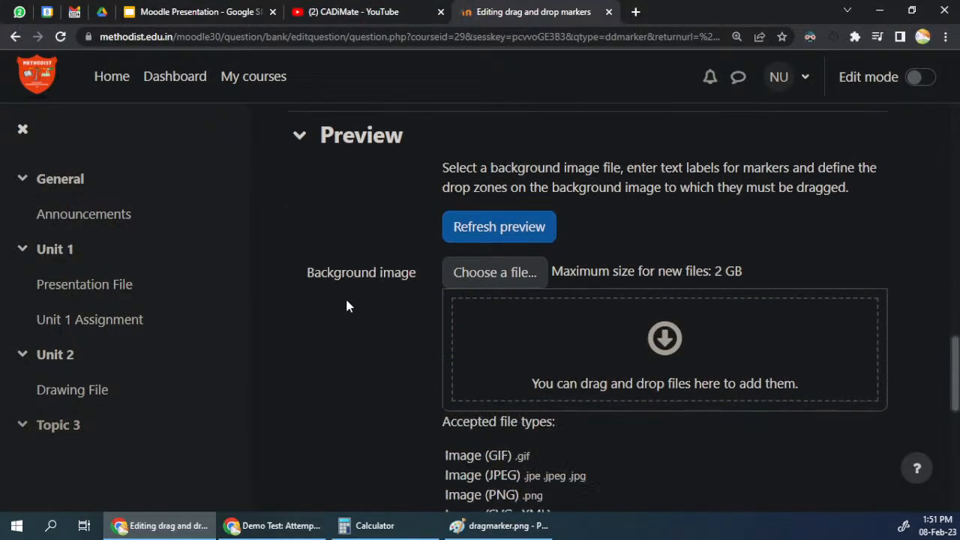
{"action": "left_click_drag", "start_coordinate": [308, 229], "coordinate": [508, 243]}
{"action": "left_click", "coordinate": [507, 232]}
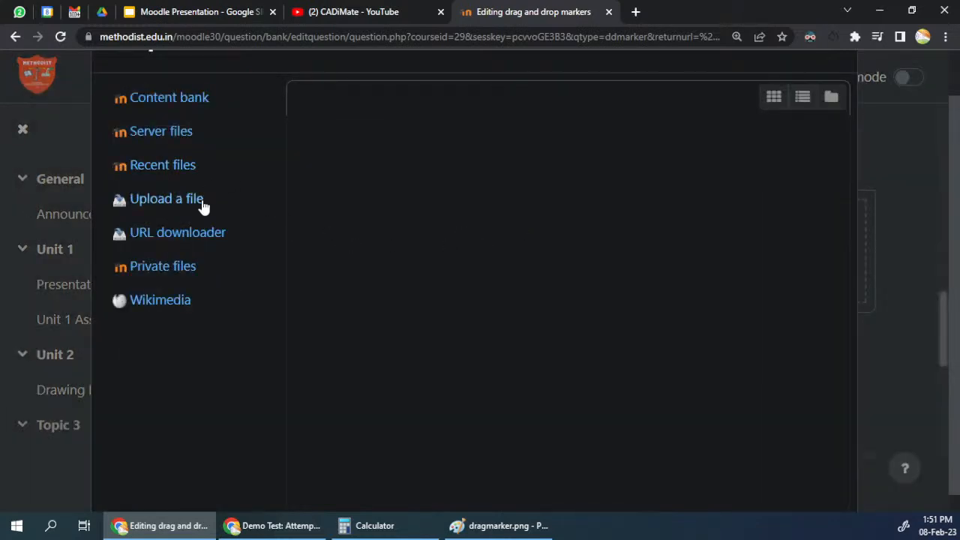
{"action": "left_click", "coordinate": [186, 199]}
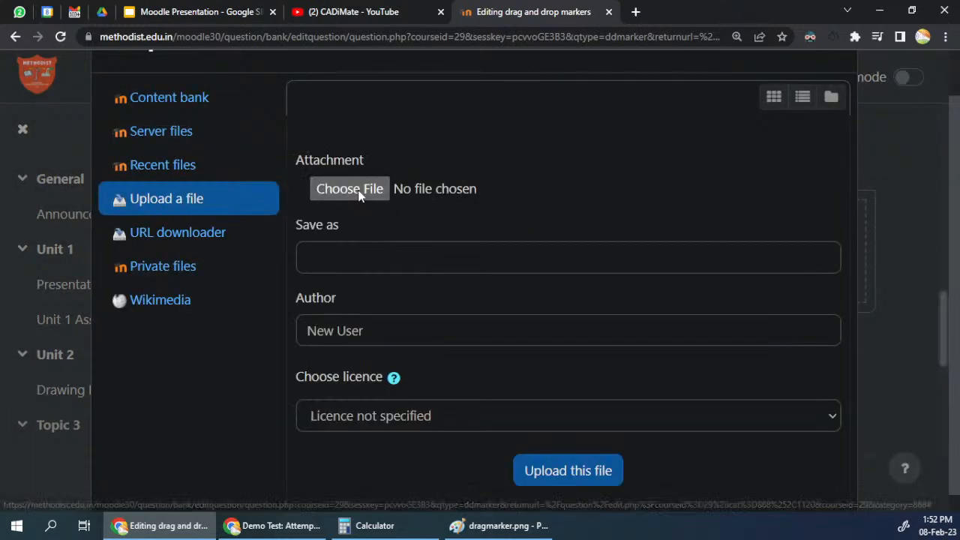
Step: Choose dragmarker.png from the Desktop and upload it as the question's background image
{"action": "left_click", "coordinate": [358, 192]}
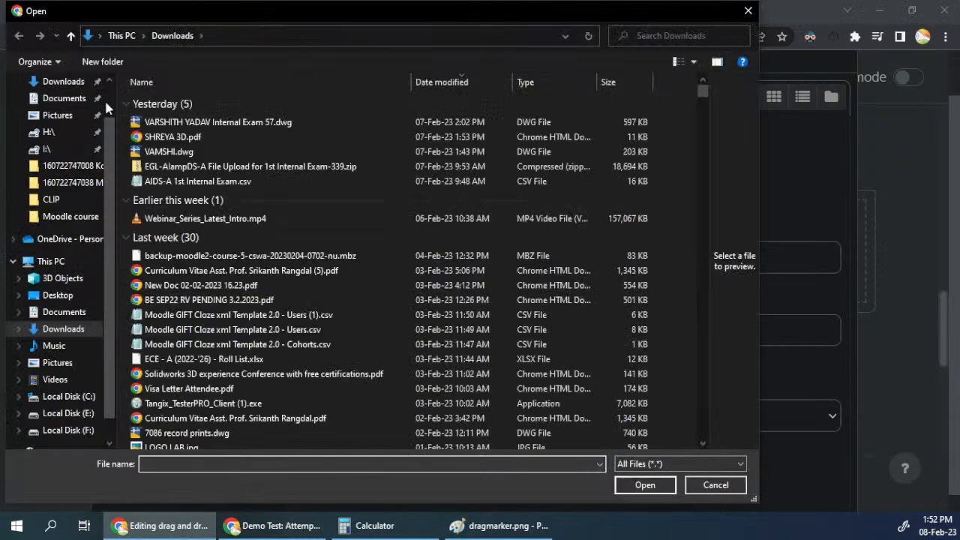
{"action": "scroll", "coordinate": [106, 102], "scroll_direction": "up", "scroll_amount": 1}
{"action": "left_click", "coordinate": [52, 110]}
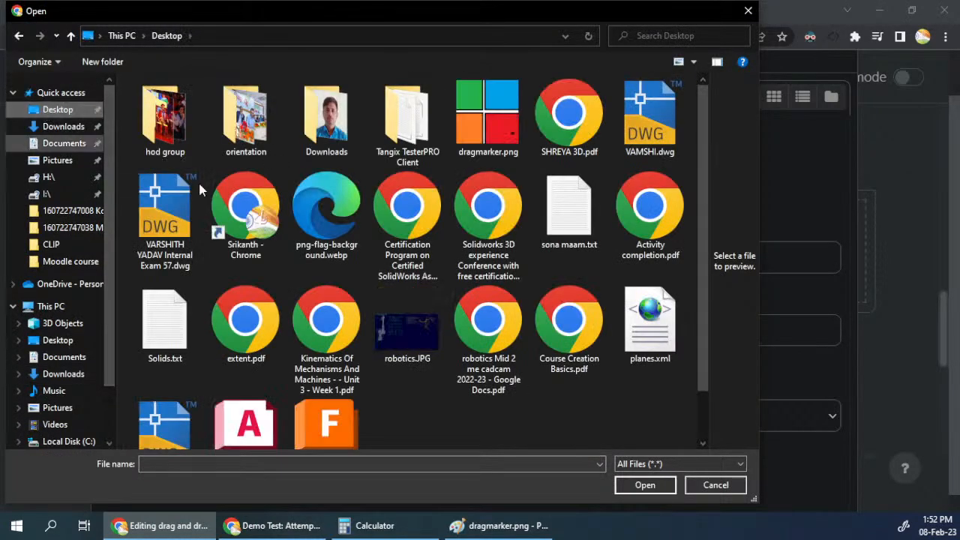
{"action": "left_click_drag", "start_coordinate": [701, 287], "coordinate": [691, 360]}
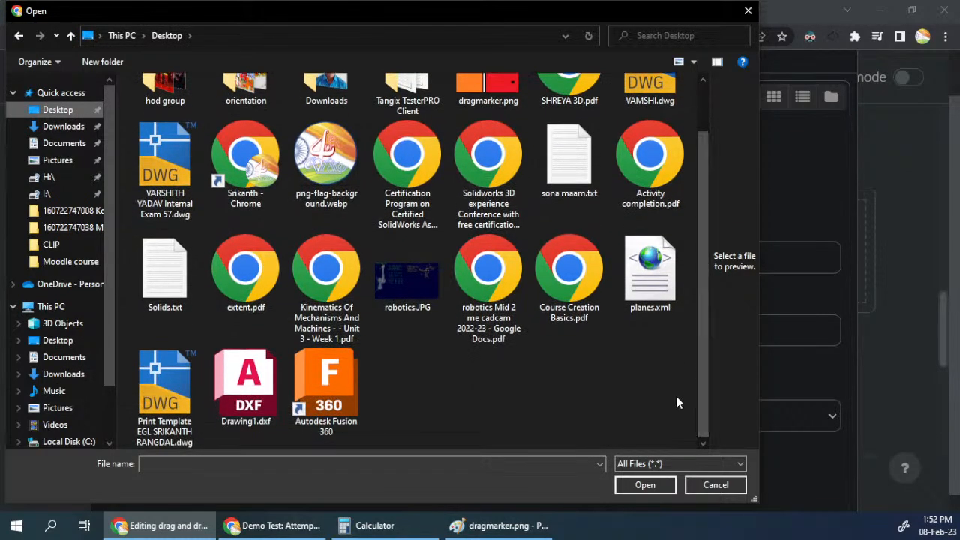
{"action": "scroll", "coordinate": [635, 382], "scroll_direction": "up", "scroll_amount": 1}
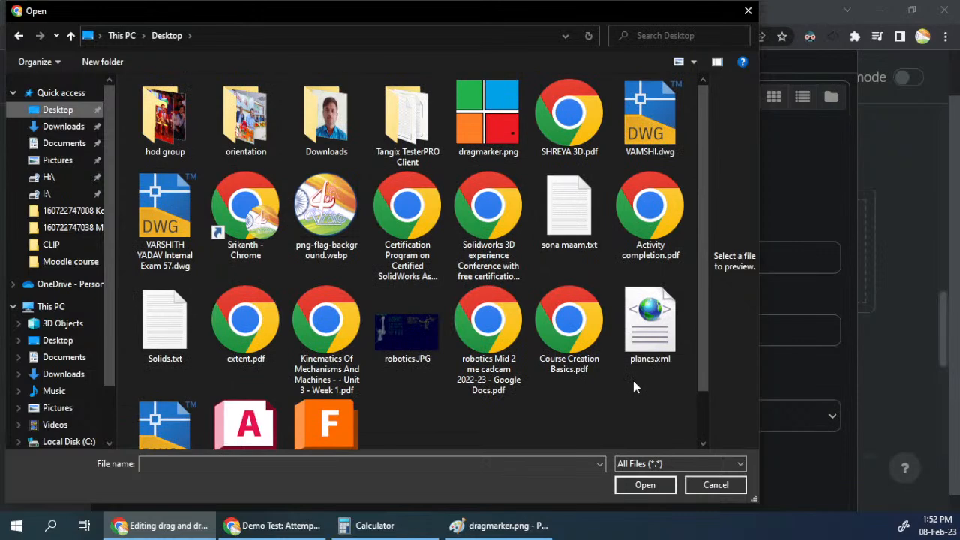
{"action": "left_click", "coordinate": [474, 142]}
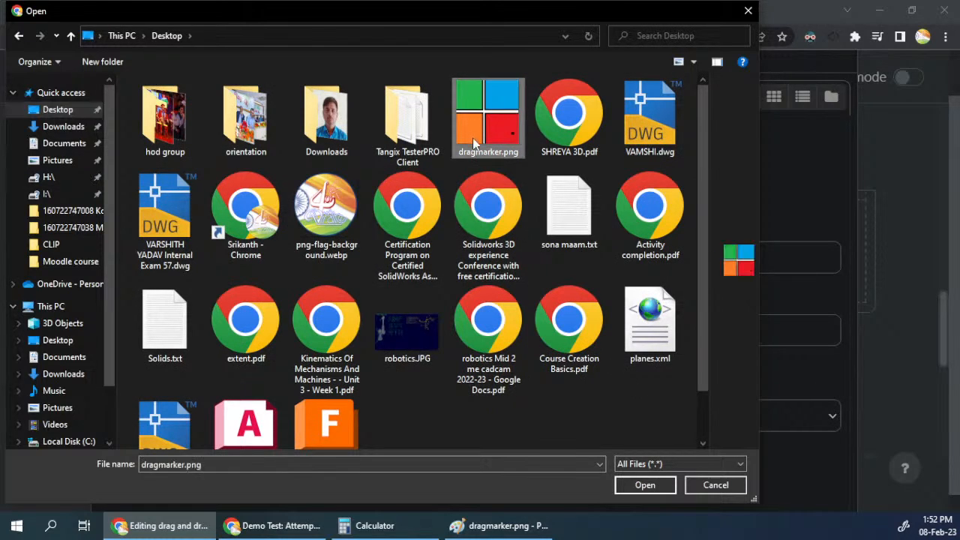
{"action": "left_click", "coordinate": [650, 488]}
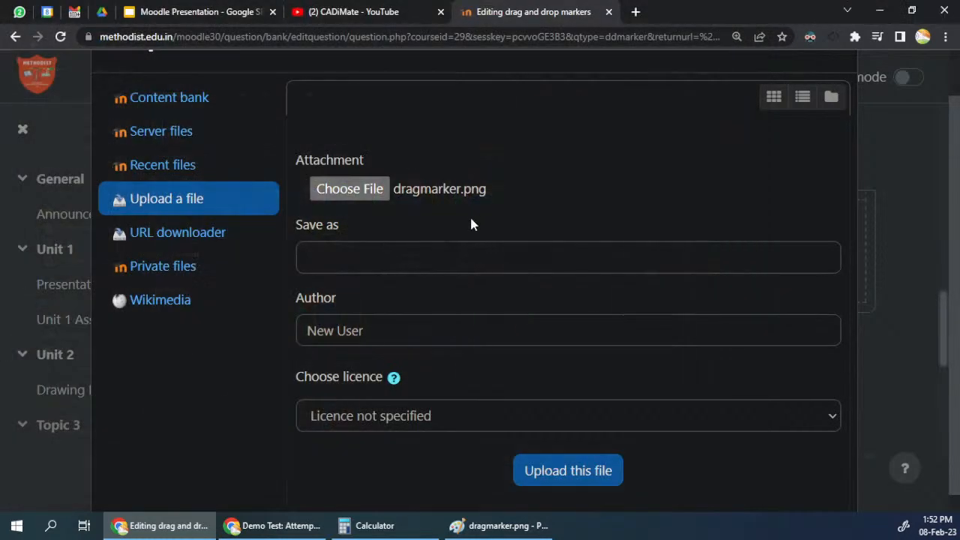
{"action": "left_click", "coordinate": [573, 471]}
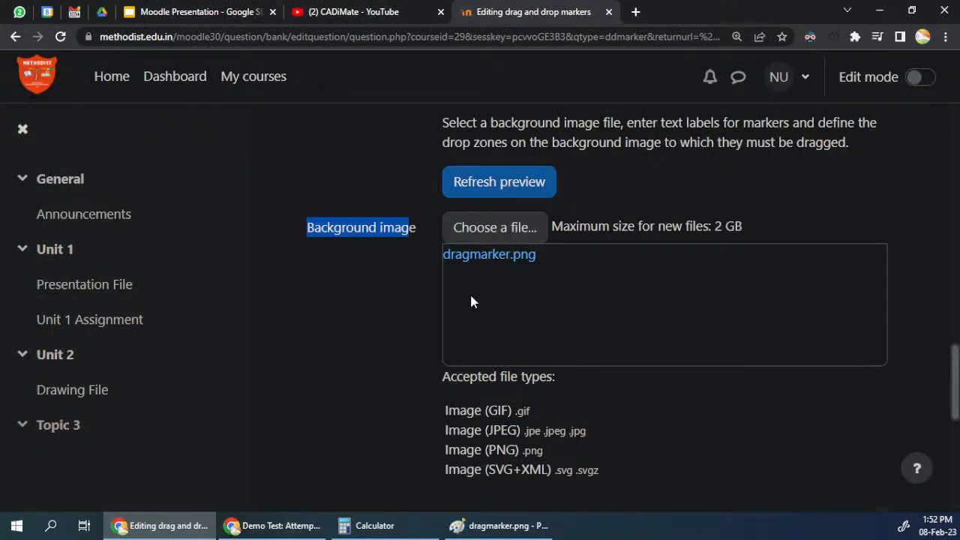
Step: Expand the marker settings and label Marker 1 "red" and Marker 2 "orange"
{"action": "scroll", "coordinate": [460, 304], "scroll_direction": "down", "scroll_amount": 3}
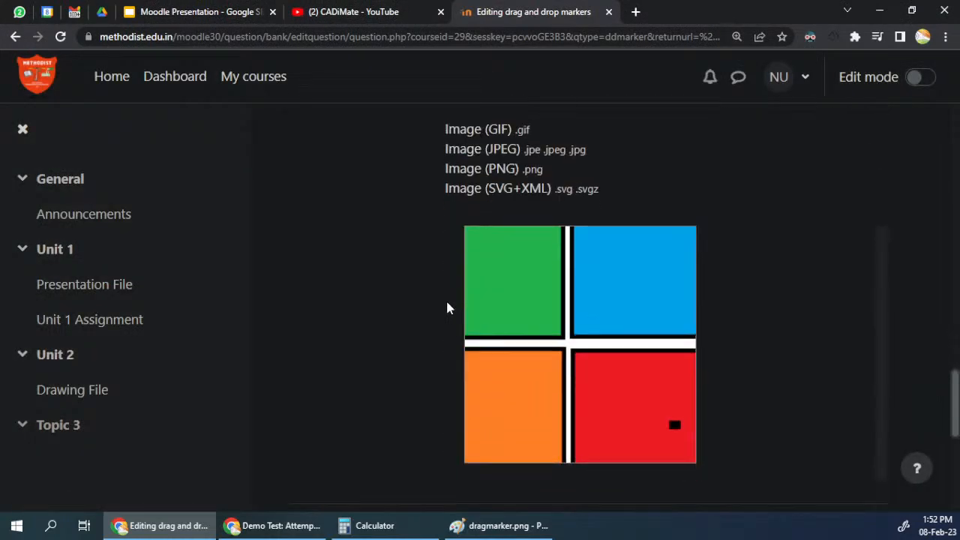
{"action": "scroll", "coordinate": [562, 283], "scroll_direction": "down", "scroll_amount": 4}
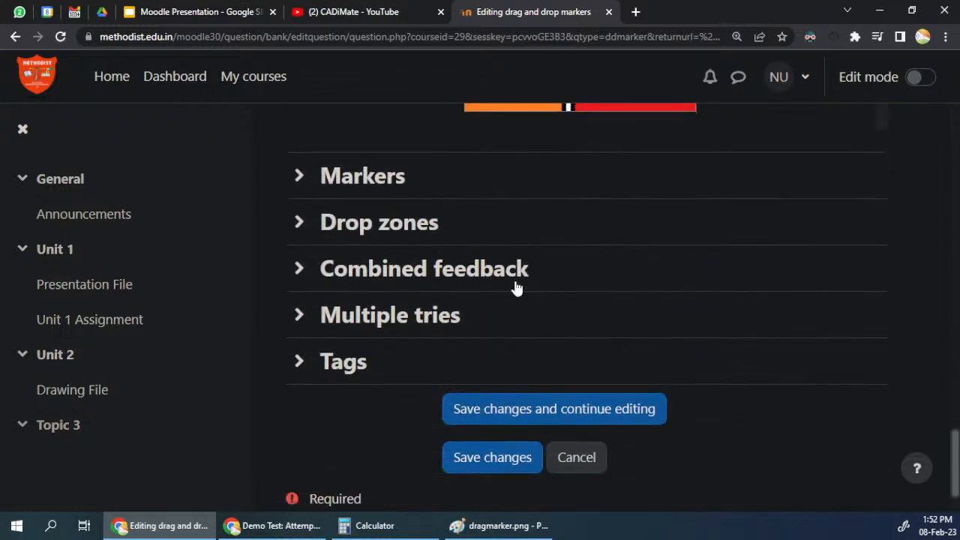
{"action": "left_click", "coordinate": [341, 178]}
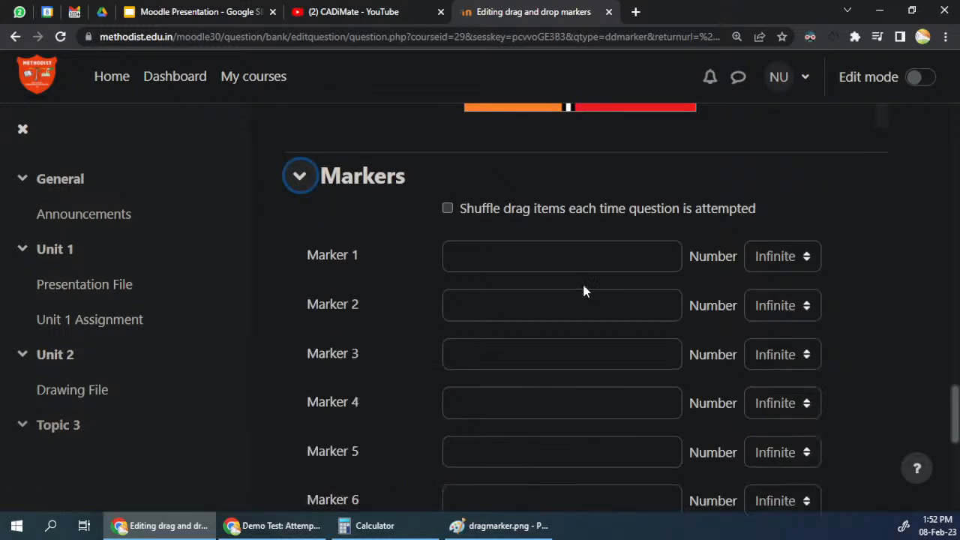
{"action": "scroll", "coordinate": [584, 289], "scroll_direction": "up", "scroll_amount": 2}
{"action": "left_click", "coordinate": [480, 398]}
{"action": "type", "text": "re"}
{"action": "left_click", "coordinate": [453, 445]}
{"action": "type", "text": "oragne"}
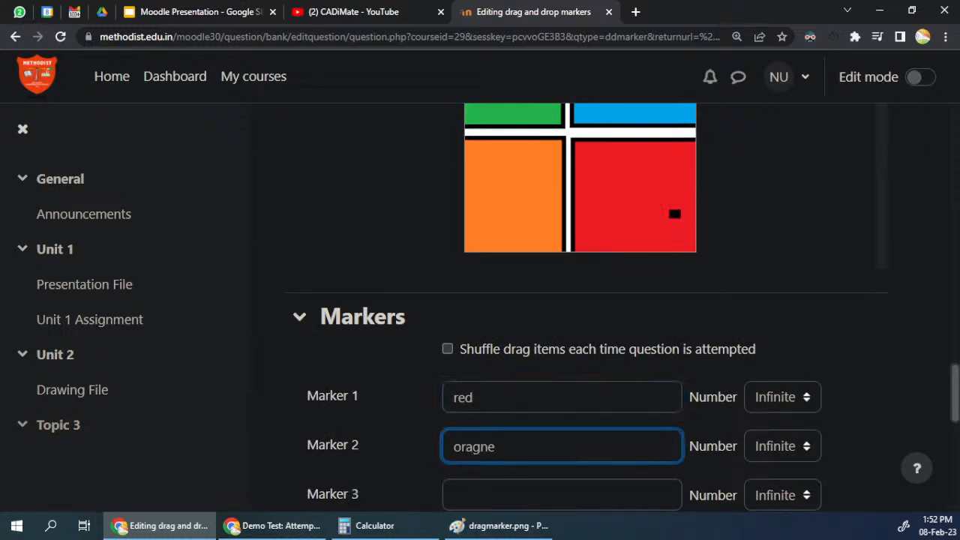
{"action": "key", "text": "BackSpace"}
{"action": "key", "text": "BackSpace"}
{"action": "key", "text": "BackSpace"}
{"action": "type", "text": "nge"}
Step: Label Marker 3 "green" and Marker 4 "blue"
{"action": "left_click", "coordinate": [454, 496]}
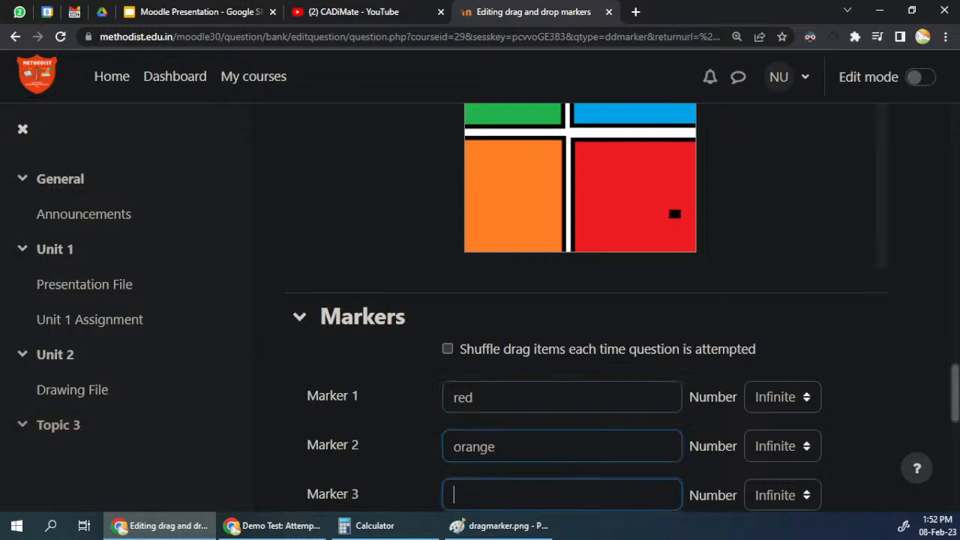
{"action": "scroll", "coordinate": [548, 448], "scroll_direction": "up", "scroll_amount": 2}
{"action": "scroll", "coordinate": [548, 448], "scroll_direction": "down", "scroll_amount": 2}
{"action": "type", "text": "gread"}
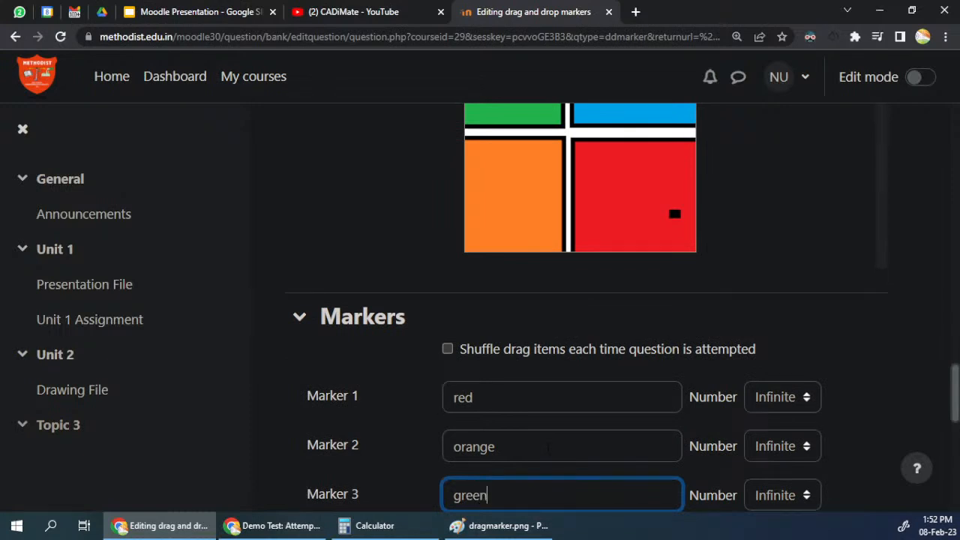
{"action": "scroll", "coordinate": [533, 428], "scroll_direction": "up", "scroll_amount": 2}
{"action": "scroll", "coordinate": [534, 416], "scroll_direction": "down", "scroll_amount": 5}
{"action": "key", "text": "Tab"}
{"action": "type", "text": "blue"}
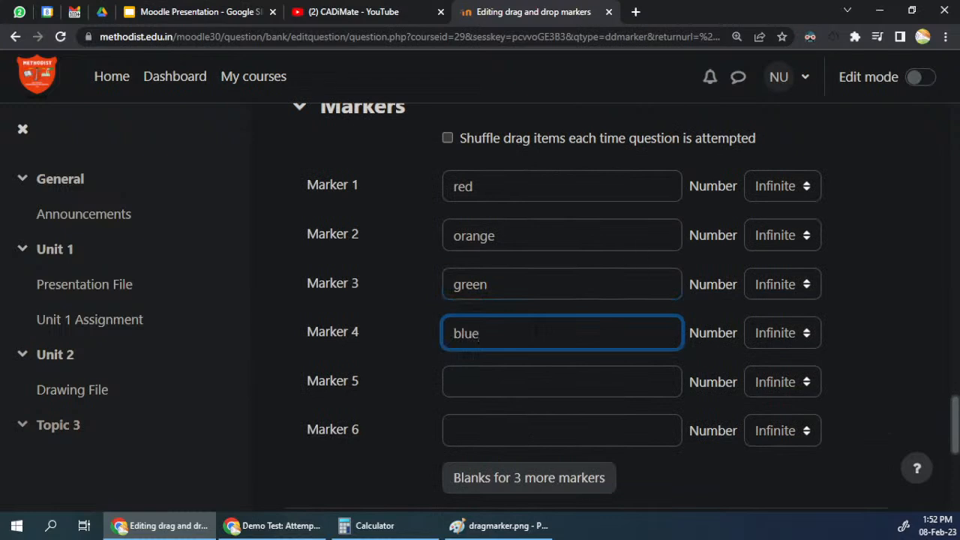
Step: Set the number of uses to 1 for the red, orange and green markers
{"action": "scroll", "coordinate": [778, 278], "scroll_direction": "up", "scroll_amount": 1}
{"action": "scroll", "coordinate": [750, 275], "scroll_direction": "up", "scroll_amount": 2}
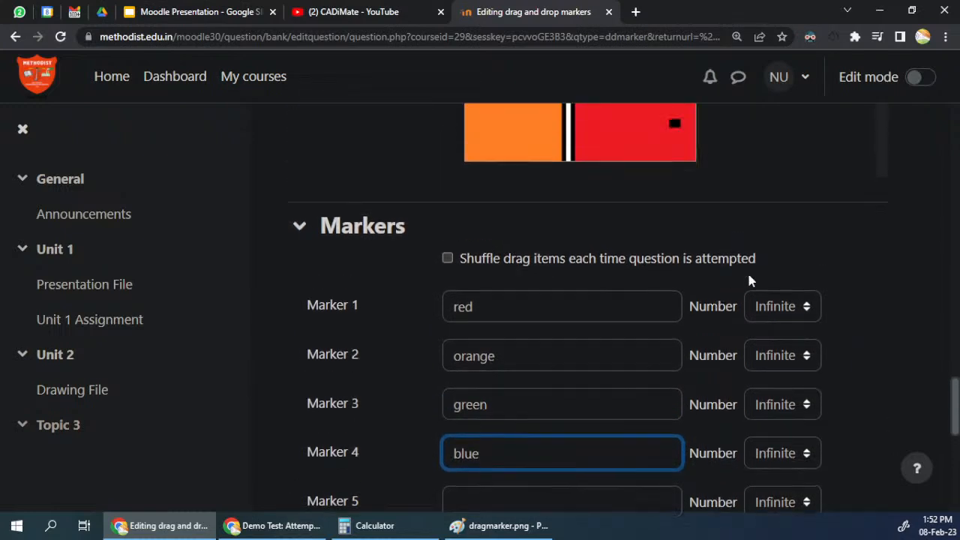
{"action": "left_click", "coordinate": [783, 400]}
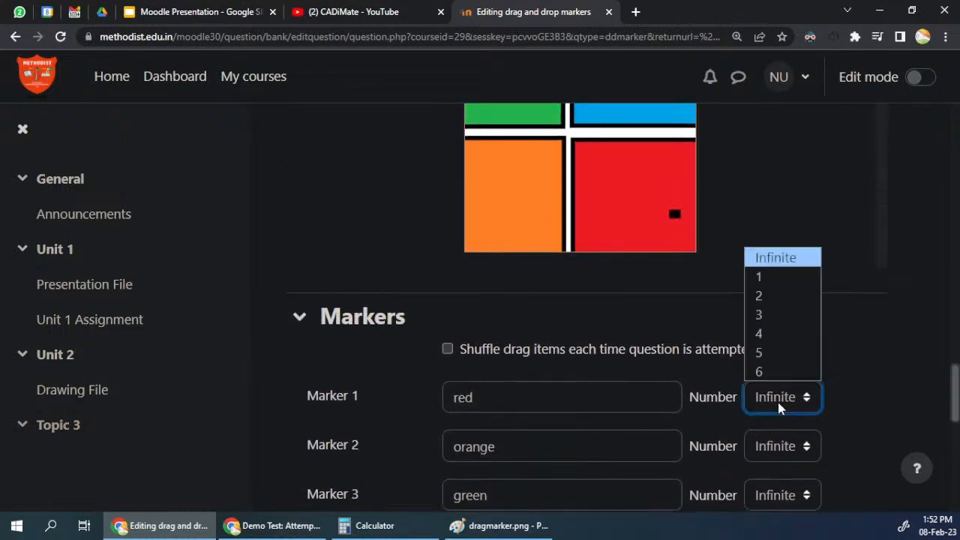
{"action": "left_click", "coordinate": [775, 276]}
{"action": "left_click", "coordinate": [780, 446]}
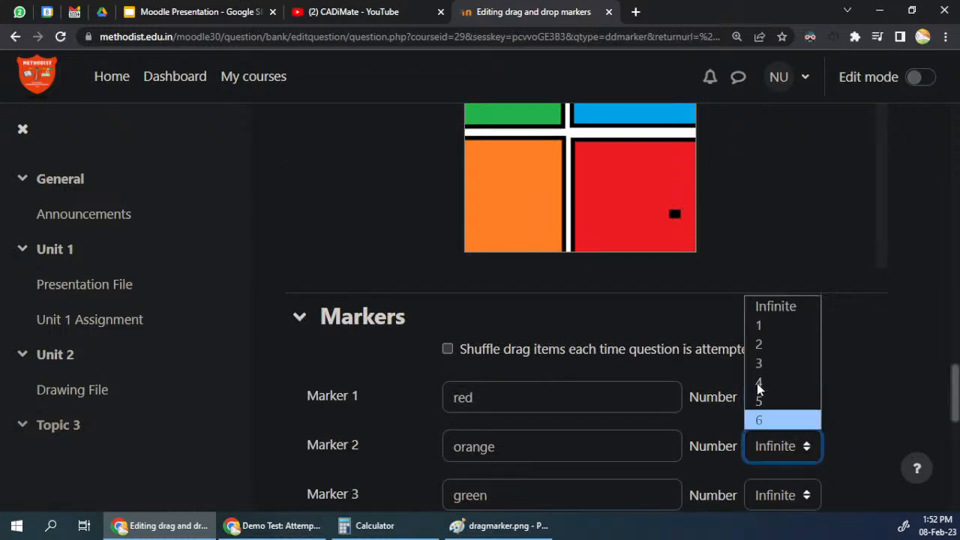
{"action": "left_click", "coordinate": [766, 325]}
{"action": "scroll", "coordinate": [825, 413], "scroll_direction": "down", "scroll_amount": 1}
{"action": "left_click", "coordinate": [779, 428]}
{"action": "left_click", "coordinate": [772, 300]}
Step: Try a number of 1 for the blue marker and return it to Infinite
{"action": "left_click", "coordinate": [780, 473]}
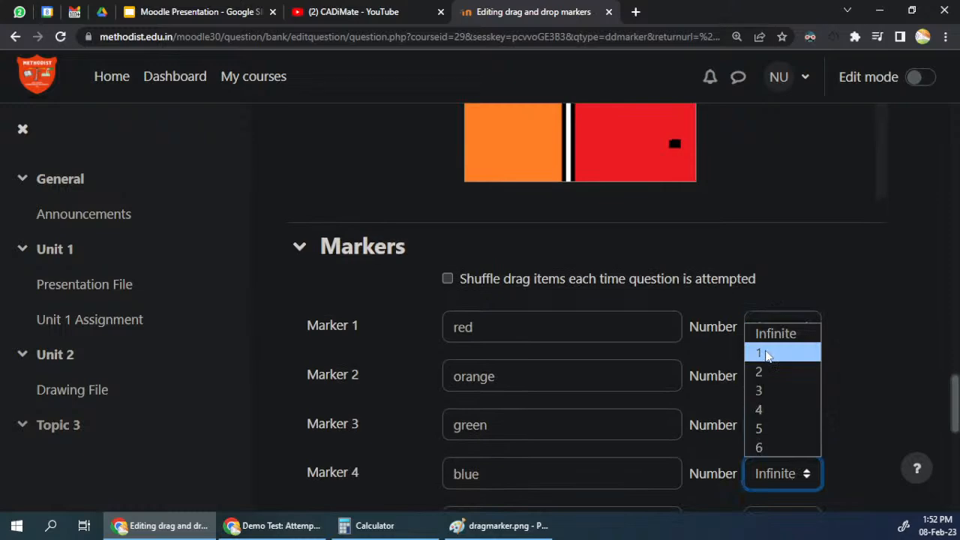
{"action": "left_click", "coordinate": [765, 354]}
{"action": "scroll", "coordinate": [786, 377], "scroll_direction": "down", "scroll_amount": 1}
{"action": "left_click", "coordinate": [769, 403]}
{"action": "left_click", "coordinate": [776, 264]}
Step: Collapse the Markers section and expand the Drop zones section
{"action": "scroll", "coordinate": [550, 337], "scroll_direction": "up", "scroll_amount": 4}
{"action": "scroll", "coordinate": [550, 343], "scroll_direction": "up", "scroll_amount": 2}
{"action": "scroll", "coordinate": [570, 308], "scroll_direction": "down", "scroll_amount": 8}
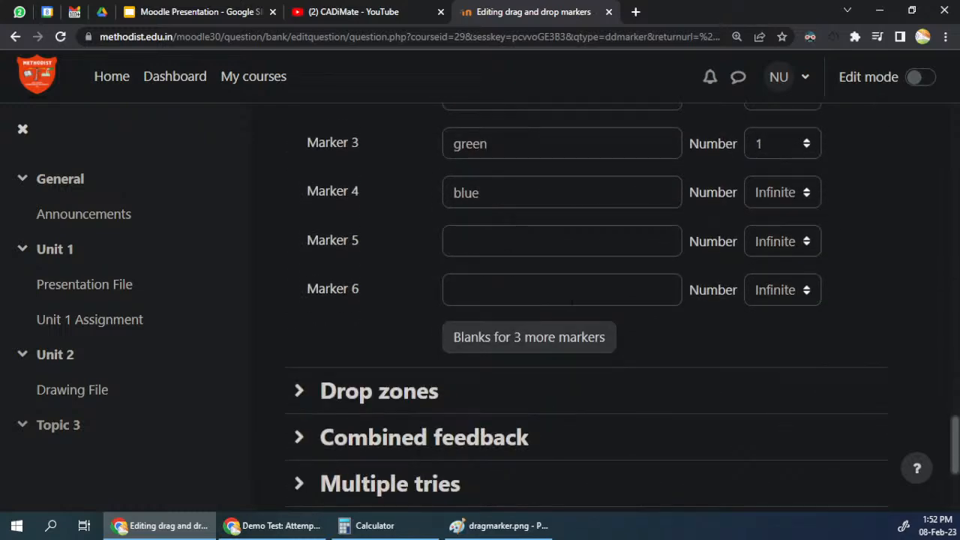
{"action": "scroll", "coordinate": [570, 300], "scroll_direction": "up", "scroll_amount": 3}
{"action": "left_click", "coordinate": [307, 180]}
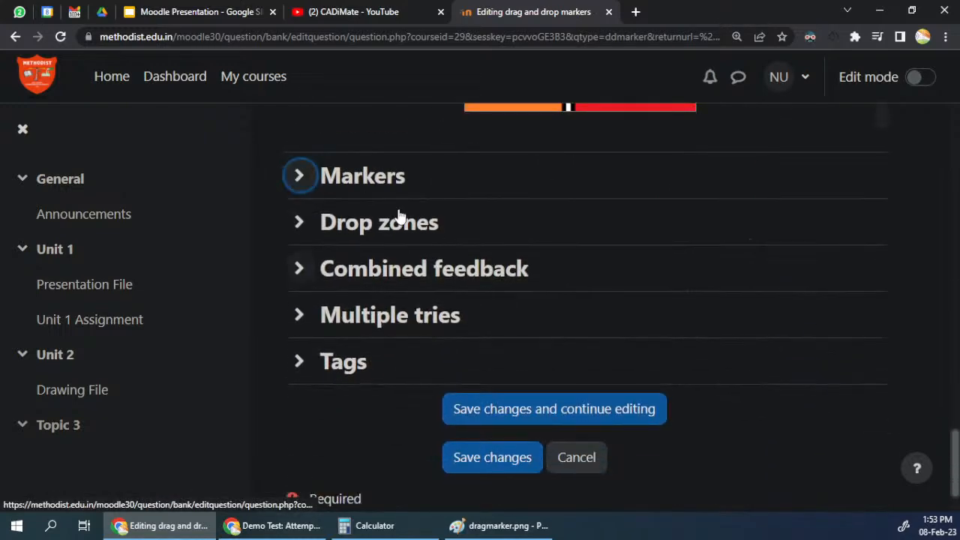
{"action": "left_click", "coordinate": [334, 227]}
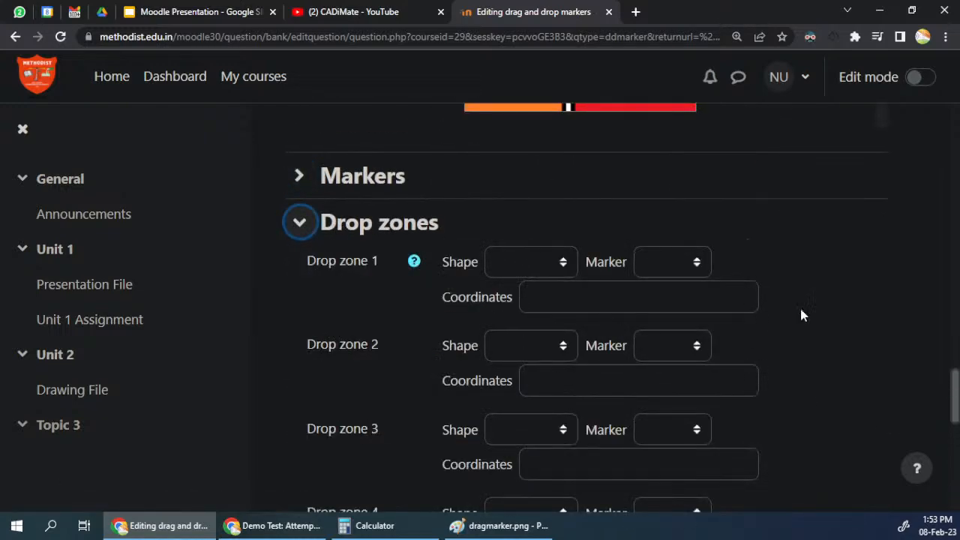
Step: Assign the red marker to Drop zone 1 and set its shape to Rectangle
{"action": "scroll", "coordinate": [714, 208], "scroll_direction": "up", "scroll_amount": 3}
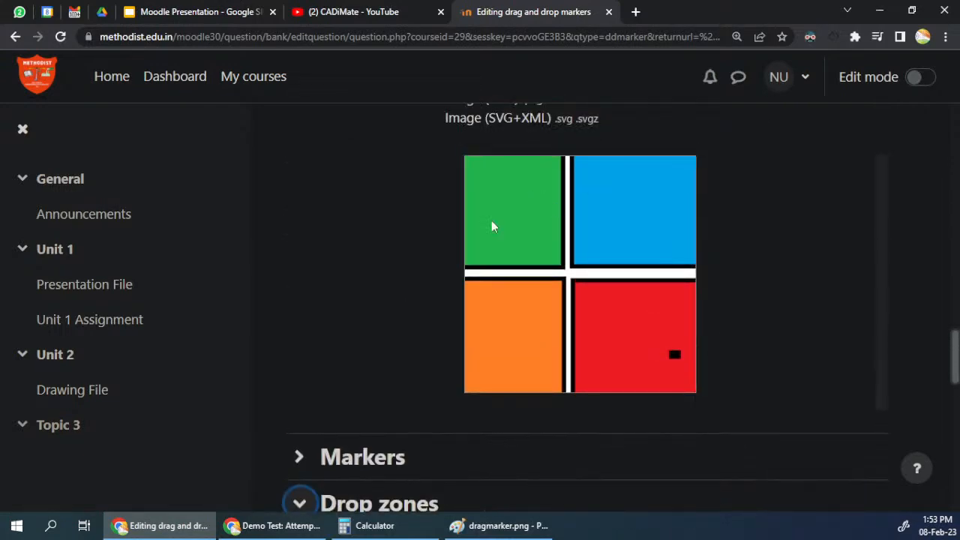
{"action": "scroll", "coordinate": [506, 205], "scroll_direction": "down", "scroll_amount": 4}
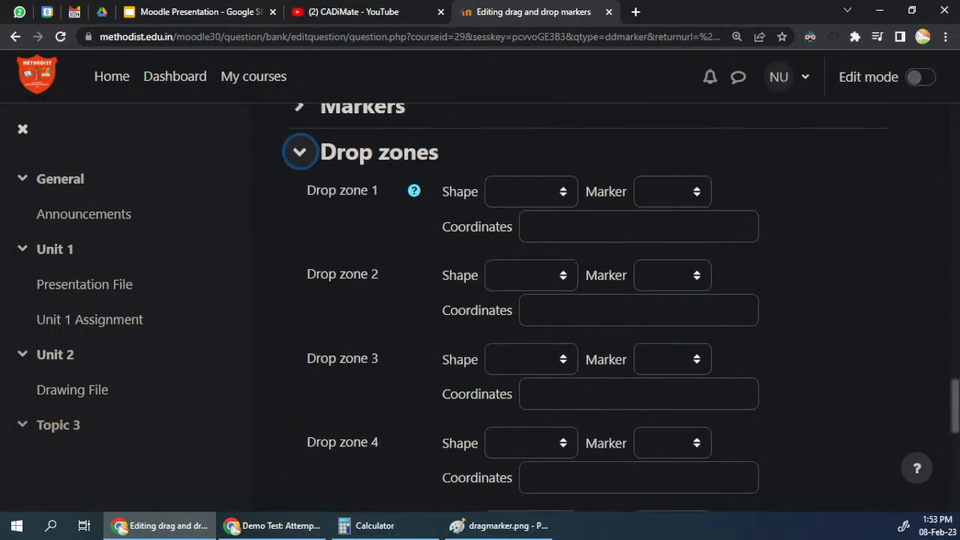
{"action": "left_click", "coordinate": [509, 201]}
{"action": "left_click", "coordinate": [661, 191]}
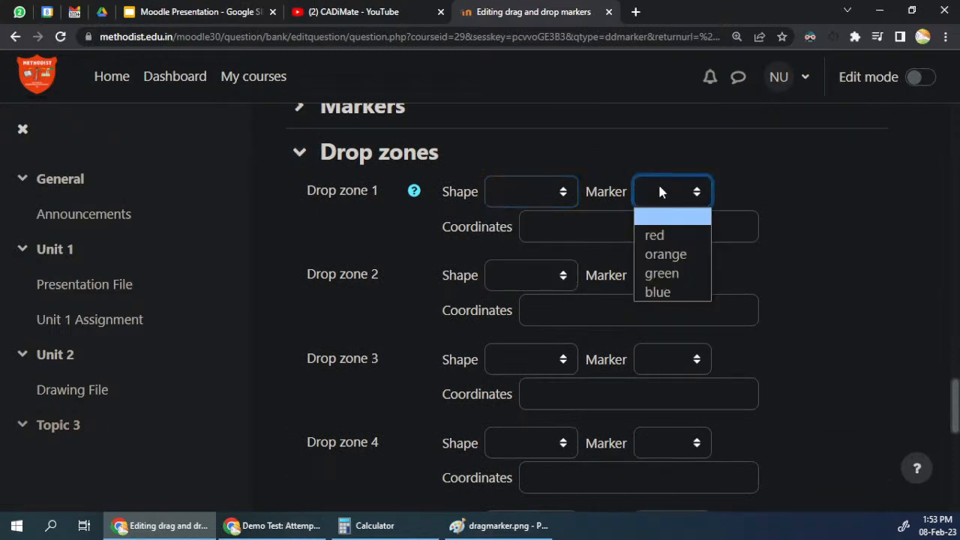
{"action": "left_click", "coordinate": [670, 235]}
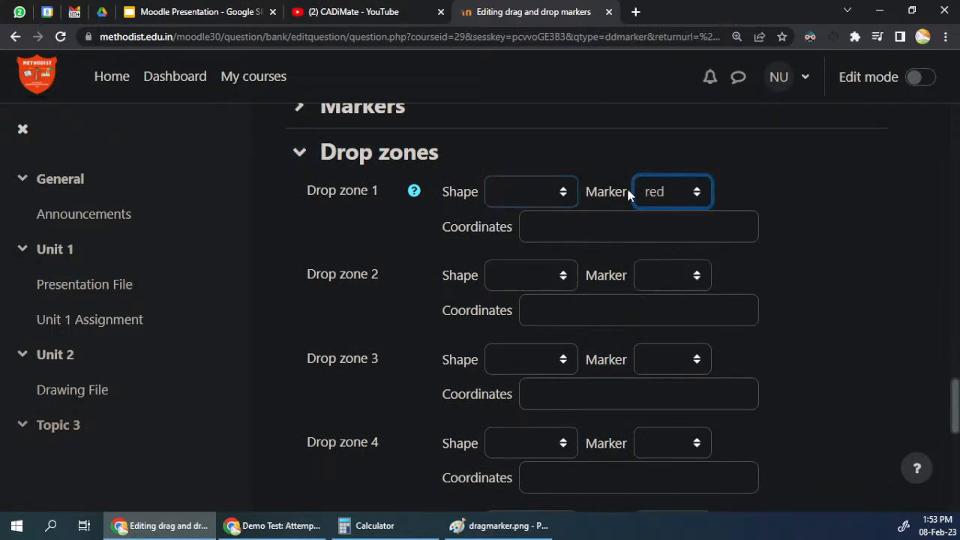
{"action": "left_click", "coordinate": [498, 191]}
{"action": "left_click", "coordinate": [524, 273]}
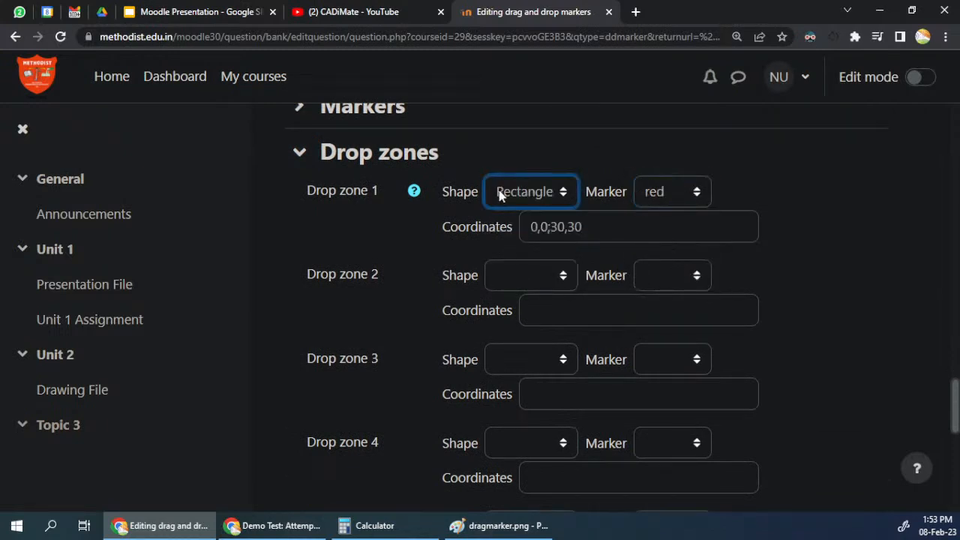
Step: Move and resize the red drop zone on the preview to cover the red square, at about 120,137;142,132
{"action": "scroll", "coordinate": [520, 203], "scroll_direction": "up", "scroll_amount": 5}
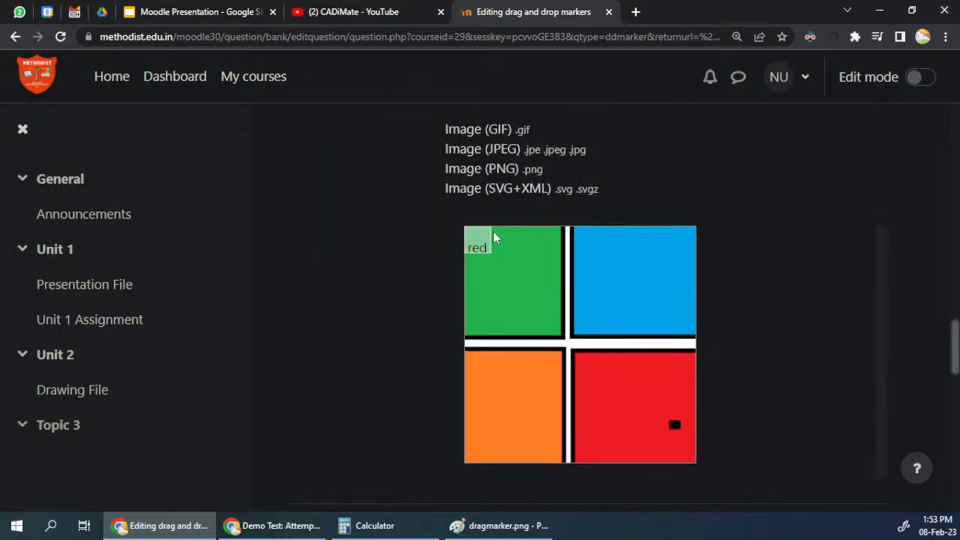
{"action": "scroll", "coordinate": [552, 353], "scroll_direction": "down", "scroll_amount": 5}
{"action": "scroll", "coordinate": [504, 261], "scroll_direction": "up", "scroll_amount": 4}
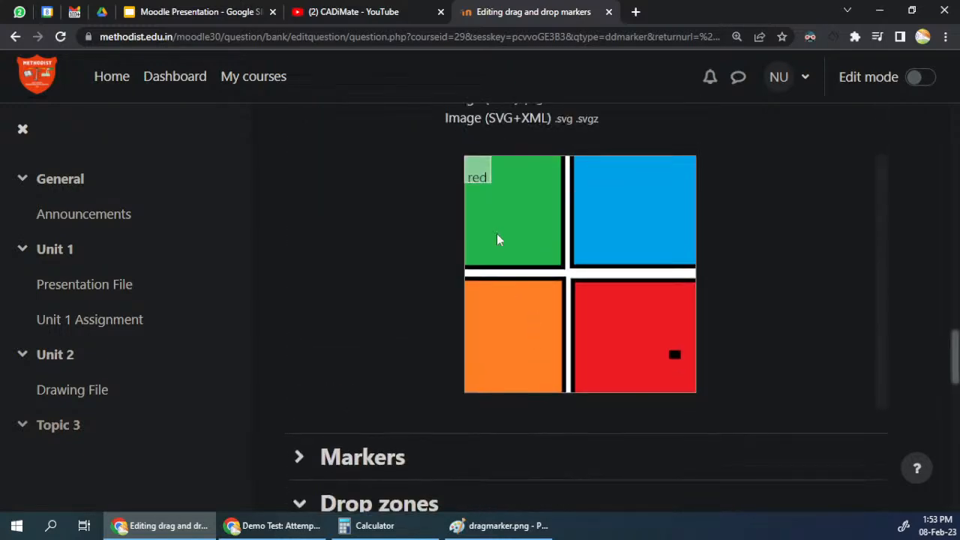
{"action": "mouse_move", "coordinate": [476, 172]}
{"action": "left_mouse_down"}
{"action": "mouse_move", "coordinate": [575, 292]}
{"action": "mouse_move", "coordinate": [715, 403]}
{"action": "left_mouse_up"}
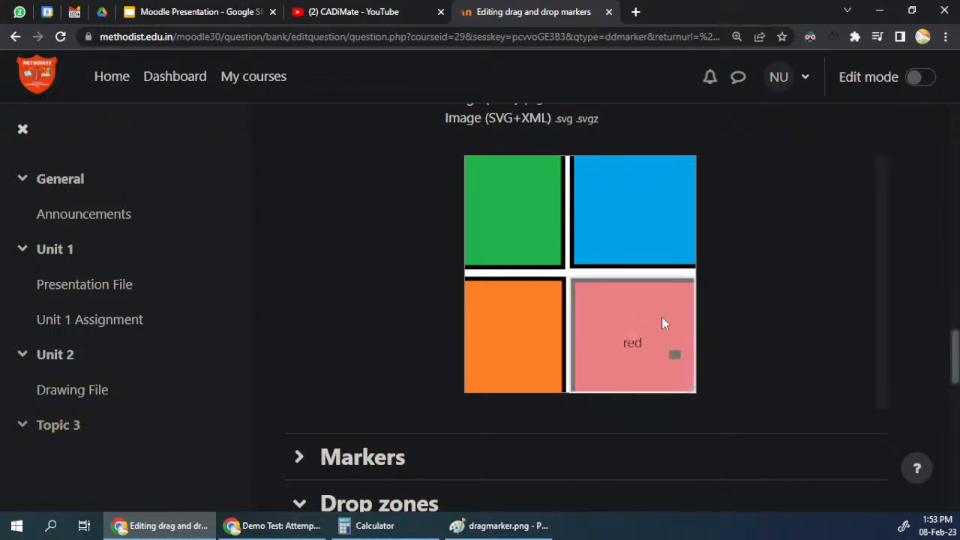
Step: Assign the orange marker to Drop zone 2 and set its shape to Rectangle
{"action": "scroll", "coordinate": [661, 316], "scroll_direction": "down", "scroll_amount": 5}
{"action": "scroll", "coordinate": [661, 315], "scroll_direction": "up", "scroll_amount": 2}
{"action": "left_click", "coordinate": [670, 276]}
{"action": "left_click", "coordinate": [664, 338]}
{"action": "left_click", "coordinate": [568, 275]}
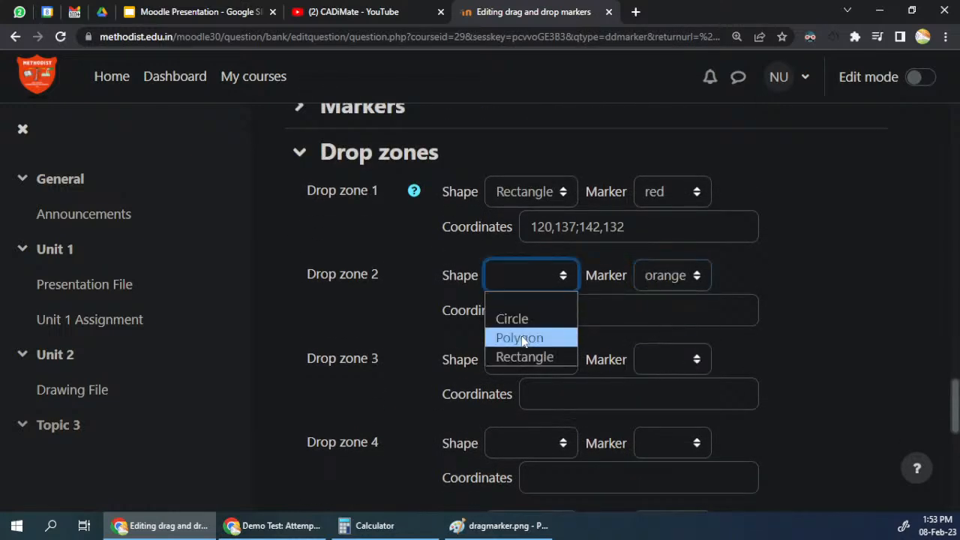
{"action": "left_click", "coordinate": [525, 357]}
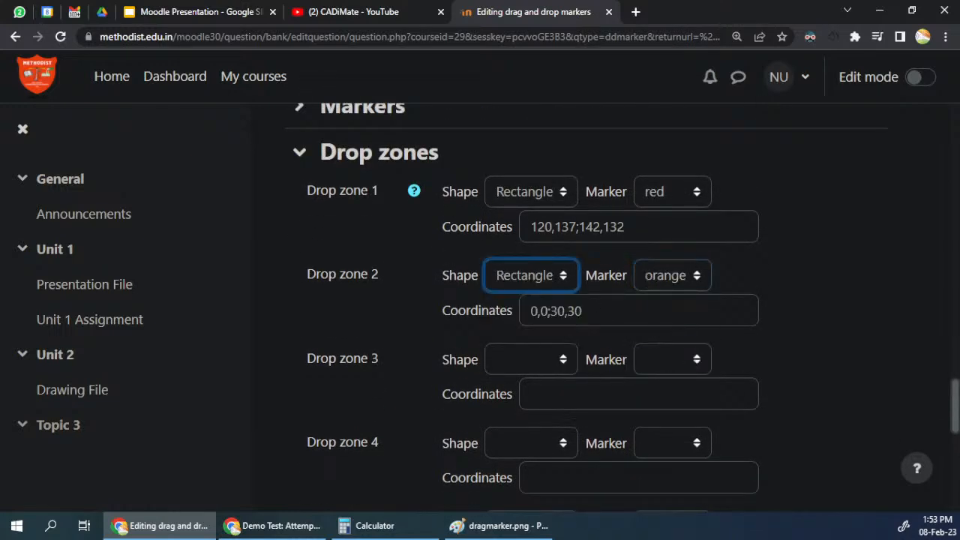
Step: Move and resize the orange drop zone on the preview to cover the orange square, at about 0,134;118,135
{"action": "scroll", "coordinate": [576, 330], "scroll_direction": "up", "scroll_amount": 6}
{"action": "scroll", "coordinate": [576, 330], "scroll_direction": "down", "scroll_amount": 1}
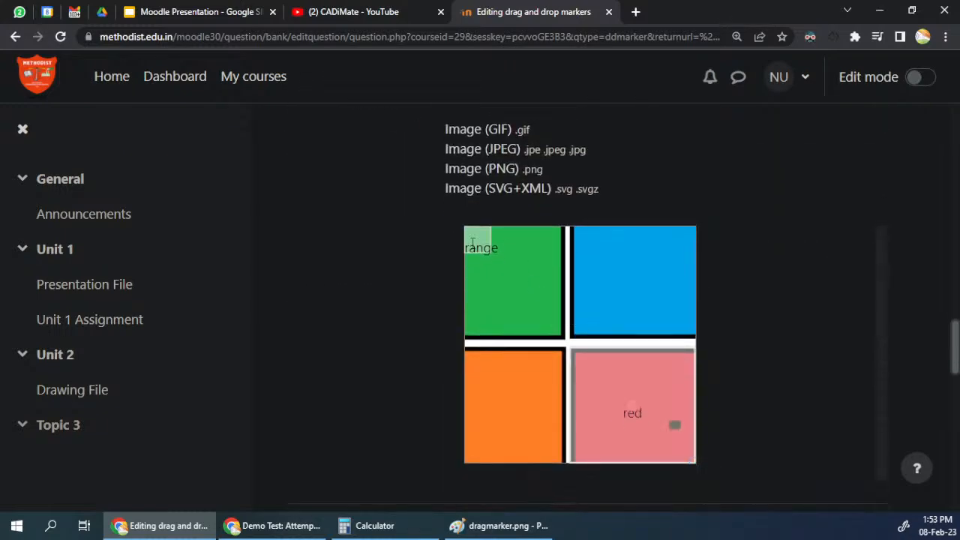
{"action": "scroll", "coordinate": [466, 357], "scroll_direction": "down", "scroll_amount": 5}
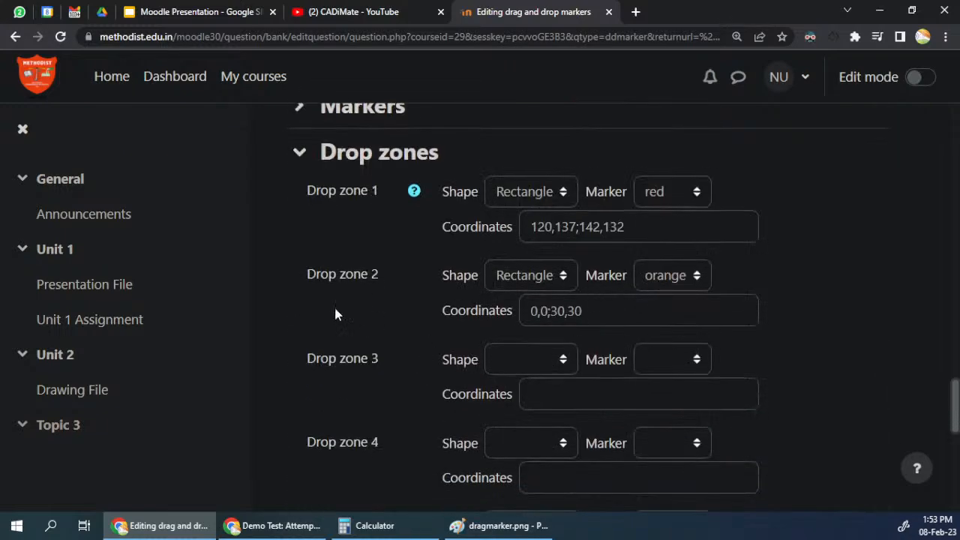
{"action": "scroll", "coordinate": [366, 307], "scroll_direction": "up", "scroll_amount": 5}
{"action": "mouse_move", "coordinate": [478, 169]}
{"action": "left_mouse_down"}
{"action": "mouse_move", "coordinate": [510, 288]}
{"action": "mouse_move", "coordinate": [474, 289]}
{"action": "mouse_move", "coordinate": [567, 440]}
{"action": "left_mouse_up"}
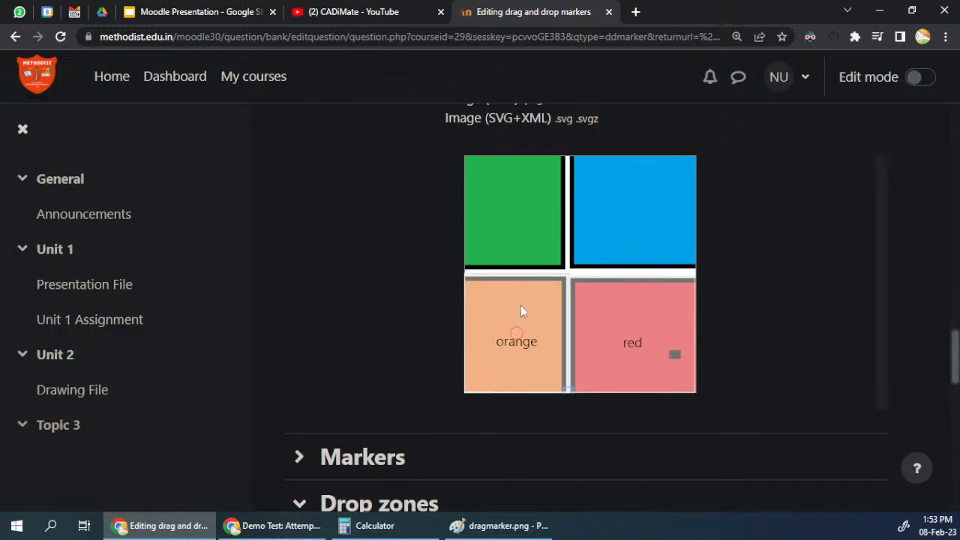
{"action": "left_click_drag", "start_coordinate": [567, 391], "coordinate": [566, 394]}
Step: Assign the green marker to Drop zone 3 and set its shape to Polygon
{"action": "scroll", "coordinate": [395, 315], "scroll_direction": "down", "scroll_amount": 7}
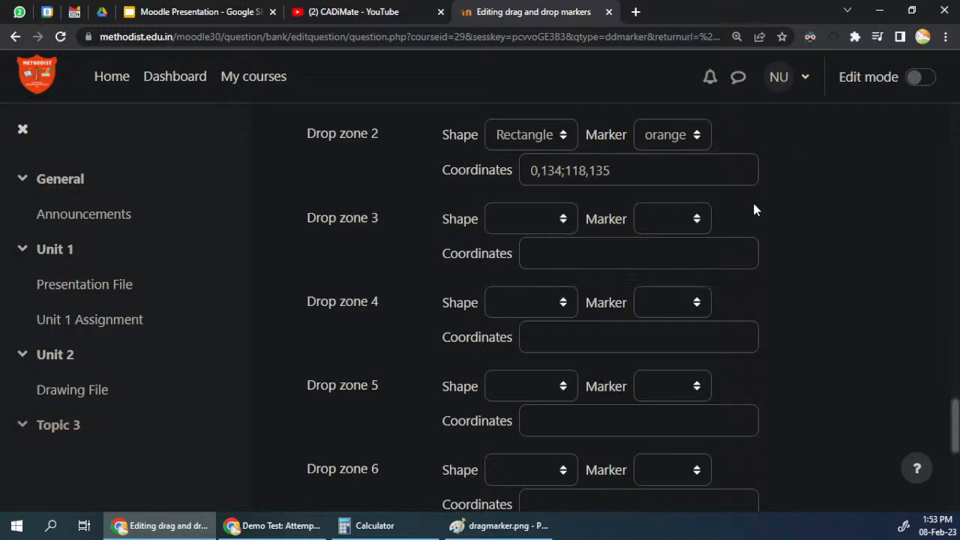
{"action": "left_click", "coordinate": [673, 218]}
{"action": "left_click", "coordinate": [662, 298]}
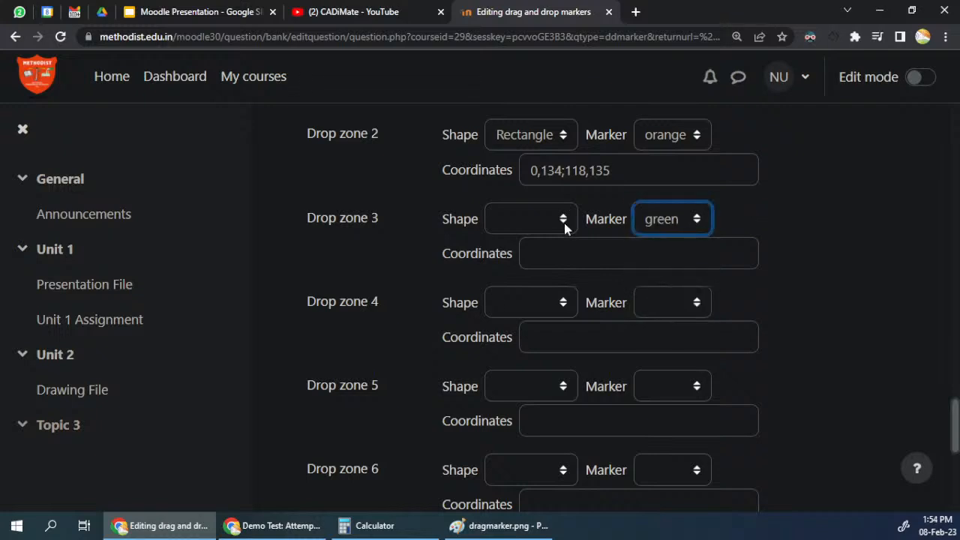
{"action": "left_click", "coordinate": [566, 219]}
{"action": "left_click", "coordinate": [521, 278]}
Step: Stretch the green polygon's corners into a triangle over half of the green square, at about 0,0;114,0;0,128
{"action": "scroll", "coordinate": [830, 240], "scroll_direction": "up", "scroll_amount": 3}
{"action": "scroll", "coordinate": [509, 244], "scroll_direction": "up", "scroll_amount": 4}
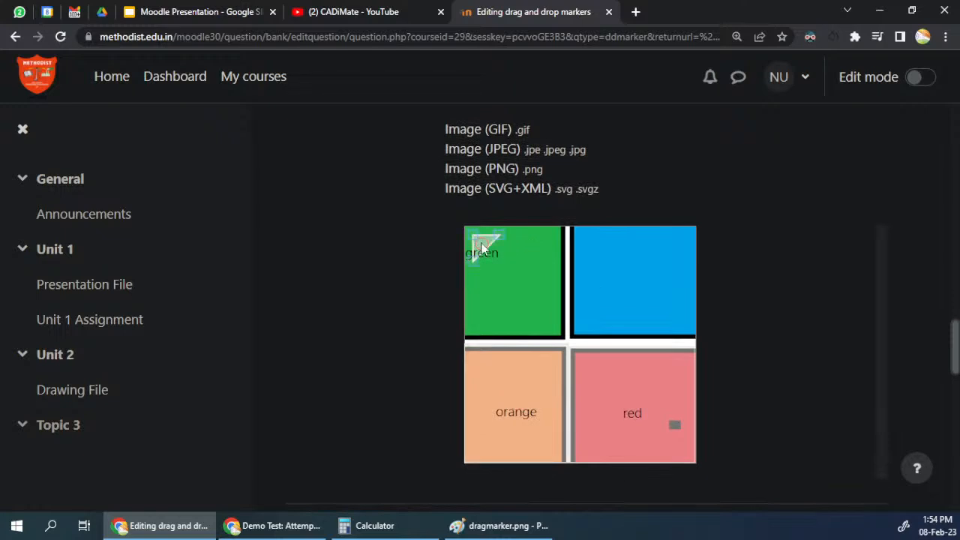
{"action": "left_click_drag", "start_coordinate": [464, 247], "coordinate": [509, 328]}
{"action": "left_click", "coordinate": [477, 251]}
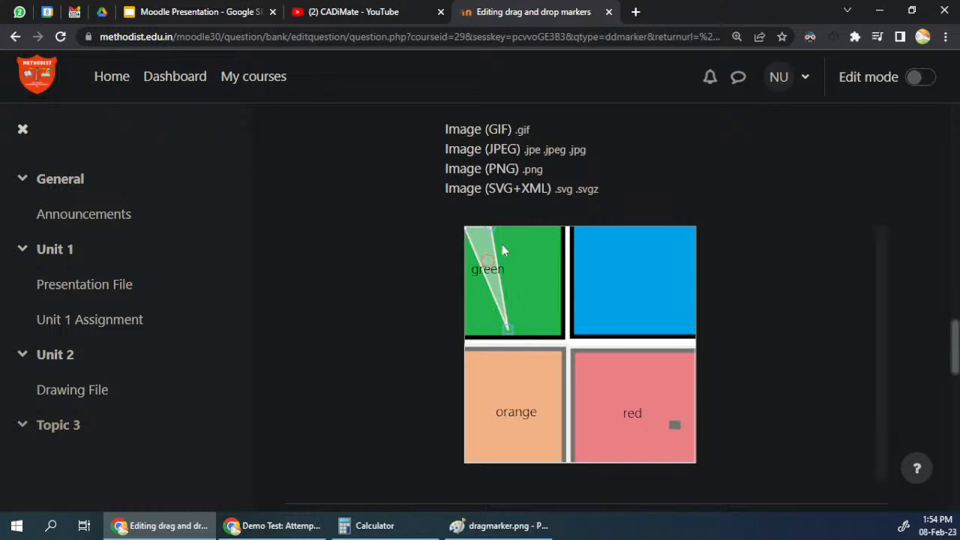
{"action": "left_click_drag", "start_coordinate": [491, 227], "coordinate": [564, 228]}
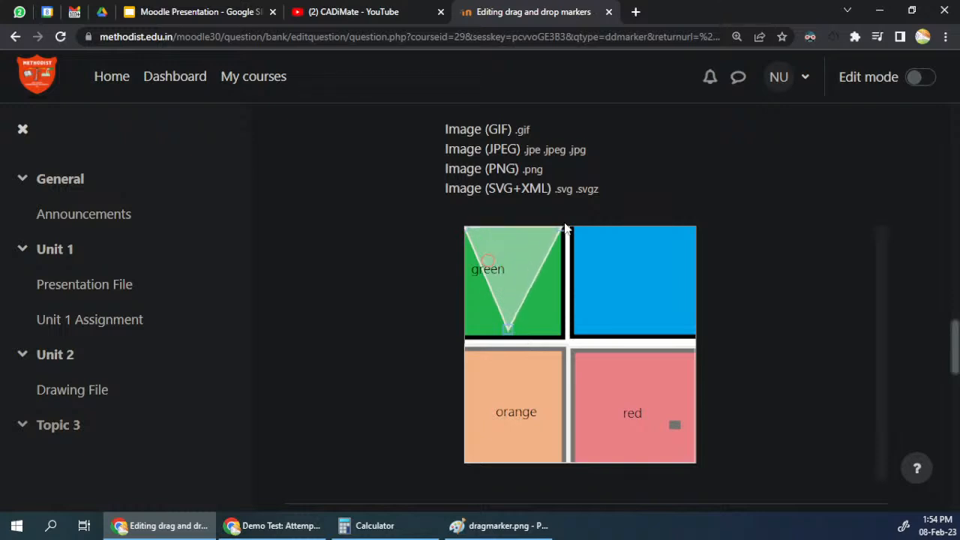
{"action": "left_click_drag", "start_coordinate": [507, 328], "coordinate": [463, 337]}
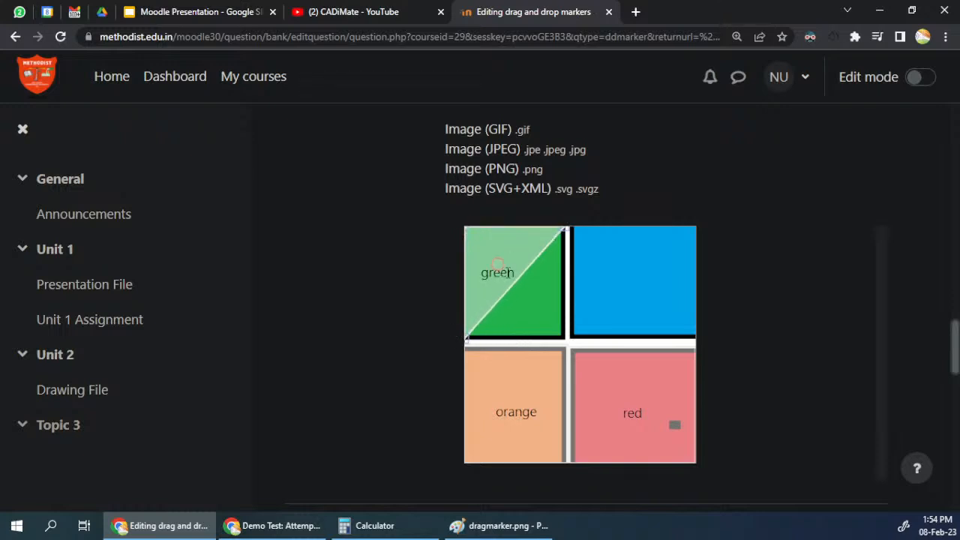
Step: Append the point 20,20 to the green polygon's coordinates and reshape it over the whole green square, at about 0,0;114,0;112,128;0,130
{"action": "scroll", "coordinate": [450, 308], "scroll_direction": "down", "scroll_amount": 10}
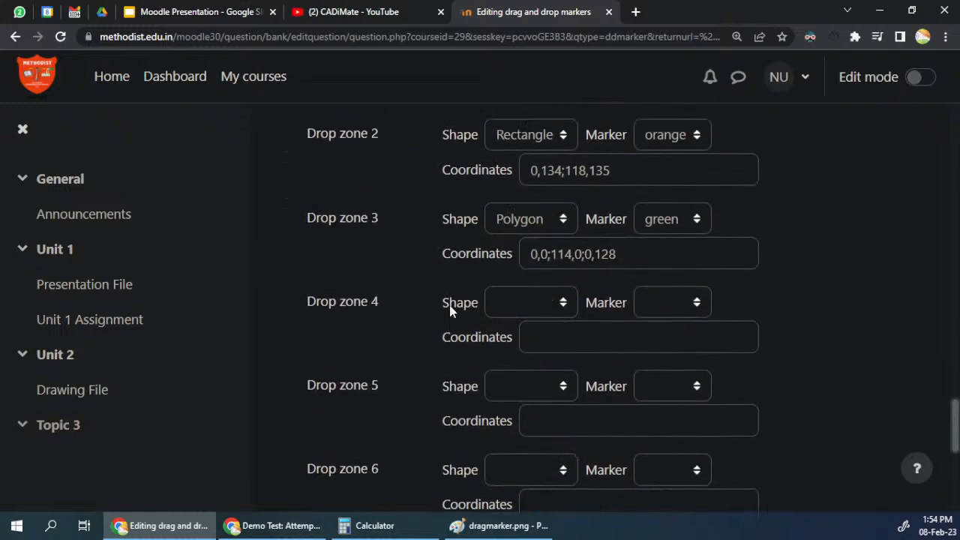
{"action": "left_click_drag", "start_coordinate": [582, 254], "coordinate": [616, 253]}
{"action": "left_click", "coordinate": [616, 254]}
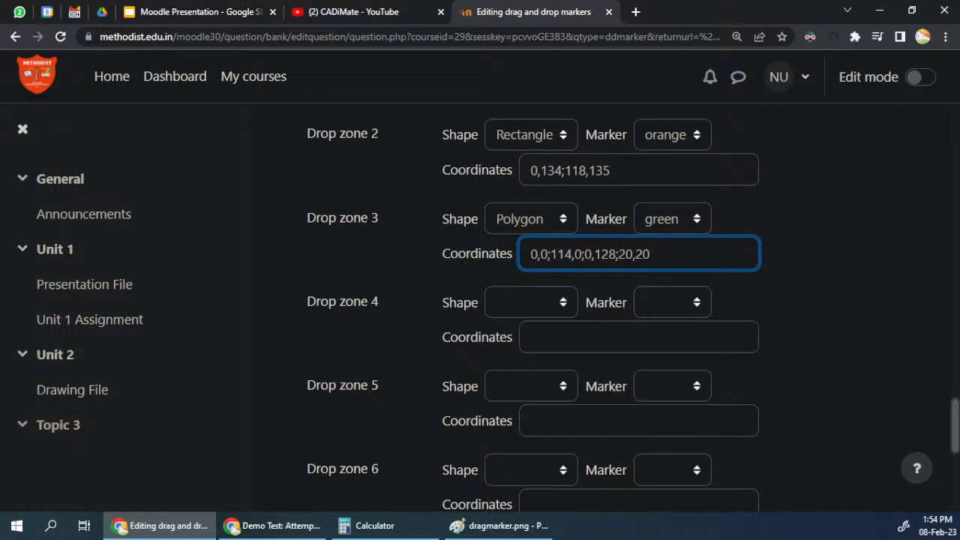
{"action": "scroll", "coordinate": [559, 288], "scroll_direction": "up", "scroll_amount": 10}
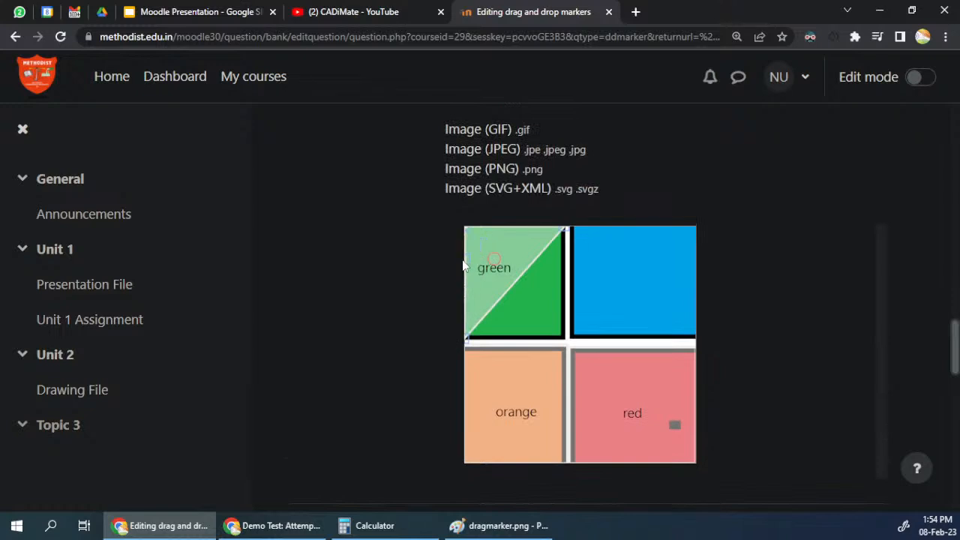
{"action": "mouse_move", "coordinate": [467, 337]}
{"action": "left_mouse_down"}
{"action": "mouse_move", "coordinate": [564, 341]}
{"action": "mouse_move", "coordinate": [518, 278]}
{"action": "mouse_move", "coordinate": [478, 252]}
{"action": "mouse_move", "coordinate": [465, 343]}
{"action": "left_mouse_up"}
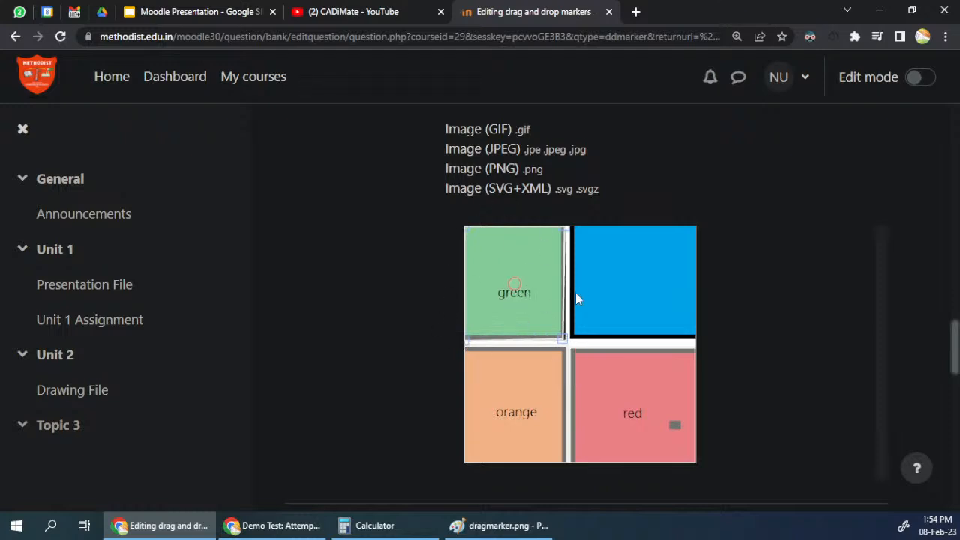
Step: Set Drop zone 4 to a Circle for the blue marker and place it enlarged in the middle of the blue square
{"action": "scroll", "coordinate": [575, 299], "scroll_direction": "down", "scroll_amount": 8}
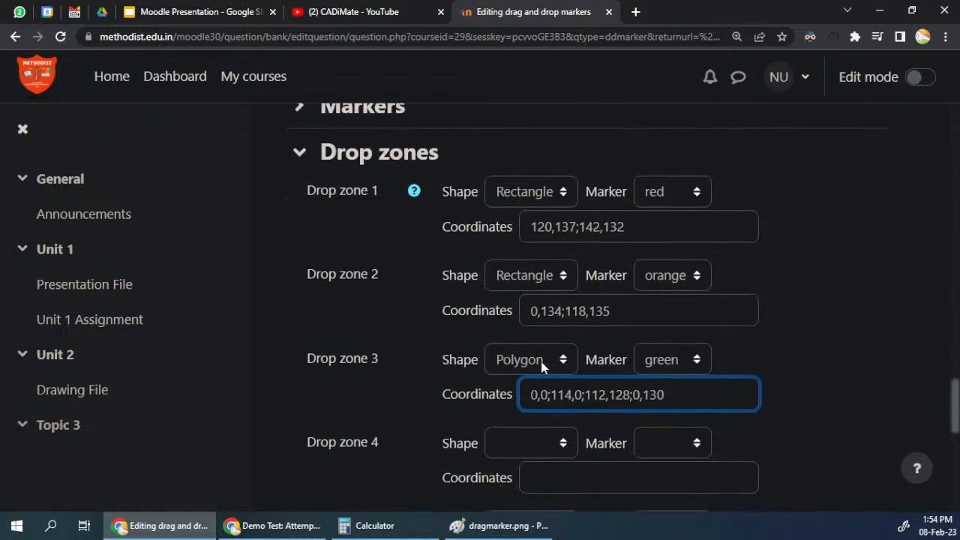
{"action": "left_click", "coordinate": [525, 443]}
{"action": "left_click", "coordinate": [518, 378]}
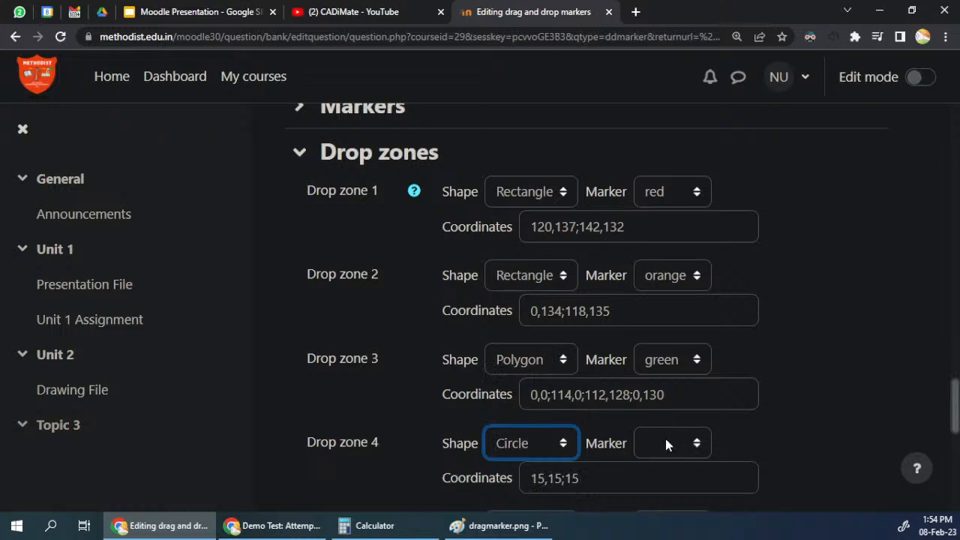
{"action": "left_click", "coordinate": [661, 440]}
{"action": "left_click", "coordinate": [669, 417]}
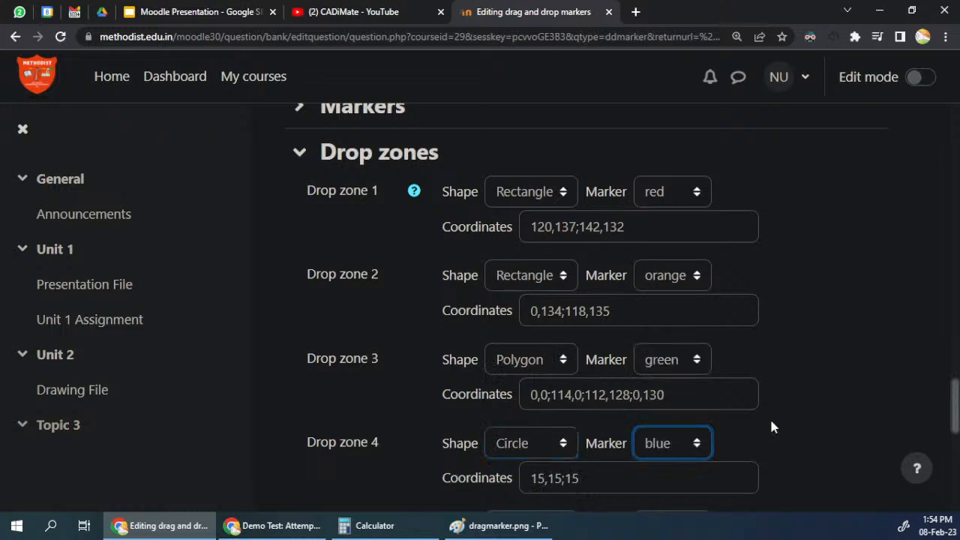
{"action": "scroll", "coordinate": [772, 426], "scroll_direction": "up", "scroll_amount": 5}
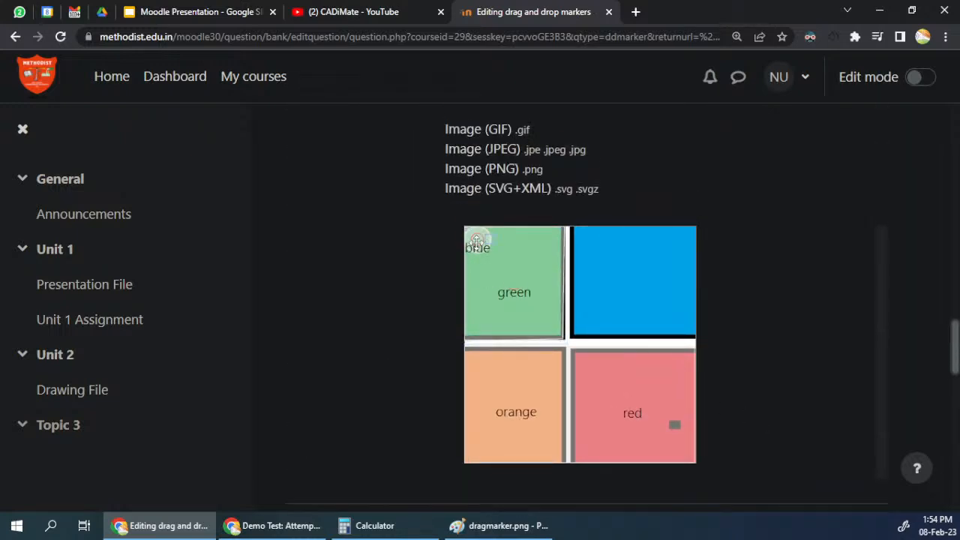
{"action": "mouse_move", "coordinate": [475, 242]}
{"action": "left_mouse_down"}
{"action": "mouse_move", "coordinate": [697, 285]}
{"action": "mouse_move", "coordinate": [635, 280]}
{"action": "left_mouse_up"}
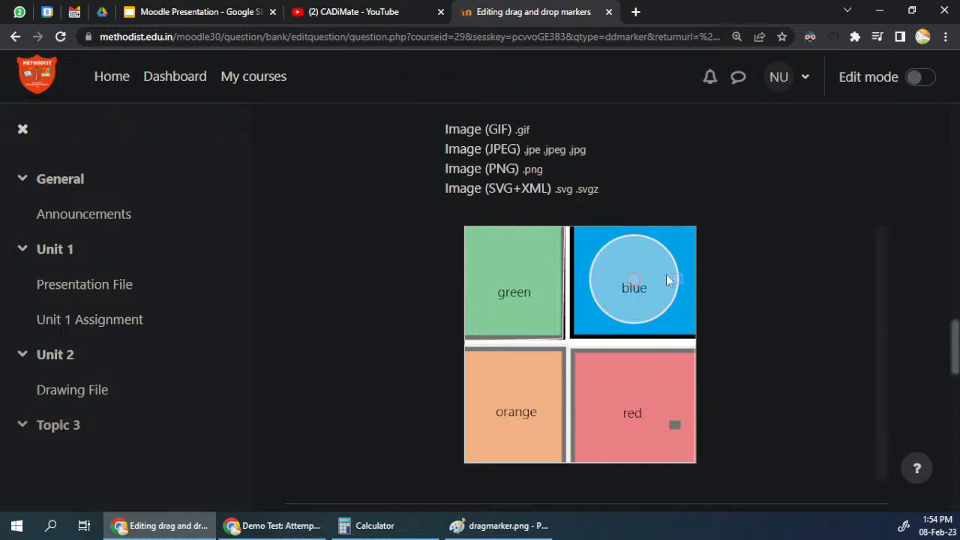
Step: Collapse the drop zone settings and save the drag marker1 question
{"action": "scroll", "coordinate": [659, 247], "scroll_direction": "down", "scroll_amount": 10}
{"action": "scroll", "coordinate": [632, 261], "scroll_direction": "up", "scroll_amount": 4}
{"action": "scroll", "coordinate": [549, 235], "scroll_direction": "down", "scroll_amount": 3}
{"action": "scroll", "coordinate": [609, 267], "scroll_direction": "up", "scroll_amount": 6}
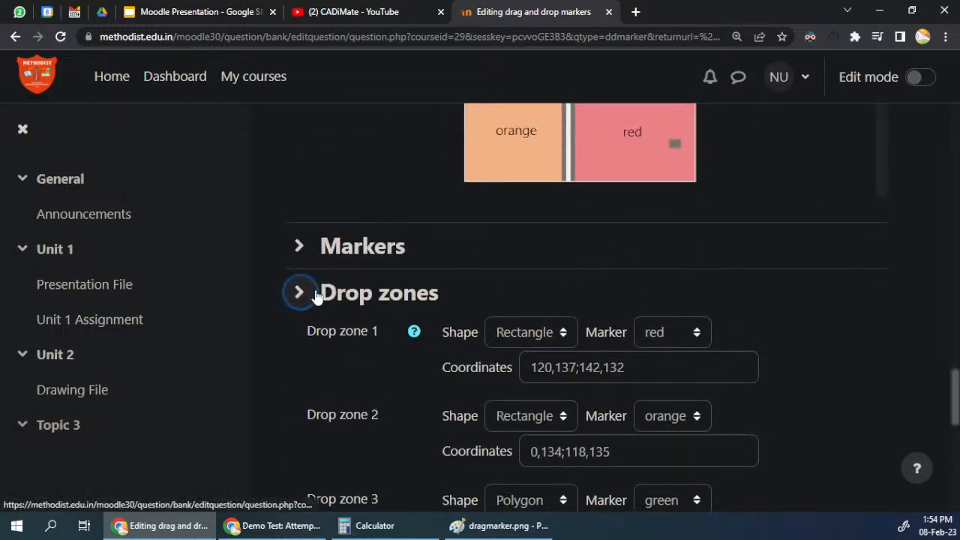
{"action": "left_click", "coordinate": [301, 295]}
{"action": "left_click", "coordinate": [495, 387]}
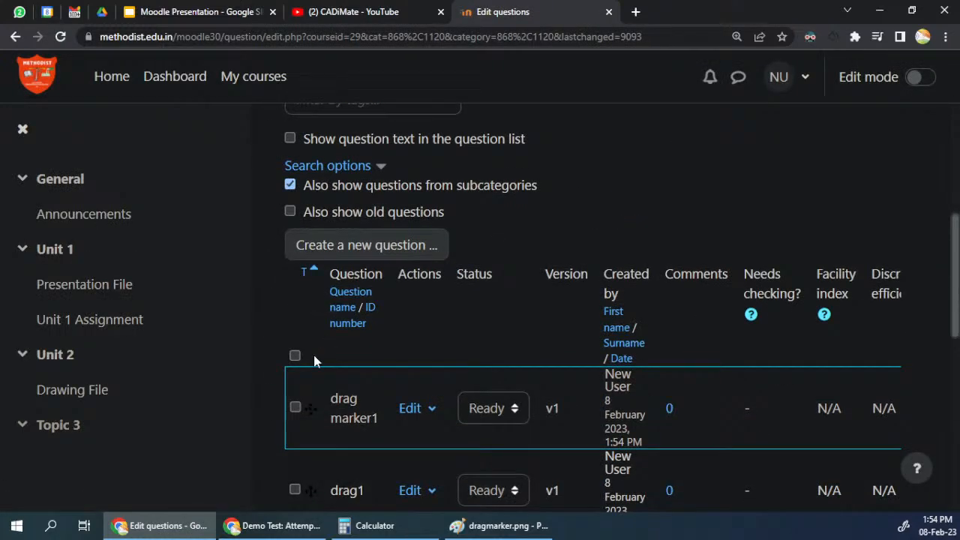
Step: Open a preview of the drag marker1 question from the question bank
{"action": "left_click", "coordinate": [417, 409]}
{"action": "scroll", "coordinate": [358, 408], "scroll_direction": "down", "scroll_amount": 2}
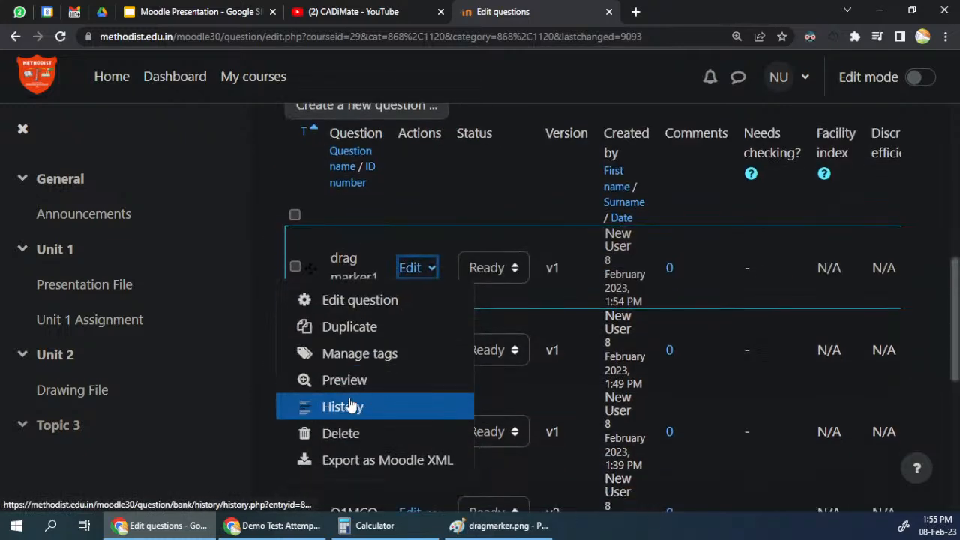
{"action": "left_click", "coordinate": [346, 380]}
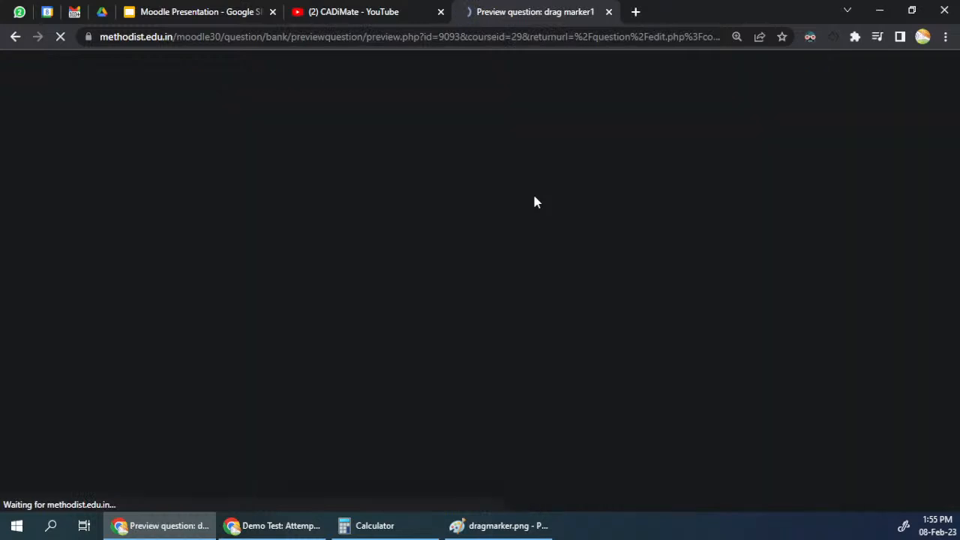
{"action": "scroll", "coordinate": [526, 315], "scroll_direction": "down", "scroll_amount": 1}
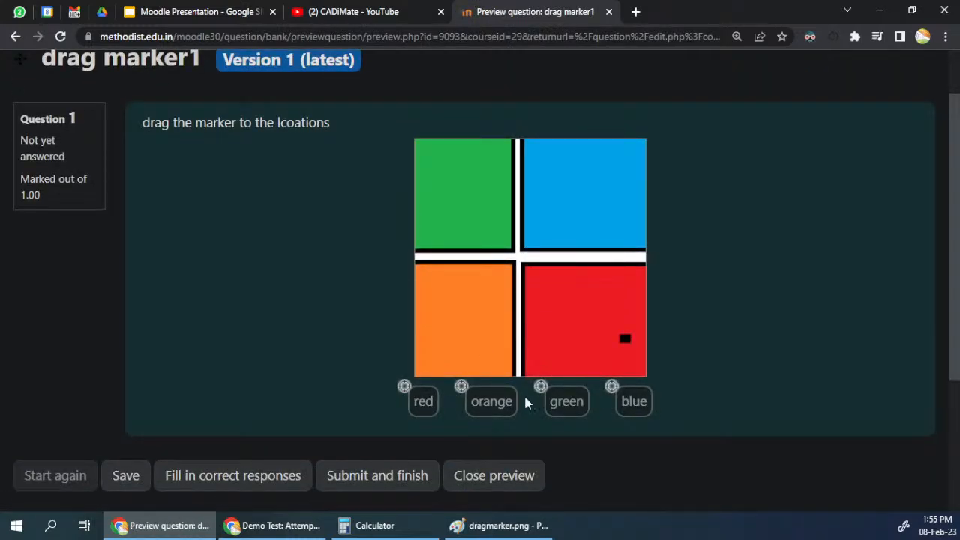
Step: Place the red, green, orange and blue markers on their matching squares, with blue near its square's upper-left corner
{"action": "left_click_drag", "start_coordinate": [427, 401], "coordinate": [581, 330]}
{"action": "left_click_drag", "start_coordinate": [565, 401], "coordinate": [488, 202]}
{"action": "mouse_move", "coordinate": [493, 395]}
{"action": "left_mouse_down"}
{"action": "mouse_move", "coordinate": [458, 288]}
{"action": "mouse_move", "coordinate": [530, 297]}
{"action": "mouse_move", "coordinate": [442, 300]}
{"action": "mouse_move", "coordinate": [516, 370]}
{"action": "mouse_move", "coordinate": [447, 292]}
{"action": "left_mouse_up"}
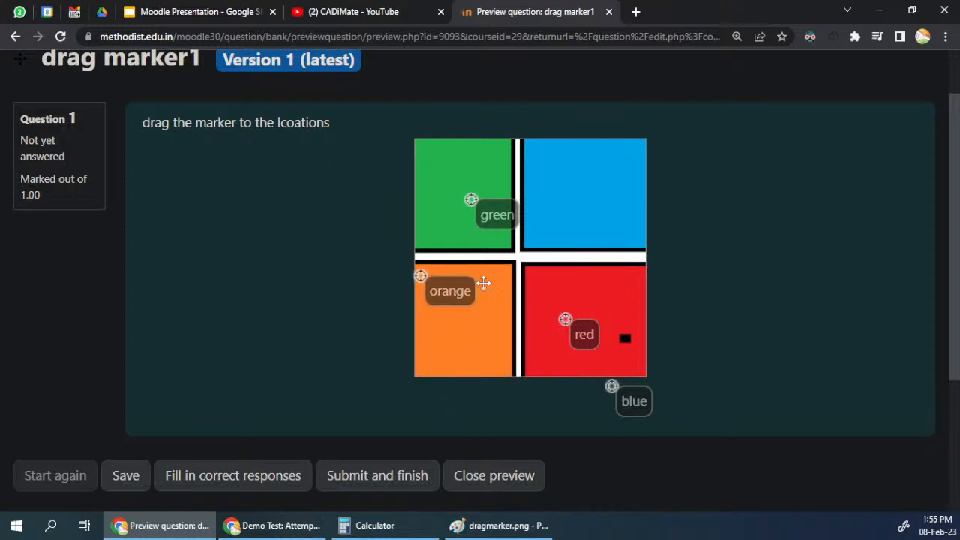
{"action": "mouse_move", "coordinate": [648, 408]}
{"action": "left_mouse_down"}
{"action": "mouse_move", "coordinate": [625, 342]}
{"action": "mouse_move", "coordinate": [627, 191]}
{"action": "mouse_move", "coordinate": [604, 210]}
{"action": "mouse_move", "coordinate": [562, 167]}
{"action": "mouse_move", "coordinate": [568, 174]}
{"action": "left_mouse_up"}
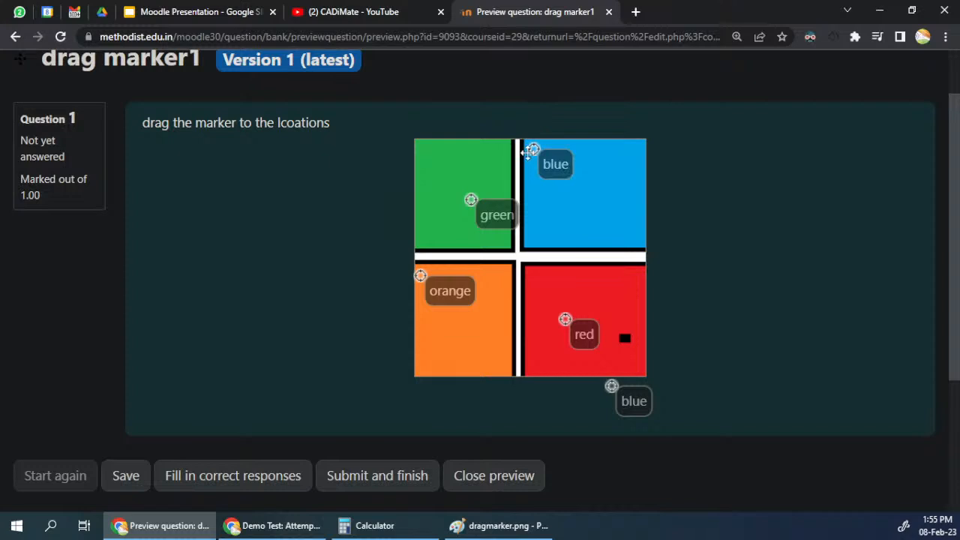
Step: Shift the green marker slightly within its square and move the red marker onto the small black rectangle in the red square
{"action": "left_click_drag", "start_coordinate": [491, 215], "coordinate": [485, 210]}
{"action": "mouse_move", "coordinate": [582, 333]}
{"action": "left_mouse_down"}
{"action": "mouse_move", "coordinate": [615, 331]}
{"action": "mouse_move", "coordinate": [652, 295]}
{"action": "left_mouse_up"}
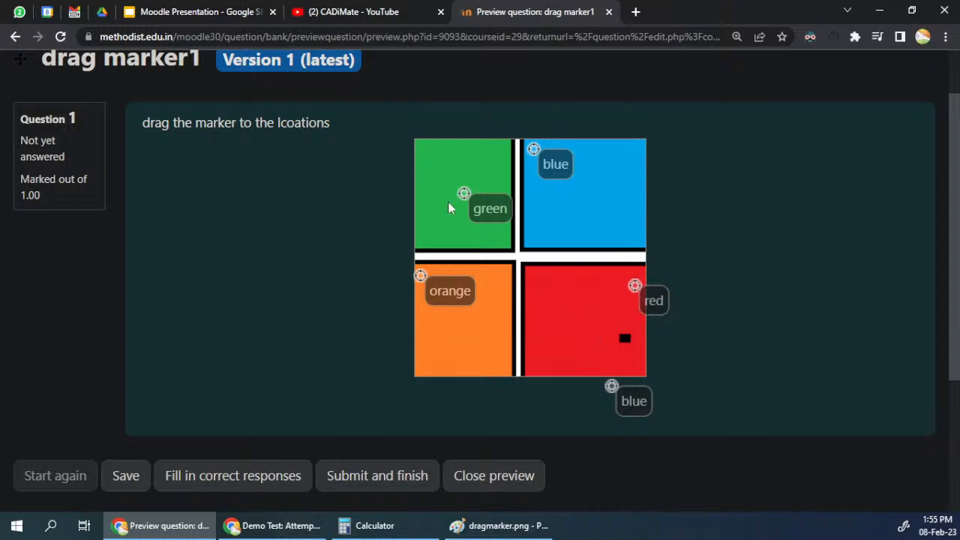
{"action": "mouse_move", "coordinate": [489, 208]}
{"action": "left_mouse_down"}
{"action": "mouse_move", "coordinate": [492, 230]}
{"action": "mouse_move", "coordinate": [487, 209]}
{"action": "left_mouse_up"}
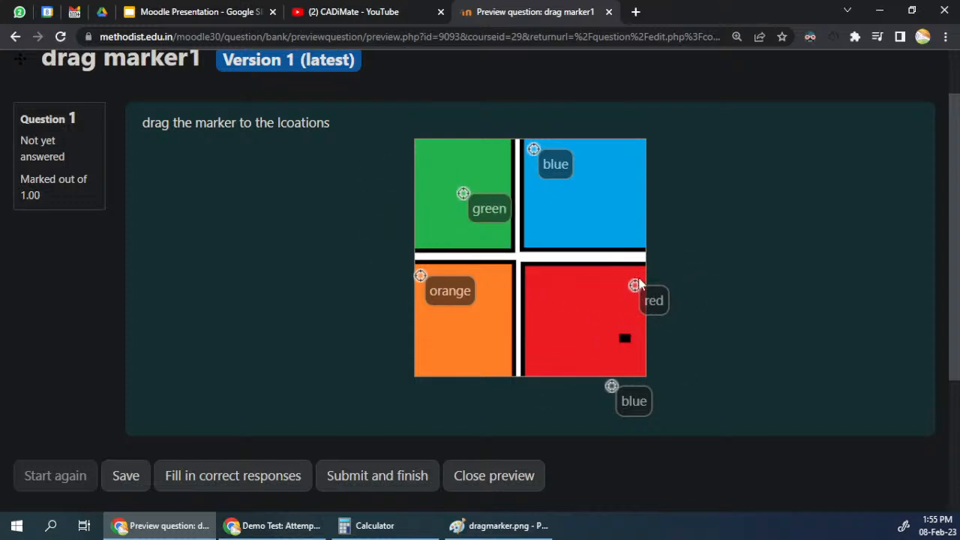
{"action": "mouse_move", "coordinate": [649, 295]}
{"action": "left_mouse_down"}
{"action": "mouse_move", "coordinate": [645, 372]}
{"action": "mouse_move", "coordinate": [639, 348]}
{"action": "mouse_move", "coordinate": [621, 337]}
{"action": "left_mouse_up"}
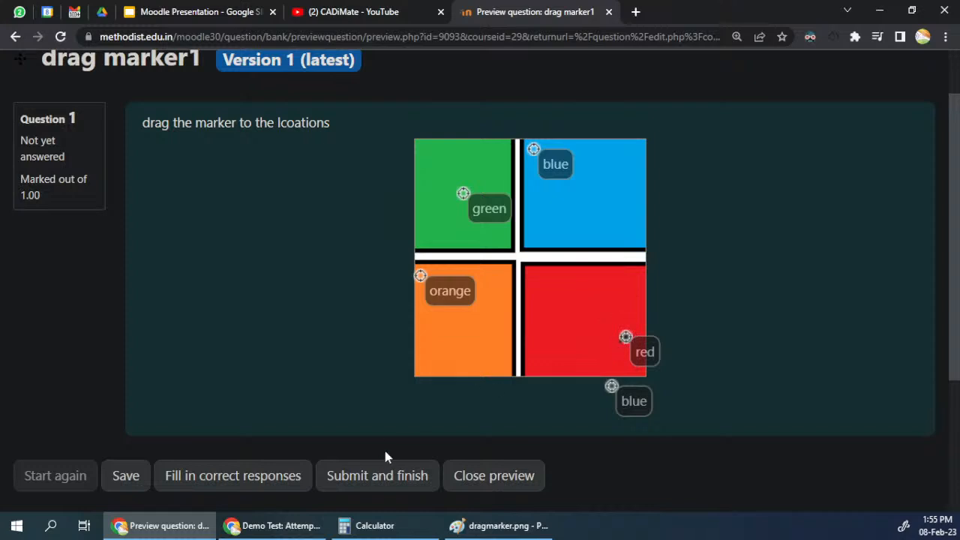
Step: Submit and finish the drag marker1 preview attempt
{"action": "scroll", "coordinate": [390, 450], "scroll_direction": "down", "scroll_amount": 3}
{"action": "scroll", "coordinate": [365, 330], "scroll_direction": "up", "scroll_amount": 1}
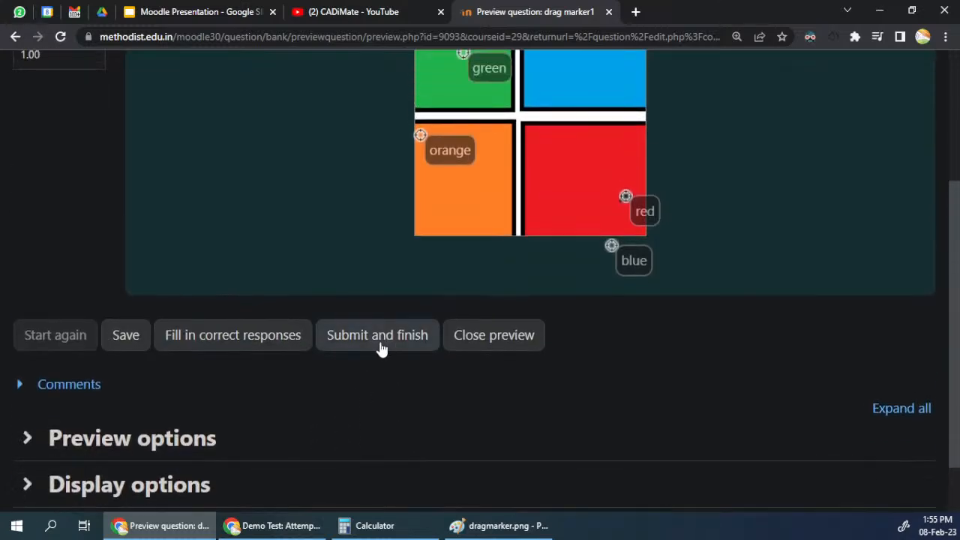
{"action": "left_click", "coordinate": [431, 344]}
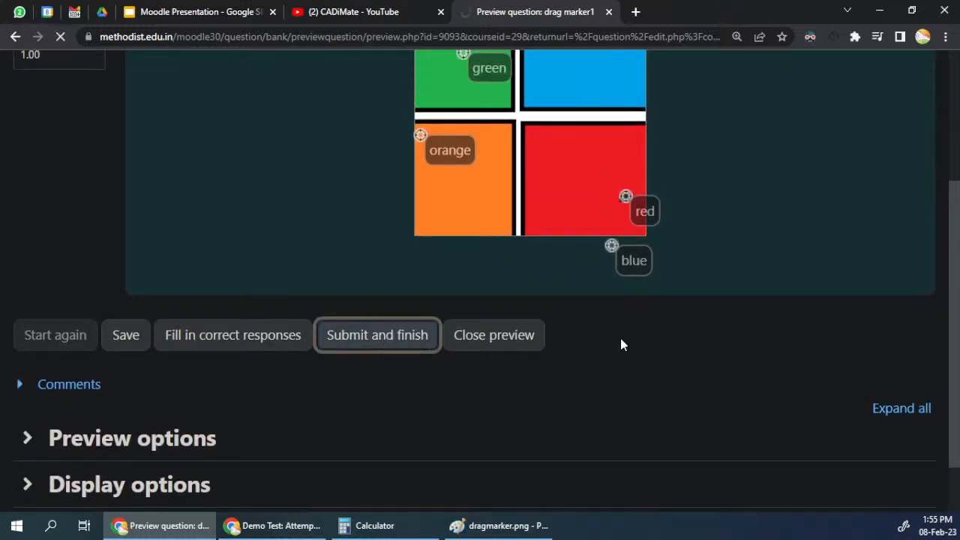
{"action": "scroll", "coordinate": [621, 345], "scroll_direction": "down", "scroll_amount": 1}
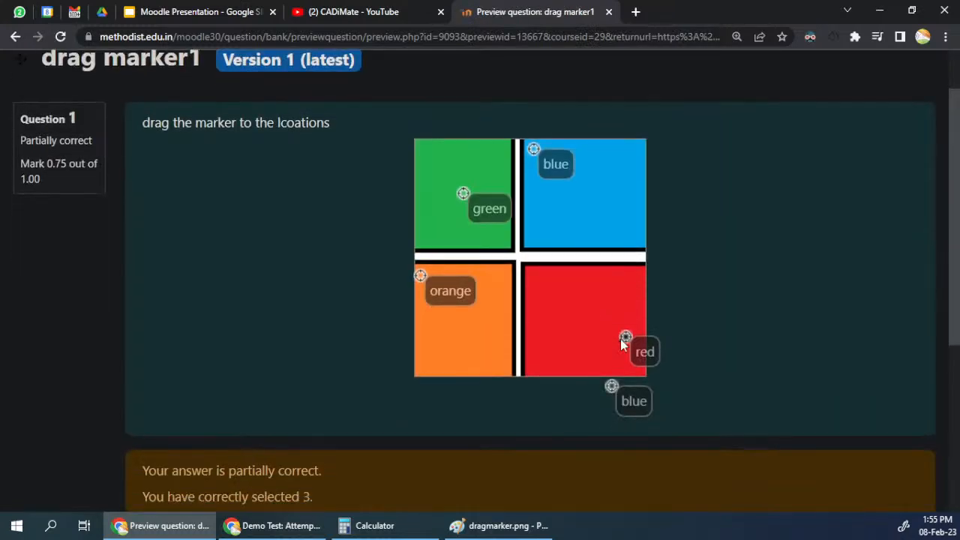
Step: Examine the feedback on the submitted marker placements, highlighting the line about correct selections, and close the preview
{"action": "scroll", "coordinate": [621, 341], "scroll_direction": "down", "scroll_amount": 3}
{"action": "left_click_drag", "start_coordinate": [201, 261], "coordinate": [168, 290]}
{"action": "scroll", "coordinate": [180, 294], "scroll_direction": "up", "scroll_amount": 2}
{"action": "scroll", "coordinate": [179, 294], "scroll_direction": "up", "scroll_amount": 1}
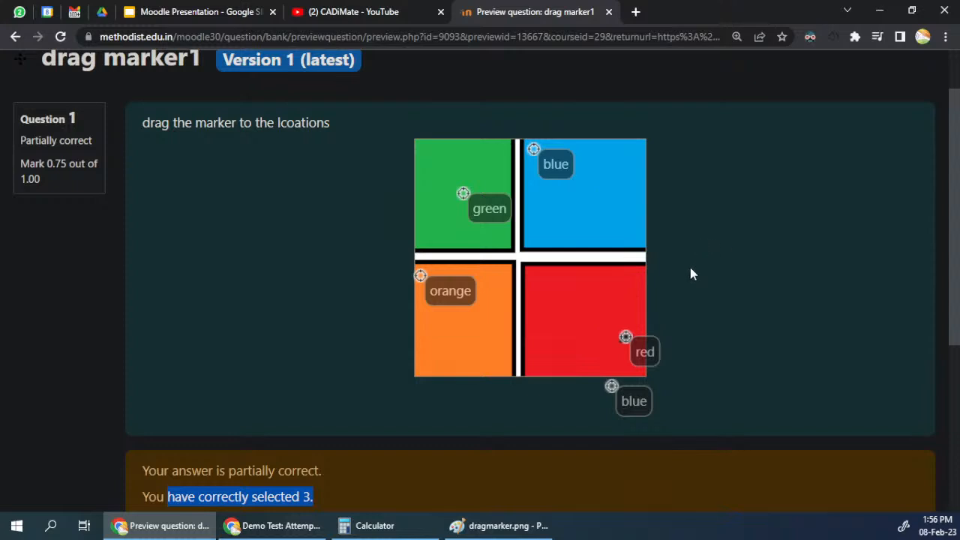
{"action": "scroll", "coordinate": [683, 285], "scroll_direction": "down", "scroll_amount": 2}
{"action": "left_click", "coordinate": [493, 423]}
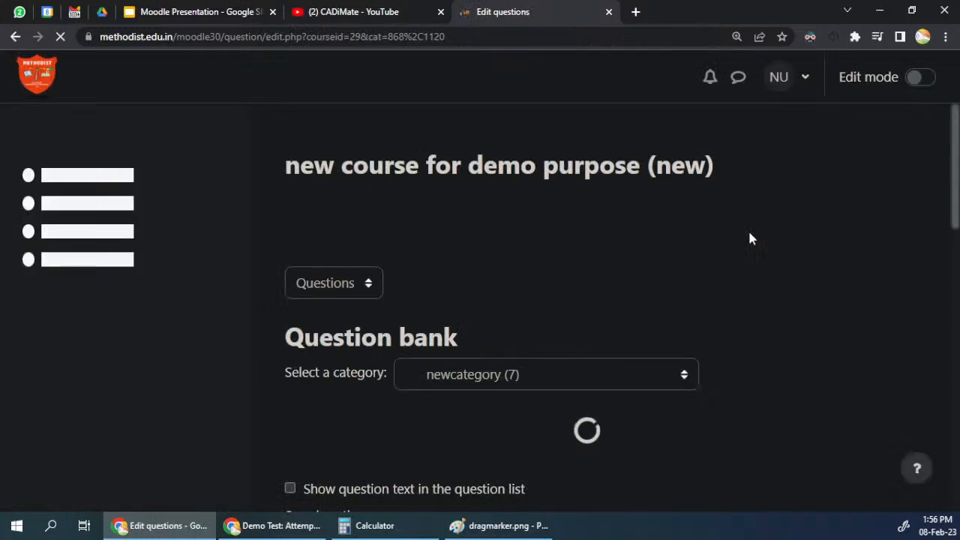
Step: Create a new question of the type Drag and drop onto image in newcategory
{"action": "scroll", "coordinate": [669, 329], "scroll_direction": "down", "scroll_amount": 4}
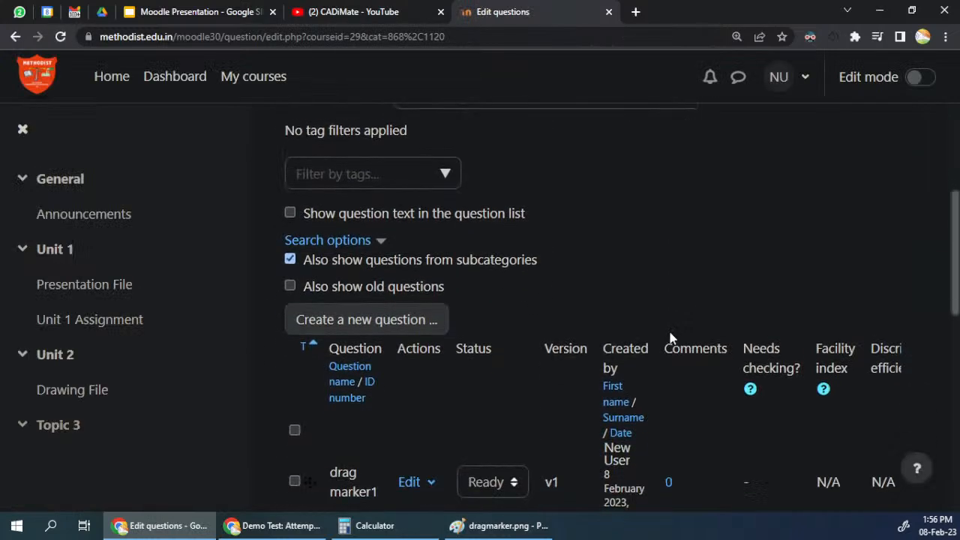
{"action": "left_click", "coordinate": [365, 319]}
{"action": "left_click_drag", "start_coordinate": [446, 229], "coordinate": [406, 311]}
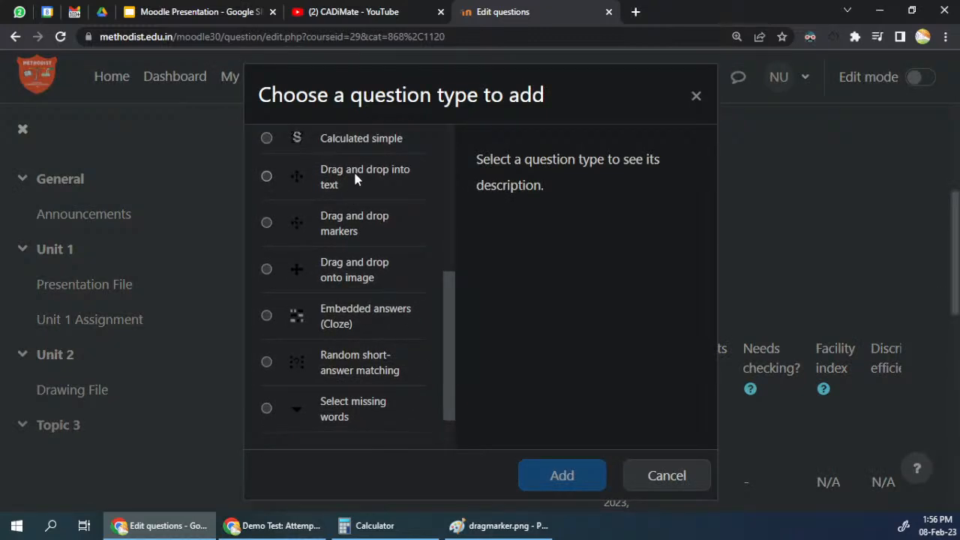
{"action": "left_click", "coordinate": [347, 276]}
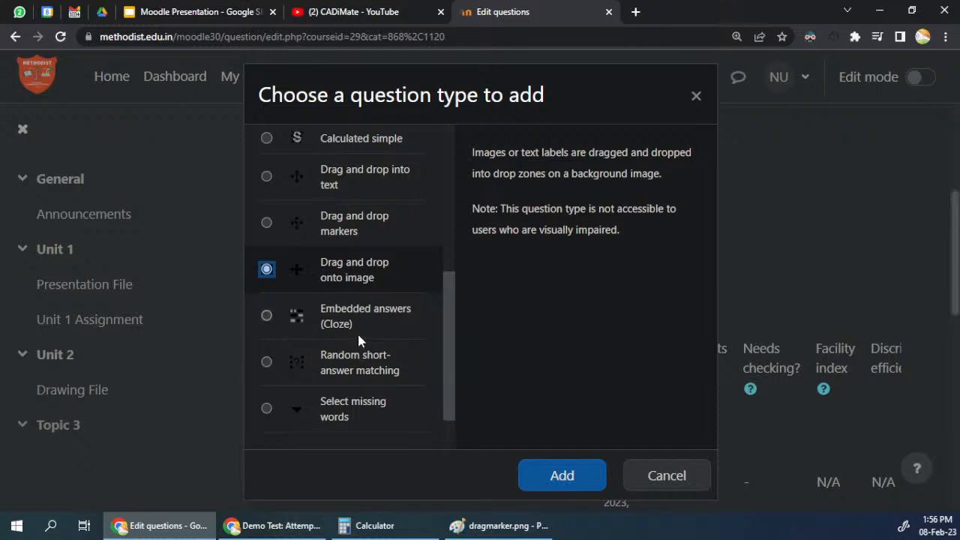
{"action": "left_click", "coordinate": [585, 475]}
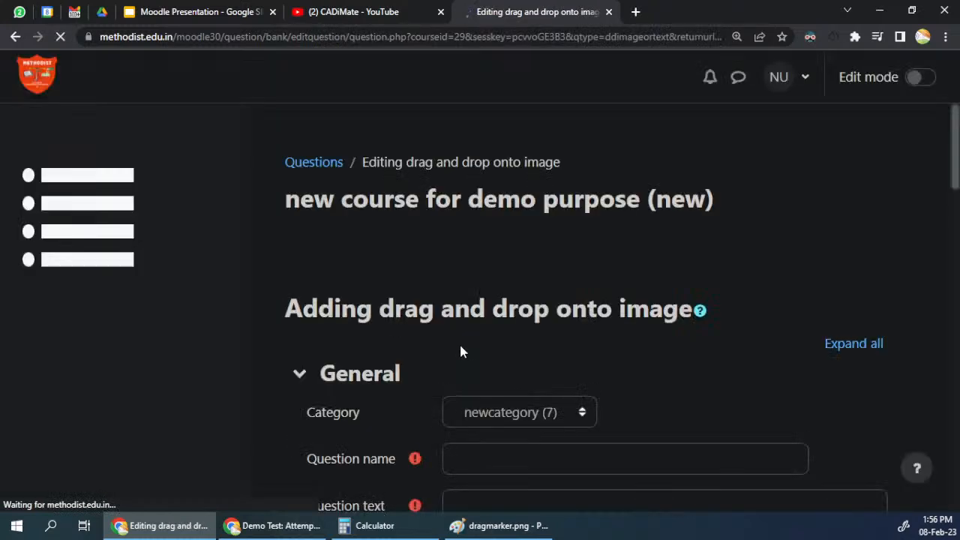
Step: Name the question dragimage1 and enter question text asking to drag the images to the correct place
{"action": "scroll", "coordinate": [431, 334], "scroll_direction": "down", "scroll_amount": 3}
{"action": "left_click", "coordinate": [495, 180]}
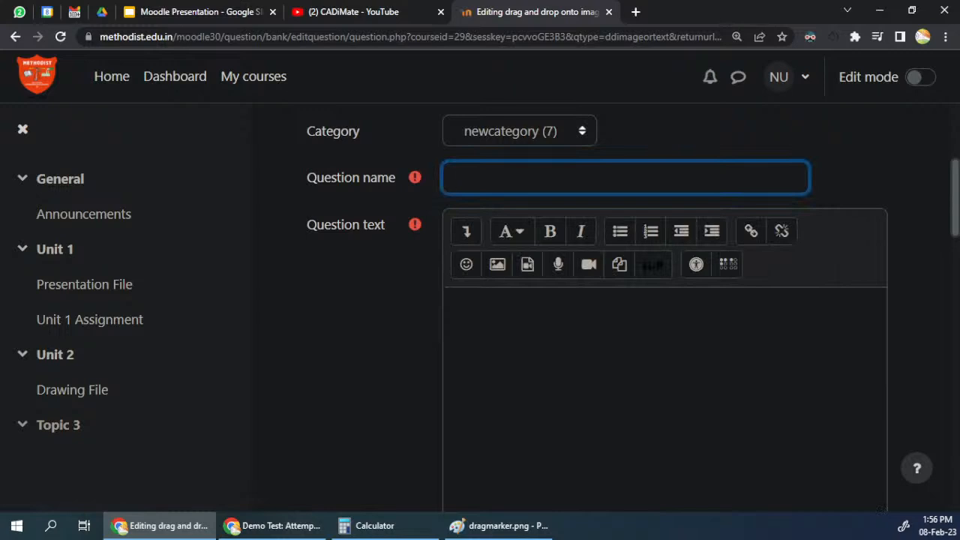
{"action": "type", "text": "dragimage1"}
{"action": "left_click", "coordinate": [480, 310]}
{"action": "type", "text": "drag the images to the"}
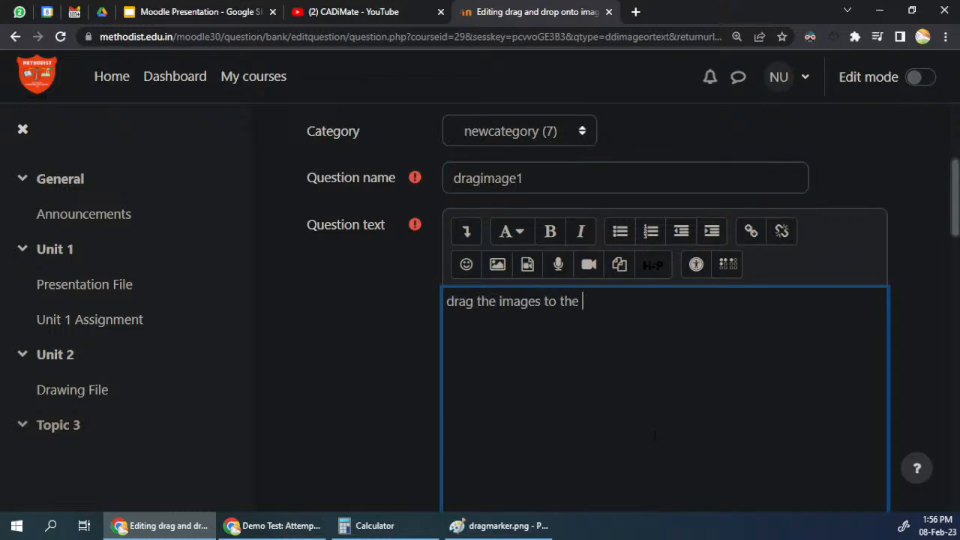
{"action": "type", "text": " correct plae"}
{"action": "scroll", "coordinate": [353, 253], "scroll_direction": "down", "scroll_amount": 10}
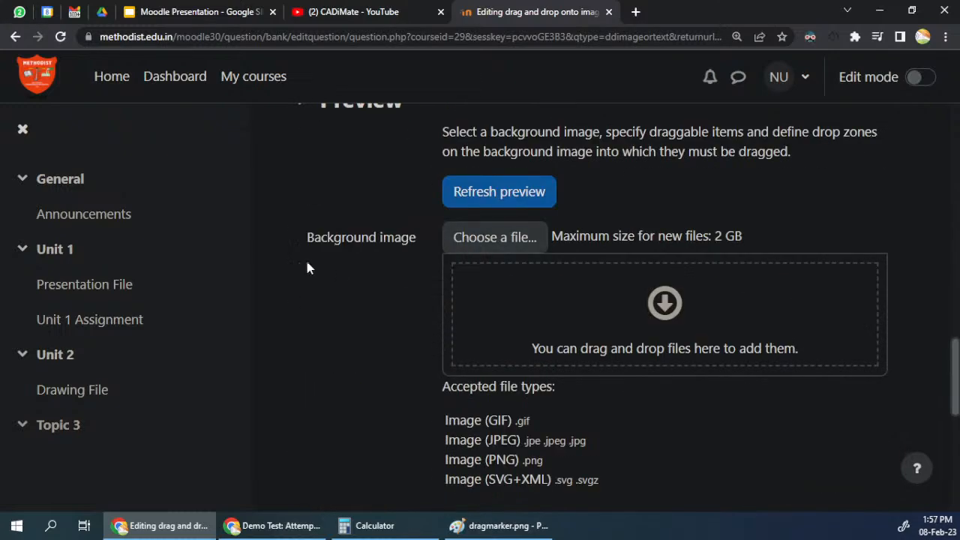
{"action": "left_click", "coordinate": [496, 240]}
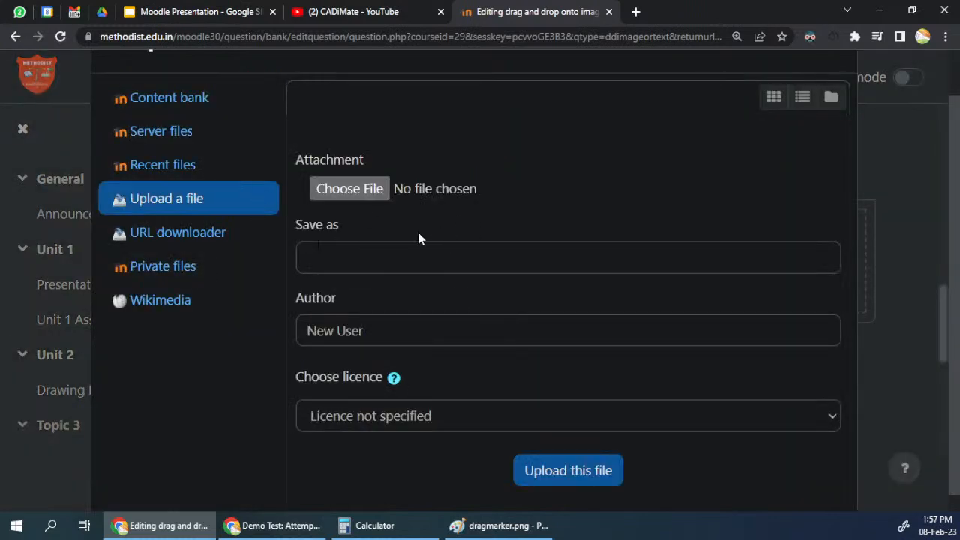
{"action": "left_click", "coordinate": [171, 100]}
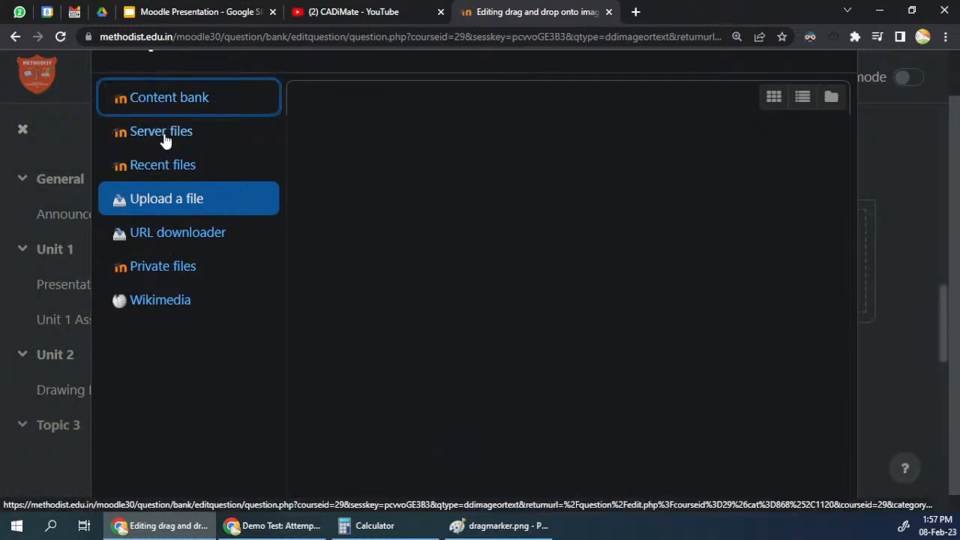
{"action": "left_click", "coordinate": [162, 117]}
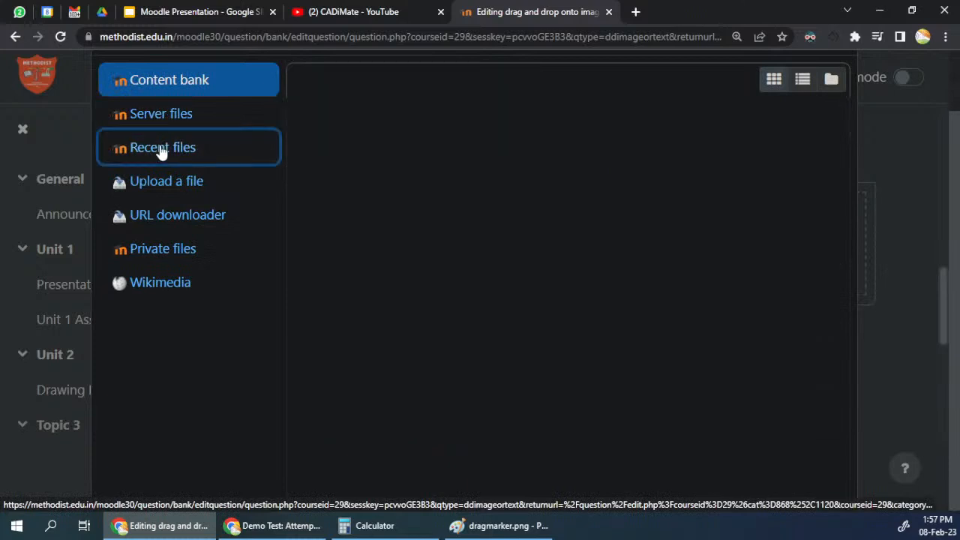
{"action": "left_click", "coordinate": [168, 154]}
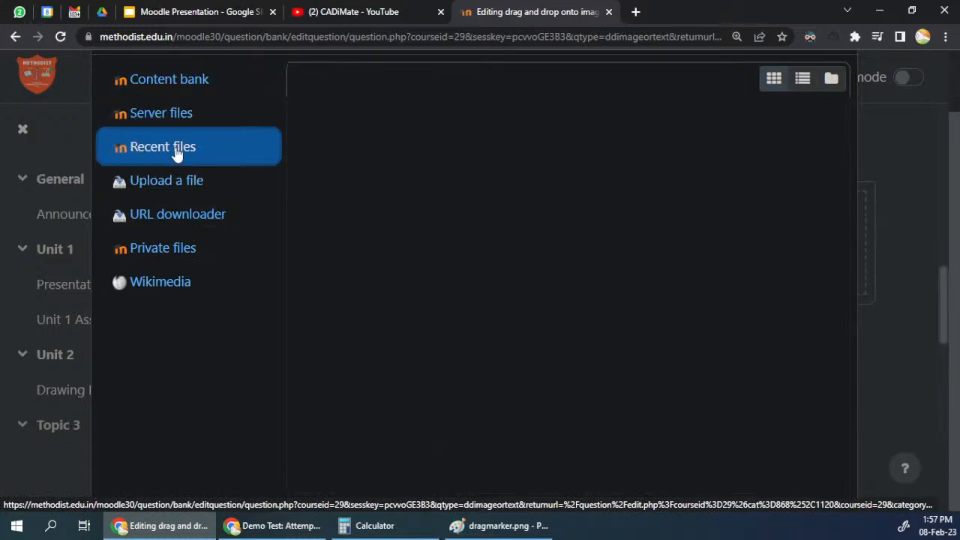
{"action": "scroll", "coordinate": [492, 157], "scroll_direction": "up", "scroll_amount": 1}
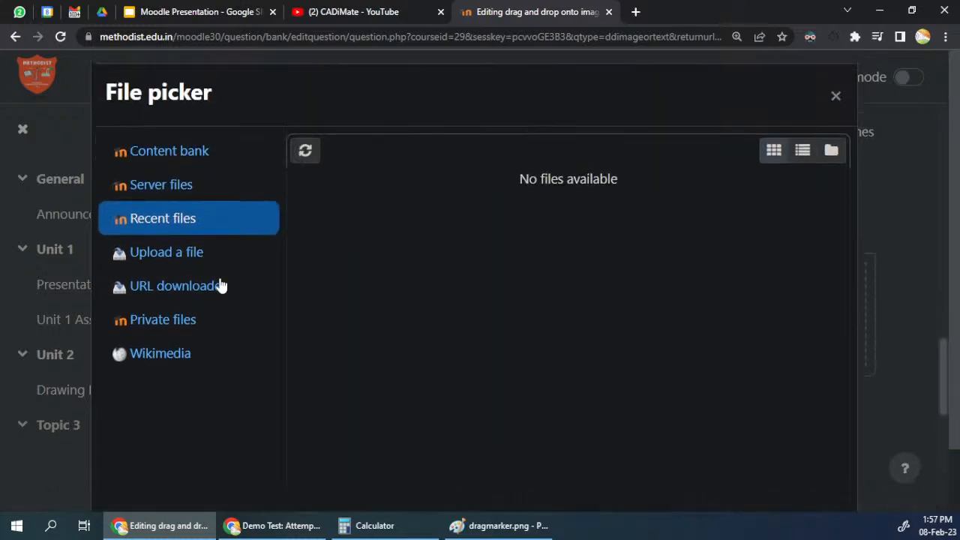
{"action": "left_click", "coordinate": [165, 253]}
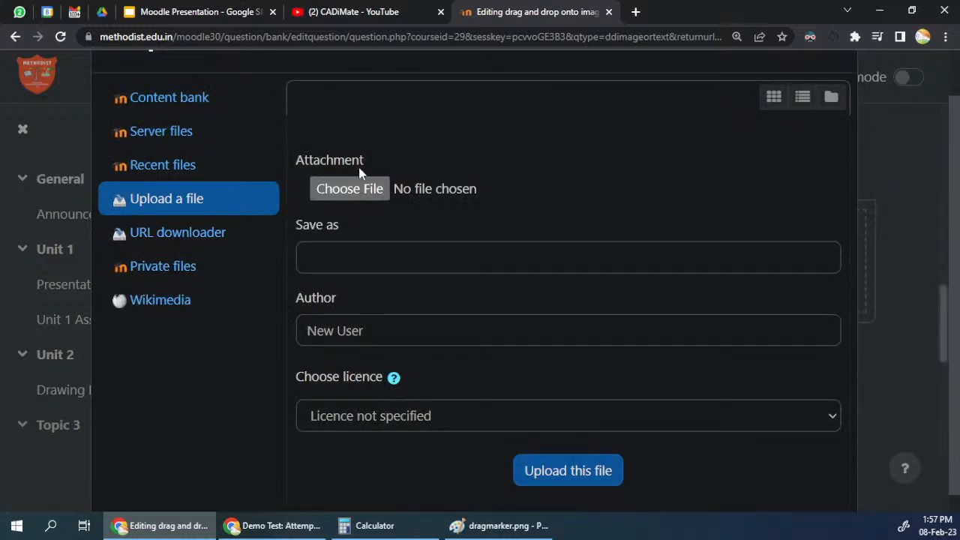
{"action": "scroll", "coordinate": [420, 285], "scroll_direction": "down", "scroll_amount": 1}
{"action": "key", "text": "ctrl+minus"}
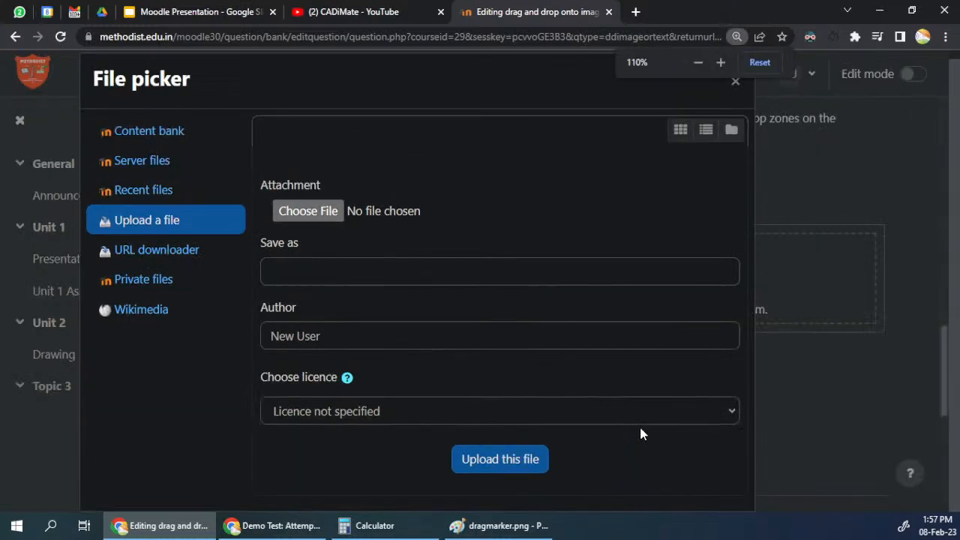
{"action": "scroll", "coordinate": [649, 308], "scroll_direction": "up", "scroll_amount": 1}
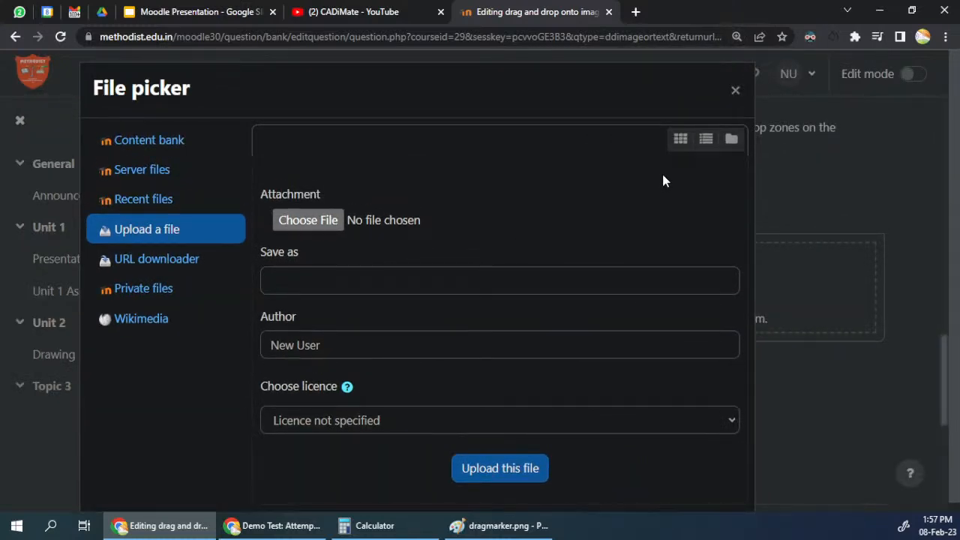
{"action": "left_click", "coordinate": [734, 92]}
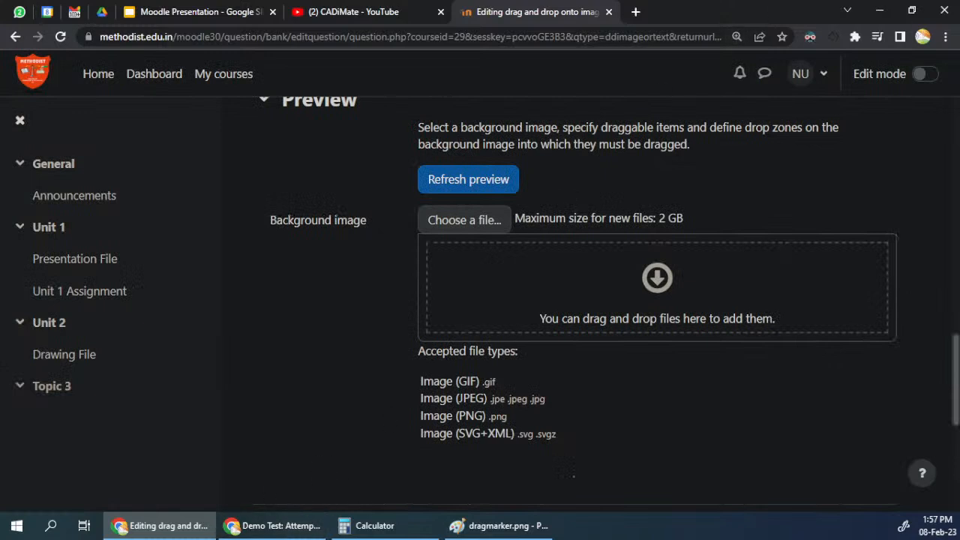
Step: Add dragmarker.png as the background image of the question and check its preview
{"action": "left_click_drag", "start_coordinate": [959, 300], "coordinate": [527, 279]}
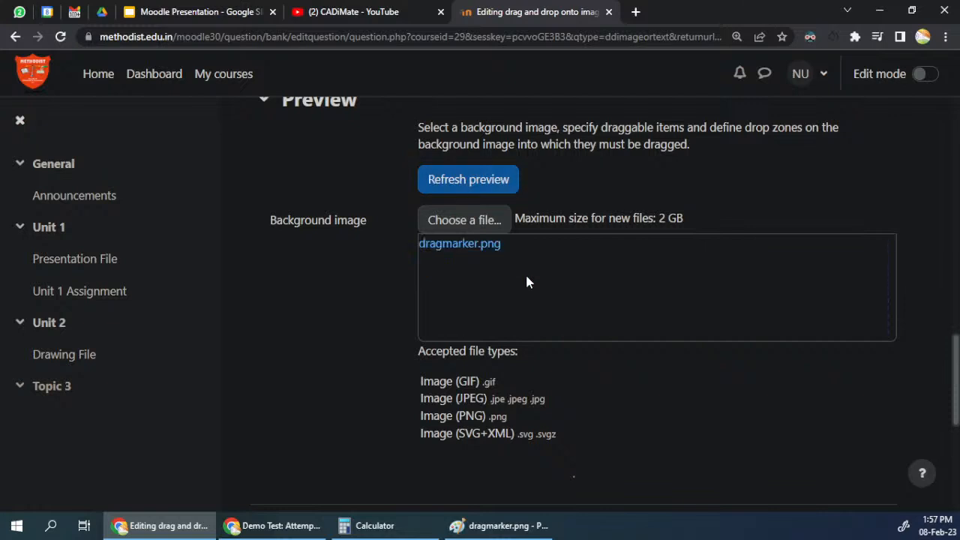
{"action": "scroll", "coordinate": [612, 402], "scroll_direction": "down", "scroll_amount": 2}
{"action": "scroll", "coordinate": [611, 401], "scroll_direction": "down", "scroll_amount": 5}
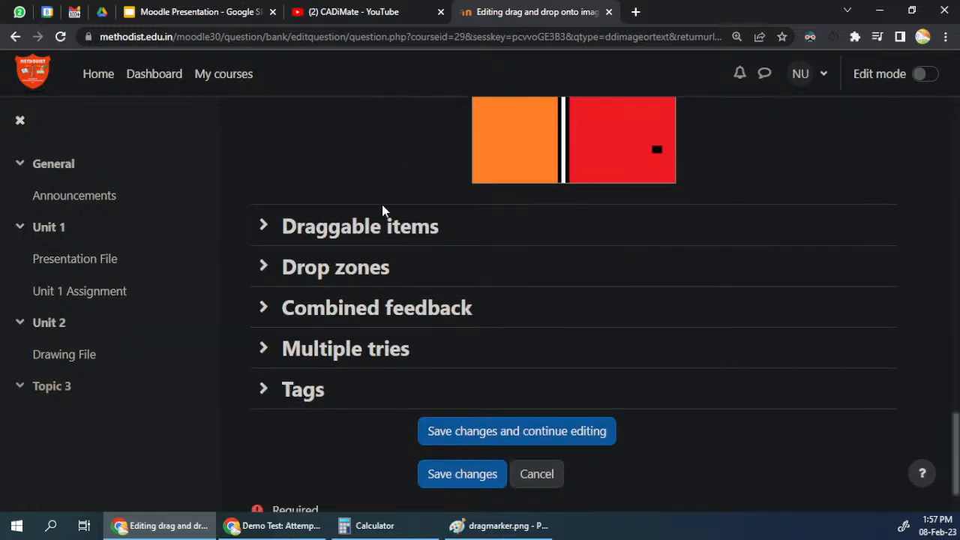
Step: Expand Draggable items, and in Paint save a copy of dragmarker.png named option1, cropped to the green area at about 105 × 119 px
{"action": "left_click", "coordinate": [274, 225]}
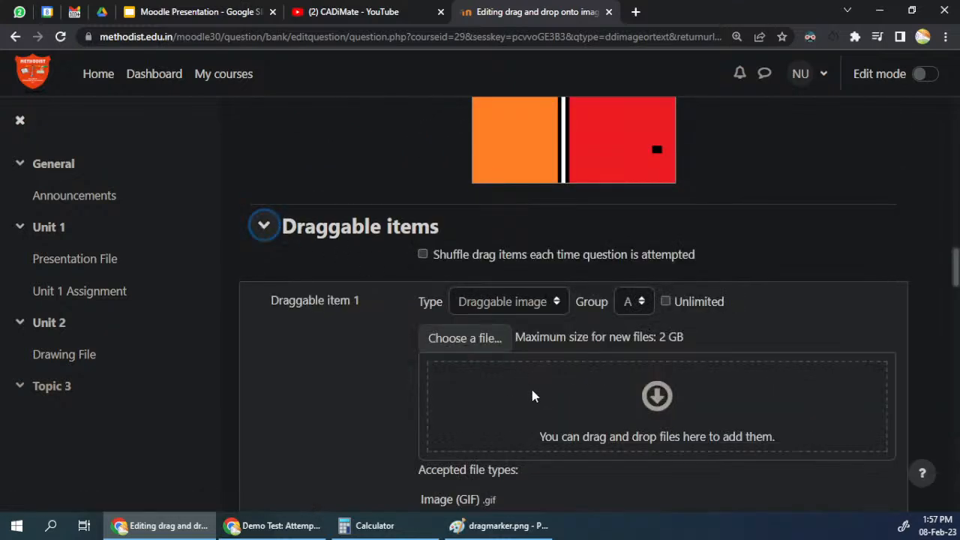
{"action": "left_click", "coordinate": [496, 526]}
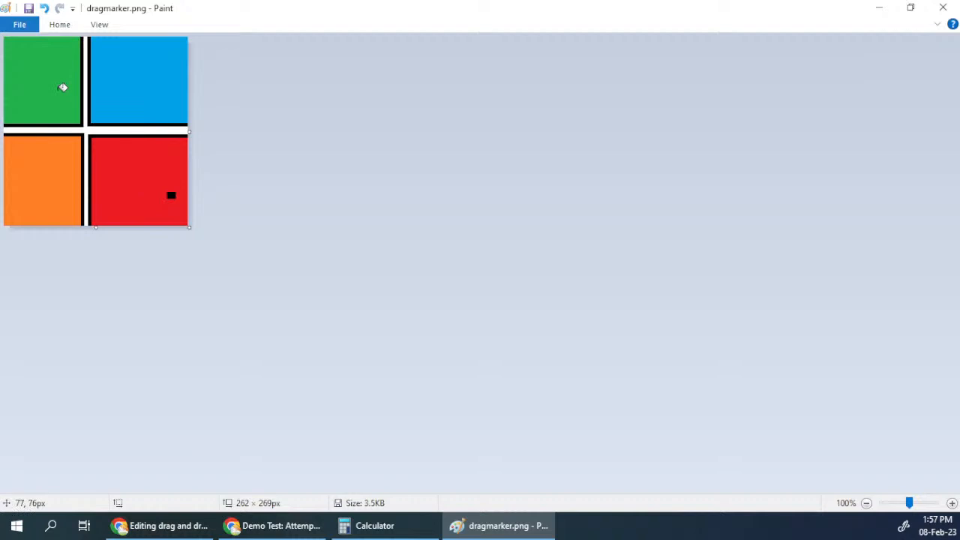
{"action": "key", "text": "alt+f"}
{"action": "type", "text": "a"}
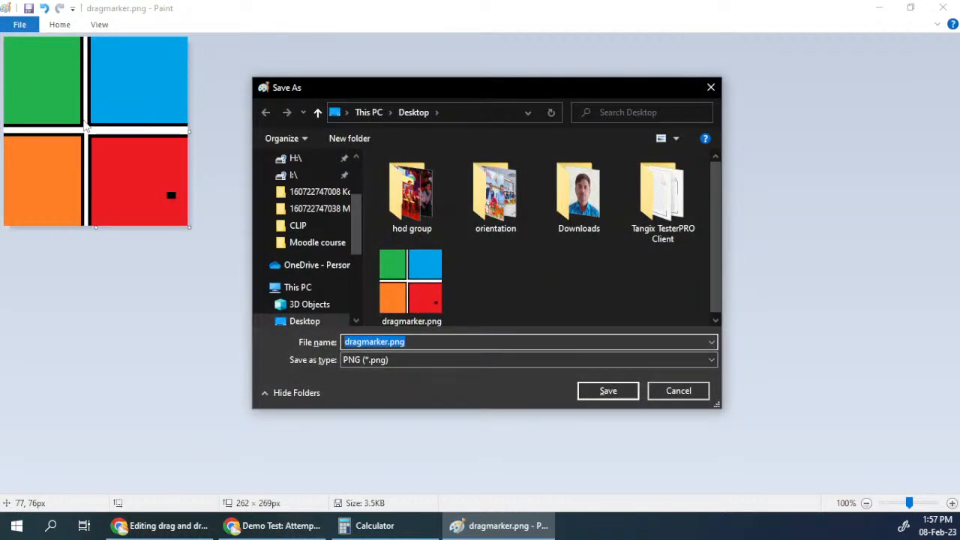
{"action": "type", "text": "option1"}
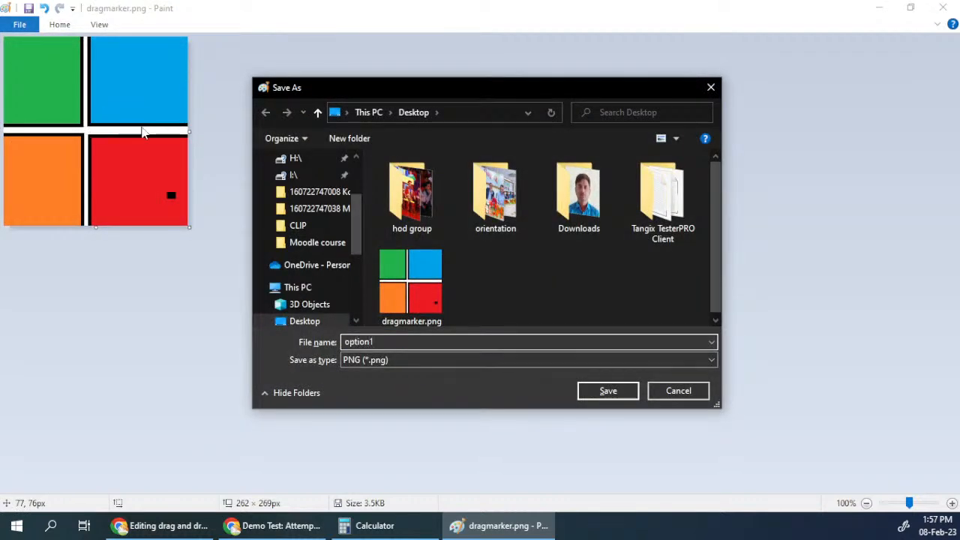
{"action": "left_click", "coordinate": [602, 391]}
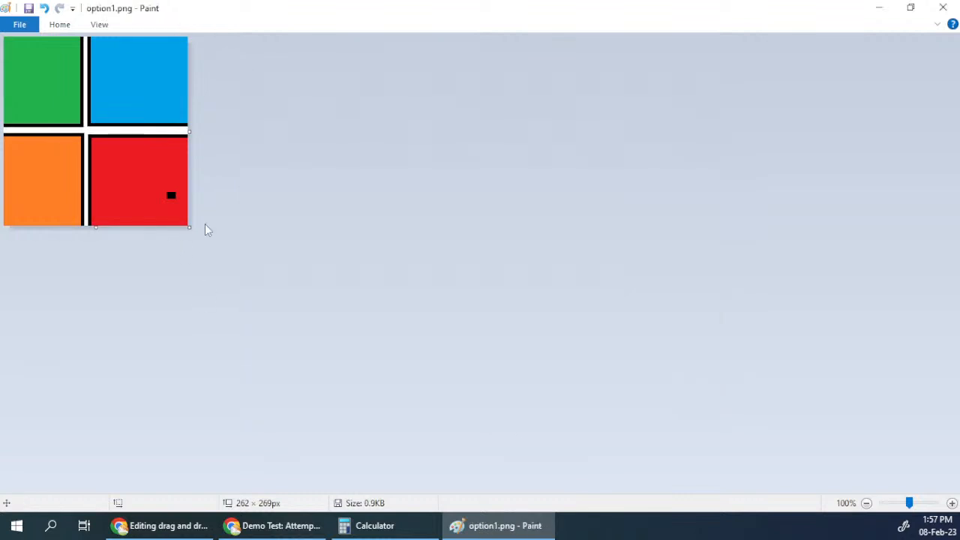
{"action": "left_click_drag", "start_coordinate": [189, 225], "coordinate": [78, 120]}
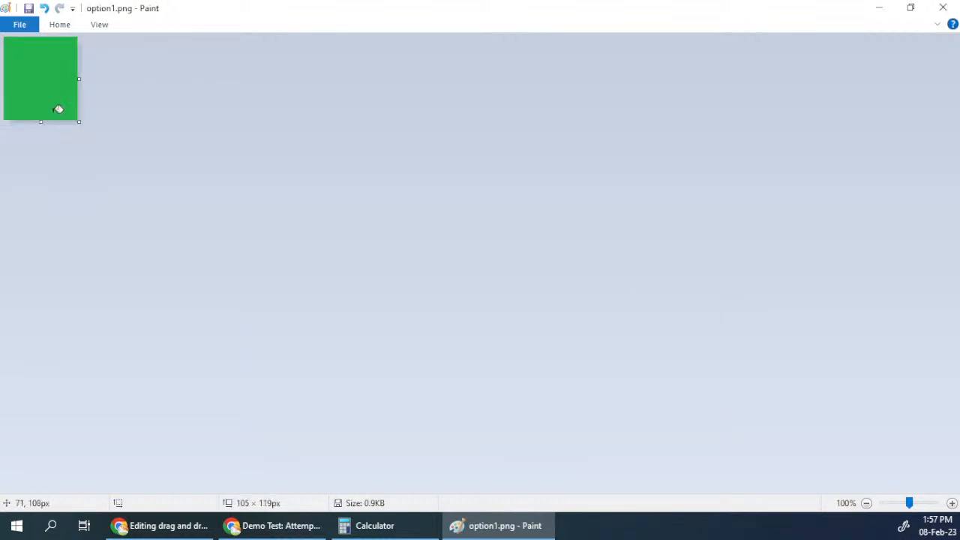
{"action": "key", "text": "ctrl+s"}
Step: Reopen dragmarker.png and save a copy of it on the Desktop as option 2 in PNG format
{"action": "left_click", "coordinate": [23, 25]}
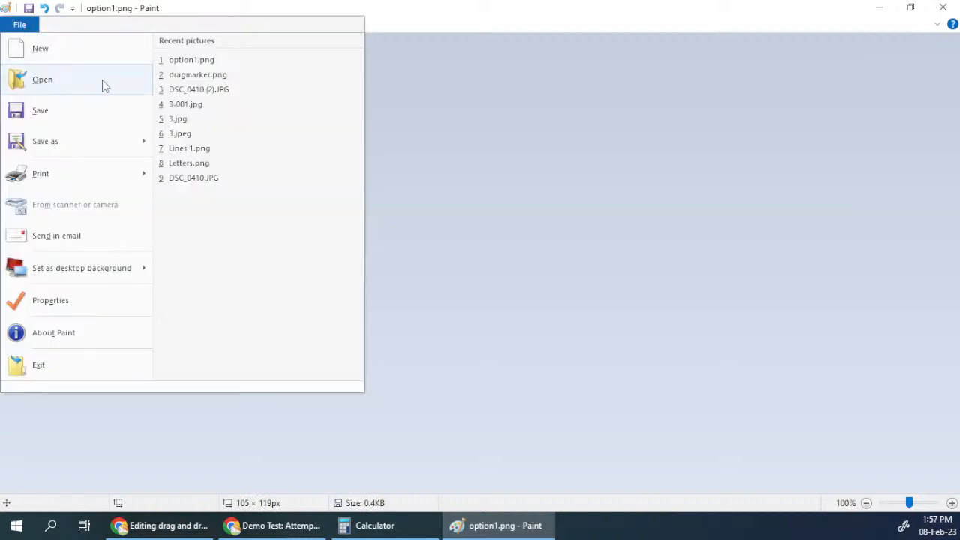
{"action": "left_click", "coordinate": [210, 75]}
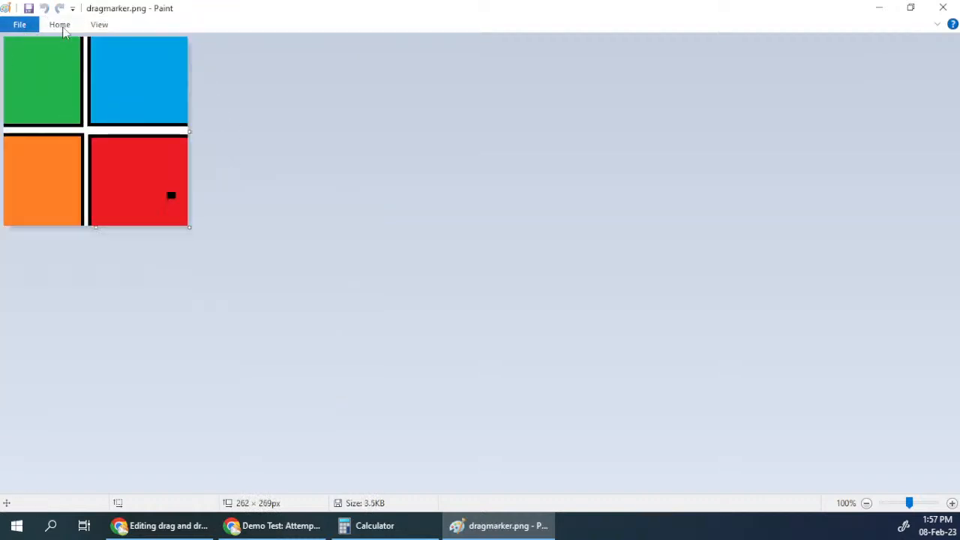
{"action": "key", "text": "alt+f"}
{"action": "type", "text": "aoption 2"}
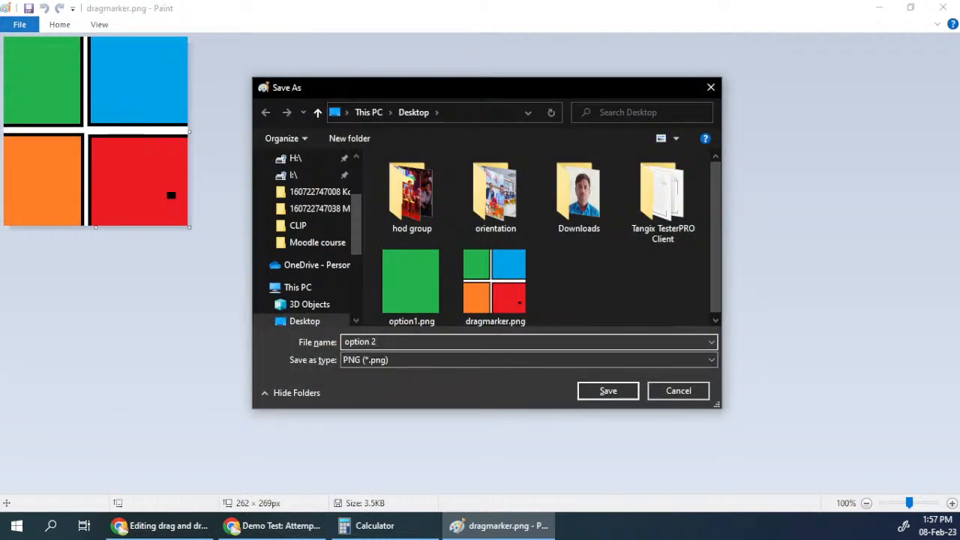
{"action": "left_click", "coordinate": [619, 394]}
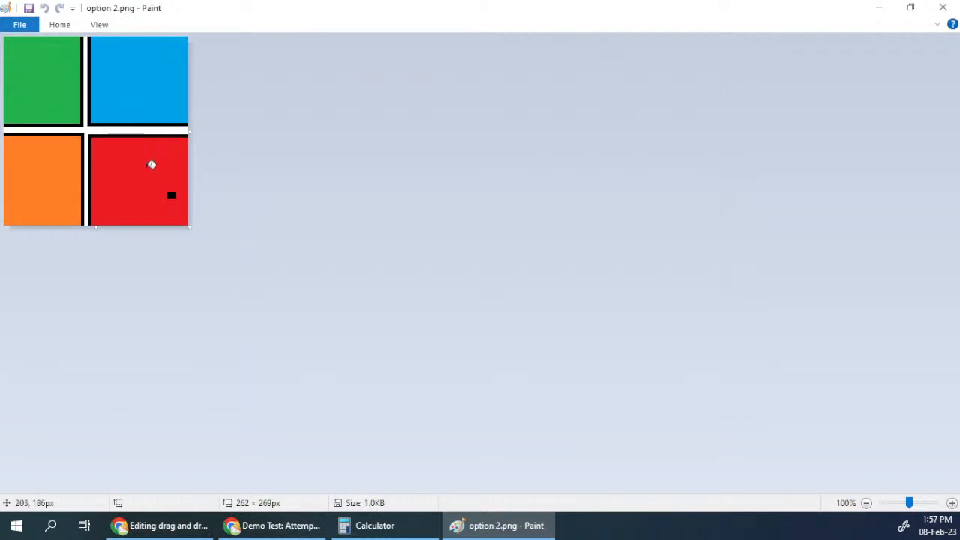
Step: Crop option 2.png to the blue area, about 134 × 118 px, and save it
{"action": "left_click", "coordinate": [61, 26]}
{"action": "left_click", "coordinate": [91, 49]}
{"action": "left_click_drag", "start_coordinate": [92, 119], "coordinate": [184, 30]}
{"action": "right_click", "coordinate": [138, 86]}
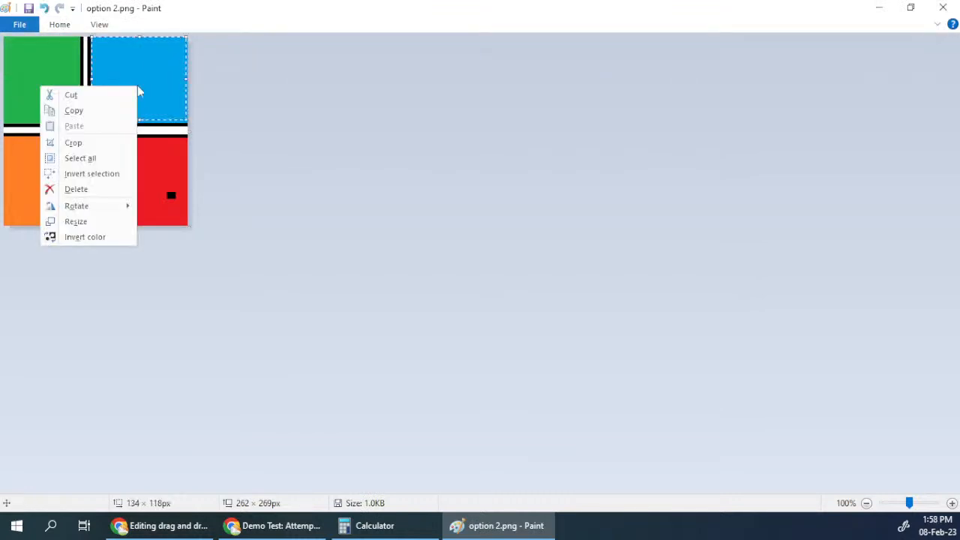
{"action": "left_click", "coordinate": [104, 145]}
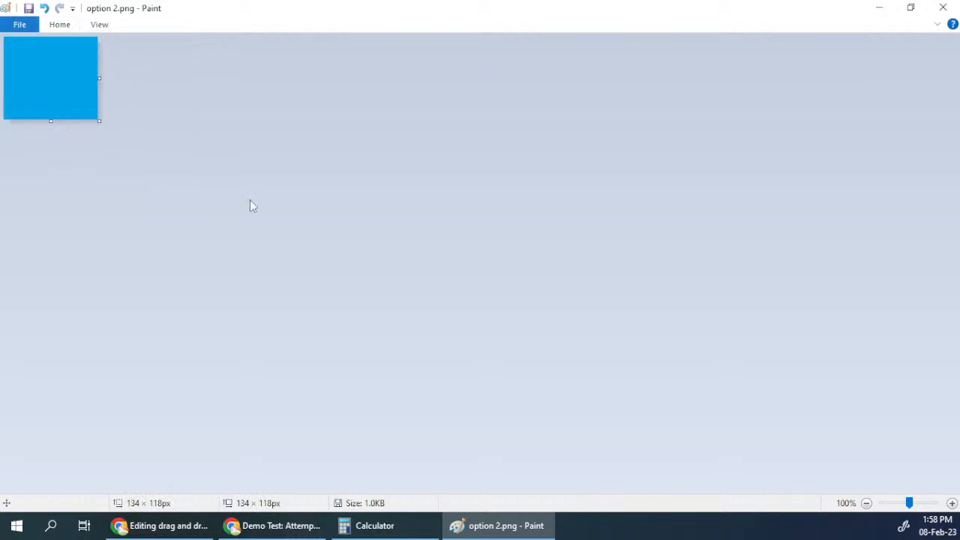
{"action": "left_click", "coordinate": [57, 27]}
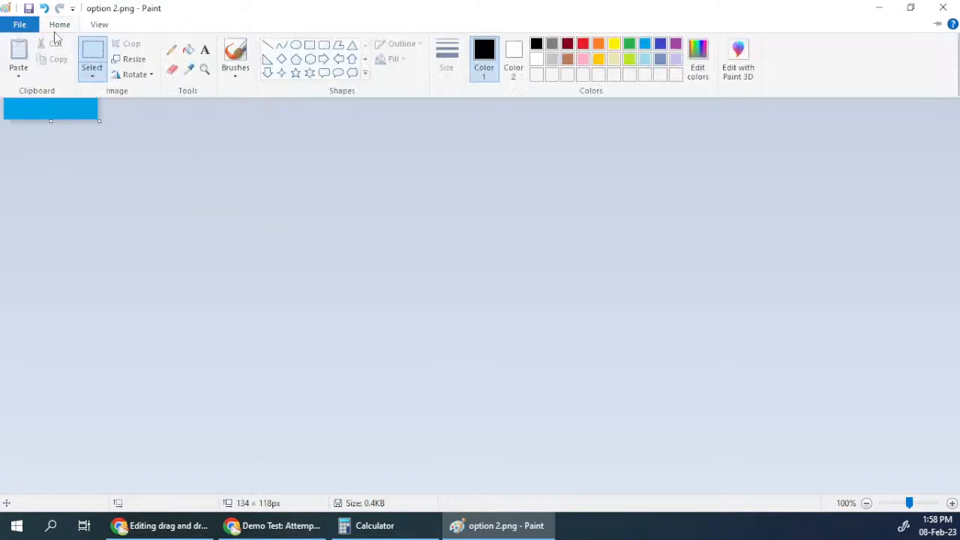
Step: Reopen dragmarker.png and save a copy of it on the Desktop as option 3 in PNG format
{"action": "left_click", "coordinate": [20, 24]}
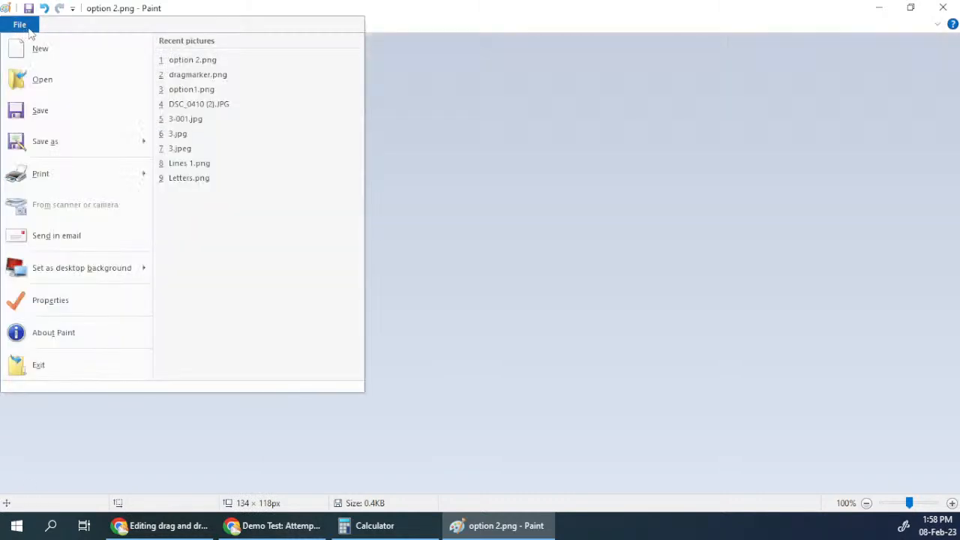
{"action": "left_click", "coordinate": [195, 73]}
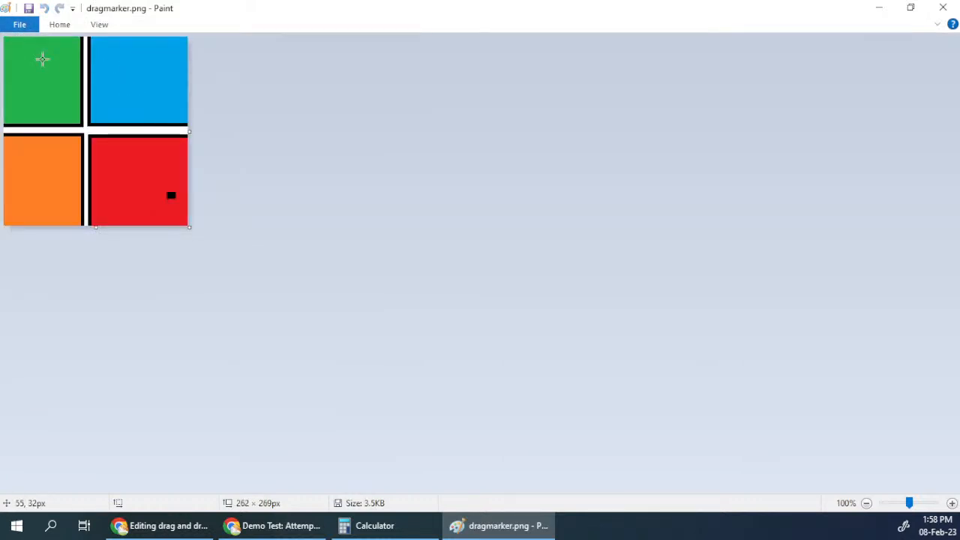
{"action": "type", "text": "ption 3"}
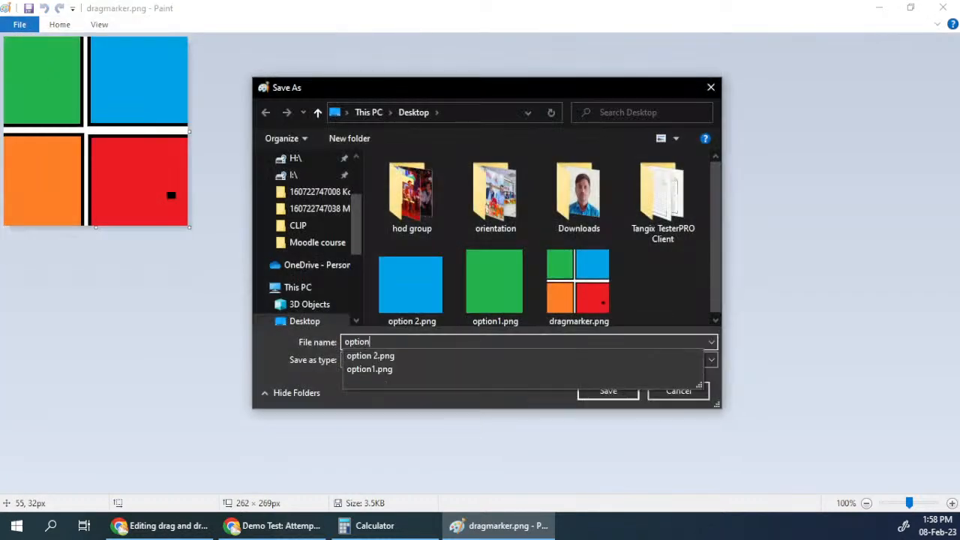
{"action": "left_click", "coordinate": [609, 391]}
Step: Crop option 3.png to the orange area, about 105 × 123 px, and save it
{"action": "left_click", "coordinate": [59, 25]}
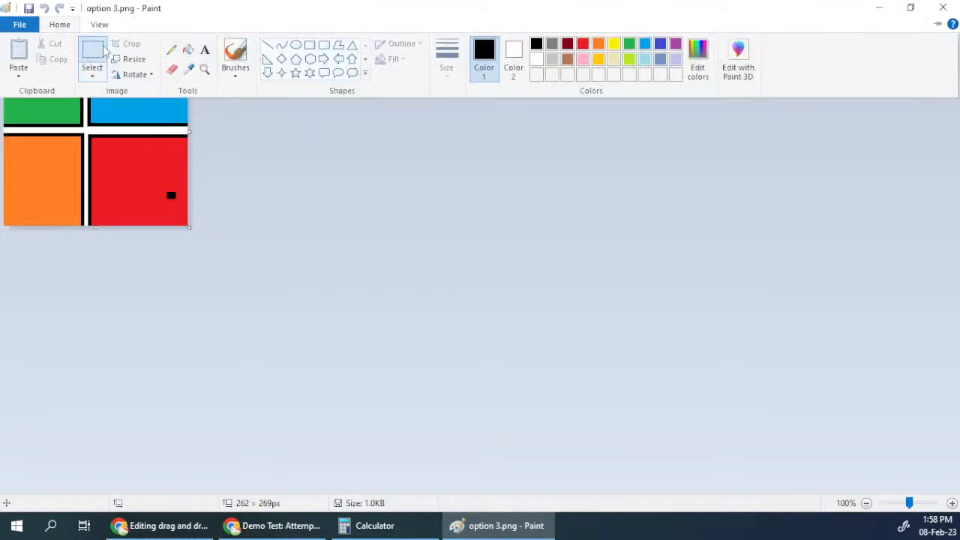
{"action": "left_click", "coordinate": [92, 58]}
{"action": "left_click_drag", "start_coordinate": [78, 140], "coordinate": [8, 251]}
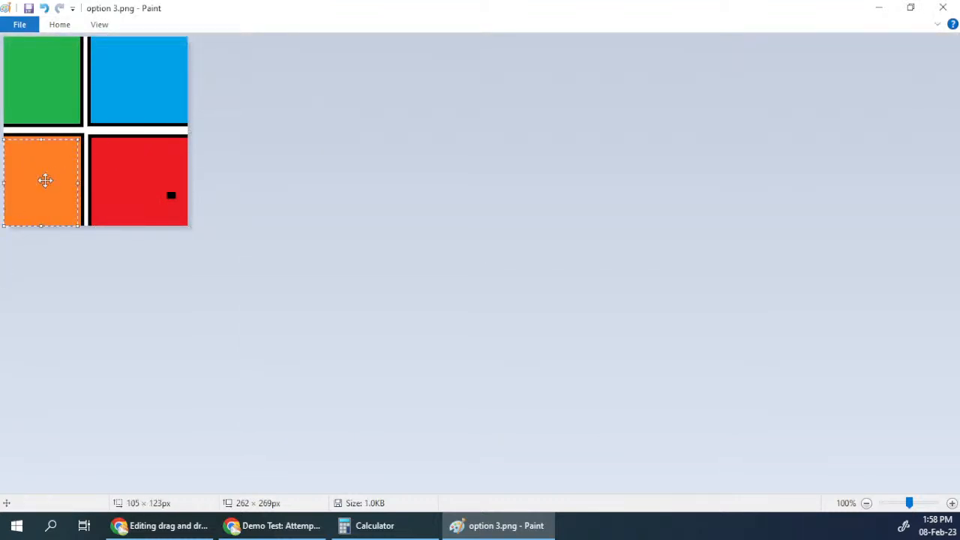
{"action": "right_click", "coordinate": [45, 180]}
{"action": "left_click", "coordinate": [76, 235]}
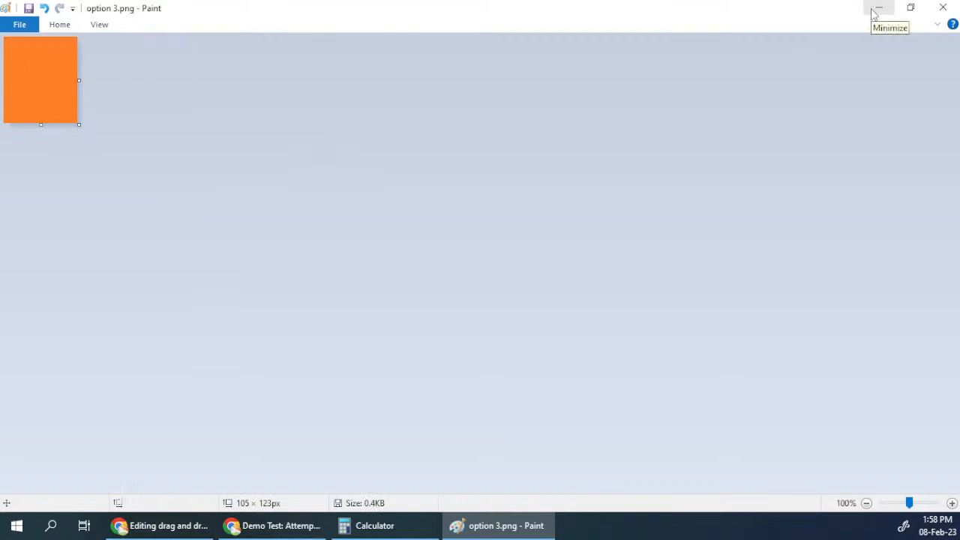
Step: Close the Calculator and minimize Paint and the Demo Test review window to uncover the image files on the desktop
{"action": "left_click", "coordinate": [875, 13]}
{"action": "left_click", "coordinate": [874, 13]}
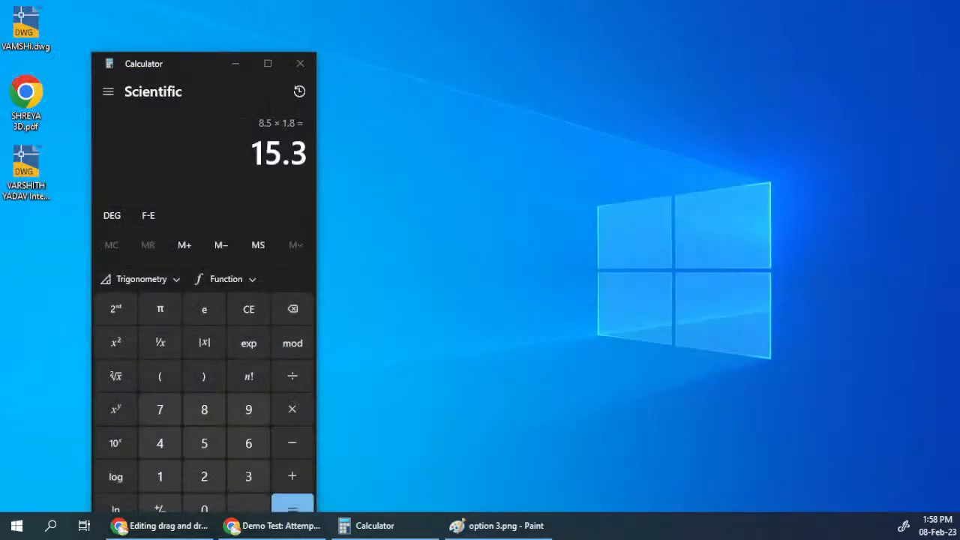
{"action": "left_click_drag", "start_coordinate": [959, 150], "coordinate": [33, 282]}
{"action": "left_click_drag", "start_coordinate": [187, 63], "coordinate": [265, 65]}
{"action": "left_click", "coordinate": [373, 65]}
{"action": "left_click", "coordinate": [166, 273]}
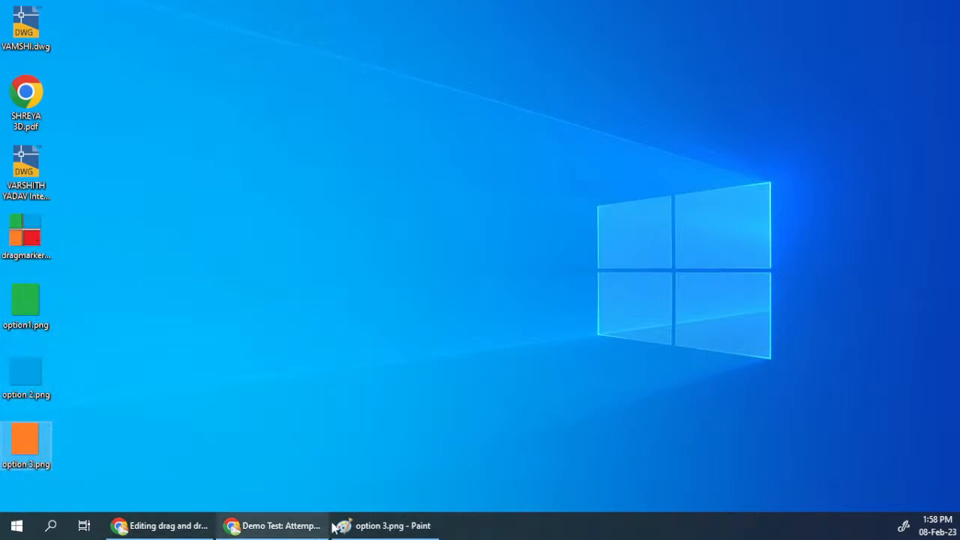
{"action": "left_click", "coordinate": [376, 526]}
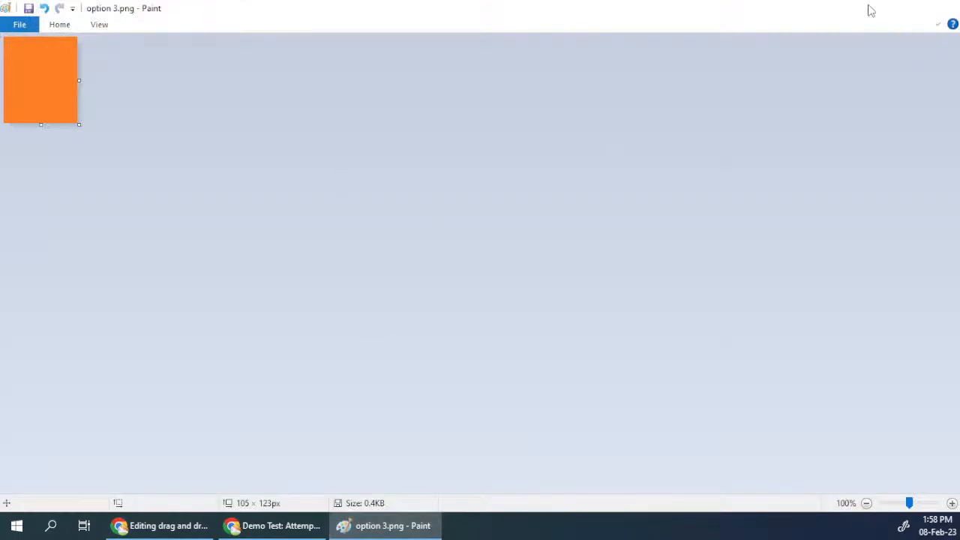
{"action": "left_click", "coordinate": [878, 8]}
{"action": "left_click", "coordinate": [264, 528]}
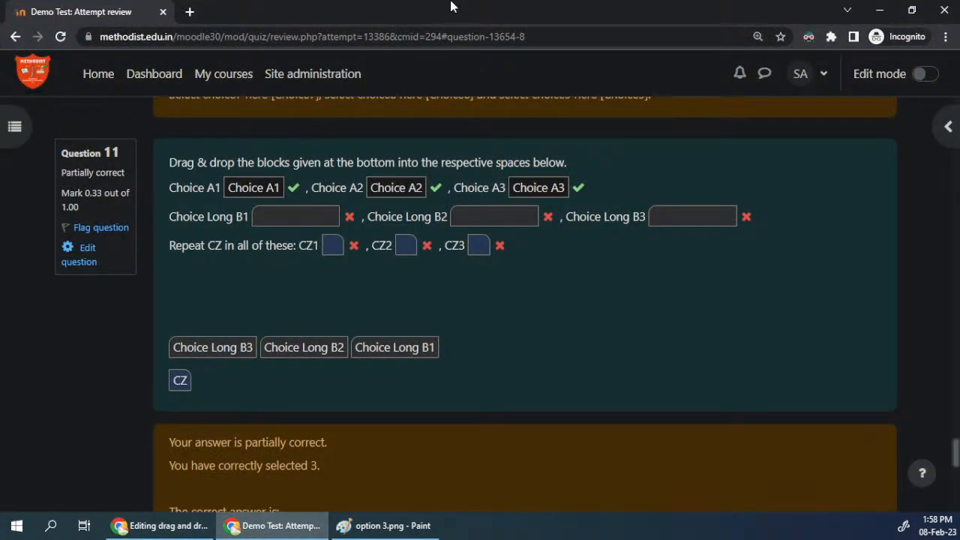
{"action": "left_click", "coordinate": [883, 12]}
Step: Snap the question editing browser window beside the desktop icons, widen it, and close its course index
{"action": "left_click", "coordinate": [161, 526]}
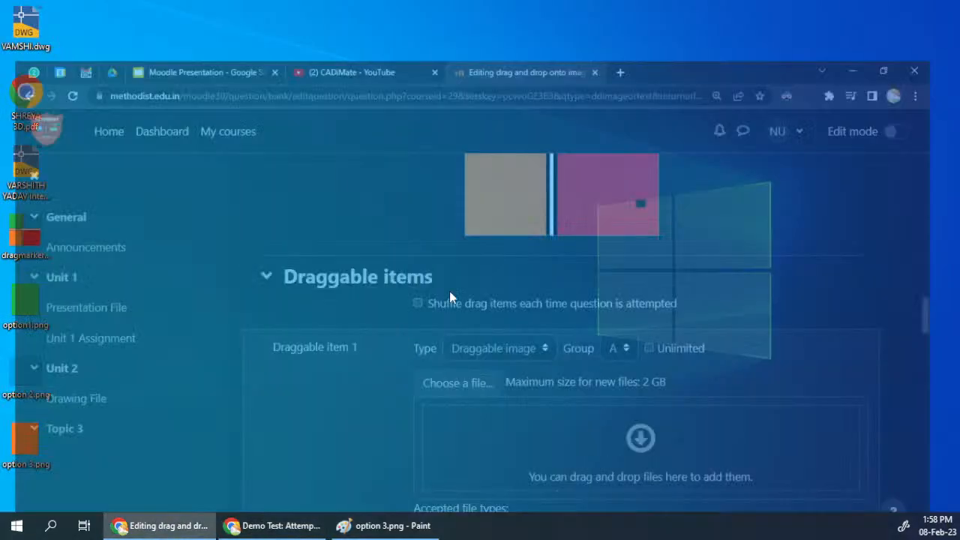
{"action": "key", "text": "super+Right"}
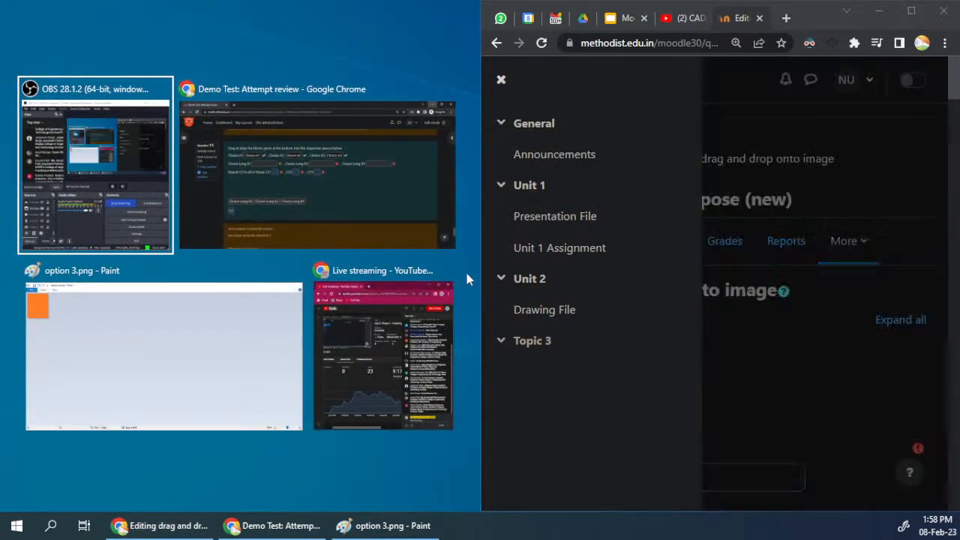
{"action": "left_click", "coordinate": [426, 36]}
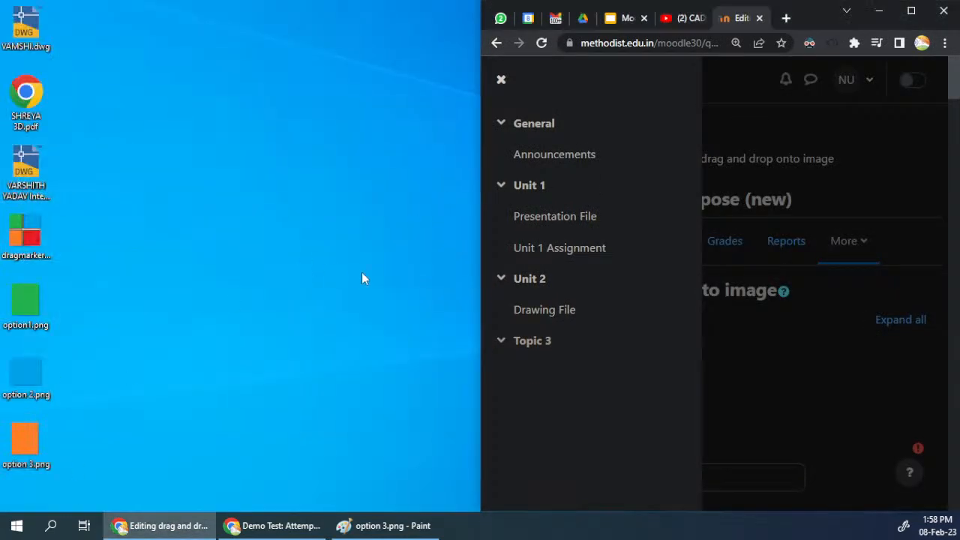
{"action": "left_click_drag", "start_coordinate": [482, 279], "coordinate": [282, 284]}
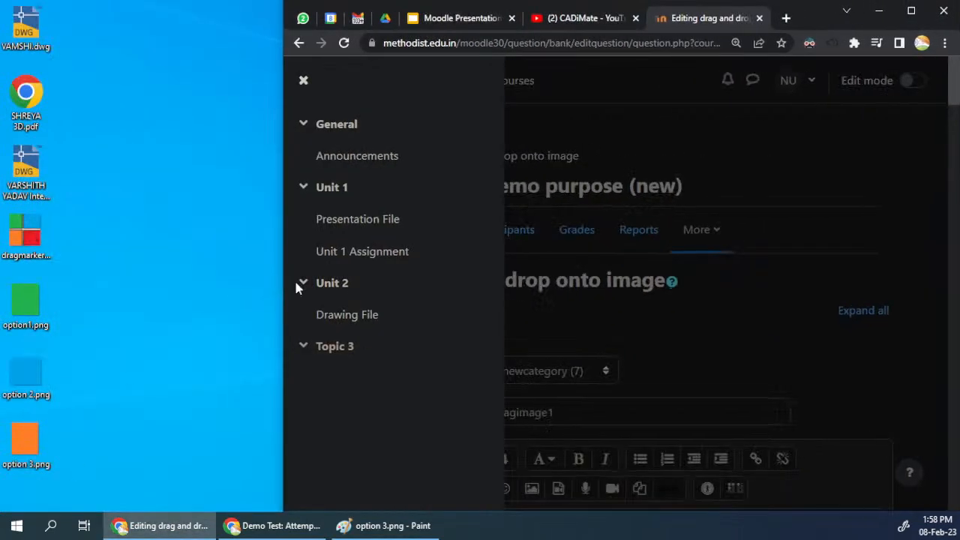
{"action": "left_click", "coordinate": [303, 81]}
Step: Add option1.png from the desktop as the image of draggable item 1
{"action": "scroll", "coordinate": [561, 310], "scroll_direction": "down", "scroll_amount": 1}
{"action": "scroll", "coordinate": [570, 333], "scroll_direction": "up", "scroll_amount": 3}
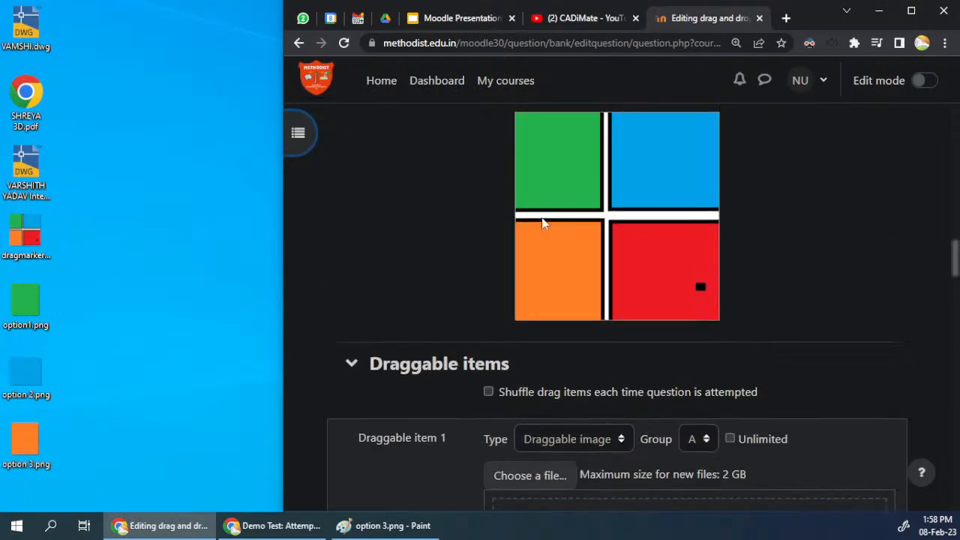
{"action": "scroll", "coordinate": [571, 244], "scroll_direction": "down", "scroll_amount": 4}
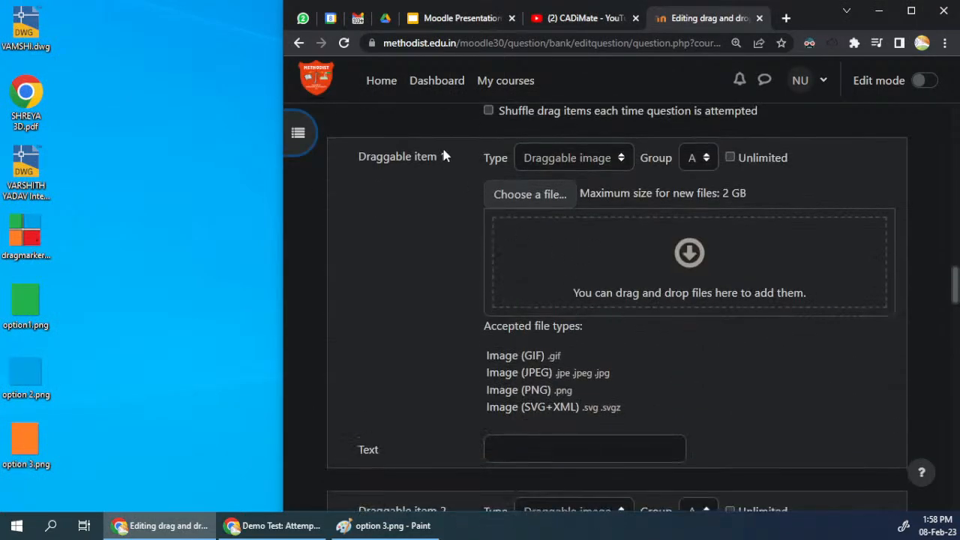
{"action": "left_click_drag", "start_coordinate": [25, 304], "coordinate": [559, 257]}
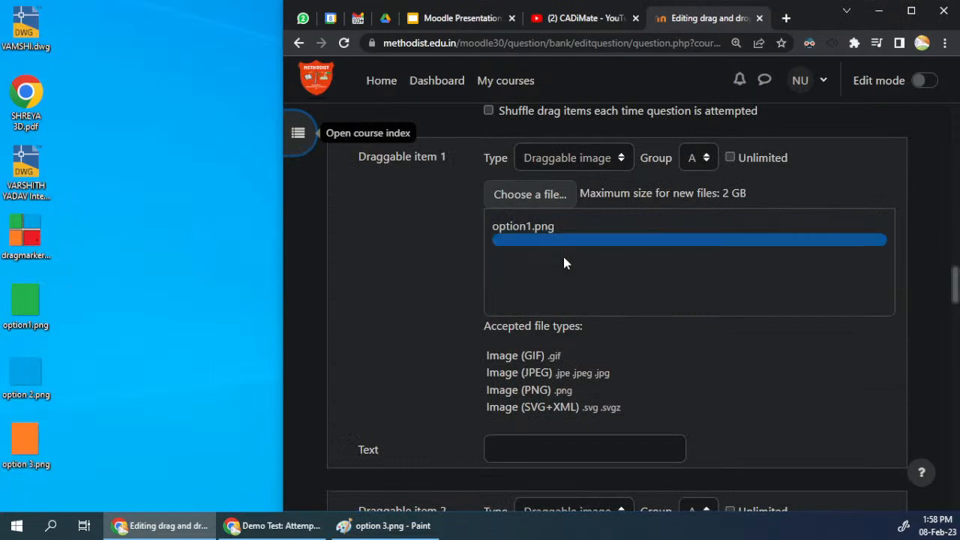
Step: Add option 2.png and option 3.png from the desktop as the images of the next two draggable items
{"action": "scroll", "coordinate": [353, 437], "scroll_direction": "down", "scroll_amount": 5}
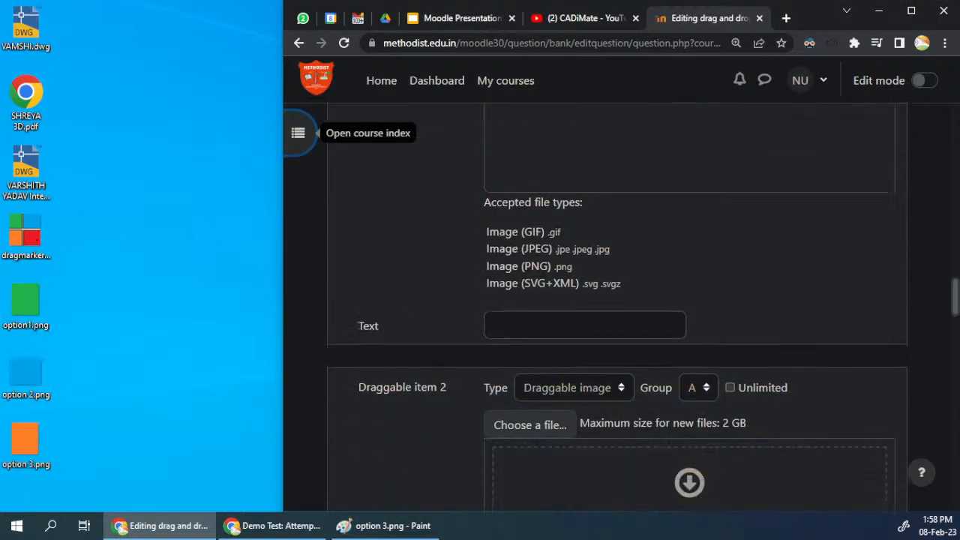
{"action": "left_click_drag", "start_coordinate": [32, 372], "coordinate": [564, 264]}
{"action": "scroll", "coordinate": [455, 348], "scroll_direction": "down", "scroll_amount": 3}
{"action": "left_click_drag", "start_coordinate": [26, 442], "coordinate": [638, 409]}
Step: Collapse the Draggable items section and expand the Drop zones section of the question
{"action": "scroll", "coordinate": [406, 321], "scroll_direction": "down", "scroll_amount": 5}
{"action": "scroll", "coordinate": [406, 323], "scroll_direction": "up", "scroll_amount": 11}
{"action": "scroll", "coordinate": [406, 322], "scroll_direction": "up", "scroll_amount": 4}
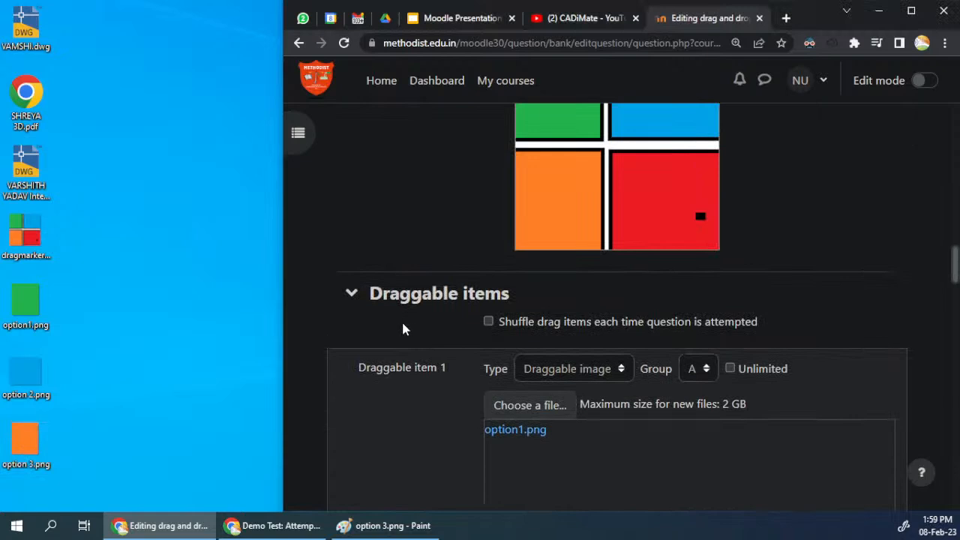
{"action": "left_click", "coordinate": [351, 293]}
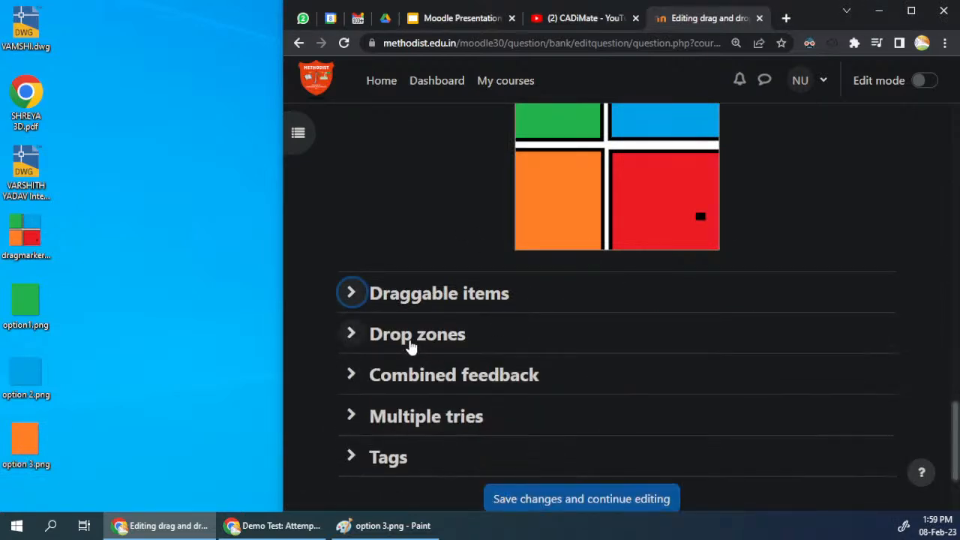
{"action": "left_click", "coordinate": [413, 338]}
{"action": "scroll", "coordinate": [438, 348], "scroll_direction": "down", "scroll_amount": 6}
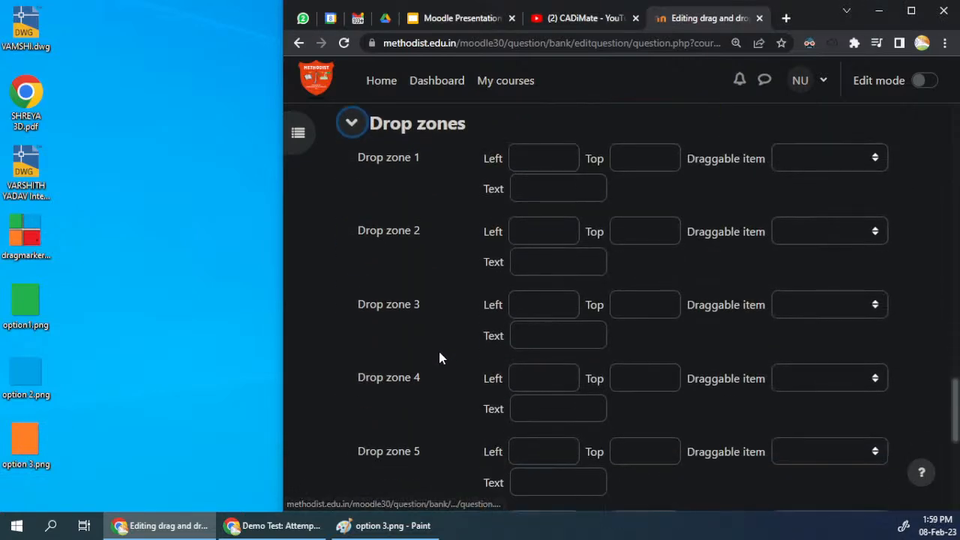
{"action": "scroll", "coordinate": [444, 359], "scroll_direction": "up", "scroll_amount": 7}
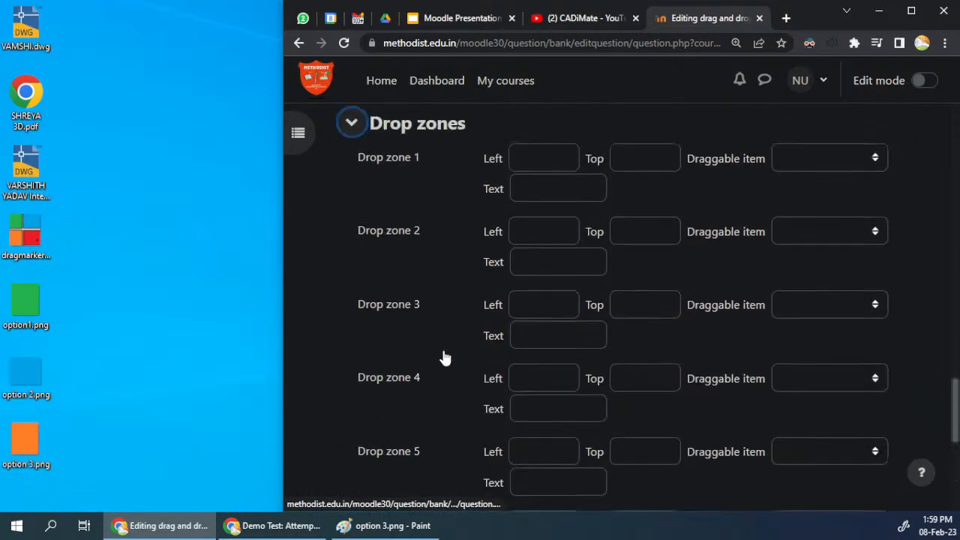
Step: Assign option1.png, option 2.png and option 3.png as the draggable items of drop zones 1, 2 and 3
{"action": "scroll", "coordinate": [443, 356], "scroll_direction": "down", "scroll_amount": 5}
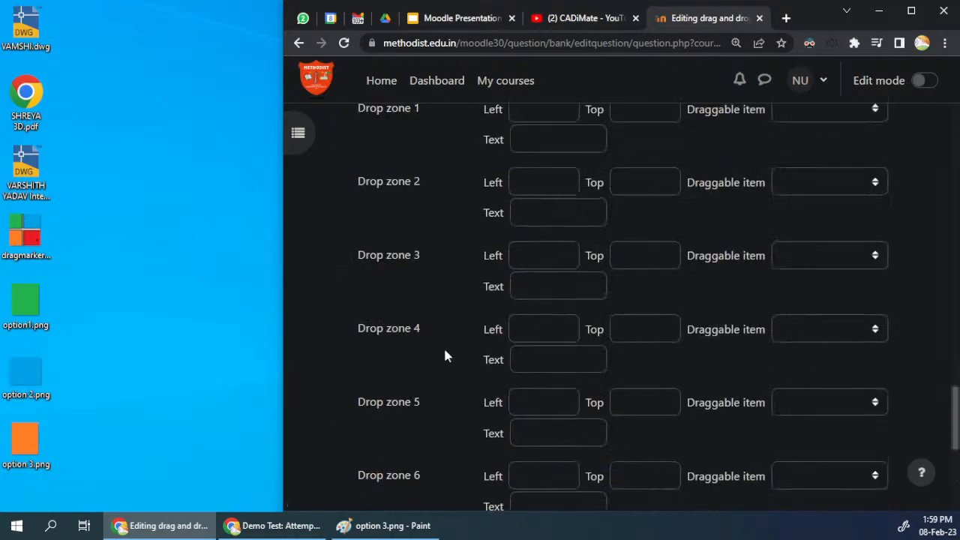
{"action": "scroll", "coordinate": [446, 355], "scroll_direction": "up", "scroll_amount": 1}
{"action": "scroll", "coordinate": [447, 355], "scroll_direction": "up", "scroll_amount": 1}
{"action": "left_click", "coordinate": [847, 303]}
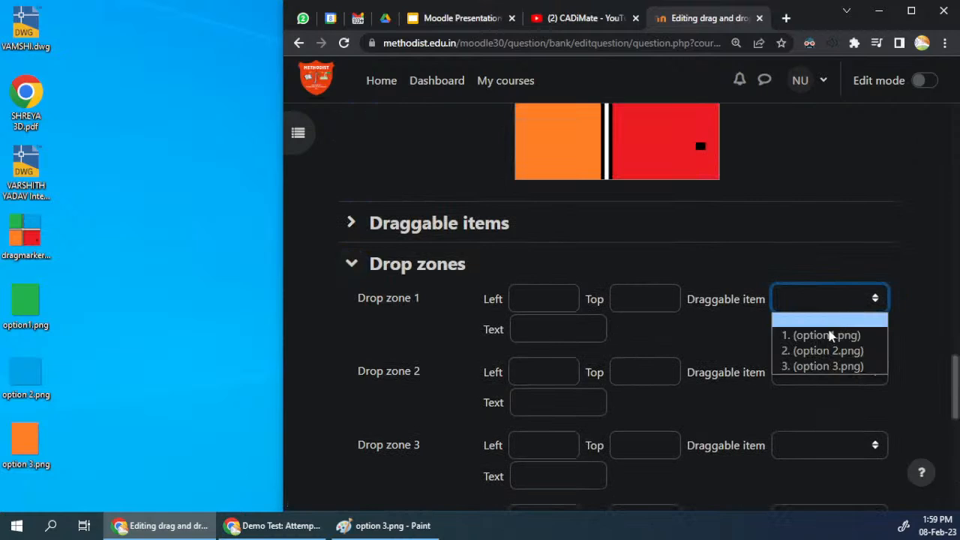
{"action": "left_click", "coordinate": [825, 334]}
{"action": "left_click", "coordinate": [824, 372]}
{"action": "left_click", "coordinate": [823, 424]}
{"action": "left_click", "coordinate": [825, 446]}
{"action": "left_click", "coordinate": [822, 423]}
Step: Position the drop zones on the background preview: green at left 0, top 0; blue at 118, 0; orange at 0, 136
{"action": "left_click", "coordinate": [620, 297]}
{"action": "left_click", "coordinate": [519, 297]}
{"action": "scroll", "coordinate": [456, 300], "scroll_direction": "up", "scroll_amount": 8}
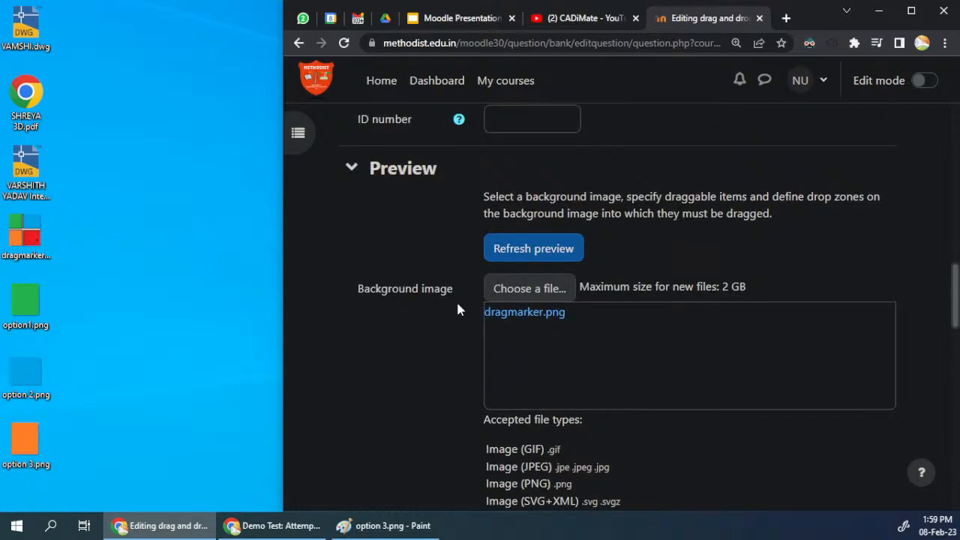
{"action": "scroll", "coordinate": [456, 300], "scroll_direction": "down", "scroll_amount": 5}
{"action": "left_click_drag", "start_coordinate": [592, 244], "coordinate": [584, 328]}
{"action": "left_click_drag", "start_coordinate": [590, 236], "coordinate": [677, 235]}
{"action": "mouse_move", "coordinate": [564, 242]}
{"action": "left_mouse_down"}
{"action": "mouse_move", "coordinate": [609, 298]}
{"action": "mouse_move", "coordinate": [549, 240]}
{"action": "left_mouse_up"}
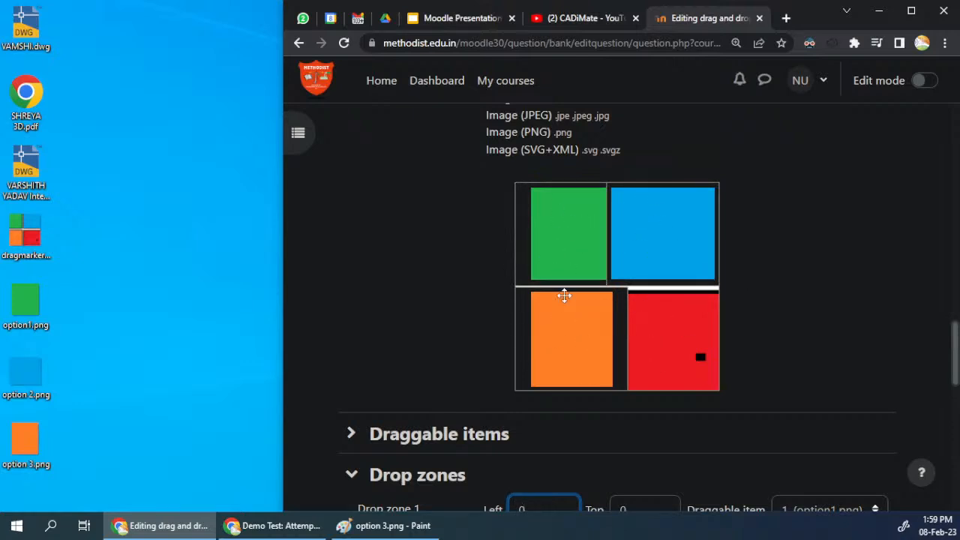
{"action": "scroll", "coordinate": [473, 298], "scroll_direction": "down", "scroll_amount": 5}
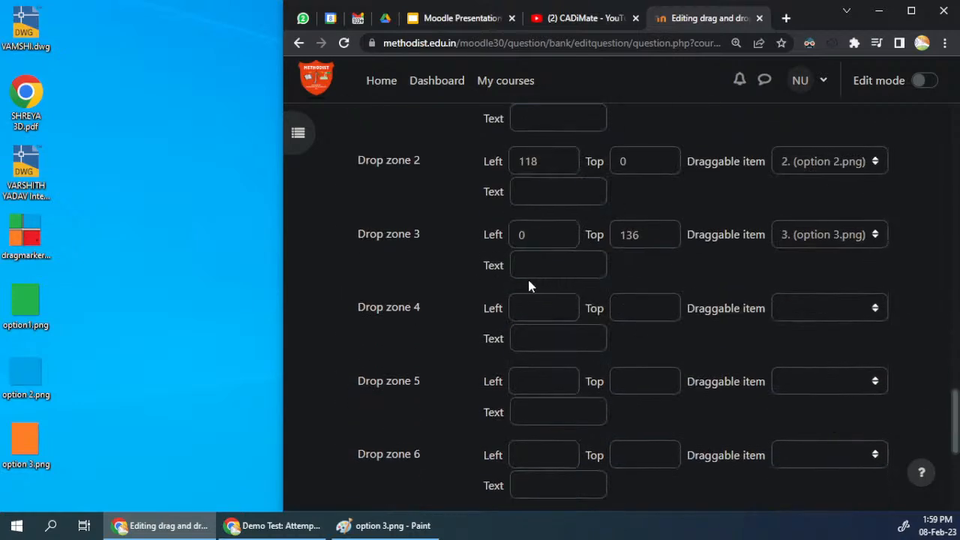
{"action": "scroll", "coordinate": [526, 278], "scroll_direction": "up", "scroll_amount": 1}
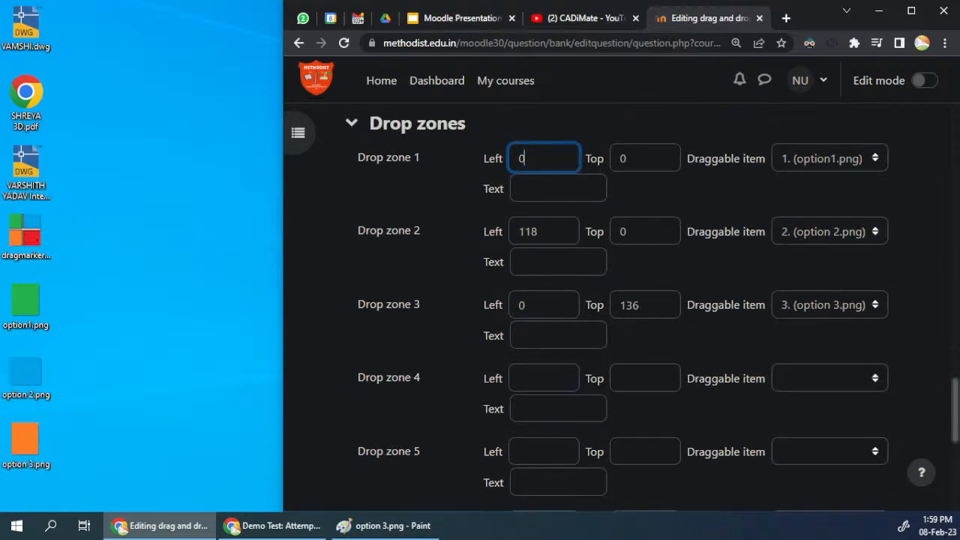
Step: Readjust the blue and orange items over their matching squares in the background preview and save the question
{"action": "scroll", "coordinate": [664, 348], "scroll_direction": "up", "scroll_amount": 4}
{"action": "left_click_drag", "start_coordinate": [685, 321], "coordinate": [692, 286]}
{"action": "left_click_drag", "start_coordinate": [583, 428], "coordinate": [552, 413]}
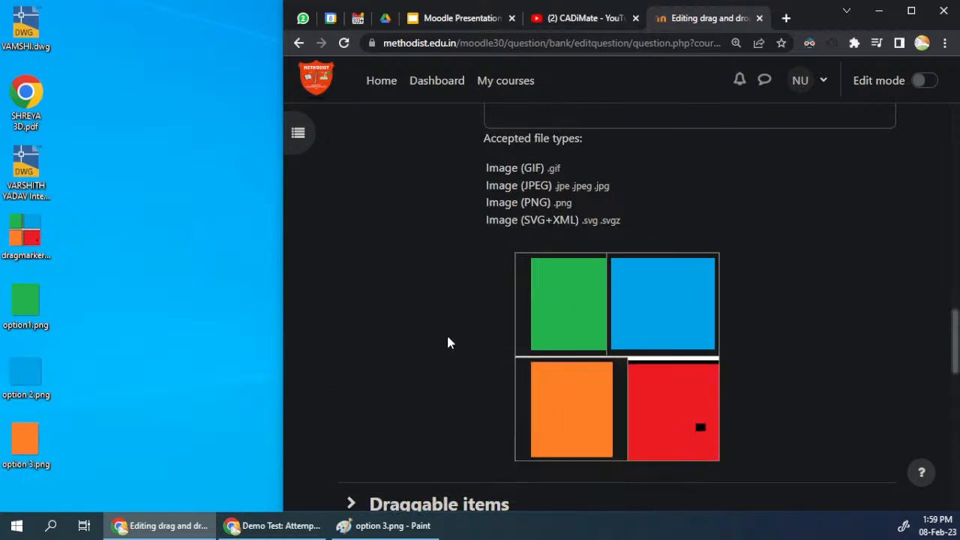
{"action": "scroll", "coordinate": [449, 337], "scroll_direction": "down", "scroll_amount": 5}
{"action": "scroll", "coordinate": [442, 335], "scroll_direction": "down", "scroll_amount": 5}
{"action": "left_click", "coordinate": [528, 459]}
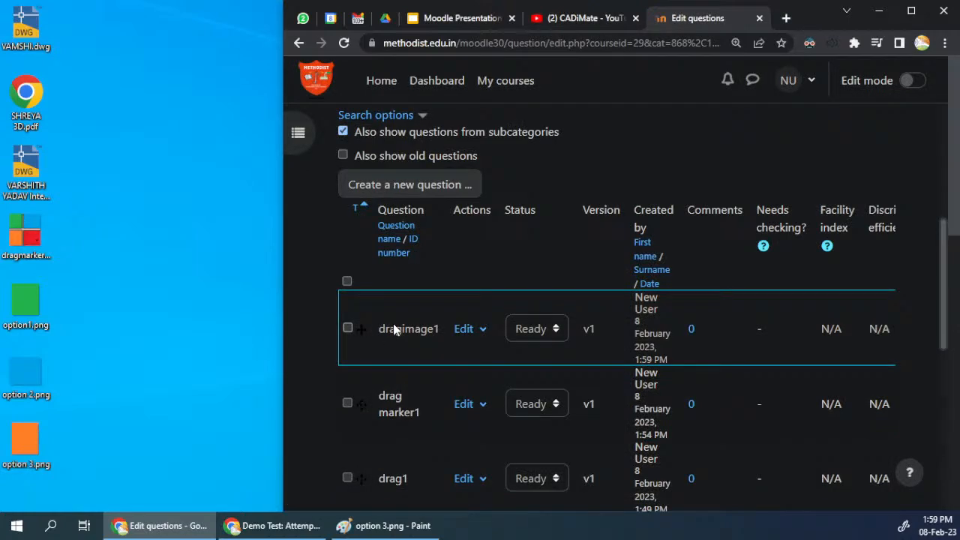
Step: Maximize the browser window and open the preview of the dragimage1 question
{"action": "left_click", "coordinate": [912, 11]}
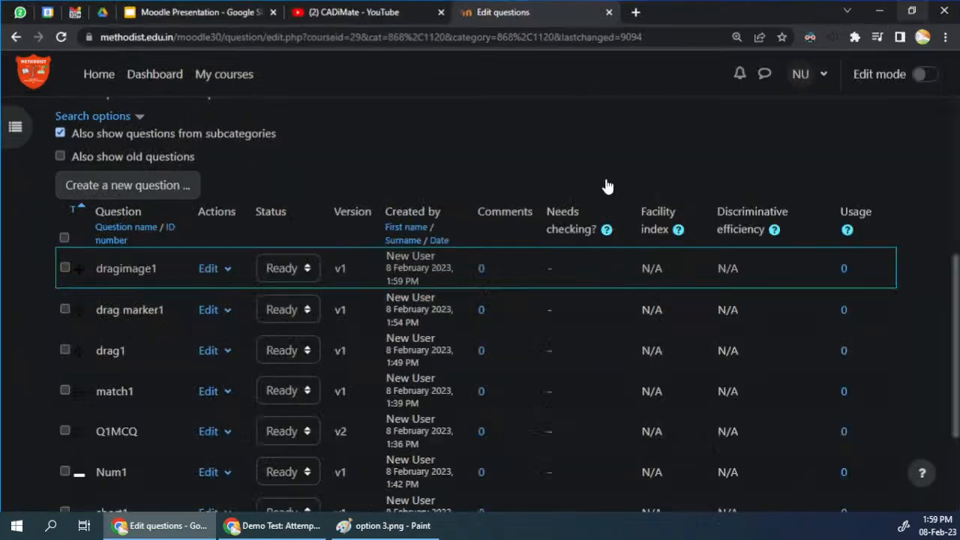
{"action": "left_click", "coordinate": [208, 270]}
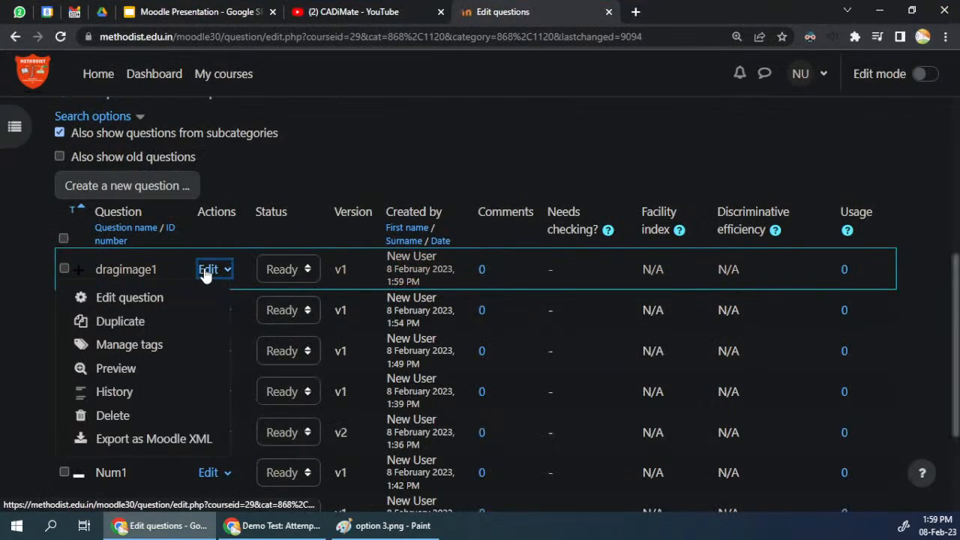
{"action": "left_click", "coordinate": [122, 368]}
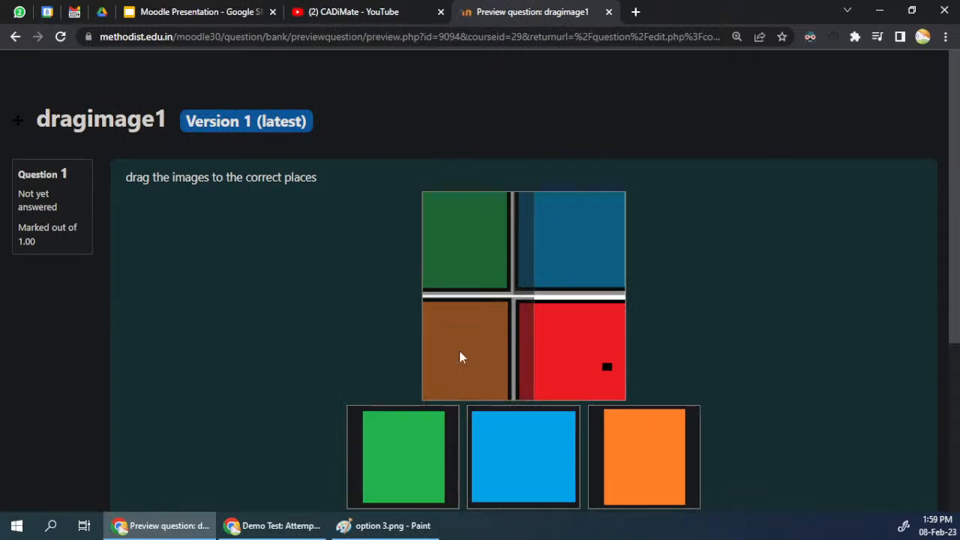
Step: Answer the previewed question by placing the green, blue and orange images on their matching areas, and submit it
{"action": "left_click_drag", "start_coordinate": [410, 468], "coordinate": [475, 285]}
{"action": "left_click_drag", "start_coordinate": [533, 442], "coordinate": [570, 246]}
{"action": "left_click_drag", "start_coordinate": [596, 450], "coordinate": [443, 363]}
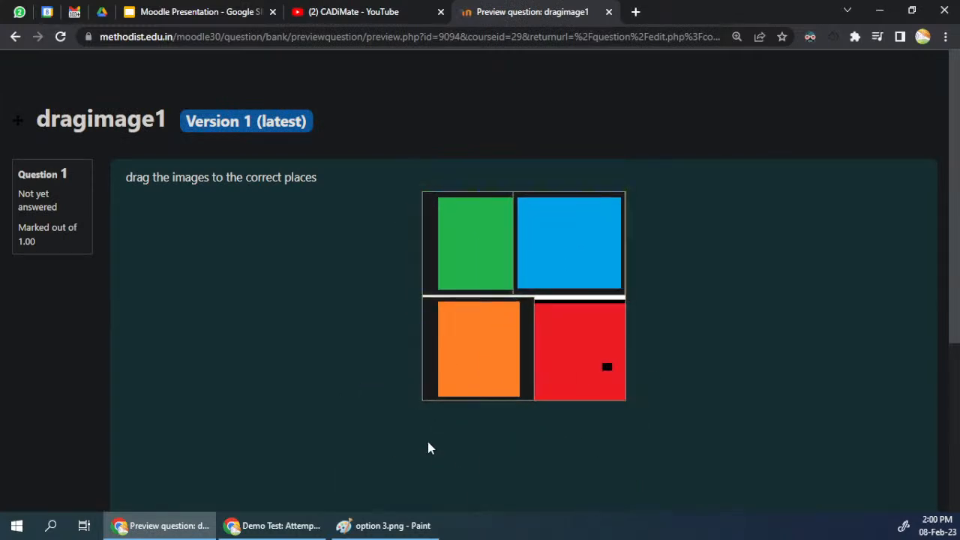
{"action": "scroll", "coordinate": [428, 451], "scroll_direction": "down", "scroll_amount": 3}
{"action": "left_click", "coordinate": [328, 300]}
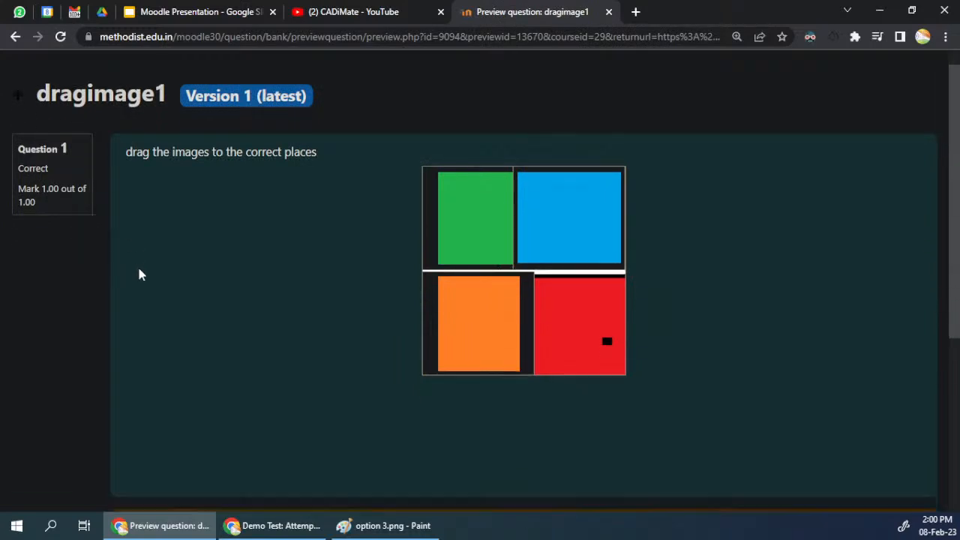
Step: Review the feedback and mark for the submitted answer and close the question preview
{"action": "scroll", "coordinate": [142, 274], "scroll_direction": "down", "scroll_amount": 4}
{"action": "scroll", "coordinate": [141, 274], "scroll_direction": "up", "scroll_amount": 3}
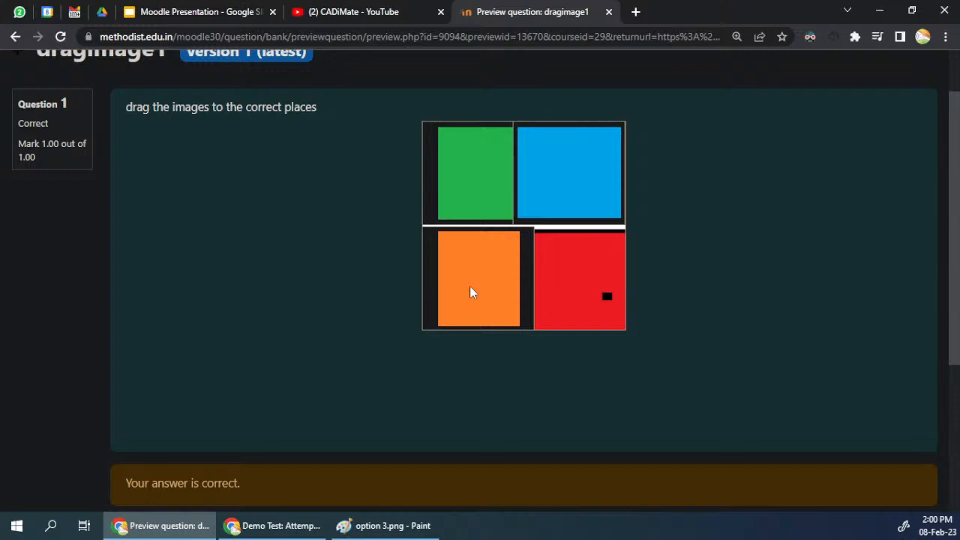
{"action": "scroll", "coordinate": [470, 292], "scroll_direction": "down", "scroll_amount": 2}
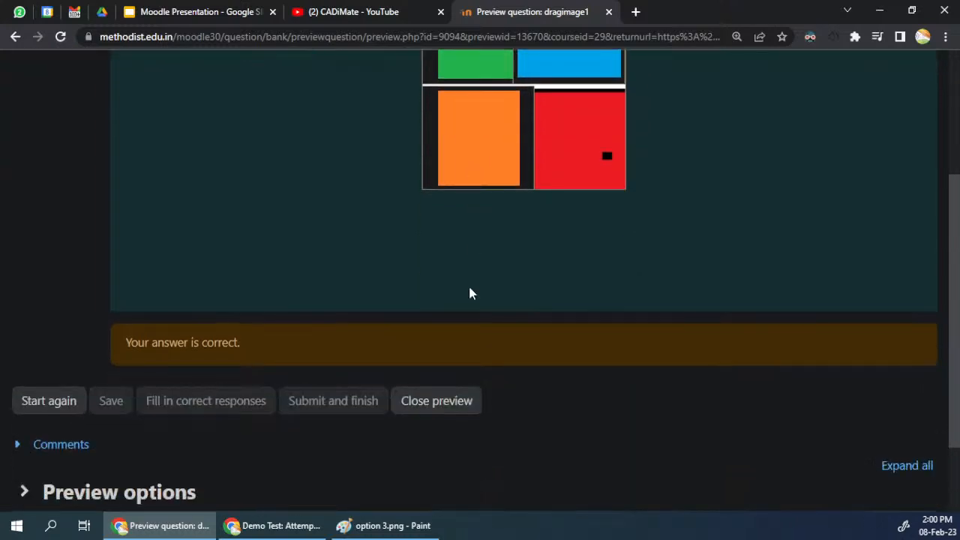
{"action": "left_click", "coordinate": [438, 409]}
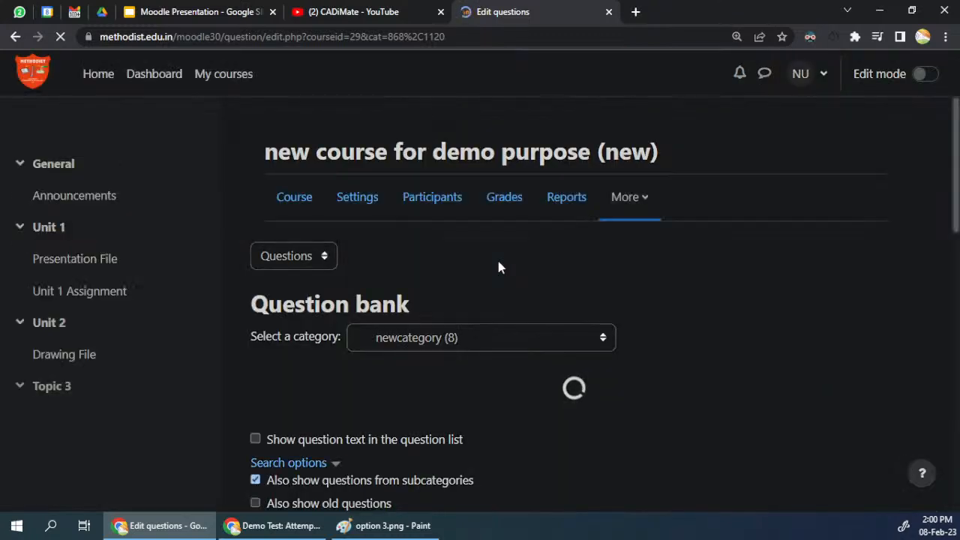
Step: Start a new Embedded answers (Cloze) question in newcategory from the question bank
{"action": "scroll", "coordinate": [395, 424], "scroll_direction": "down", "scroll_amount": 5}
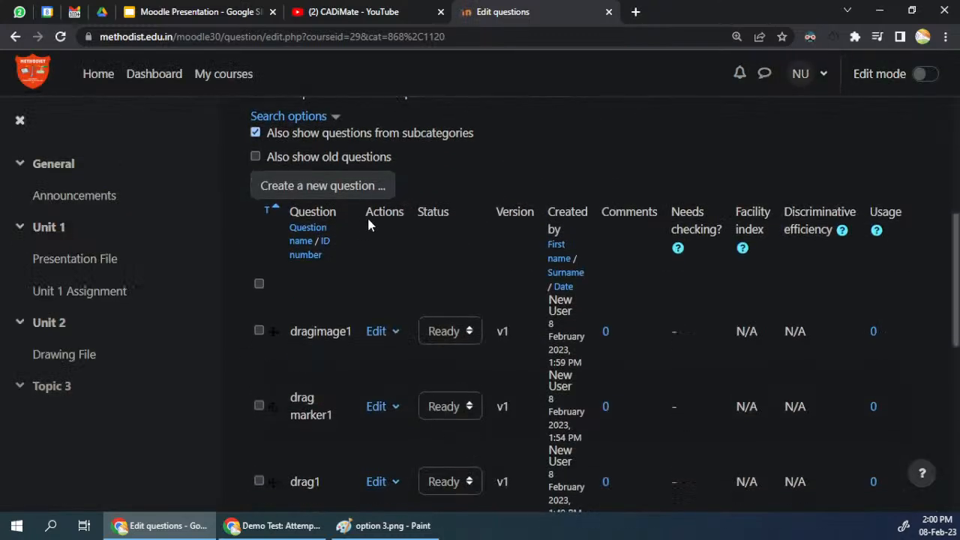
{"action": "scroll", "coordinate": [369, 221], "scroll_direction": "up", "scroll_amount": 3}
{"action": "left_click", "coordinate": [327, 403]}
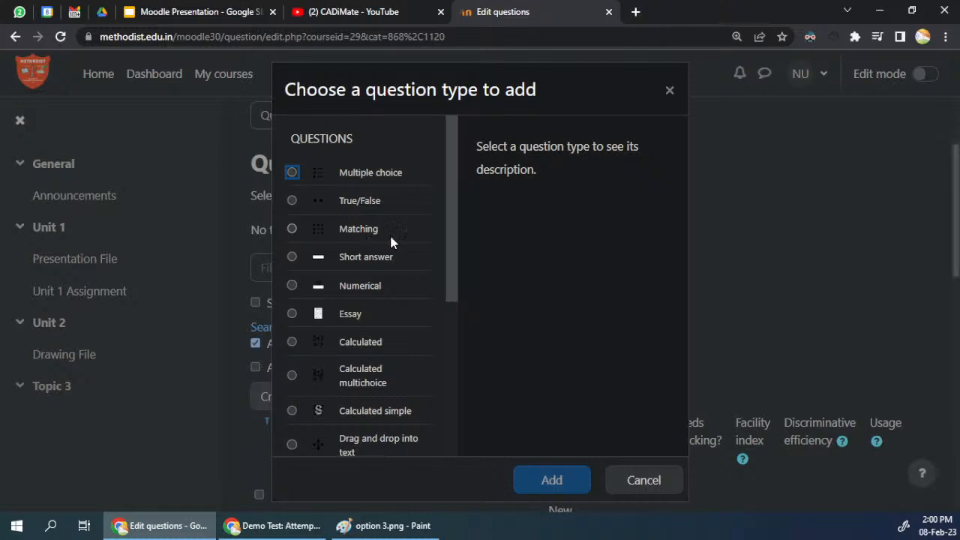
{"action": "left_click_drag", "start_coordinate": [453, 222], "coordinate": [452, 364]}
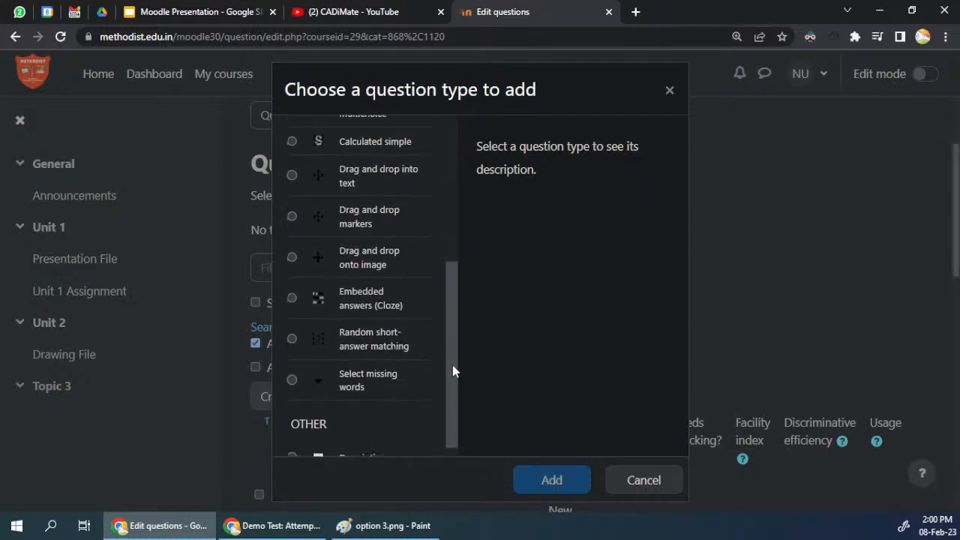
{"action": "left_click", "coordinate": [357, 306]}
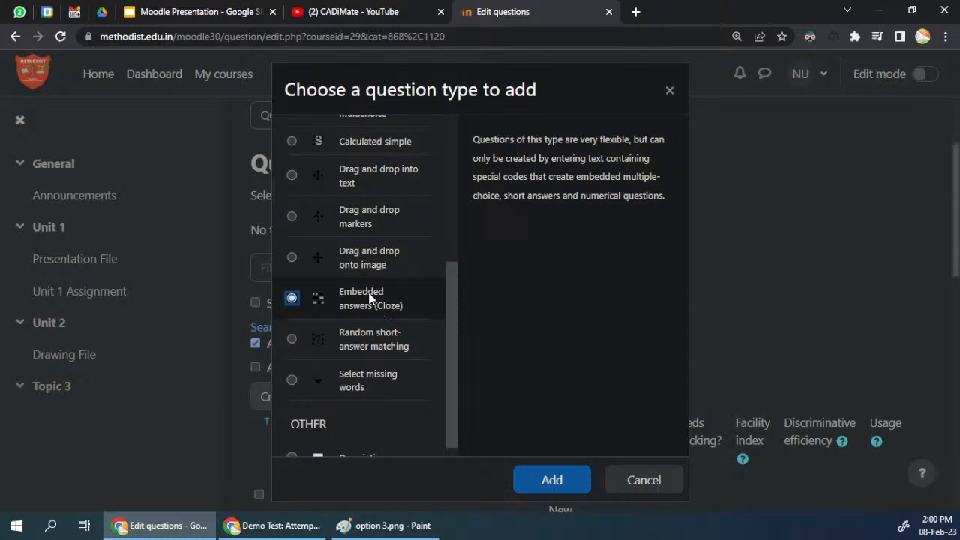
{"action": "left_click", "coordinate": [547, 480]}
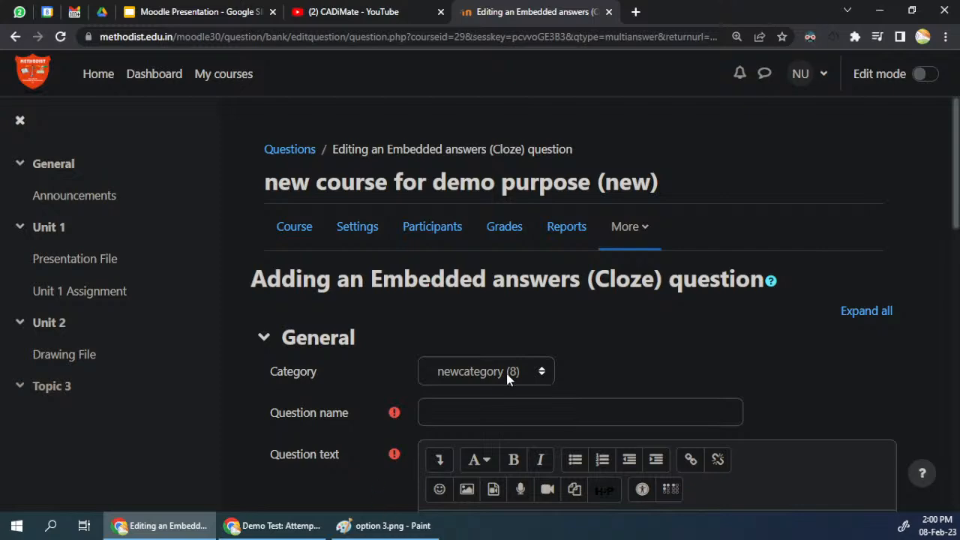
{"action": "scroll", "coordinate": [293, 466], "scroll_direction": "down", "scroll_amount": 5}
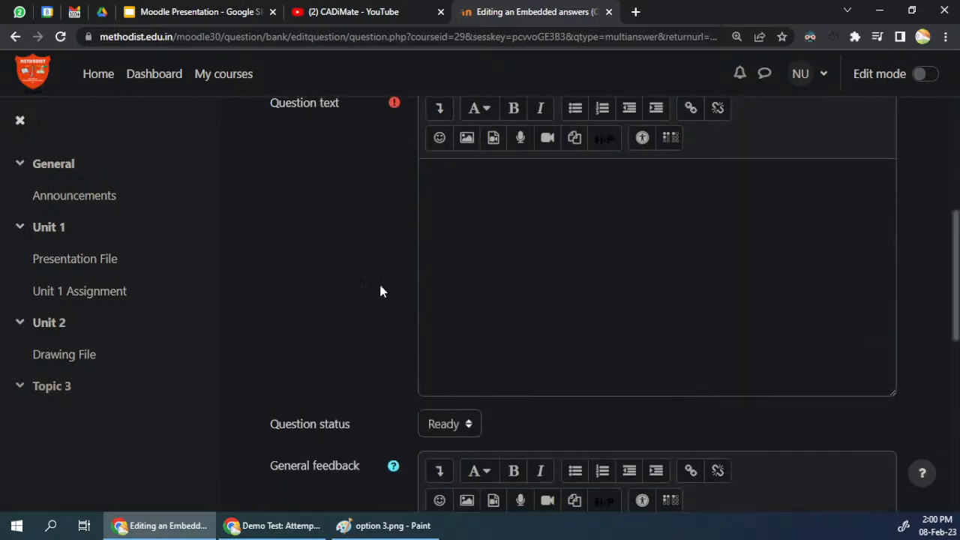
{"action": "scroll", "coordinate": [384, 293], "scroll_direction": "up", "scroll_amount": 4}
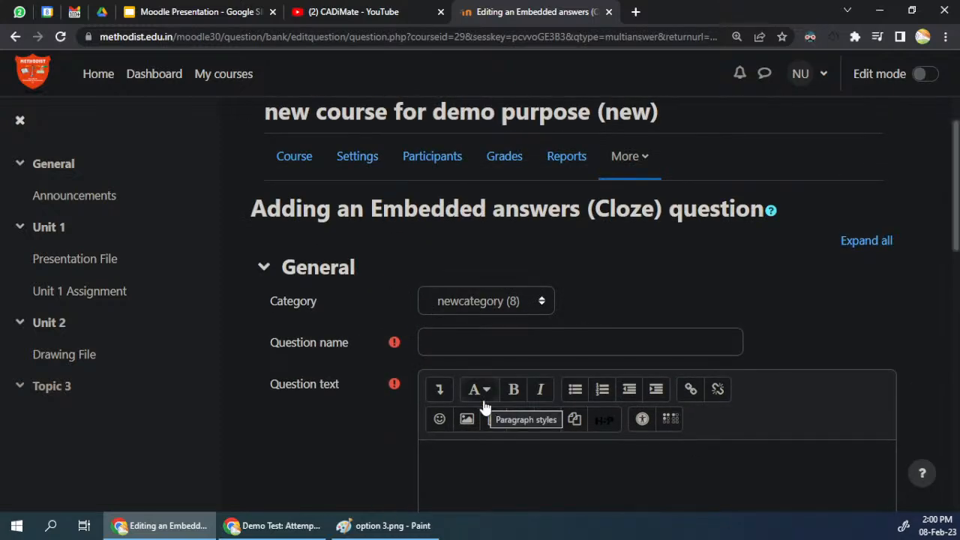
{"action": "scroll", "coordinate": [384, 378], "scroll_direction": "down", "scroll_amount": 5}
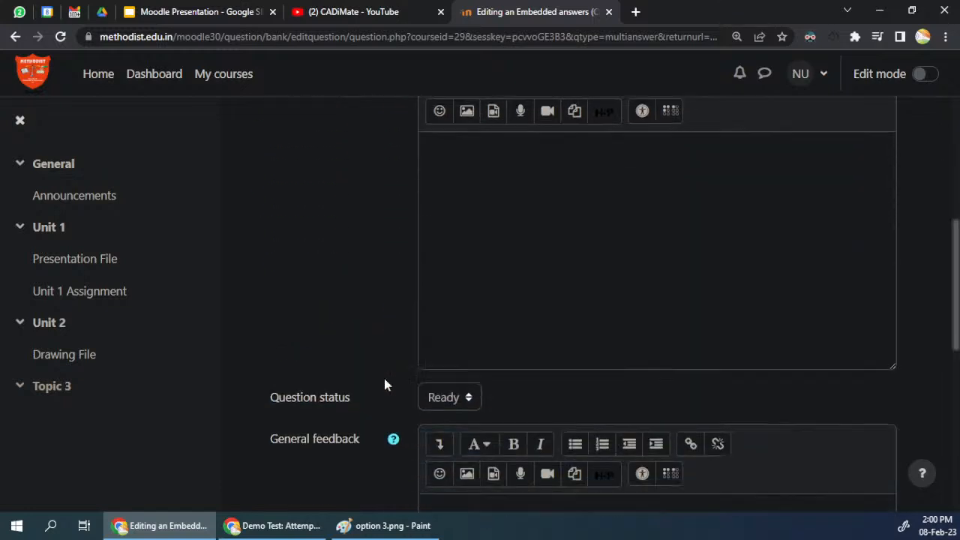
{"action": "scroll", "coordinate": [386, 384], "scroll_direction": "up", "scroll_amount": 5}
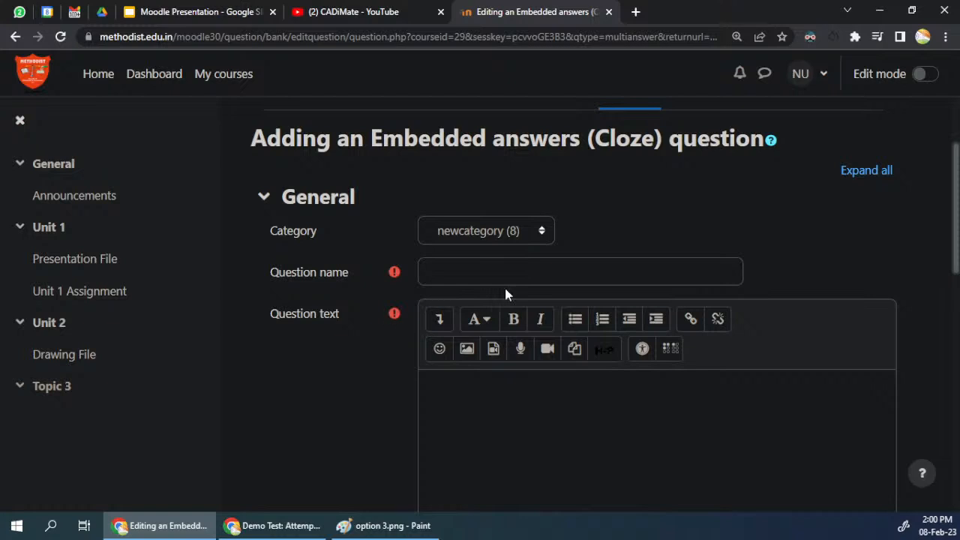
{"action": "left_click", "coordinate": [770, 142]}
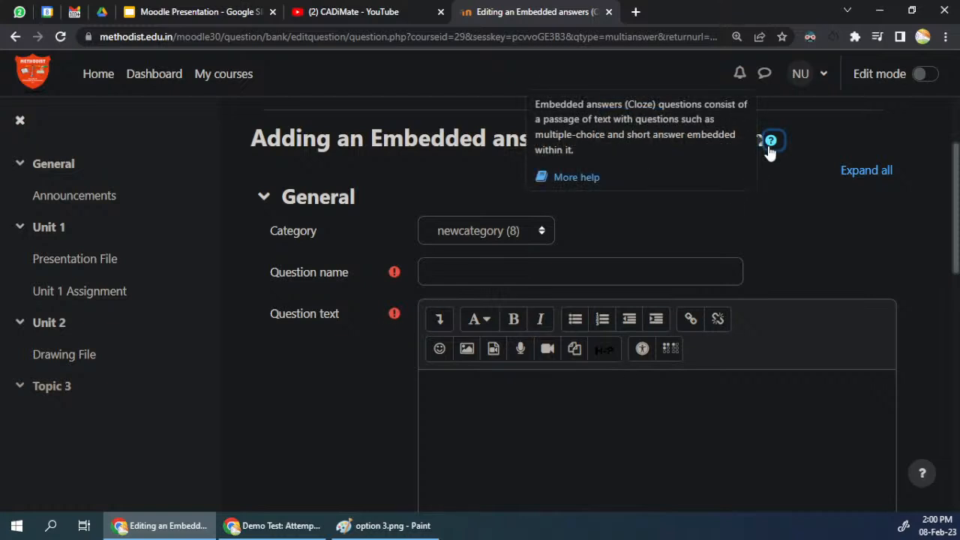
{"action": "left_click", "coordinate": [575, 178]}
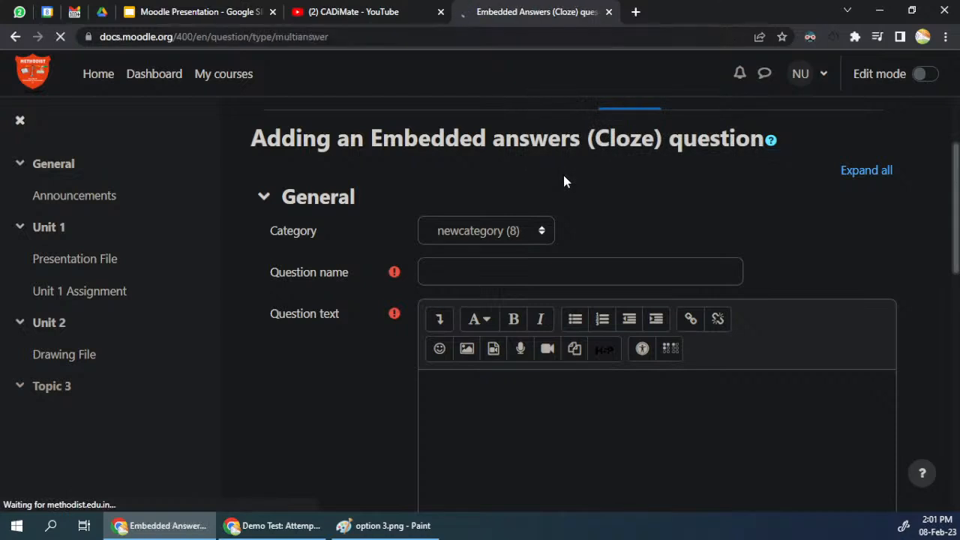
{"action": "left_click", "coordinate": [17, 38]}
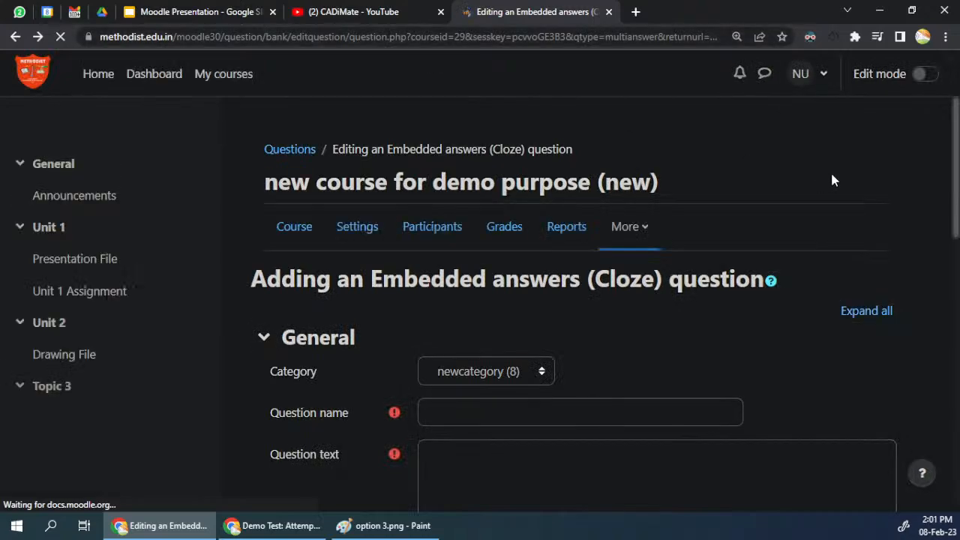
Step: Open the Moodle documentation on Embedded answers (Cloze) questions in a new browser tab and switch to it
{"action": "left_click", "coordinate": [772, 282]}
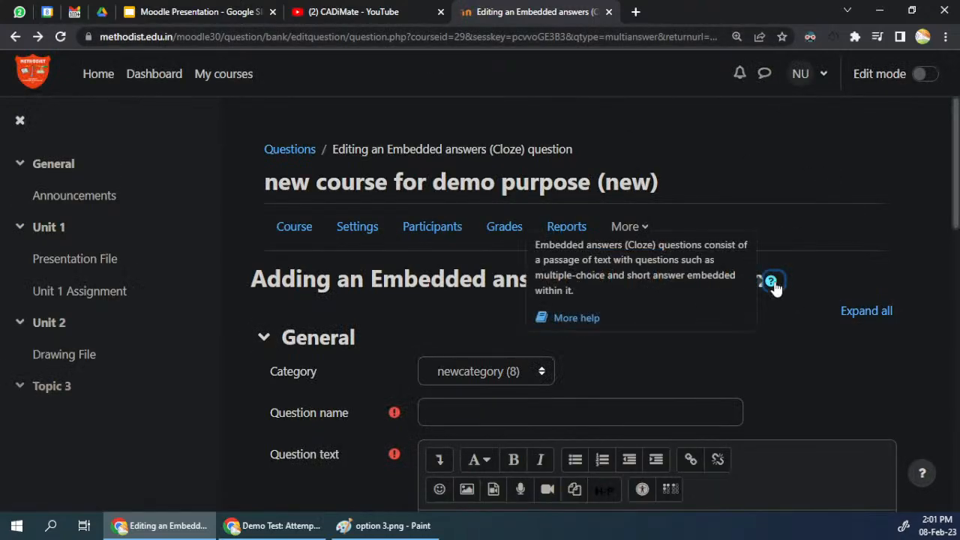
{"action": "left_click", "coordinate": [559, 321]}
{"action": "left_click", "coordinate": [676, 12]}
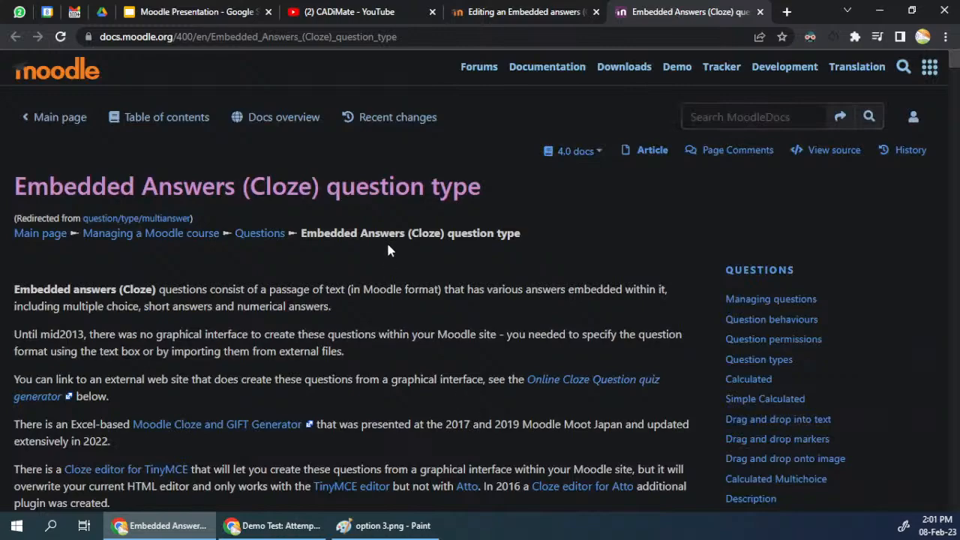
Step: Enlarge the Cloze documentation page to 175% and read through the sub-question type codes down to the city-matching code example
{"action": "scroll", "coordinate": [388, 249], "scroll_direction": "up", "scroll_amount": 4}
{"action": "scroll", "coordinate": [513, 347], "scroll_direction": "down", "scroll_amount": 3}
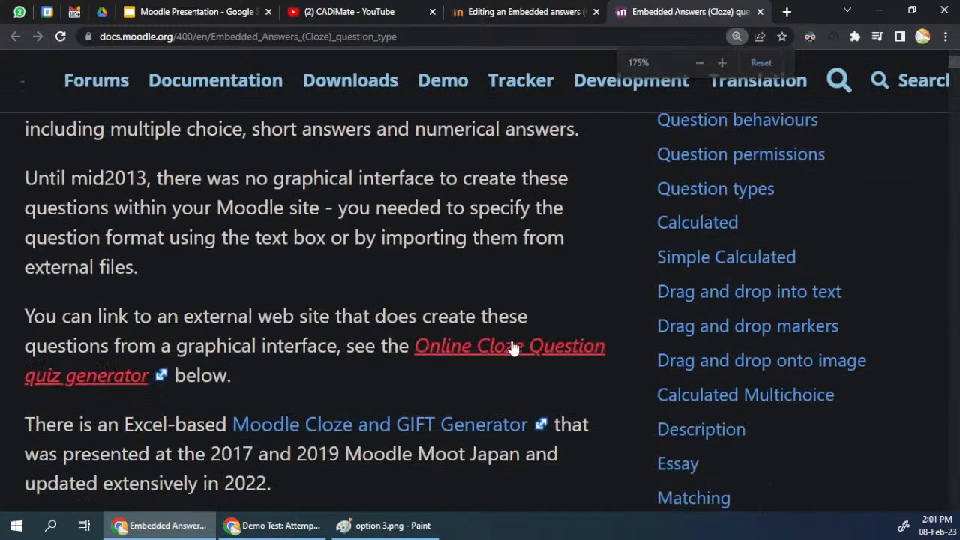
{"action": "scroll", "coordinate": [512, 349], "scroll_direction": "down", "scroll_amount": 6}
{"action": "scroll", "coordinate": [268, 304], "scroll_direction": "down", "scroll_amount": 15}
{"action": "scroll", "coordinate": [271, 304], "scroll_direction": "down", "scroll_amount": 10}
{"action": "scroll", "coordinate": [270, 295], "scroll_direction": "down", "scroll_amount": 10}
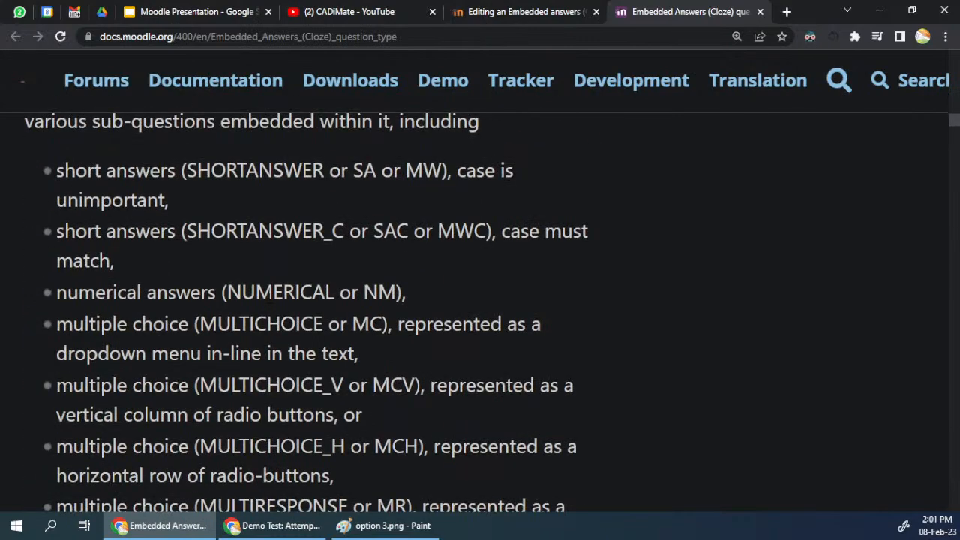
{"action": "left_click_drag", "start_coordinate": [56, 170], "coordinate": [448, 171]}
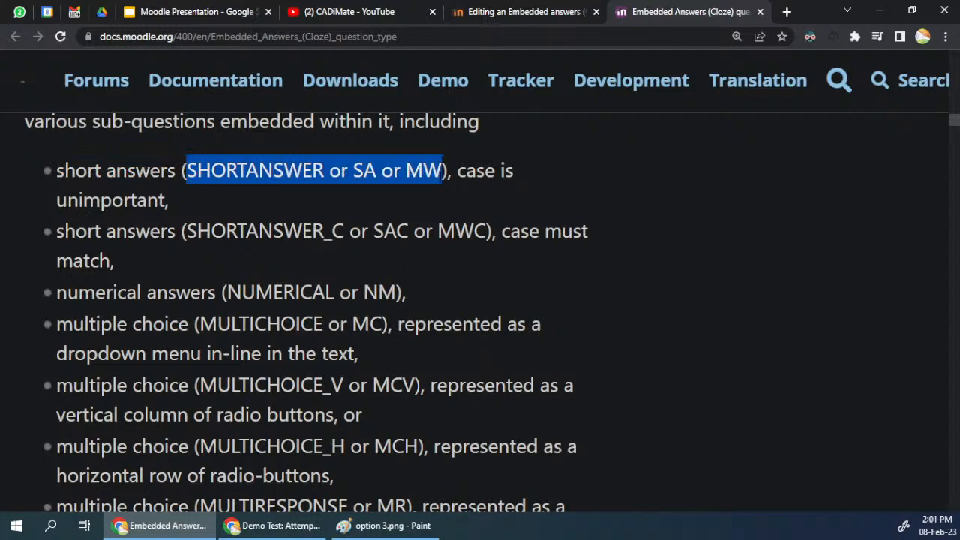
{"action": "scroll", "coordinate": [285, 278], "scroll_direction": "down", "scroll_amount": 10}
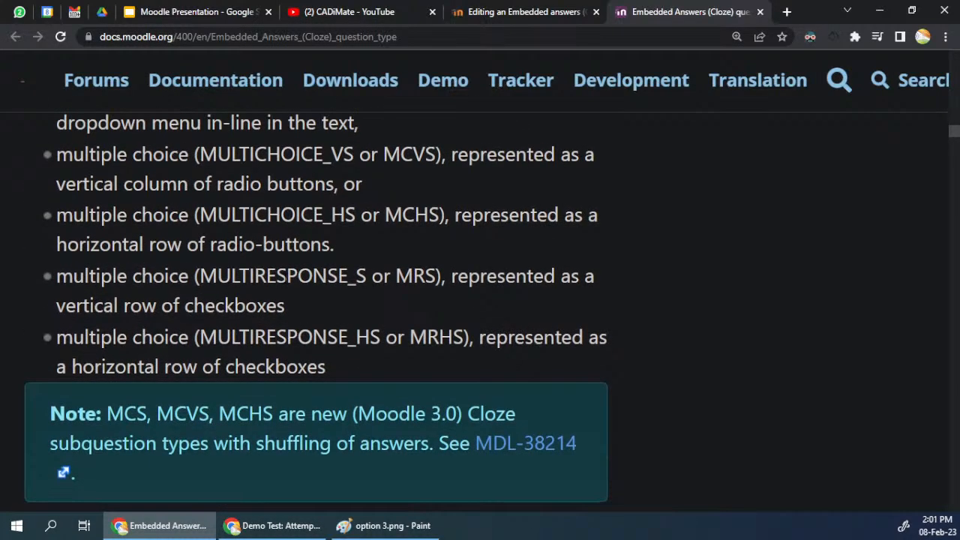
{"action": "scroll", "coordinate": [285, 278], "scroll_direction": "down", "scroll_amount": 8}
{"action": "scroll", "coordinate": [281, 283], "scroll_direction": "down", "scroll_amount": 12}
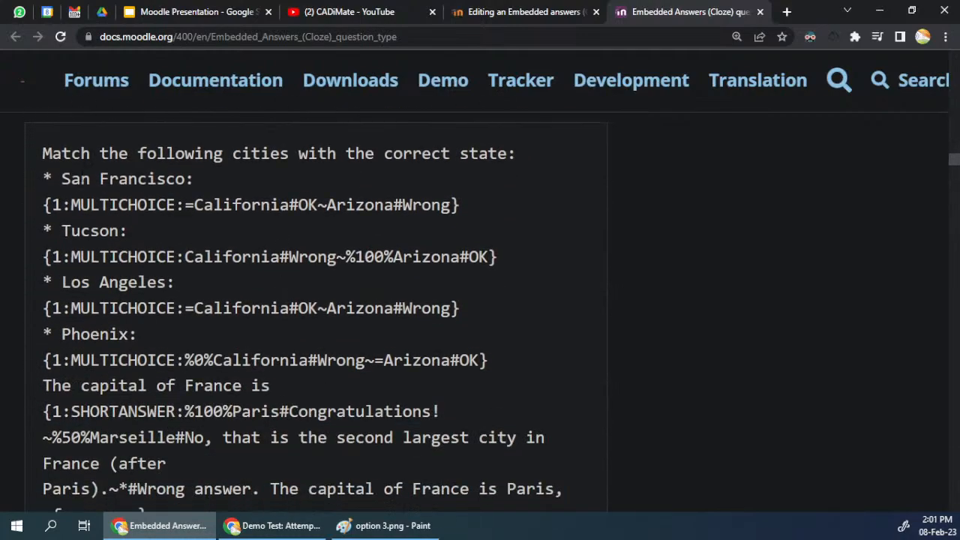
Step: Examine the San Francisco code in the city-matching example: sub-question type, answer options, feedback texts, correct-answer mark and separator
{"action": "left_click_drag", "start_coordinate": [62, 179], "coordinate": [223, 185]}
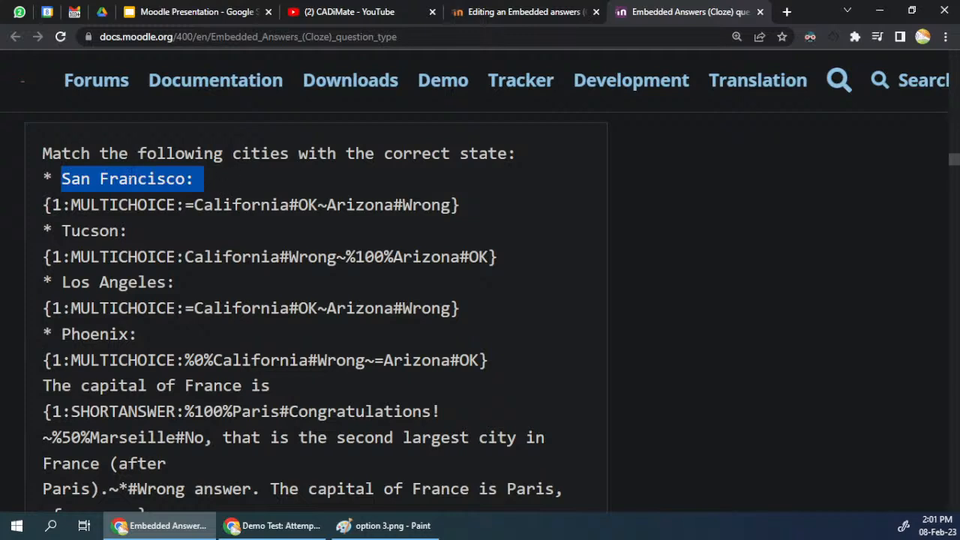
{"action": "left_click", "coordinate": [47, 205]}
{"action": "double_click", "coordinate": [123, 205]}
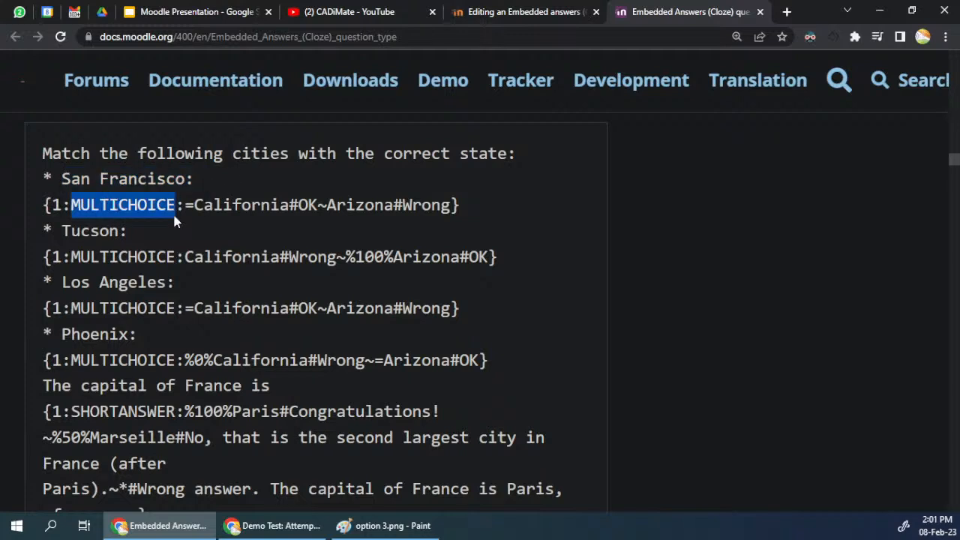
{"action": "left_click_drag", "start_coordinate": [184, 205], "coordinate": [475, 205]}
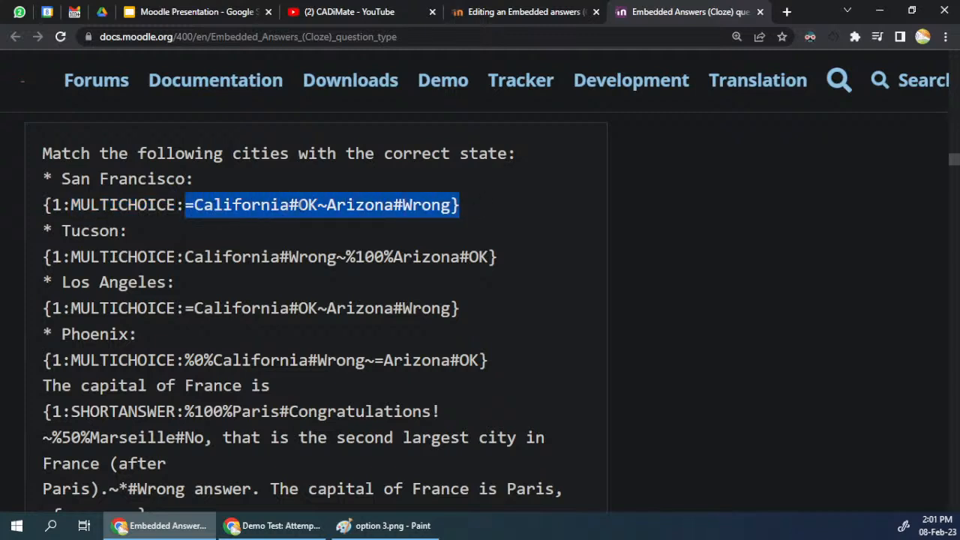
{"action": "left_click", "coordinate": [303, 205]}
{"action": "double_click", "coordinate": [307, 204]}
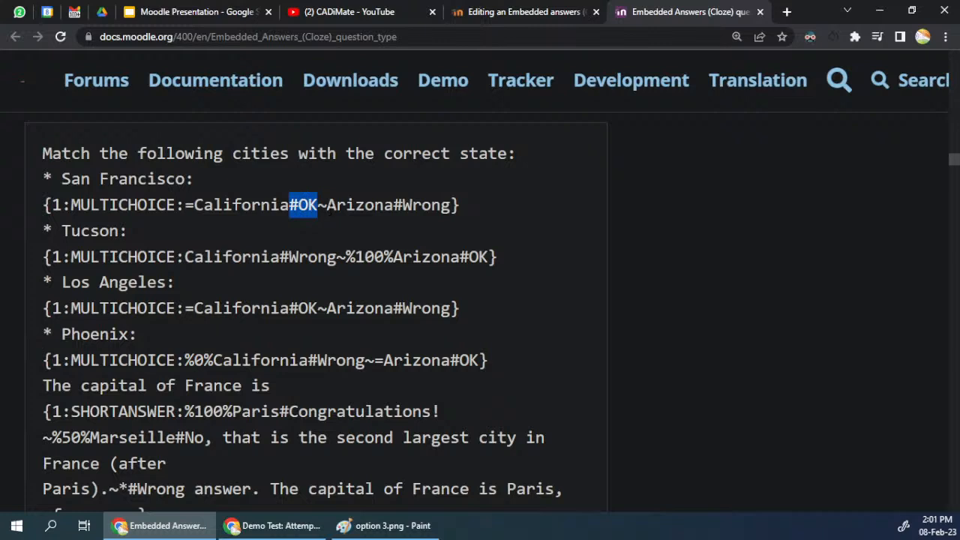
{"action": "left_click_drag", "start_coordinate": [394, 205], "coordinate": [450, 205]}
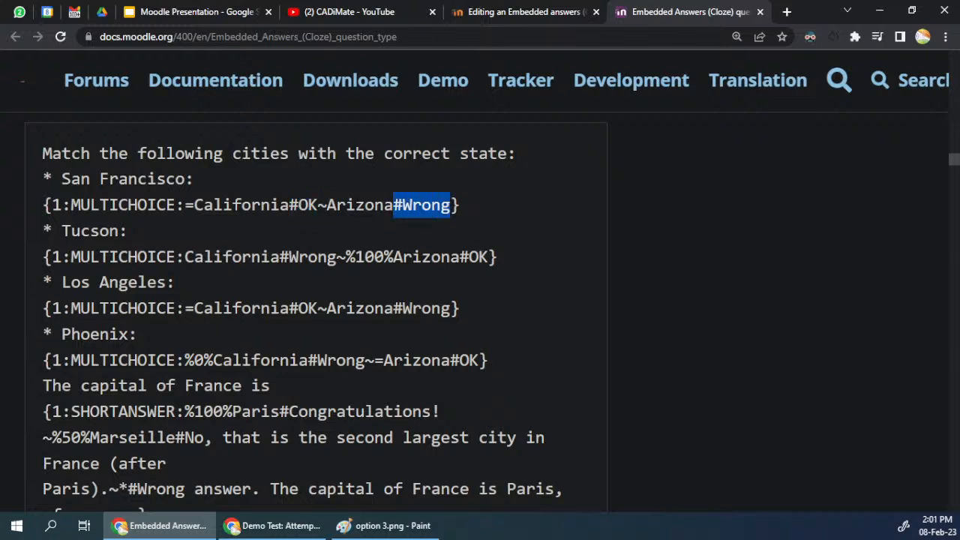
{"action": "double_click", "coordinate": [348, 206]}
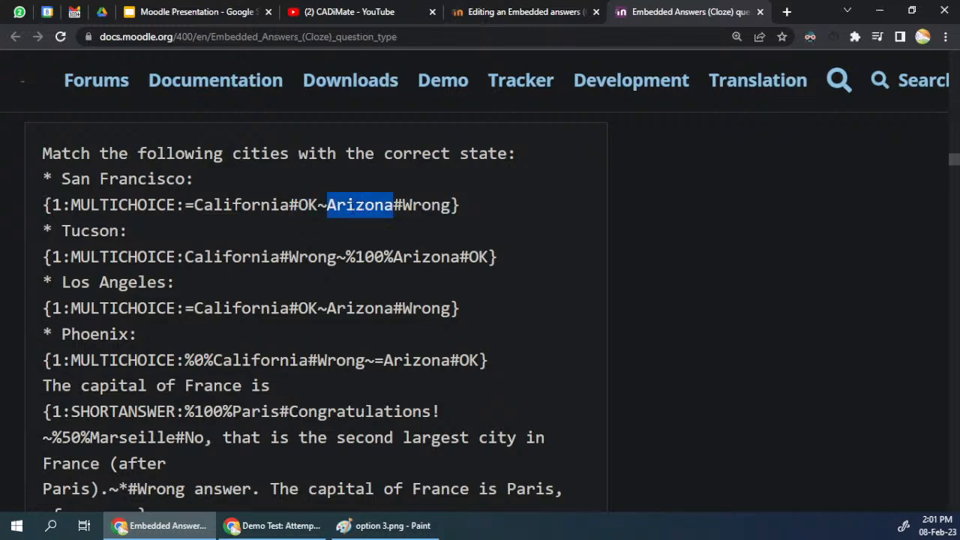
{"action": "left_click_drag", "start_coordinate": [185, 205], "coordinate": [194, 205]}
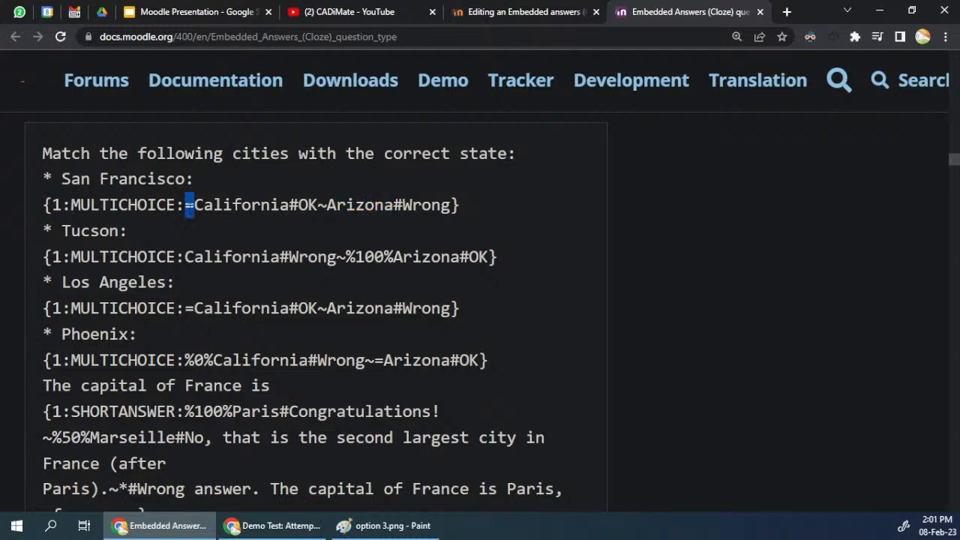
{"action": "left_click_drag", "start_coordinate": [327, 208], "coordinate": [318, 208]}
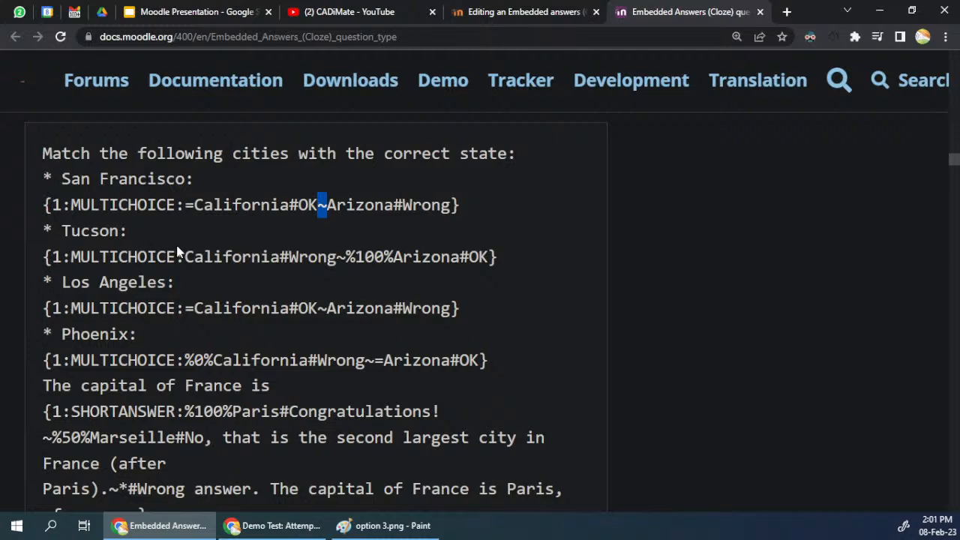
Step: Switch to the Embedded answers (Cloze) question form and place the cursor in the empty question text
{"action": "left_click", "coordinate": [525, 11]}
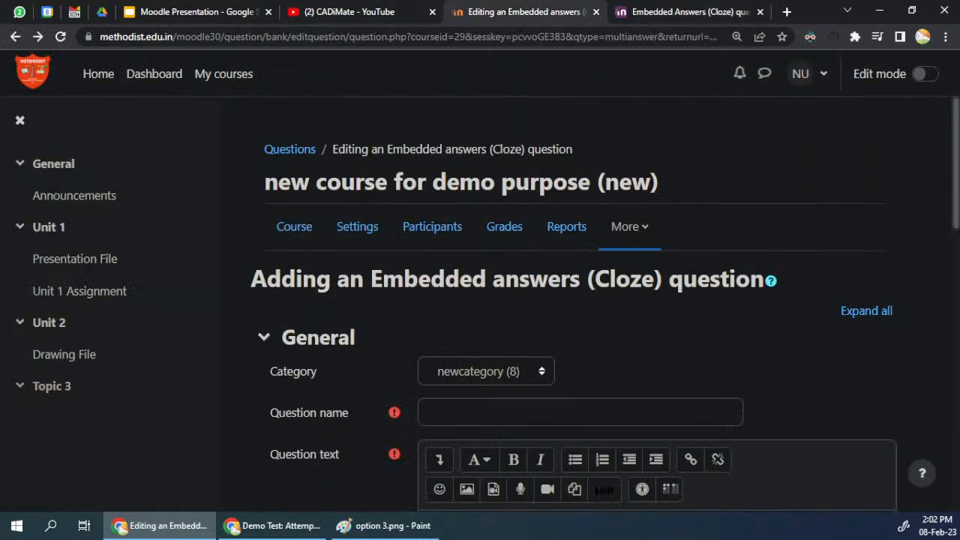
{"action": "scroll", "coordinate": [540, 227], "scroll_direction": "down", "scroll_amount": 5}
{"action": "left_click", "coordinate": [539, 228]}
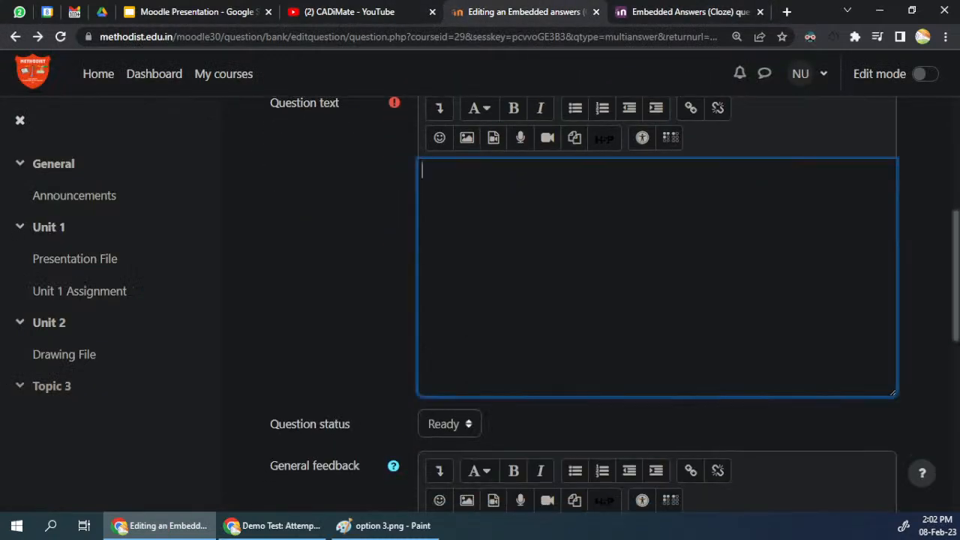
Step: Return to the Cloze documentation and read the city-matching result, Example 2, the sub-question structure rules and the question rendering section
{"action": "left_click", "coordinate": [737, 11]}
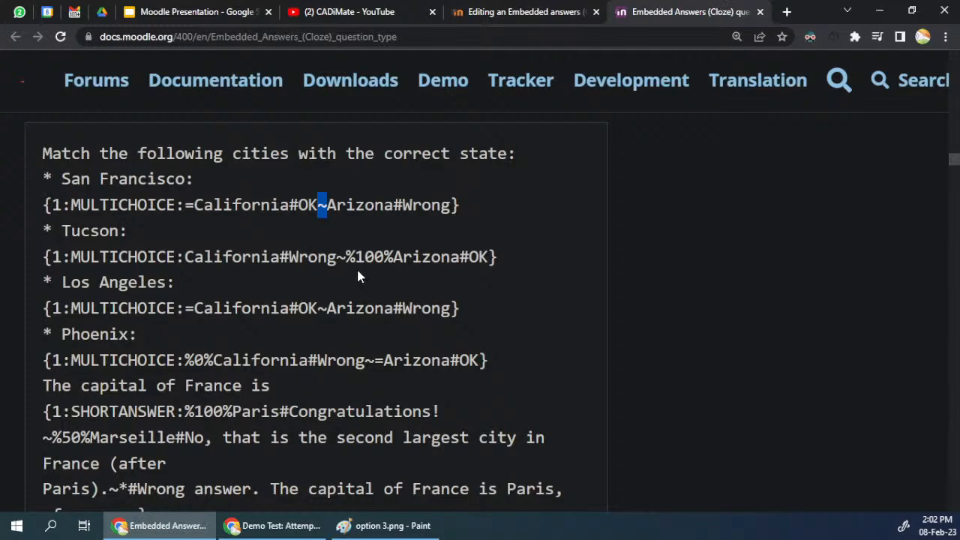
{"action": "scroll", "coordinate": [357, 268], "scroll_direction": "down", "scroll_amount": 6}
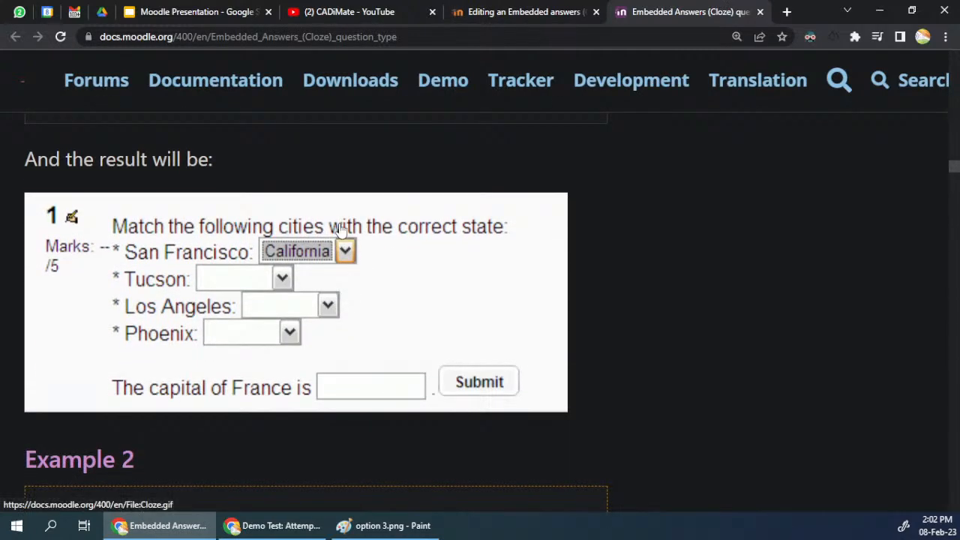
{"action": "scroll", "coordinate": [295, 319], "scroll_direction": "down", "scroll_amount": 6}
{"action": "scroll", "coordinate": [294, 318], "scroll_direction": "down", "scroll_amount": 12}
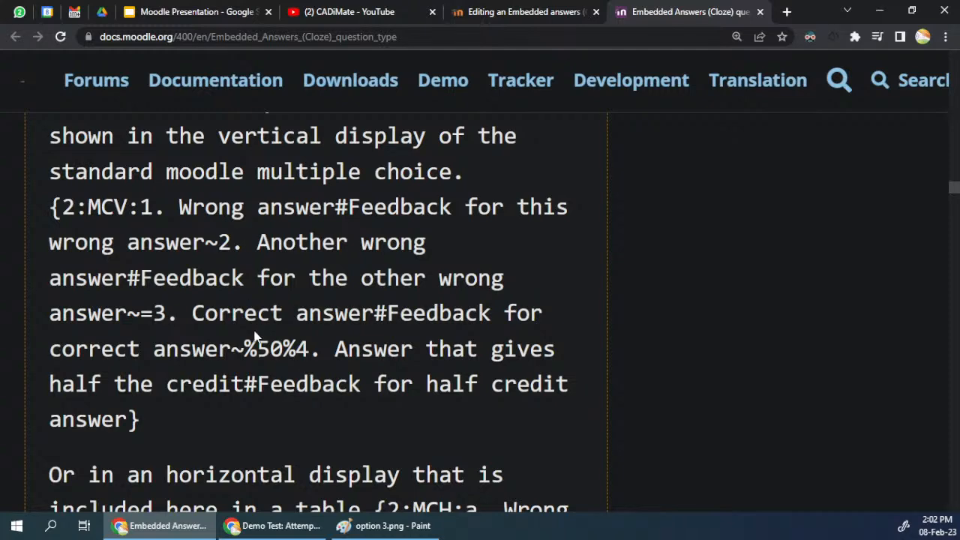
{"action": "scroll", "coordinate": [255, 338], "scroll_direction": "down", "scroll_amount": 9}
{"action": "scroll", "coordinate": [255, 342], "scroll_direction": "up", "scroll_amount": 20}
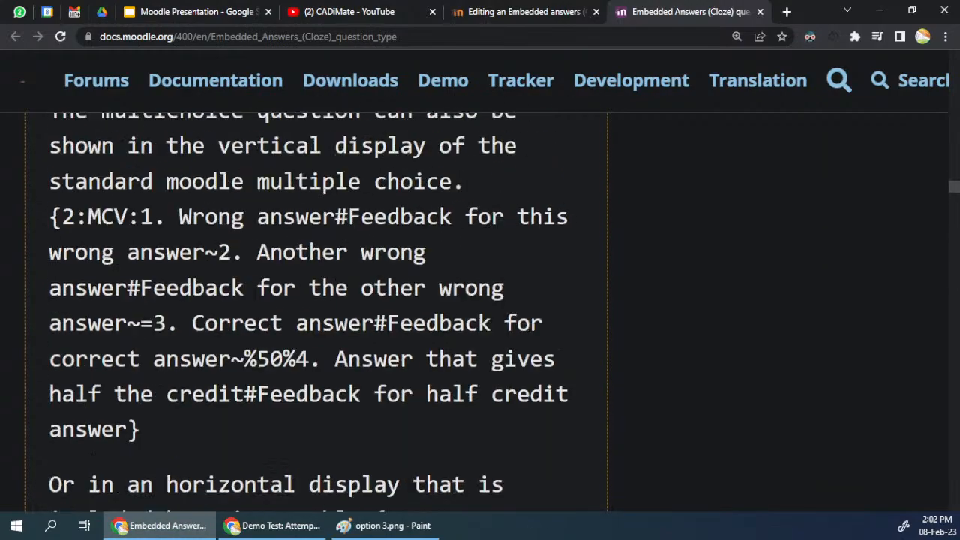
{"action": "scroll", "coordinate": [255, 342], "scroll_direction": "up", "scroll_amount": 6}
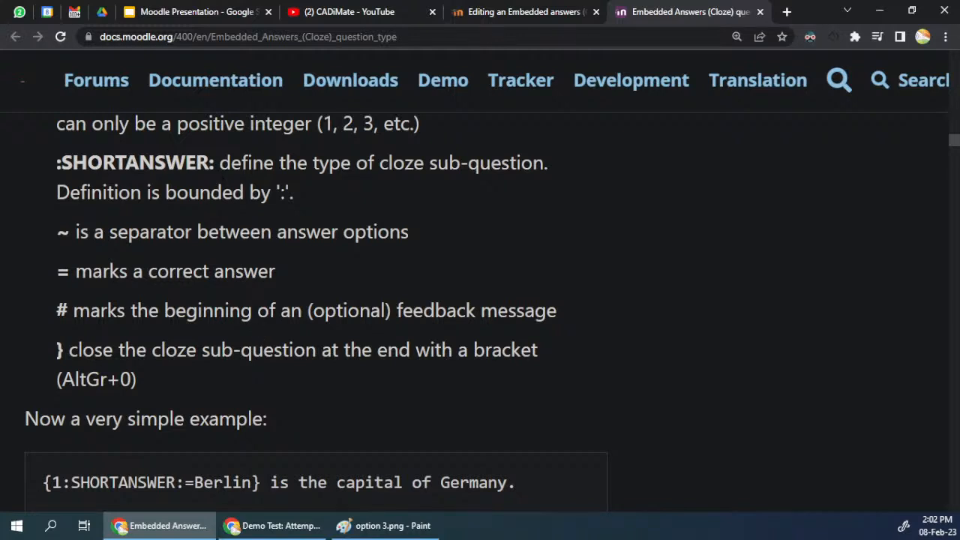
{"action": "scroll", "coordinate": [269, 416], "scroll_direction": "down", "scroll_amount": 4}
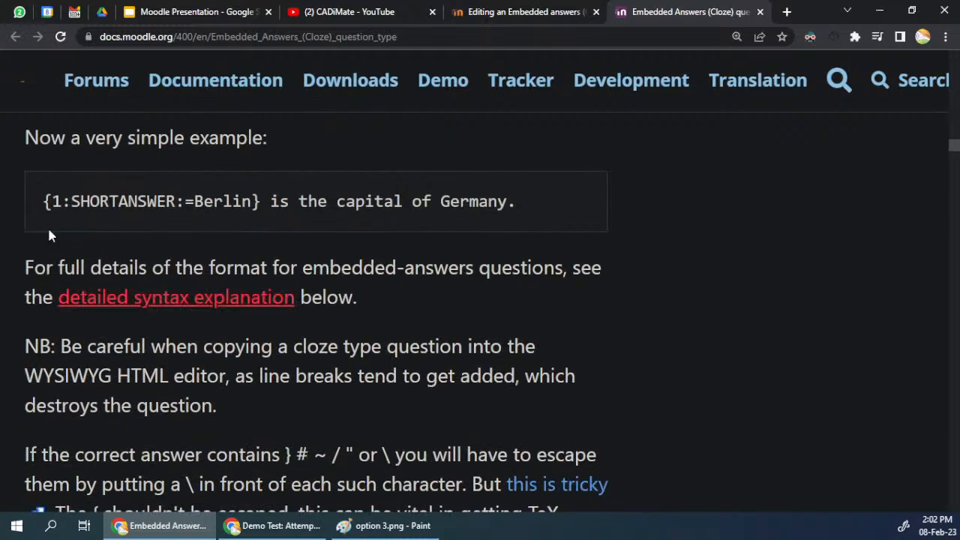
{"action": "scroll", "coordinate": [180, 248], "scroll_direction": "up", "scroll_amount": 3}
{"action": "scroll", "coordinate": [186, 258], "scroll_direction": "up", "scroll_amount": 8}
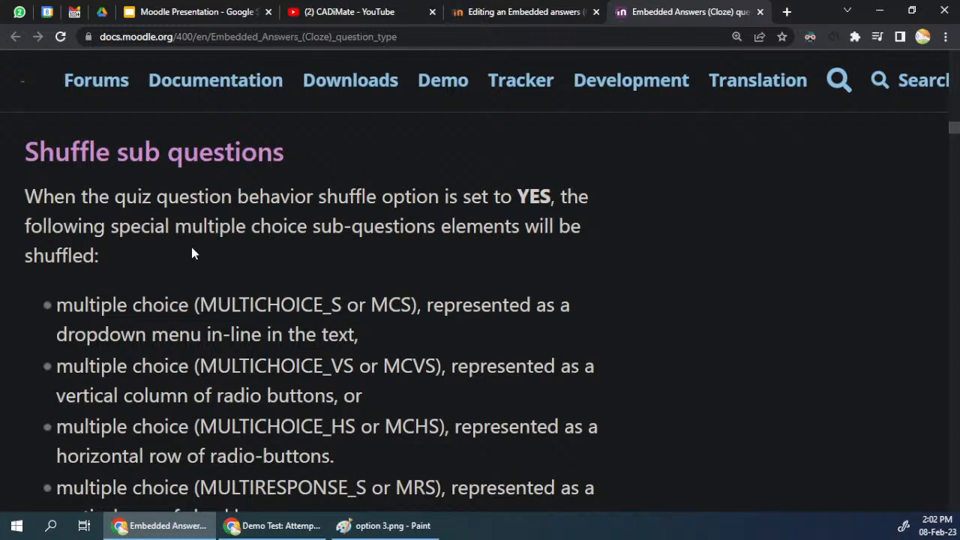
{"action": "mouse_move", "coordinate": [342, 14]}
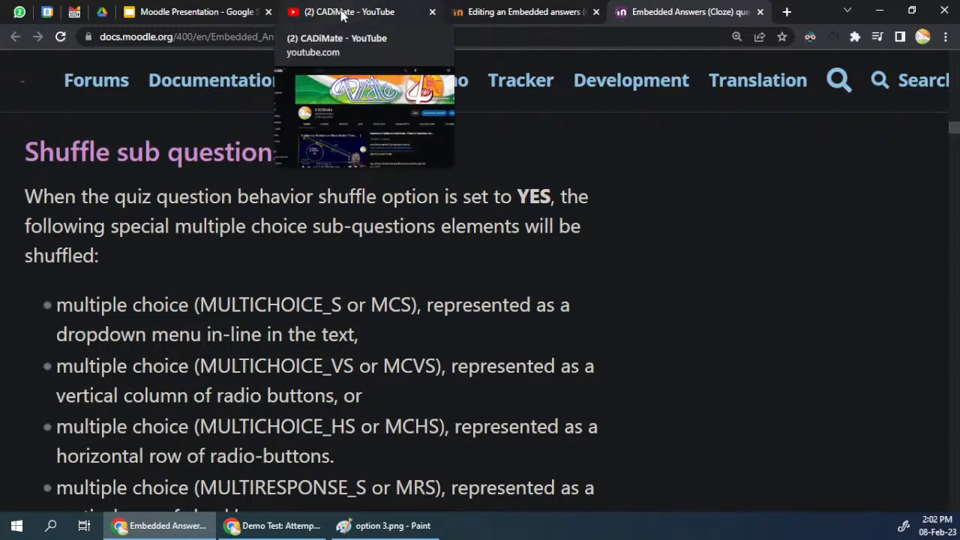
{"action": "scroll", "coordinate": [578, 315], "scroll_direction": "up", "scroll_amount": 10}
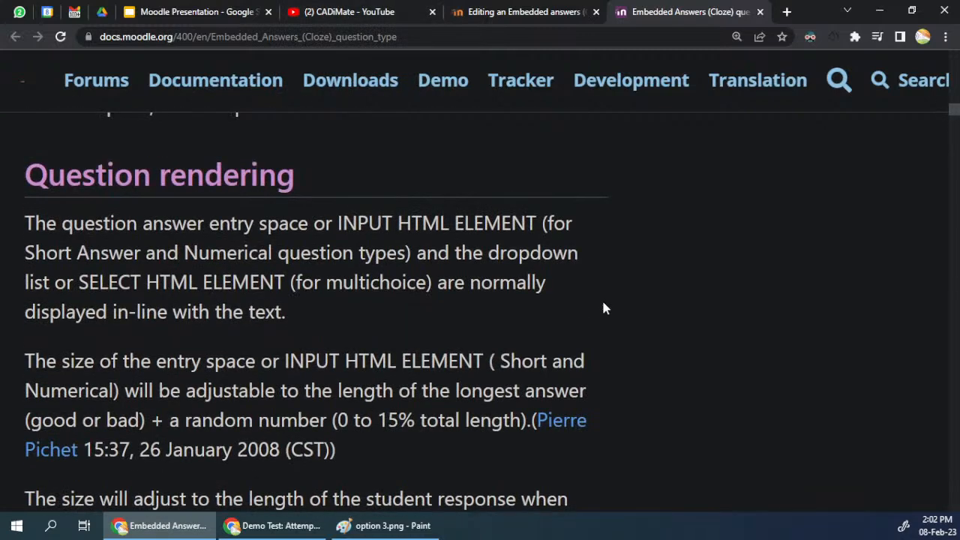
Step: Glance at the question form, then look through the documentation from the shuffle options and syntax rules down to the Example 2 code
{"action": "left_click", "coordinate": [533, 9]}
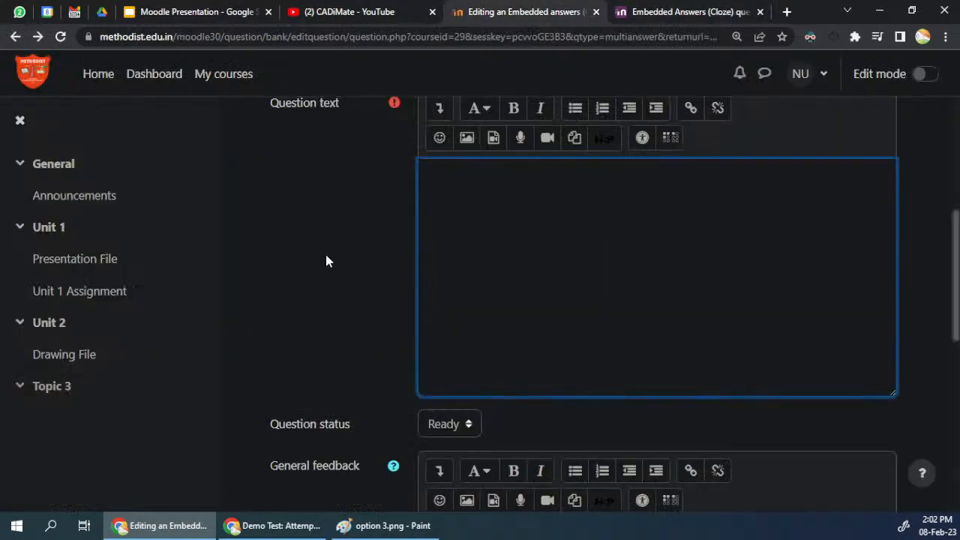
{"action": "scroll", "coordinate": [328, 256], "scroll_direction": "up", "scroll_amount": 3}
{"action": "left_click", "coordinate": [691, 12]}
{"action": "scroll", "coordinate": [322, 300], "scroll_direction": "down", "scroll_amount": 5}
{"action": "scroll", "coordinate": [321, 300], "scroll_direction": "up", "scroll_amount": 11}
{"action": "scroll", "coordinate": [328, 294], "scroll_direction": "down", "scroll_amount": 10}
{"action": "scroll", "coordinate": [313, 310], "scroll_direction": "down", "scroll_amount": 6}
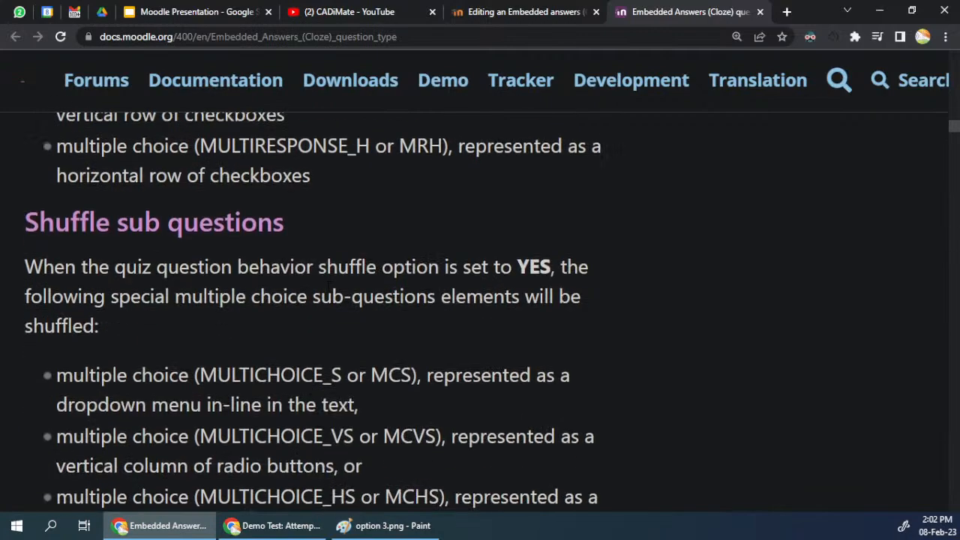
{"action": "scroll", "coordinate": [197, 275], "scroll_direction": "down", "scroll_amount": 15}
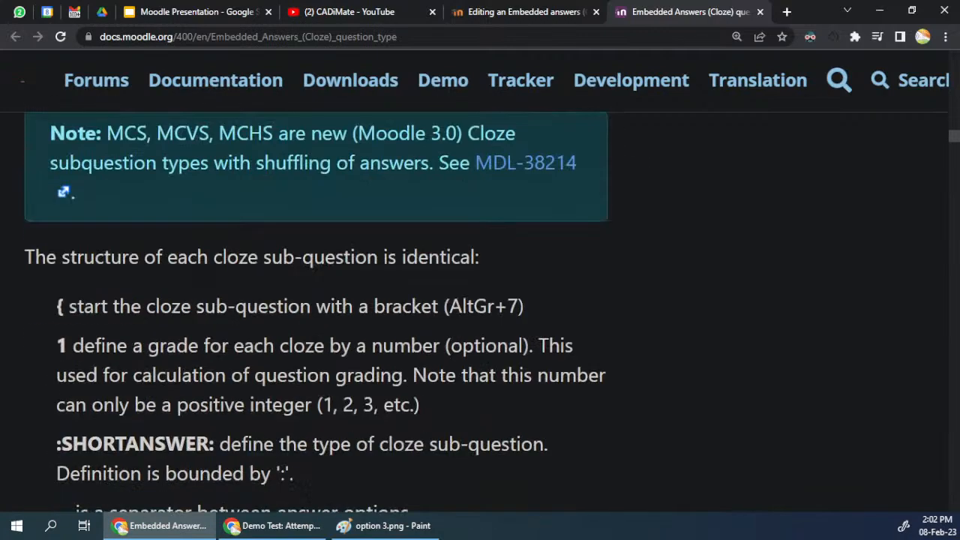
{"action": "scroll", "coordinate": [196, 276], "scroll_direction": "down", "scroll_amount": 8}
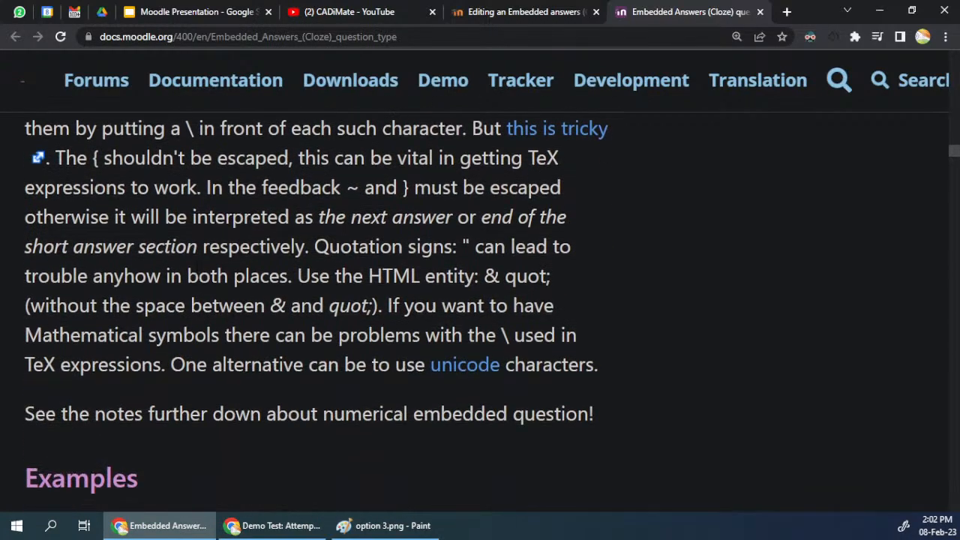
{"action": "scroll", "coordinate": [93, 201], "scroll_direction": "down", "scroll_amount": 15}
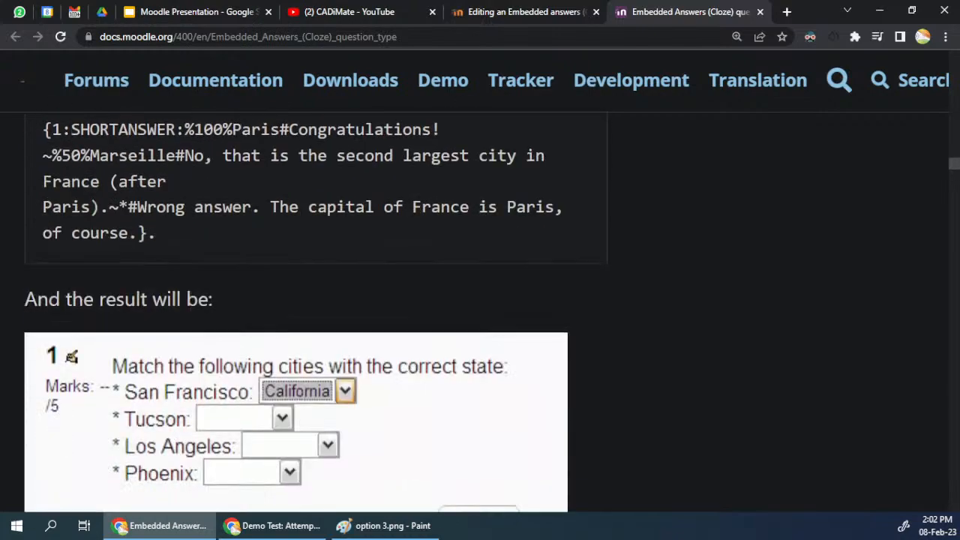
{"action": "scroll", "coordinate": [315, 300], "scroll_direction": "up", "scroll_amount": 7}
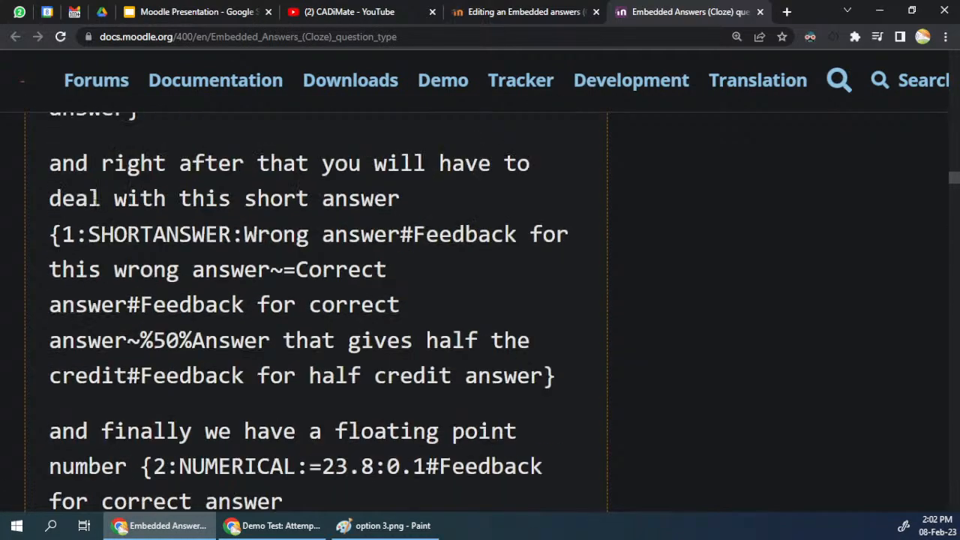
Step: Reduce the documentation page to 125% and copy Example 2's first two paragraphs, containing the MULTICHOICE and SHORTANSWER codes
{"action": "key", "text": "ctrl+minus"}
{"action": "scroll", "coordinate": [97, 258], "scroll_direction": "up", "scroll_amount": 10}
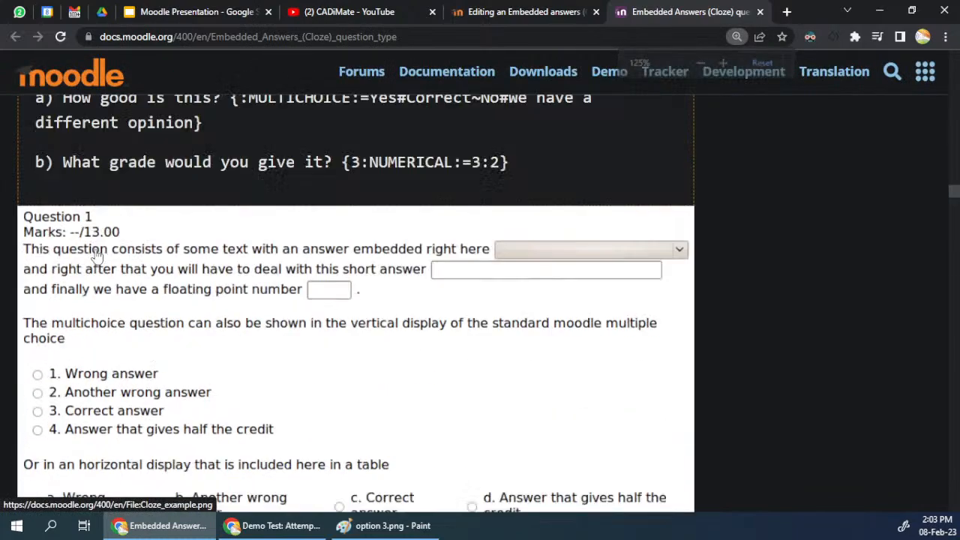
{"action": "scroll", "coordinate": [98, 257], "scroll_direction": "up", "scroll_amount": 3}
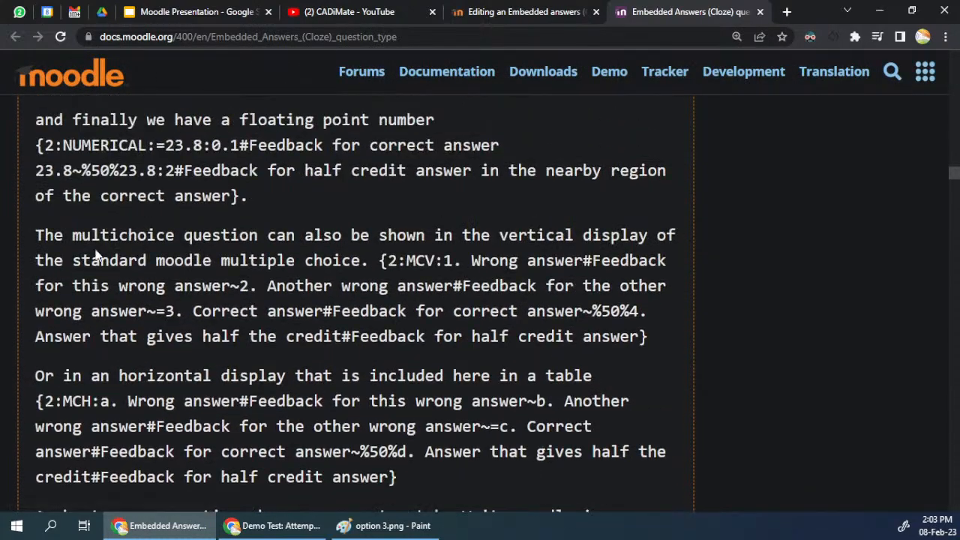
{"action": "scroll", "coordinate": [87, 168], "scroll_direction": "up", "scroll_amount": 5}
{"action": "scroll", "coordinate": [76, 201], "scroll_direction": "up", "scroll_amount": 2}
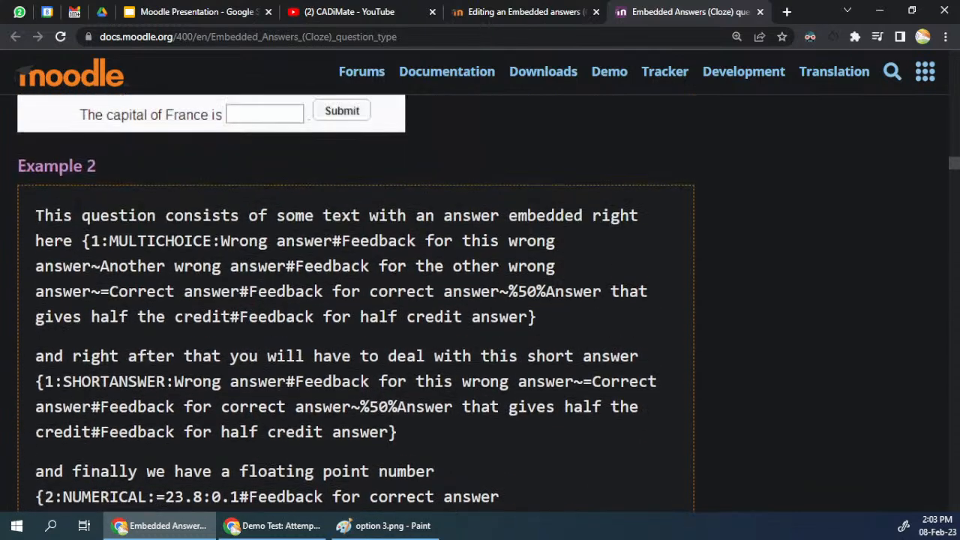
{"action": "left_click_drag", "start_coordinate": [36, 216], "coordinate": [423, 364]}
{"action": "key", "text": "ctrl+c"}
{"action": "scroll", "coordinate": [257, 337], "scroll_direction": "down", "scroll_amount": 1}
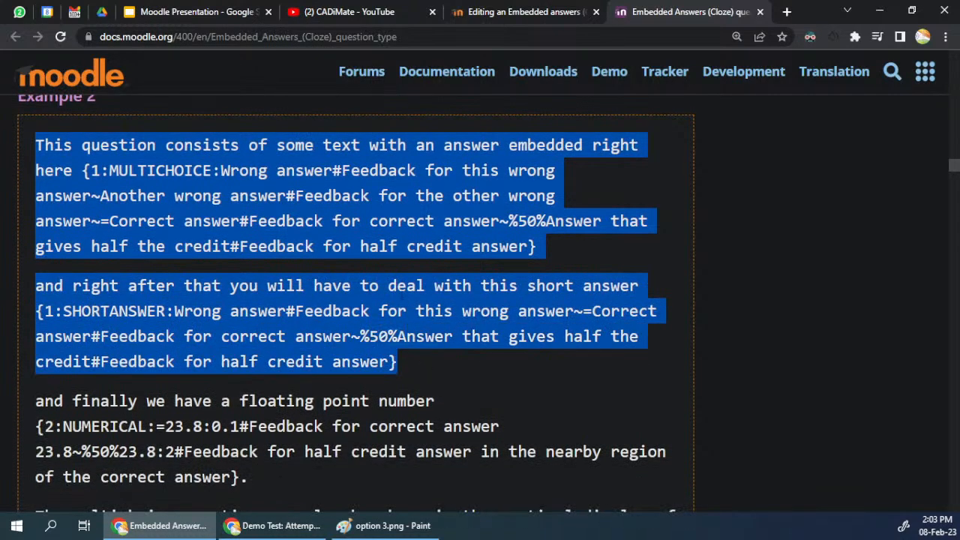
Step: Paste the copied MULTICHOICE and SHORTANSWER paragraphs into the question text of the new Cloze question
{"action": "left_click", "coordinate": [525, 11]}
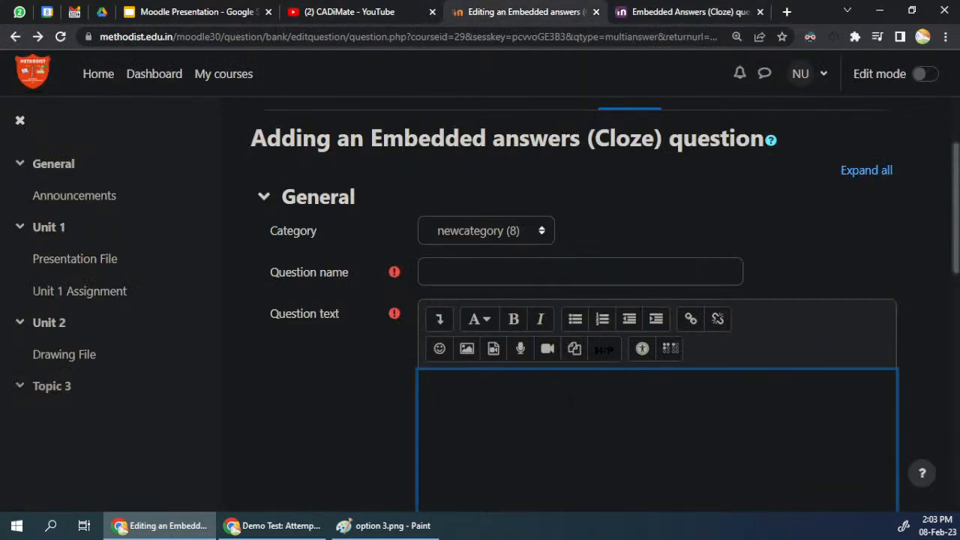
{"action": "key", "text": "ctrl+v"}
{"action": "scroll", "coordinate": [604, 307], "scroll_direction": "down", "scroll_amount": 2}
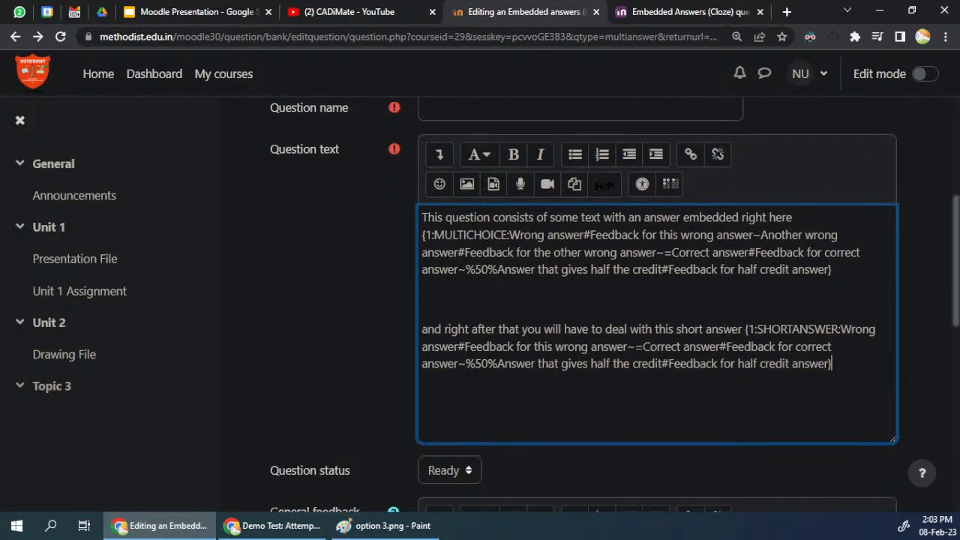
Step: Name the Cloze question embed1 and save it to the question bank
{"action": "scroll", "coordinate": [520, 124], "scroll_direction": "up", "scroll_amount": 1}
{"action": "left_click", "coordinate": [518, 176]}
{"action": "type", "text": "embed1"}
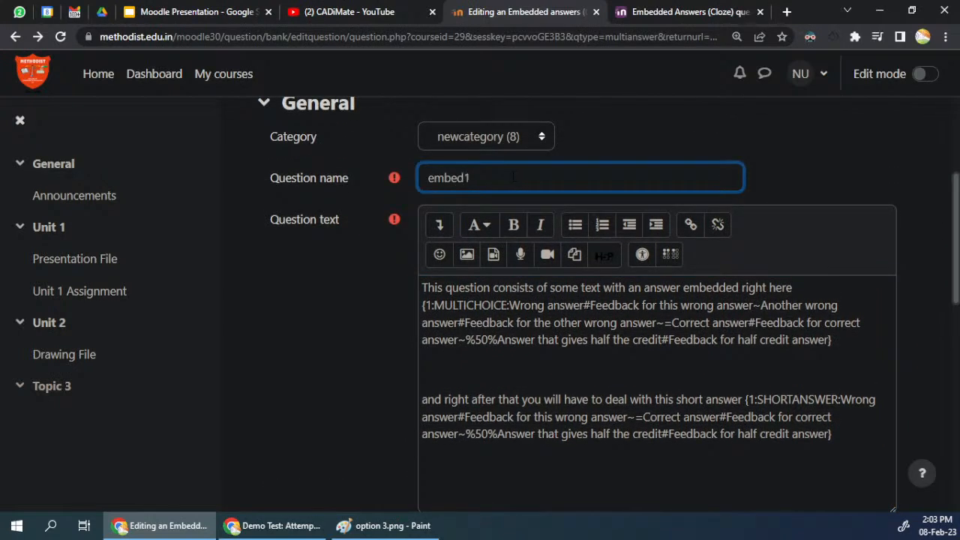
{"action": "key", "text": "Tab"}
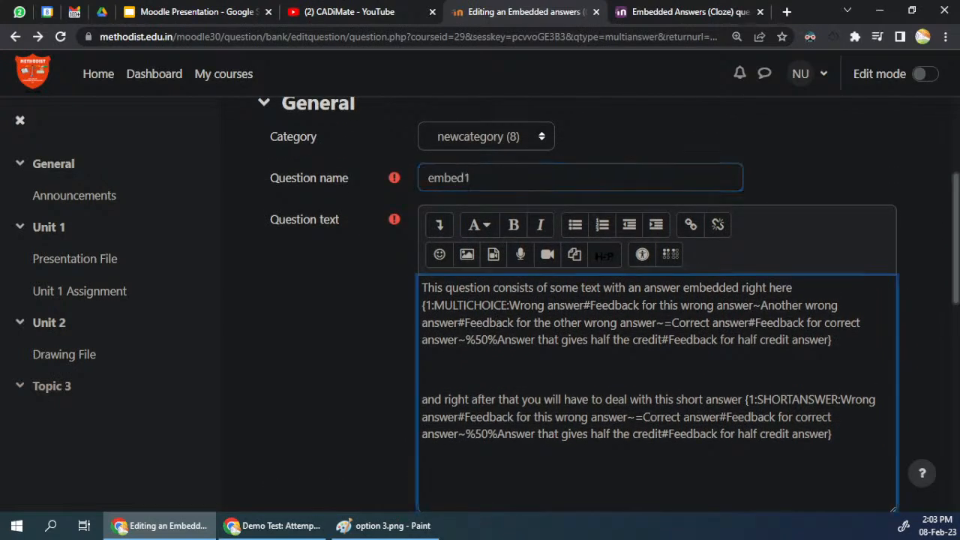
{"action": "scroll", "coordinate": [318, 365], "scroll_direction": "down", "scroll_amount": 6}
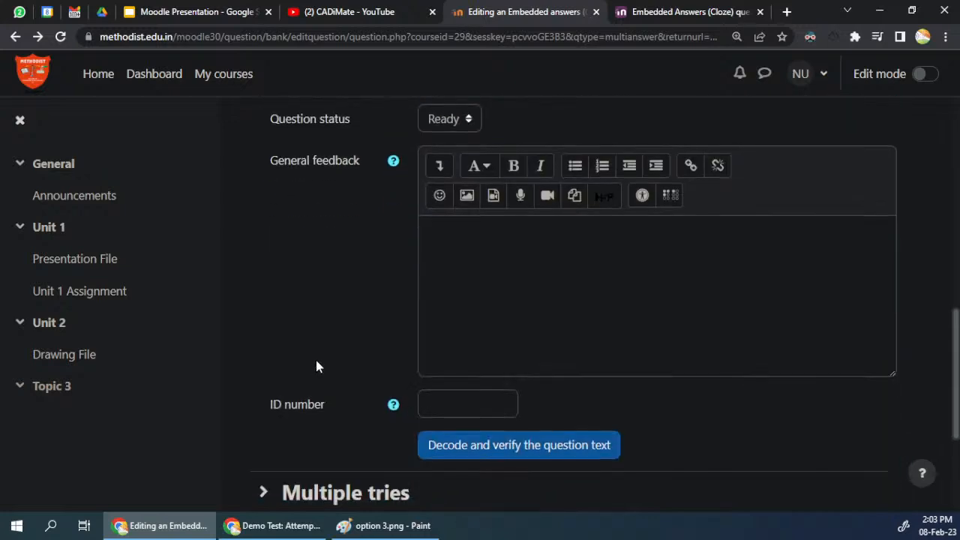
{"action": "scroll", "coordinate": [474, 461], "scroll_direction": "down", "scroll_amount": 3}
{"action": "left_click", "coordinate": [442, 401]}
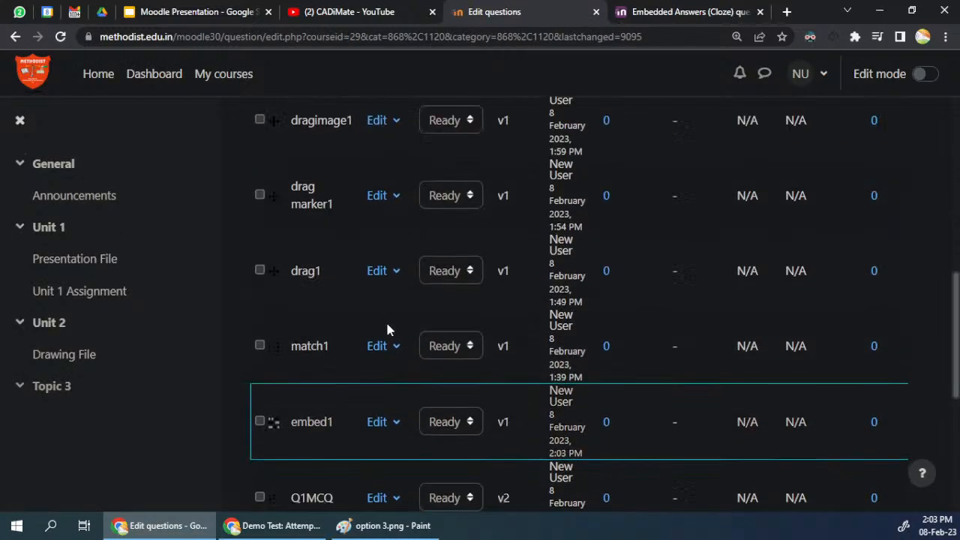
Step: Preview the embed1 question and check its embedded answer choices and short answer box
{"action": "scroll", "coordinate": [386, 322], "scroll_direction": "up", "scroll_amount": 2}
{"action": "scroll", "coordinate": [305, 267], "scroll_direction": "down", "scroll_amount": 5}
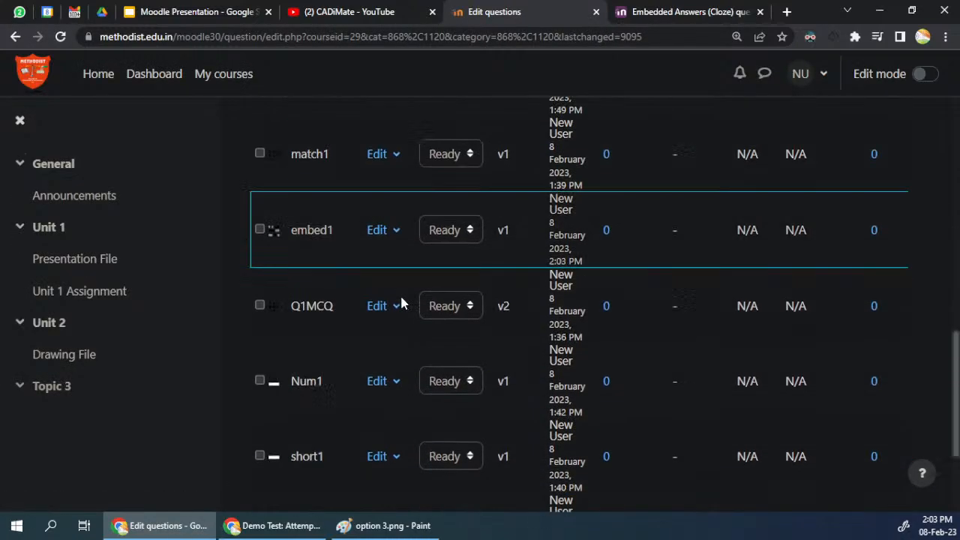
{"action": "left_click", "coordinate": [375, 217]}
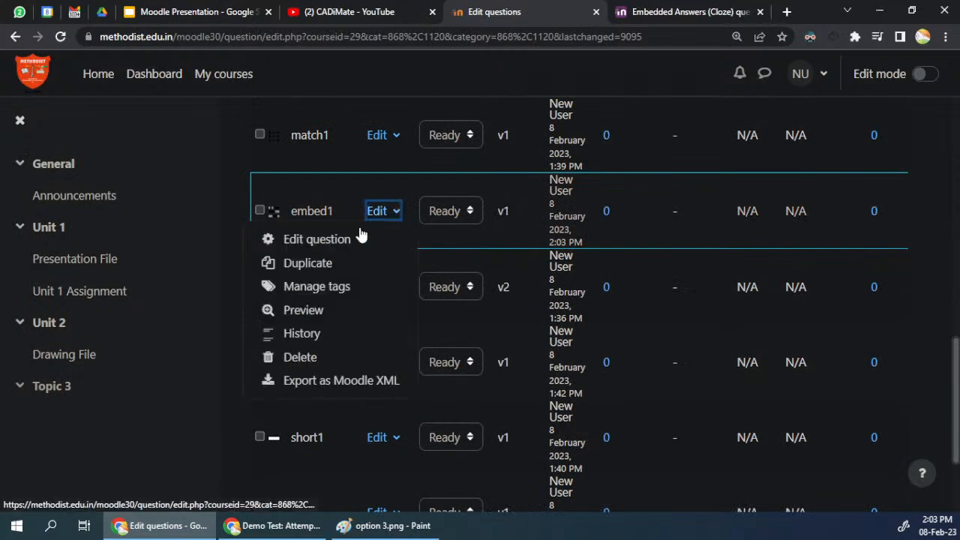
{"action": "left_click", "coordinate": [316, 312]}
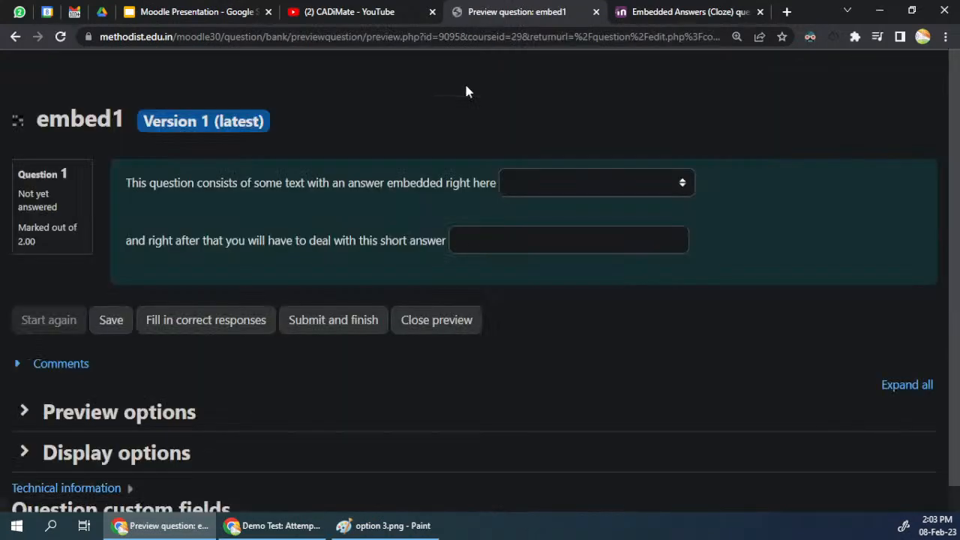
{"action": "left_click", "coordinate": [541, 182]}
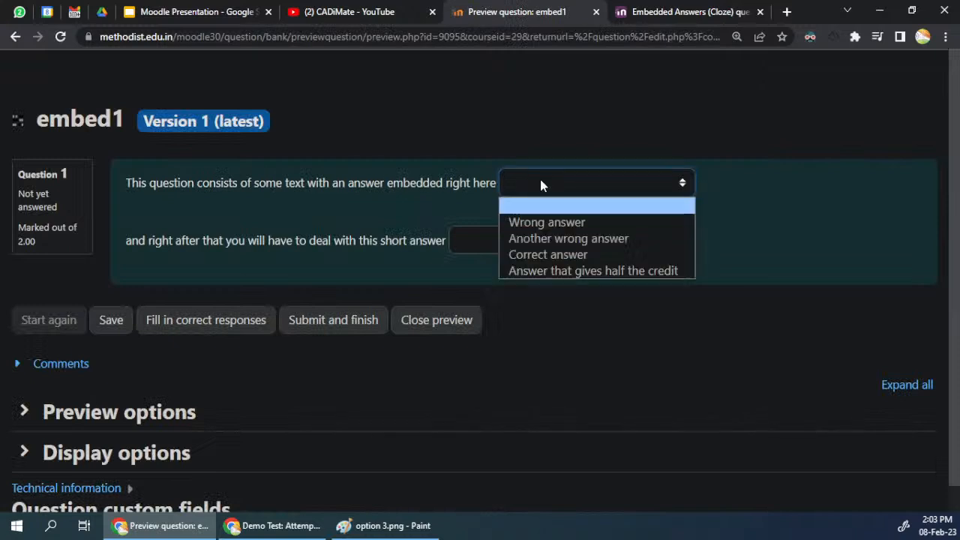
{"action": "left_click_drag", "start_coordinate": [486, 186], "coordinate": [276, 186]}
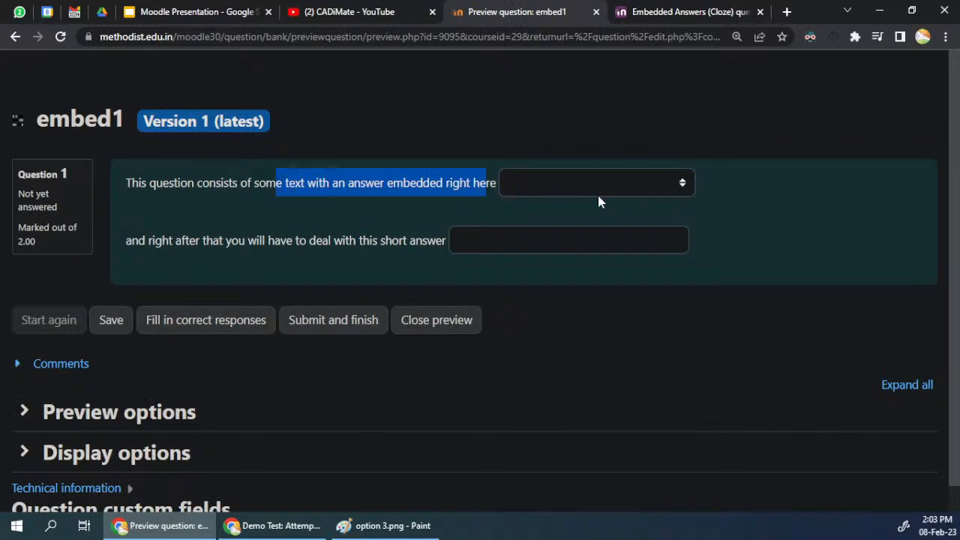
{"action": "left_click", "coordinate": [544, 239]}
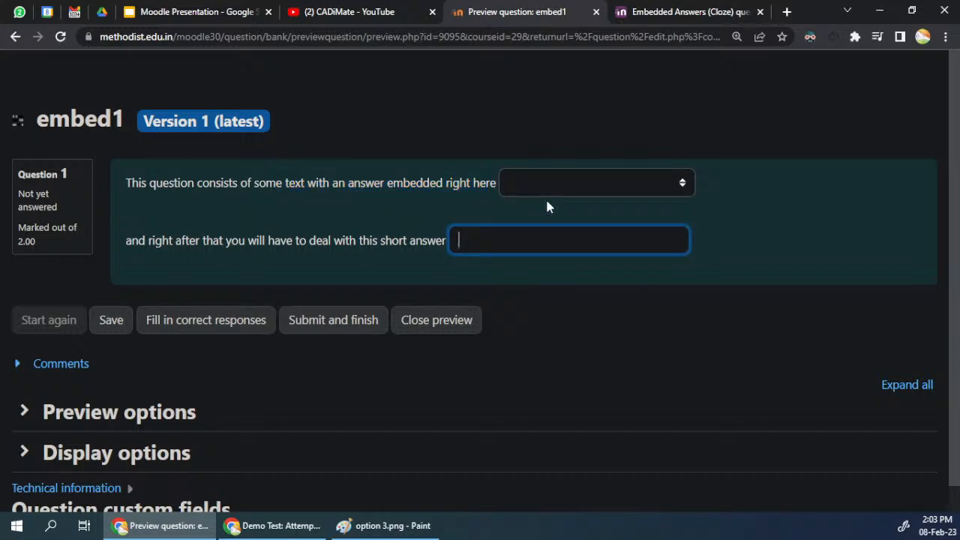
Step: Open the question bank in a separate tab and open embed1 for editing, keeping its preview open
{"action": "left_click", "coordinate": [472, 314]}
{"action": "left_click_drag", "start_coordinate": [669, 12], "coordinate": [590, 11]}
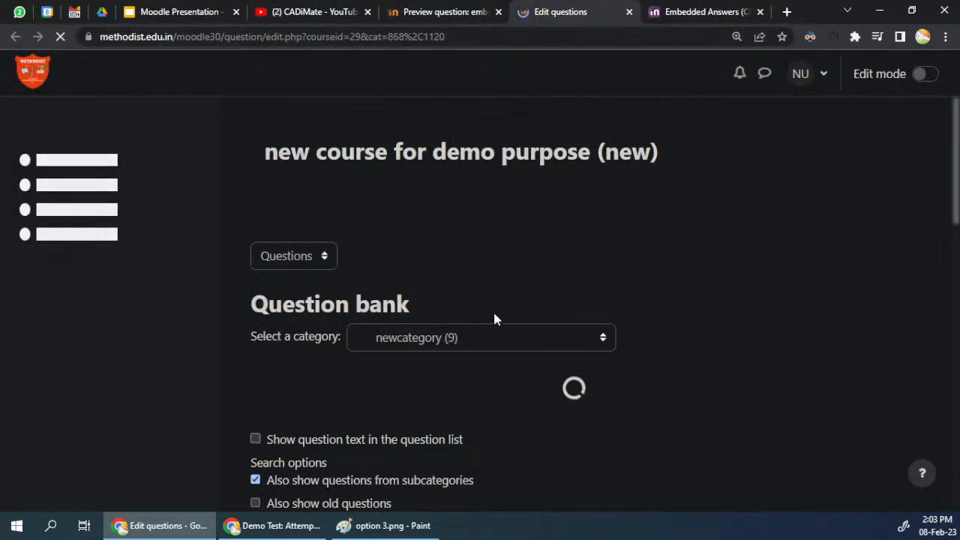
{"action": "scroll", "coordinate": [497, 318], "scroll_direction": "down", "scroll_amount": 5}
{"action": "scroll", "coordinate": [494, 318], "scroll_direction": "down", "scroll_amount": 3}
{"action": "scroll", "coordinate": [494, 318], "scroll_direction": "down", "scroll_amount": 3}
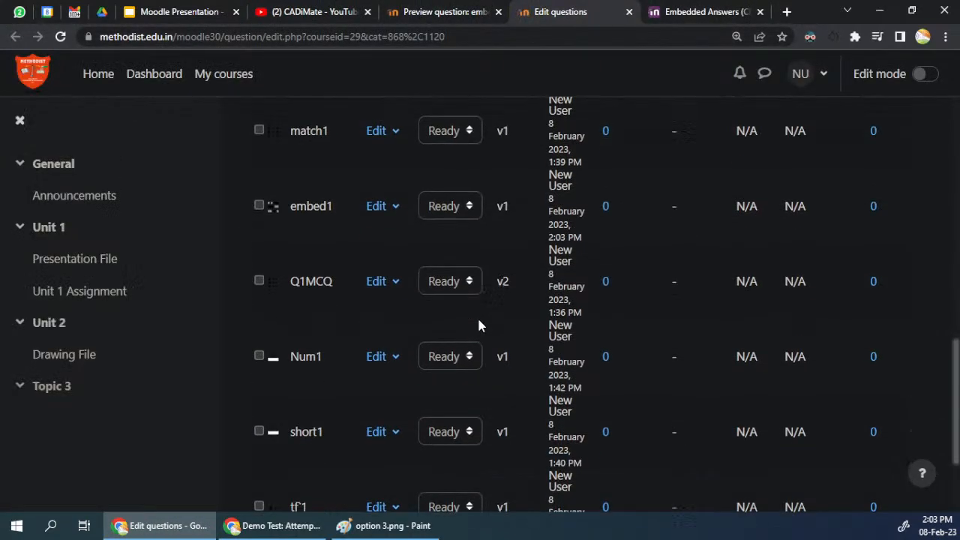
{"action": "left_click", "coordinate": [372, 207]}
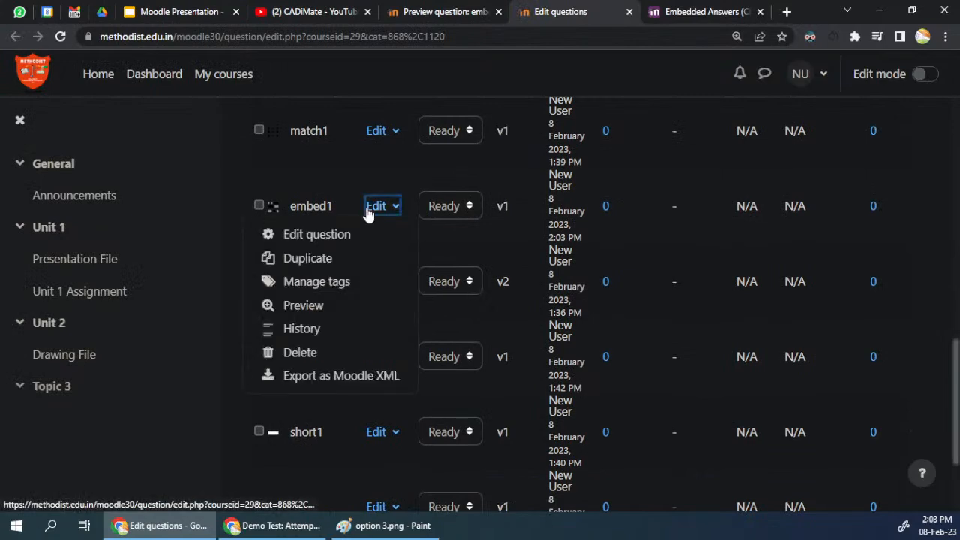
{"action": "left_click", "coordinate": [319, 235]}
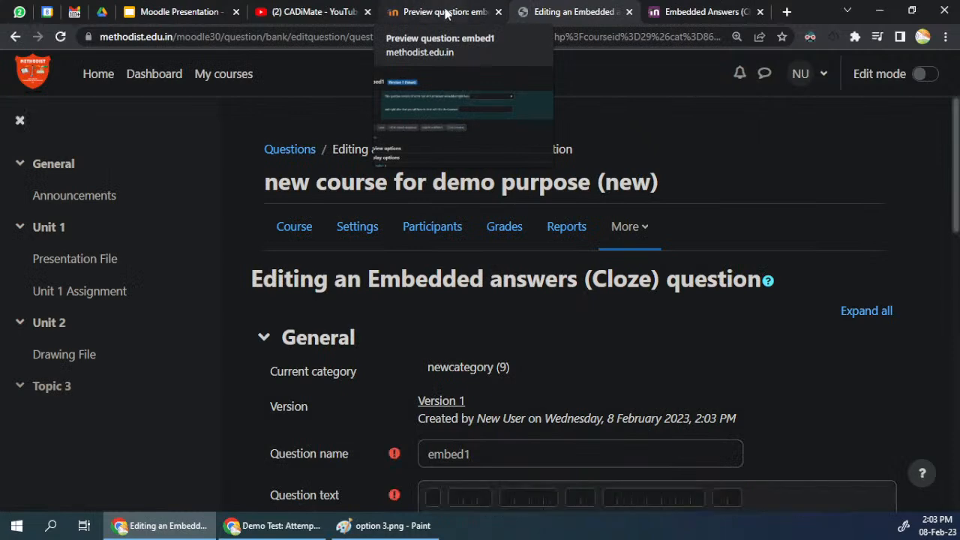
Step: Compare embed1's question text code with its rendered preview, and close the editing page
{"action": "left_click", "coordinate": [479, 17]}
{"action": "left_click", "coordinate": [565, 15]}
{"action": "scroll", "coordinate": [571, 301], "scroll_direction": "down", "scroll_amount": 5}
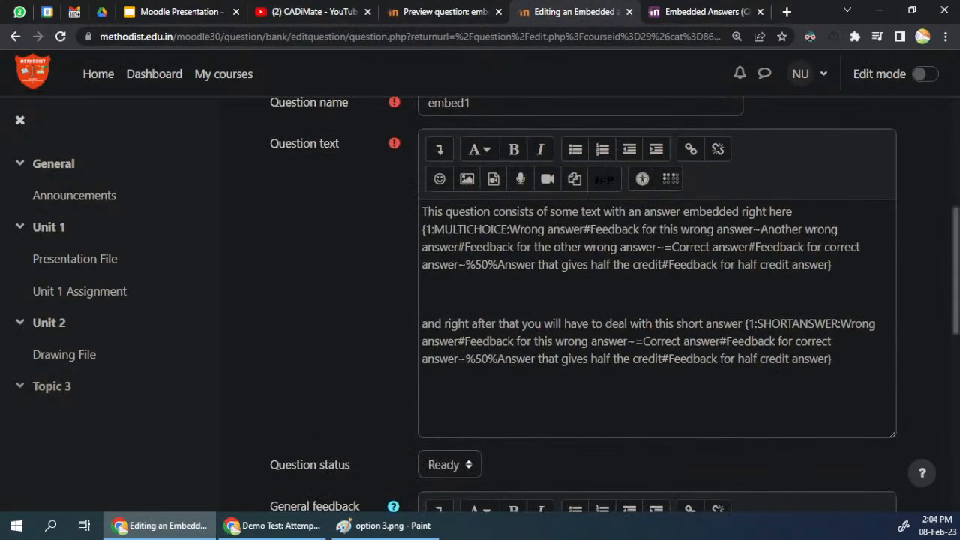
{"action": "left_click", "coordinate": [455, 15]}
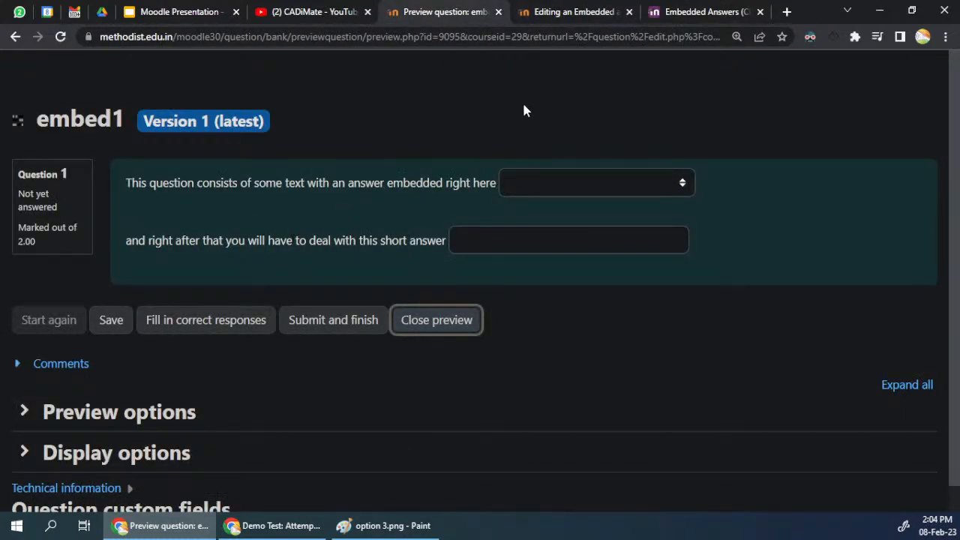
{"action": "left_click", "coordinate": [629, 11]}
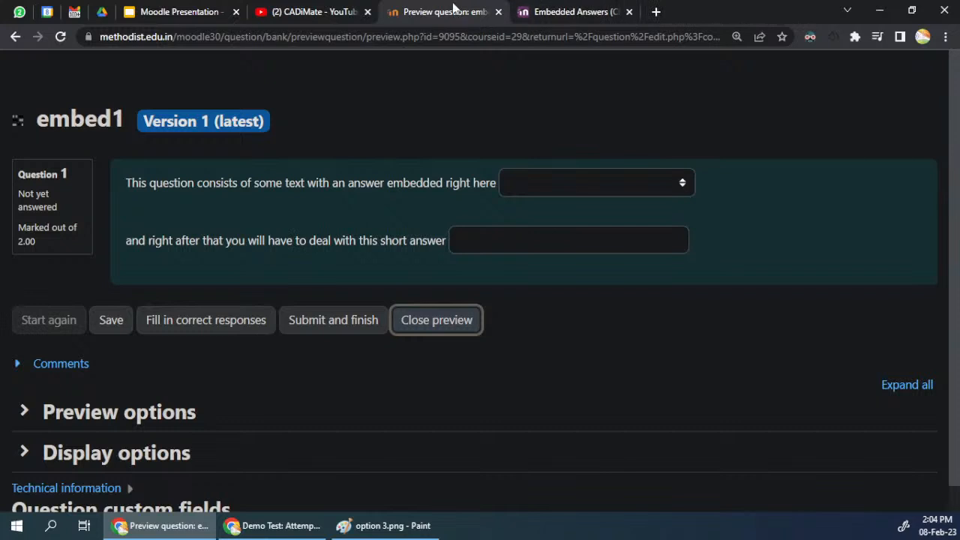
{"action": "left_click_drag", "start_coordinate": [381, 183], "coordinate": [285, 183]}
{"action": "left_click", "coordinate": [328, 183]}
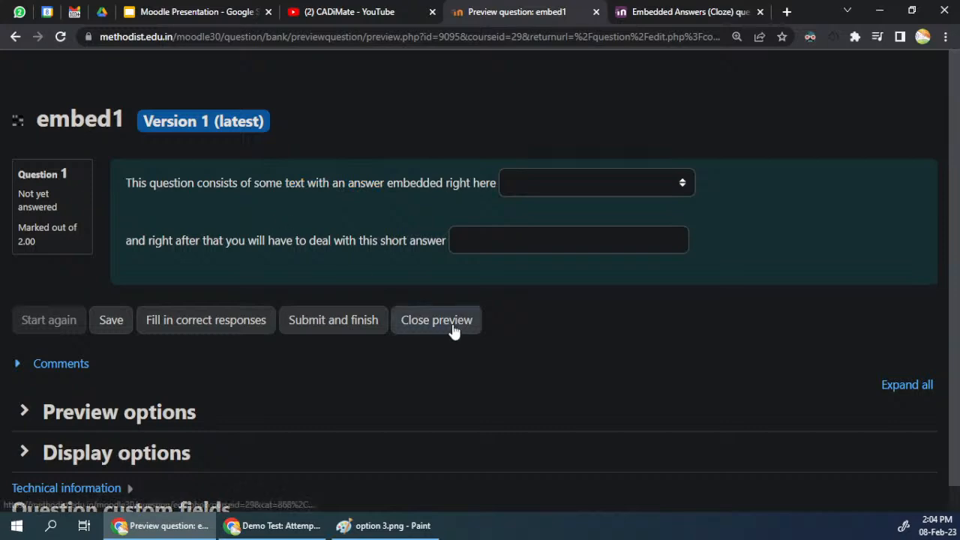
Step: Glance at the documentation's Example 2 code, then switch to the Demo Test attempt review window and show its course index
{"action": "left_click", "coordinate": [649, 9]}
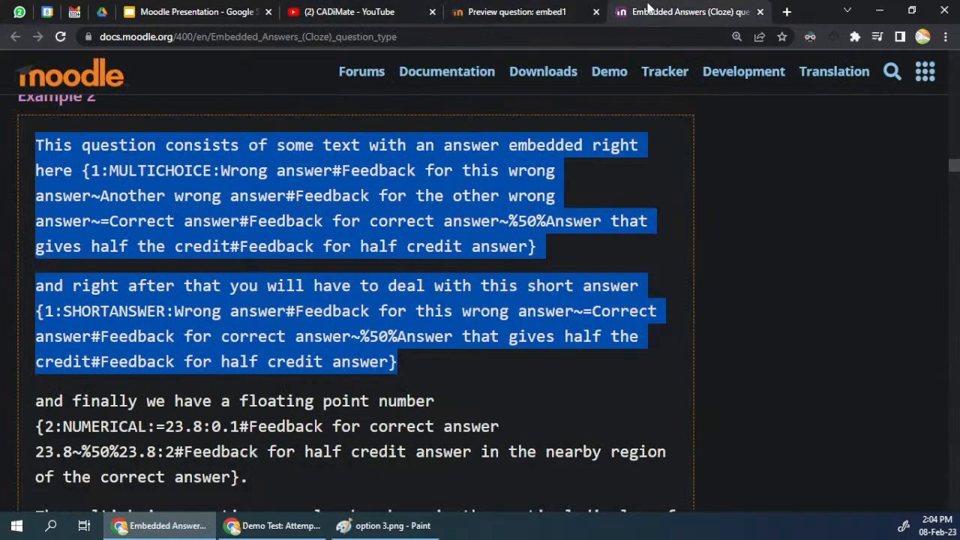
{"action": "left_click", "coordinate": [494, 9]}
{"action": "left_click", "coordinate": [684, 17]}
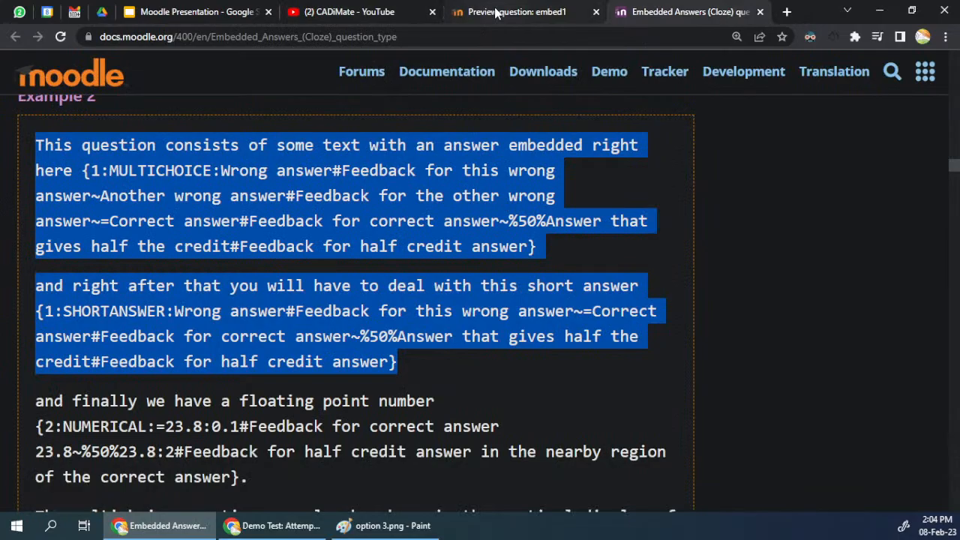
{"action": "left_click", "coordinate": [203, 526]}
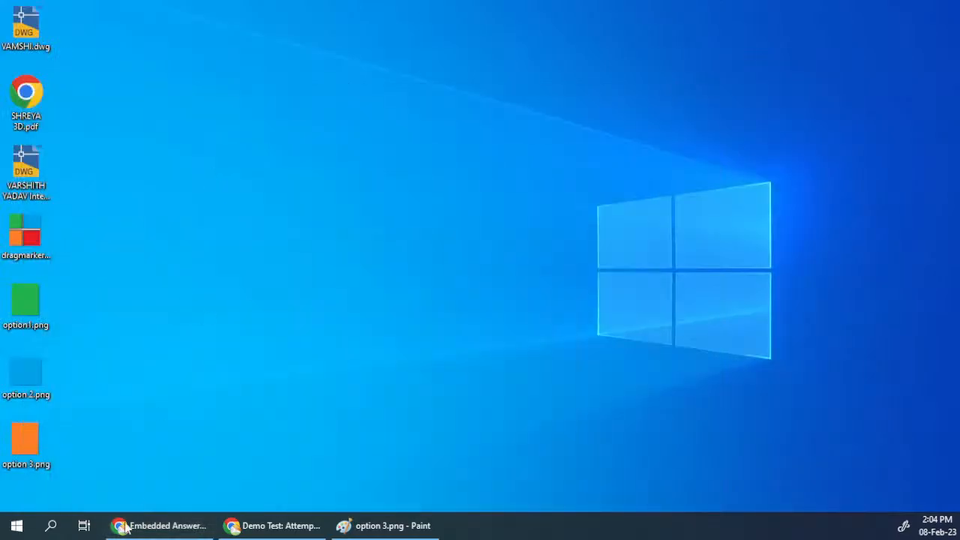
{"action": "left_click", "coordinate": [252, 526]}
{"action": "scroll", "coordinate": [240, 276], "scroll_direction": "up", "scroll_amount": 8}
{"action": "scroll", "coordinate": [247, 278], "scroll_direction": "up", "scroll_amount": 20}
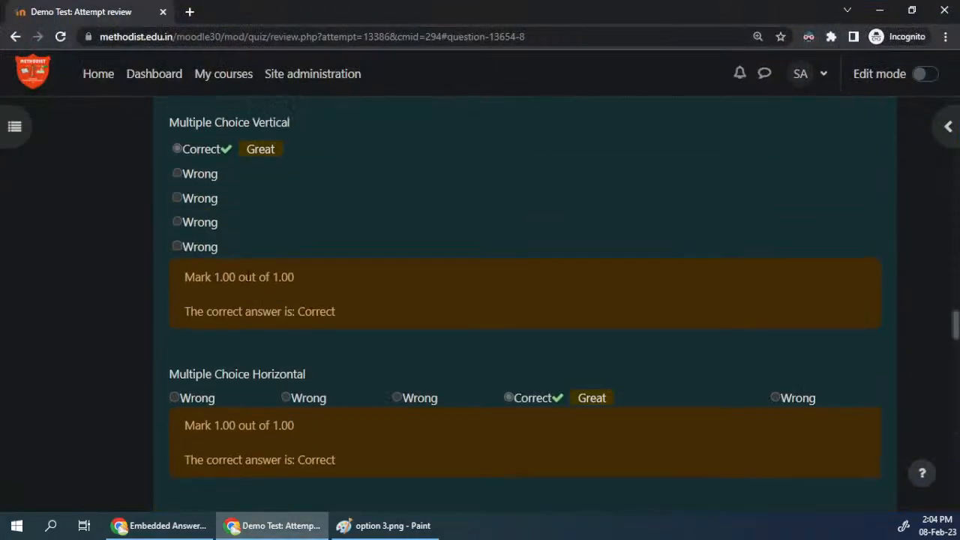
{"action": "left_click", "coordinate": [17, 130]}
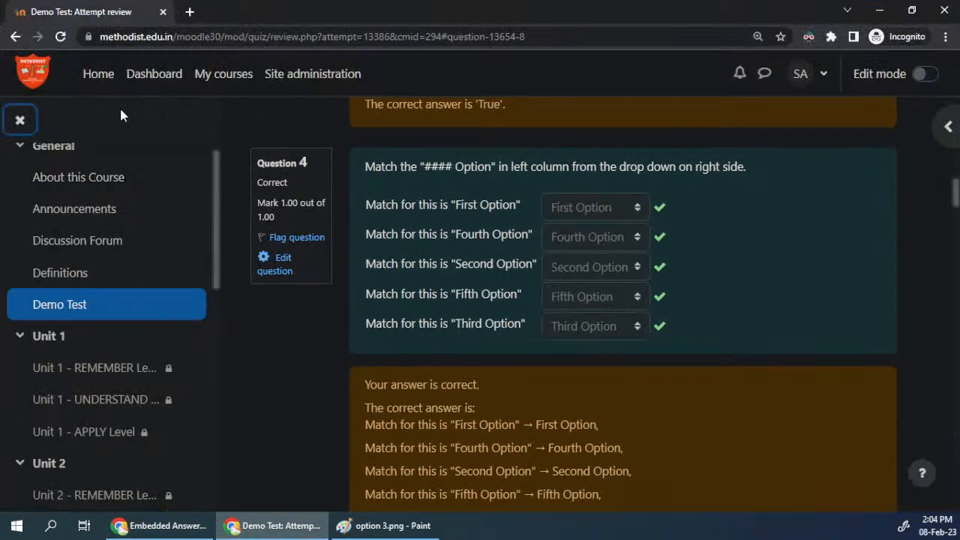
Step: Go to the site home and open the Engineering Graphics Lab (Autonomous) course in the Mechanical Department category
{"action": "left_click", "coordinate": [94, 77]}
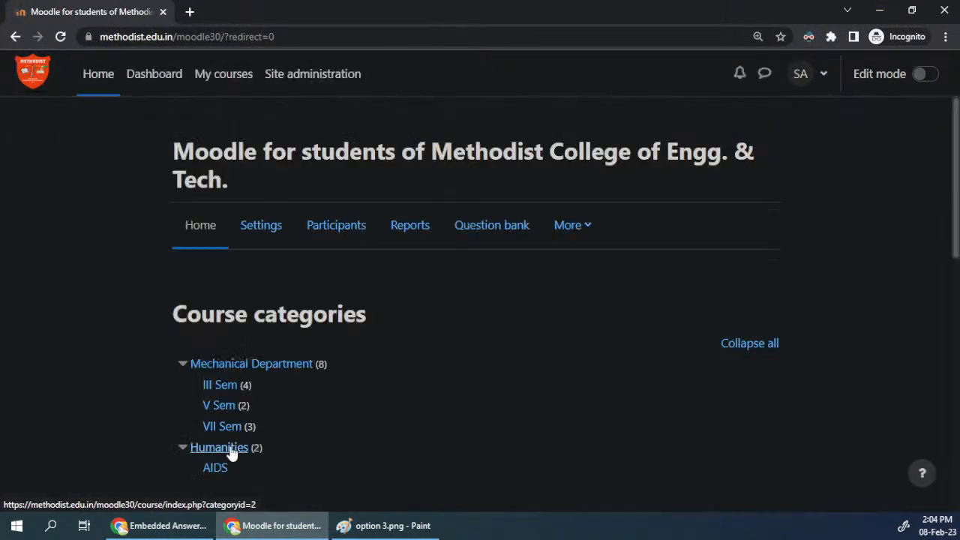
{"action": "left_click", "coordinate": [263, 365]}
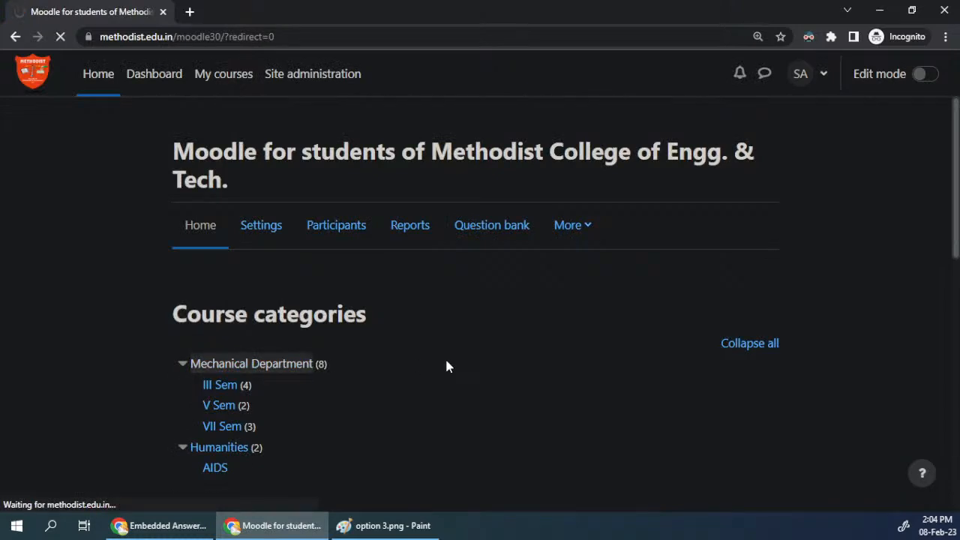
{"action": "scroll", "coordinate": [446, 368], "scroll_direction": "down", "scroll_amount": 4}
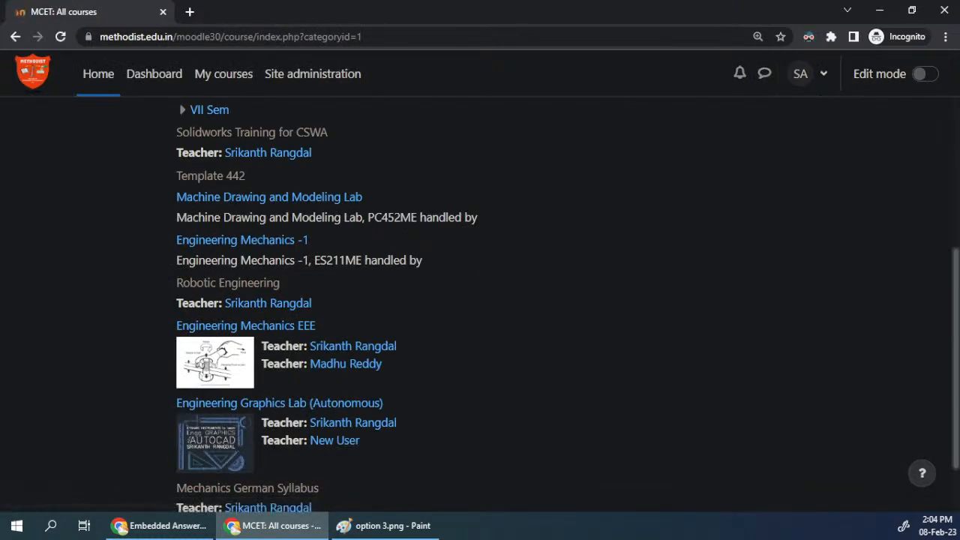
{"action": "left_click", "coordinate": [259, 405]}
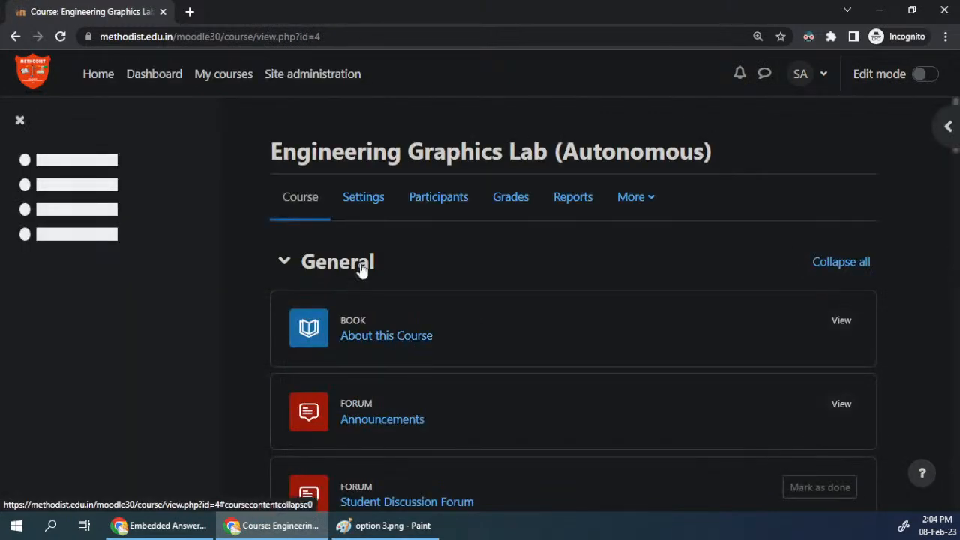
Step: Look through the course index from Internal Exam down to Conclusion, toggling the Internal Exam and Projection of Planes sections
{"action": "left_click", "coordinate": [19, 194]}
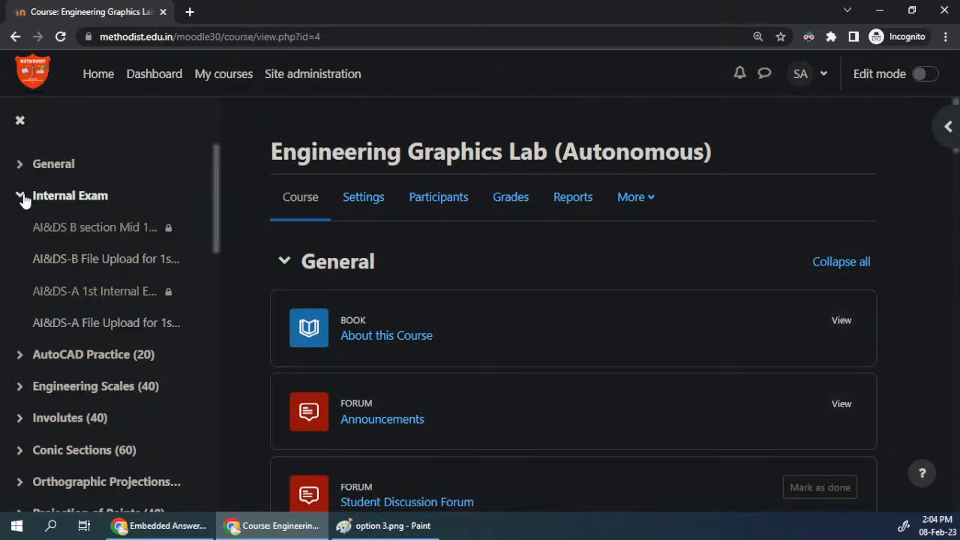
{"action": "scroll", "coordinate": [69, 341], "scroll_direction": "down", "scroll_amount": 4}
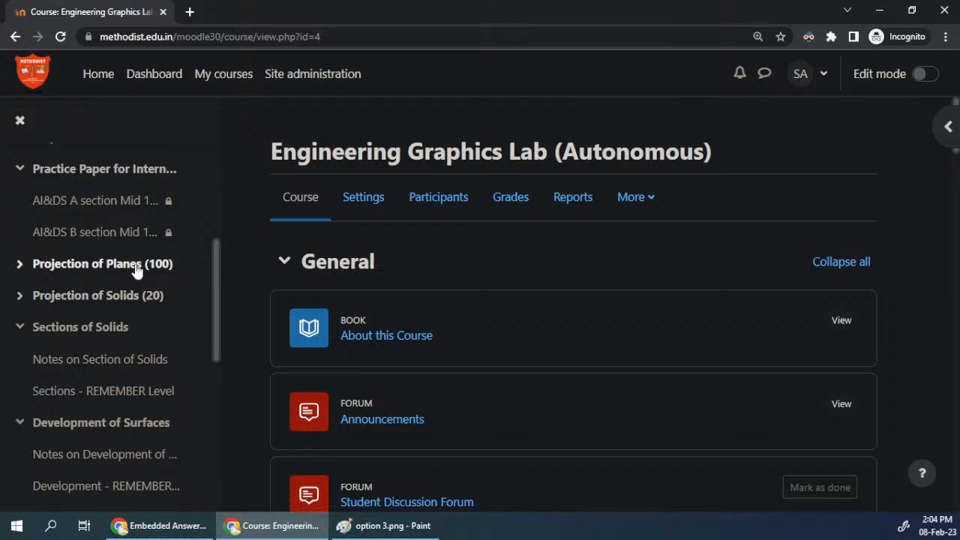
{"action": "left_click", "coordinate": [21, 265]}
{"action": "scroll", "coordinate": [85, 333], "scroll_direction": "down", "scroll_amount": 2}
{"action": "scroll", "coordinate": [86, 337], "scroll_direction": "up", "scroll_amount": 3}
{"action": "scroll", "coordinate": [85, 328], "scroll_direction": "down", "scroll_amount": 1}
{"action": "scroll", "coordinate": [85, 330], "scroll_direction": "down", "scroll_amount": 3}
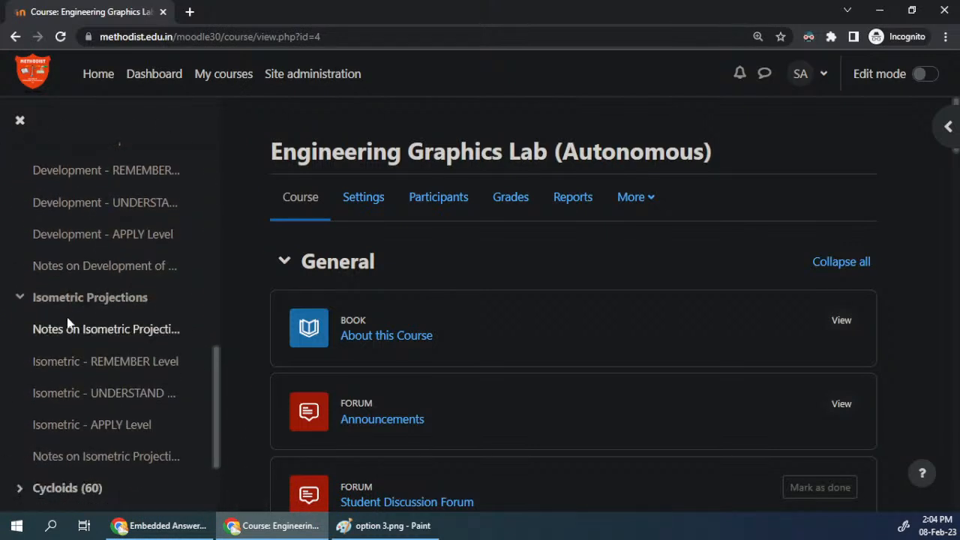
{"action": "scroll", "coordinate": [193, 410], "scroll_direction": "down", "scroll_amount": 2}
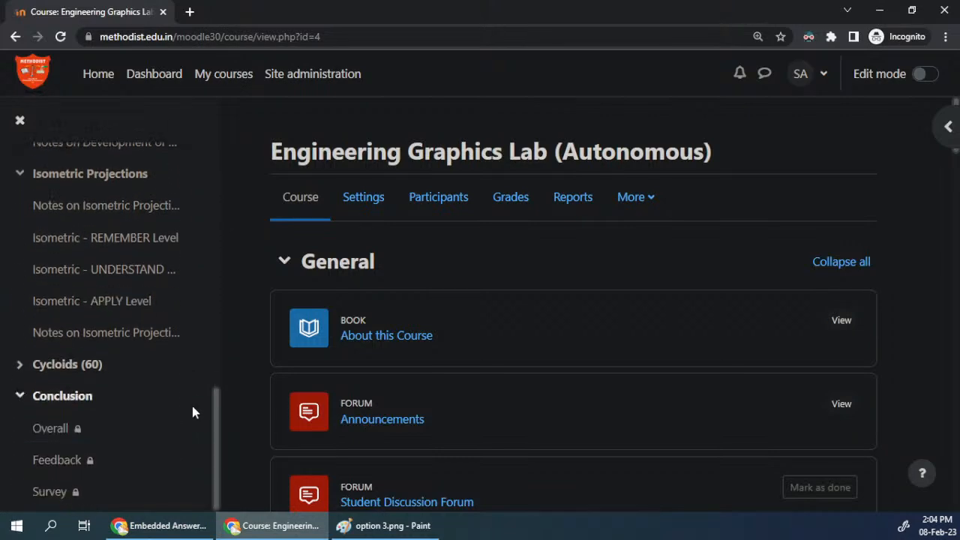
{"action": "scroll", "coordinate": [127, 391], "scroll_direction": "up", "scroll_amount": 3}
{"action": "scroll", "coordinate": [121, 389], "scroll_direction": "up", "scroll_amount": 5}
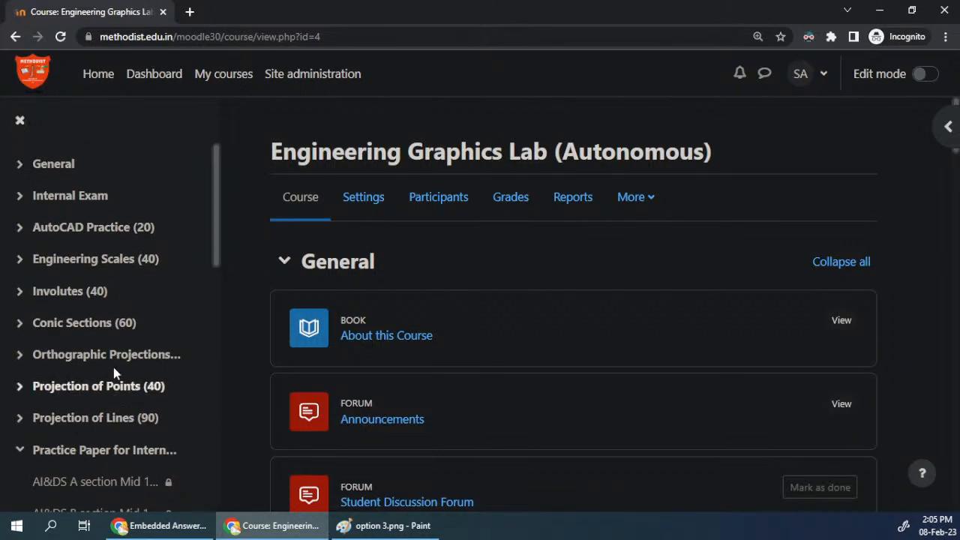
Step: Expand the Projection of Lines section, open the quiz Projection of Line inclined to HP or VP, and highlight its attempts count
{"action": "scroll", "coordinate": [84, 390], "scroll_direction": "down", "scroll_amount": 1}
{"action": "left_click", "coordinate": [32, 282]}
{"action": "scroll", "coordinate": [110, 319], "scroll_direction": "down", "scroll_amount": 2}
{"action": "scroll", "coordinate": [110, 318], "scroll_direction": "down", "scroll_amount": 1}
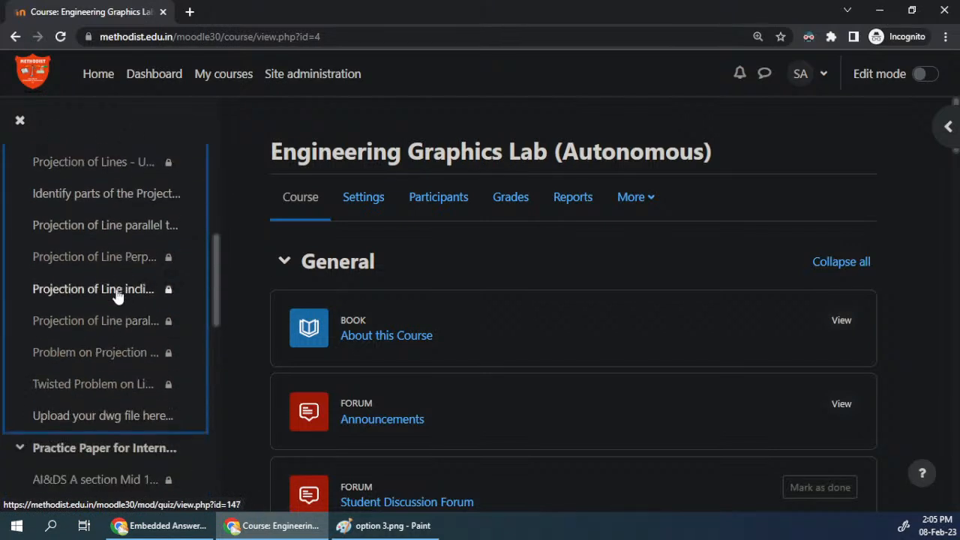
{"action": "left_click", "coordinate": [118, 296]}
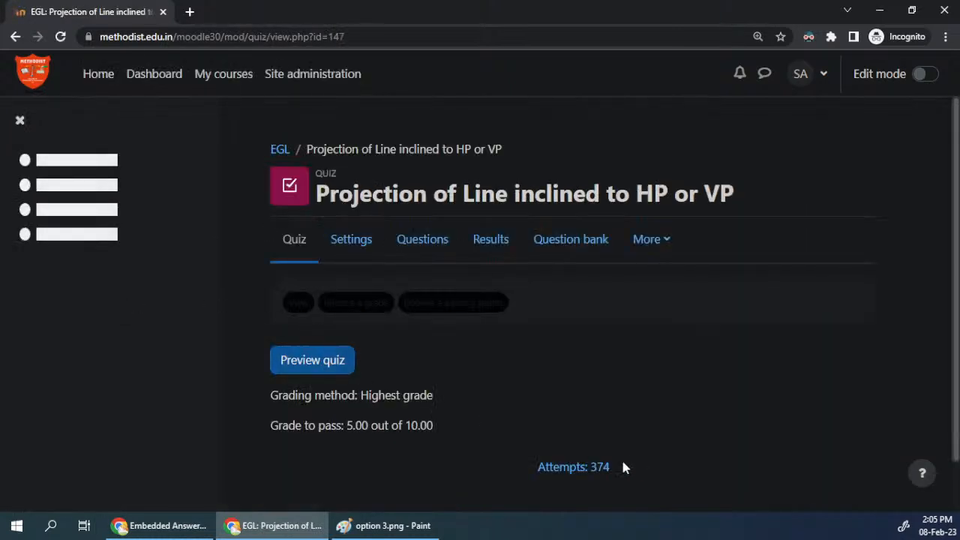
{"action": "left_click_drag", "start_coordinate": [540, 468], "coordinate": [639, 477]}
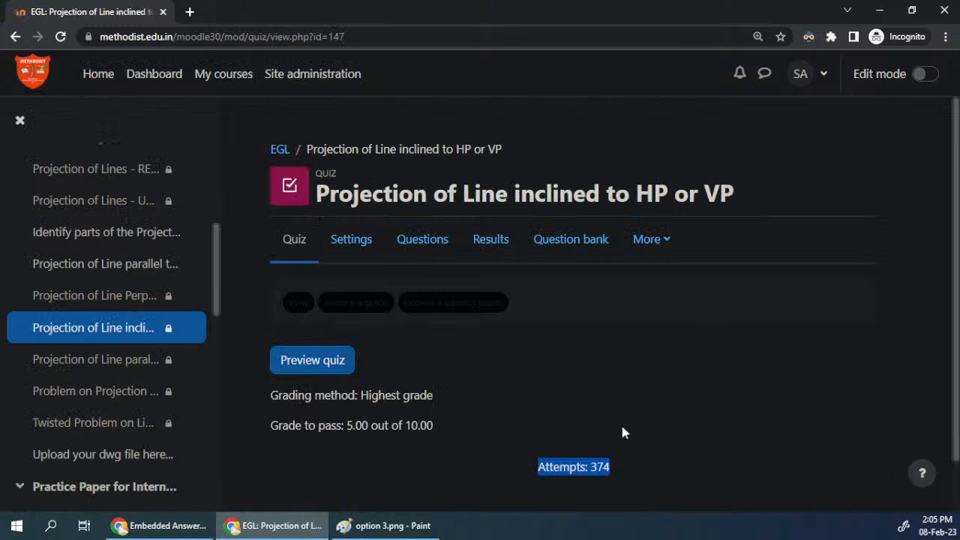
Step: Preview the quiz and examine question 1, highlighting its problem statement and the given data
{"action": "left_click", "coordinate": [312, 362]}
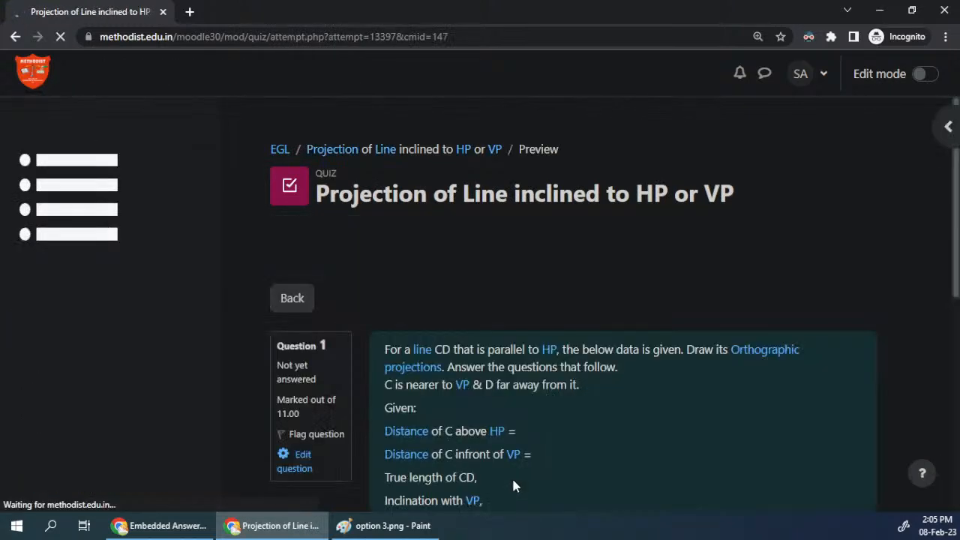
{"action": "scroll", "coordinate": [460, 387], "scroll_direction": "down", "scroll_amount": 5}
{"action": "scroll", "coordinate": [461, 387], "scroll_direction": "up", "scroll_amount": 2}
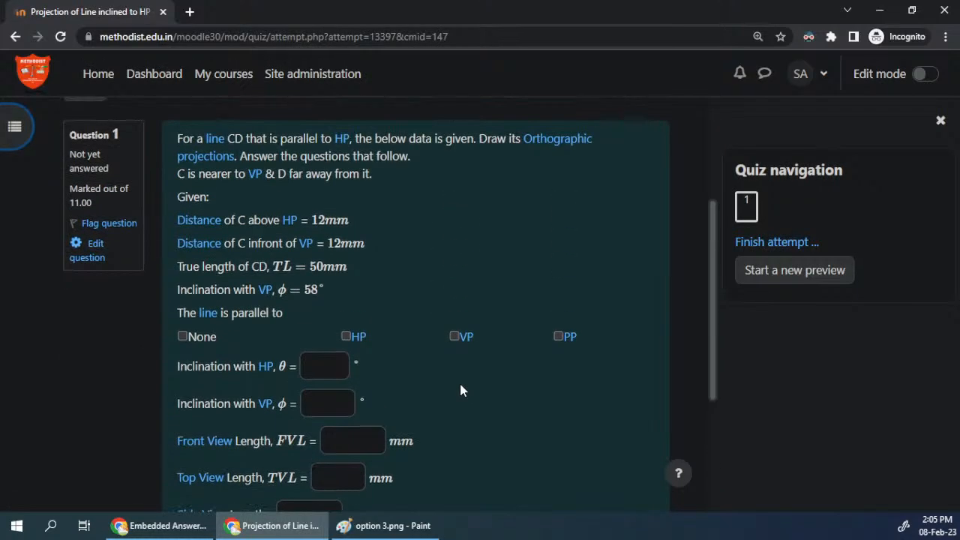
{"action": "left_click_drag", "start_coordinate": [178, 138], "coordinate": [376, 173]}
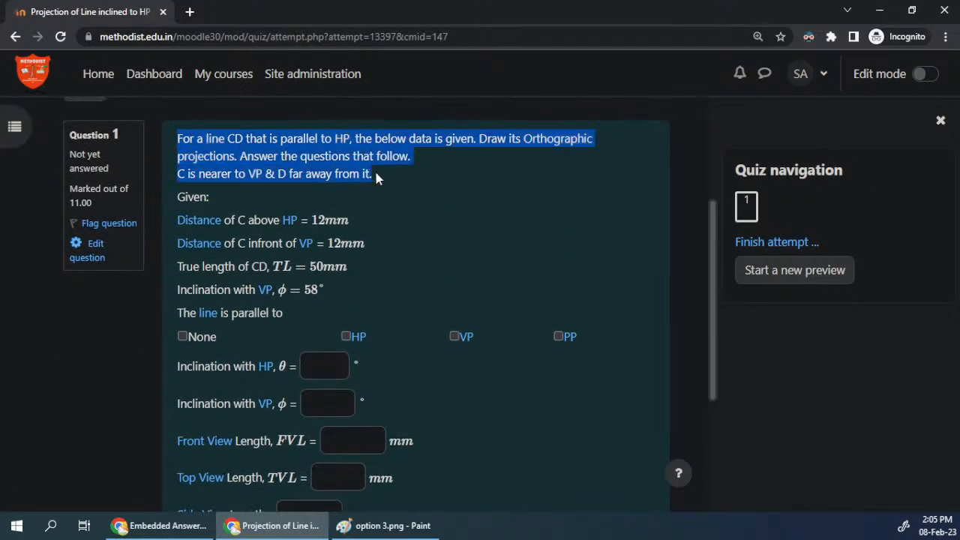
{"action": "left_click_drag", "start_coordinate": [177, 199], "coordinate": [326, 291]}
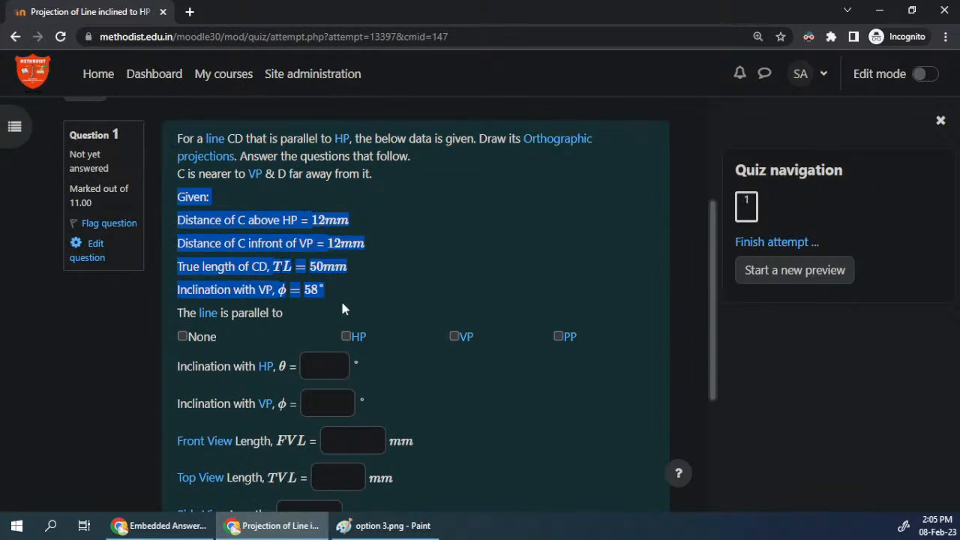
Step: Highlight the word "parallel" in question 1's statement and tick HP as the plane the line is parallel to
{"action": "left_click", "coordinate": [345, 286]}
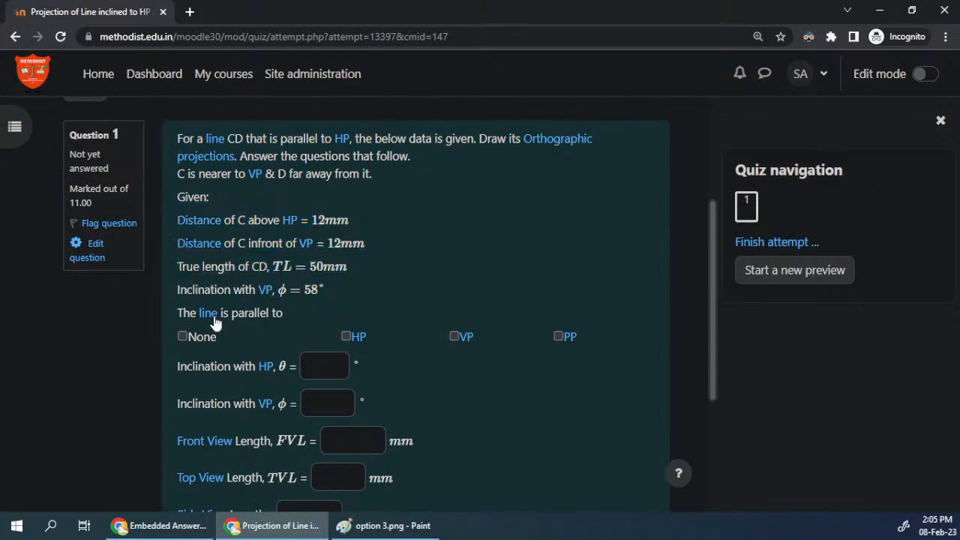
{"action": "scroll", "coordinate": [338, 388], "scroll_direction": "down", "scroll_amount": 2}
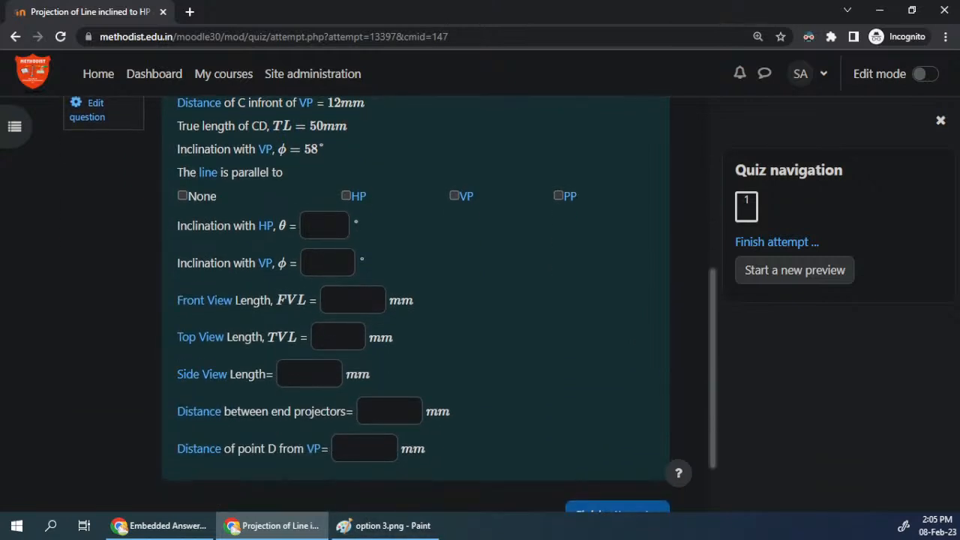
{"action": "scroll", "coordinate": [416, 315], "scroll_direction": "up", "scroll_amount": 2}
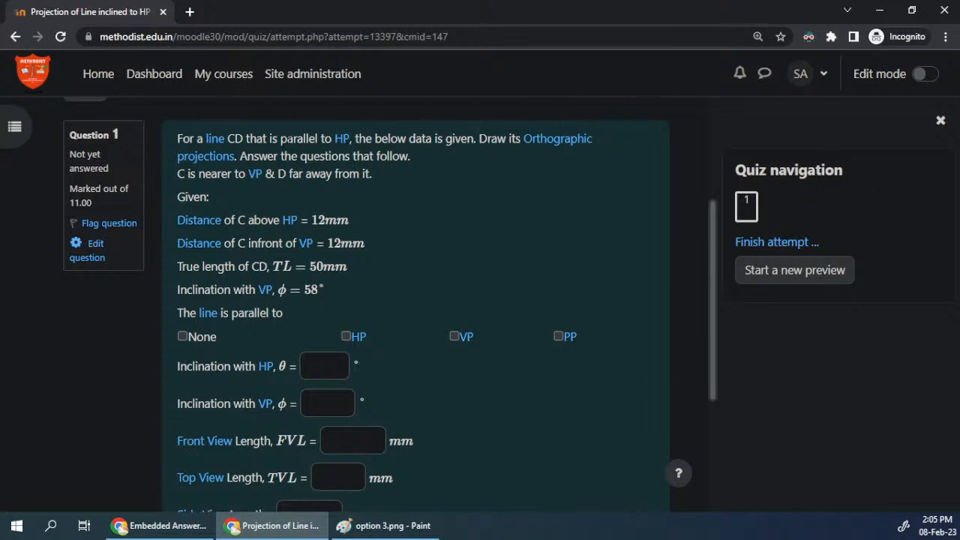
{"action": "double_click", "coordinate": [288, 139]}
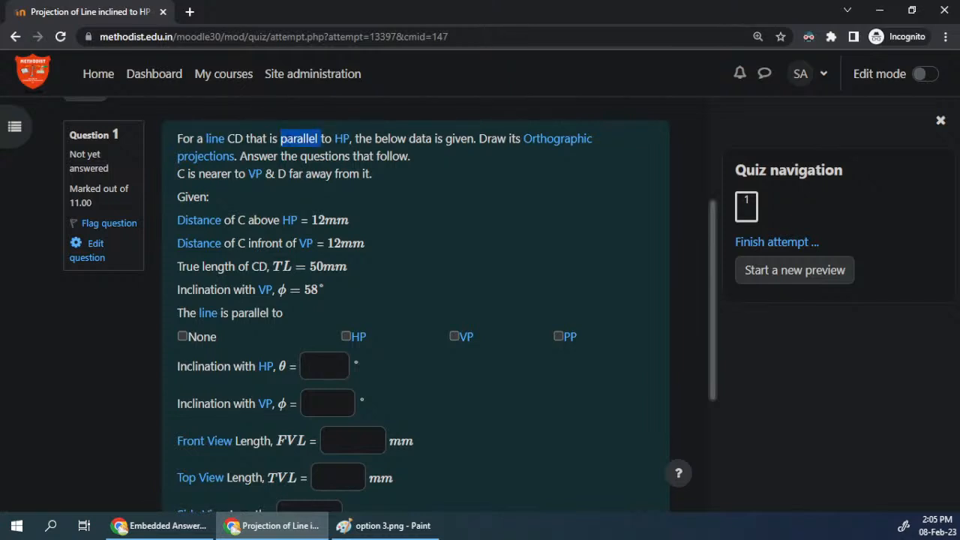
{"action": "left_click", "coordinate": [346, 336]}
Step: Go through question 1's blank answer fields from Inclination with HP to Side View Length, leaving them empty
{"action": "left_click", "coordinate": [324, 366]}
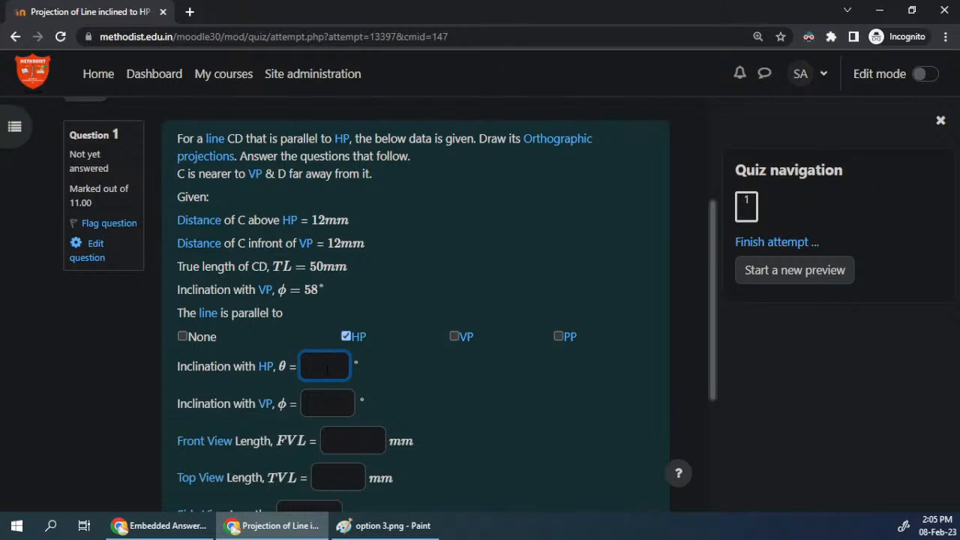
{"action": "key", "text": "Tab"}
{"action": "scroll", "coordinate": [261, 377], "scroll_direction": "down", "scroll_amount": 2}
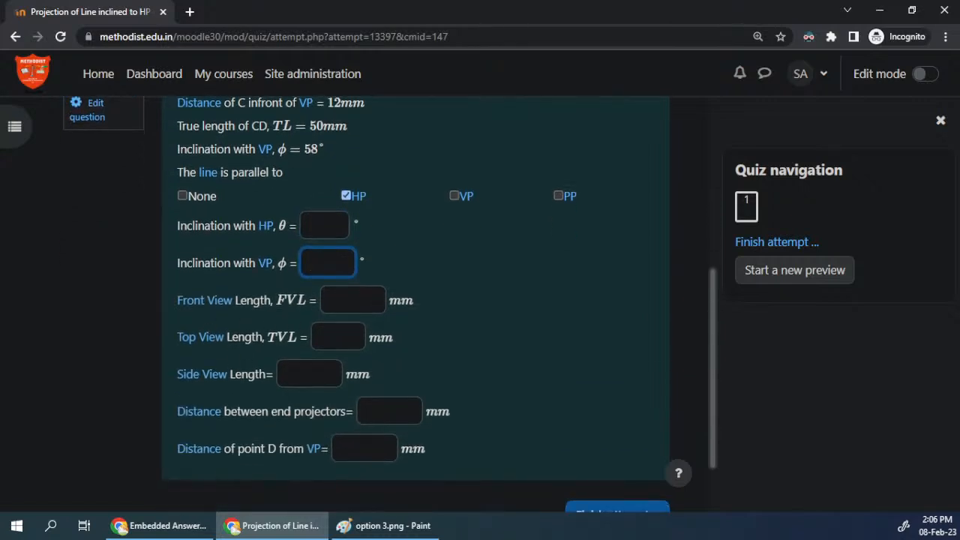
{"action": "key", "text": "Tab"}
{"action": "key", "text": "Tab"}
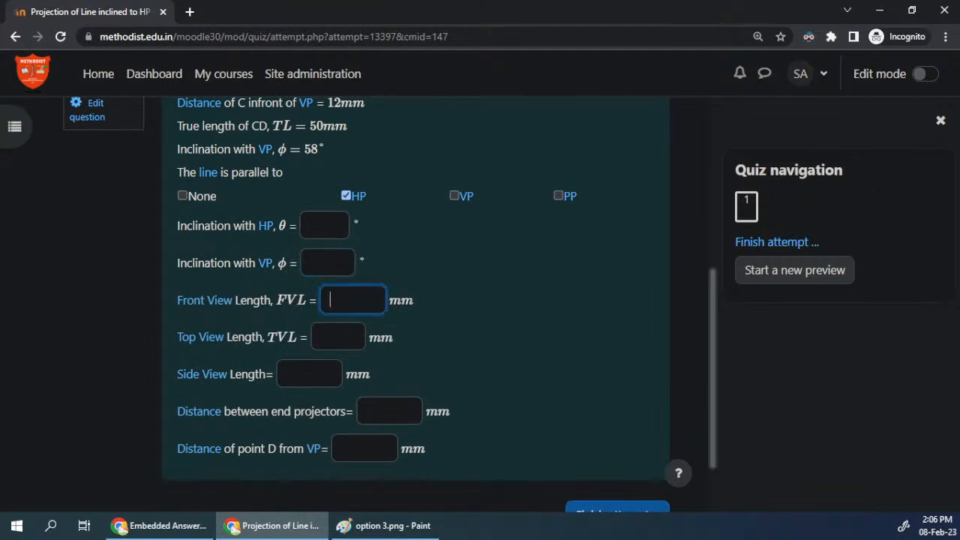
{"action": "scroll", "coordinate": [182, 318], "scroll_direction": "down", "scroll_amount": 1}
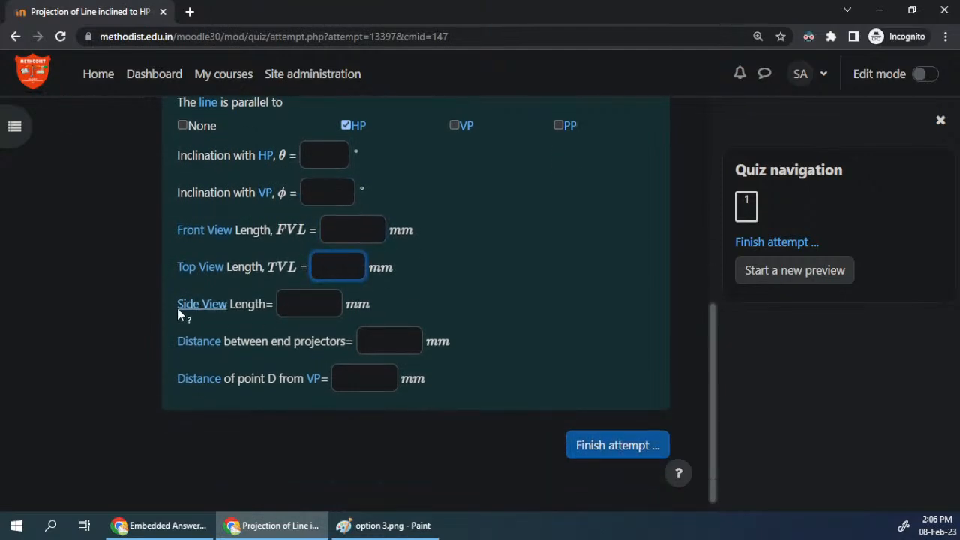
{"action": "key", "text": "Tab"}
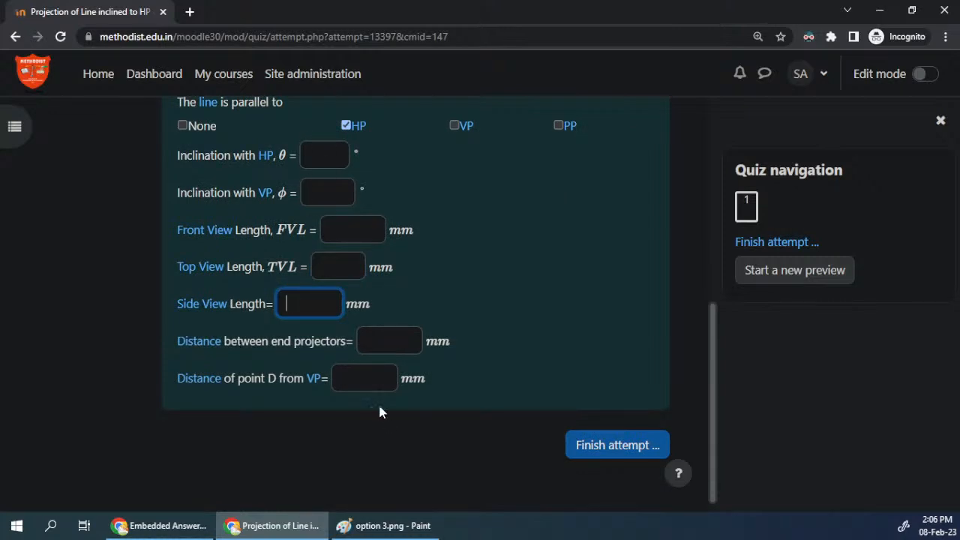
Step: Review question 1 from its problem statement to its last answer field, and briefly check the course index
{"action": "scroll", "coordinate": [568, 331], "scroll_direction": "up", "scroll_amount": 4}
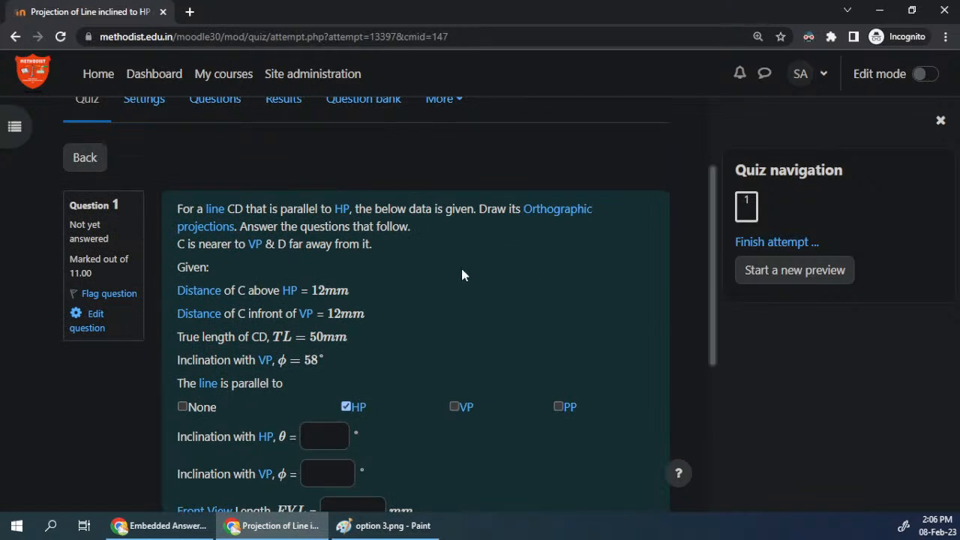
{"action": "scroll", "coordinate": [460, 275], "scroll_direction": "up", "scroll_amount": 1}
{"action": "scroll", "coordinate": [454, 292], "scroll_direction": "down", "scroll_amount": 2}
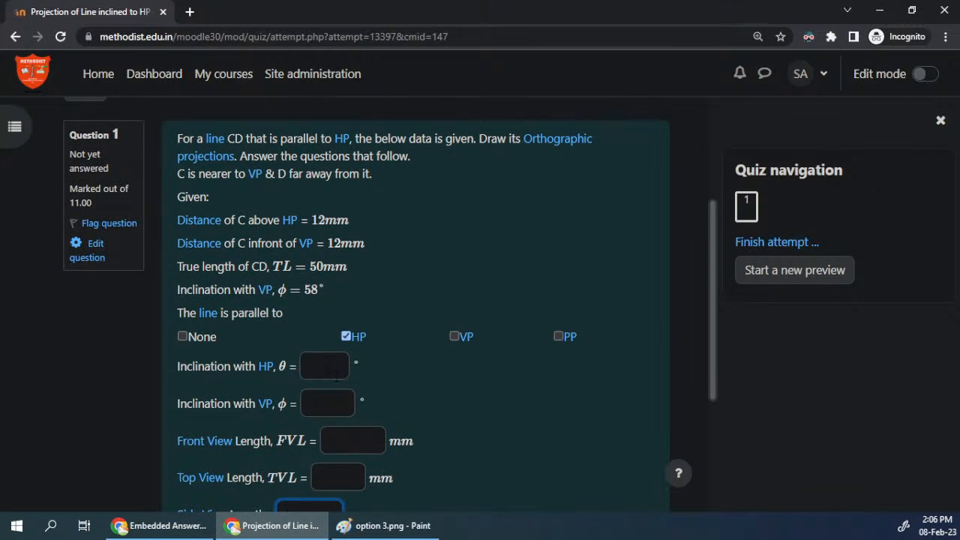
{"action": "scroll", "coordinate": [336, 374], "scroll_direction": "down", "scroll_amount": 3}
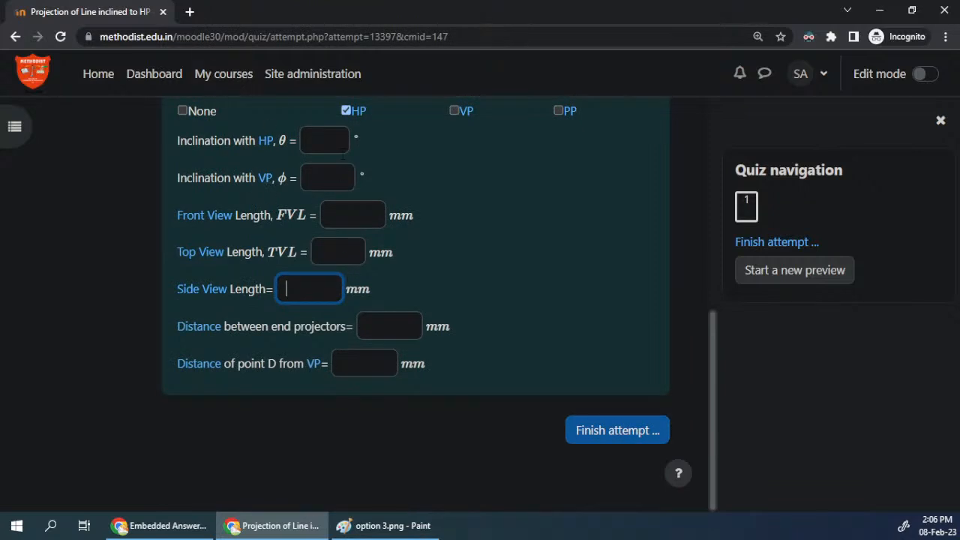
{"action": "scroll", "coordinate": [391, 277], "scroll_direction": "up", "scroll_amount": 1}
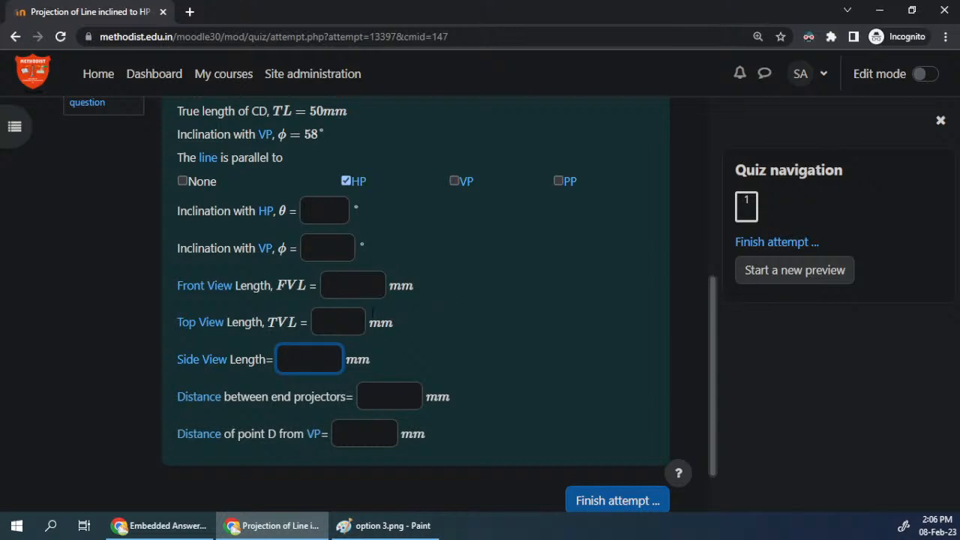
{"action": "scroll", "coordinate": [374, 232], "scroll_direction": "up", "scroll_amount": 3}
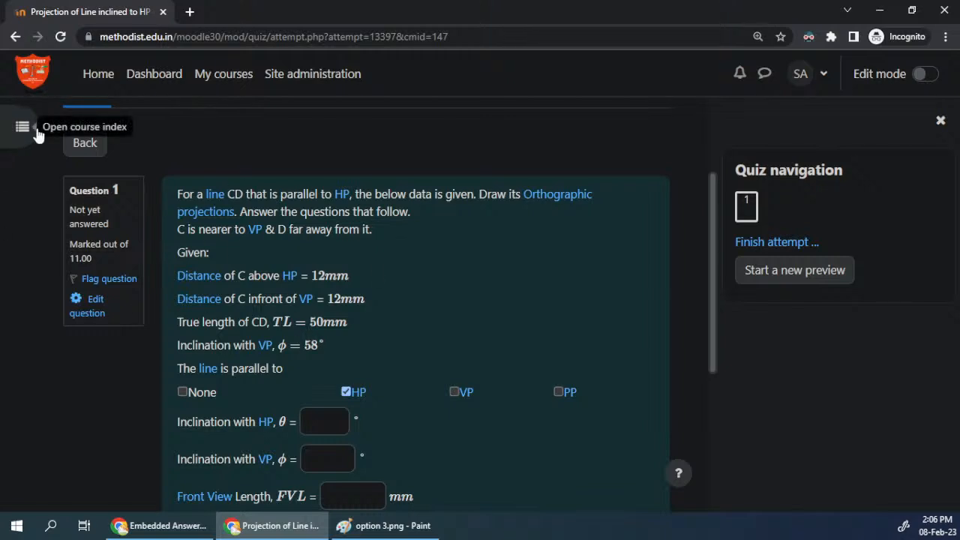
{"action": "scroll", "coordinate": [380, 277], "scroll_direction": "up", "scroll_amount": 2}
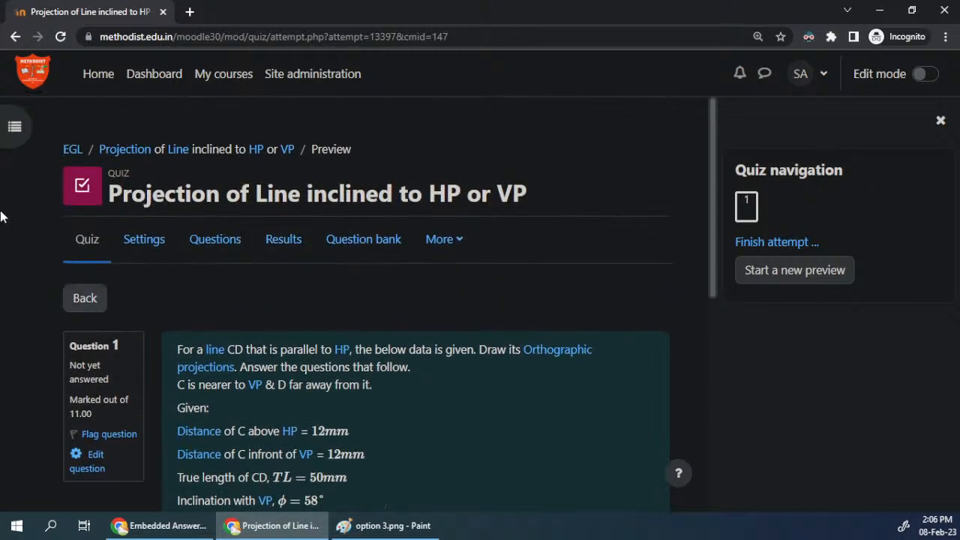
{"action": "left_click", "coordinate": [14, 126]}
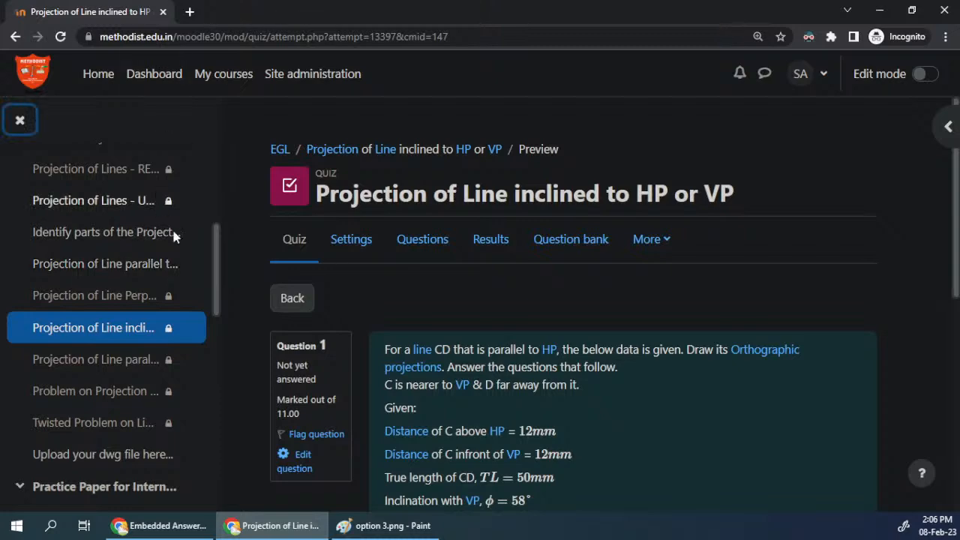
{"action": "left_click", "coordinate": [19, 120]}
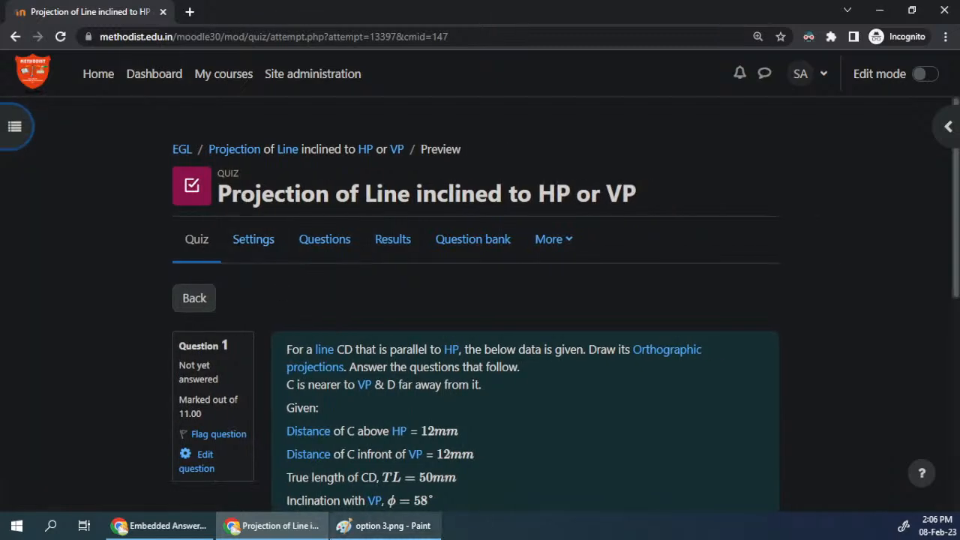
Step: Close option 3.png in Paint and return to the answer fields of the quiz preview in the browser
{"action": "left_click", "coordinate": [339, 527]}
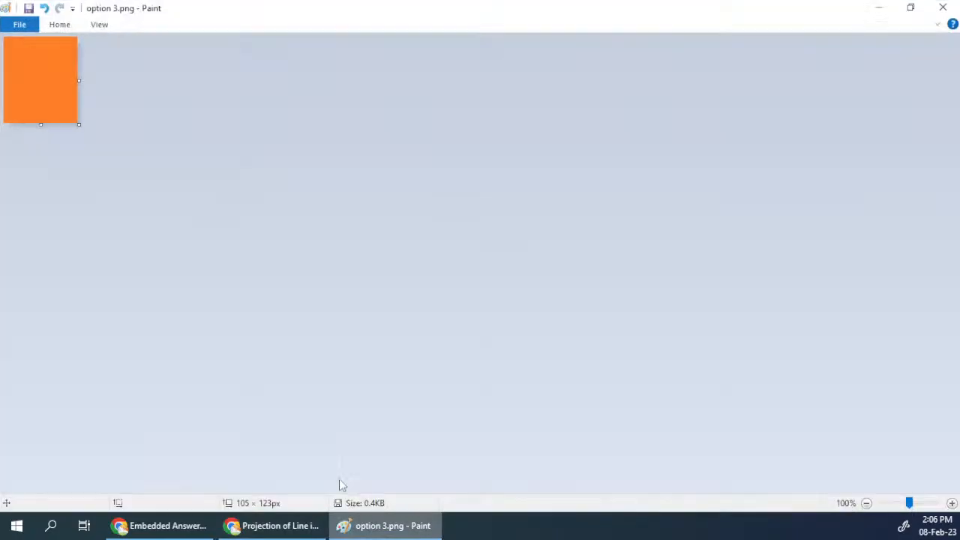
{"action": "left_click", "coordinate": [944, 9]}
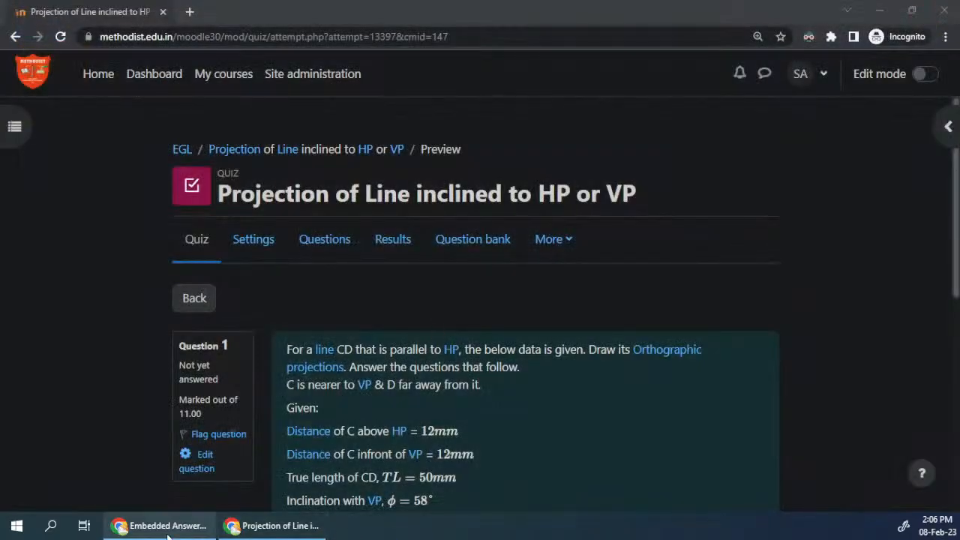
{"action": "mouse_move", "coordinate": [168, 534]}
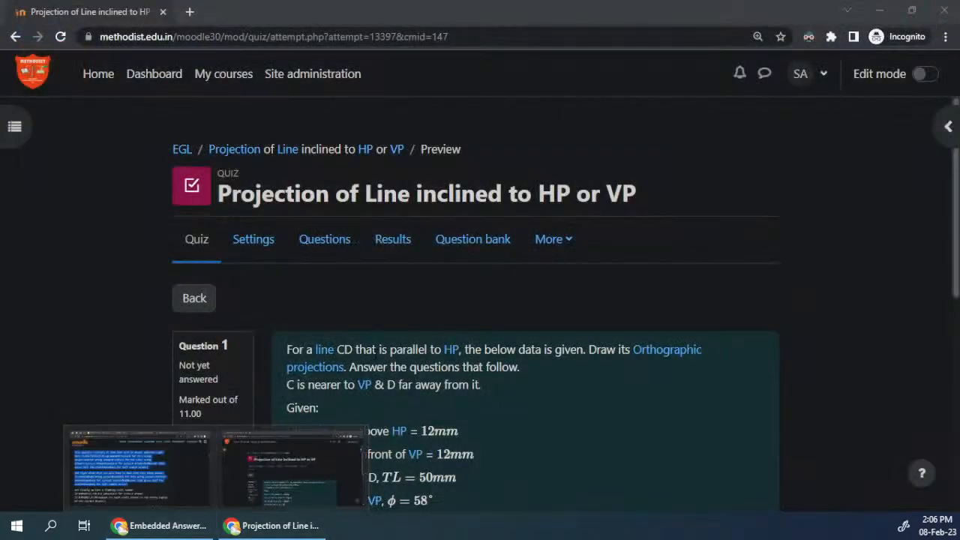
{"action": "left_click", "coordinate": [381, 355]}
{"action": "scroll", "coordinate": [525, 300], "scroll_direction": "down", "scroll_amount": 5}
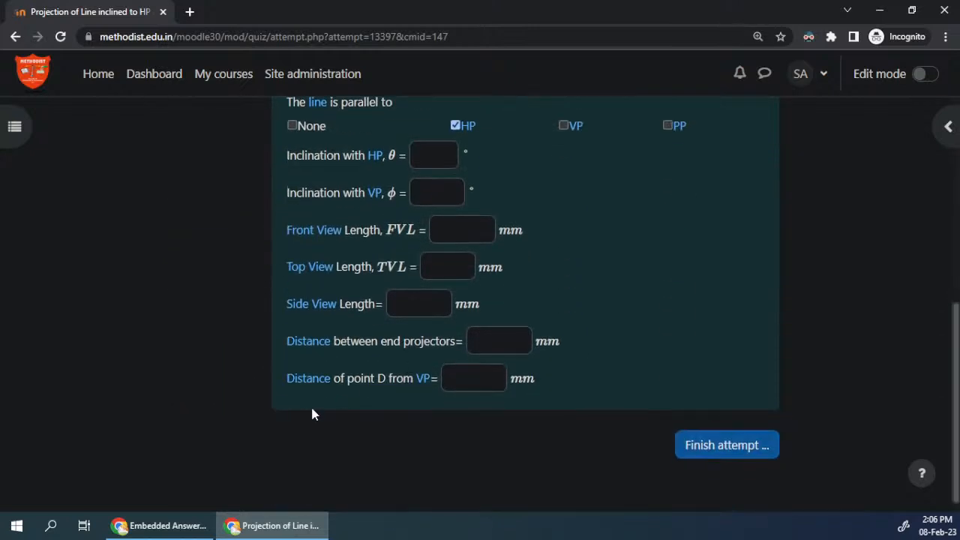
Step: Switch to the other browser window and close the Embedded Answers documentation page and the embed1 question preview
{"action": "left_click", "coordinate": [278, 529]}
{"action": "left_click", "coordinate": [171, 536]}
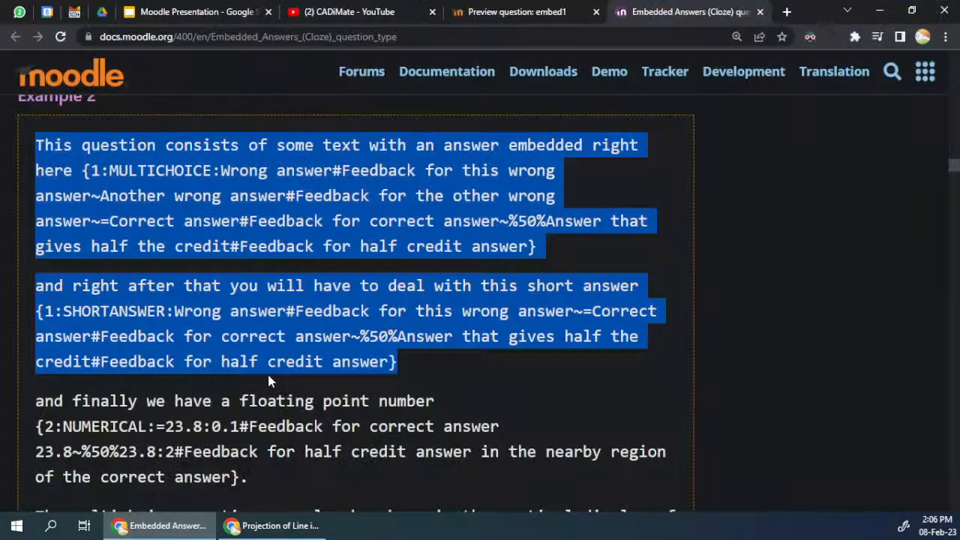
{"action": "left_click", "coordinate": [759, 12]}
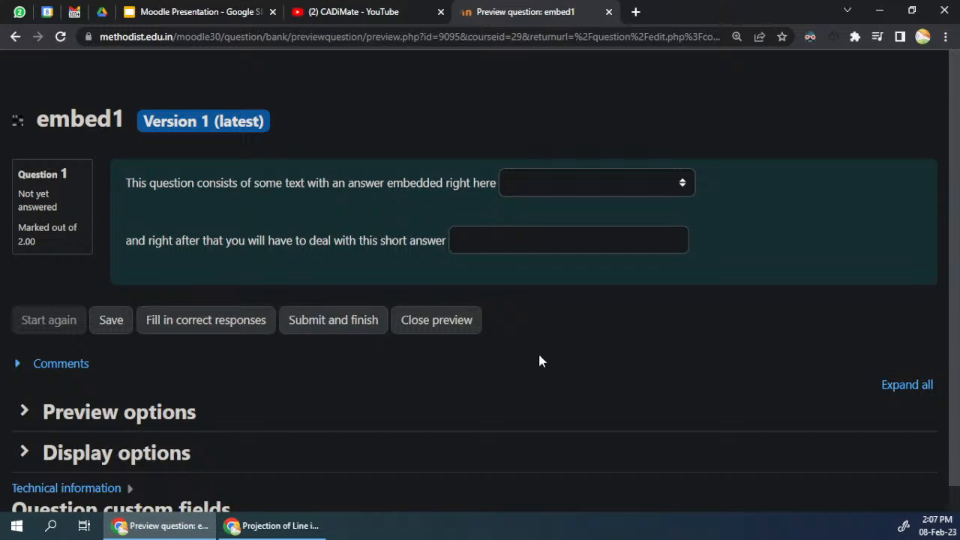
{"action": "scroll", "coordinate": [518, 388], "scroll_direction": "down", "scroll_amount": 1}
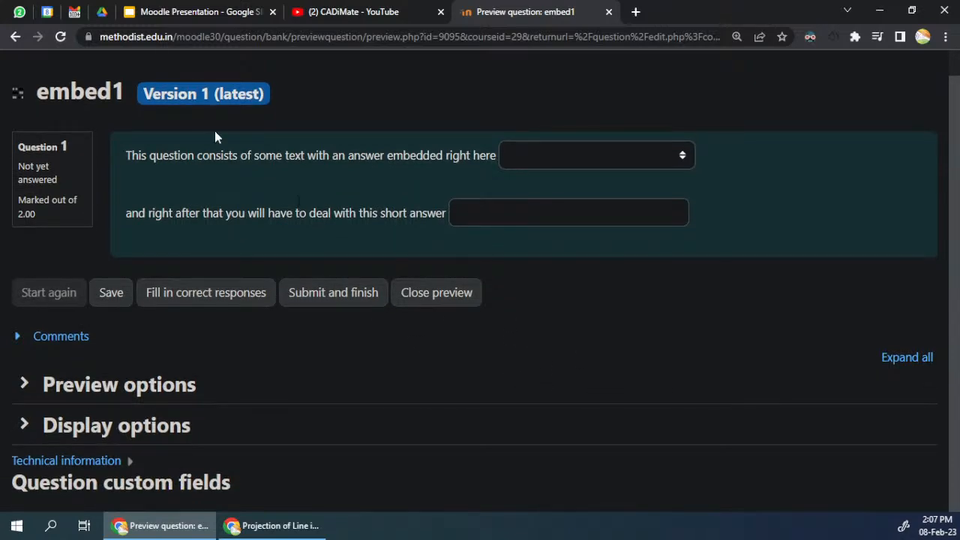
{"action": "scroll", "coordinate": [252, 270], "scroll_direction": "up", "scroll_amount": 1}
{"action": "left_click", "coordinate": [467, 321]}
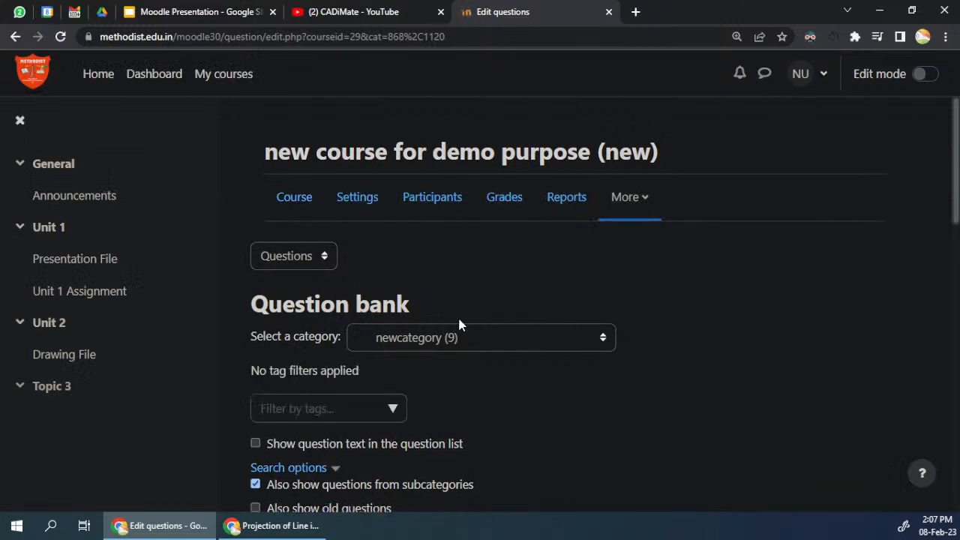
Step: Look through the questions listed in the newcategory question bank of the demo course
{"action": "scroll", "coordinate": [474, 309], "scroll_direction": "down", "scroll_amount": 1}
{"action": "scroll", "coordinate": [465, 300], "scroll_direction": "down", "scroll_amount": 3}
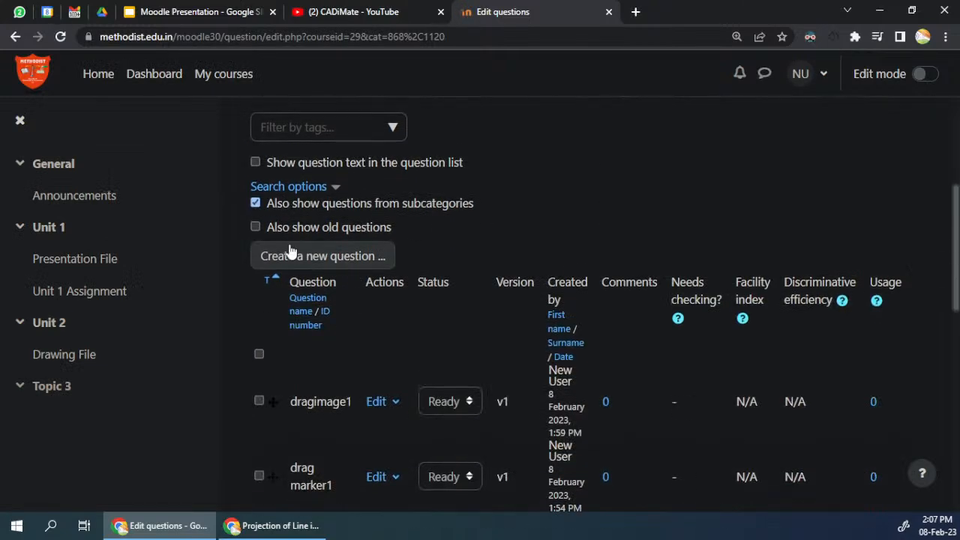
{"action": "scroll", "coordinate": [366, 387], "scroll_direction": "down", "scroll_amount": 3}
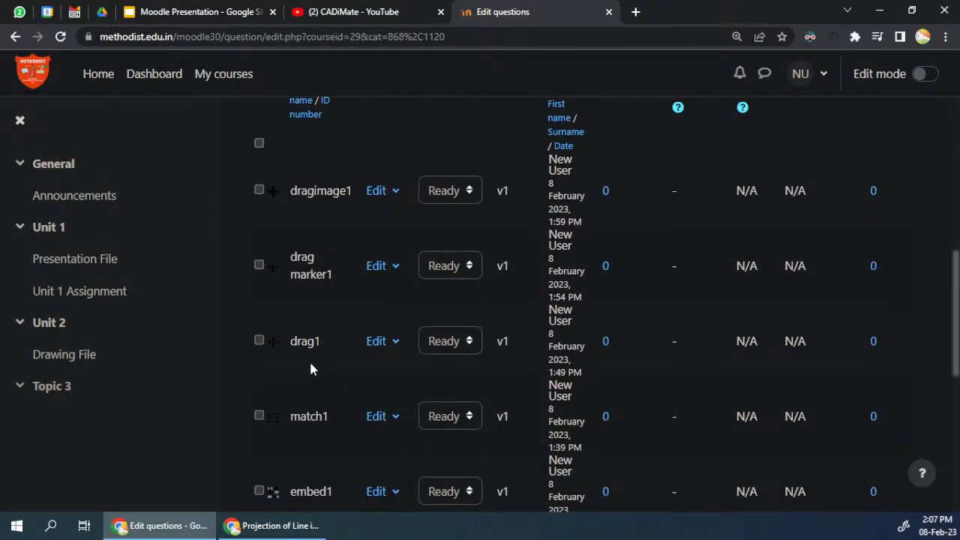
{"action": "scroll", "coordinate": [335, 405], "scroll_direction": "down", "scroll_amount": 3}
{"action": "scroll", "coordinate": [450, 315], "scroll_direction": "down", "scroll_amount": 3}
{"action": "scroll", "coordinate": [376, 300], "scroll_direction": "up", "scroll_amount": 6}
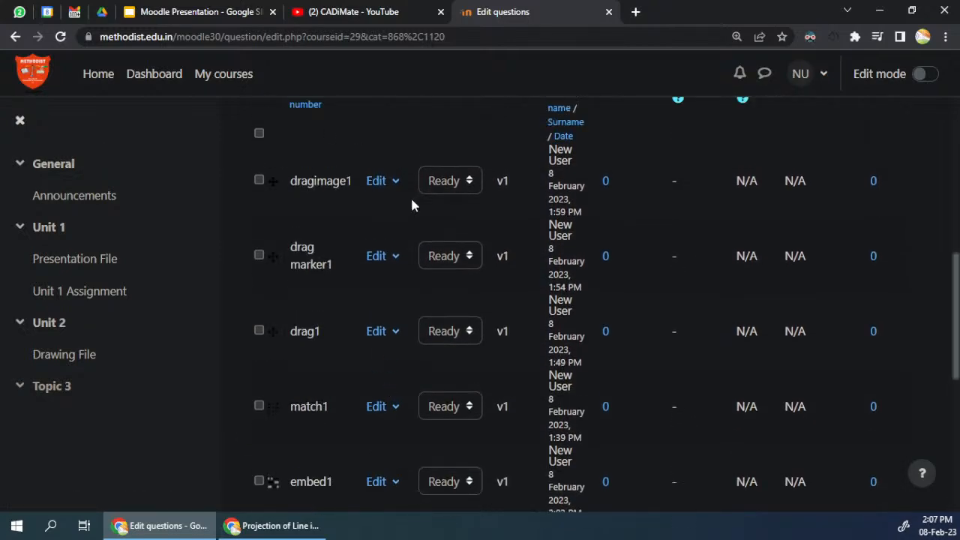
{"action": "scroll", "coordinate": [375, 300], "scroll_direction": "down", "scroll_amount": 4}
{"action": "scroll", "coordinate": [379, 353], "scroll_direction": "up", "scroll_amount": 9}
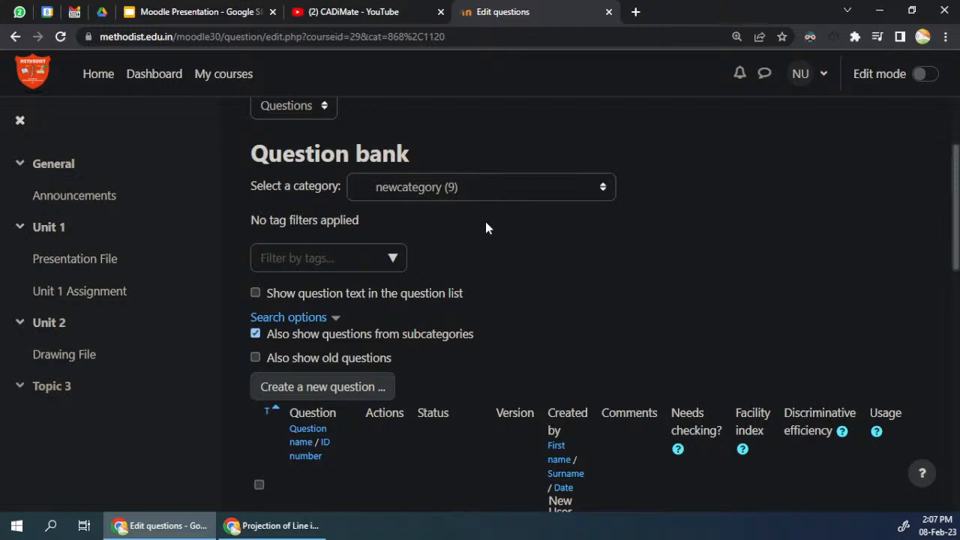
Step: Return to the demo course page at Unit 1 and turn on edit mode
{"action": "left_click", "coordinate": [60, 230]}
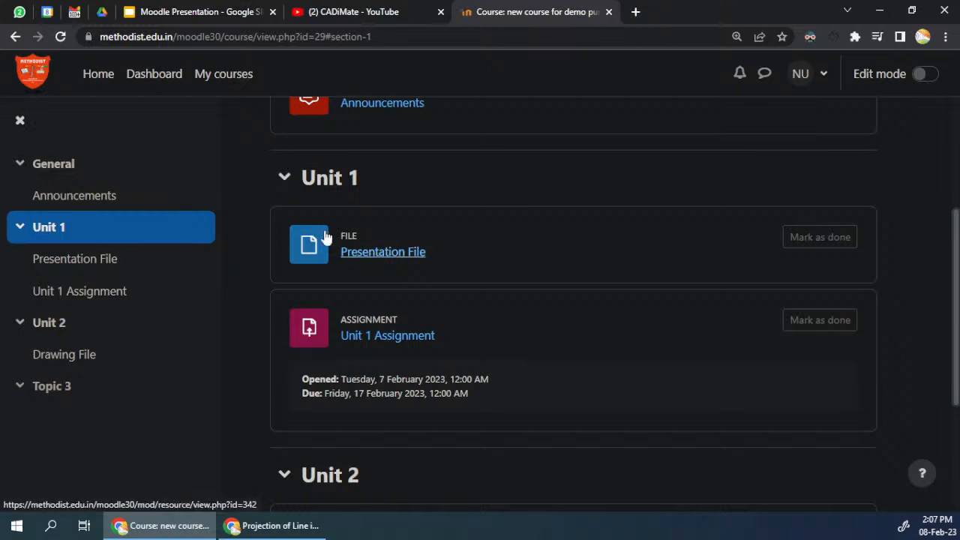
{"action": "scroll", "coordinate": [402, 309], "scroll_direction": "down", "scroll_amount": 1}
{"action": "left_click", "coordinate": [928, 73]}
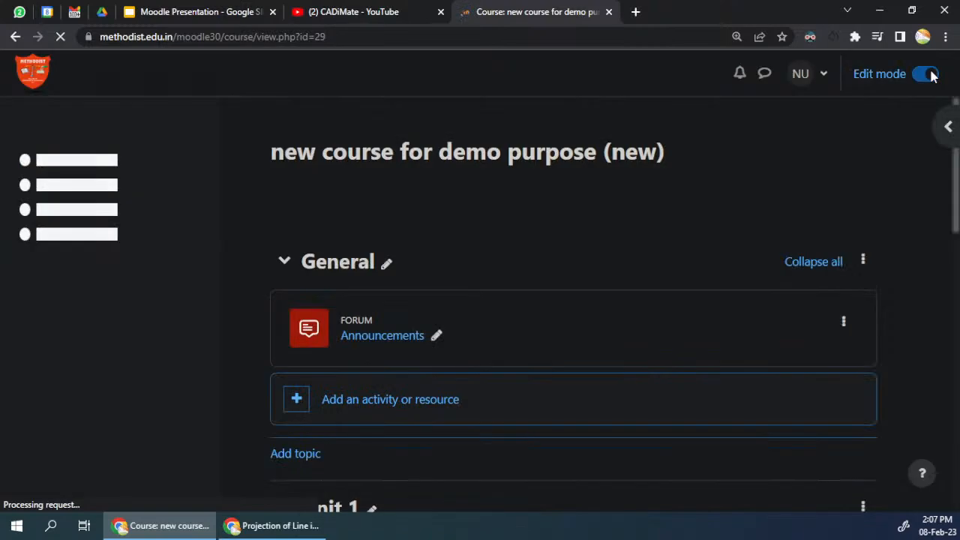
Step: Examine the Topic 3 section at the end of the course and its available topic actions, choosing none
{"action": "scroll", "coordinate": [427, 289], "scroll_direction": "down", "scroll_amount": 2}
{"action": "scroll", "coordinate": [375, 322], "scroll_direction": "down", "scroll_amount": 3}
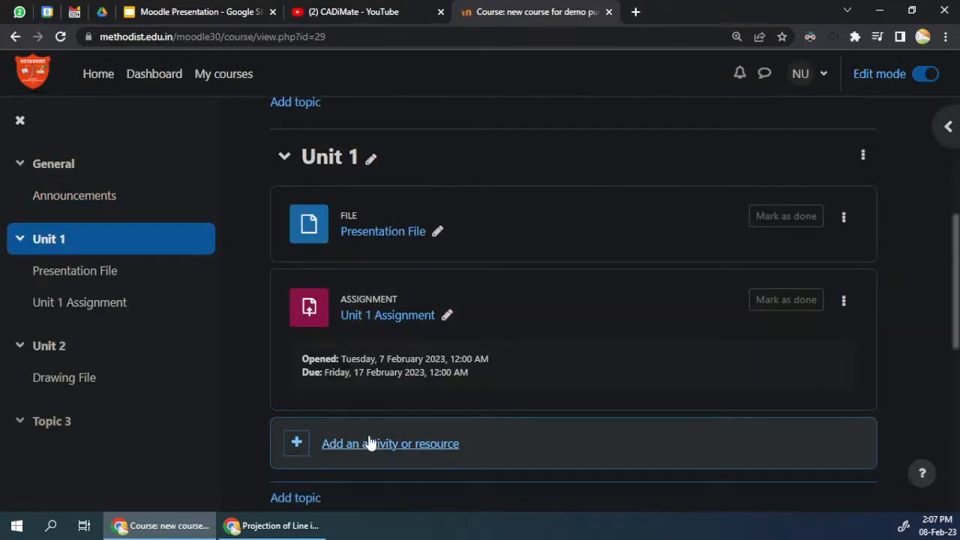
{"action": "scroll", "coordinate": [352, 405], "scroll_direction": "down", "scroll_amount": 4}
{"action": "scroll", "coordinate": [353, 373], "scroll_direction": "down", "scroll_amount": 3}
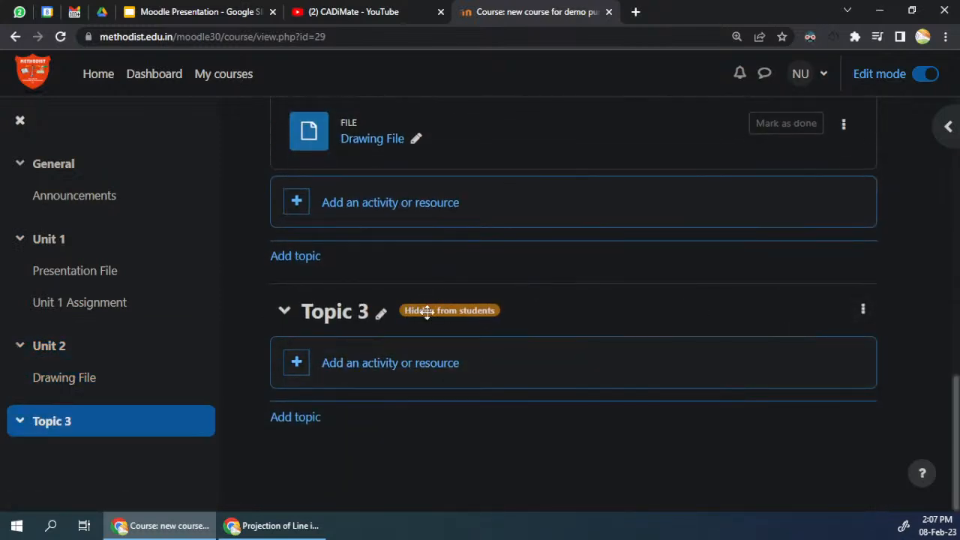
{"action": "left_click", "coordinate": [860, 311]}
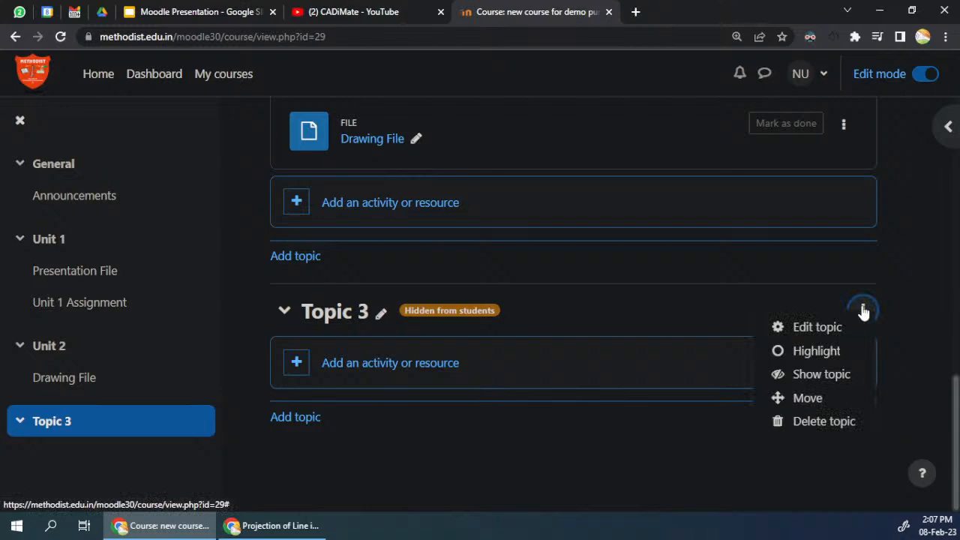
{"action": "left_click", "coordinate": [634, 302]}
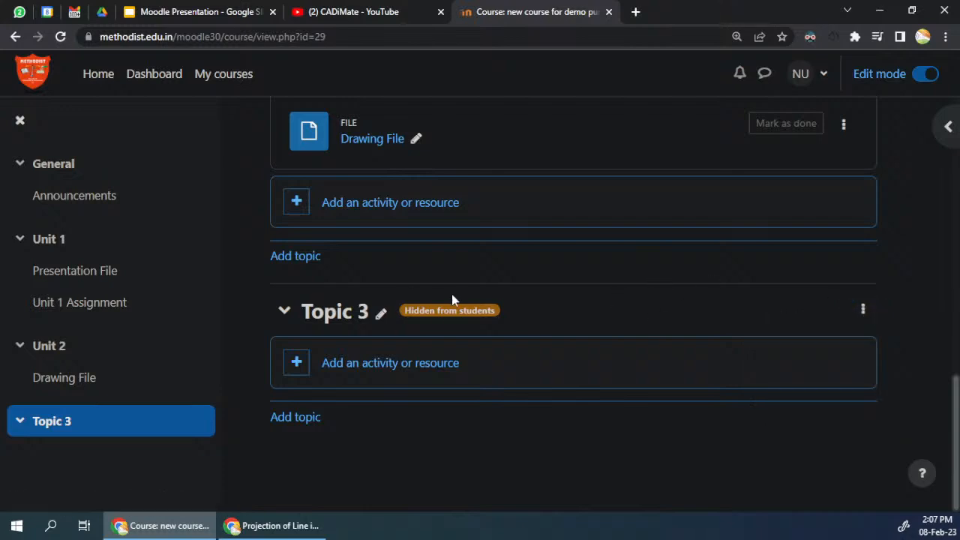
Step: Search the activity chooser for "quiz" and add a new Quiz activity to Topic 3
{"action": "left_click", "coordinate": [397, 364]}
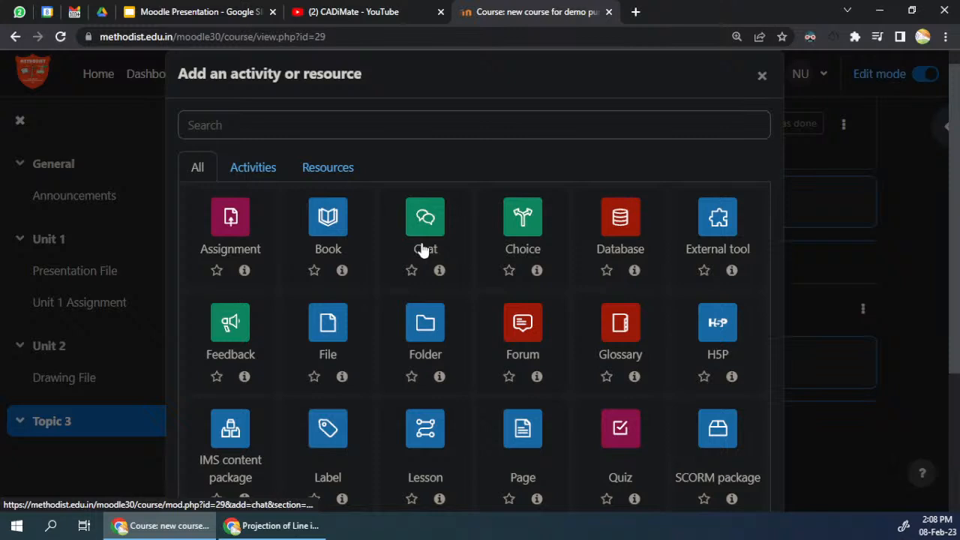
{"action": "scroll", "coordinate": [266, 344], "scroll_direction": "down", "scroll_amount": 3}
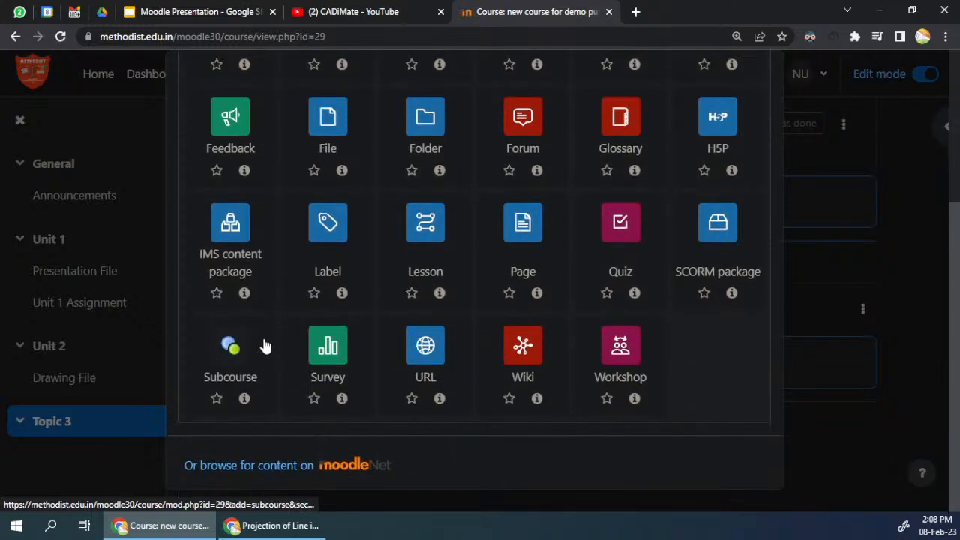
{"action": "scroll", "coordinate": [267, 346], "scroll_direction": "up", "scroll_amount": 2}
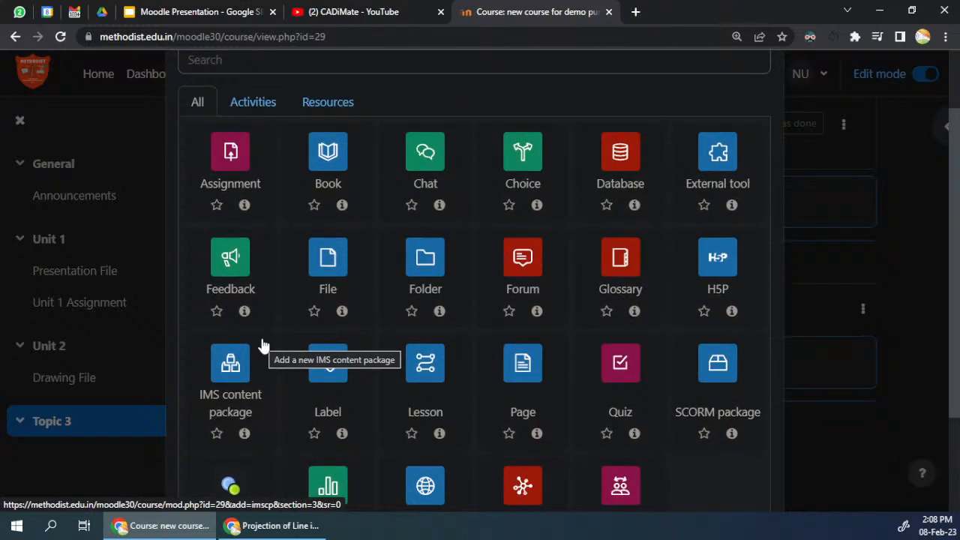
{"action": "scroll", "coordinate": [263, 343], "scroll_direction": "up", "scroll_amount": 1}
{"action": "left_click", "coordinate": [279, 150]}
{"action": "type", "text": "qui"}
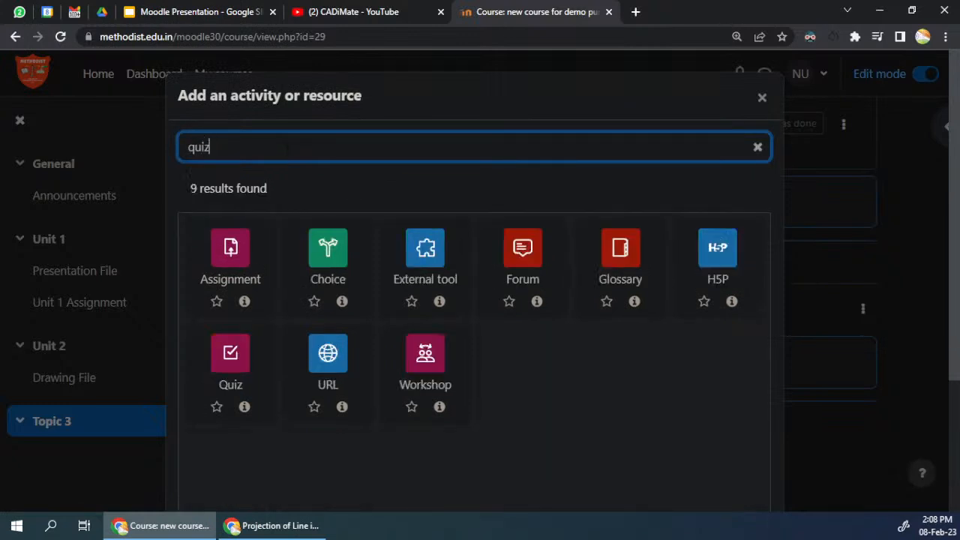
{"action": "type", "text": "z"}
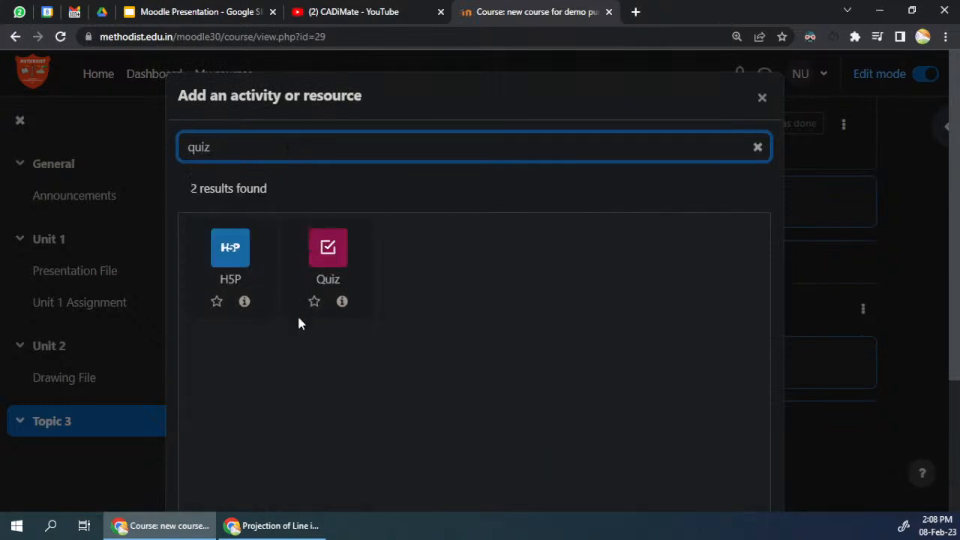
{"action": "left_click", "coordinate": [330, 259]}
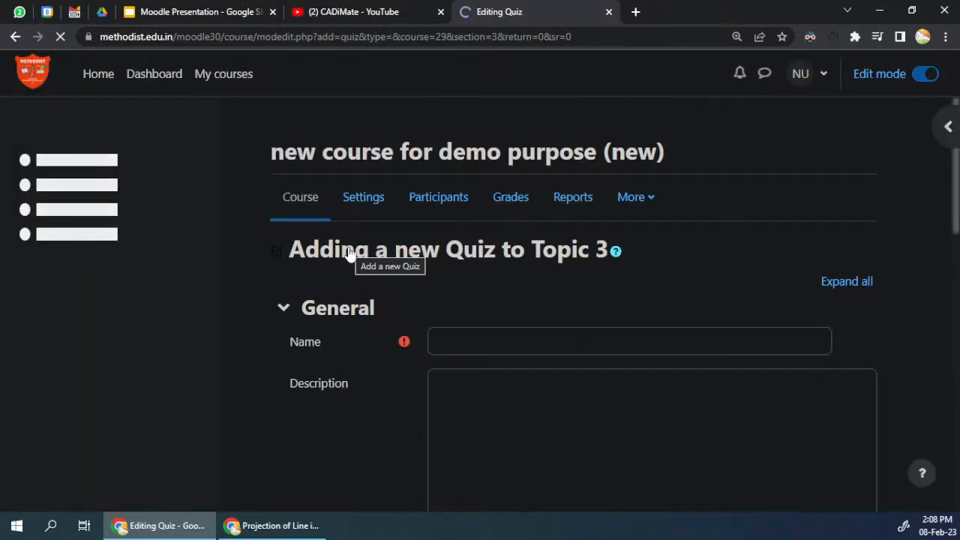
Step: Name the new quiz "Assignment"
{"action": "left_click", "coordinate": [439, 346]}
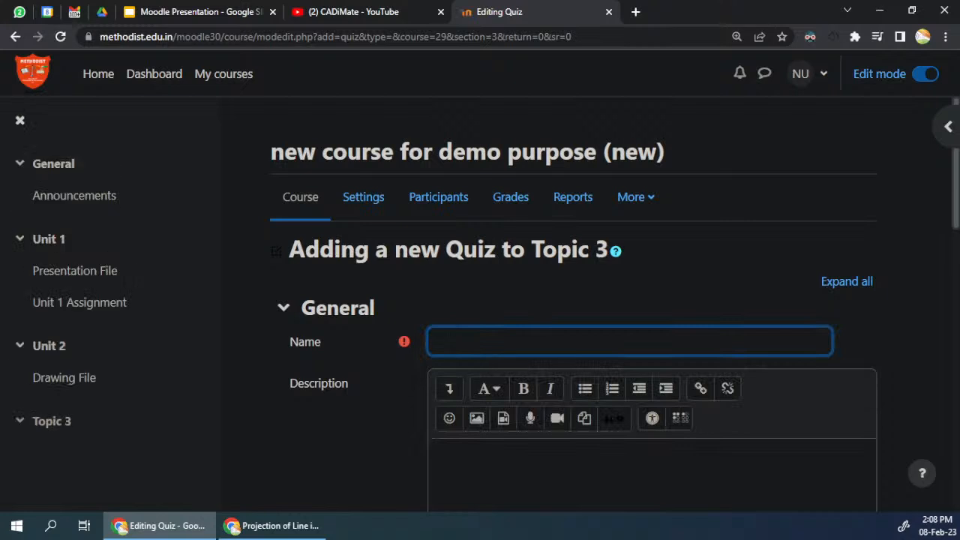
{"action": "type", "text": "Qui"}
{"action": "key", "text": "ctrl+a"}
{"action": "type", "text": "Assignment"}
{"action": "scroll", "coordinate": [484, 387], "scroll_direction": "down", "scroll_amount": 4}
{"action": "scroll", "coordinate": [574, 303], "scroll_direction": "up", "scroll_amount": 1}
Step: Enter the quiz description "try this quiz till you score 100%"
{"action": "left_click", "coordinate": [540, 281]}
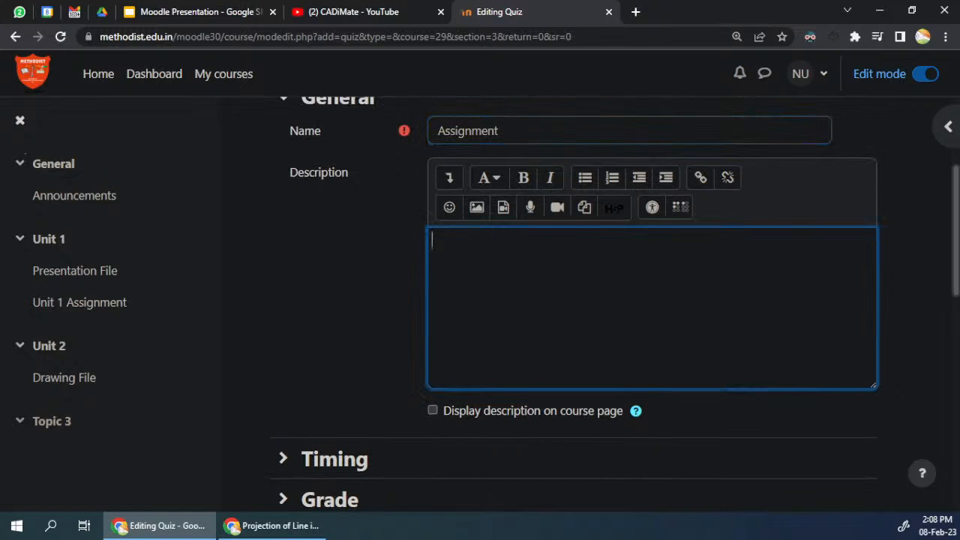
{"action": "type", "text": "try this quiz till yourcore 100"}
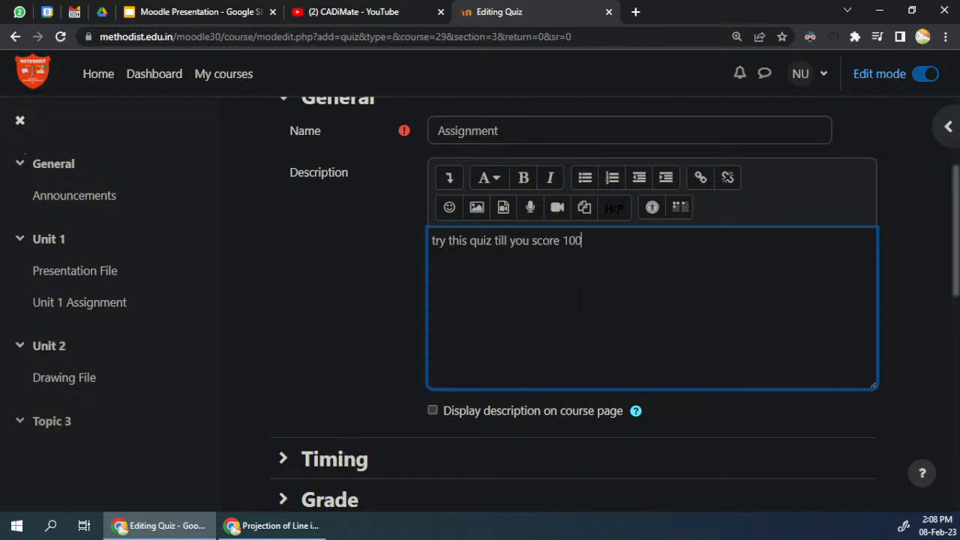
{"action": "type", "text": "%"}
Step: Enable the quiz's time limit in the Timing settings and set it to 5 minutes
{"action": "scroll", "coordinate": [312, 300], "scroll_direction": "down", "scroll_amount": 3}
{"action": "left_click", "coordinate": [330, 249]}
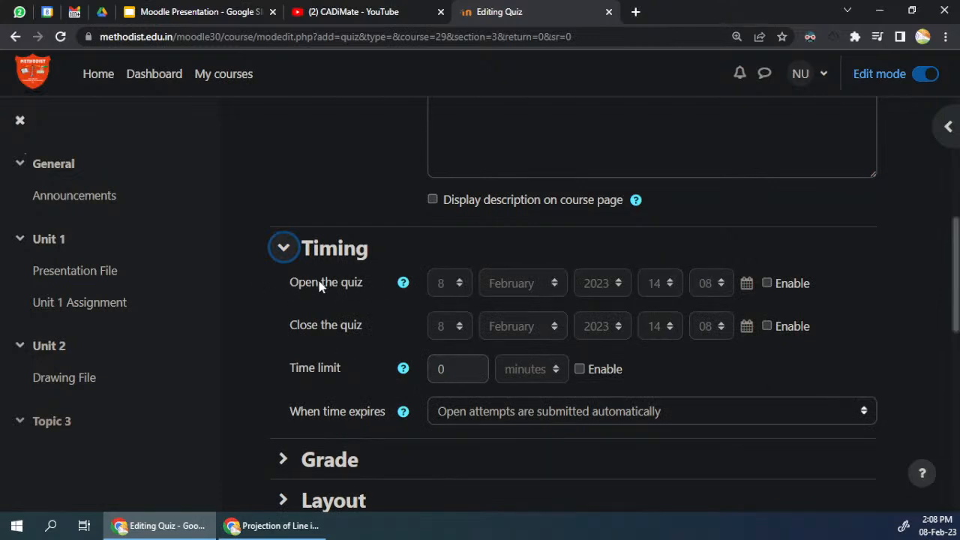
{"action": "left_click", "coordinate": [580, 369]}
{"action": "double_click", "coordinate": [443, 368]}
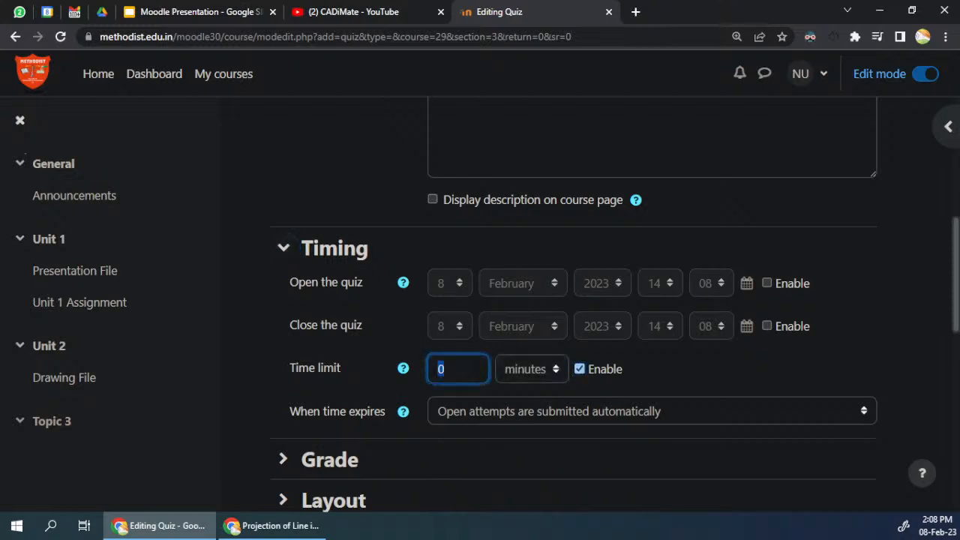
{"action": "type", "text": "5"}
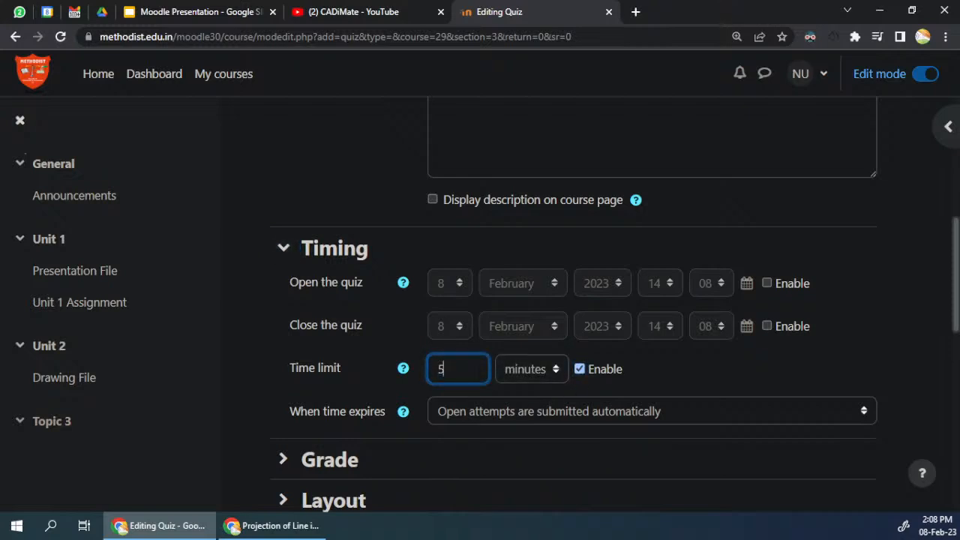
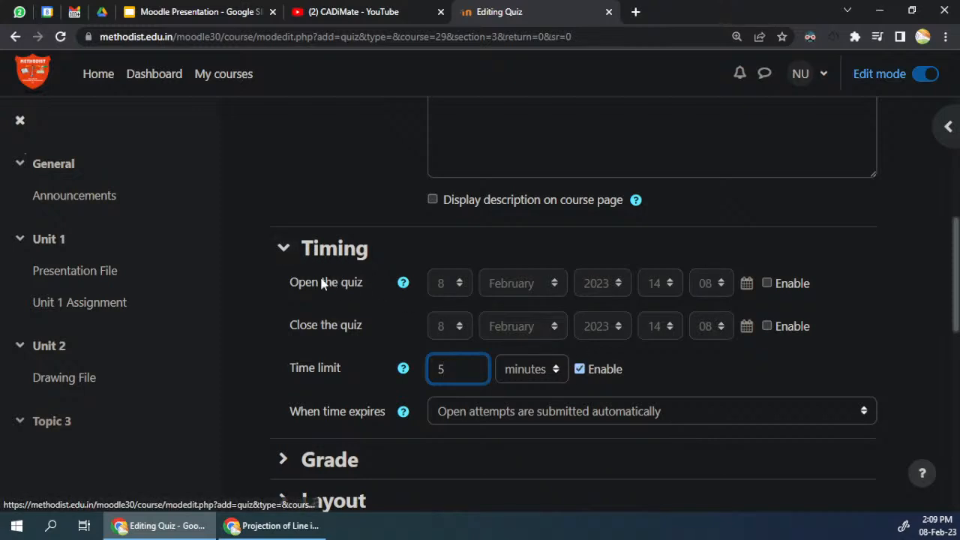
Step: Enable the quiz's opening date, set its day to 11, and disable the opening date again
{"action": "left_click", "coordinate": [766, 283]}
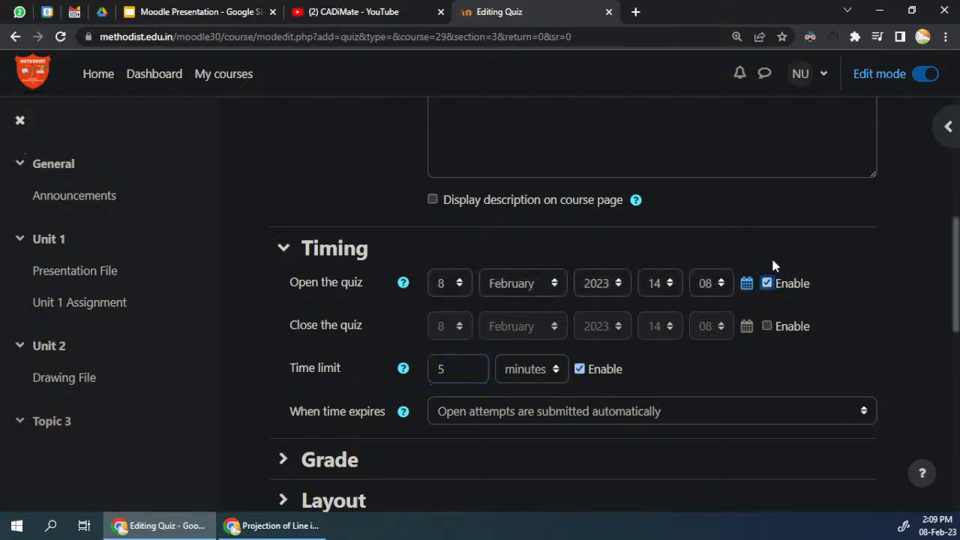
{"action": "left_click", "coordinate": [443, 283]}
{"action": "key", "text": "Escape"}
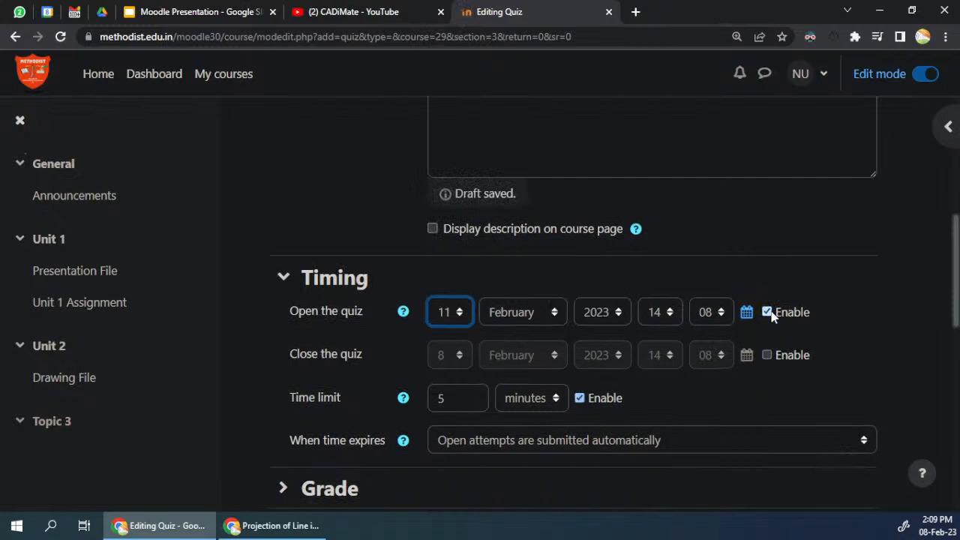
{"action": "left_click", "coordinate": [767, 312]}
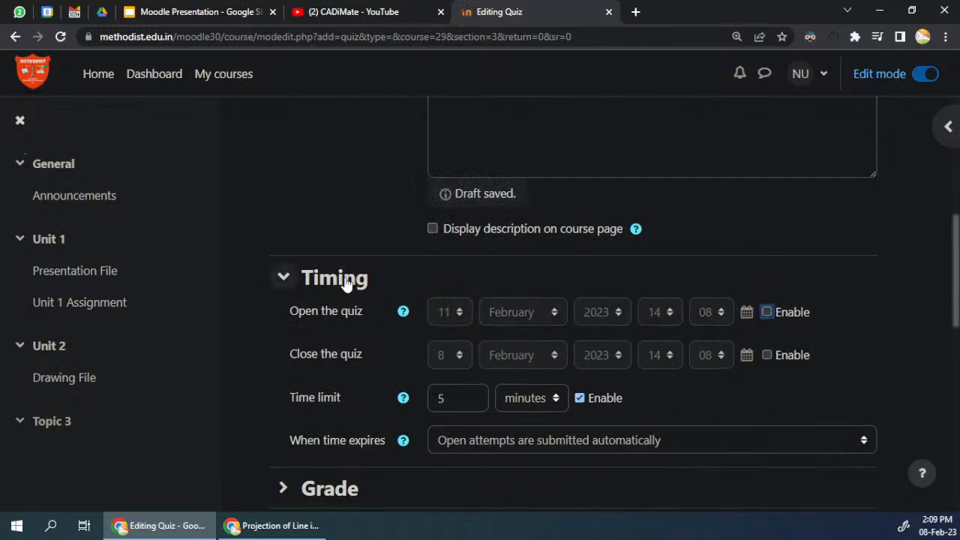
Step: Set the quiz's grade to pass to 6 in the Grade settings
{"action": "scroll", "coordinate": [366, 293], "scroll_direction": "down", "scroll_amount": 2}
{"action": "left_click", "coordinate": [320, 349]}
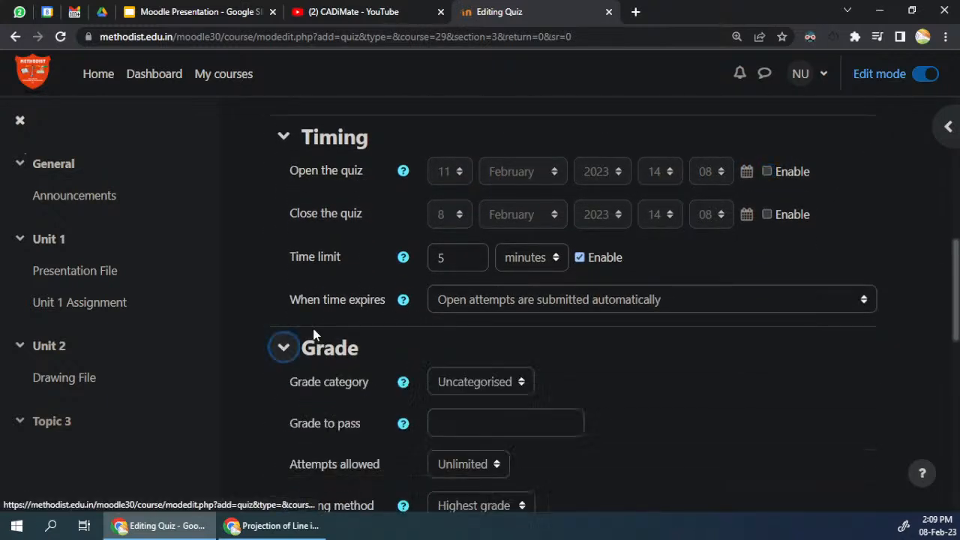
{"action": "scroll", "coordinate": [504, 245], "scroll_direction": "down", "scroll_amount": 2}
{"action": "left_click", "coordinate": [451, 283]}
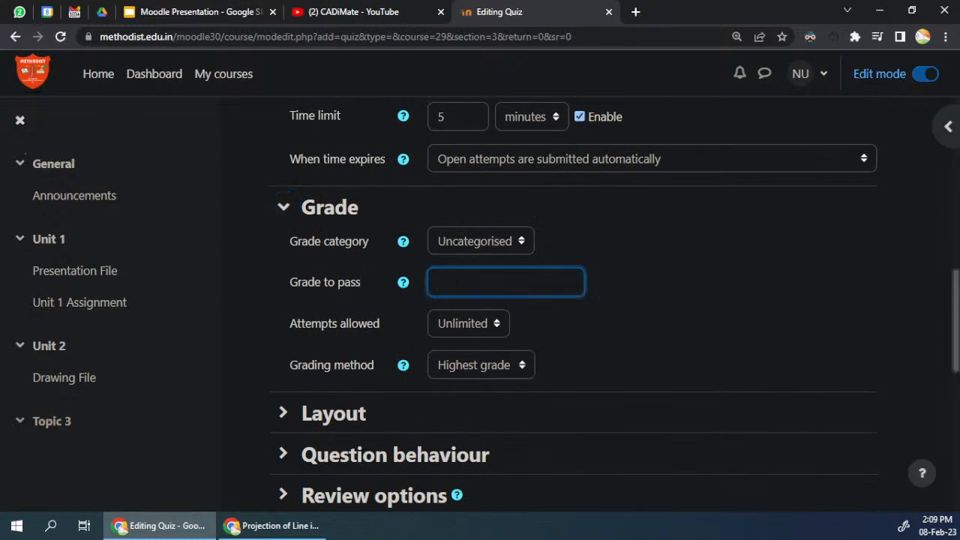
{"action": "type", "text": "6"}
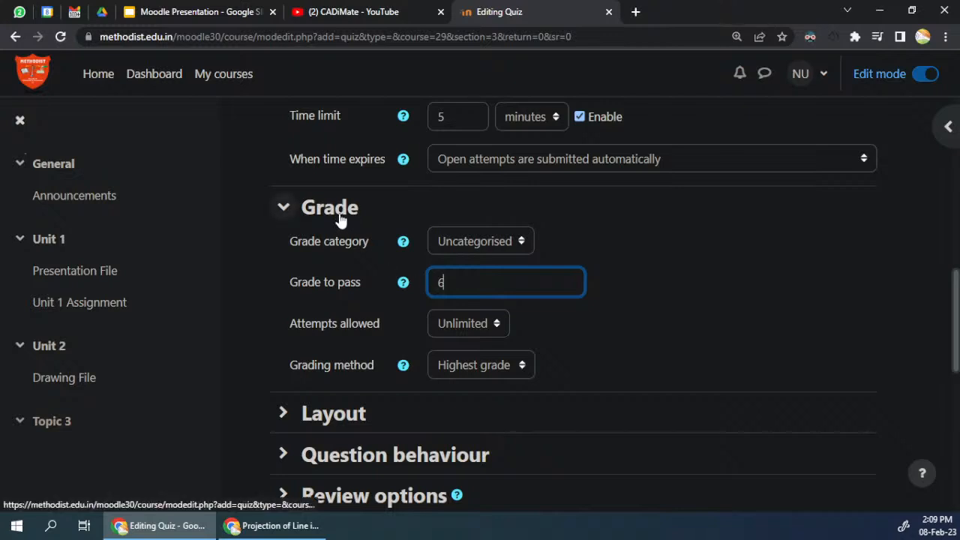
Step: Look over the remaining quiz settings and save the quiz, returning to the course page
{"action": "scroll", "coordinate": [339, 225], "scroll_direction": "down", "scroll_amount": 3}
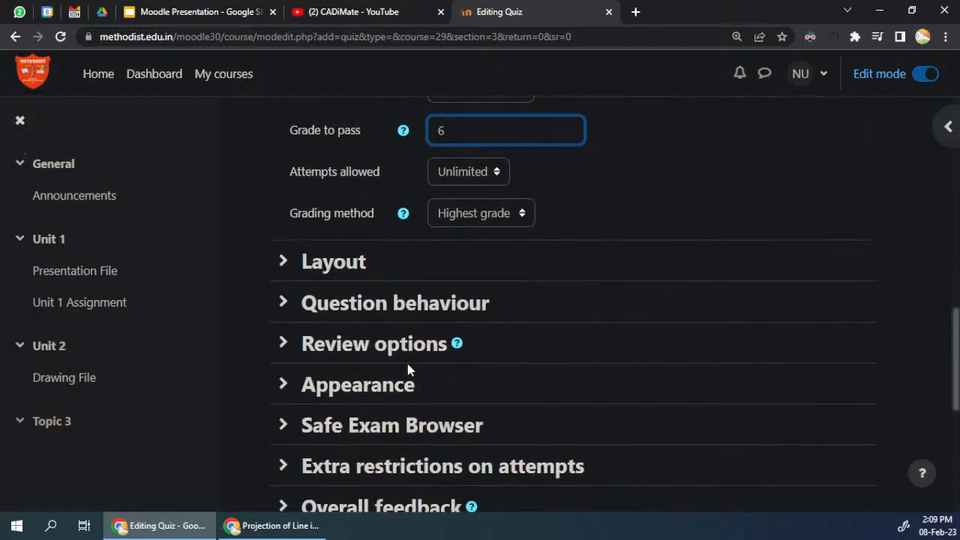
{"action": "scroll", "coordinate": [343, 192], "scroll_direction": "up", "scroll_amount": 3}
{"action": "scroll", "coordinate": [316, 224], "scroll_direction": "up", "scroll_amount": 10}
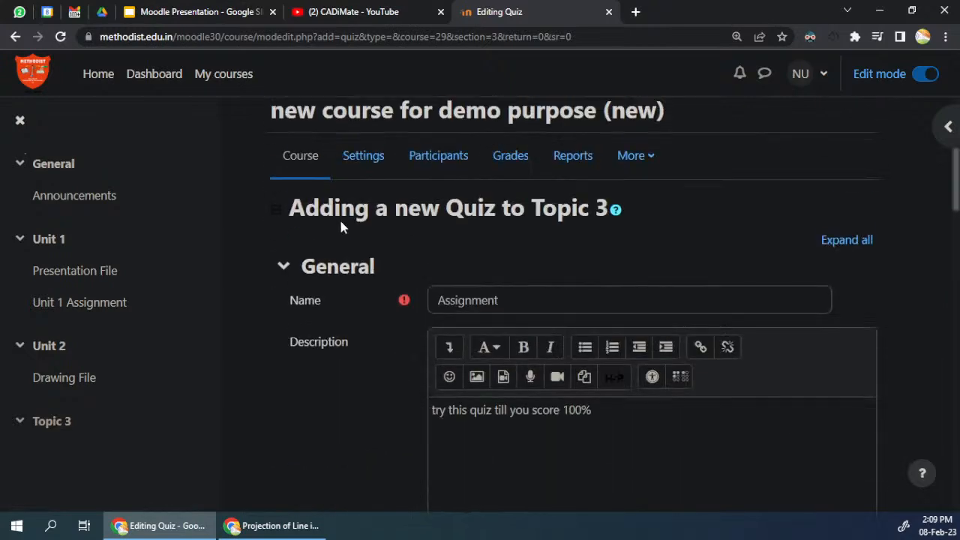
{"action": "scroll", "coordinate": [493, 279], "scroll_direction": "down", "scroll_amount": 15}
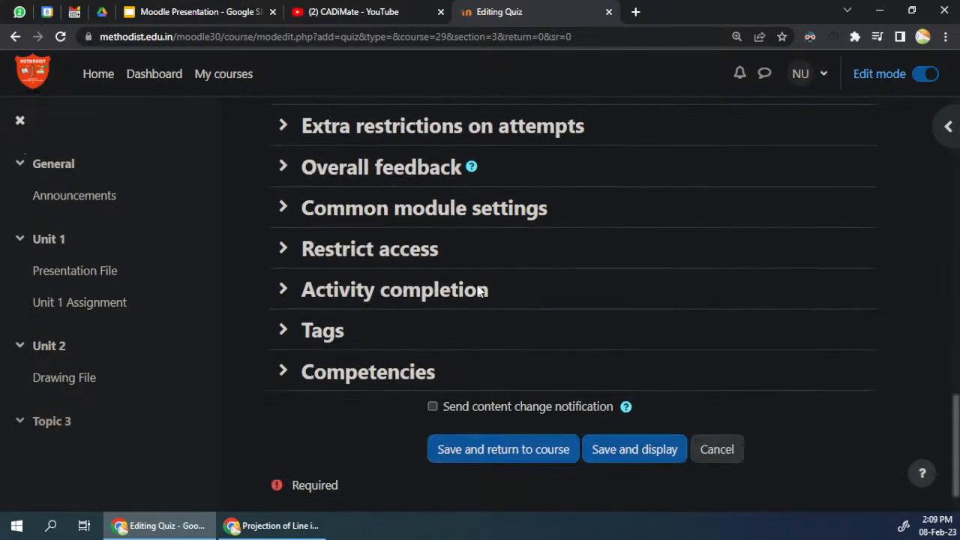
{"action": "left_click", "coordinate": [523, 406]}
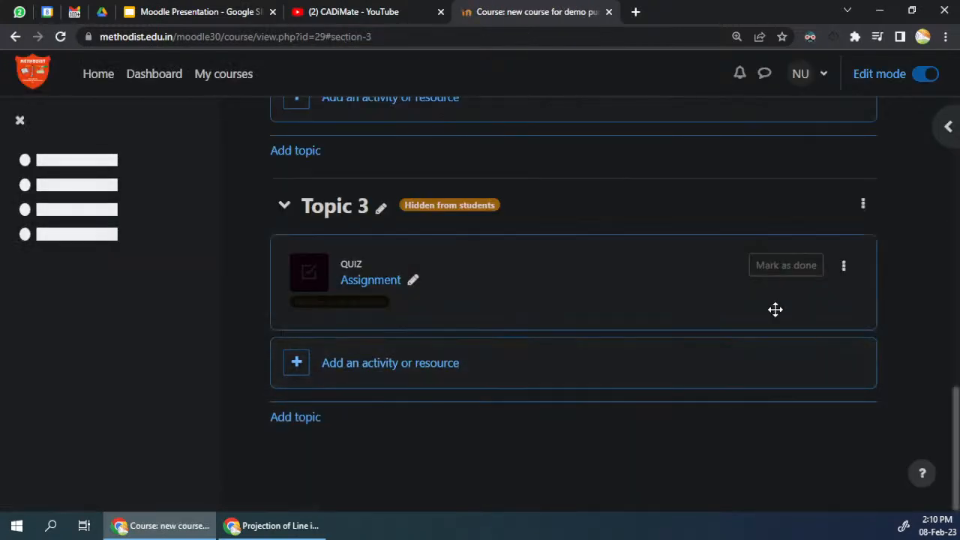
Step: Open the Assignment quiz in Topic 3 and review its time limit, grading method and grade to pass
{"action": "left_click", "coordinate": [370, 282]}
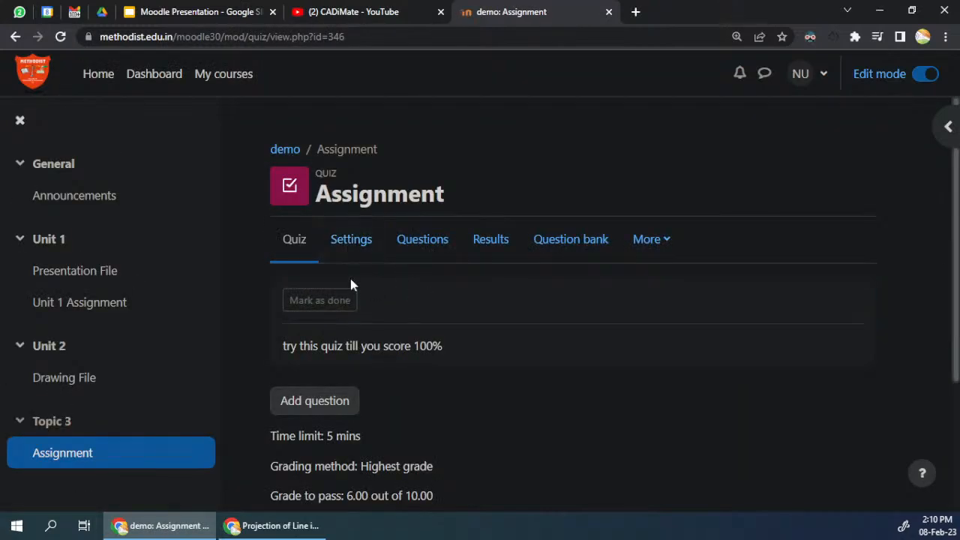
{"action": "scroll", "coordinate": [354, 381], "scroll_direction": "down", "scroll_amount": 1}
{"action": "scroll", "coordinate": [354, 382], "scroll_direction": "down", "scroll_amount": 2}
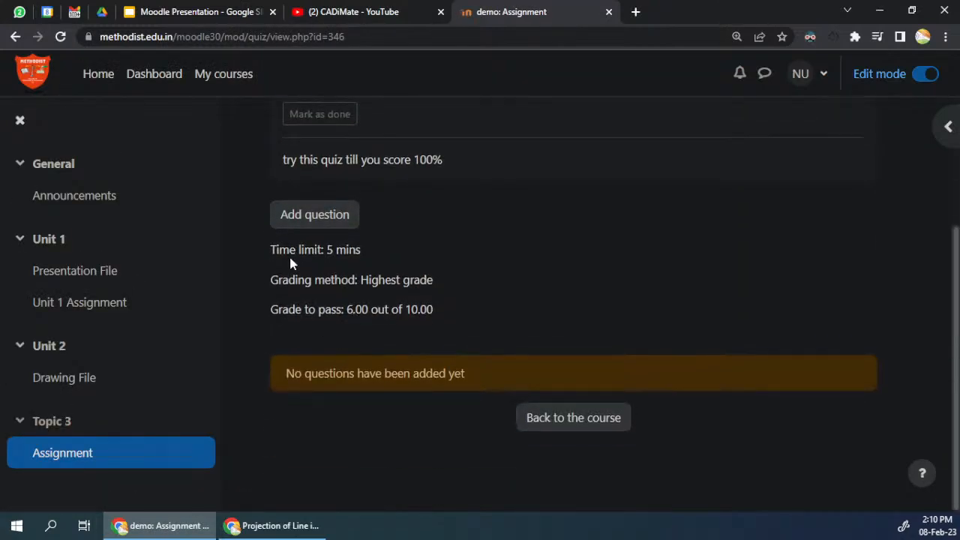
{"action": "left_click_drag", "start_coordinate": [278, 249], "coordinate": [428, 309]}
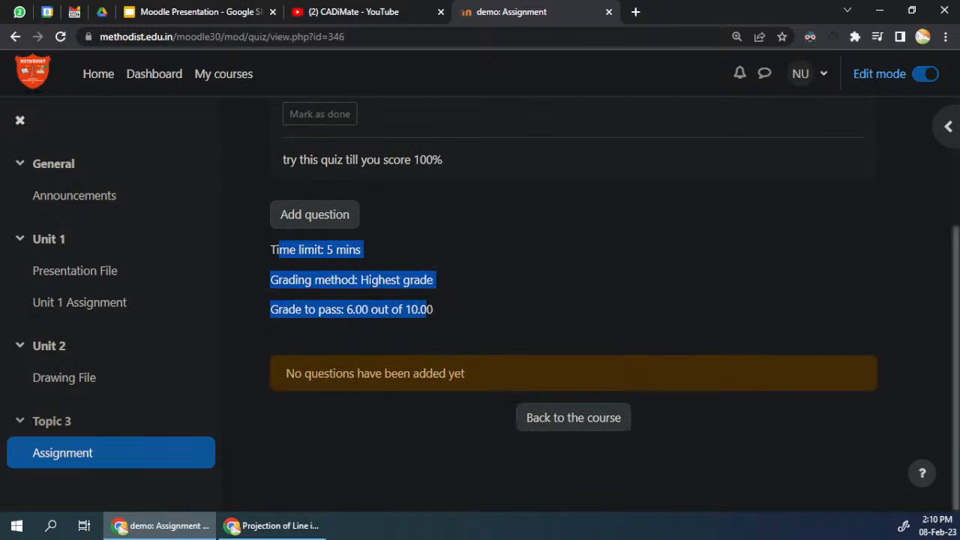
{"action": "scroll", "coordinate": [373, 282], "scroll_direction": "up", "scroll_amount": 2}
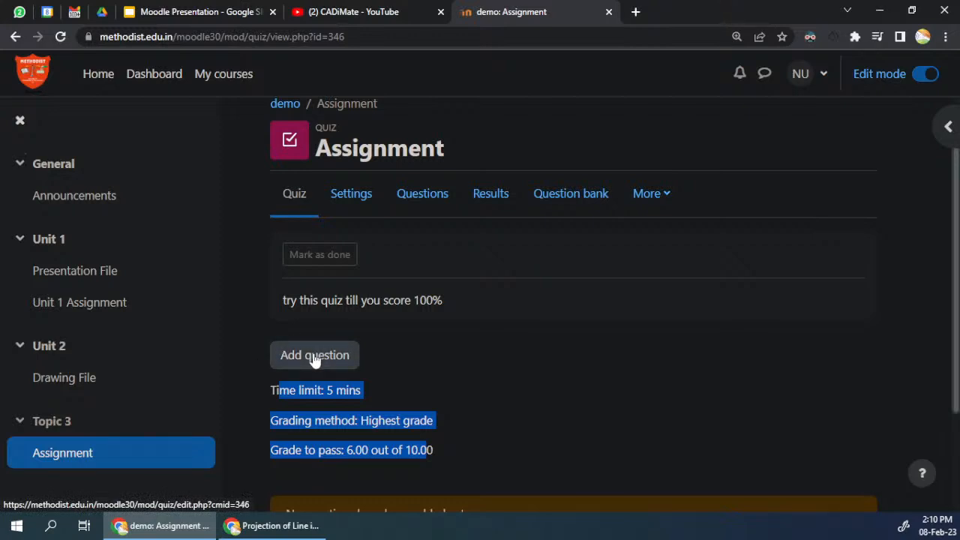
Step: Add the questions Q1MCQ, Num1, short1 and tf`1 from the question bank to the Assignment quiz
{"action": "left_click", "coordinate": [423, 197]}
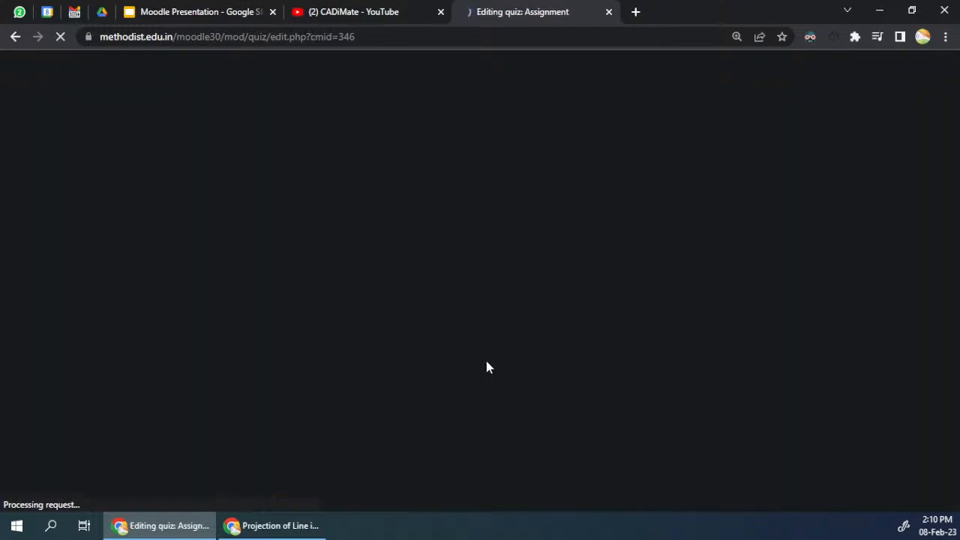
{"action": "scroll", "coordinate": [484, 270], "scroll_direction": "up", "scroll_amount": 1}
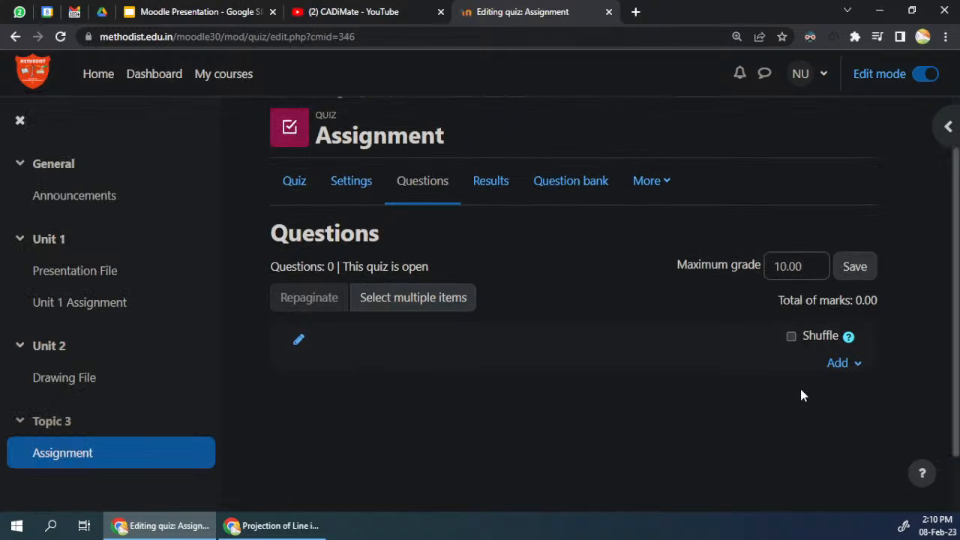
{"action": "left_click", "coordinate": [846, 369]}
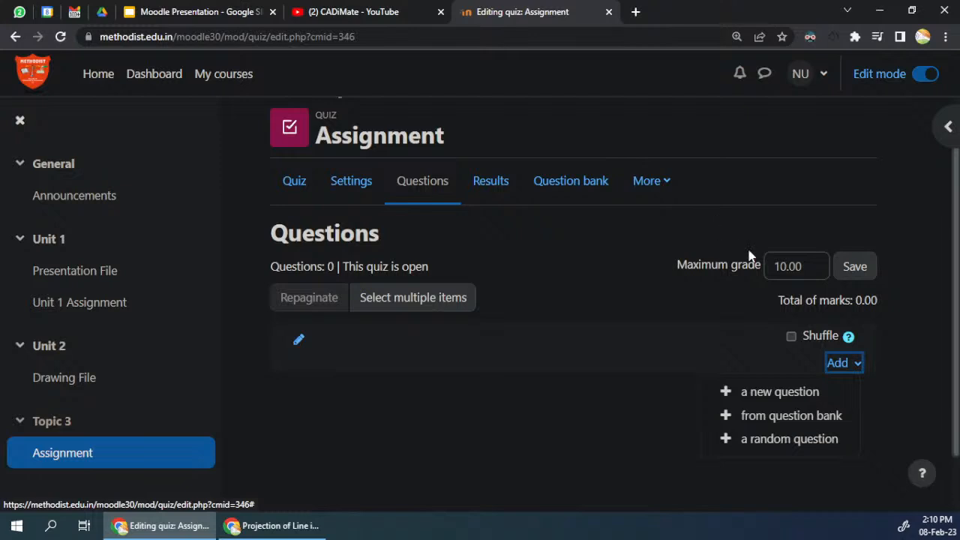
{"action": "left_click", "coordinate": [807, 416]}
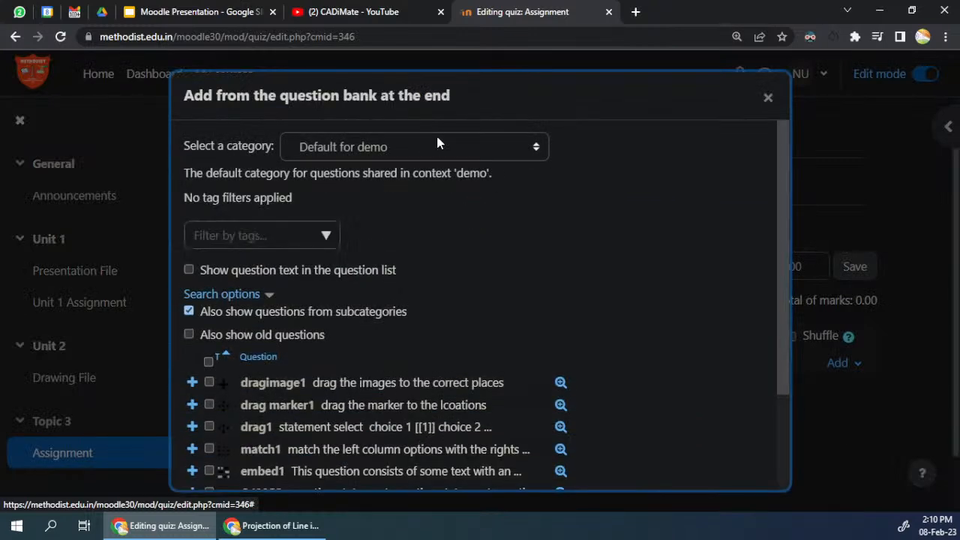
{"action": "scroll", "coordinate": [596, 242], "scroll_direction": "down", "scroll_amount": 3}
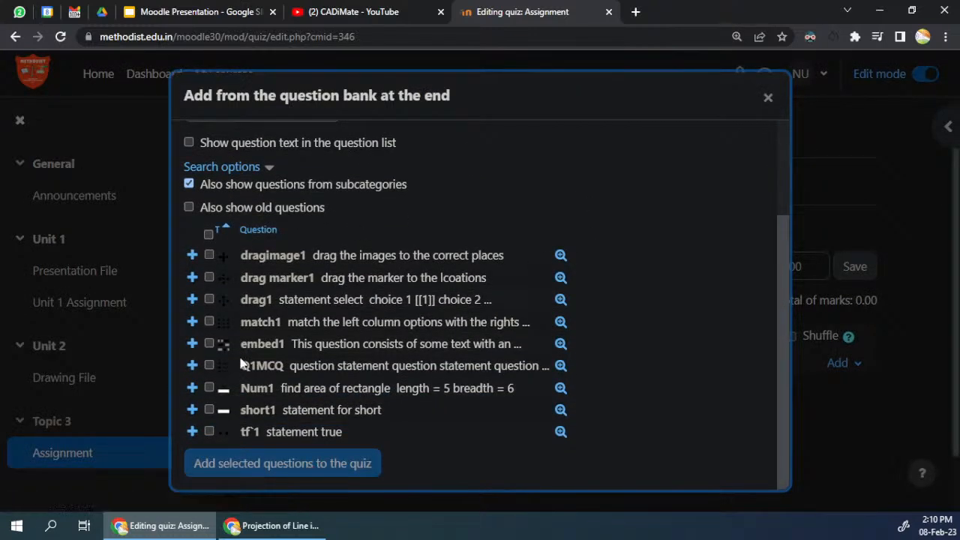
{"action": "left_click", "coordinate": [208, 388]}
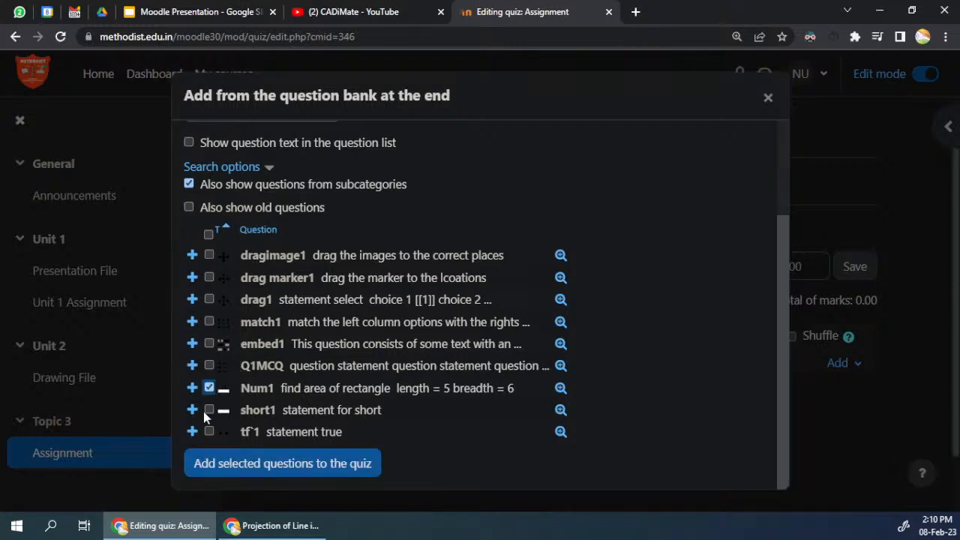
{"action": "left_click", "coordinate": [208, 410]}
{"action": "left_click", "coordinate": [208, 431]}
{"action": "left_click", "coordinate": [210, 366]}
{"action": "left_click", "coordinate": [286, 471]}
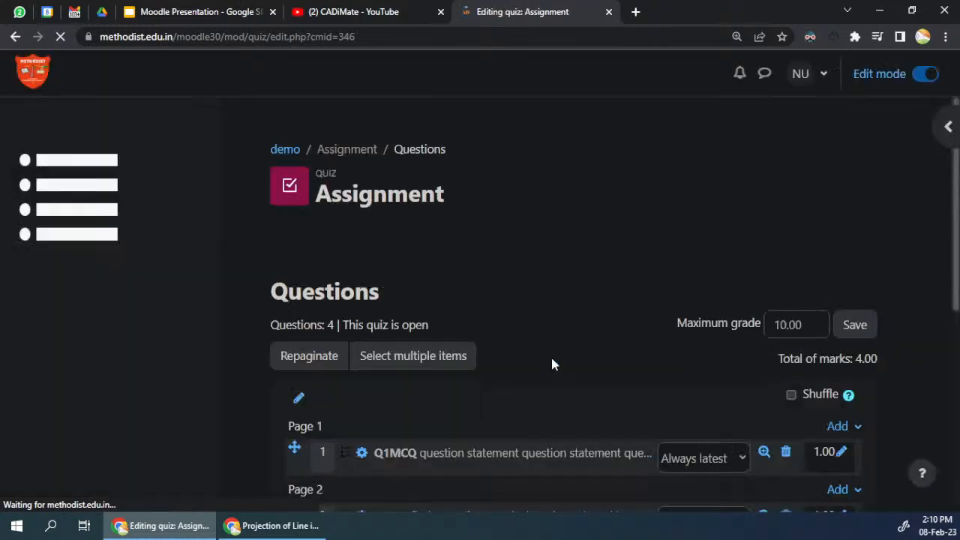
Step: Remove the page breaks between the quiz questions to put all four on Page 1
{"action": "scroll", "coordinate": [550, 339], "scroll_direction": "down", "scroll_amount": 5}
{"action": "scroll", "coordinate": [382, 255], "scroll_direction": "up", "scroll_amount": 3}
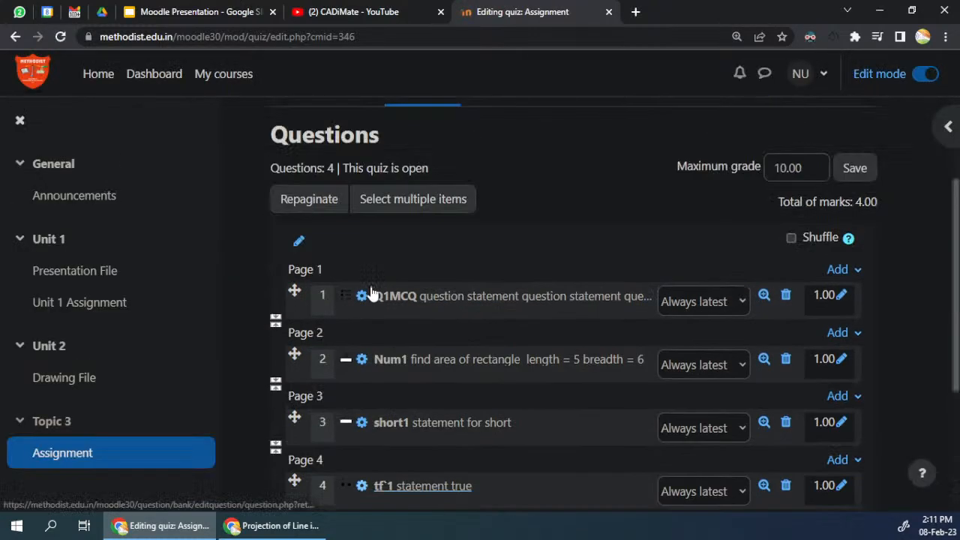
{"action": "left_click", "coordinate": [274, 341]}
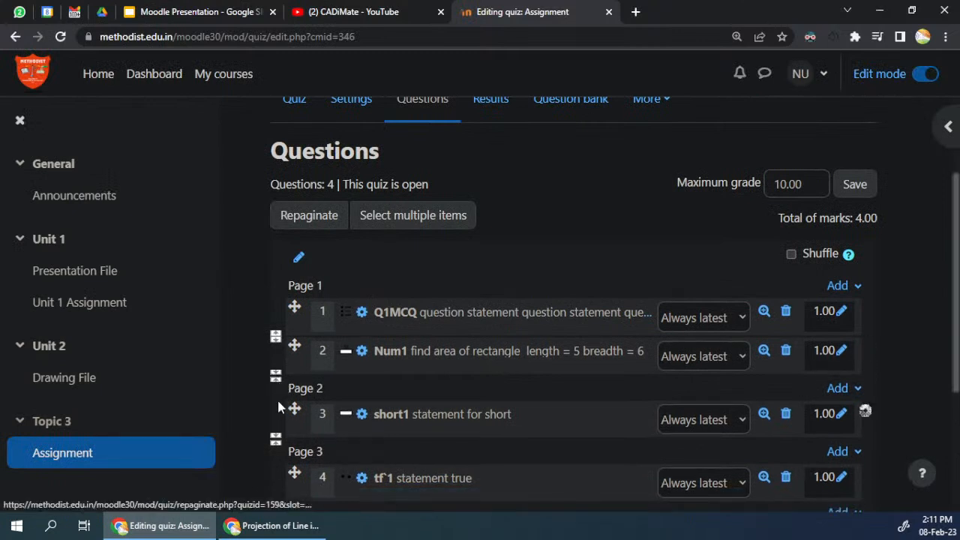
{"action": "left_click", "coordinate": [277, 394]}
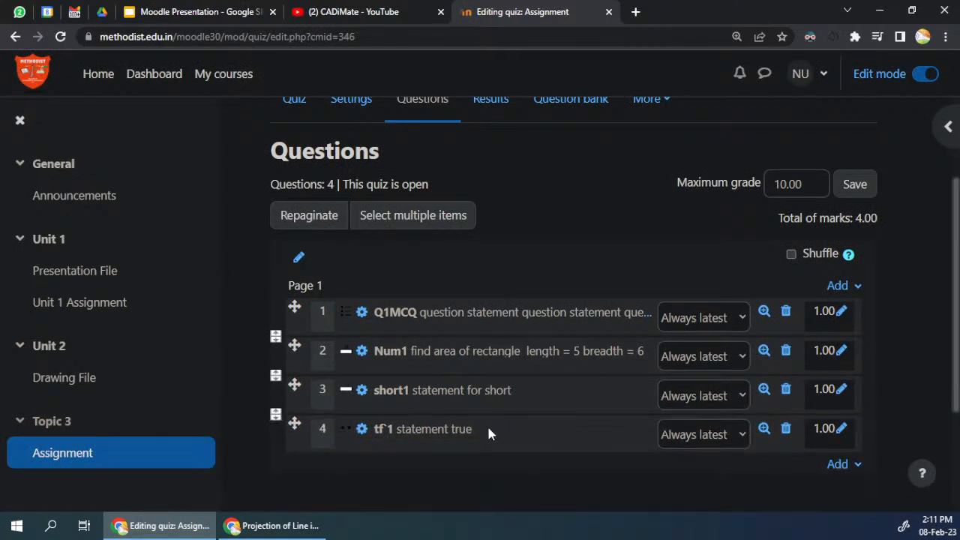
Step: Set the marks of Num1 and short1 to 2 each and the mark of tf`1 to 0.5
{"action": "left_click", "coordinate": [841, 355]}
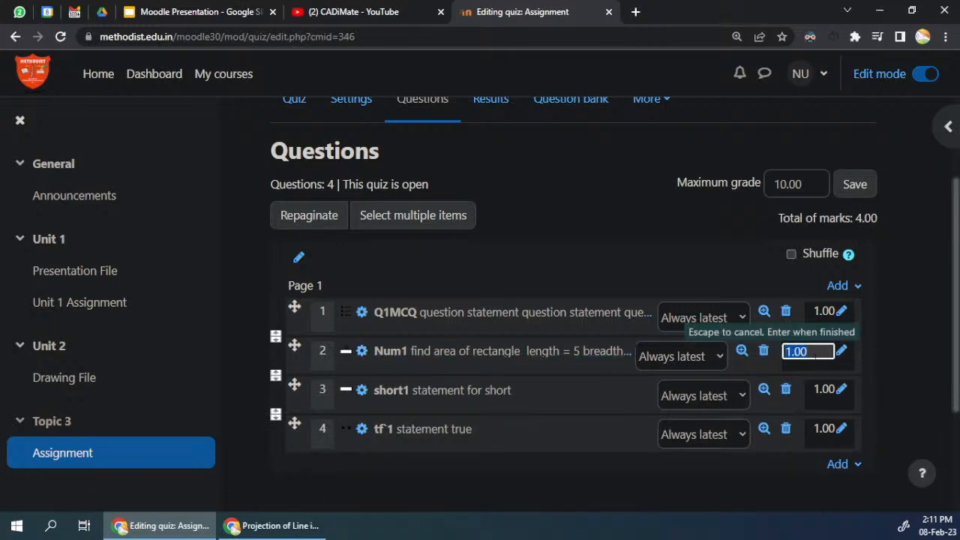
{"action": "type", "text": "2"}
{"action": "key", "text": "Return"}
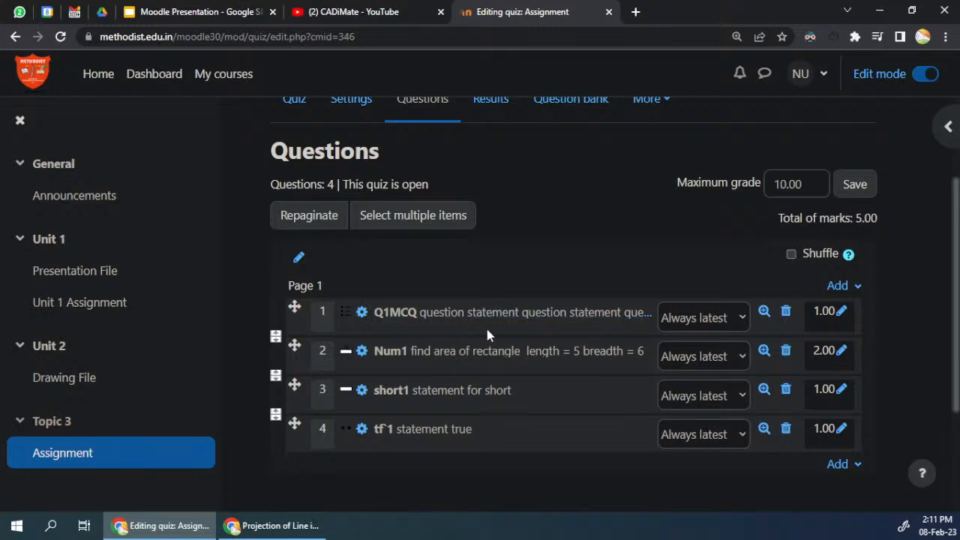
{"action": "left_click", "coordinate": [842, 391]}
{"action": "type", "text": "2.00"}
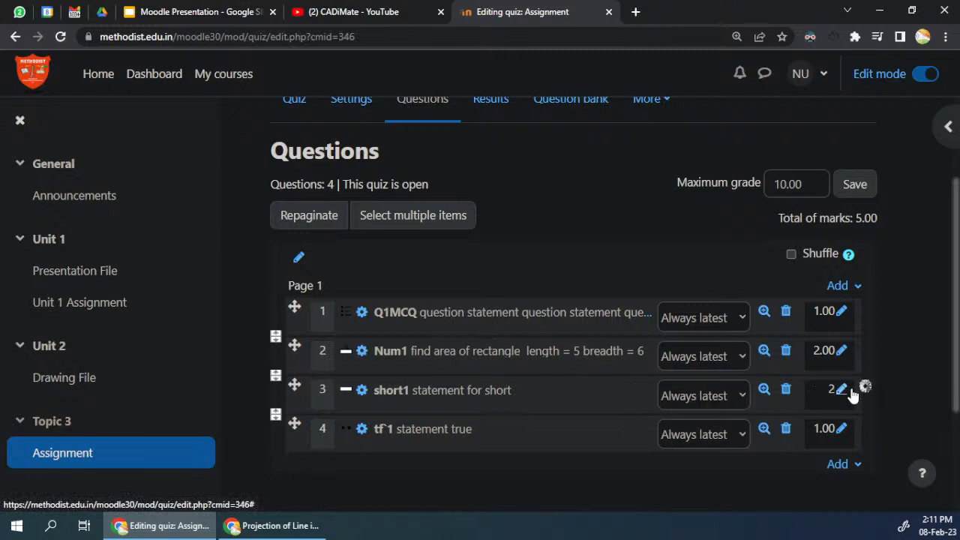
{"action": "key", "text": "Return"}
{"action": "left_click", "coordinate": [842, 428]}
{"action": "type", "text": ".5"}
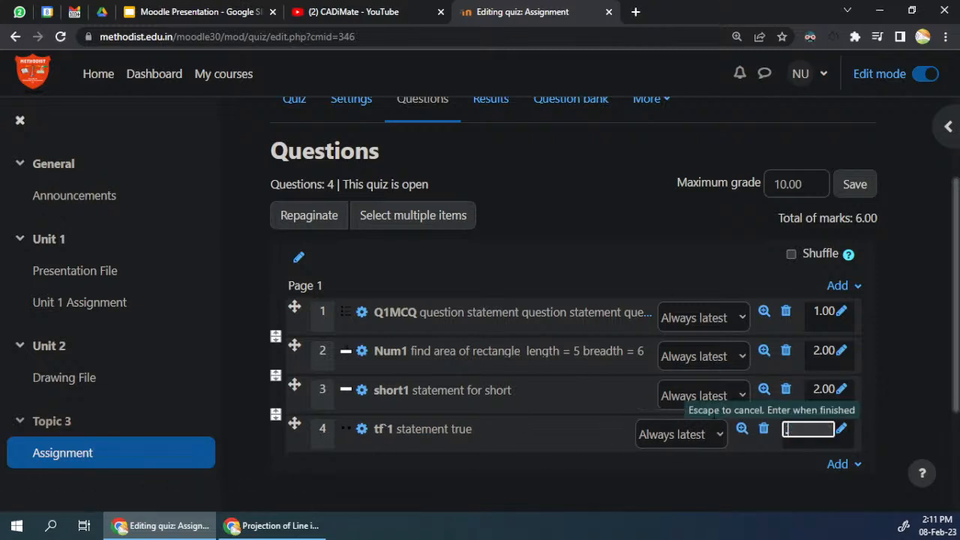
{"action": "key", "text": "Return"}
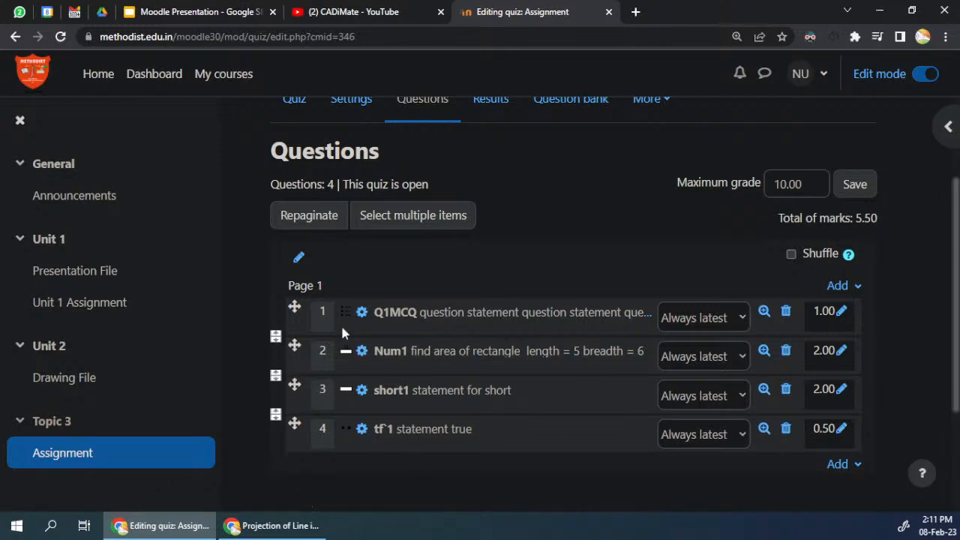
Step: Review the questions that newcategory offers as random questions for the end of the quiz, without adding any
{"action": "scroll", "coordinate": [525, 367], "scroll_direction": "down", "scroll_amount": 2}
{"action": "left_click", "coordinate": [839, 325]}
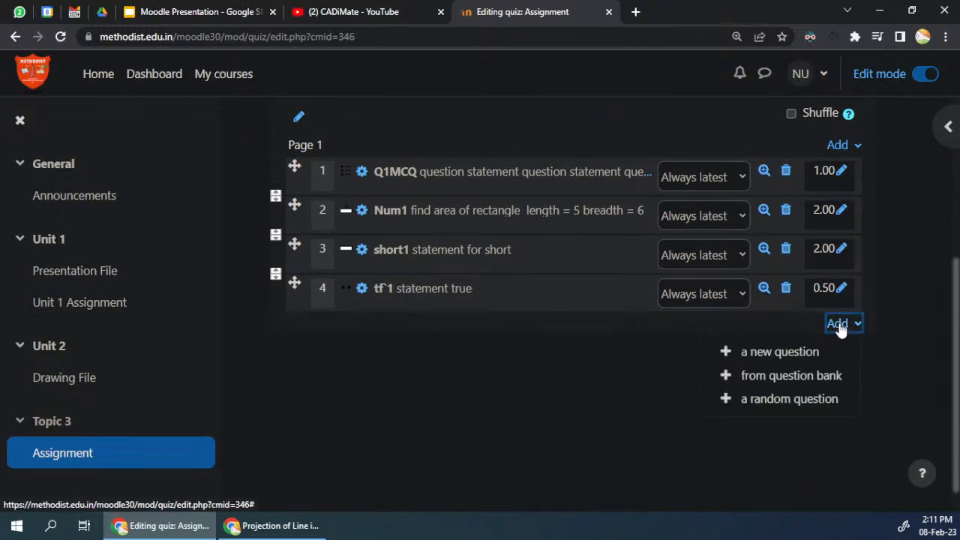
{"action": "left_click", "coordinate": [797, 401]}
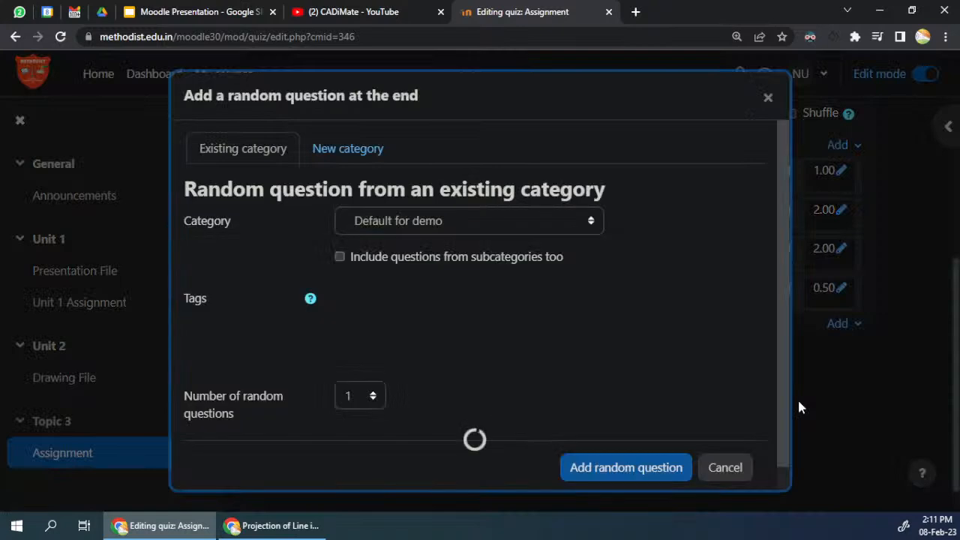
{"action": "left_click", "coordinate": [407, 222]}
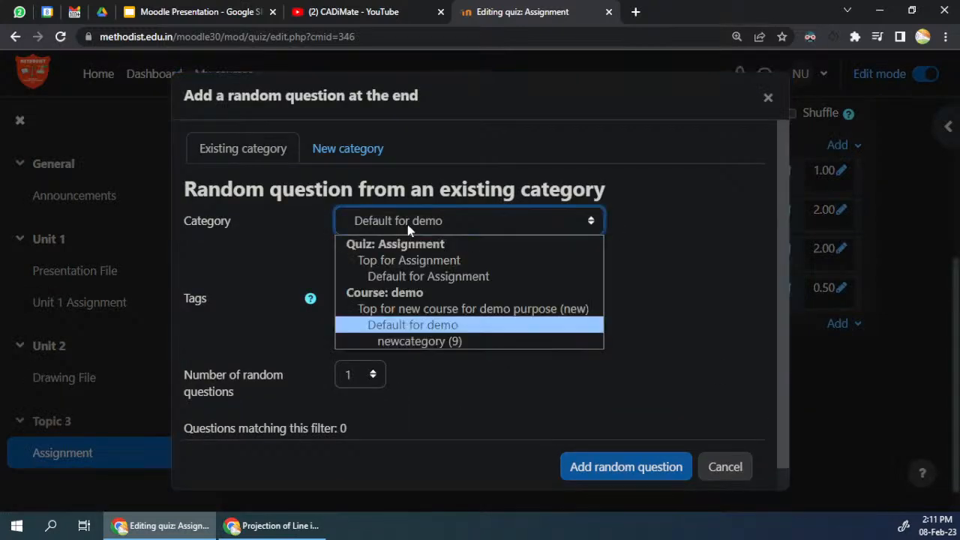
{"action": "left_click", "coordinate": [422, 342]}
{"action": "scroll", "coordinate": [787, 315], "scroll_direction": "down", "scroll_amount": 1}
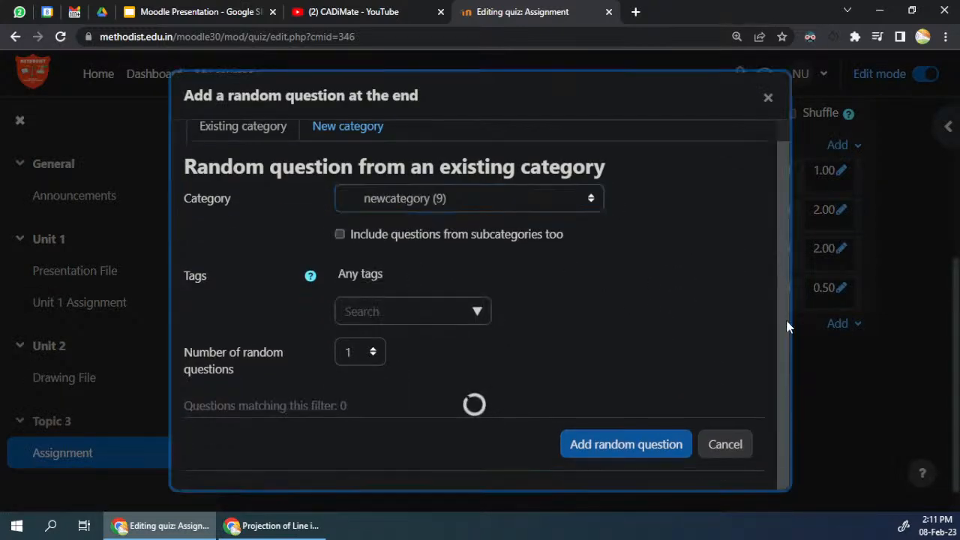
{"action": "scroll", "coordinate": [598, 368], "scroll_direction": "down", "scroll_amount": 3}
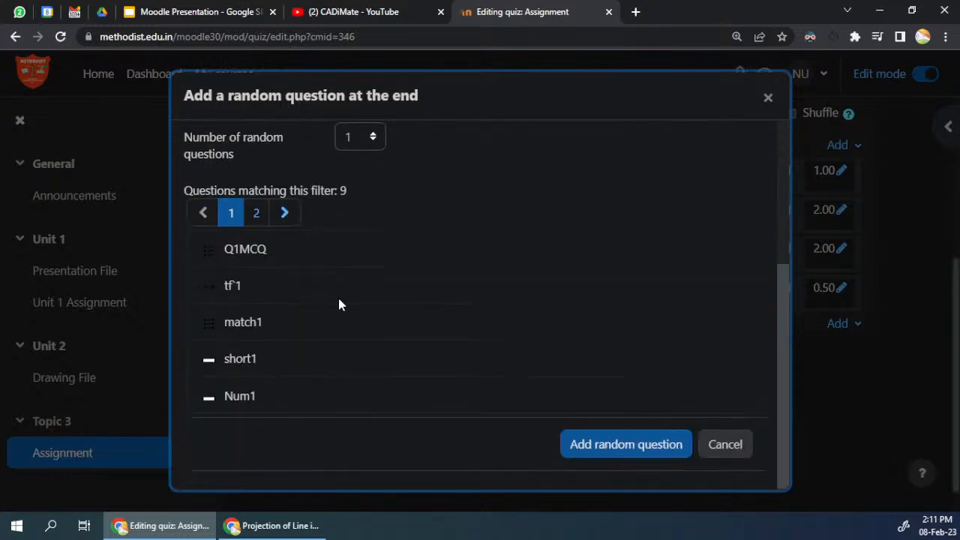
{"action": "scroll", "coordinate": [339, 305], "scroll_direction": "up", "scroll_amount": 3}
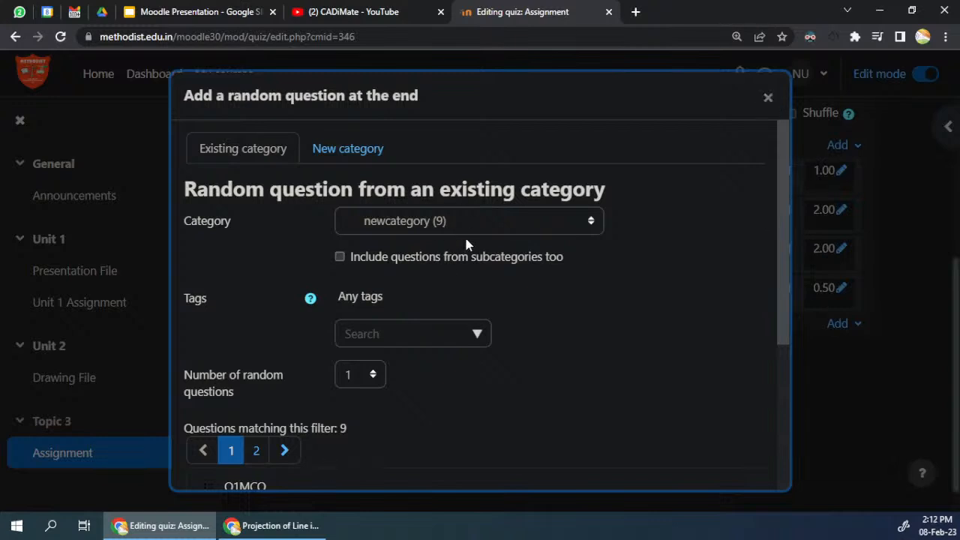
{"action": "left_click", "coordinate": [768, 100]}
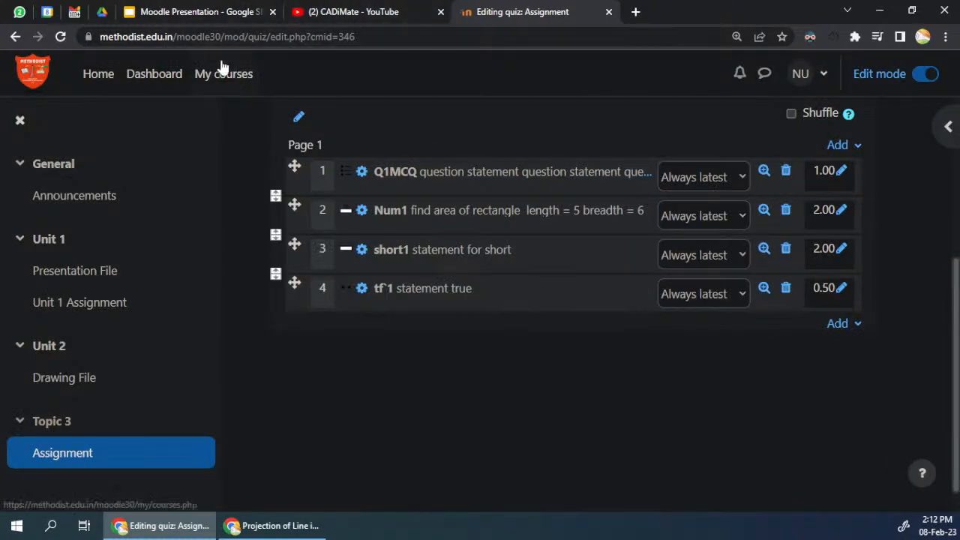
Step: Open the quiz's question bank in a separate browser tab and open newcategory from the list of question categories
{"action": "scroll", "coordinate": [379, 241], "scroll_direction": "up", "scroll_amount": 4}
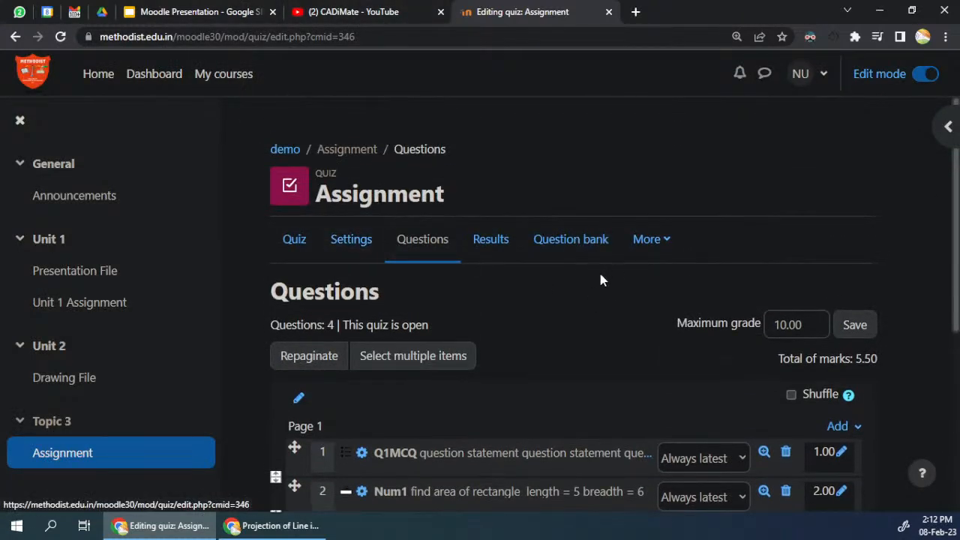
{"action": "middle_click", "coordinate": [593, 249]}
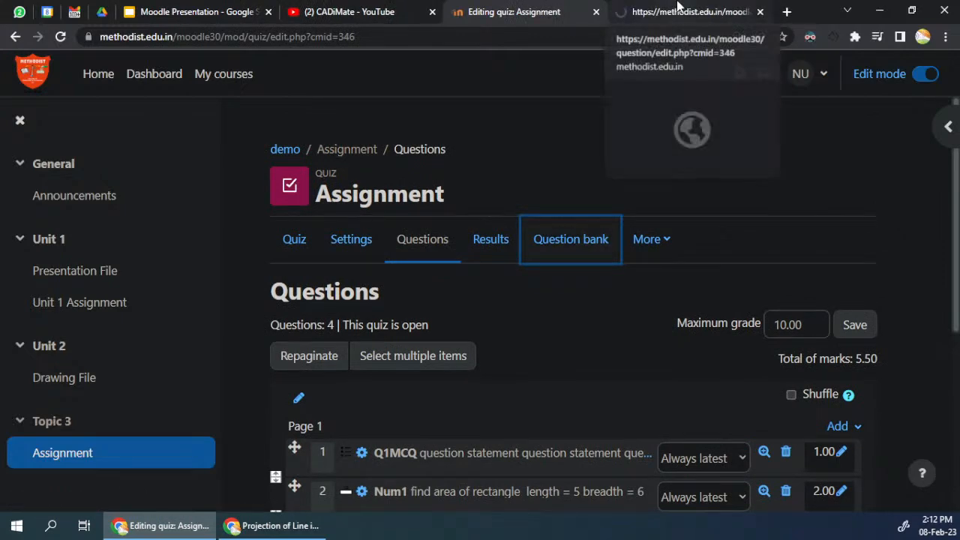
{"action": "left_click", "coordinate": [678, 6]}
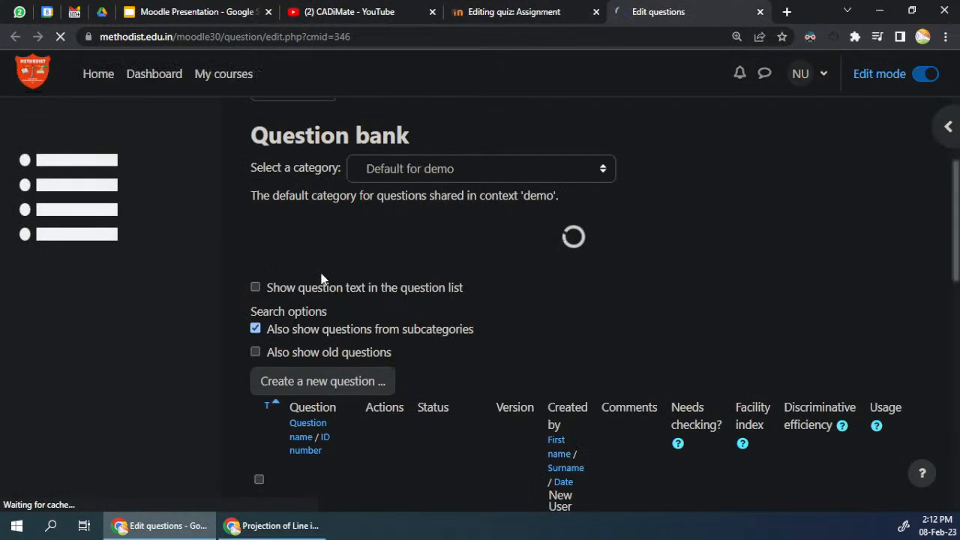
{"action": "left_click", "coordinate": [294, 298]}
{"action": "left_click", "coordinate": [290, 342]}
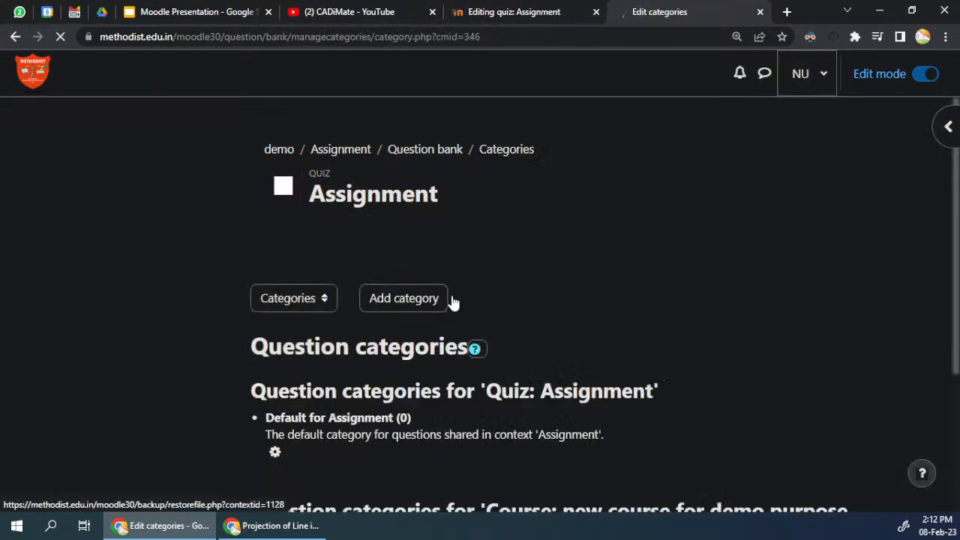
{"action": "scroll", "coordinate": [463, 289], "scroll_direction": "down", "scroll_amount": 3}
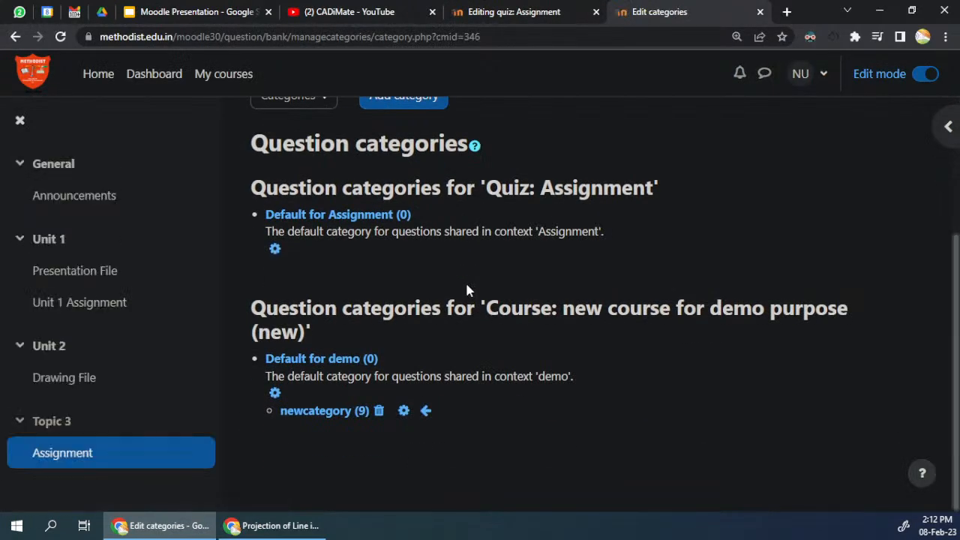
{"action": "scroll", "coordinate": [452, 286], "scroll_direction": "up", "scroll_amount": 3}
{"action": "scroll", "coordinate": [450, 296], "scroll_direction": "down", "scroll_amount": 3}
{"action": "left_click", "coordinate": [343, 412]}
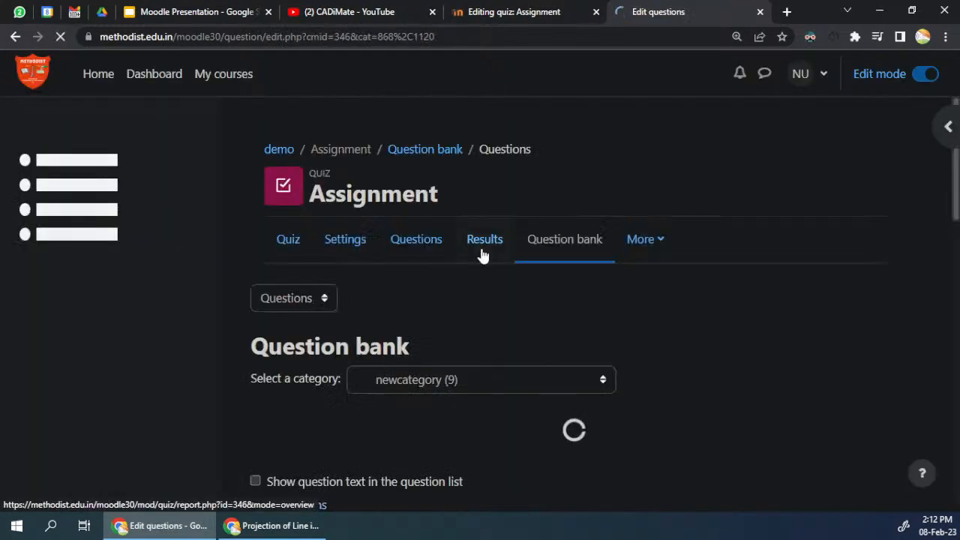
Step: Move the questions dragimage1, drag marker1, drag1, match1 and embed1 from newcategory to the Default for Assignment category
{"action": "scroll", "coordinate": [480, 253], "scroll_direction": "down", "scroll_amount": 4}
{"action": "scroll", "coordinate": [482, 255], "scroll_direction": "down", "scroll_amount": 7}
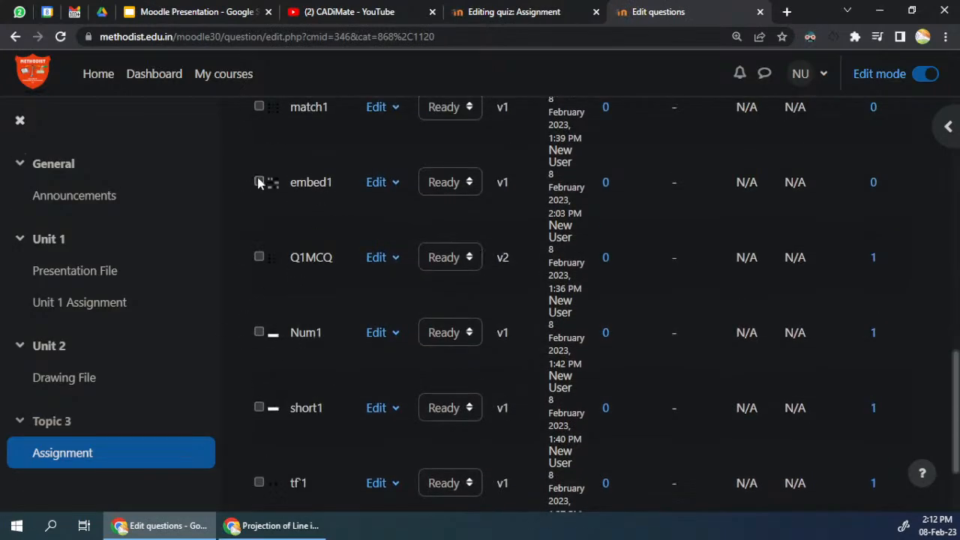
{"action": "scroll", "coordinate": [295, 259], "scroll_direction": "up", "scroll_amount": 3}
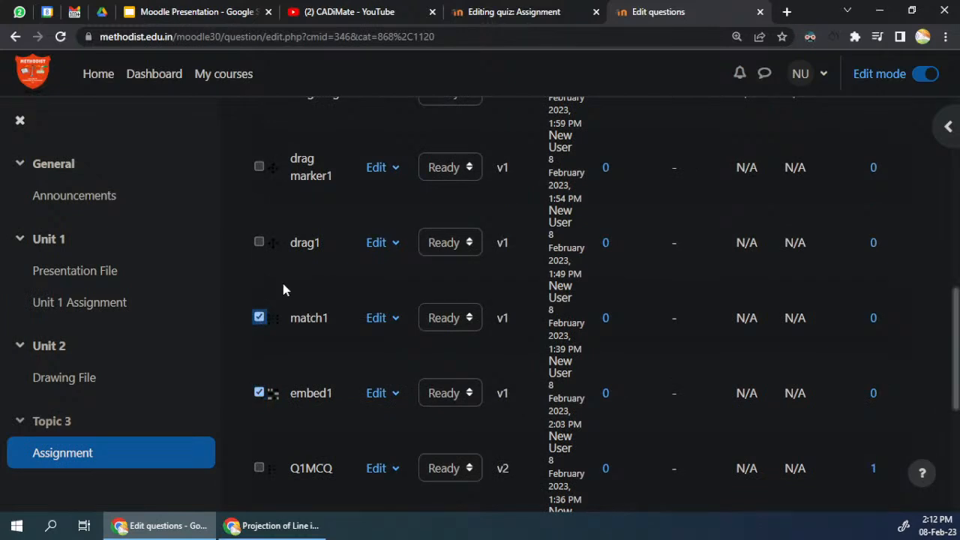
{"action": "scroll", "coordinate": [285, 293], "scroll_direction": "up", "scroll_amount": 2}
{"action": "left_click", "coordinate": [260, 308]}
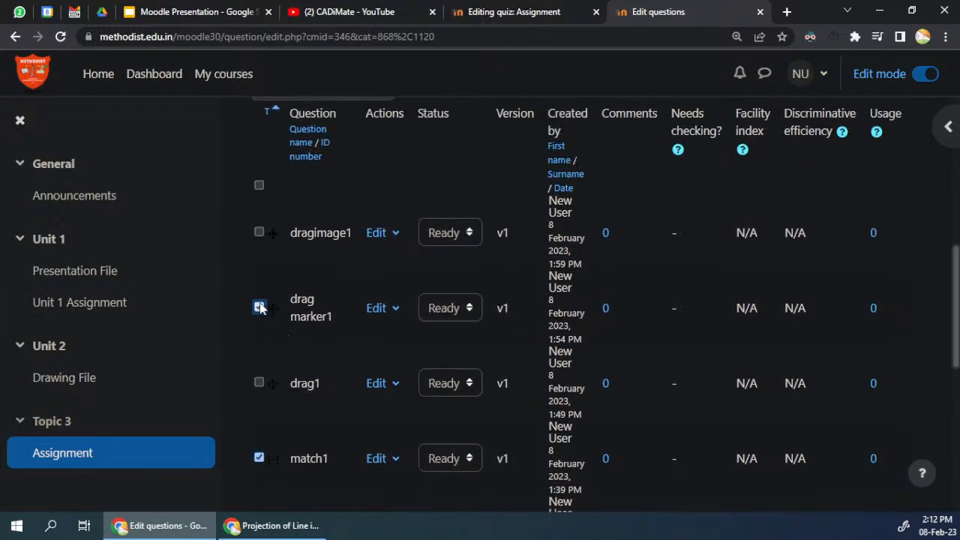
{"action": "left_click", "coordinate": [259, 233]}
{"action": "scroll", "coordinate": [443, 312], "scroll_direction": "down", "scroll_amount": 6}
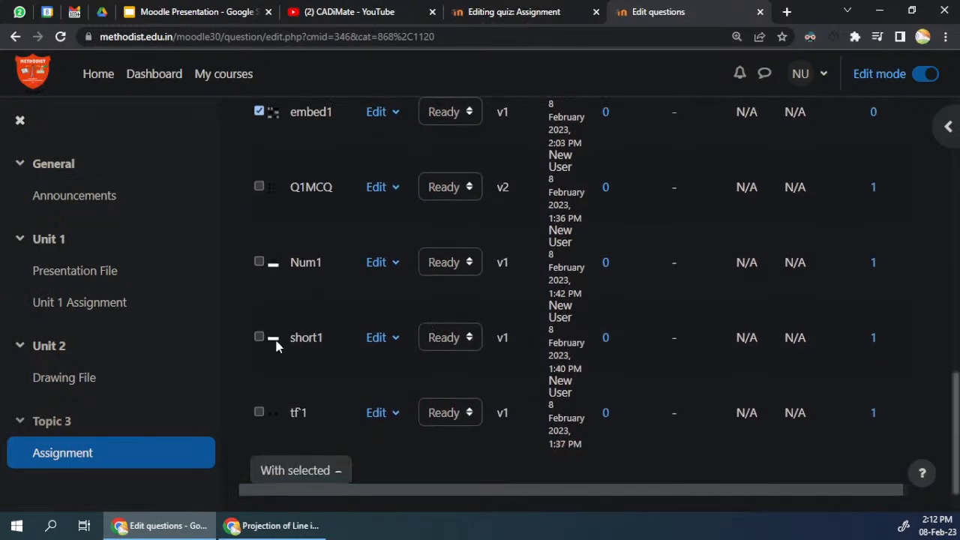
{"action": "scroll", "coordinate": [289, 360], "scroll_direction": "up", "scroll_amount": 3}
{"action": "scroll", "coordinate": [294, 315], "scroll_direction": "down", "scroll_amount": 4}
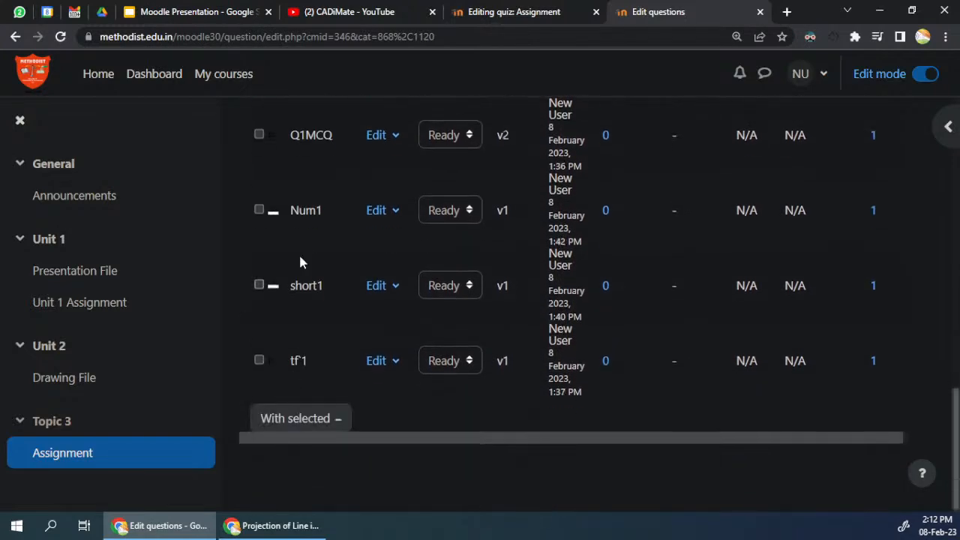
{"action": "scroll", "coordinate": [298, 302], "scroll_direction": "up", "scroll_amount": 3}
{"action": "scroll", "coordinate": [299, 312], "scroll_direction": "up", "scroll_amount": 3}
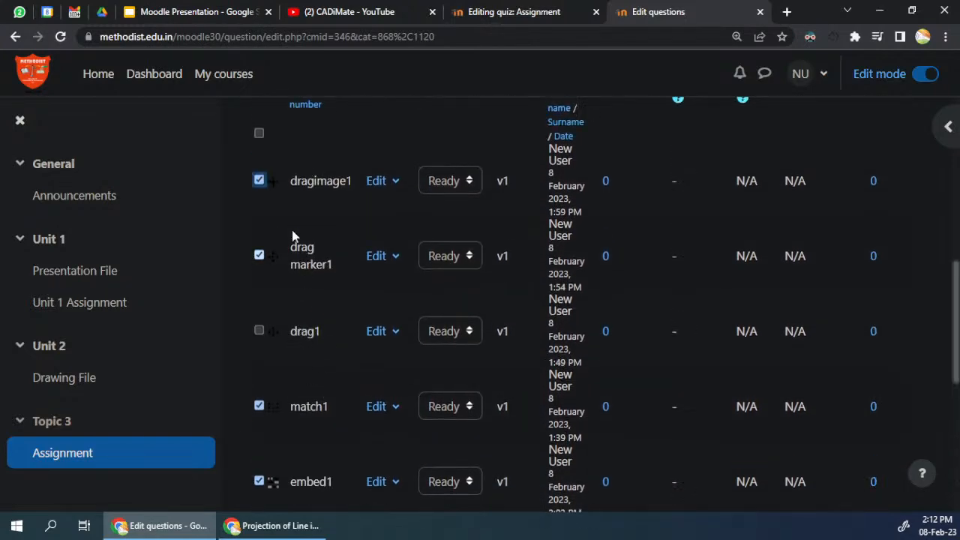
{"action": "left_click", "coordinate": [258, 331]}
{"action": "scroll", "coordinate": [353, 306], "scroll_direction": "up", "scroll_amount": 3}
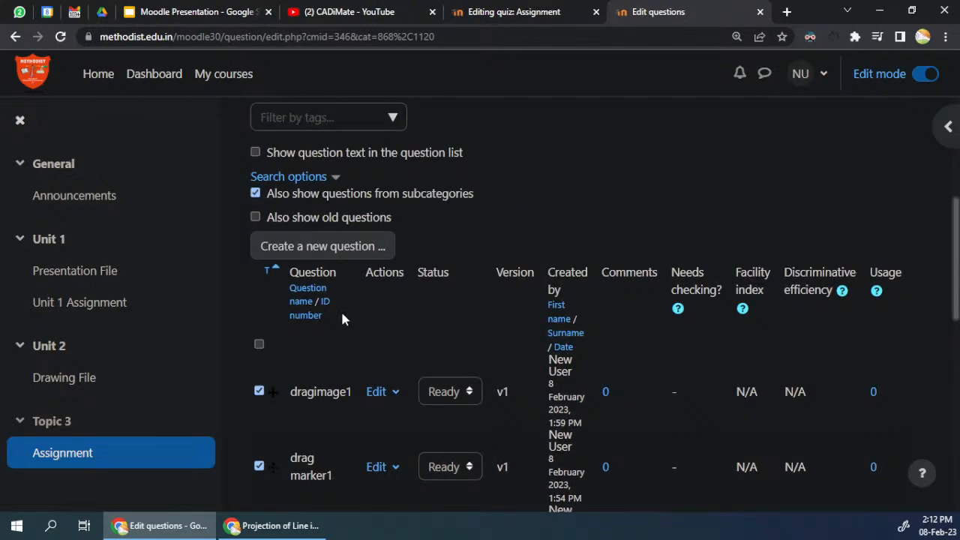
{"action": "scroll", "coordinate": [357, 285], "scroll_direction": "down", "scroll_amount": 10}
{"action": "left_click", "coordinate": [339, 422]}
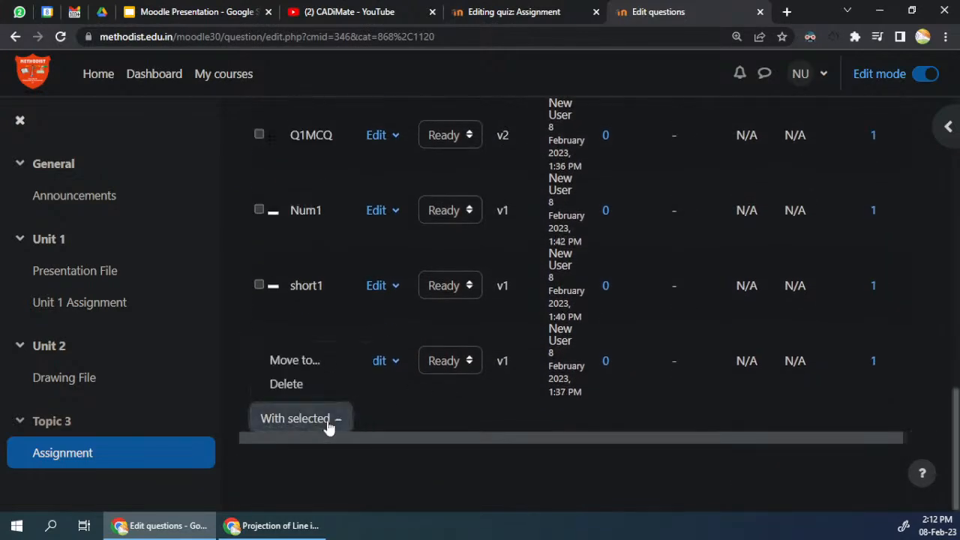
{"action": "left_click", "coordinate": [311, 363]}
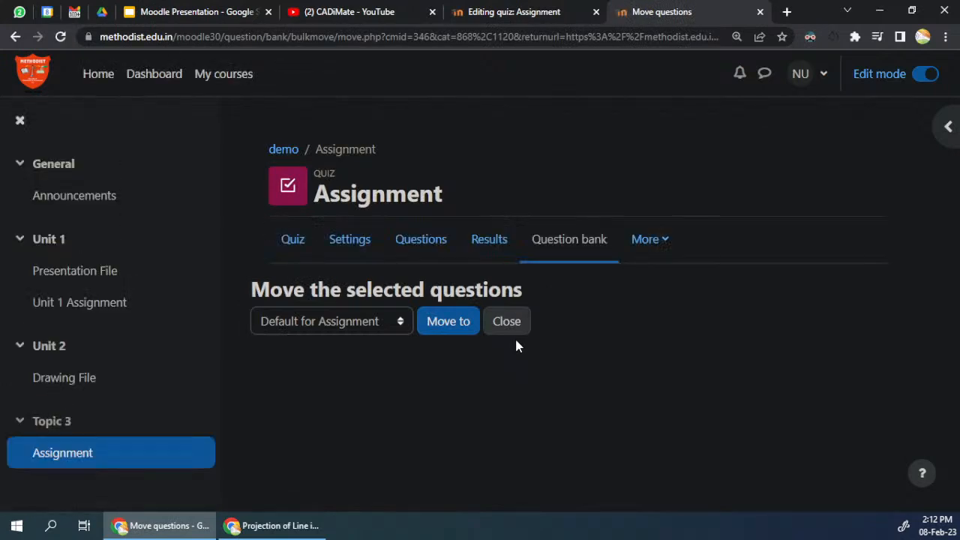
{"action": "left_click", "coordinate": [338, 323]}
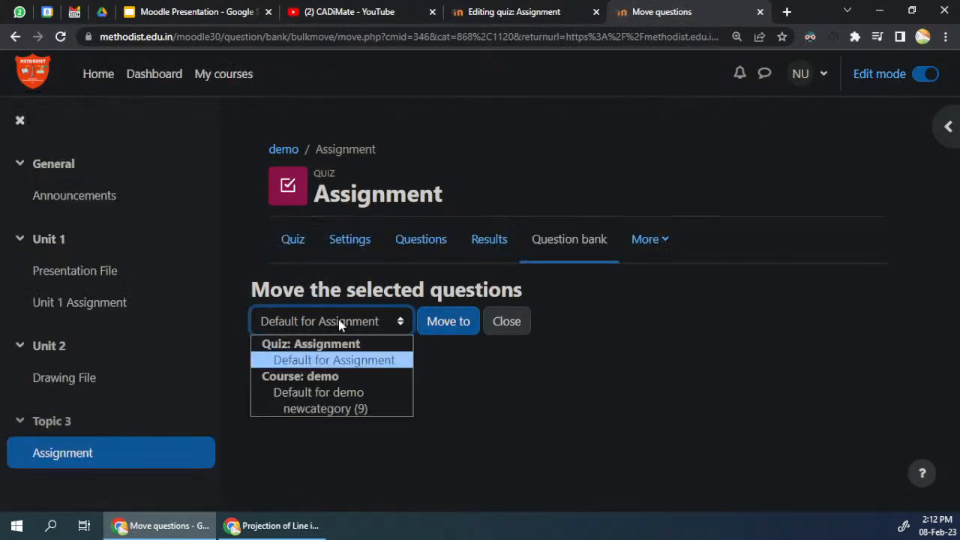
{"action": "left_click", "coordinate": [341, 361]}
{"action": "left_click", "coordinate": [448, 323]}
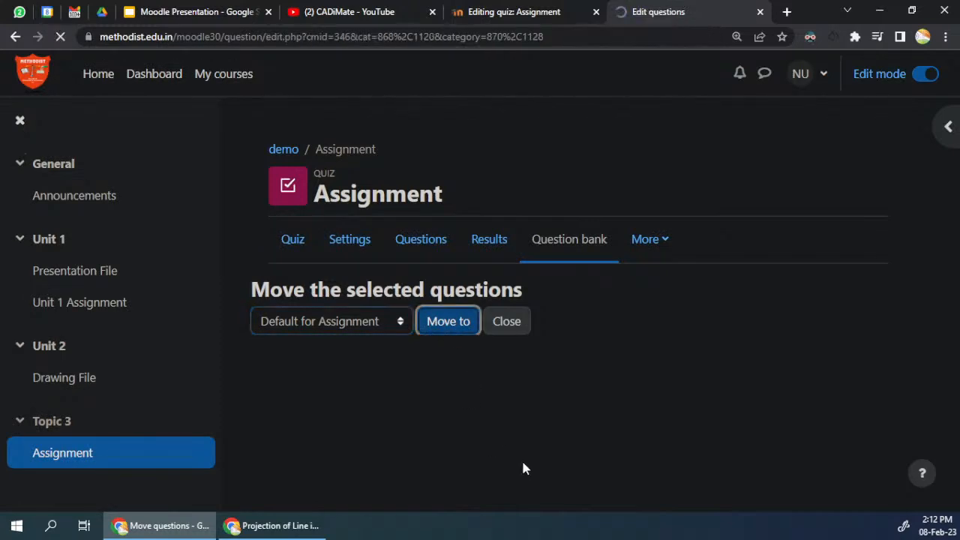
{"action": "scroll", "coordinate": [471, 331], "scroll_direction": "down", "scroll_amount": 2}
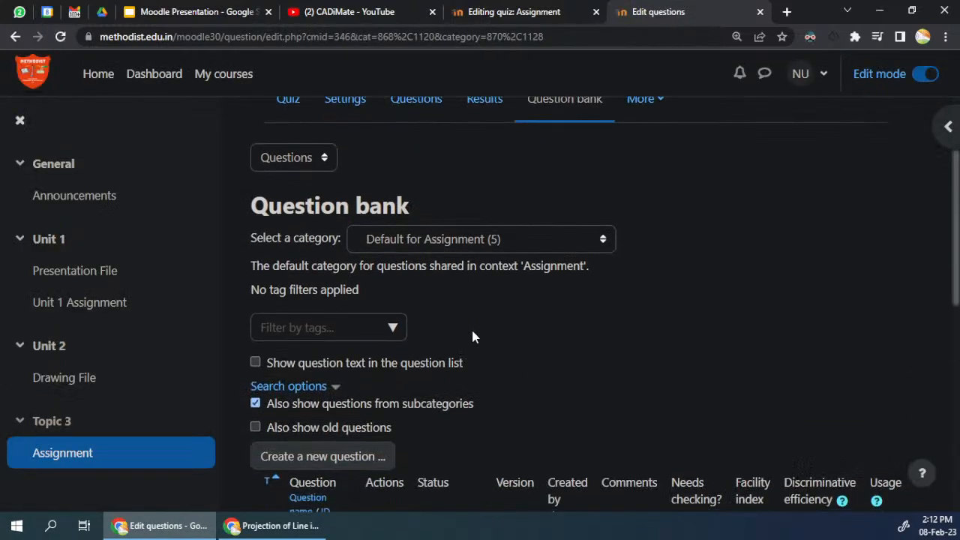
{"action": "left_click", "coordinate": [431, 239]}
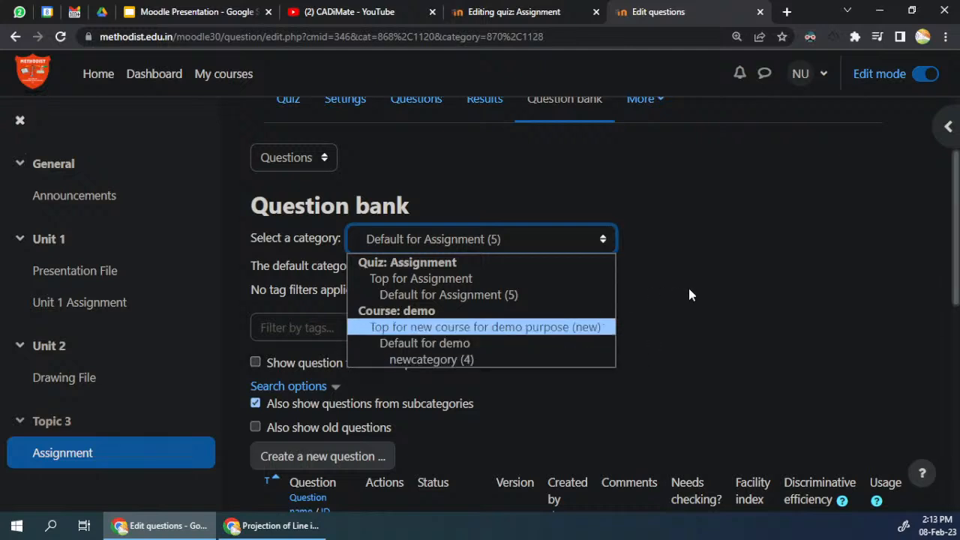
{"action": "left_click", "coordinate": [526, 300]}
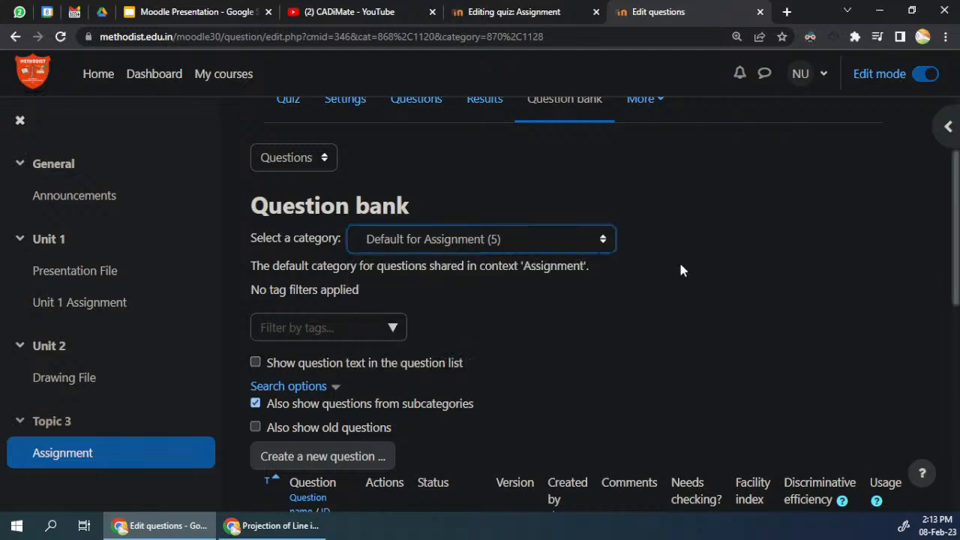
Step: Add 2 random questions from the Default for Assignment category at the end of the Assignment quiz
{"action": "left_click", "coordinate": [488, 11]}
{"action": "scroll", "coordinate": [656, 345], "scroll_direction": "down", "scroll_amount": 4}
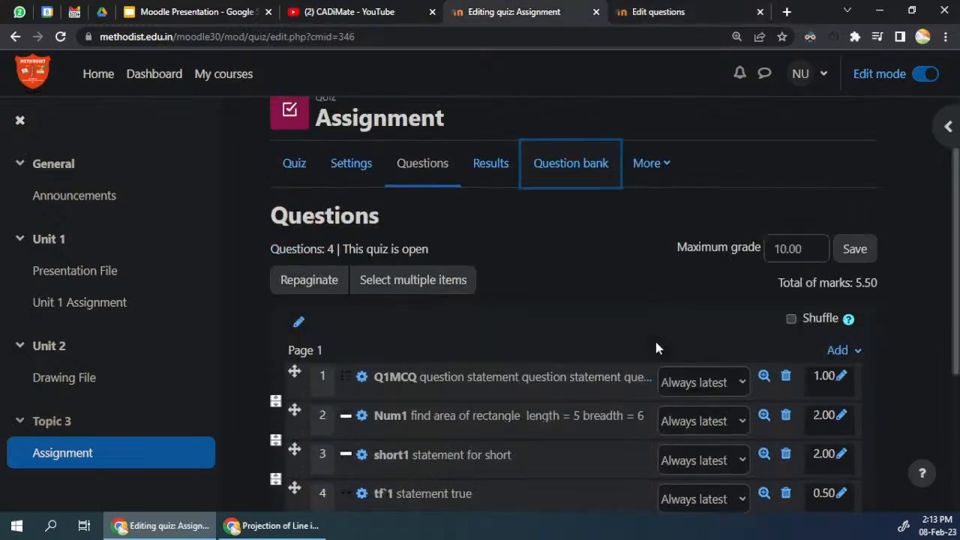
{"action": "left_click", "coordinate": [855, 323]}
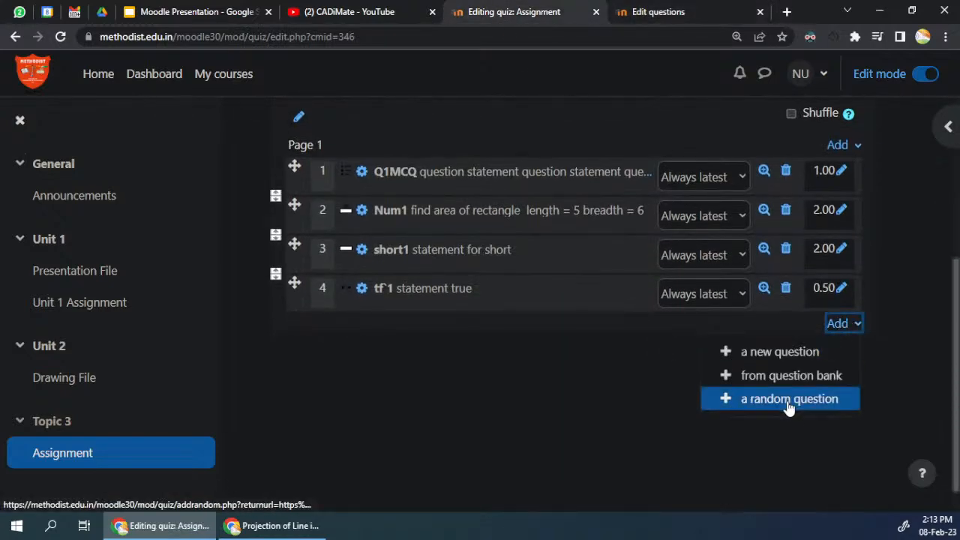
{"action": "left_click", "coordinate": [789, 403]}
{"action": "left_click", "coordinate": [454, 226]}
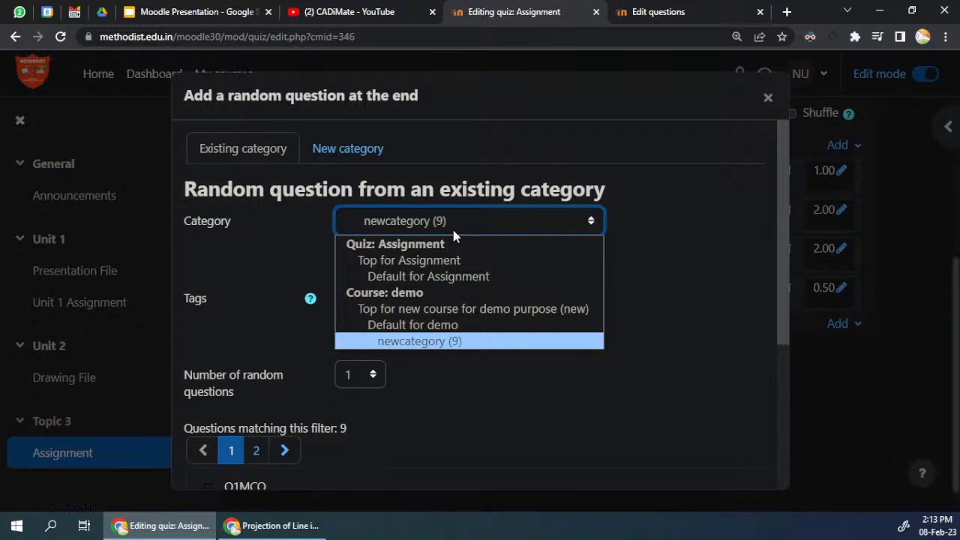
{"action": "left_click", "coordinate": [454, 275]}
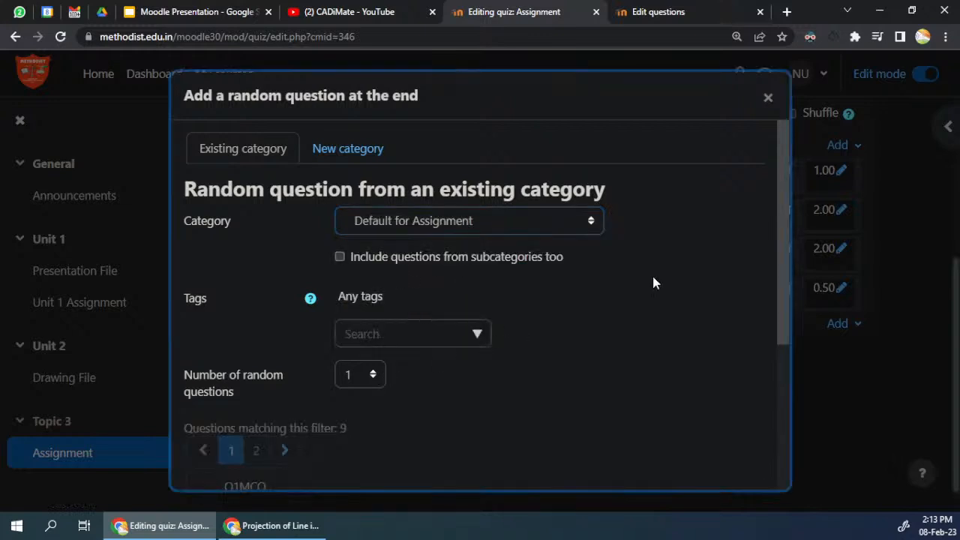
{"action": "scroll", "coordinate": [654, 281], "scroll_direction": "down", "scroll_amount": 3}
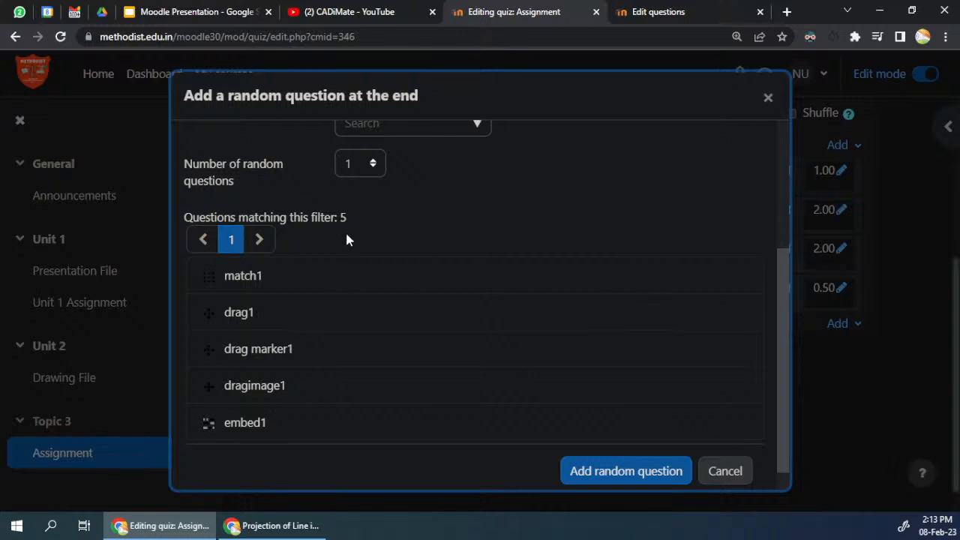
{"action": "scroll", "coordinate": [341, 248], "scroll_direction": "up", "scroll_amount": 2}
{"action": "left_click", "coordinate": [350, 304]}
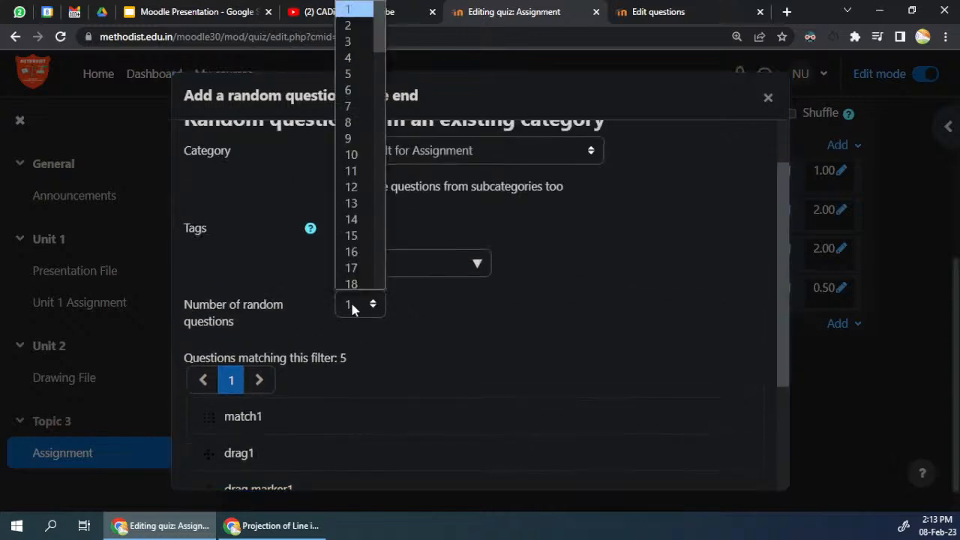
{"action": "left_click", "coordinate": [355, 25]}
{"action": "scroll", "coordinate": [534, 280], "scroll_direction": "down", "scroll_amount": 3}
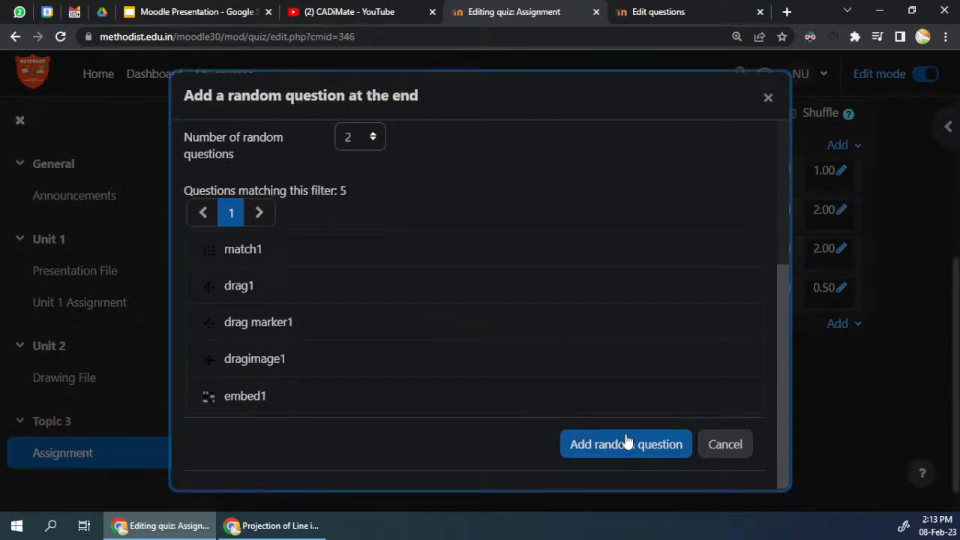
{"action": "left_click", "coordinate": [629, 443]}
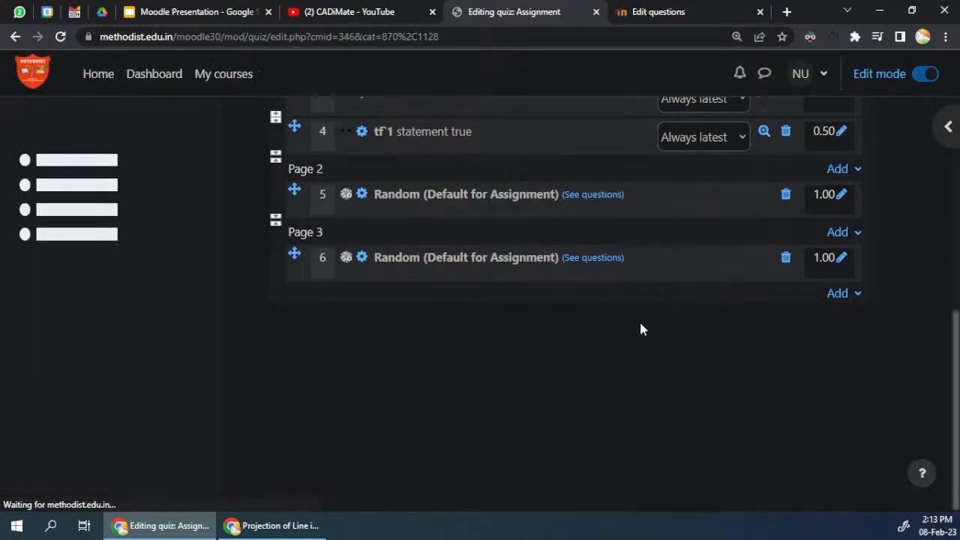
Step: Remove the page break between the two random questions so that both sit on page 2 of the quiz
{"action": "left_click_drag", "start_coordinate": [382, 195], "coordinate": [491, 194]}
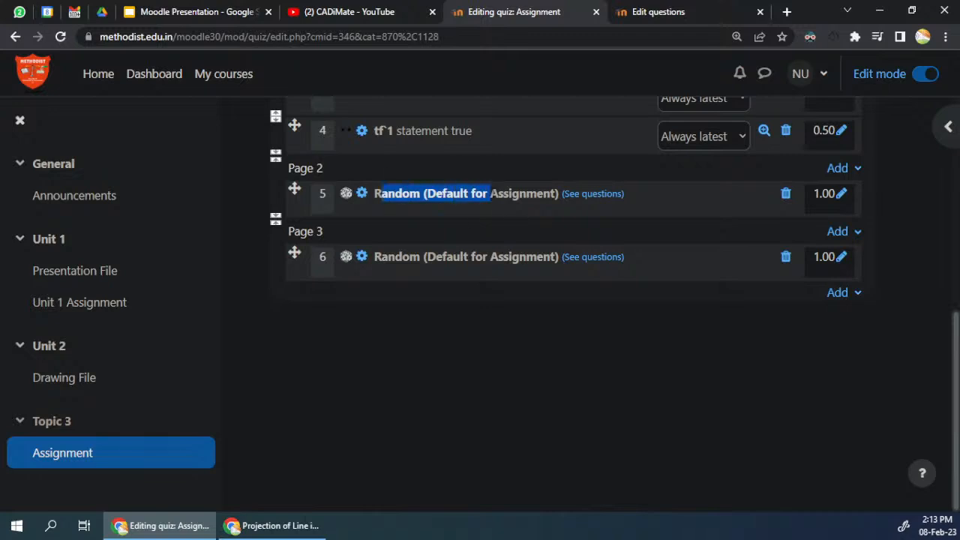
{"action": "left_click_drag", "start_coordinate": [402, 256], "coordinate": [519, 257]}
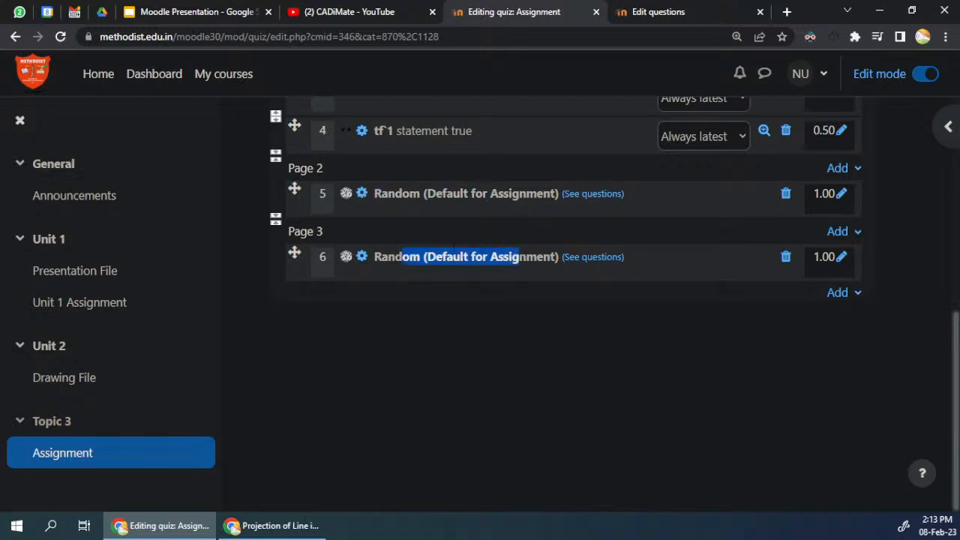
{"action": "scroll", "coordinate": [495, 337], "scroll_direction": "up", "scroll_amount": 2}
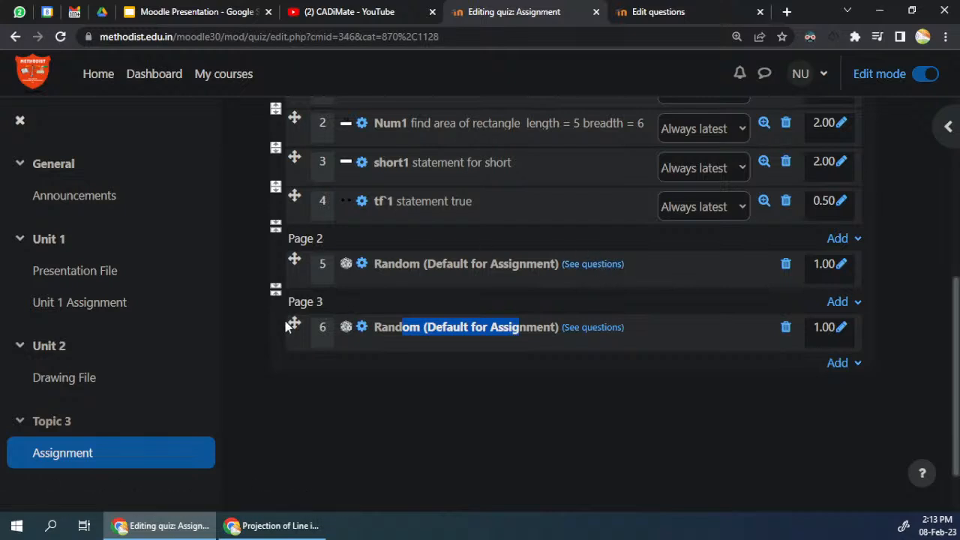
{"action": "scroll", "coordinate": [292, 326], "scroll_direction": "up", "scroll_amount": 4}
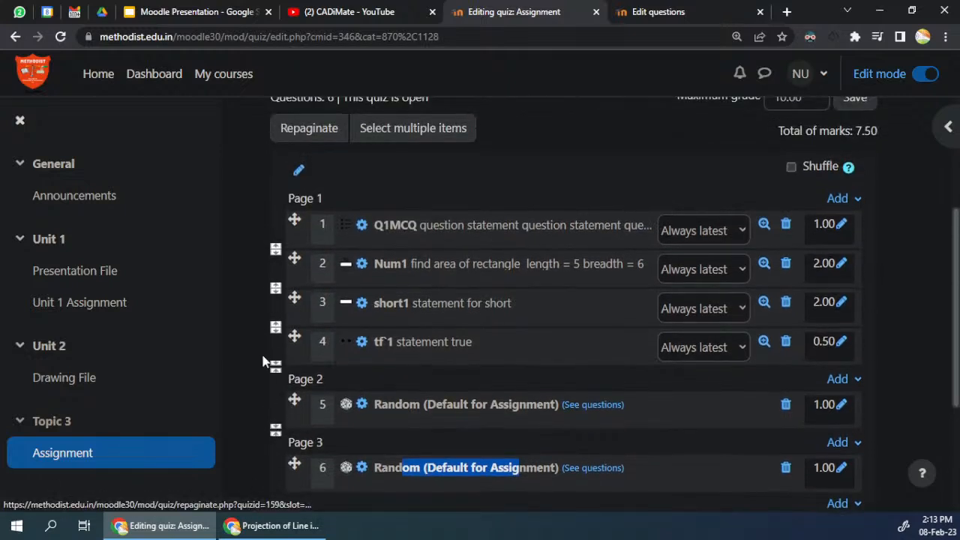
{"action": "left_click", "coordinate": [275, 430]}
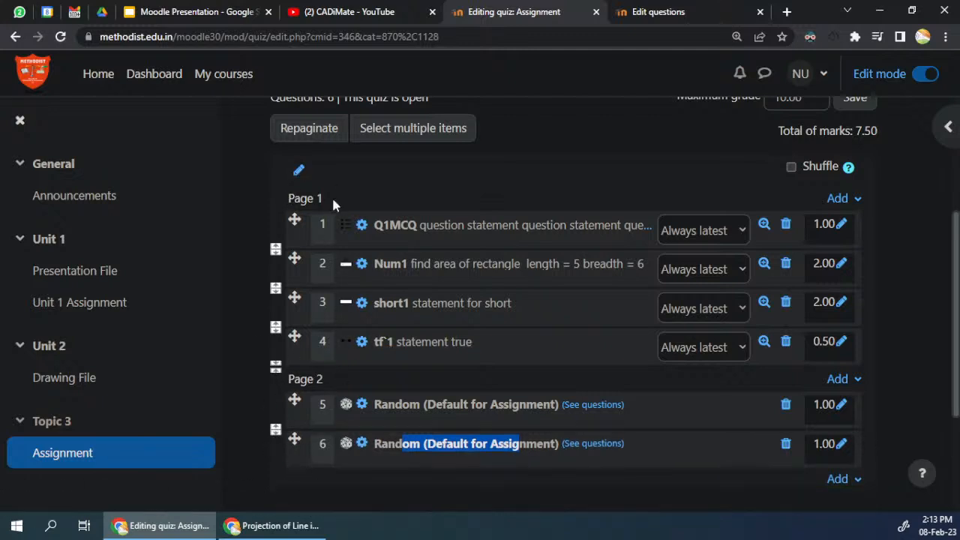
Step: Set the mark of both random questions on page 2 to 4 and save the quiz's maximum grade of 10.00
{"action": "scroll", "coordinate": [320, 337], "scroll_direction": "down", "scroll_amount": 2}
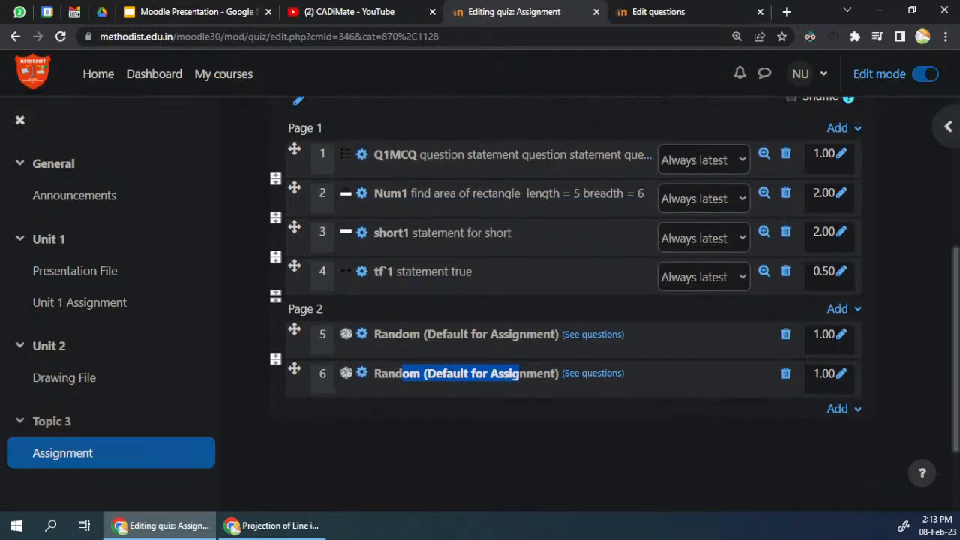
{"action": "left_click", "coordinate": [841, 334]}
{"action": "type", "text": "4"}
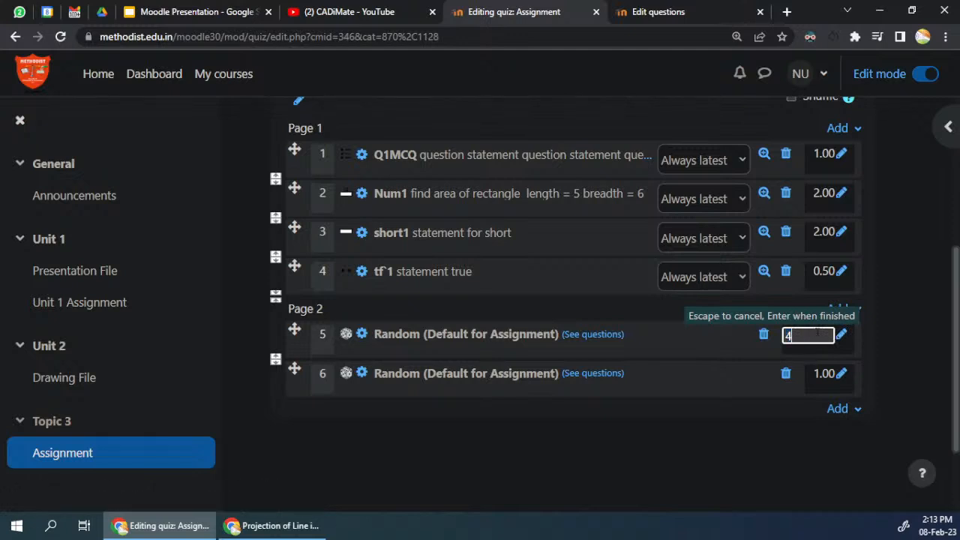
{"action": "key", "text": "Return"}
{"action": "left_click", "coordinate": [841, 373]}
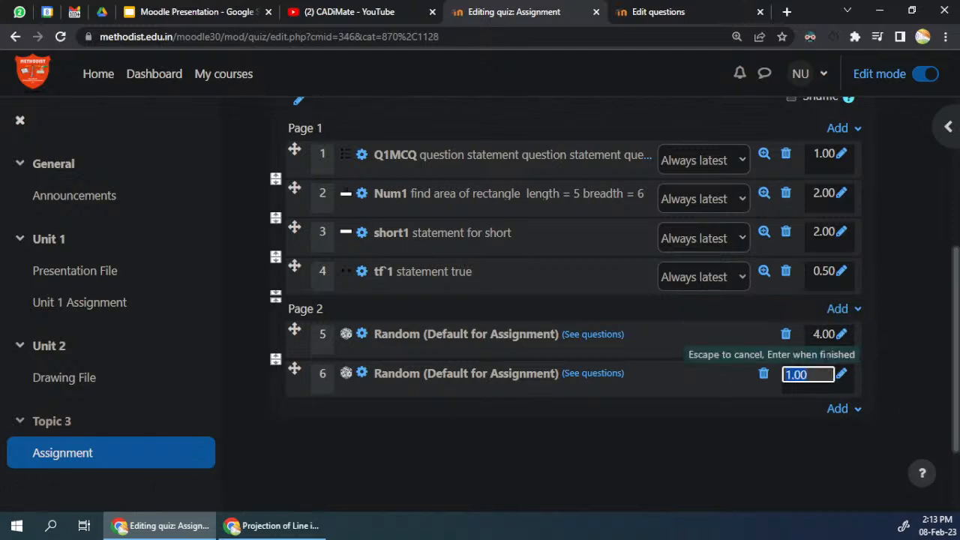
{"action": "type", "text": "4"}
{"action": "key", "text": "Return"}
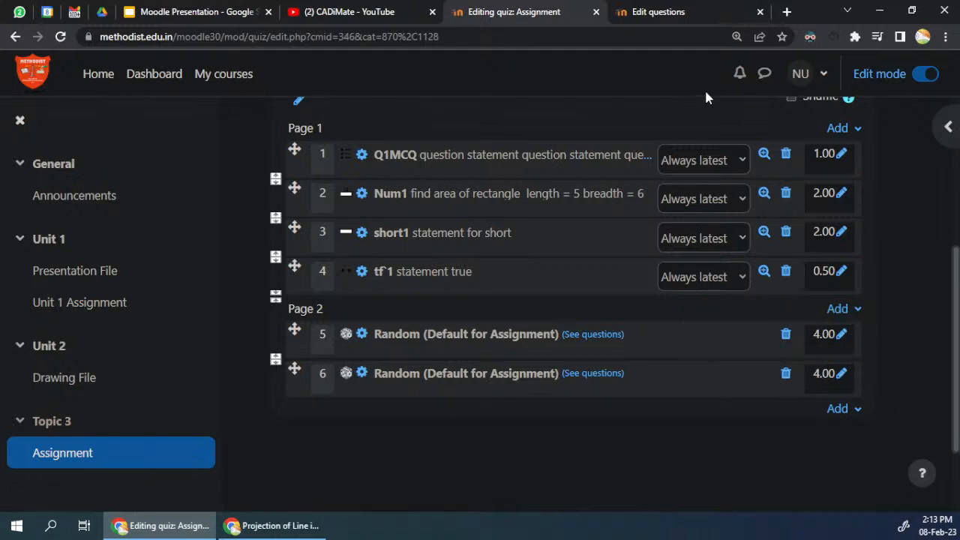
{"action": "scroll", "coordinate": [864, 330], "scroll_direction": "up", "scroll_amount": 4}
{"action": "left_click", "coordinate": [855, 308]}
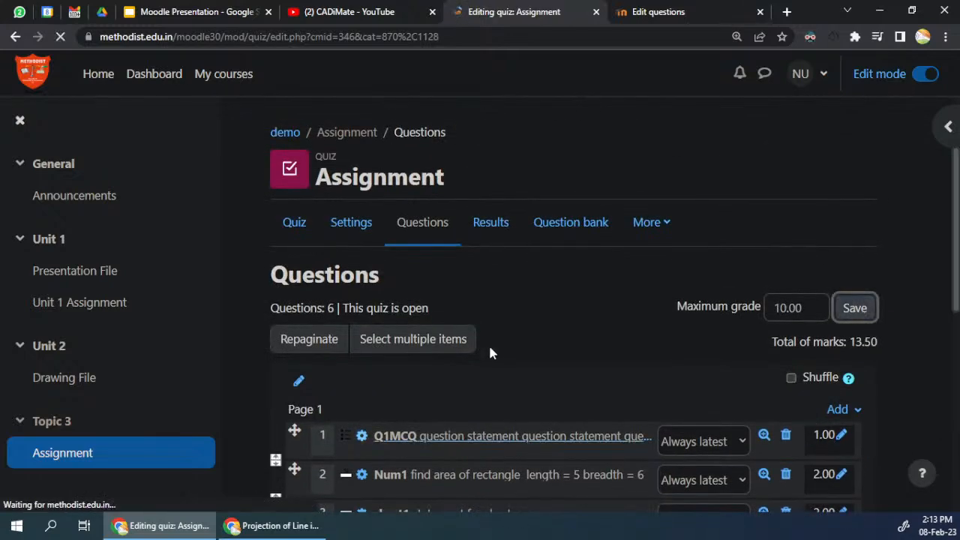
{"action": "scroll", "coordinate": [488, 352], "scroll_direction": "down", "scroll_amount": 1}
{"action": "scroll", "coordinate": [485, 346], "scroll_direction": "down", "scroll_amount": 3}
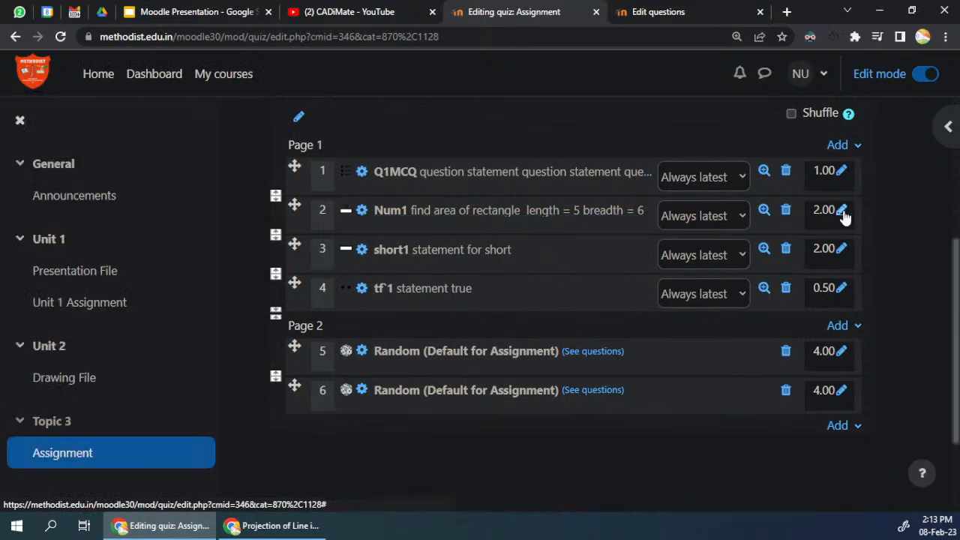
{"action": "scroll", "coordinate": [630, 469], "scroll_direction": "up", "scroll_amount": 3}
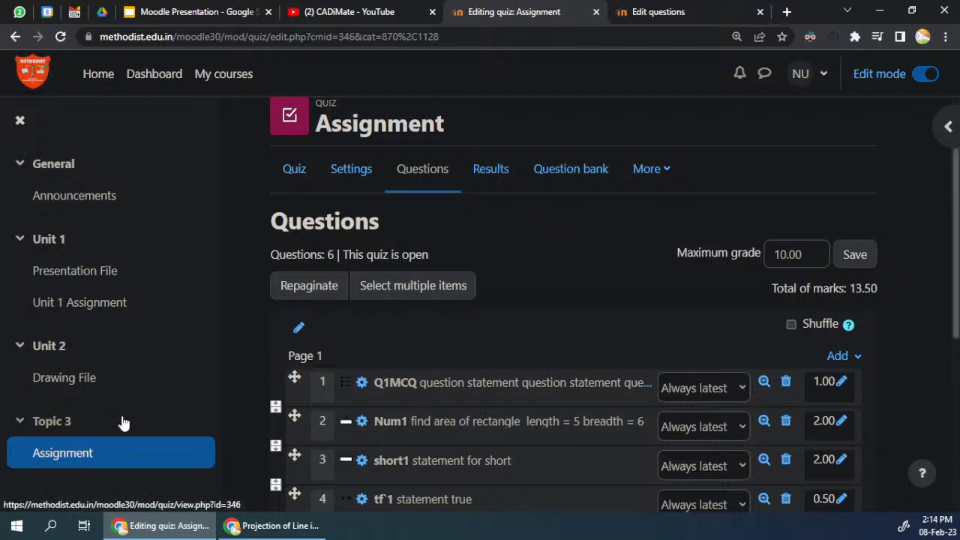
Step: Open Topic 3 on the course page and make both the topic and its Assignment quiz visible to students
{"action": "left_click", "coordinate": [51, 422]}
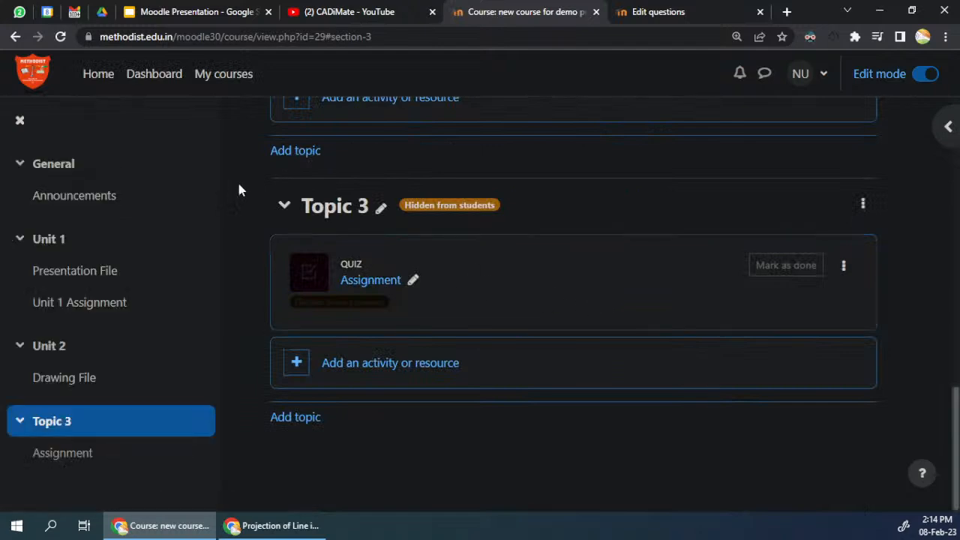
{"action": "left_click", "coordinate": [863, 203]}
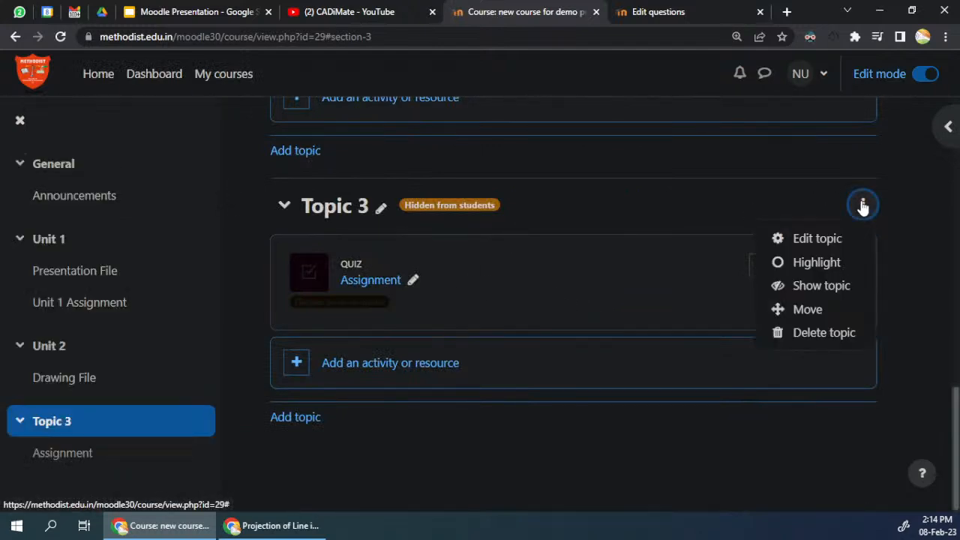
{"action": "left_click", "coordinate": [820, 286]}
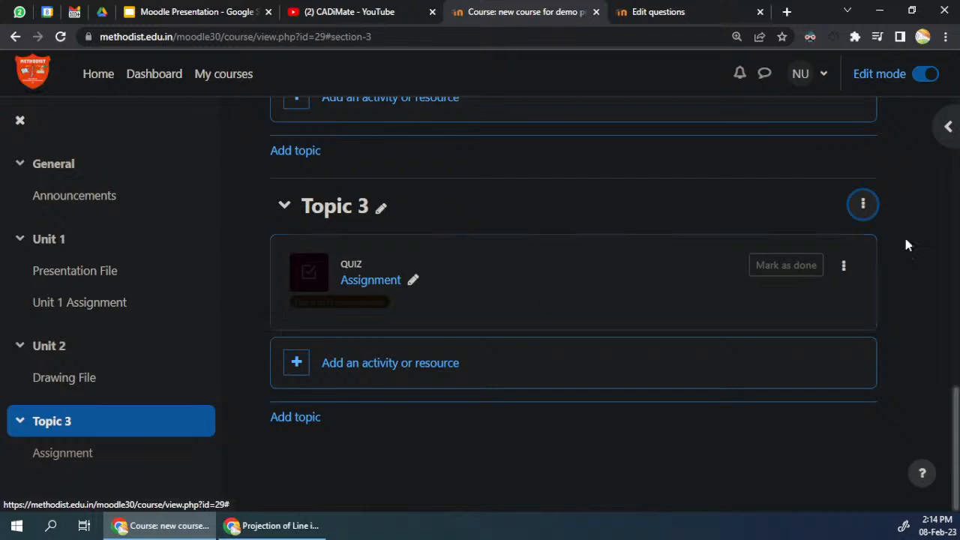
{"action": "left_click", "coordinate": [844, 265]}
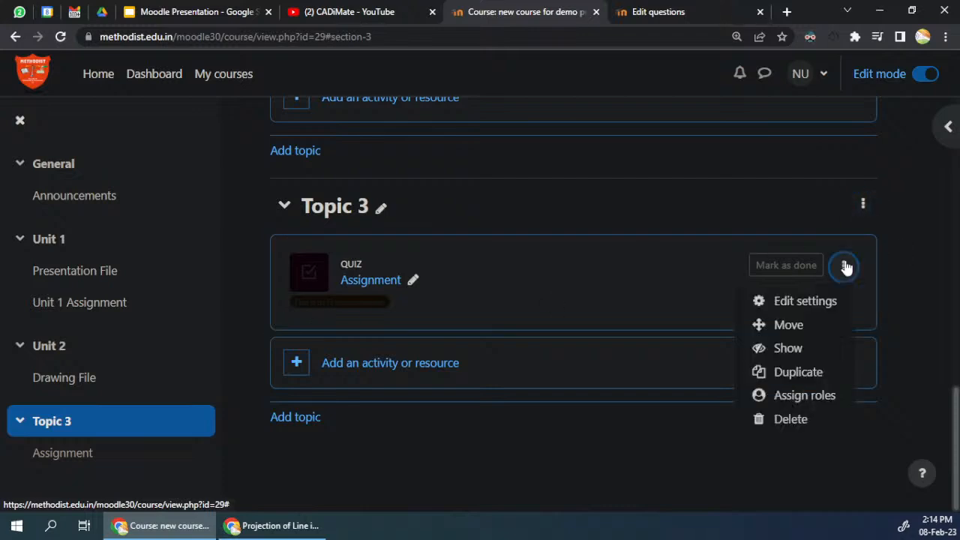
{"action": "left_click", "coordinate": [798, 350]}
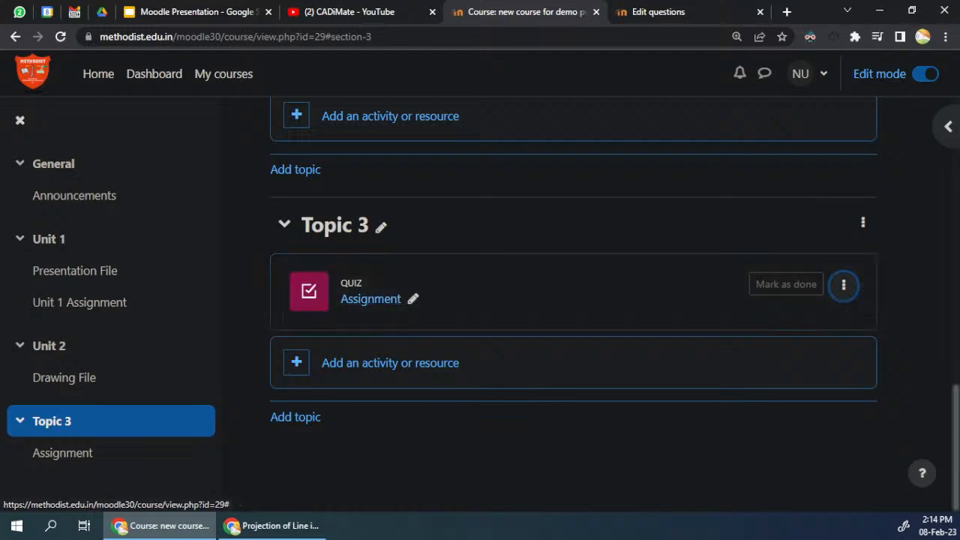
Step: Switch to the incognito browser window and log out of Moodle, leaving the open quiz attempt
{"action": "left_click", "coordinate": [255, 528]}
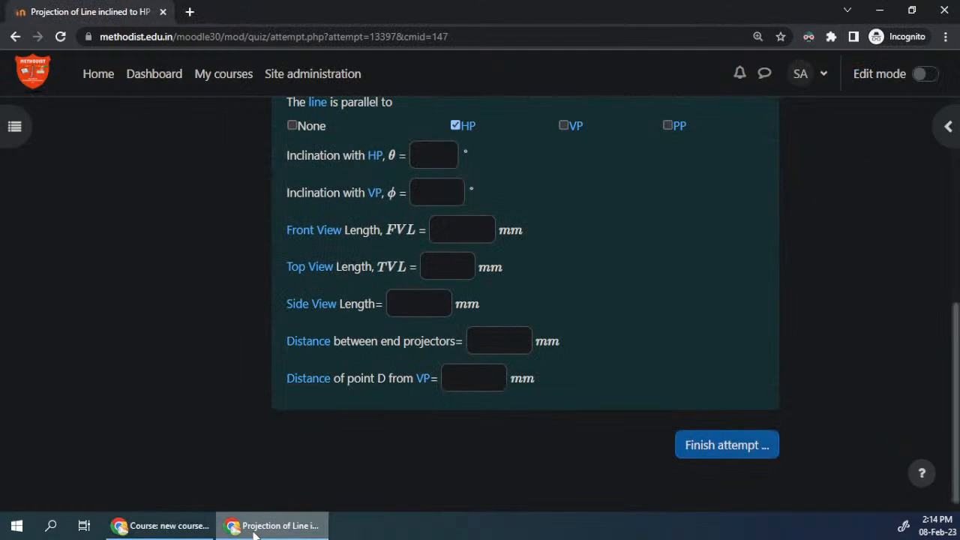
{"action": "left_click", "coordinate": [255, 527]}
{"action": "left_click", "coordinate": [256, 528]}
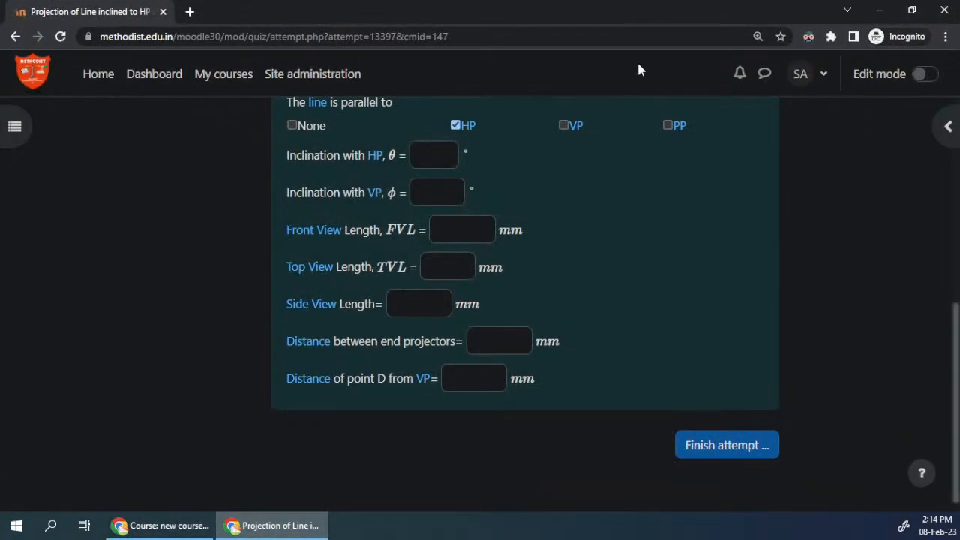
{"action": "scroll", "coordinate": [766, 118], "scroll_direction": "up", "scroll_amount": 5}
{"action": "left_click", "coordinate": [824, 73]}
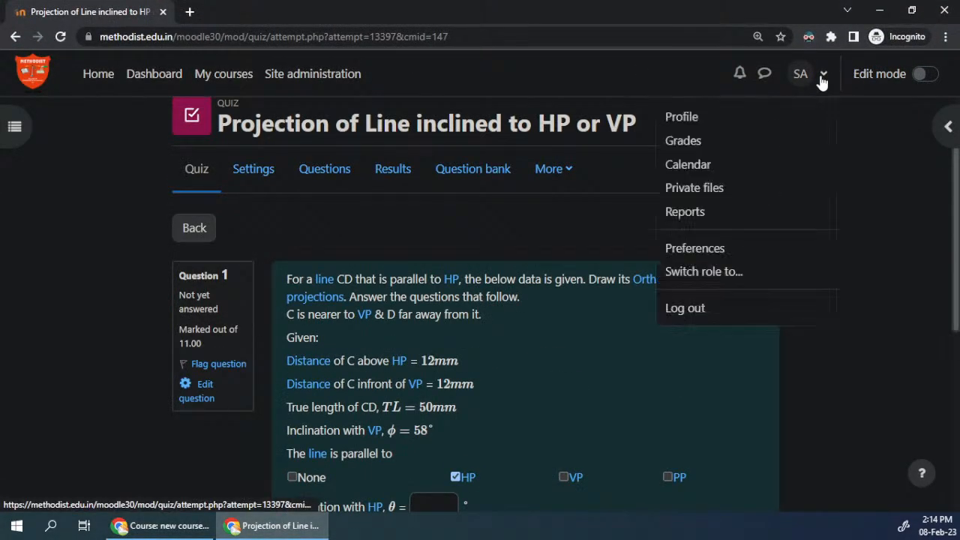
{"action": "left_click", "coordinate": [684, 307]}
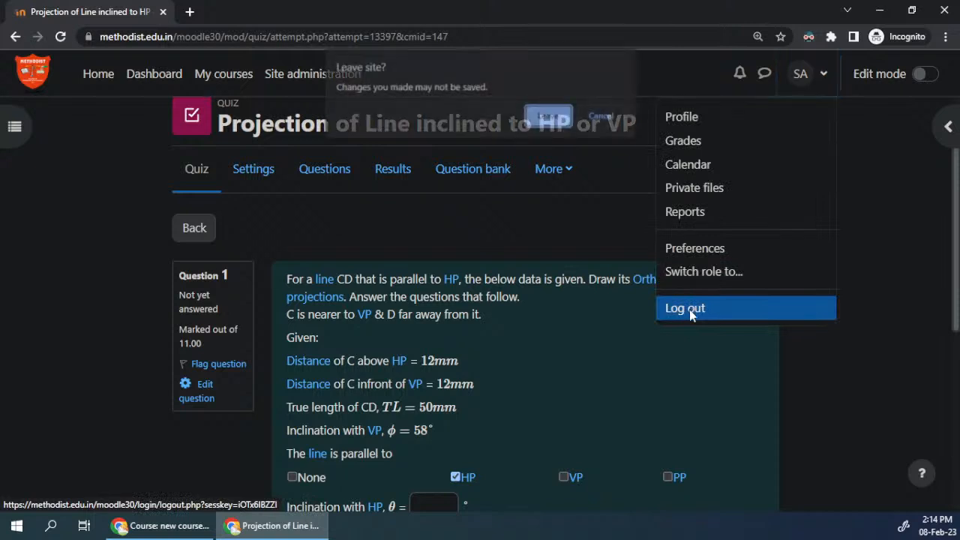
{"action": "left_click", "coordinate": [549, 118]}
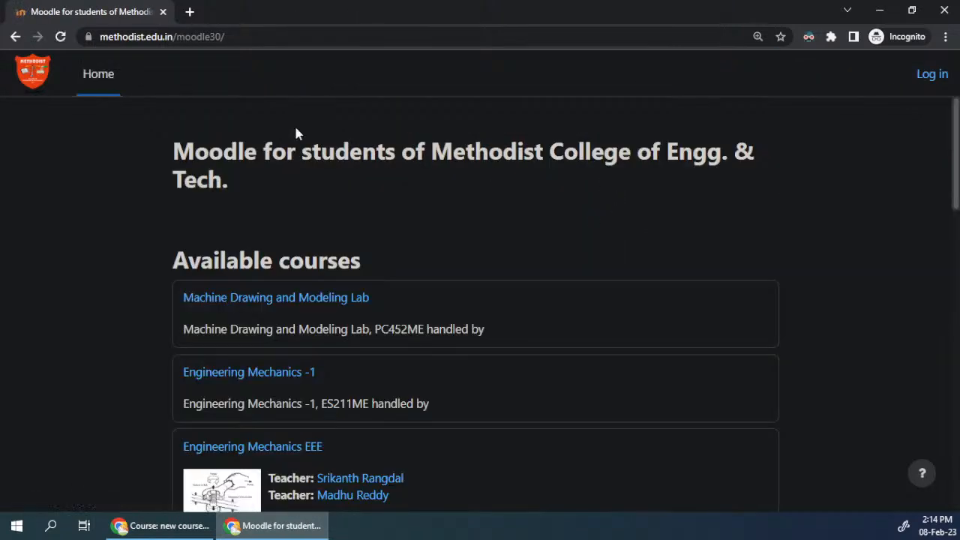
Step: Log in as admin with the account password and open the participants list of the new course for demo purpose
{"action": "left_click", "coordinate": [931, 72]}
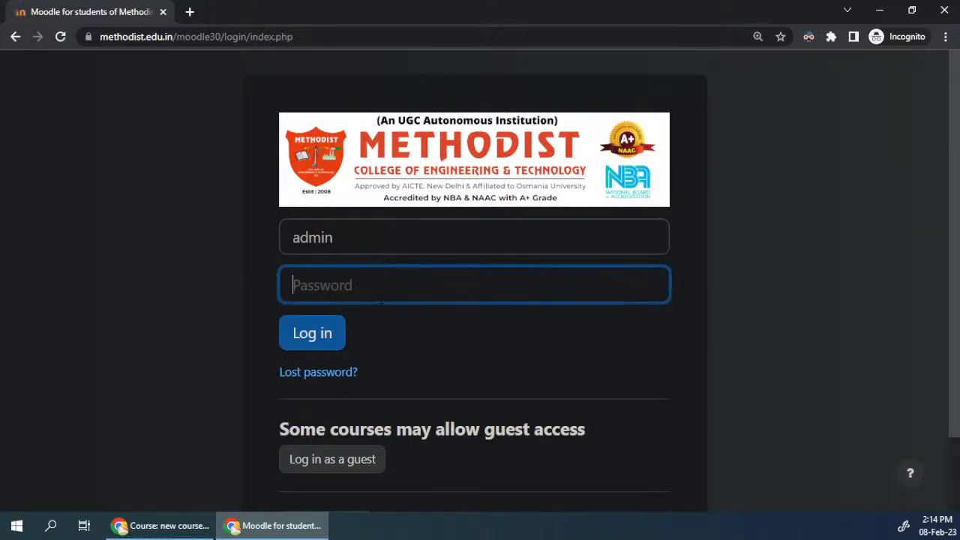
{"action": "type", "text": "••"}
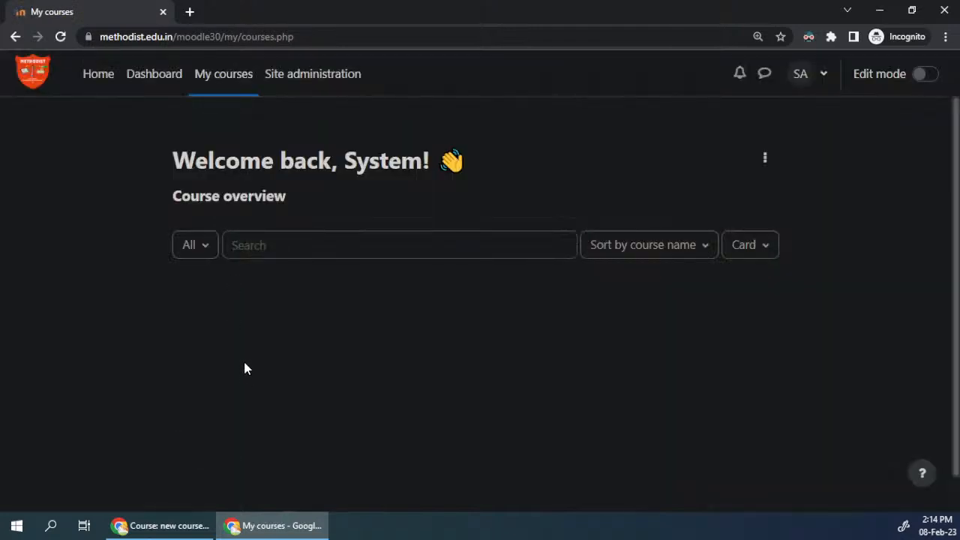
{"action": "left_click", "coordinate": [267, 338]}
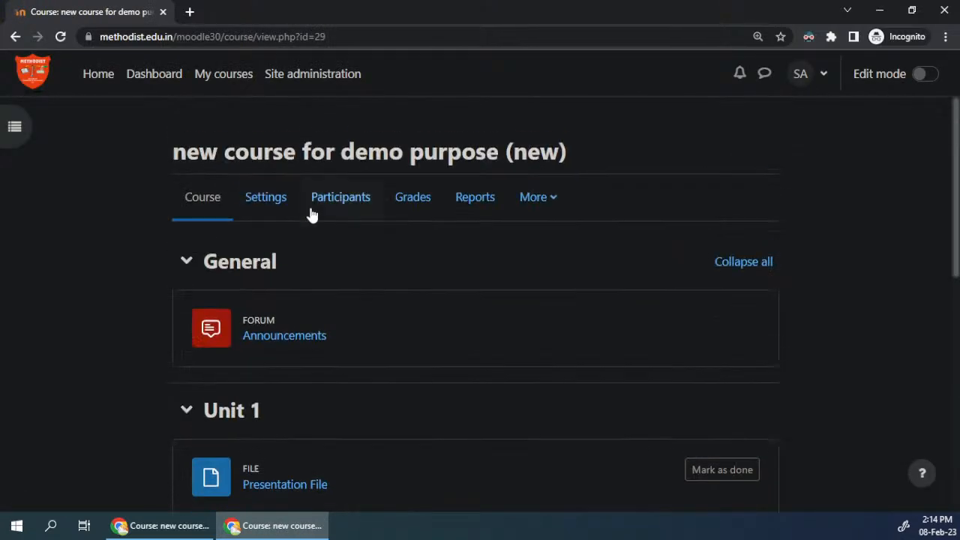
{"action": "left_click", "coordinate": [338, 199]}
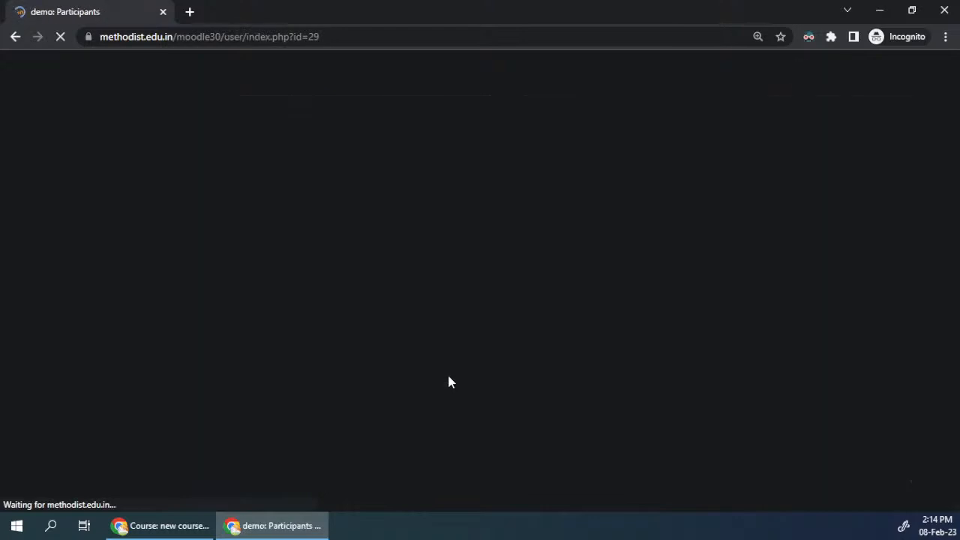
{"action": "scroll", "coordinate": [447, 373], "scroll_direction": "down", "scroll_amount": 3}
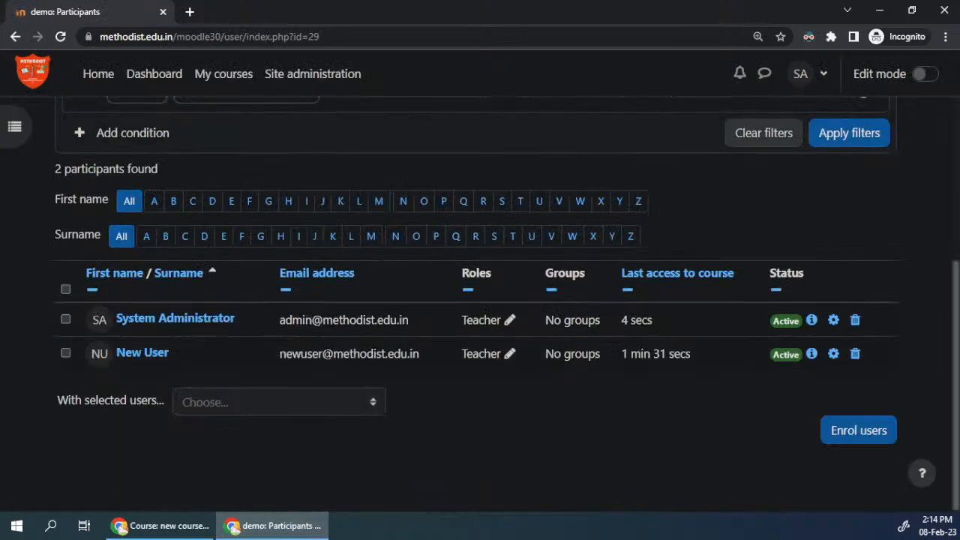
Step: Replace the Teacher role of the participant who is not the administrator with Student and save the role change
{"action": "left_click", "coordinate": [510, 353]}
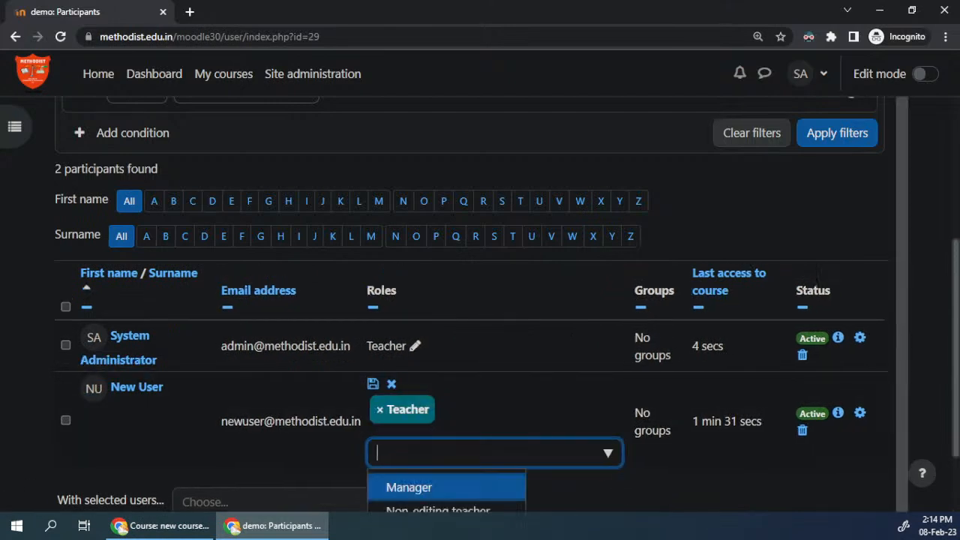
{"action": "scroll", "coordinate": [478, 450], "scroll_direction": "down", "scroll_amount": 2}
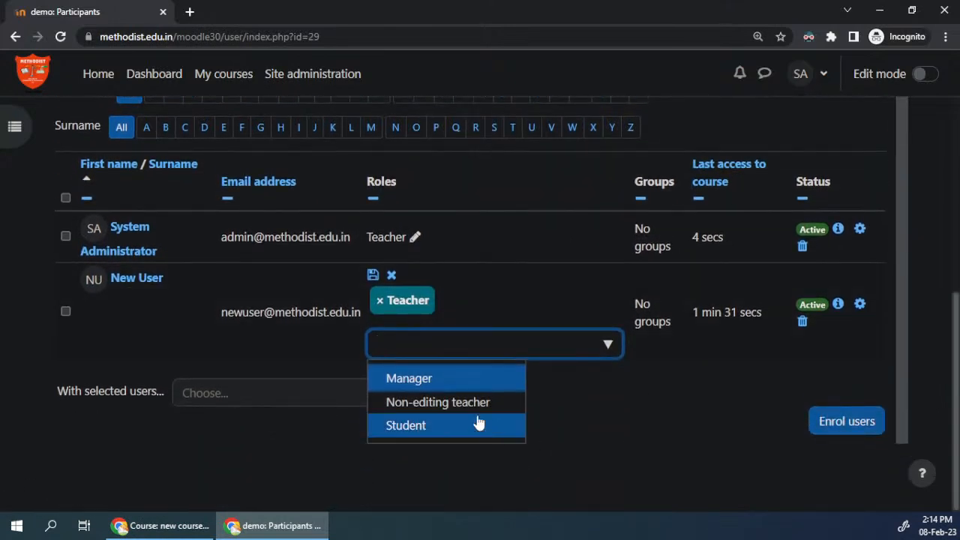
{"action": "left_click", "coordinate": [421, 427]}
{"action": "left_click", "coordinate": [381, 310]}
{"action": "left_click", "coordinate": [874, 431]}
{"action": "left_click", "coordinate": [668, 228]}
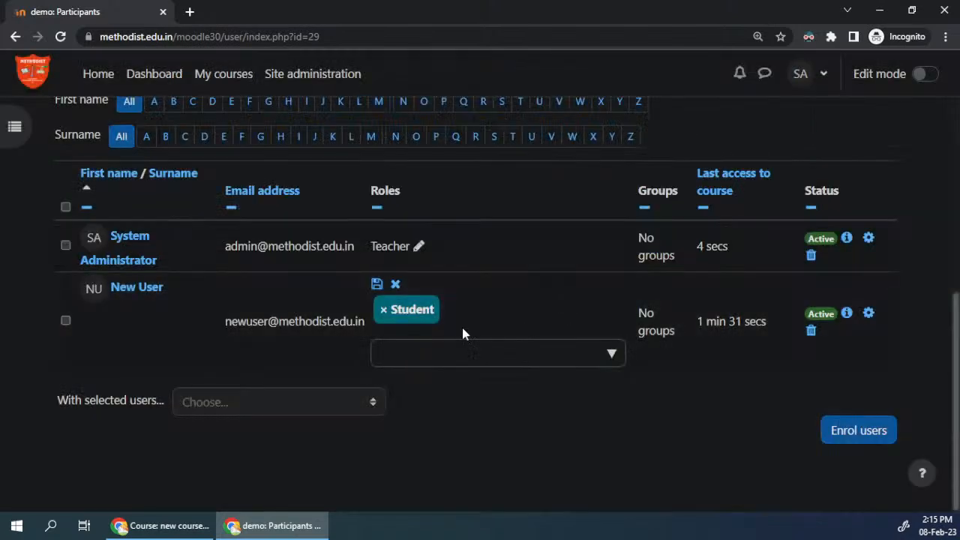
{"action": "left_click", "coordinate": [387, 286]}
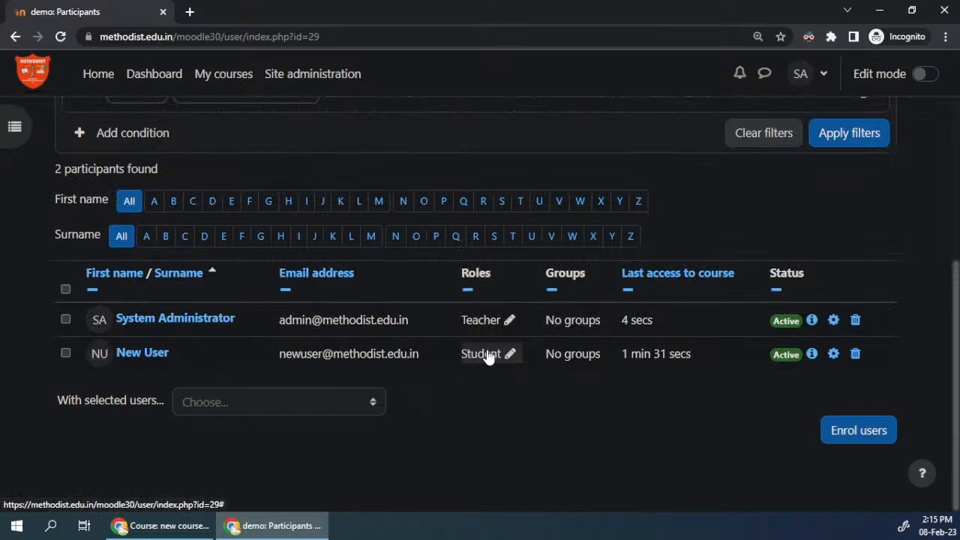
Step: Return to the other browser window, reload the course page and view the Topic 3 Assignment quiz as a student
{"action": "left_click", "coordinate": [174, 526]}
{"action": "scroll", "coordinate": [583, 164], "scroll_direction": "up", "scroll_amount": 2}
{"action": "scroll", "coordinate": [576, 167], "scroll_direction": "down", "scroll_amount": 2}
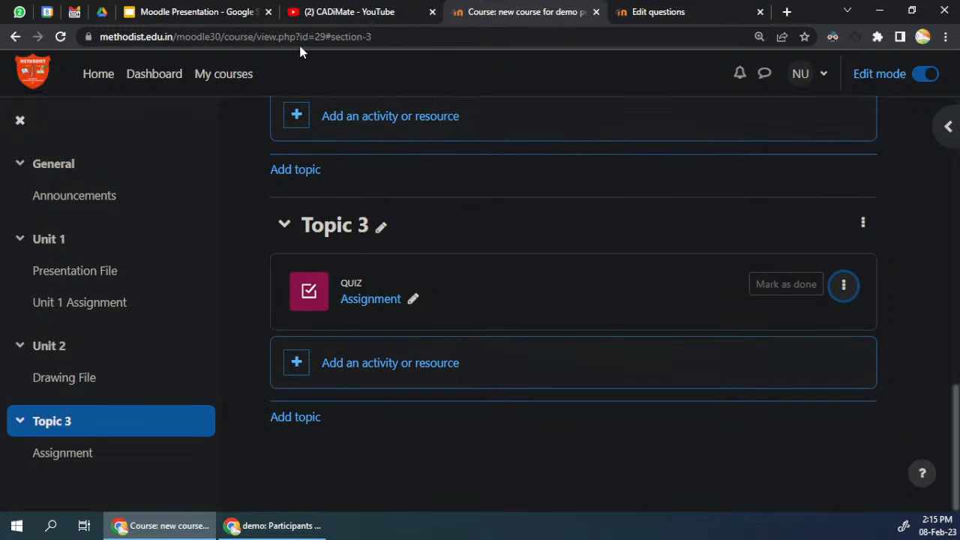
{"action": "left_click", "coordinate": [60, 36]}
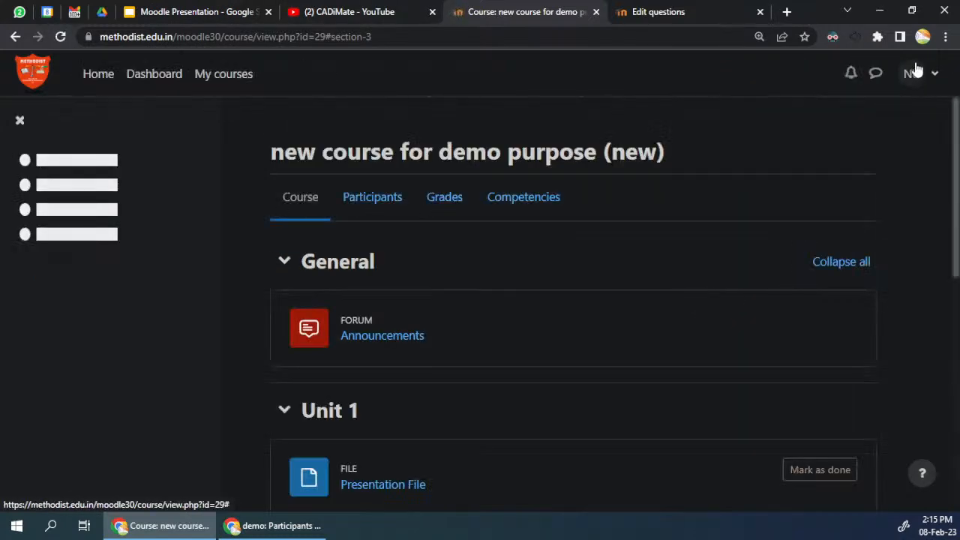
{"action": "scroll", "coordinate": [373, 407], "scroll_direction": "down", "scroll_amount": 3}
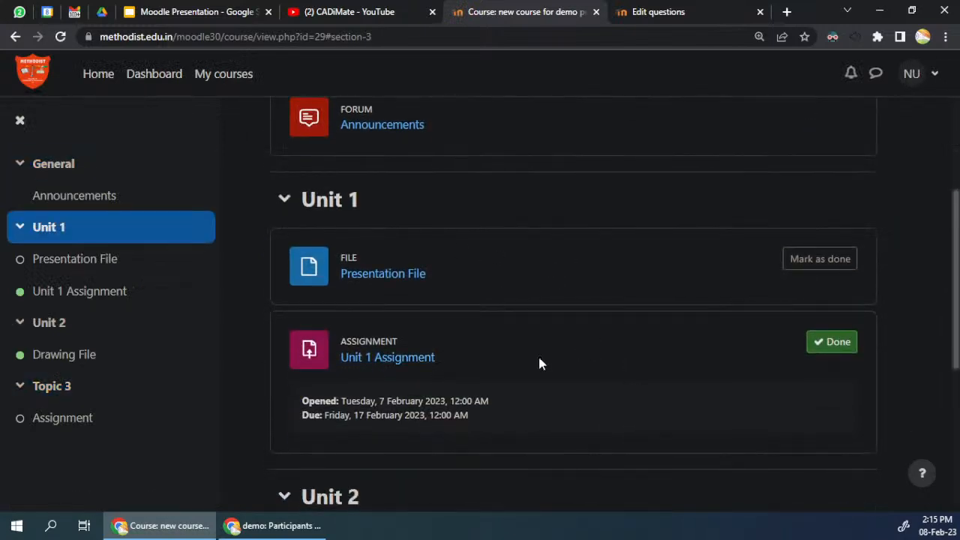
{"action": "scroll", "coordinate": [612, 382], "scroll_direction": "down", "scroll_amount": 5}
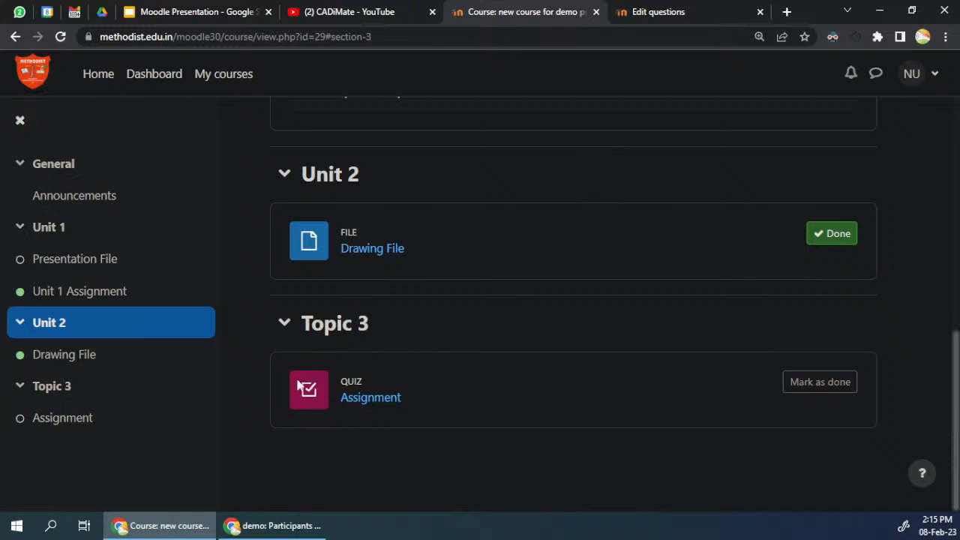
Step: Open the Topic 3 Assignment quiz and examine its instructions, time limit, grading method and passing grade
{"action": "left_click", "coordinate": [385, 402]}
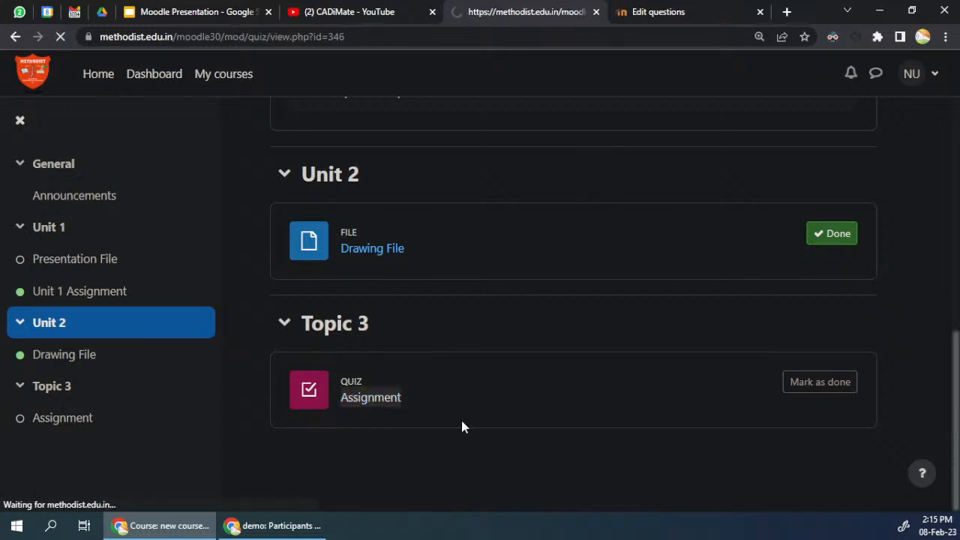
{"action": "scroll", "coordinate": [335, 332], "scroll_direction": "down", "scroll_amount": 1}
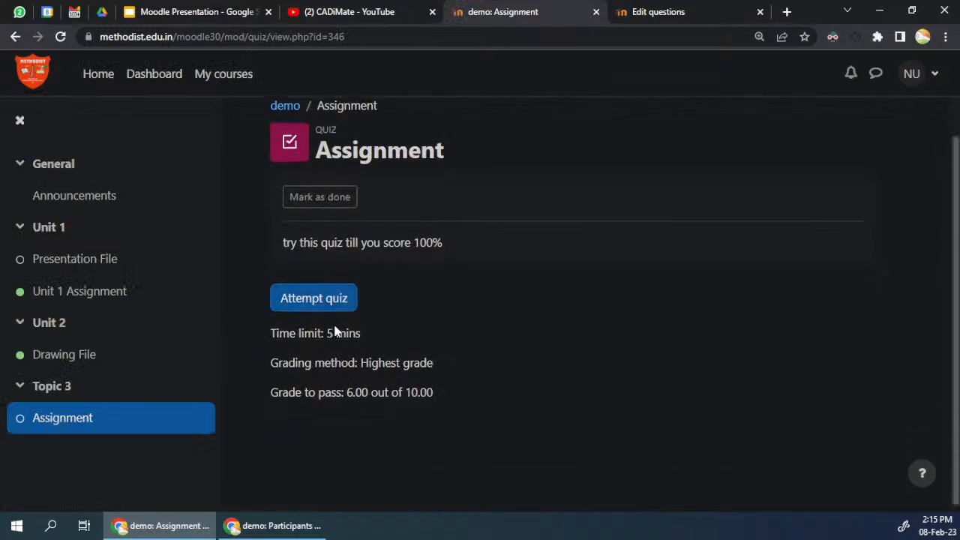
{"action": "left_click_drag", "start_coordinate": [290, 327], "coordinate": [409, 401]}
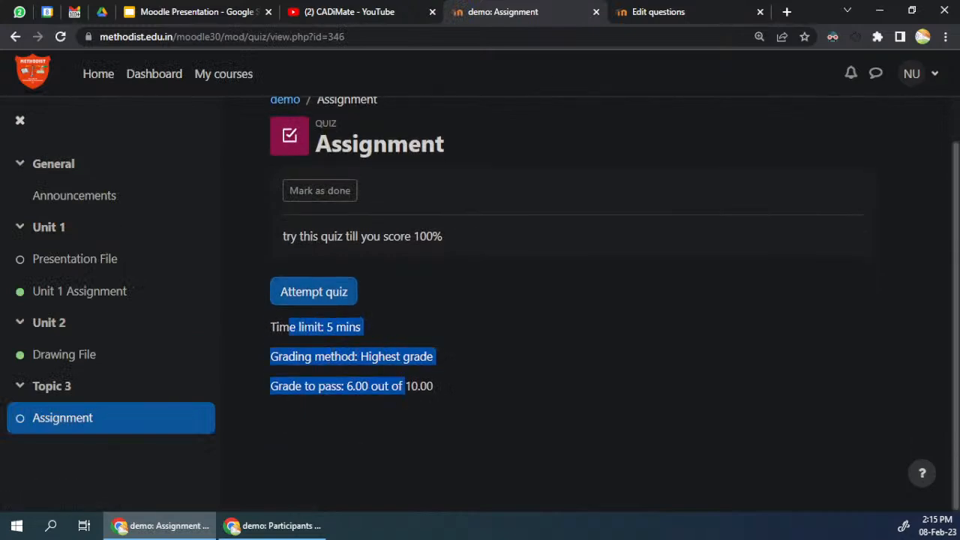
{"action": "left_click", "coordinate": [302, 321]}
{"action": "left_click_drag", "start_coordinate": [304, 327], "coordinate": [392, 386]}
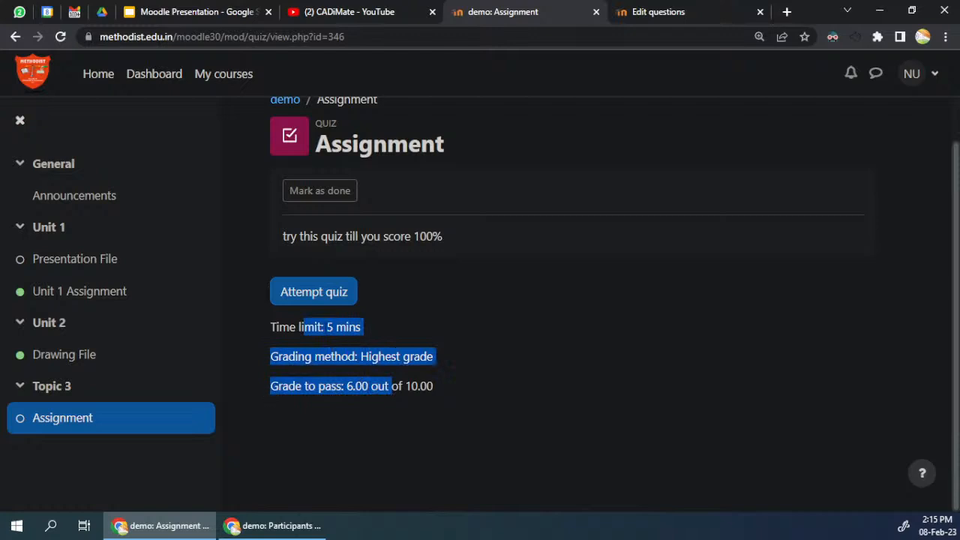
{"action": "left_click", "coordinate": [446, 367]}
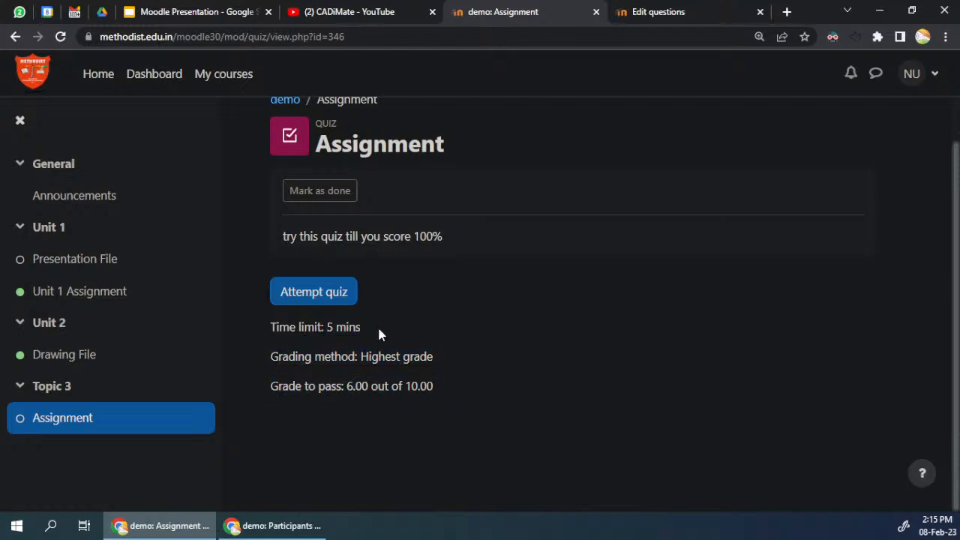
{"action": "left_click_drag", "start_coordinate": [302, 366], "coordinate": [283, 357]}
{"action": "left_click", "coordinate": [332, 357]}
{"action": "left_click_drag", "start_coordinate": [283, 245], "coordinate": [448, 245]}
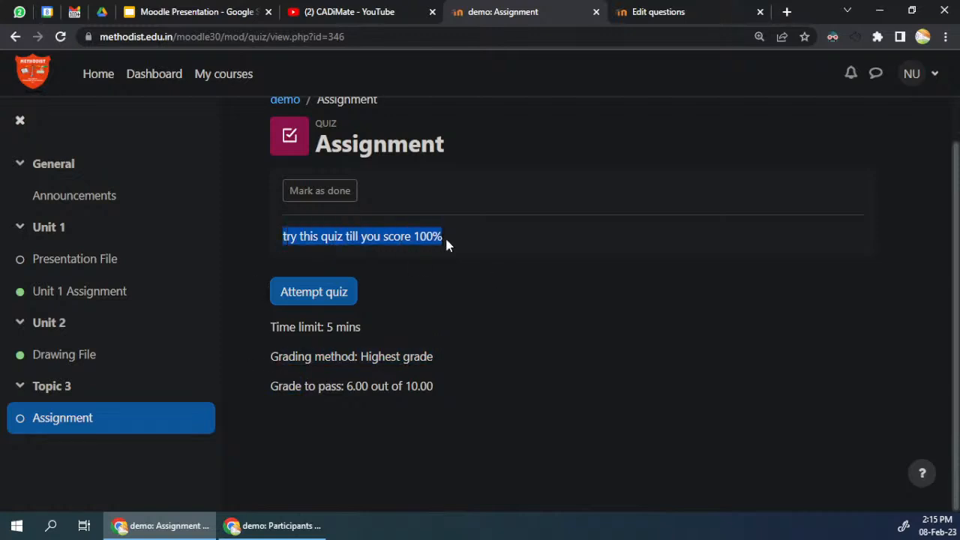
Step: Start a timed attempt of the Assignment quiz and look over the countdown timer and the first page of questions
{"action": "left_click", "coordinate": [330, 298]}
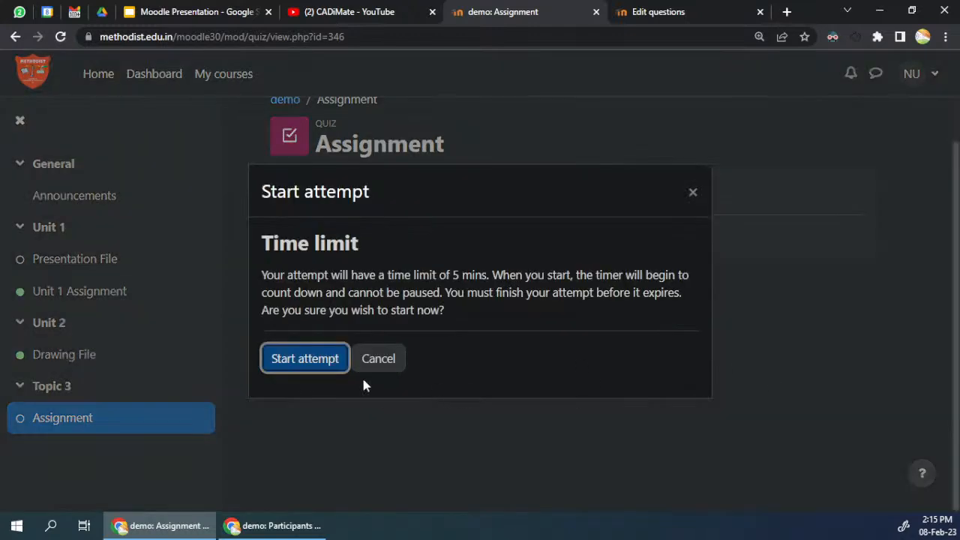
{"action": "left_click", "coordinate": [315, 363]}
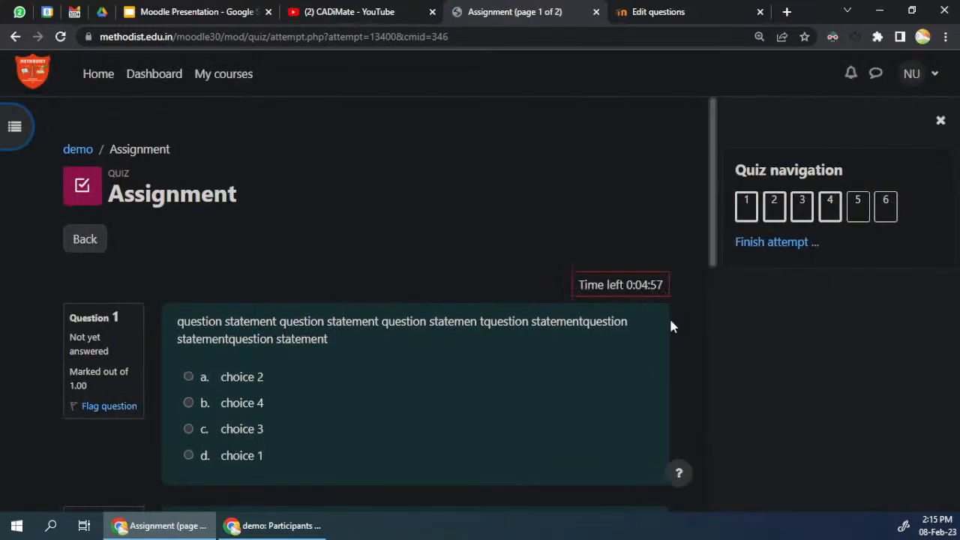
{"action": "left_click_drag", "start_coordinate": [598, 285], "coordinate": [664, 285]}
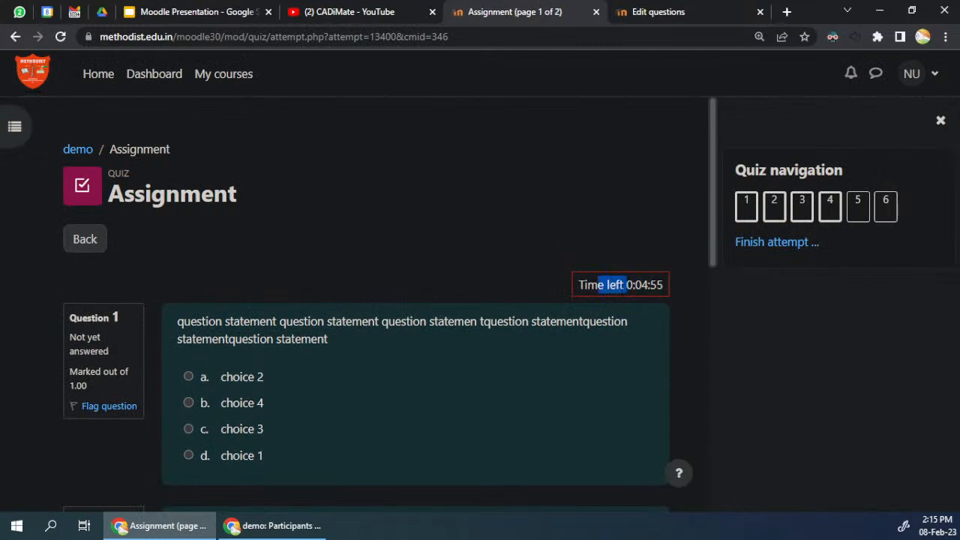
{"action": "left_click", "coordinate": [646, 285]}
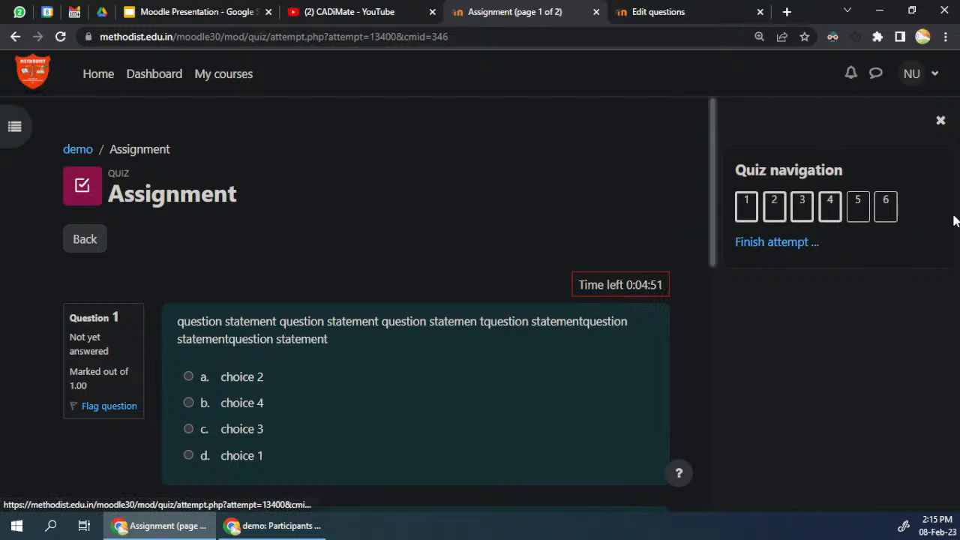
{"action": "scroll", "coordinate": [400, 330], "scroll_direction": "down", "scroll_amount": 1}
{"action": "scroll", "coordinate": [400, 336], "scroll_direction": "down", "scroll_amount": 3}
{"action": "scroll", "coordinate": [203, 219], "scroll_direction": "up", "scroll_amount": 4}
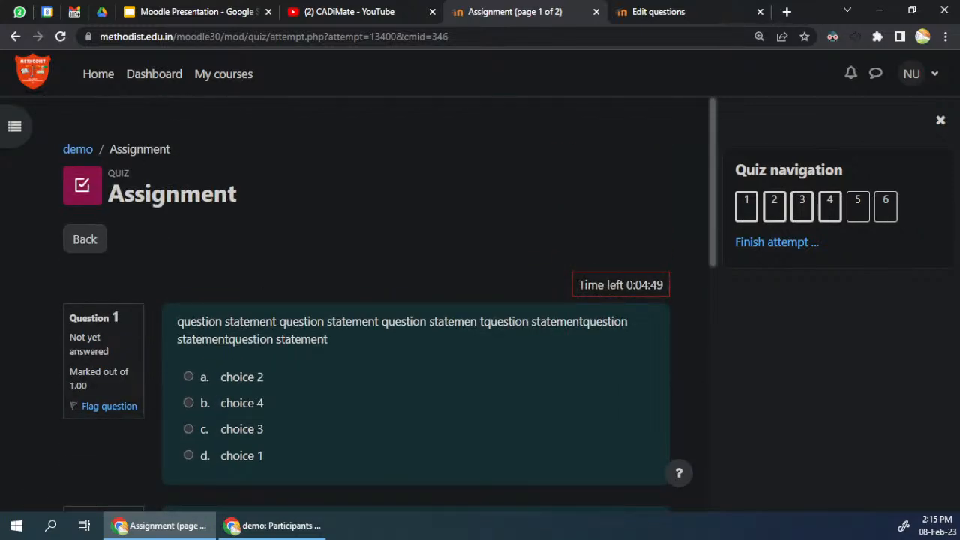
Step: Answer question 1 with choice 4 and enter 30 as the rectangle area in question 2
{"action": "left_click", "coordinate": [237, 403]}
{"action": "scroll", "coordinate": [300, 373], "scroll_direction": "down", "scroll_amount": 4}
{"action": "left_click", "coordinate": [316, 343]}
{"action": "type", "text": "30"}
Step: Enter adsf as the short answer in question 3 and choose True for question 4
{"action": "scroll", "coordinate": [290, 418], "scroll_direction": "down", "scroll_amount": 3}
{"action": "left_click", "coordinate": [303, 253]}
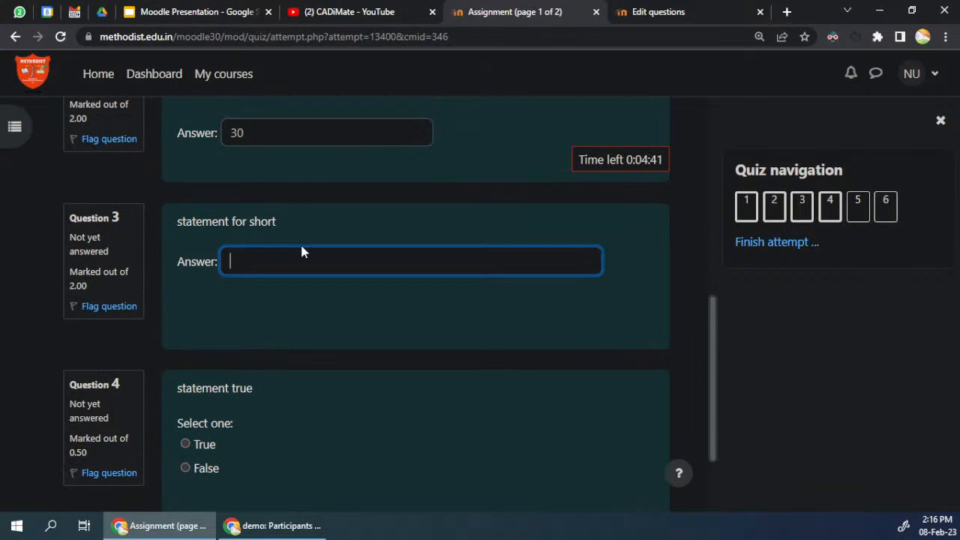
{"action": "type", "text": "adsf"}
{"action": "scroll", "coordinate": [278, 364], "scroll_direction": "down", "scroll_amount": 1}
{"action": "scroll", "coordinate": [277, 364], "scroll_direction": "down", "scroll_amount": 1}
{"action": "left_click", "coordinate": [203, 328]}
{"action": "left_click", "coordinate": [203, 348]}
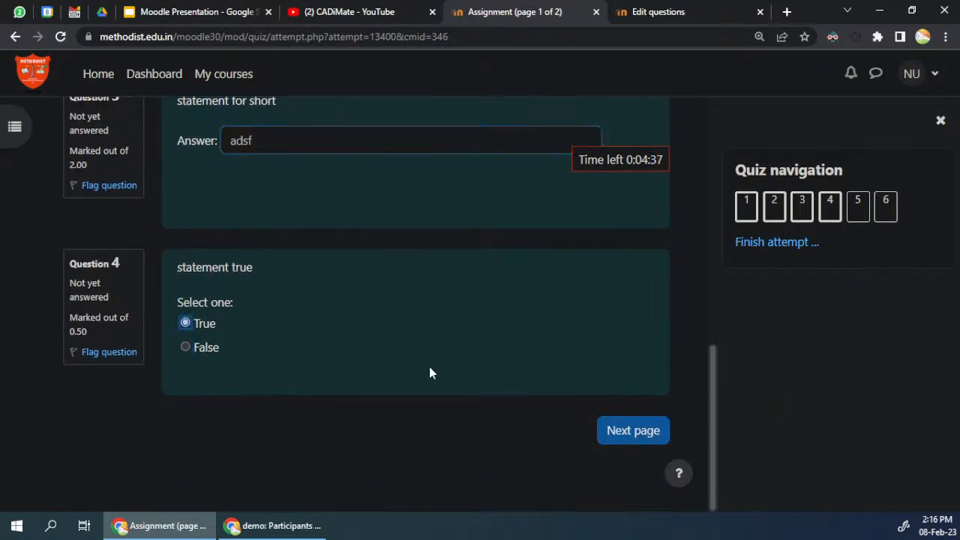
Step: Go to question 5 on the second quiz page and match bchoice 1, bchoice 2 and bchoice 3 to choices 1, 2 and 3
{"action": "scroll", "coordinate": [477, 390], "scroll_direction": "up", "scroll_amount": 10}
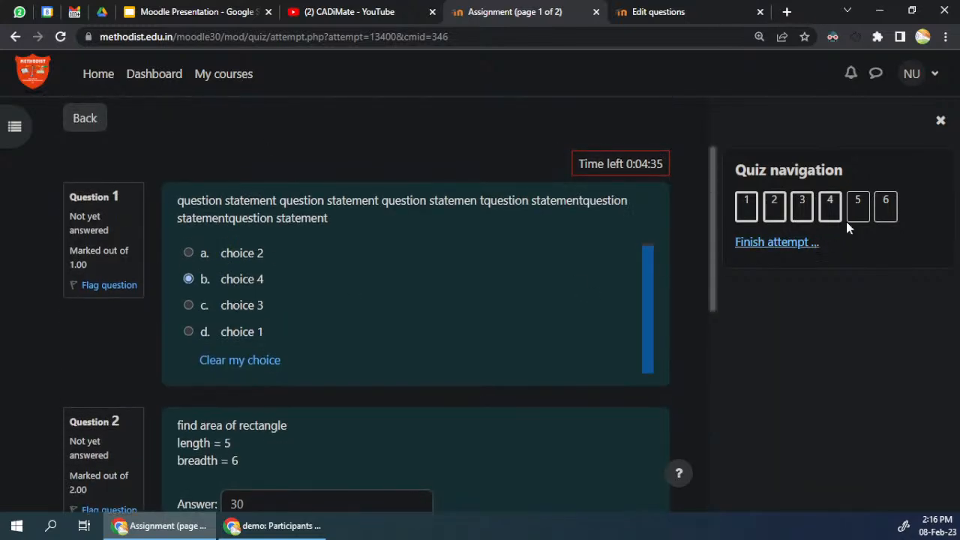
{"action": "left_click", "coordinate": [858, 214]}
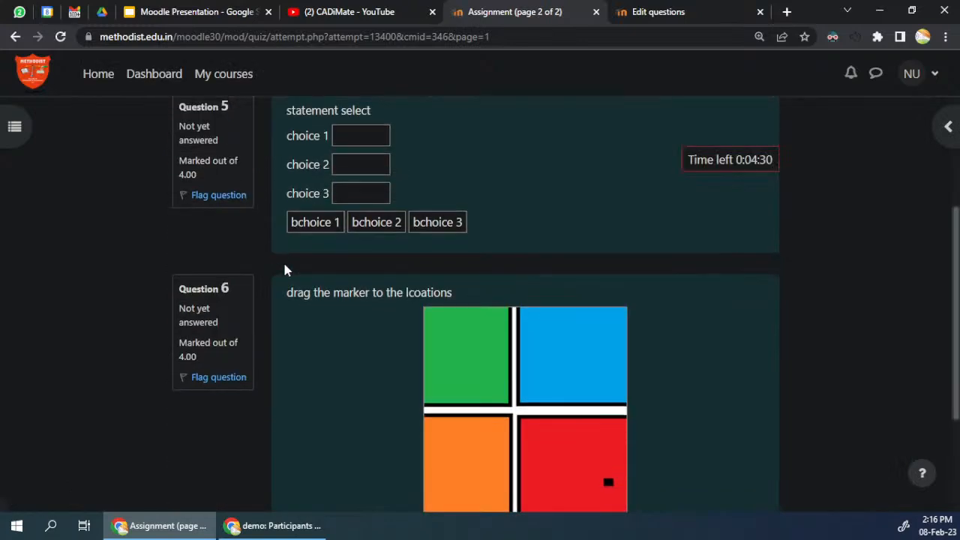
{"action": "scroll", "coordinate": [517, 416], "scroll_direction": "down", "scroll_amount": 3}
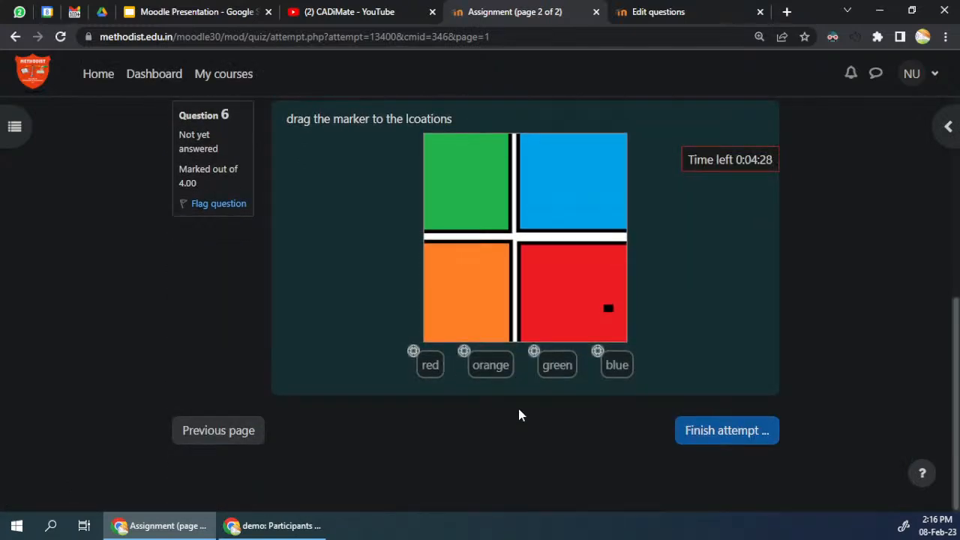
{"action": "scroll", "coordinate": [517, 406], "scroll_direction": "up", "scroll_amount": 3}
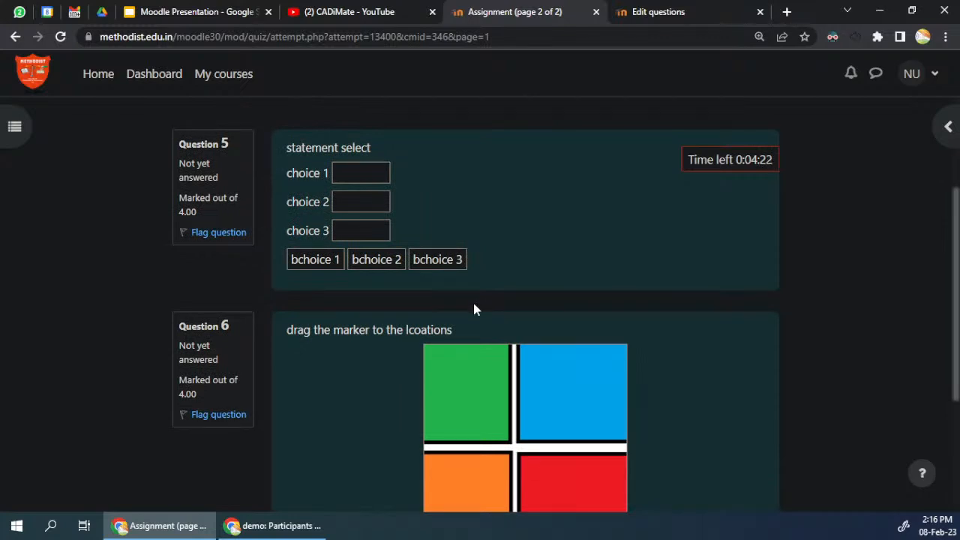
{"action": "left_click_drag", "start_coordinate": [384, 259], "coordinate": [371, 212]}
{"action": "left_click_drag", "start_coordinate": [378, 259], "coordinate": [352, 205]}
{"action": "left_click_drag", "start_coordinate": [302, 260], "coordinate": [334, 174]}
{"action": "left_click_drag", "start_coordinate": [416, 250], "coordinate": [353, 231]}
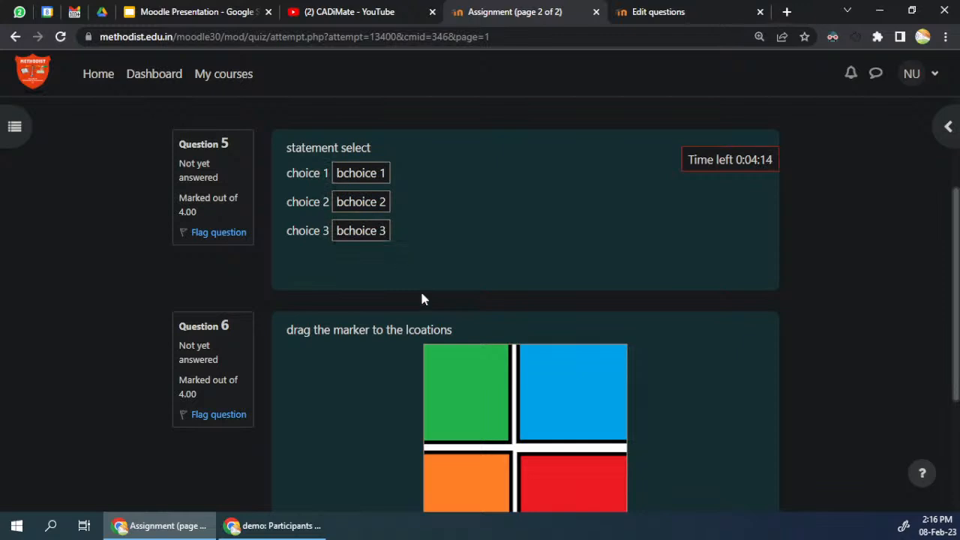
Step: In question 6, place the red, green and orange markers on their matching coloured squares and two blue markers on the blue square
{"action": "scroll", "coordinate": [401, 262], "scroll_direction": "down", "scroll_amount": 3}
{"action": "left_click_drag", "start_coordinate": [435, 362], "coordinate": [582, 298]}
{"action": "mouse_move", "coordinate": [557, 365]}
{"action": "left_mouse_down"}
{"action": "mouse_move", "coordinate": [480, 236]}
{"action": "mouse_move", "coordinate": [494, 192]}
{"action": "left_mouse_up"}
{"action": "left_click_drag", "start_coordinate": [616, 365], "coordinate": [576, 168]}
{"action": "left_click_drag", "start_coordinate": [495, 364], "coordinate": [473, 262]}
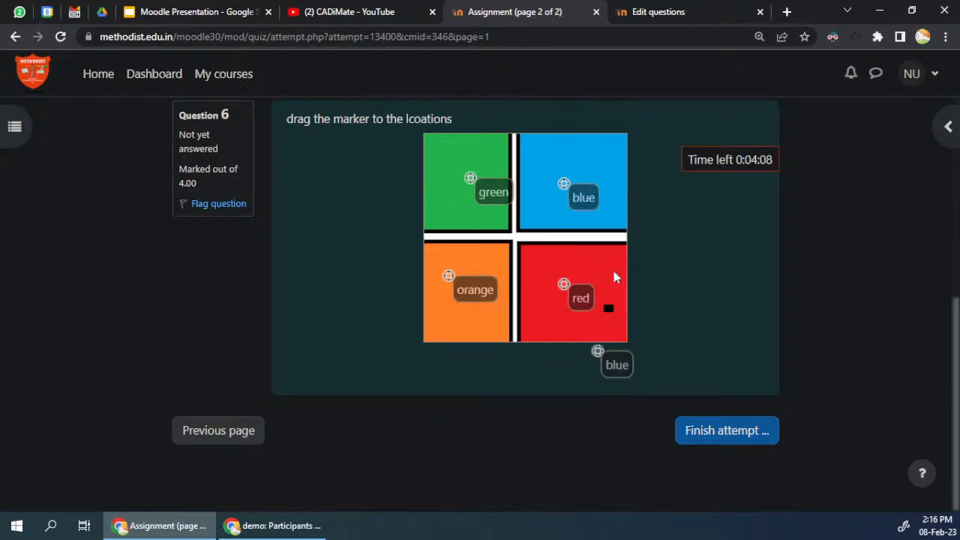
{"action": "mouse_move", "coordinate": [616, 366]}
{"action": "left_mouse_down"}
{"action": "mouse_move", "coordinate": [603, 337]}
{"action": "mouse_move", "coordinate": [593, 173]}
{"action": "left_mouse_up"}
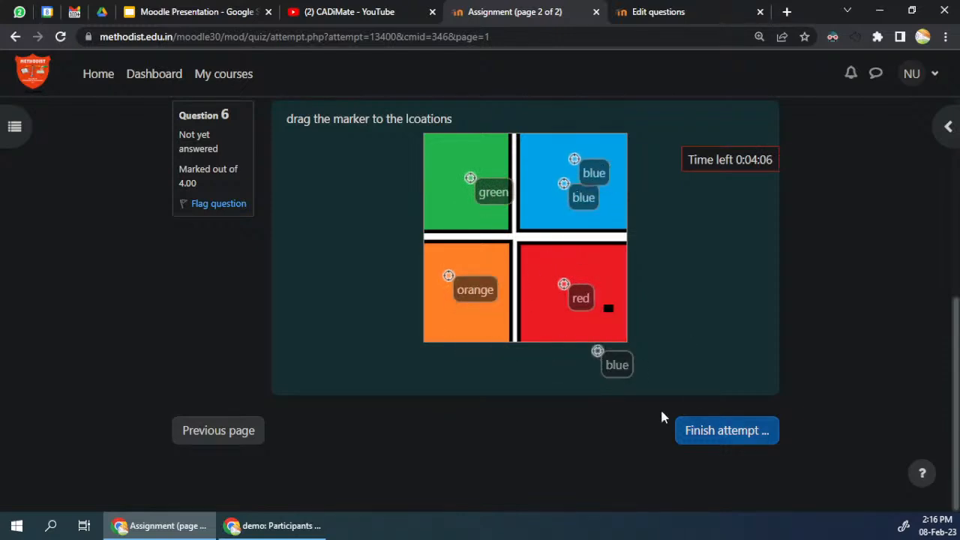
Step: Finish the attempt to reach its summary page and show the quiz navigation there
{"action": "left_click", "coordinate": [728, 436]}
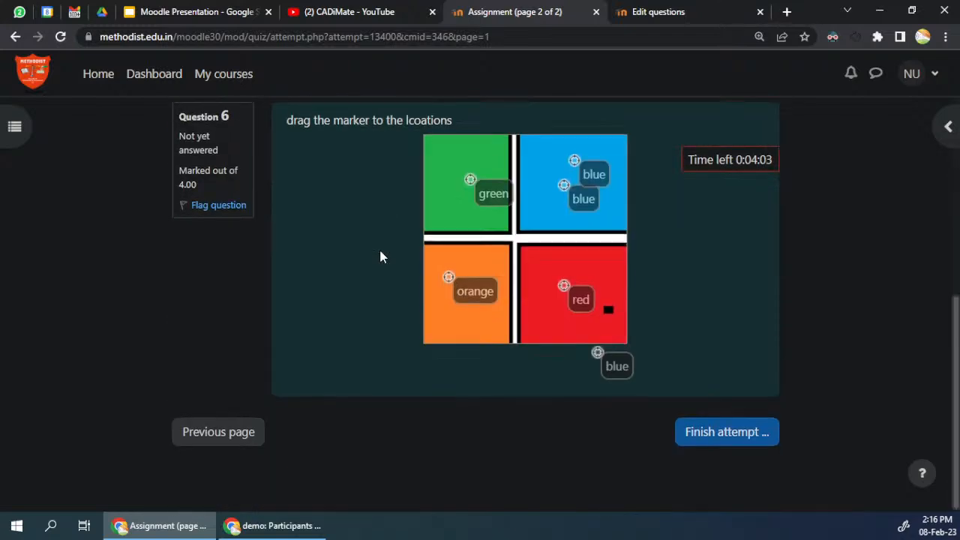
{"action": "left_click", "coordinate": [738, 443]}
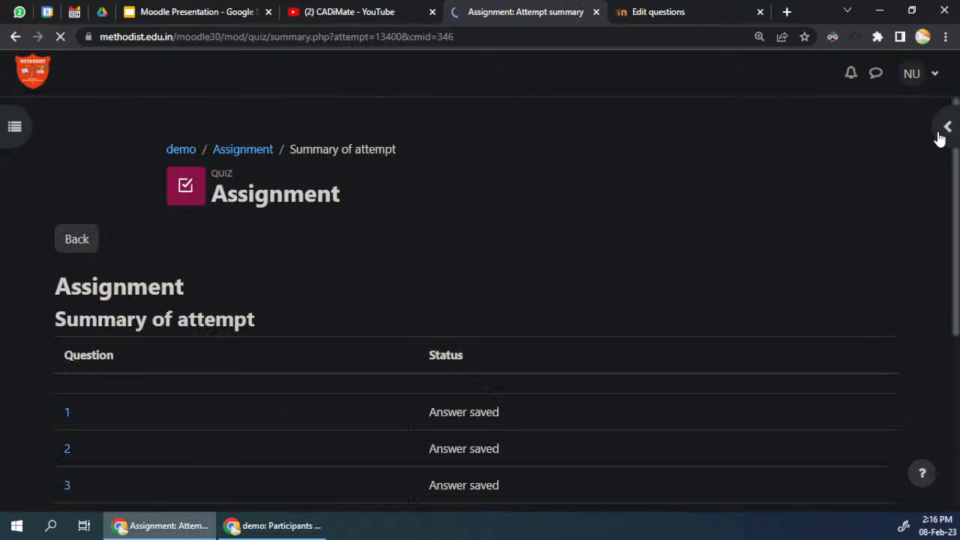
{"action": "left_click", "coordinate": [947, 126]}
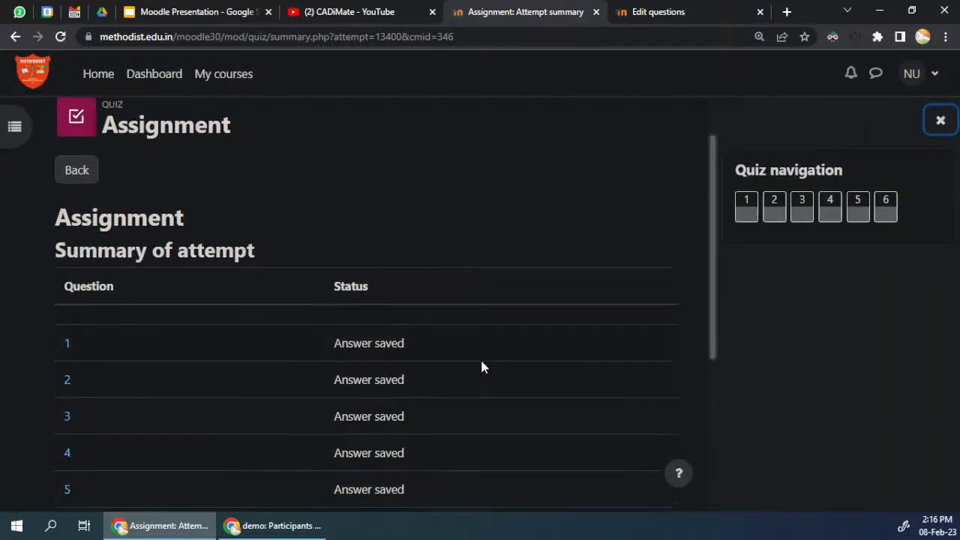
{"action": "scroll", "coordinate": [481, 365], "scroll_direction": "down", "scroll_amount": 5}
{"action": "left_click", "coordinate": [387, 424]}
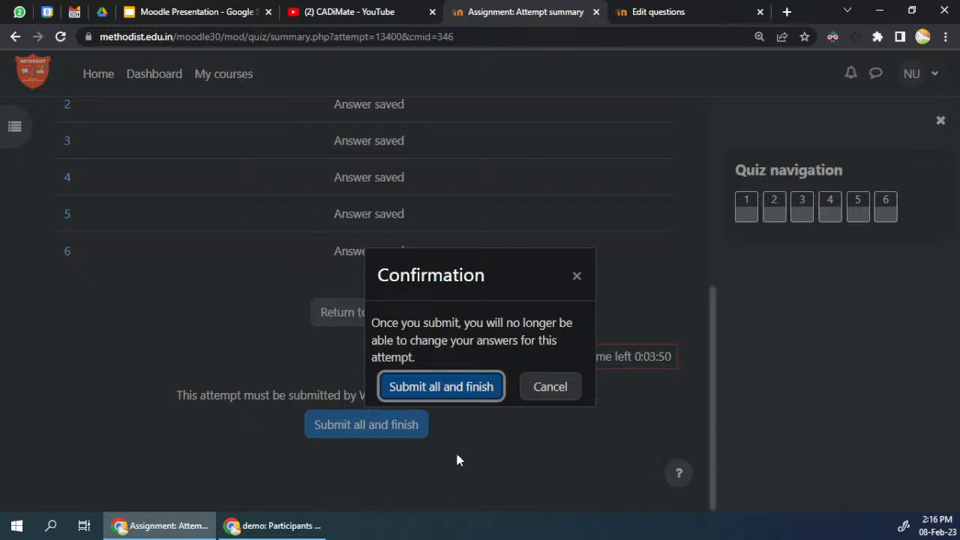
{"action": "left_click", "coordinate": [468, 396]}
Step: Check the answer status of each question in the attempt summary and submit all answers, confirming the submission
{"action": "scroll", "coordinate": [311, 388], "scroll_direction": "up", "scroll_amount": 4}
{"action": "scroll", "coordinate": [349, 369], "scroll_direction": "down", "scroll_amount": 2}
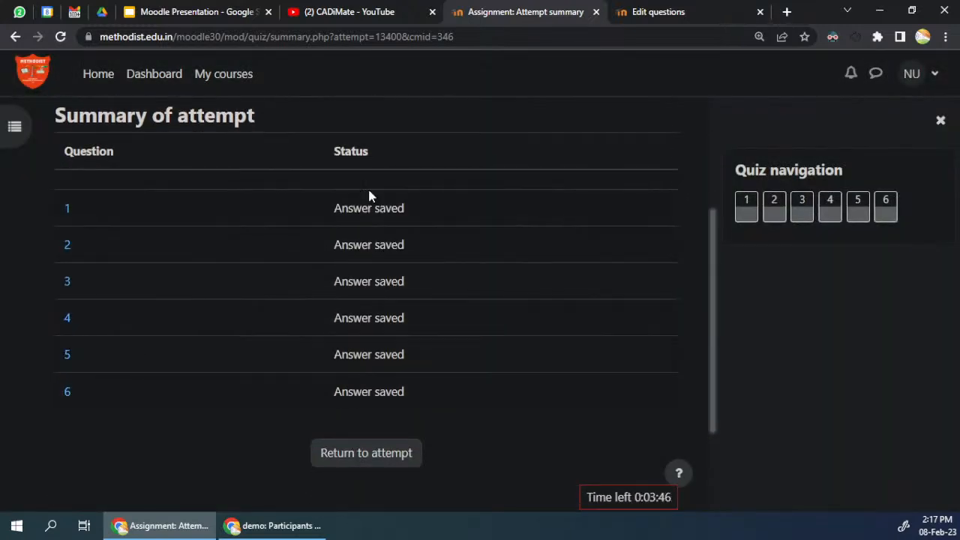
{"action": "left_click_drag", "start_coordinate": [348, 208], "coordinate": [391, 390]}
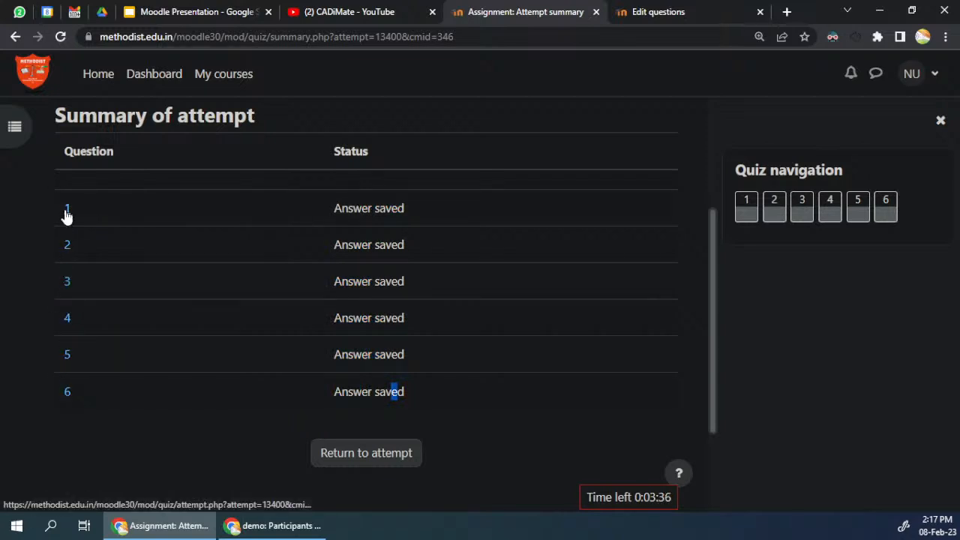
{"action": "scroll", "coordinate": [352, 349], "scroll_direction": "down", "scroll_amount": 2}
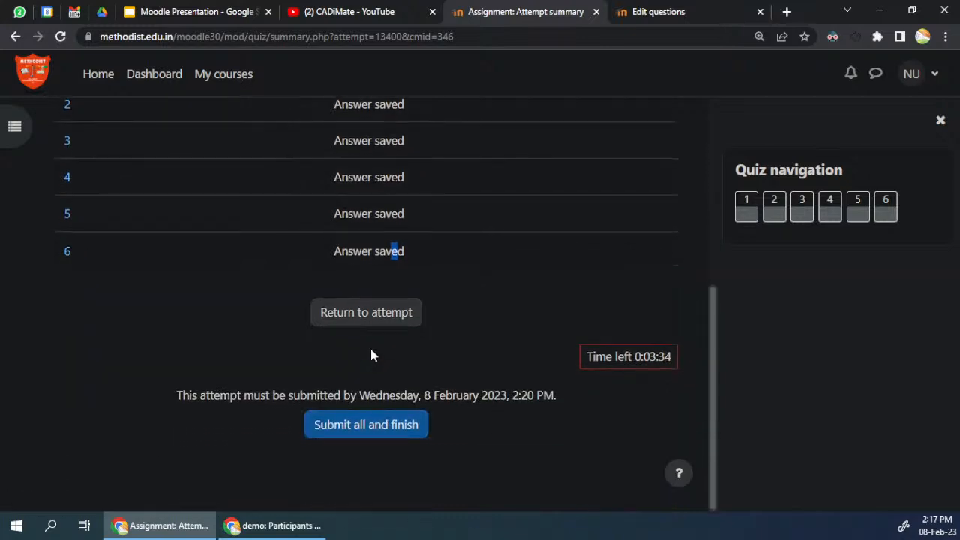
{"action": "left_click", "coordinate": [373, 433]}
{"action": "left_click", "coordinate": [441, 387]}
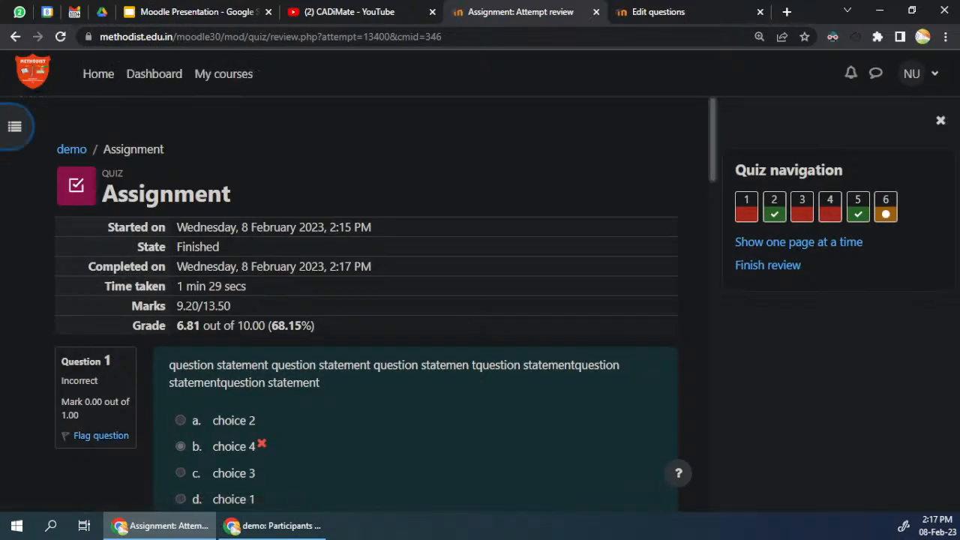
Step: Examine the marks and the overall grade in the attempt review
{"action": "left_click_drag", "start_coordinate": [177, 309], "coordinate": [233, 305]}
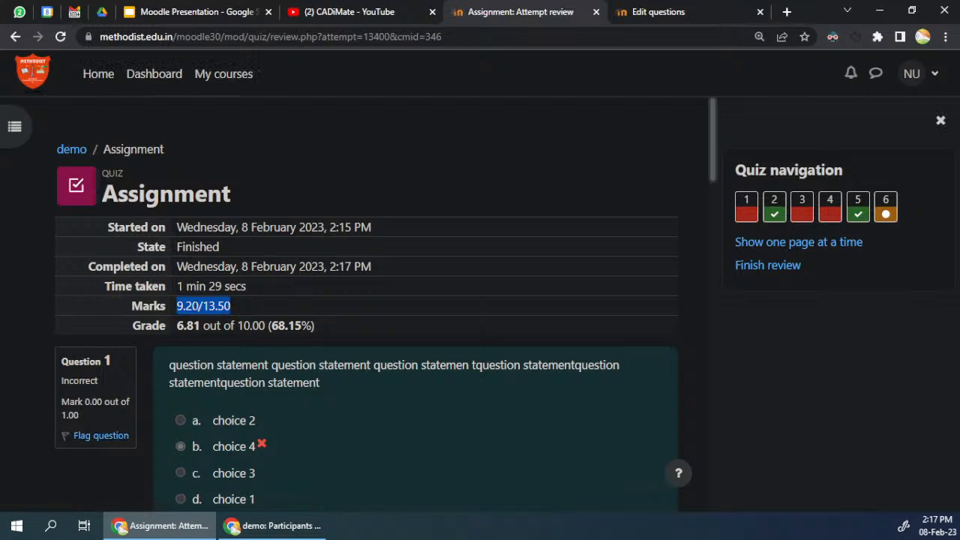
{"action": "left_click_drag", "start_coordinate": [233, 306], "coordinate": [177, 306]}
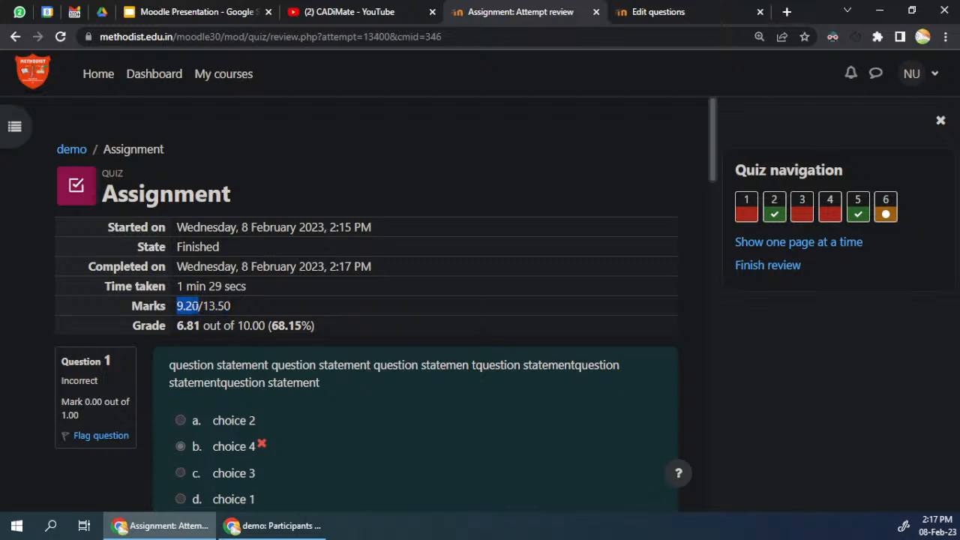
{"action": "left_click_drag", "start_coordinate": [206, 326], "coordinate": [177, 326]}
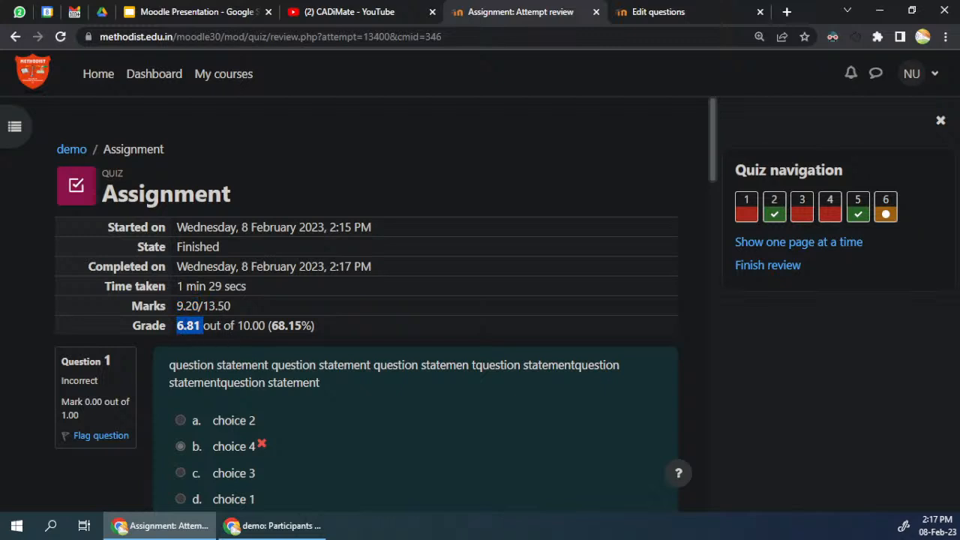
{"action": "left_click", "coordinate": [222, 341]}
{"action": "left_click_drag", "start_coordinate": [201, 325], "coordinate": [177, 327]}
Step: Review the given answers, marks and correct-answer feedback for the individual questions of the finished attempt
{"action": "scroll", "coordinate": [259, 332], "scroll_direction": "down", "scroll_amount": 6}
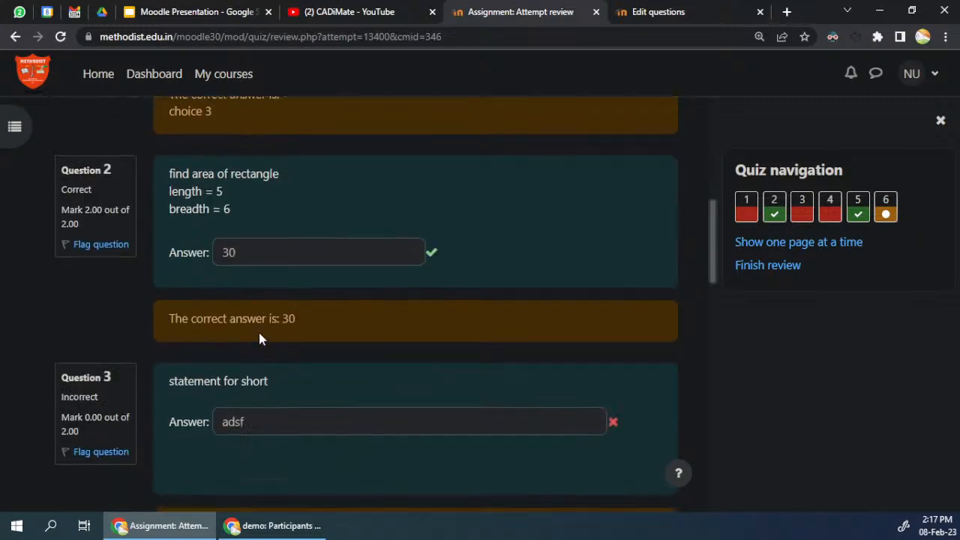
{"action": "scroll", "coordinate": [259, 332], "scroll_direction": "up", "scroll_amount": 3}
{"action": "scroll", "coordinate": [257, 328], "scroll_direction": "up", "scroll_amount": 1}
{"action": "scroll", "coordinate": [257, 329], "scroll_direction": "down", "scroll_amount": 5}
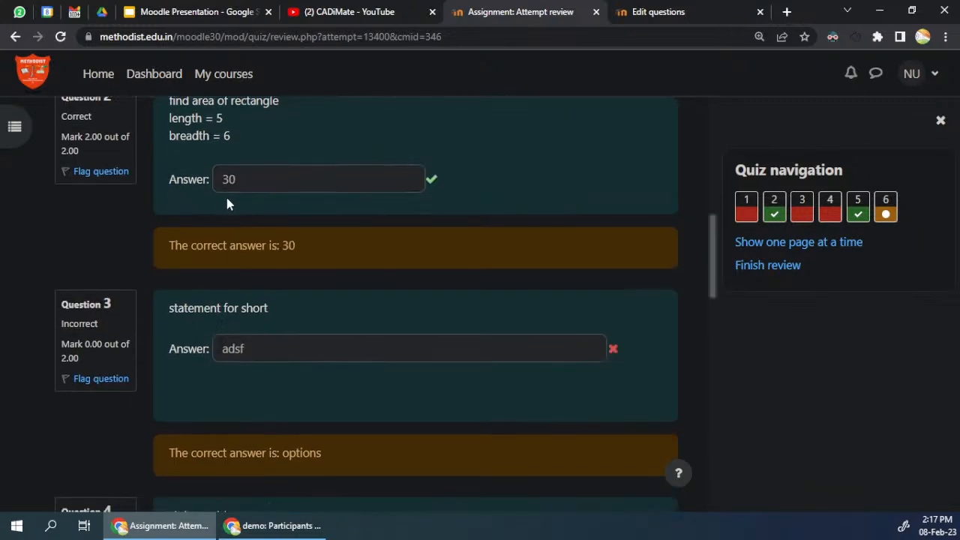
{"action": "scroll", "coordinate": [333, 334], "scroll_direction": "up", "scroll_amount": 4}
{"action": "scroll", "coordinate": [332, 333], "scroll_direction": "down", "scroll_amount": 1}
{"action": "scroll", "coordinate": [238, 405], "scroll_direction": "down", "scroll_amount": 15}
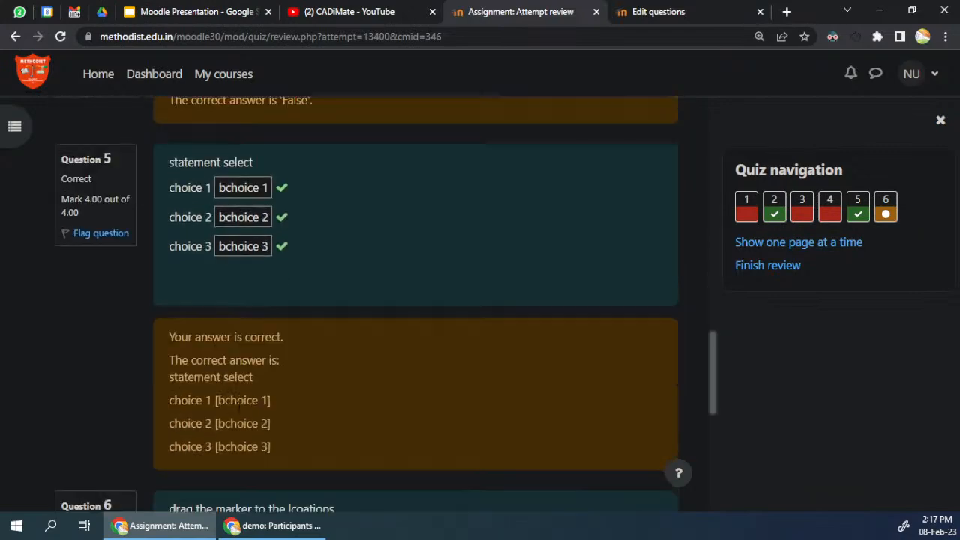
{"action": "scroll", "coordinate": [275, 349], "scroll_direction": "up", "scroll_amount": 18}
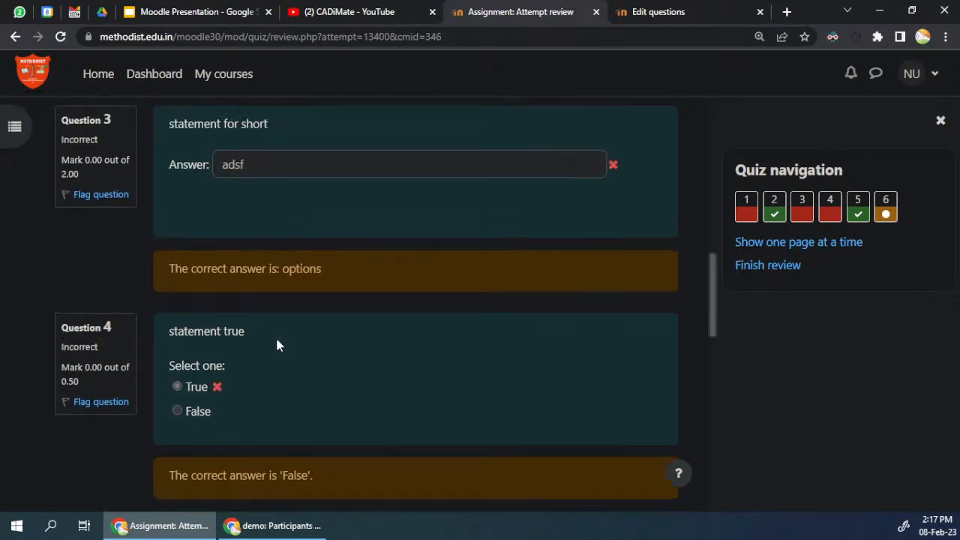
Step: Check the marks and correct-answer feedback for questions 4 to 6 of the attempt
{"action": "scroll", "coordinate": [275, 336], "scroll_direction": "down", "scroll_amount": 12}
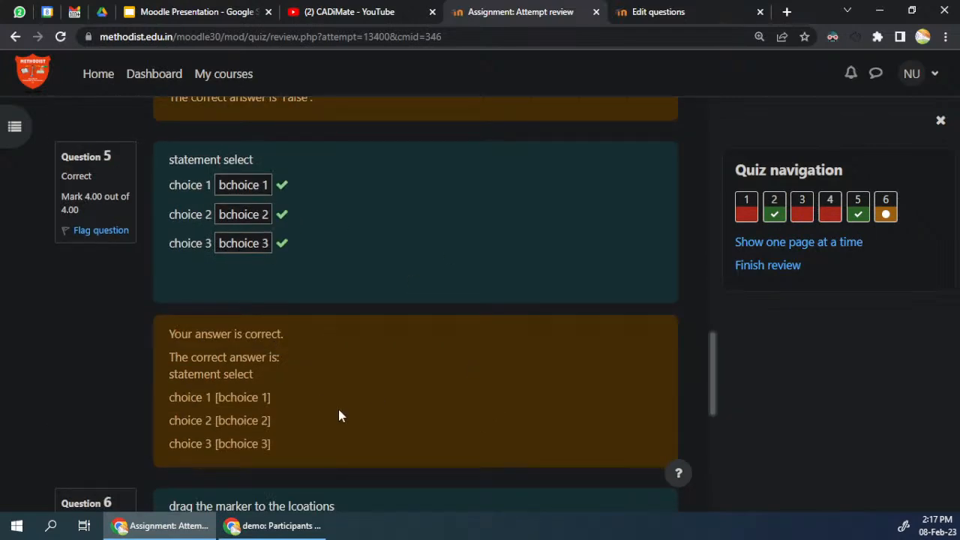
{"action": "scroll", "coordinate": [338, 406], "scroll_direction": "down", "scroll_amount": 6}
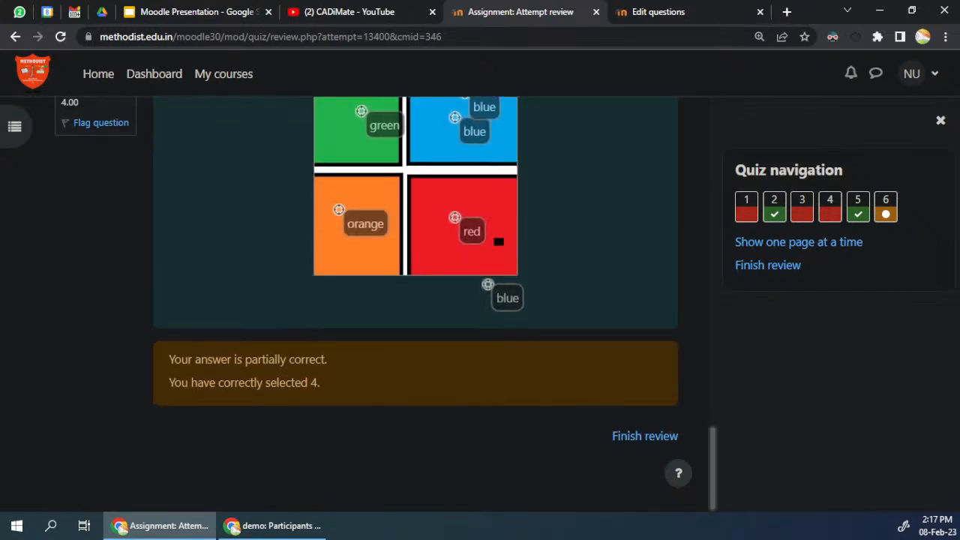
{"action": "scroll", "coordinate": [548, 391], "scroll_direction": "up", "scroll_amount": 15}
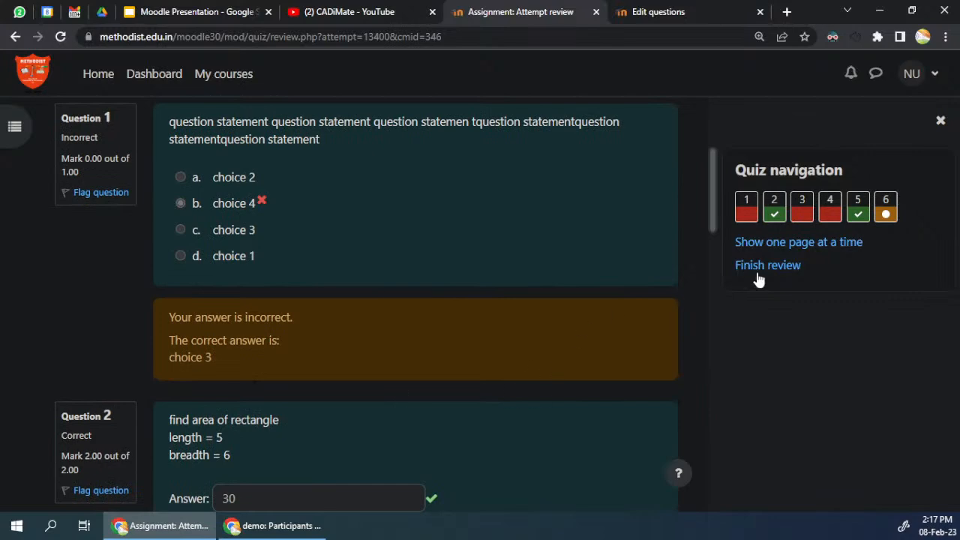
Step: Finish the review and examine the state, marks and grade in the summary of previous attempts
{"action": "left_click", "coordinate": [780, 267]}
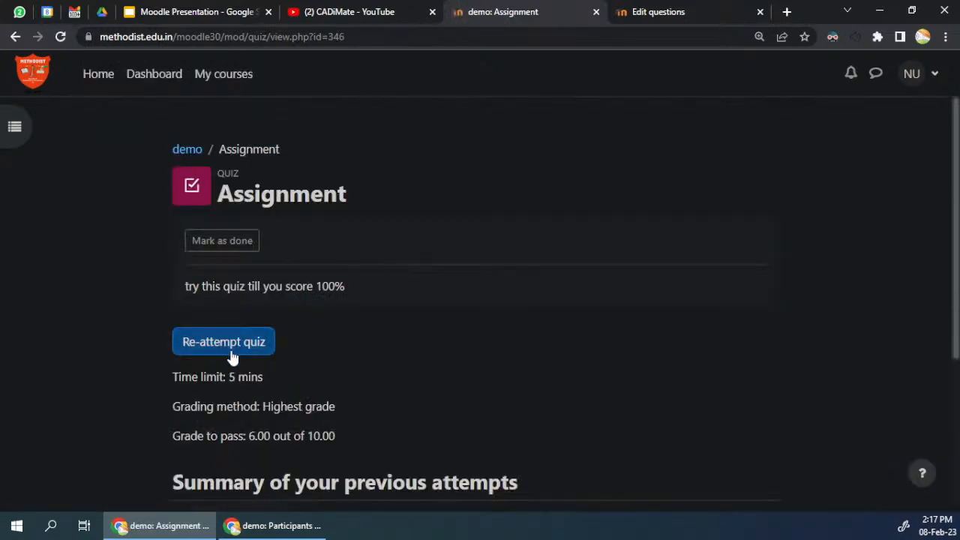
{"action": "scroll", "coordinate": [219, 343], "scroll_direction": "down", "scroll_amount": 3}
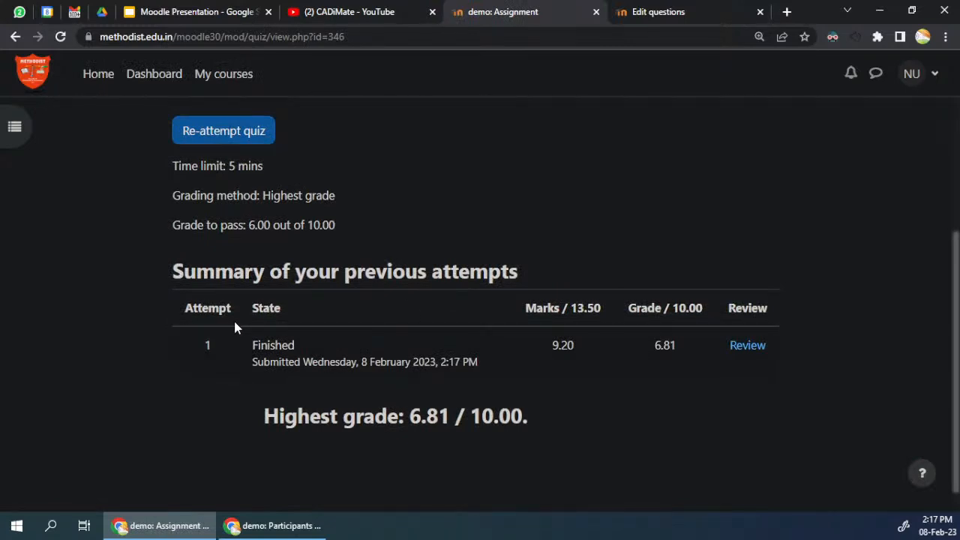
{"action": "left_click_drag", "start_coordinate": [256, 345], "coordinate": [460, 362]}
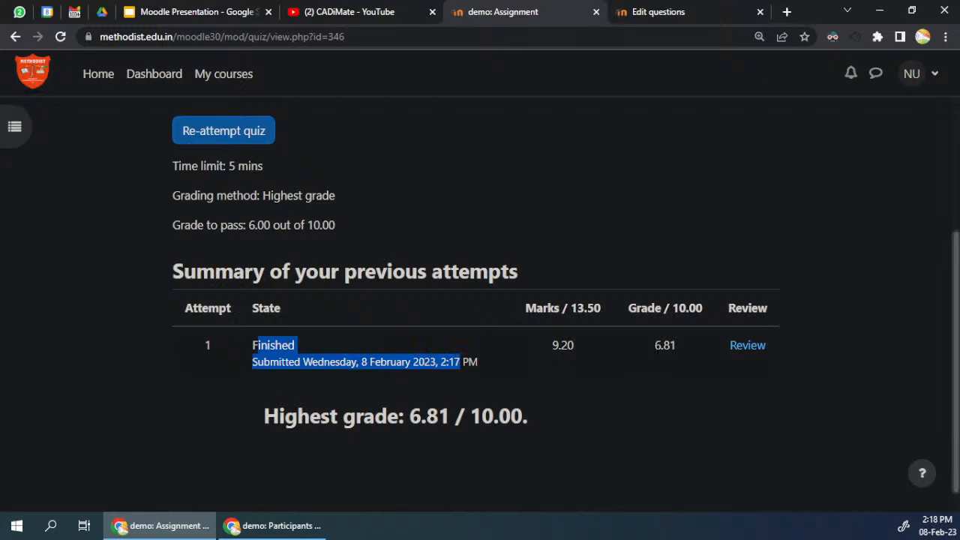
Step: Start a re-attempt of the Assignment quiz, accepting the 5-minute time limit
{"action": "scroll", "coordinate": [694, 370], "scroll_direction": "up", "scroll_amount": 3}
{"action": "left_click", "coordinate": [225, 339]}
{"action": "left_click", "coordinate": [306, 360]}
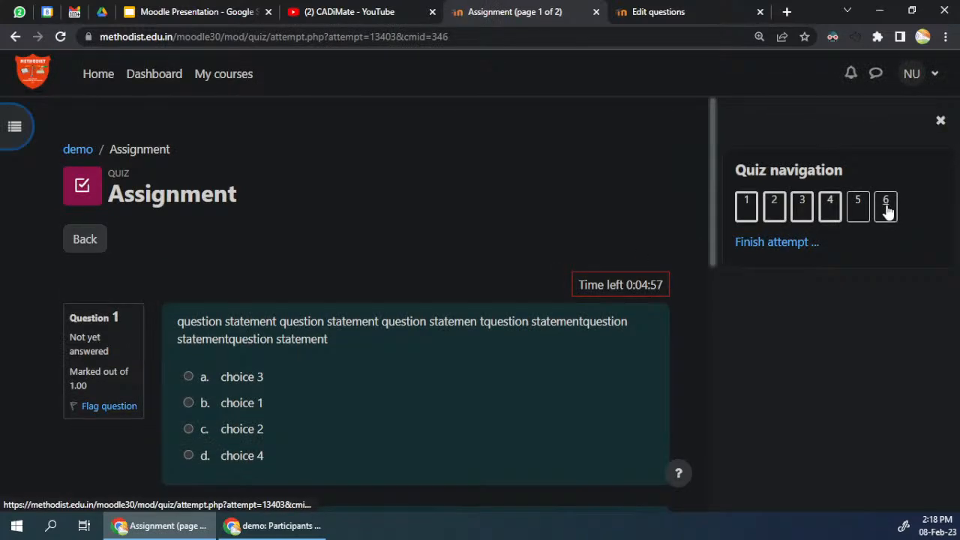
Step: Go to question 6 of the new attempt and examine the randomly drawn questions 5 and 6 on the second page
{"action": "left_click", "coordinate": [886, 208]}
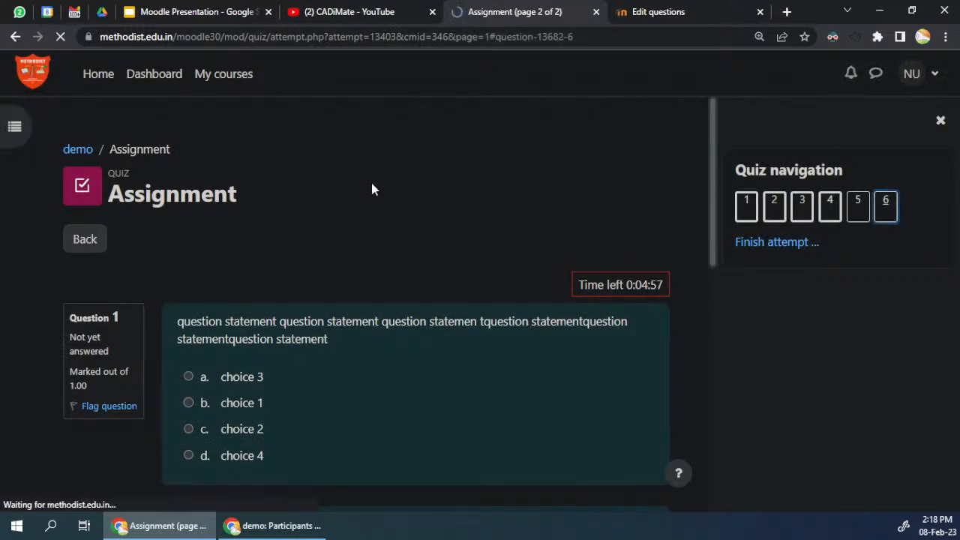
{"action": "scroll", "coordinate": [398, 424], "scroll_direction": "up", "scroll_amount": 2}
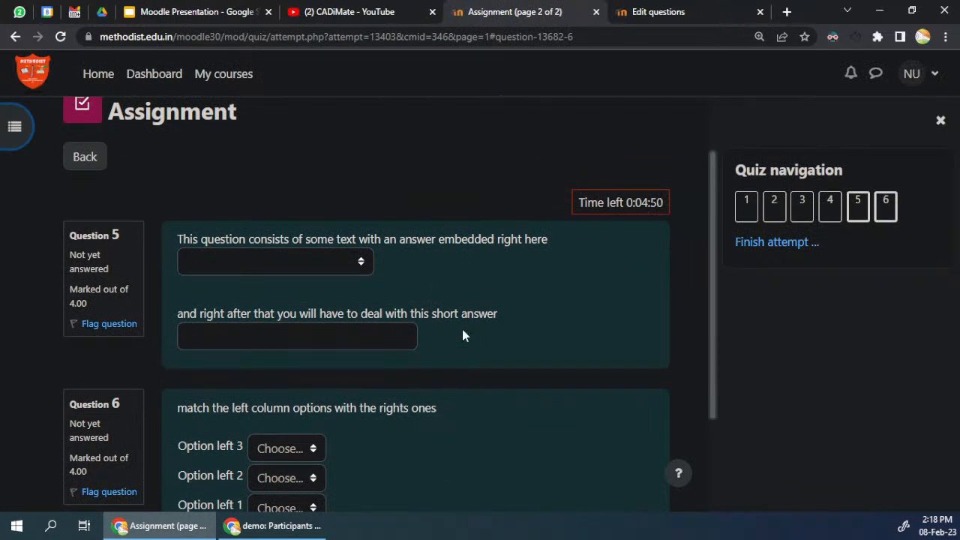
{"action": "scroll", "coordinate": [437, 338], "scroll_direction": "down", "scroll_amount": 2}
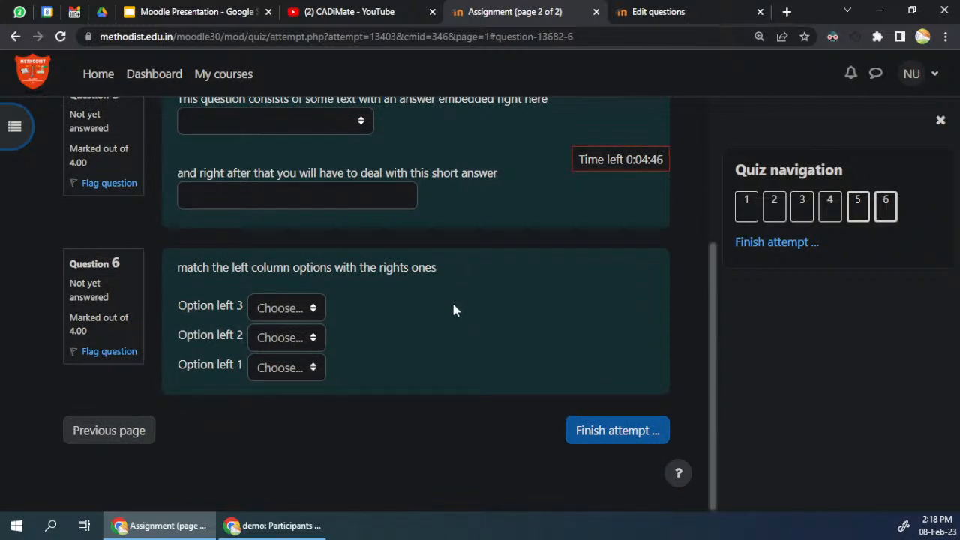
{"action": "scroll", "coordinate": [401, 271], "scroll_direction": "up", "scroll_amount": 1}
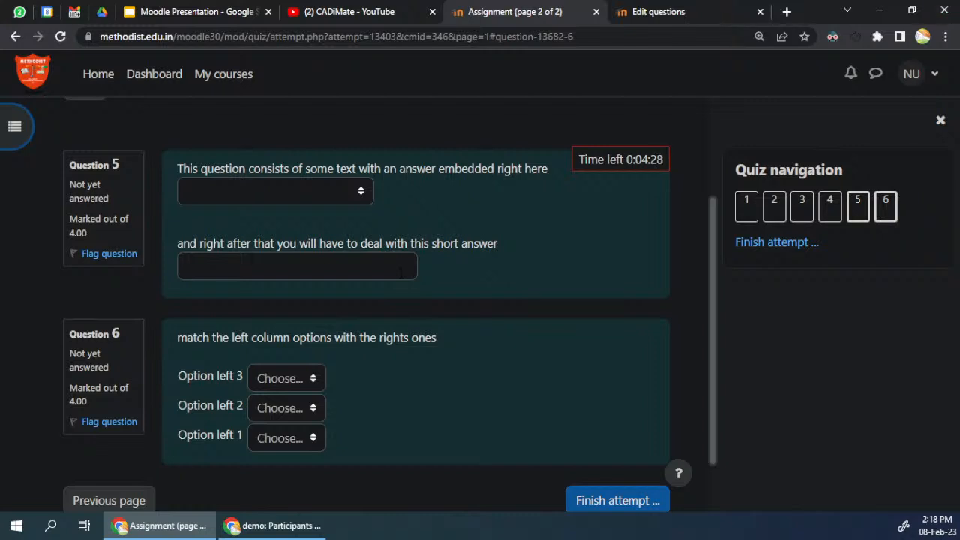
Step: Bring the live-stream chat window into view, widen it and show its latest messages
{"action": "left_click_drag", "start_coordinate": [959, 154], "coordinate": [345, 26]}
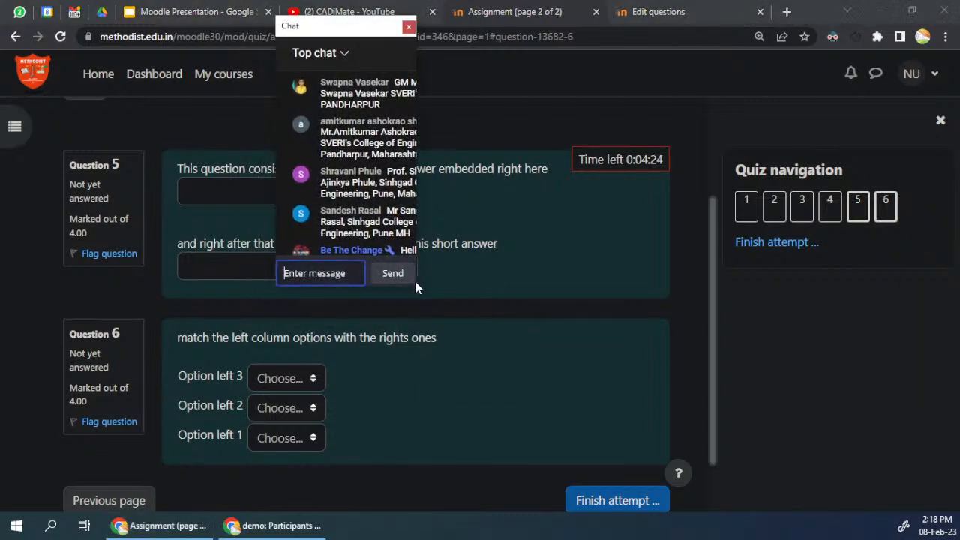
{"action": "left_click_drag", "start_coordinate": [416, 208], "coordinate": [766, 218]}
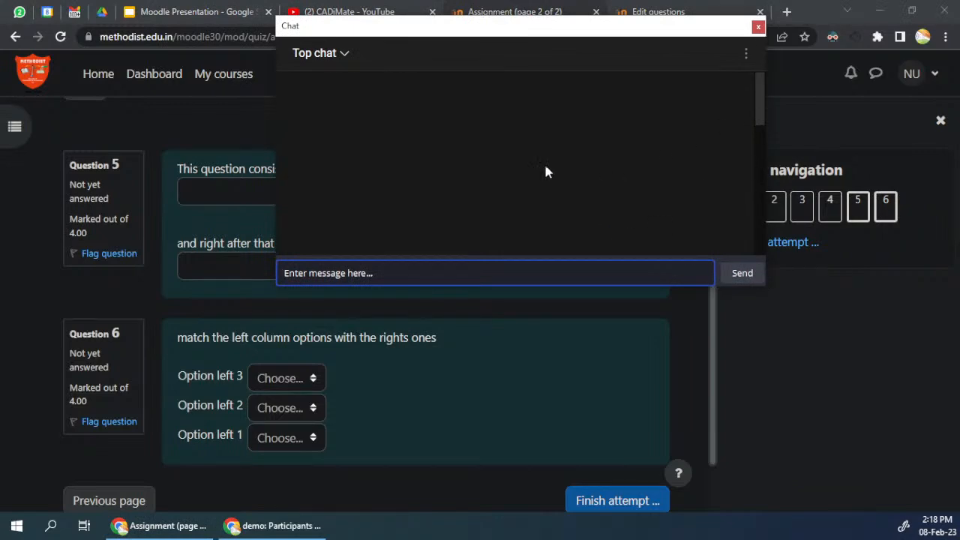
{"action": "left_click_drag", "start_coordinate": [758, 123], "coordinate": [756, 274]}
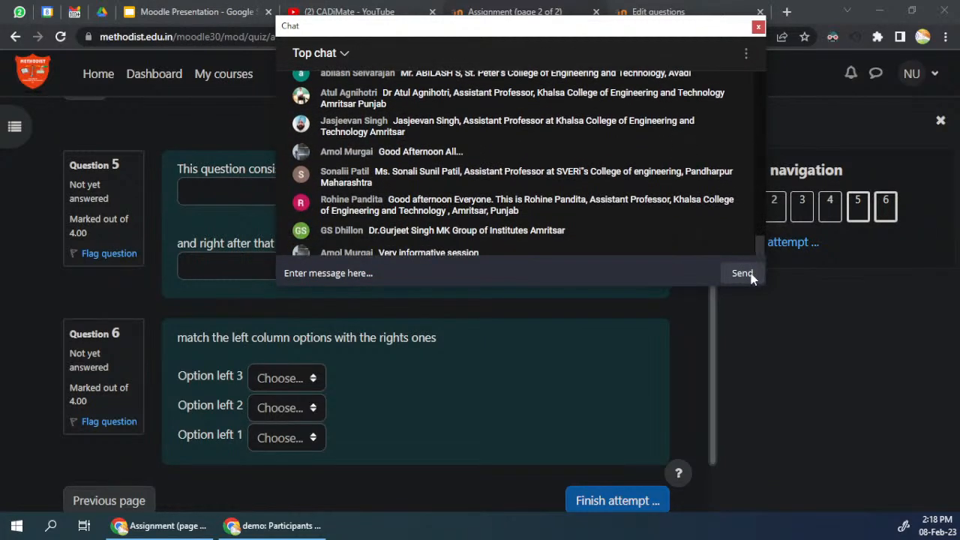
Step: Post the message "stop it here" in the live chat
{"action": "left_click", "coordinate": [513, 273]}
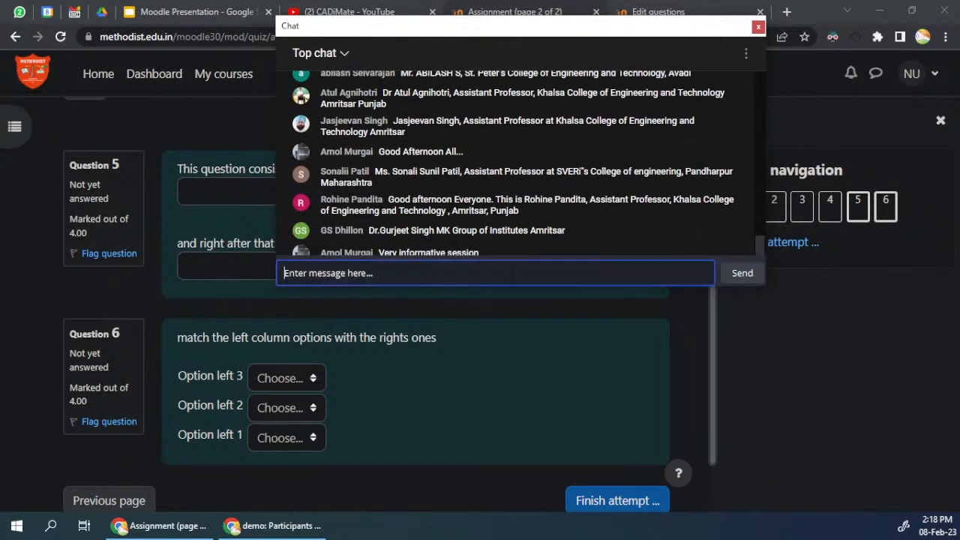
{"action": "type", "text": "sto"}
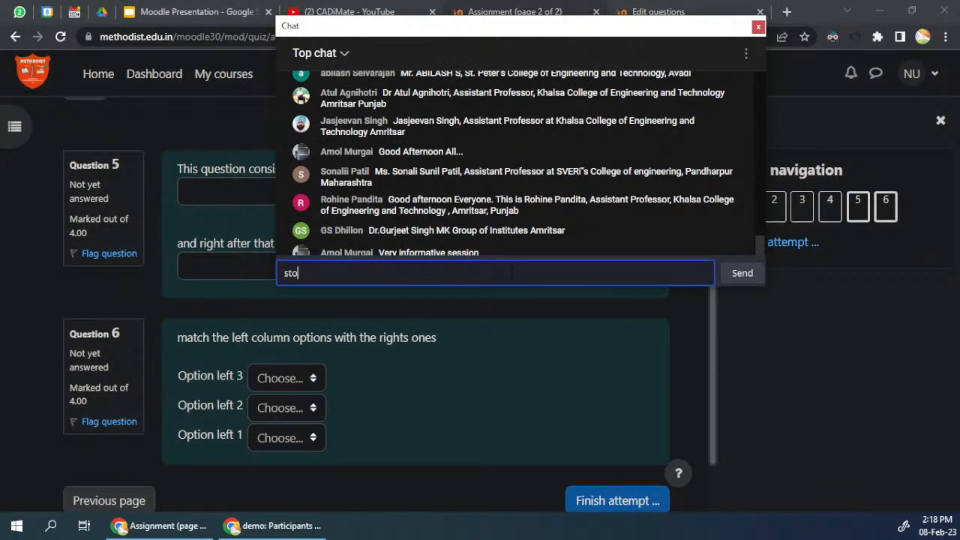
{"action": "type", "text": "p it heree"}
{"action": "key", "text": "Return"}
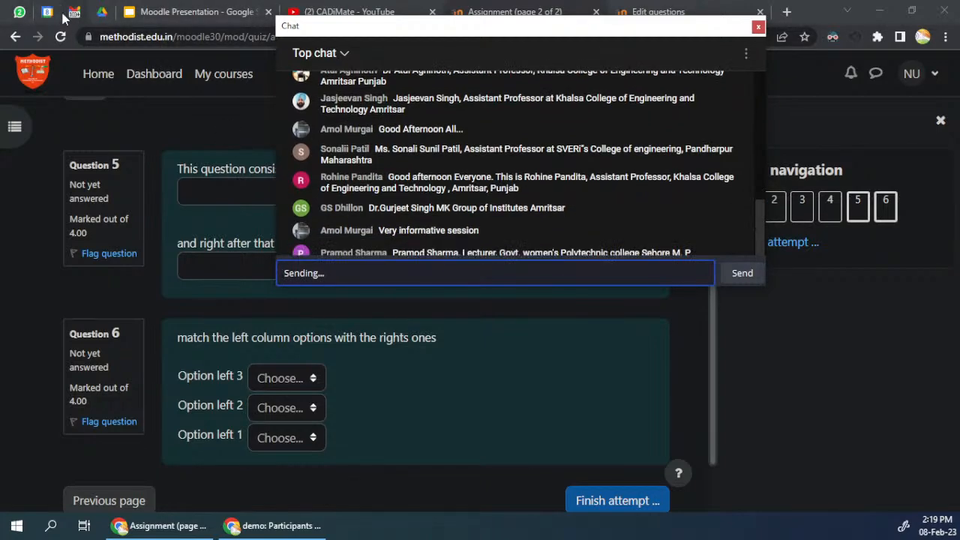
Step: Switch to WhatsApp, find the organiser's conversation and copy the Day 03 attendance form link from it
{"action": "left_click", "coordinate": [15, 12]}
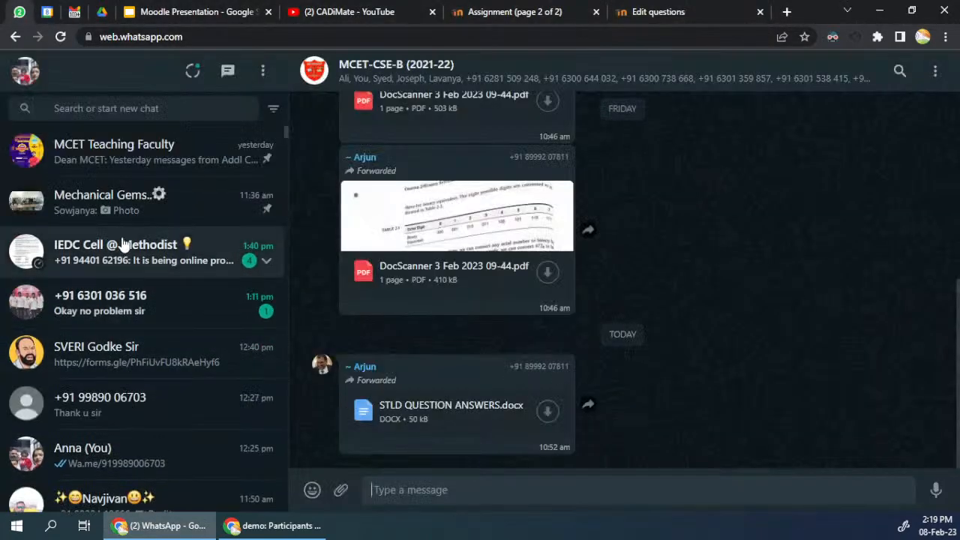
{"action": "left_click", "coordinate": [172, 114]}
{"action": "type", "text": "god"}
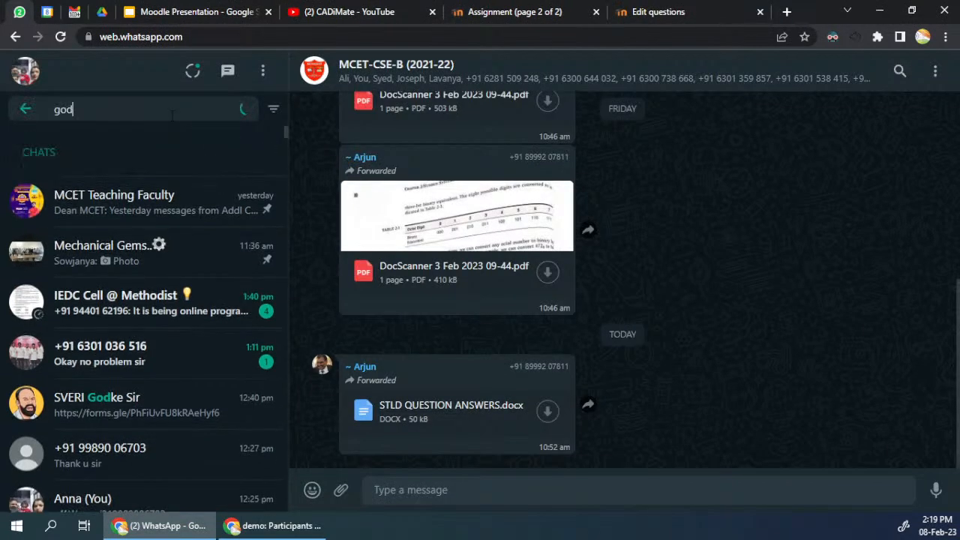
{"action": "left_click", "coordinate": [109, 191]}
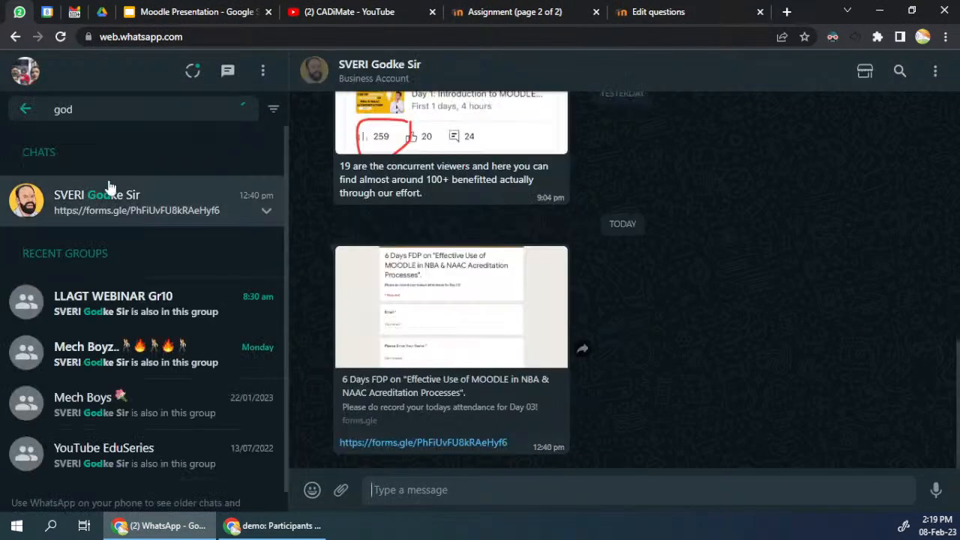
{"action": "right_click", "coordinate": [405, 443]}
{"action": "left_click", "coordinate": [452, 391]}
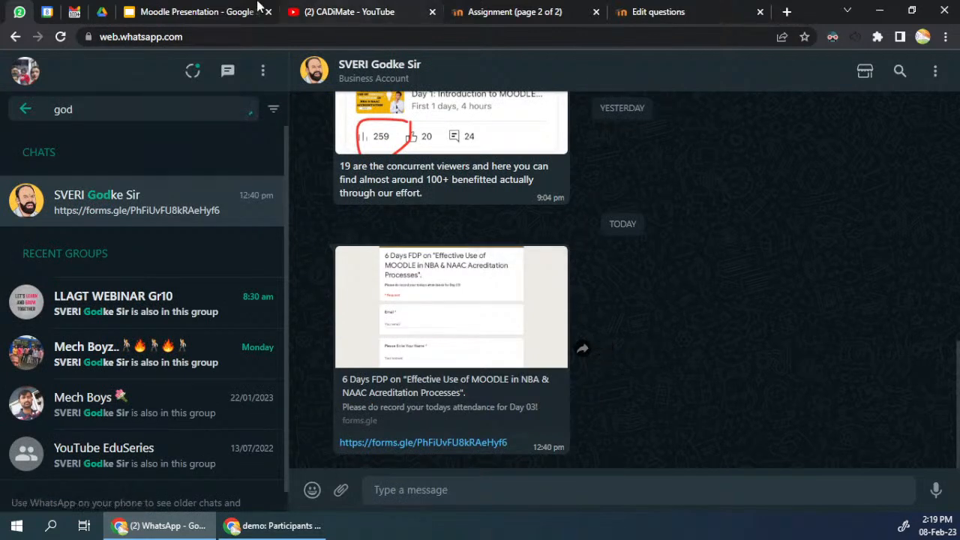
Step: Return to the live chat and post "feedback link" followed by the copied form link
{"action": "left_click", "coordinate": [195, 12]}
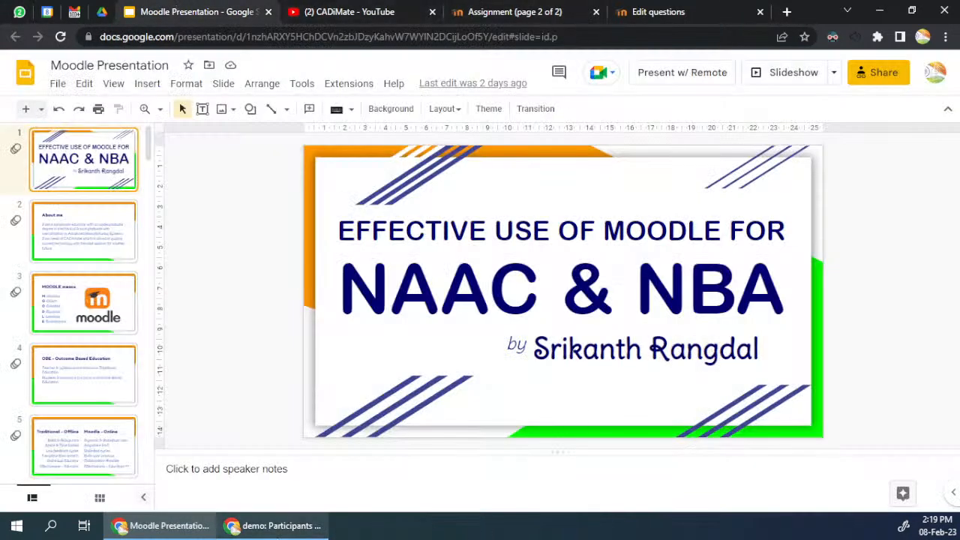
{"action": "left_click", "coordinate": [273, 525]}
{"action": "left_click", "coordinate": [423, 273]}
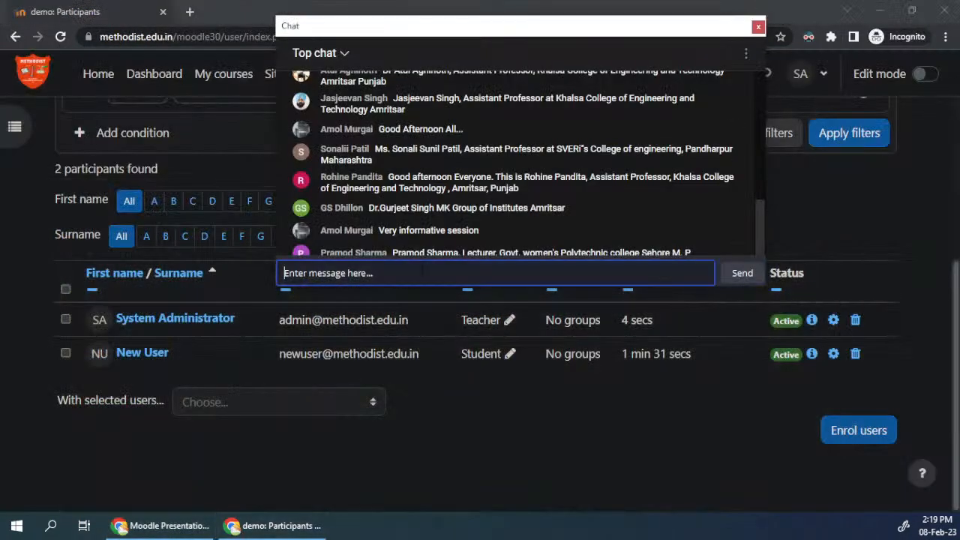
{"action": "type", "text": "feedba"}
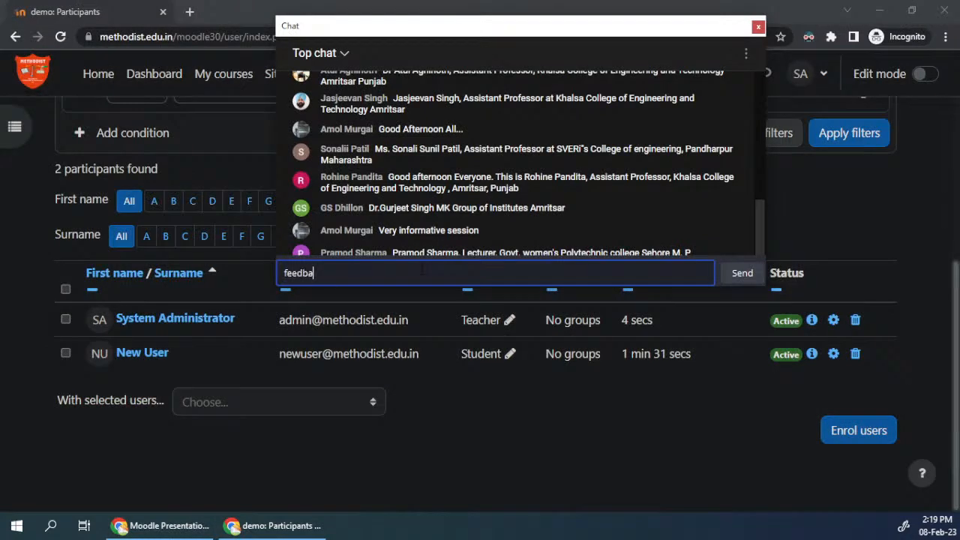
{"action": "type", "text": "ck link"}
{"action": "key", "text": "Return"}
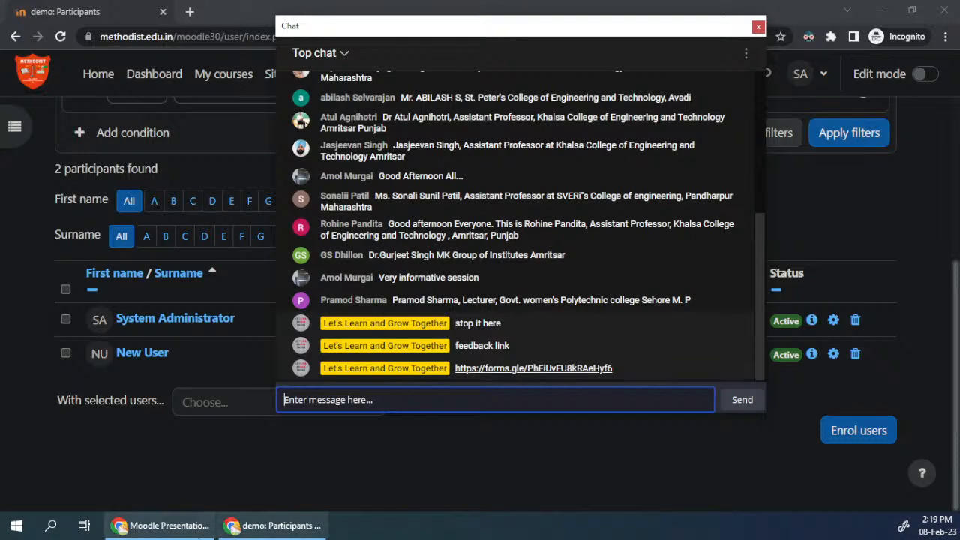
Step: Switch to WhatsApp and look through the organiser's conversation for the attendance form links of the earlier days
{"action": "left_click", "coordinate": [180, 529]}
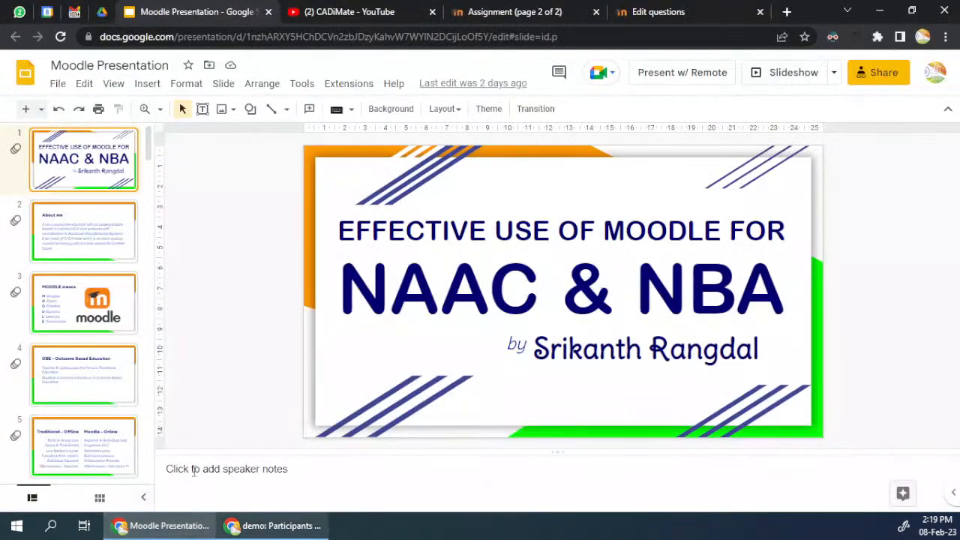
{"action": "left_click", "coordinate": [20, 12]}
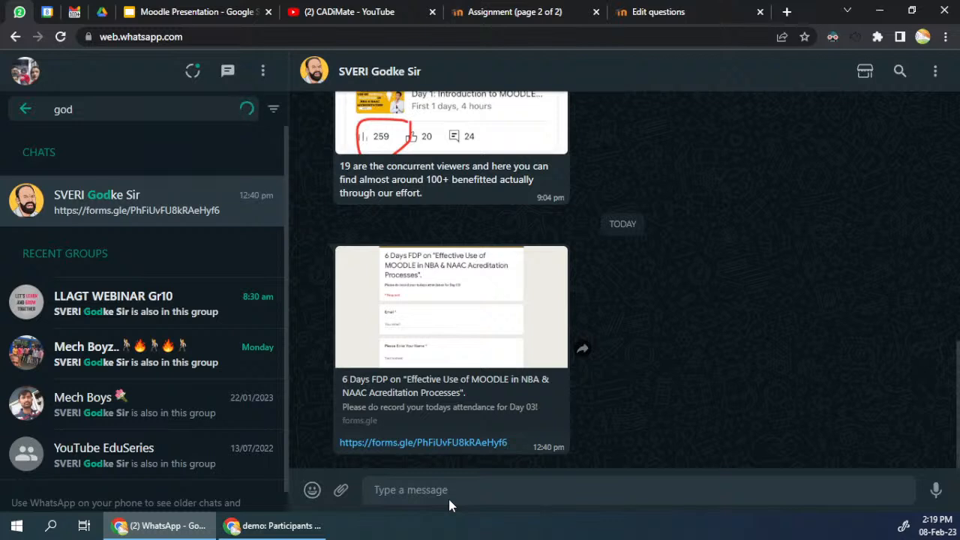
{"action": "scroll", "coordinate": [500, 318], "scroll_direction": "up", "scroll_amount": 10}
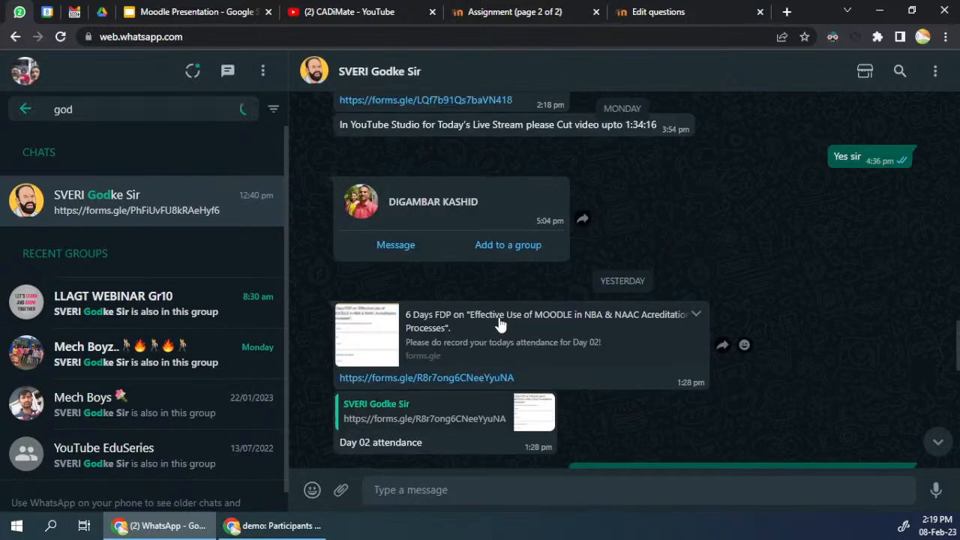
Step: Switch to Google Drive and enter fdp as the search text
{"action": "left_click", "coordinate": [102, 11]}
{"action": "left_click", "coordinate": [298, 75]}
{"action": "type", "text": "fdp"}
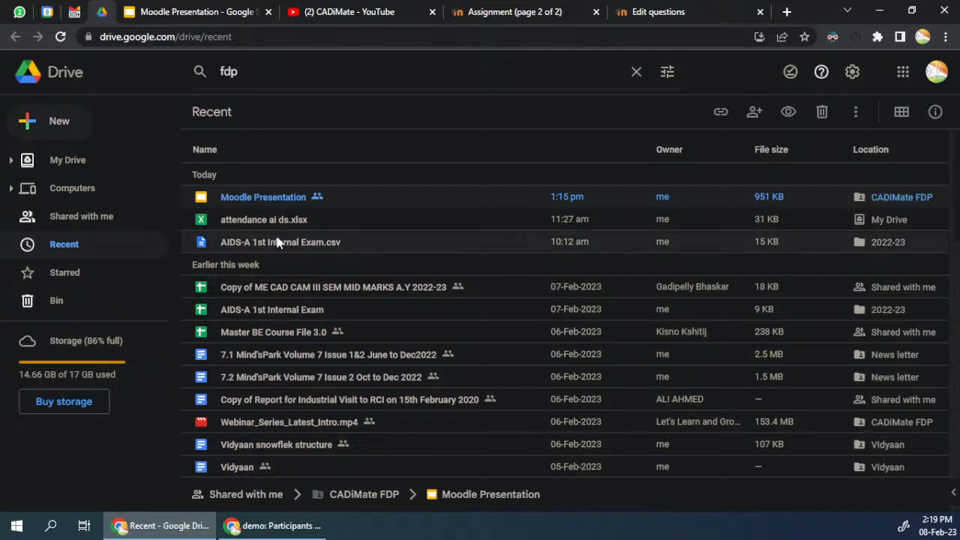
Step: Open the CADiMate FDP folder and its Day 03 attendance form
{"action": "left_click", "coordinate": [901, 197]}
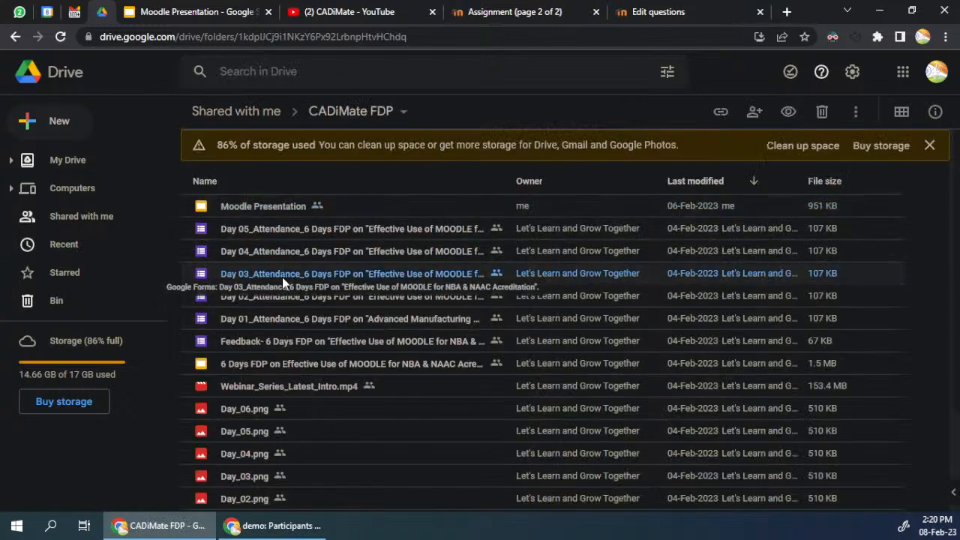
{"action": "left_click", "coordinate": [283, 277]}
{"action": "double_click", "coordinate": [287, 277]}
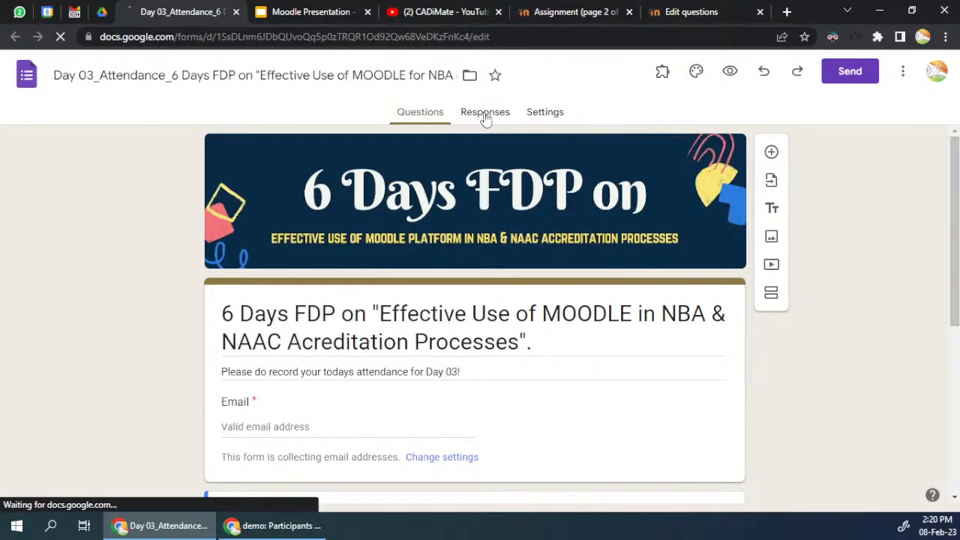
Step: Generate a shortened link for sending the Day 03 attendance form and copy it
{"action": "left_click", "coordinate": [844, 71]}
{"action": "left_click", "coordinate": [422, 177]}
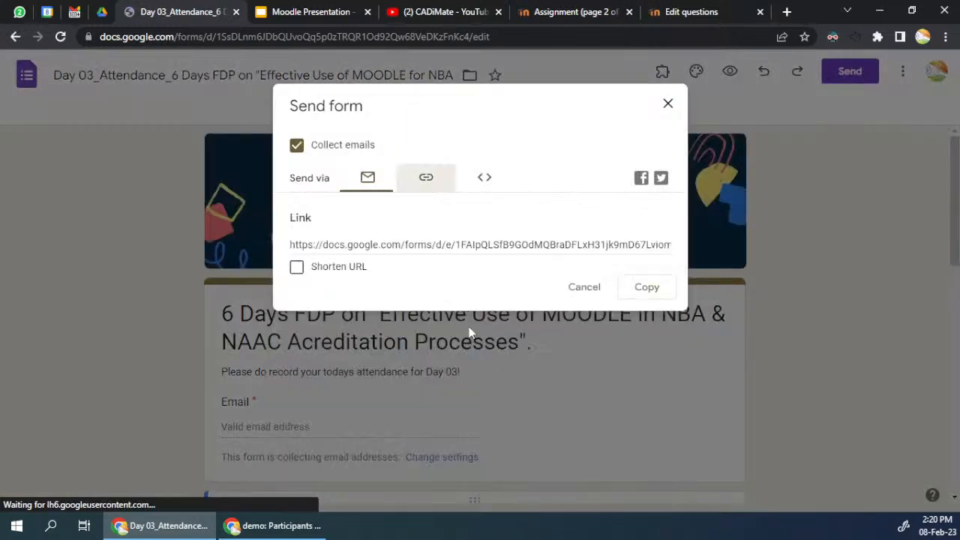
{"action": "left_click", "coordinate": [297, 267]}
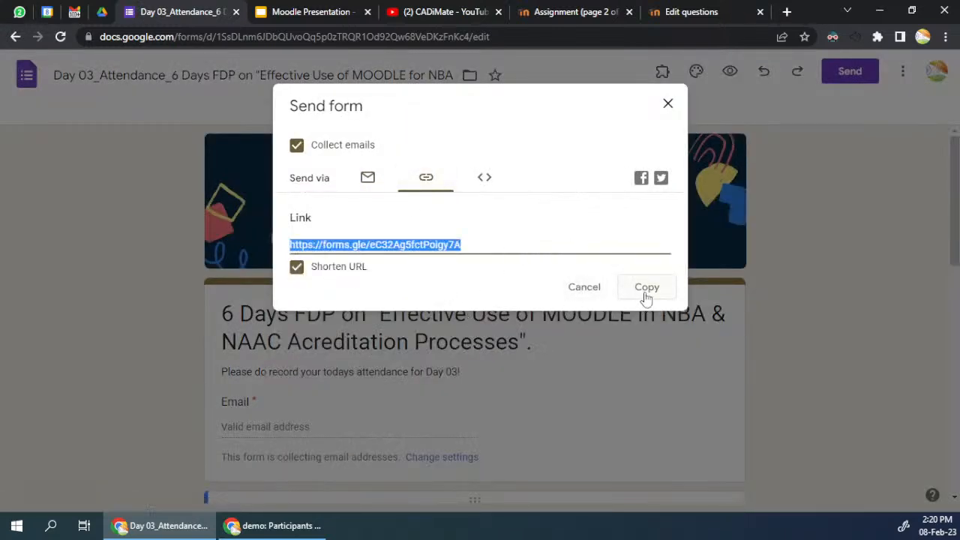
{"action": "left_click", "coordinate": [645, 288]}
Step: Switch to the live chat window, send "attendance link is below" and post the copied Day 03 attendance form link
{"action": "left_click", "coordinate": [17, 12]}
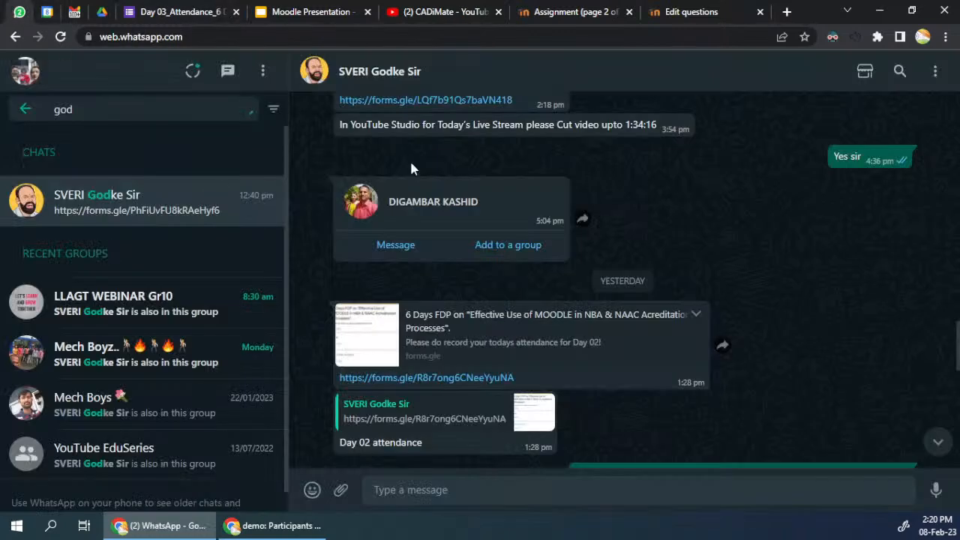
{"action": "left_click", "coordinate": [179, 523]}
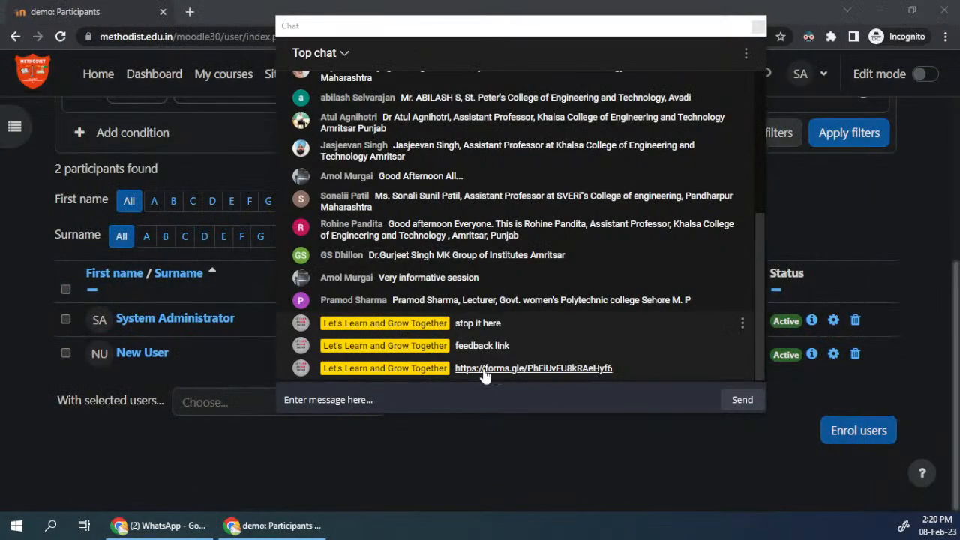
{"action": "left_click", "coordinate": [471, 394]}
{"action": "type", "text": "at"}
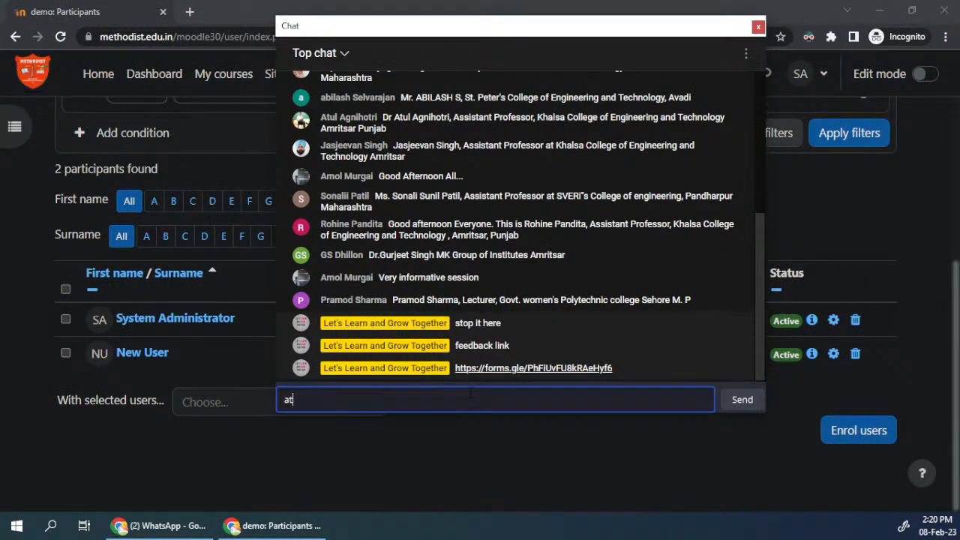
{"action": "type", "text": "tendance link is below"}
{"action": "key", "text": "Return"}
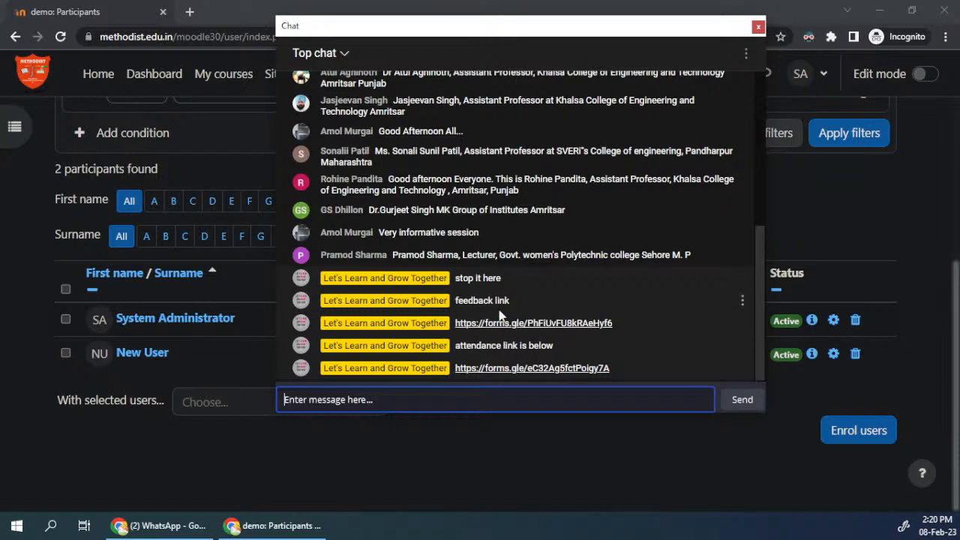
Step: Remove the message containing the feedback form link from the live chat
{"action": "left_click", "coordinate": [742, 324]}
{"action": "left_click", "coordinate": [743, 323]}
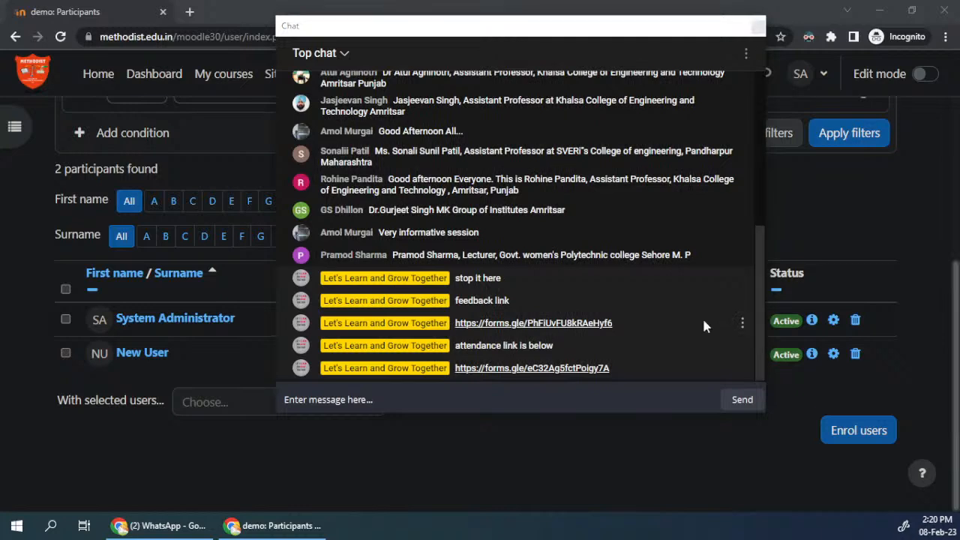
Step: Send another message in the live chat below the participants' thank-you comments
{"action": "mouse_move", "coordinate": [131, 529]}
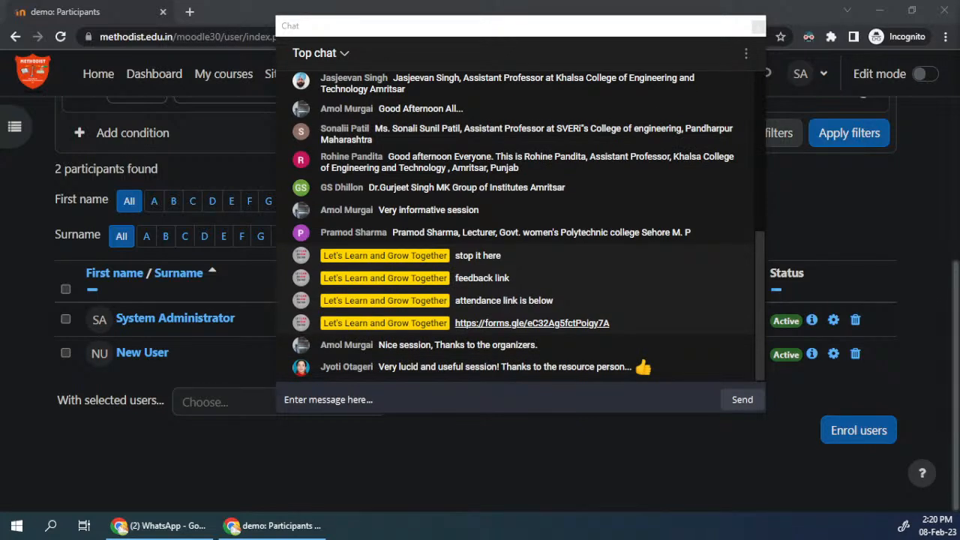
{"action": "left_click", "coordinate": [403, 402]}
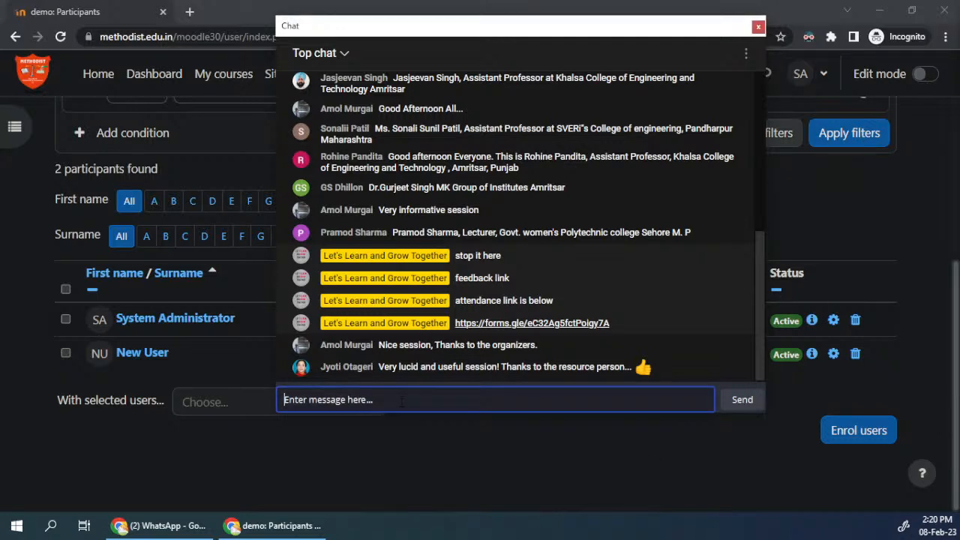
{"action": "type", "text": "s"}
{"action": "key", "text": "Return"}
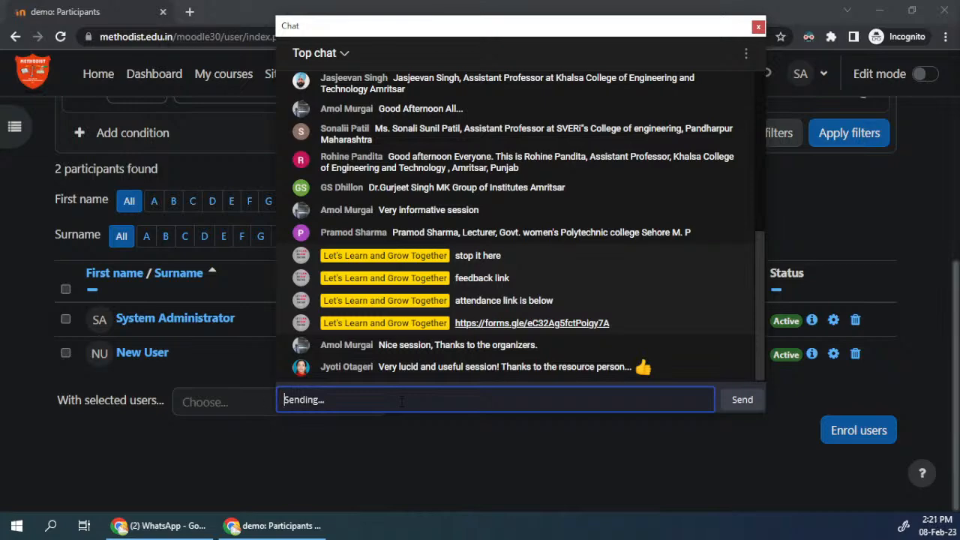